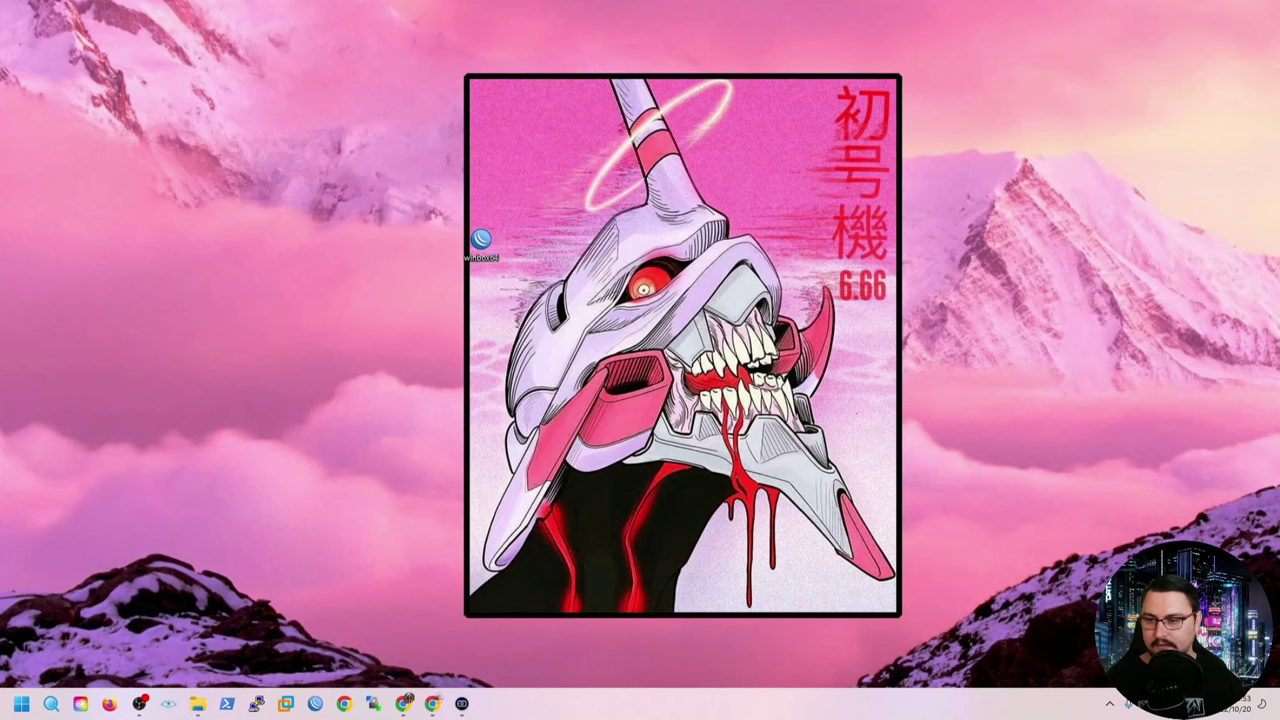
Launch WinBox maximized and list the neighbouring RB951Ui-2HnD router at 192.168.88.1.
double_click(481, 240)
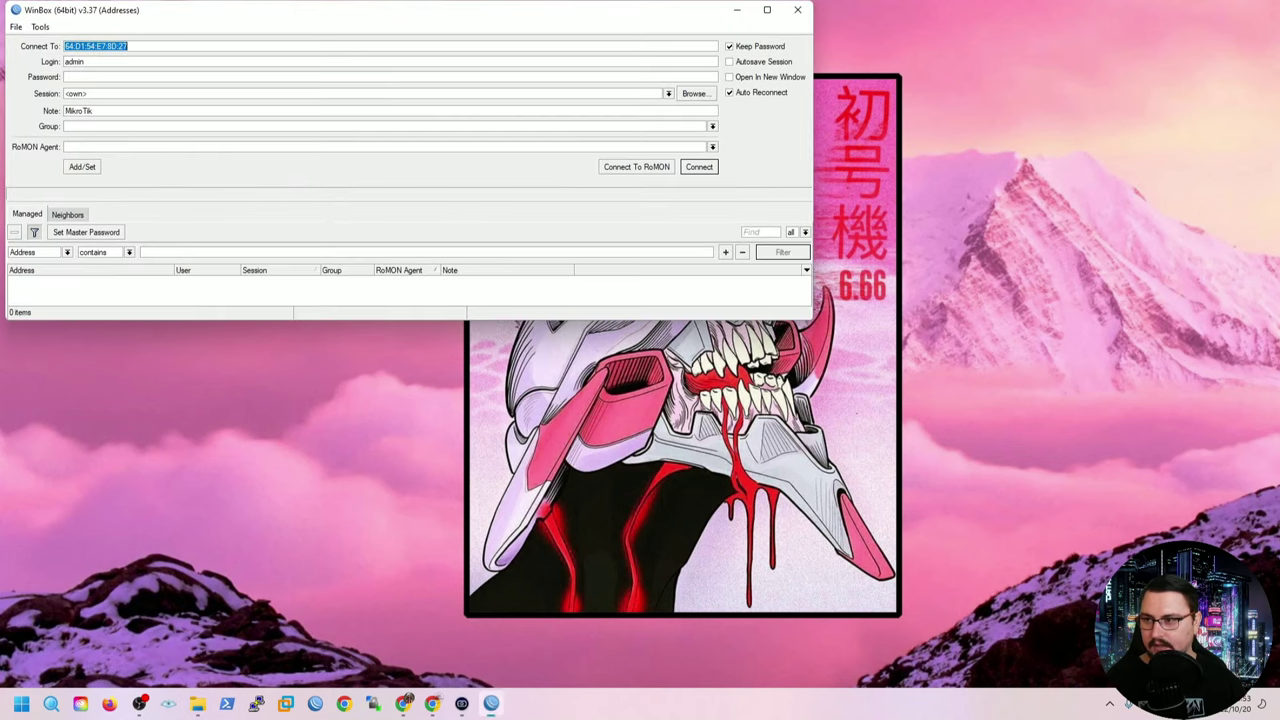
drag(338, 18, 494, 100)
double_click(494, 100)
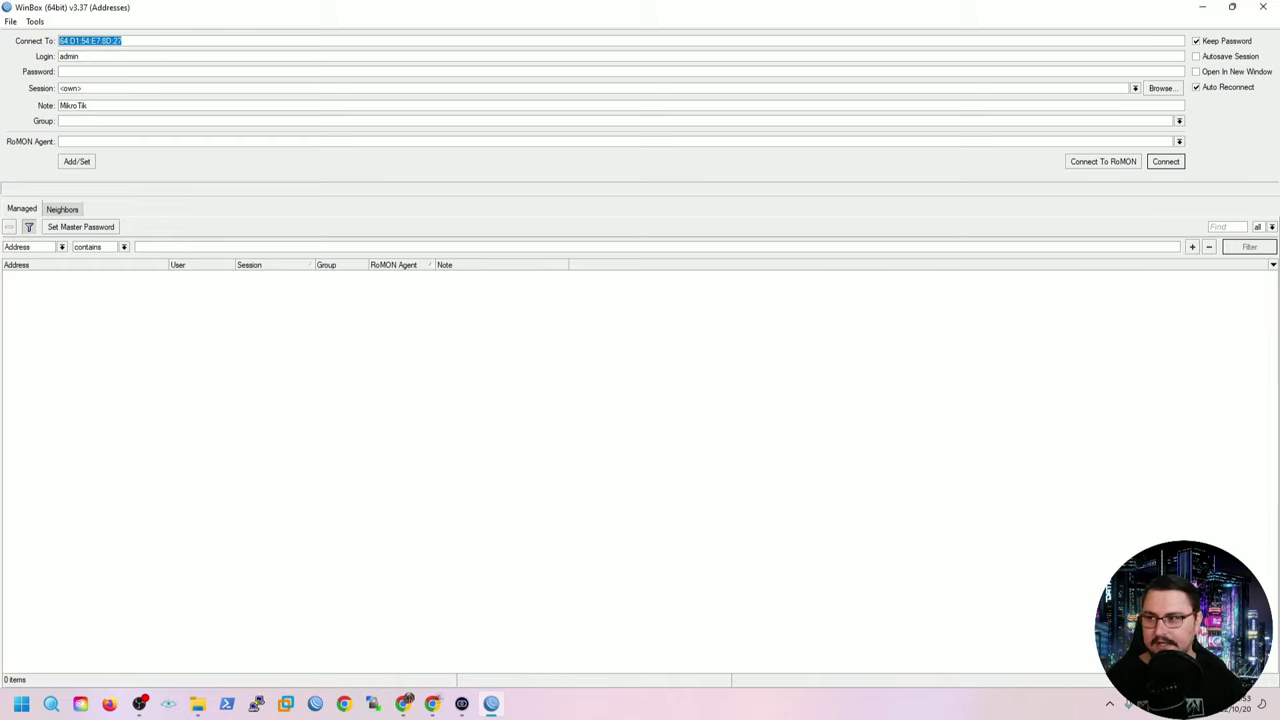
key(Tab)
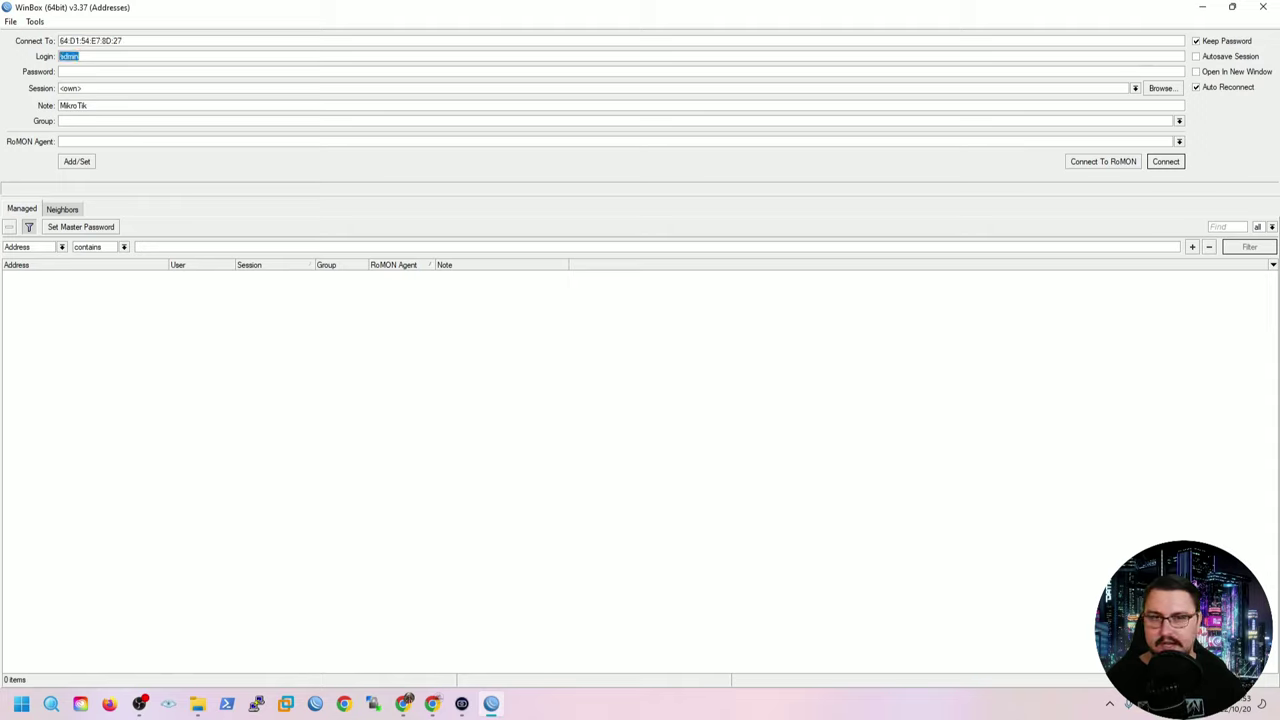
key(Tab)
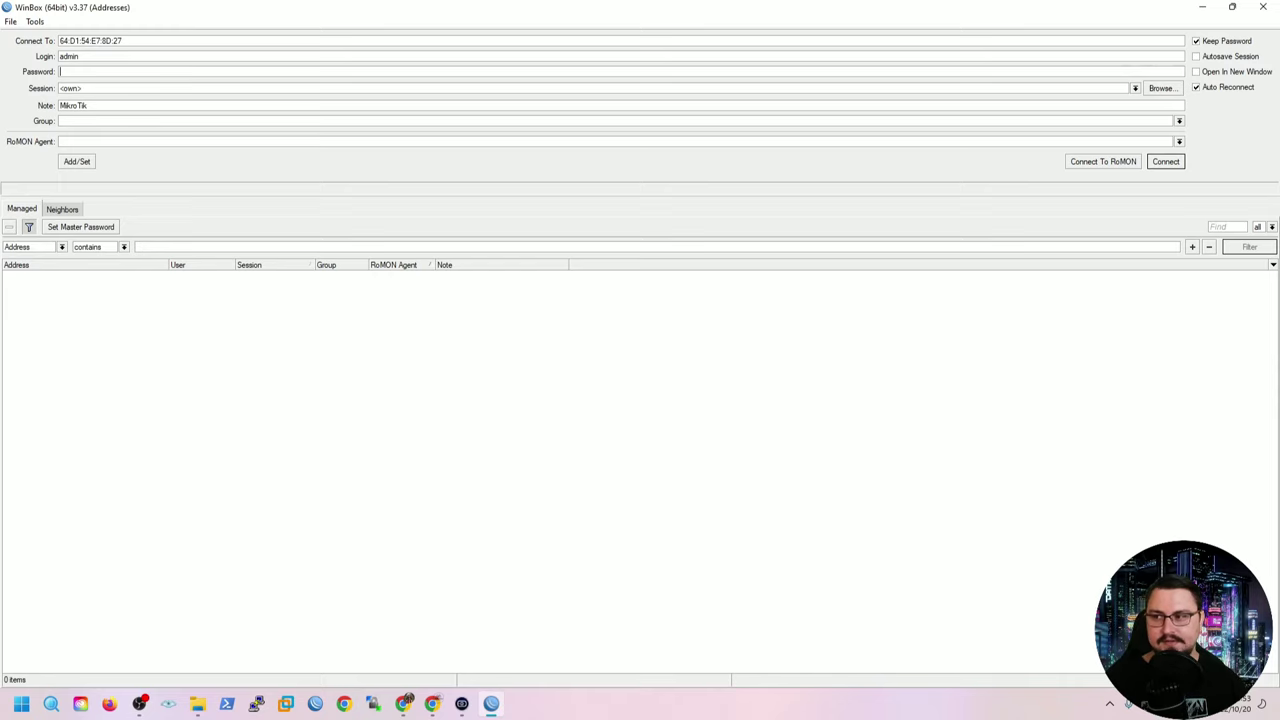
click(62, 208)
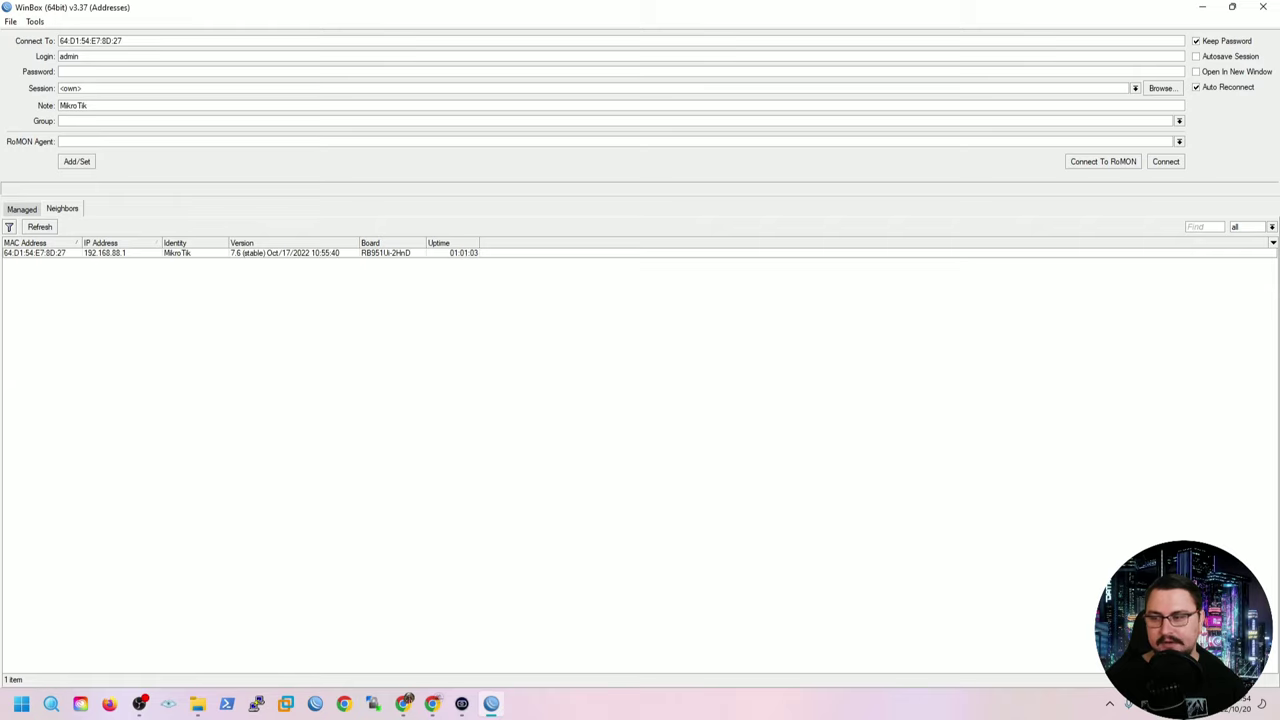
Connect to the discovered RB951Ui-2HnD router at 192.168.88.1.
click(35, 252)
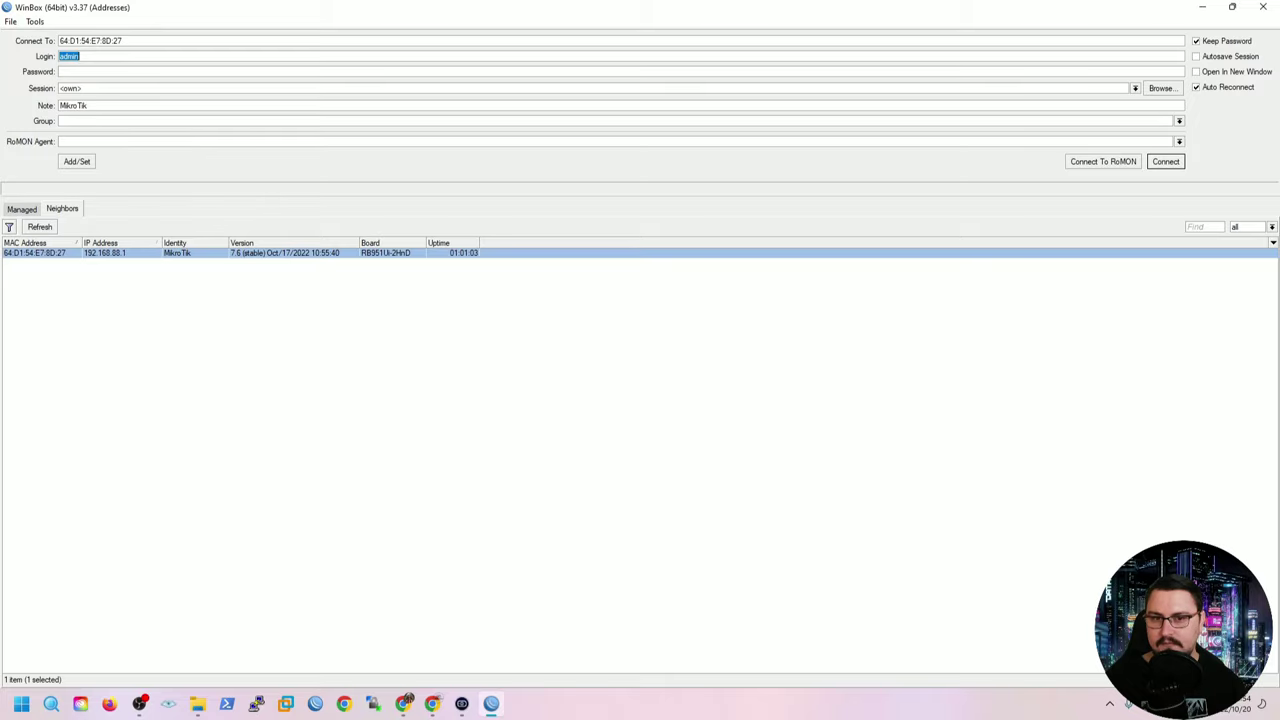
key(Return)
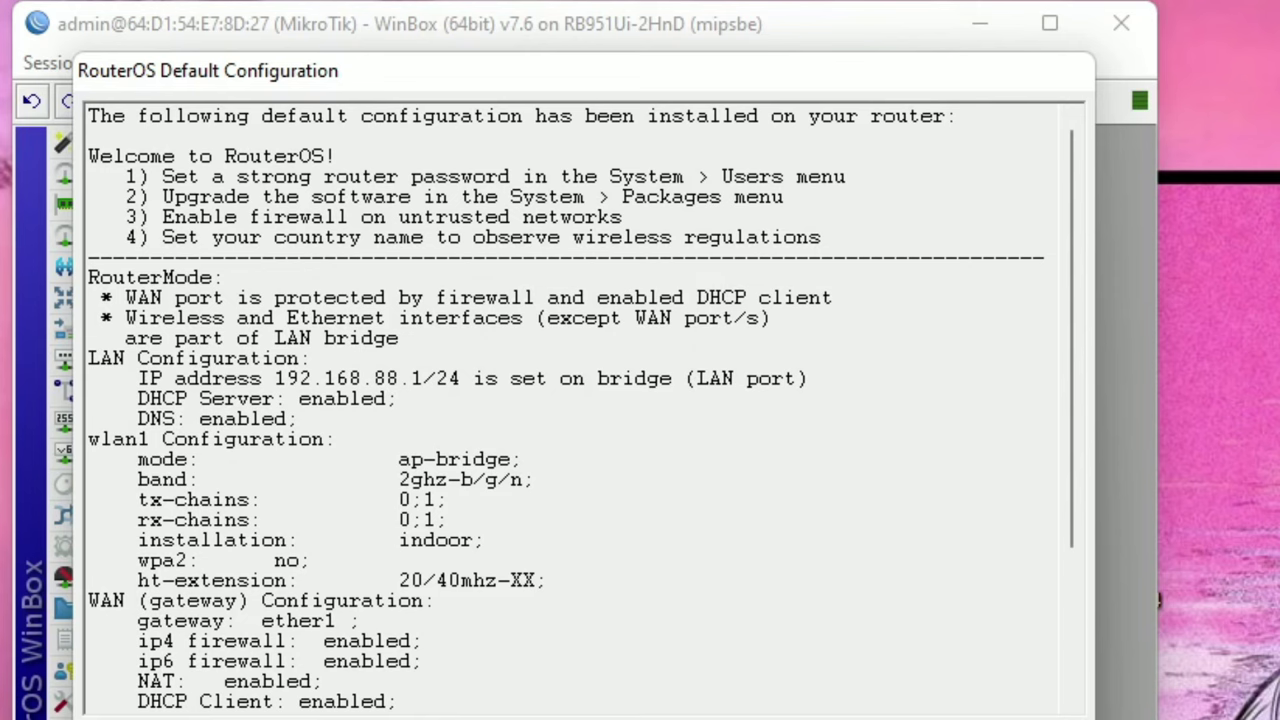
Read through the RouterOS Default Configuration notice and accept it with OK.
scroll(580, 400, down, 1)
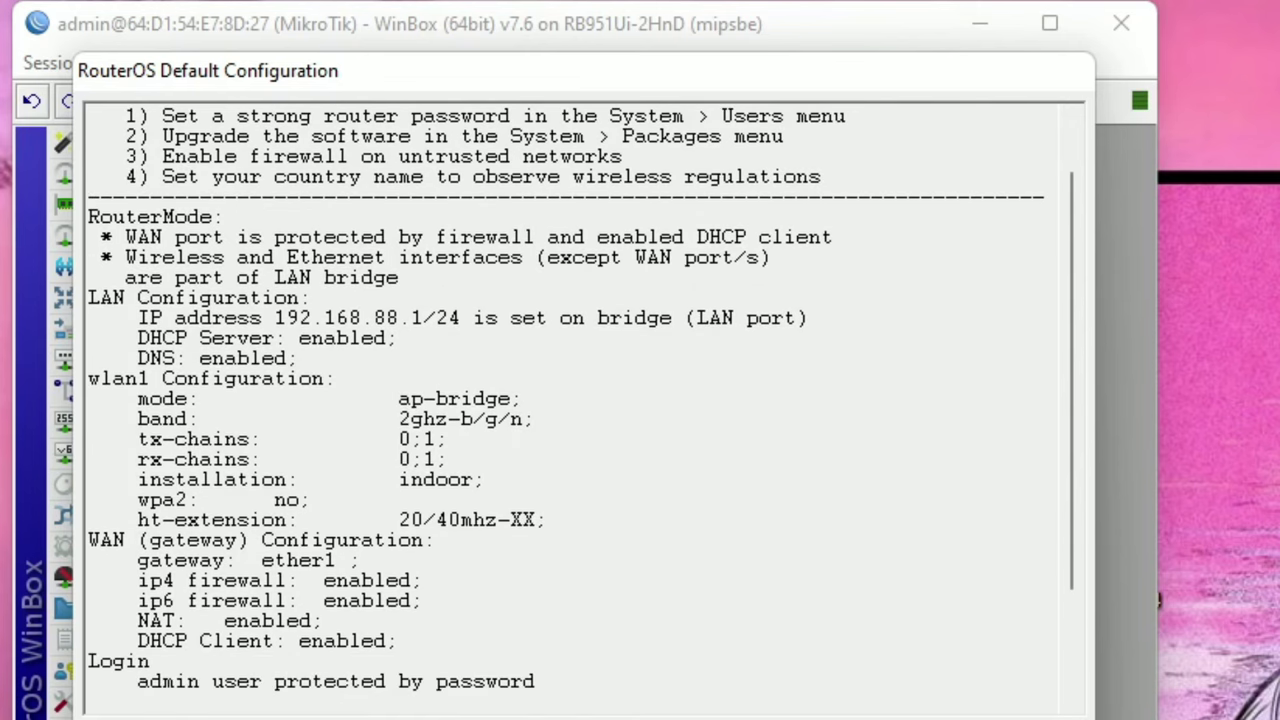
scroll(580, 400, down, 1)
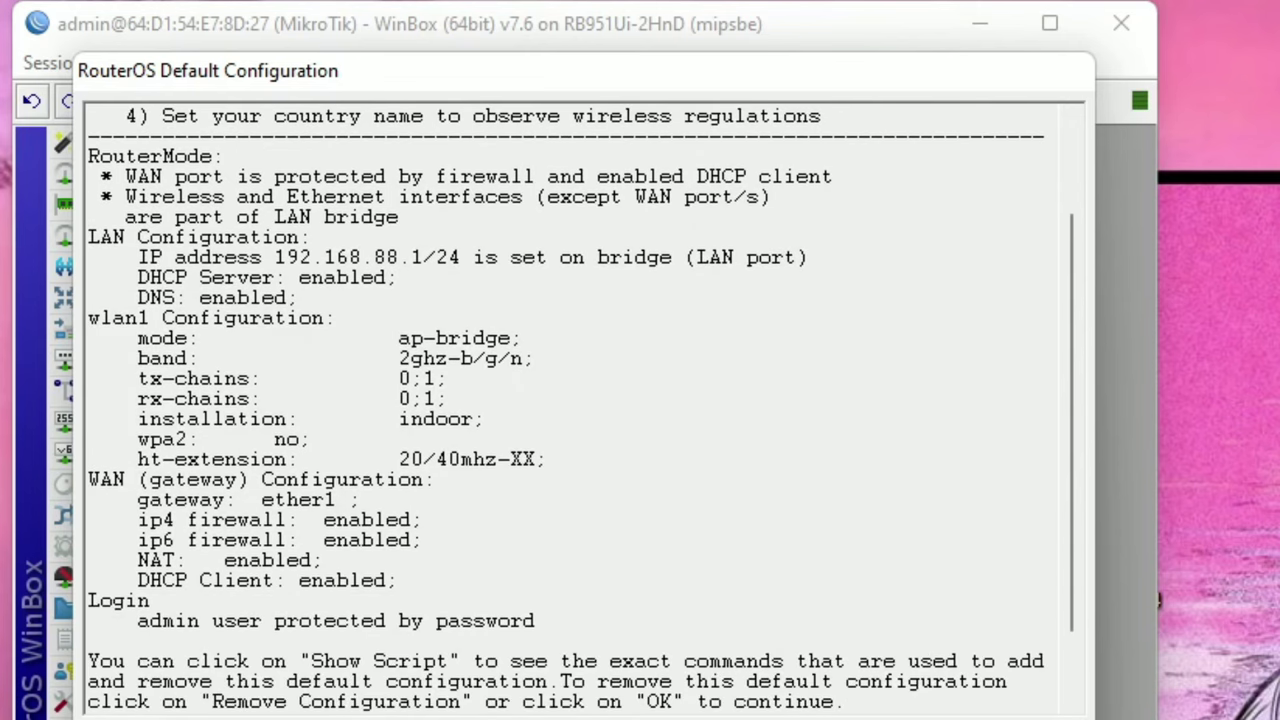
scroll(580, 400, down, 1)
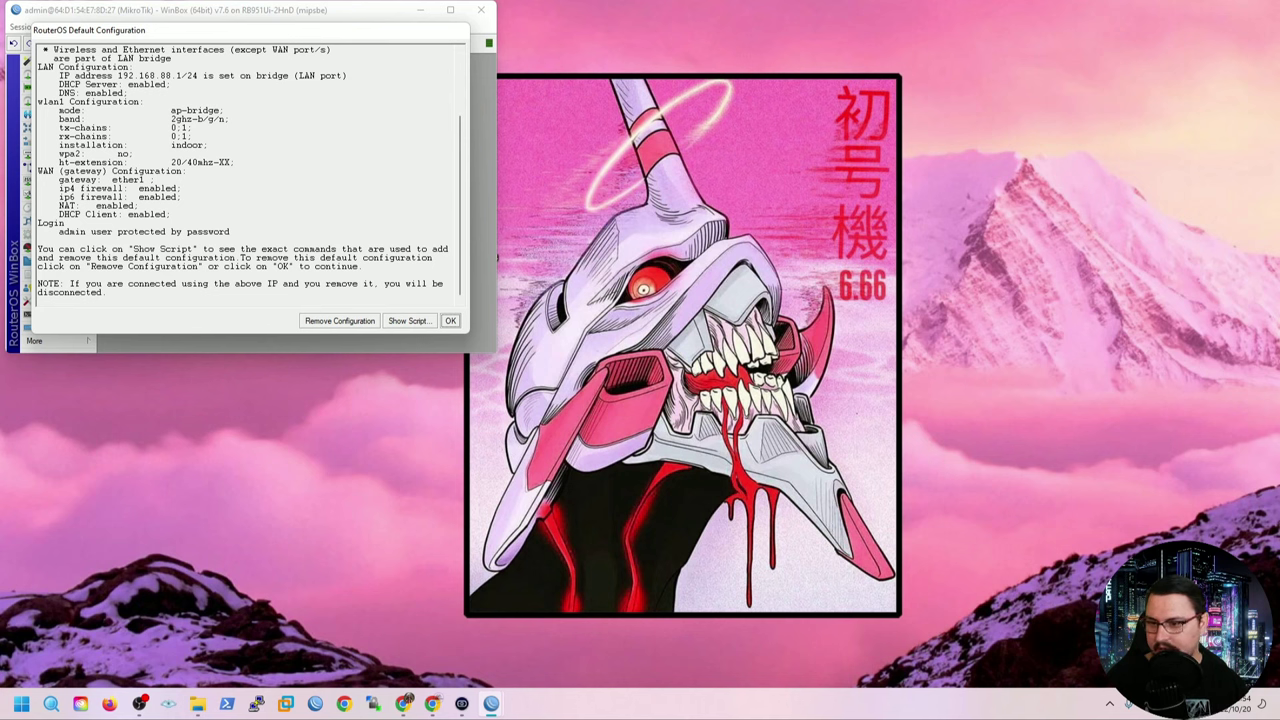
key(Return)
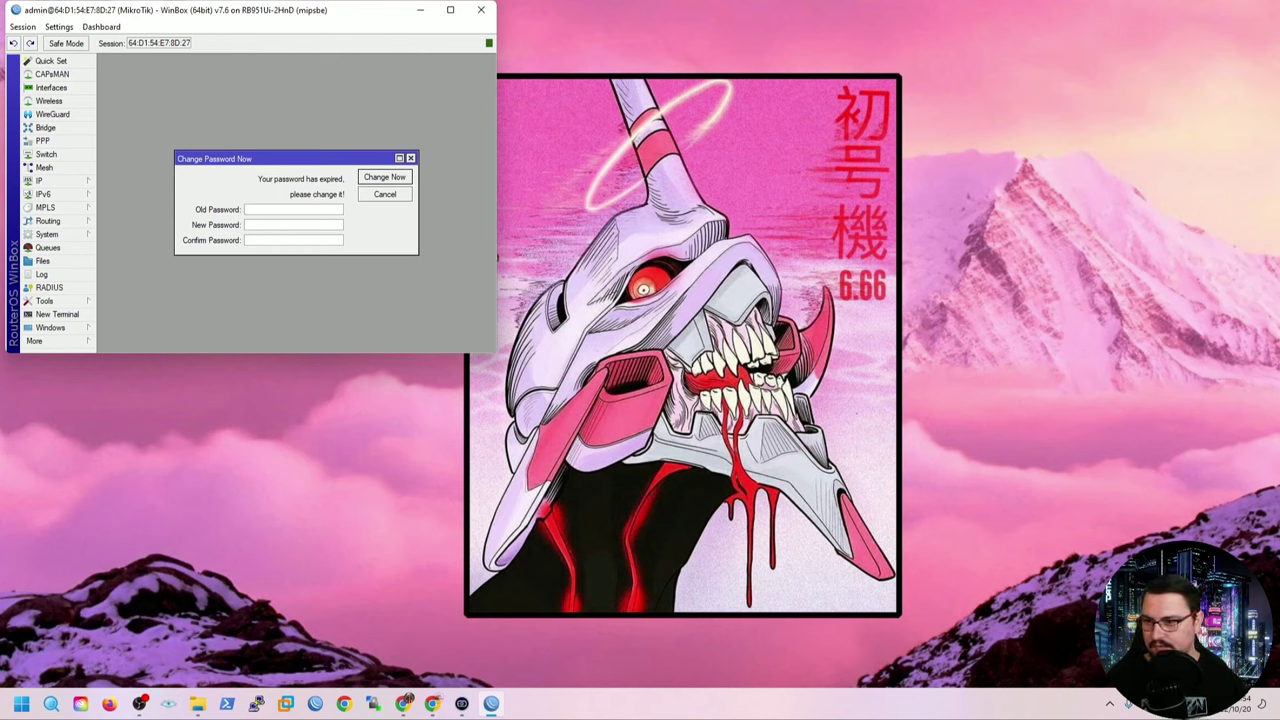
Enlarge and maximize the window, then set and confirm a new admin password.
key(ctrl+plus)
key(ctrl+plus)
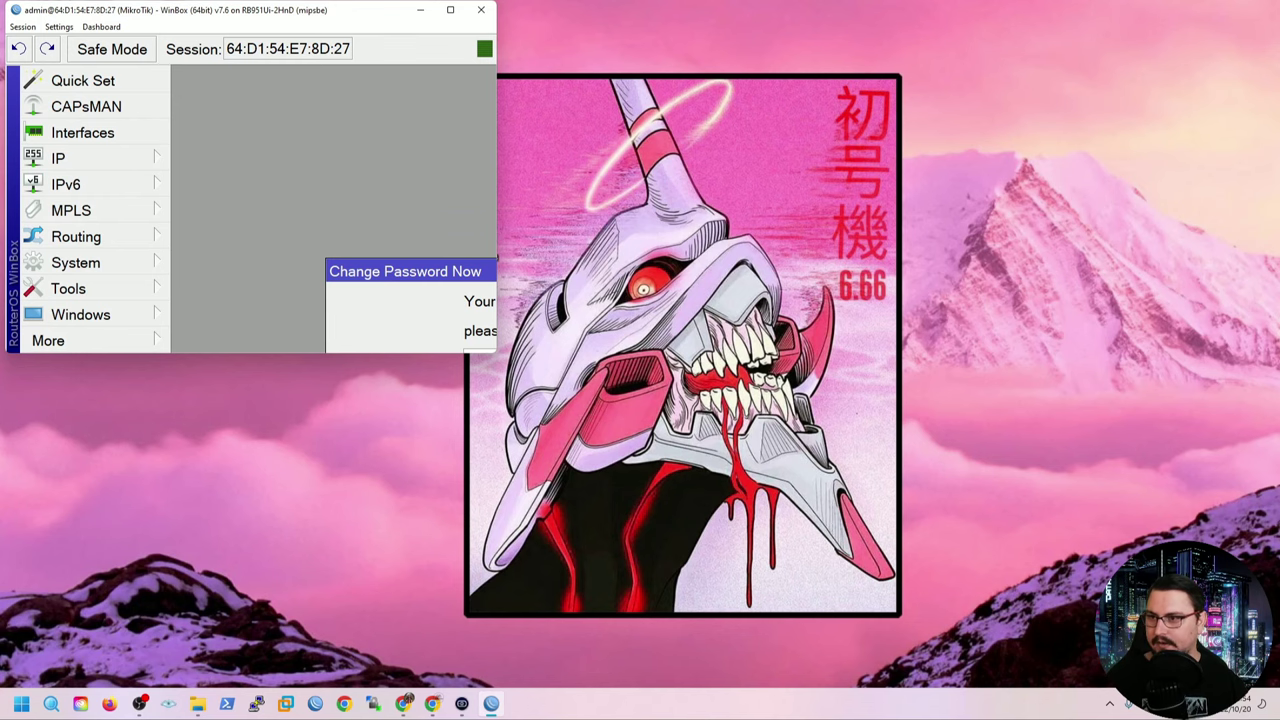
key(super+Up)
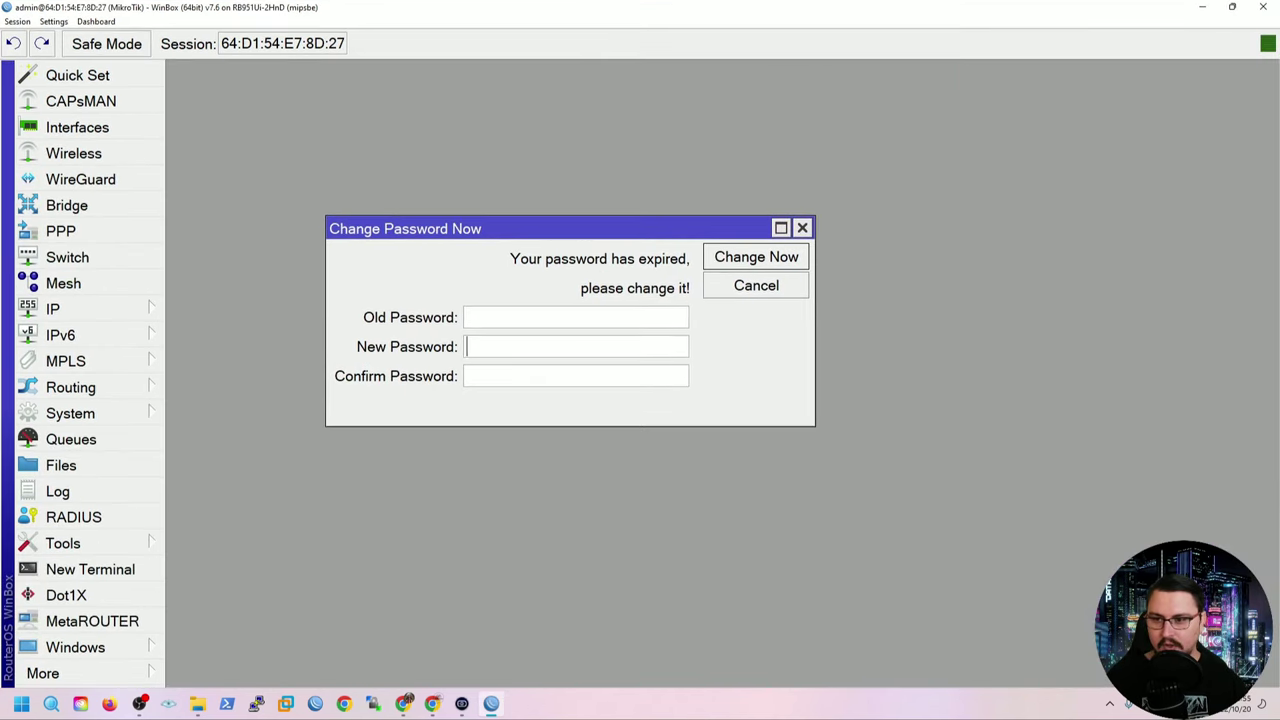
click(575, 317)
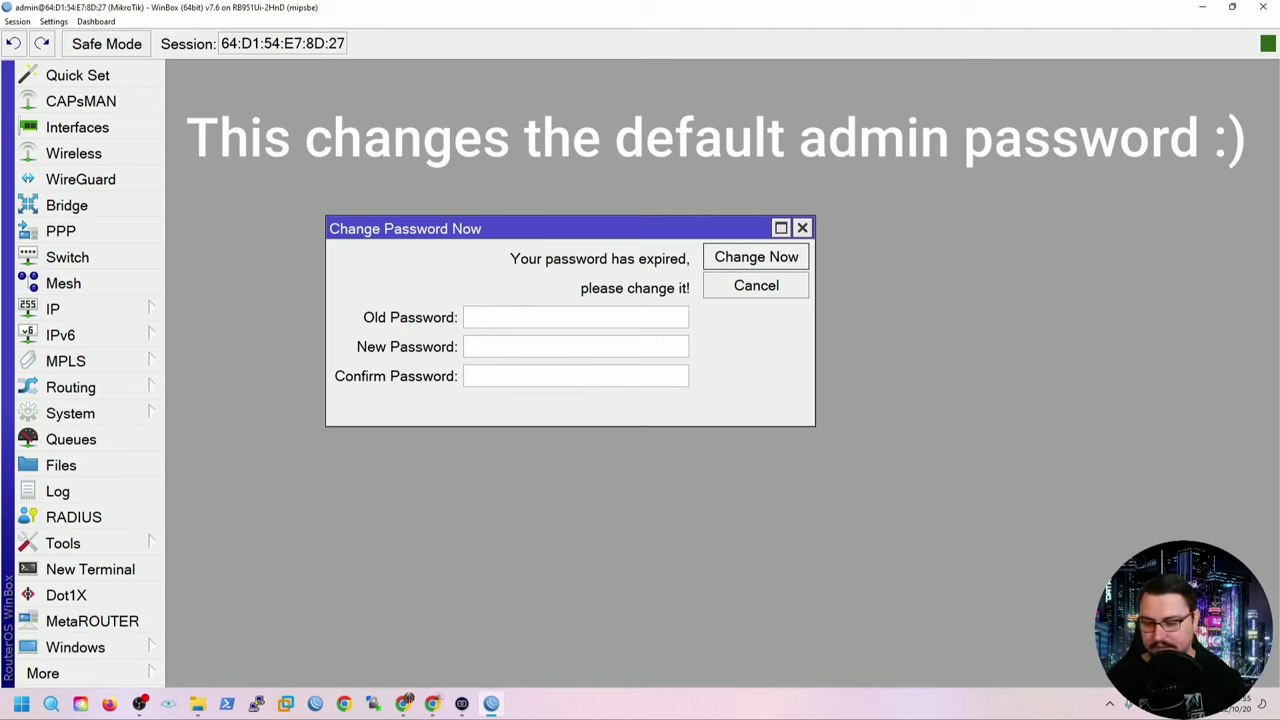
key(Tab)
text(******)
key(Tab)
text(***)
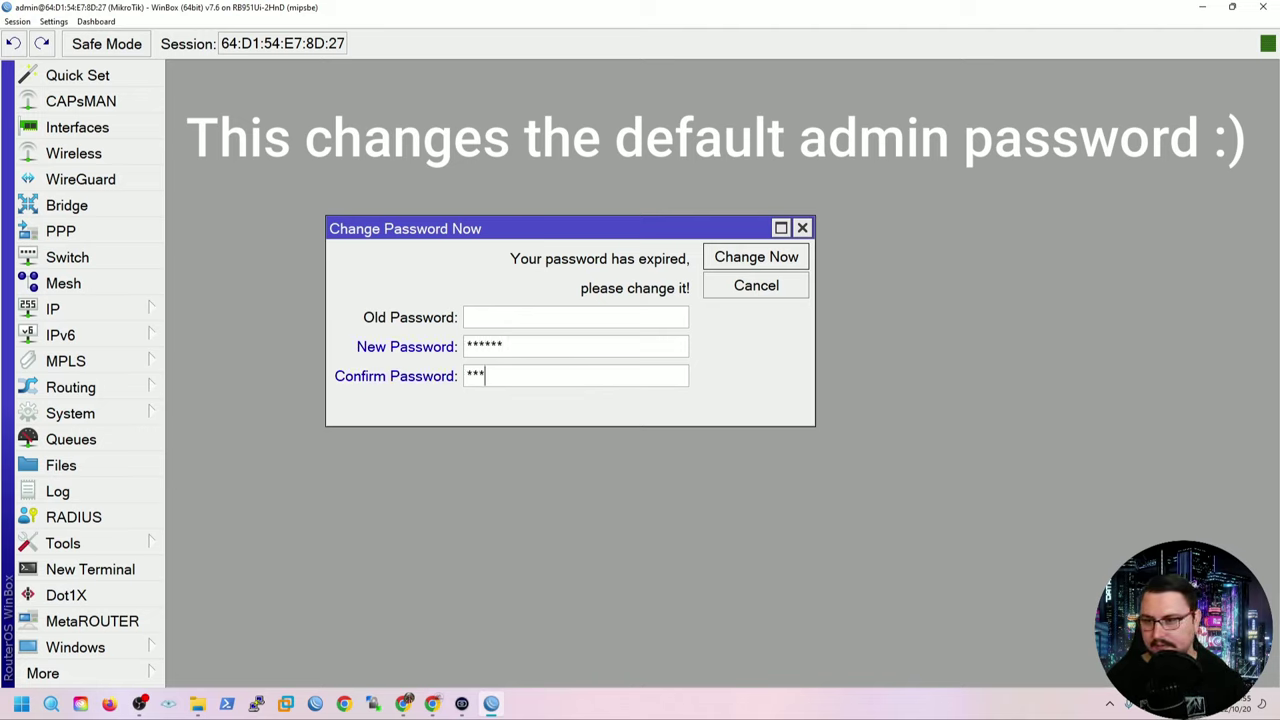
text(***)
key(Return)
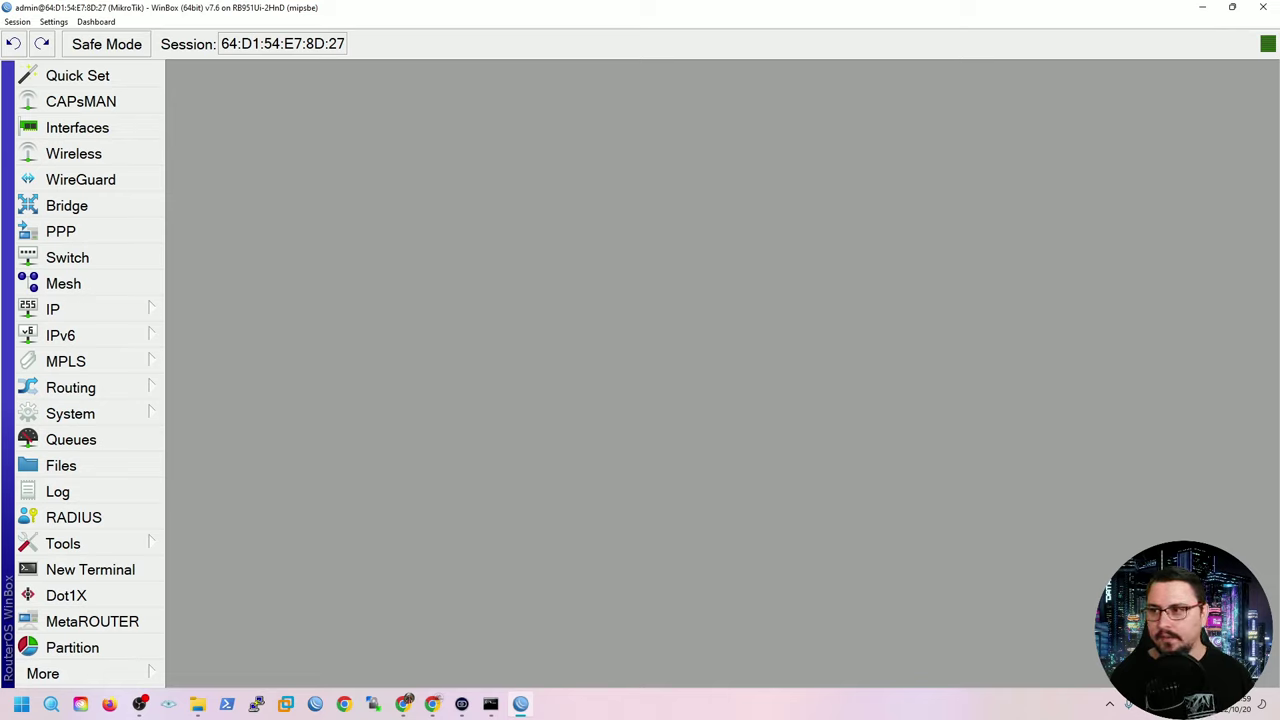
Look through the Session and Settings menus, then show the Dashboard readout choices.
click(53, 21)
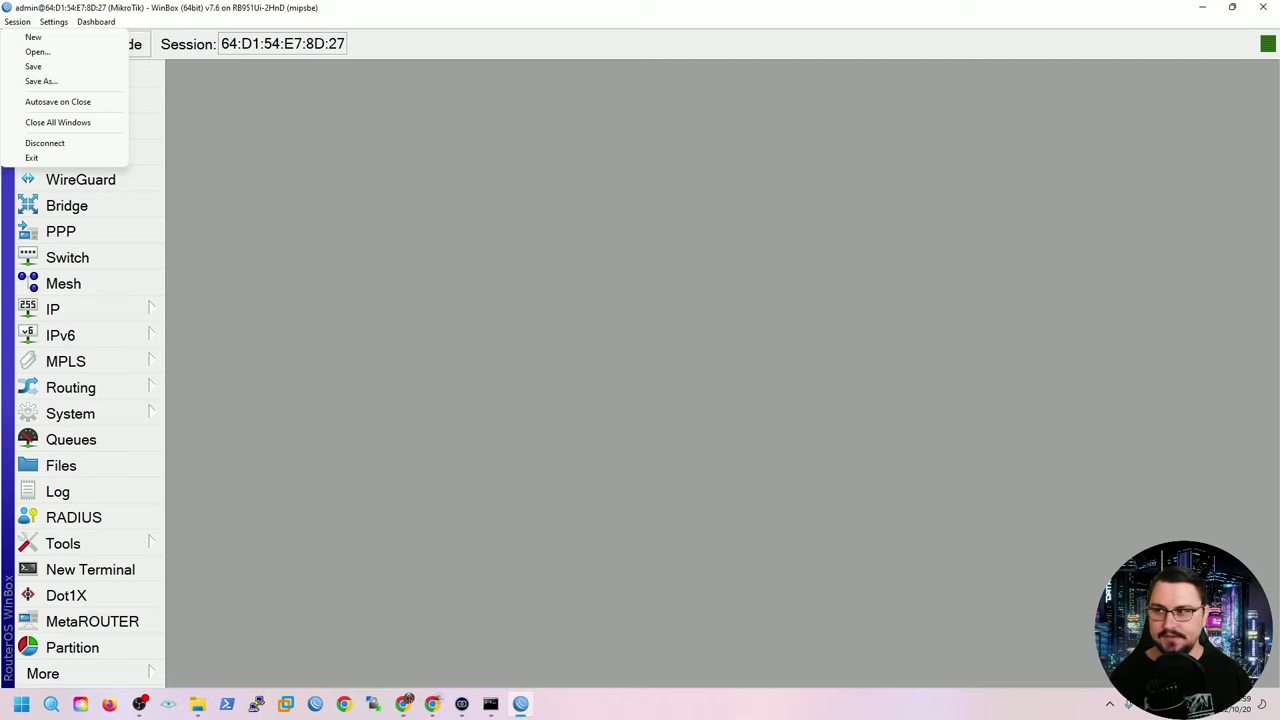
mouse_move(53, 21)
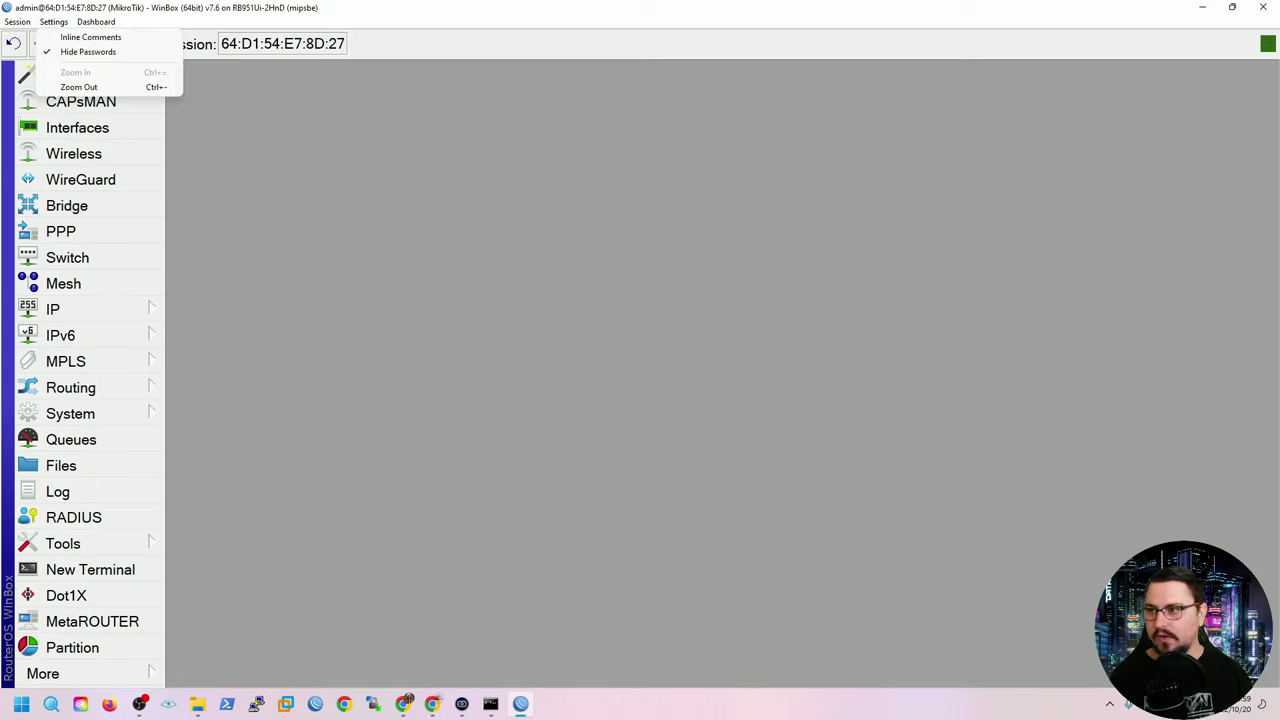
mouse_move(96, 21)
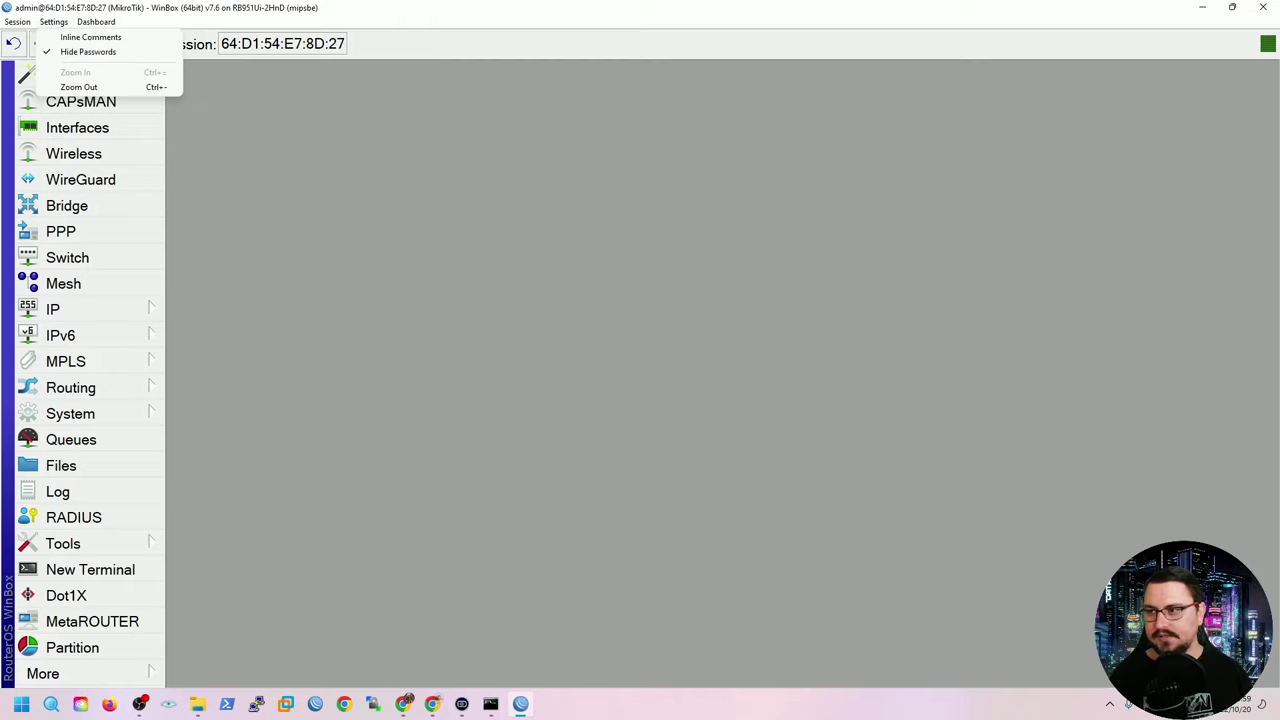
key(Escape)
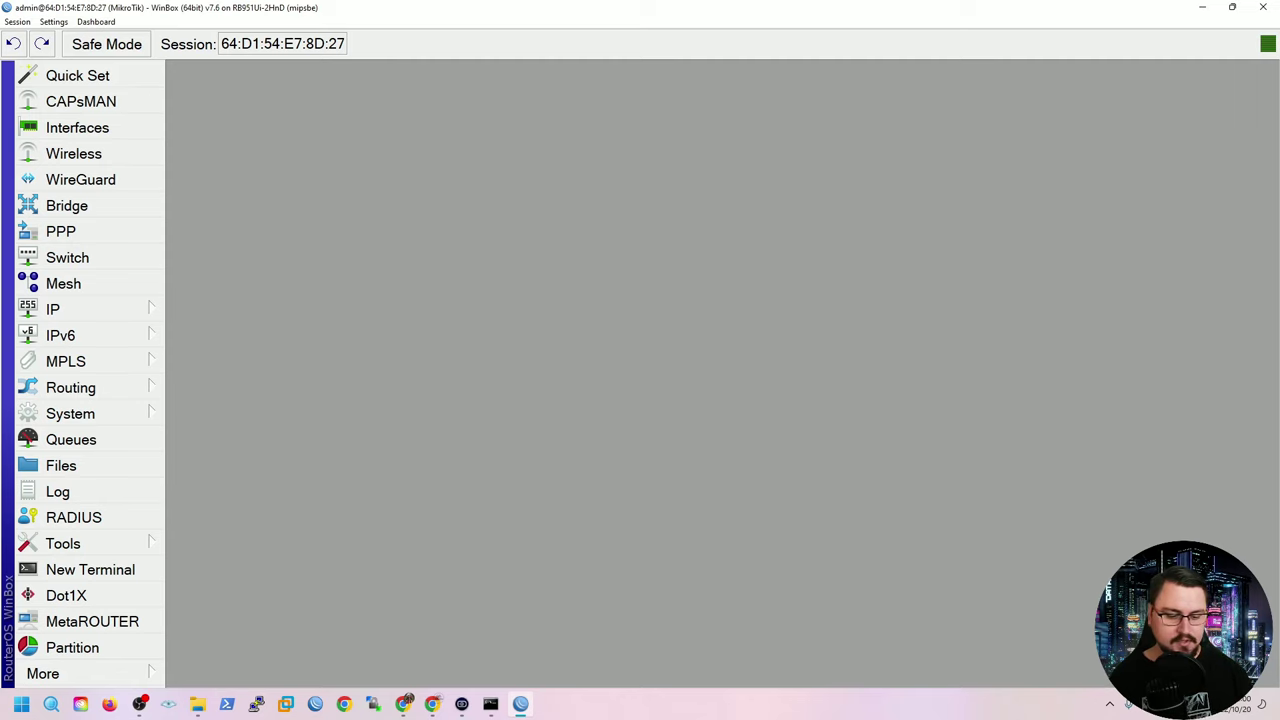
key(ctrl+minus)
key(ctrl+minus)
key(ctrl+minus)
key(ctrl+minus)
key(ctrl+minus)
key(ctrl+minus)
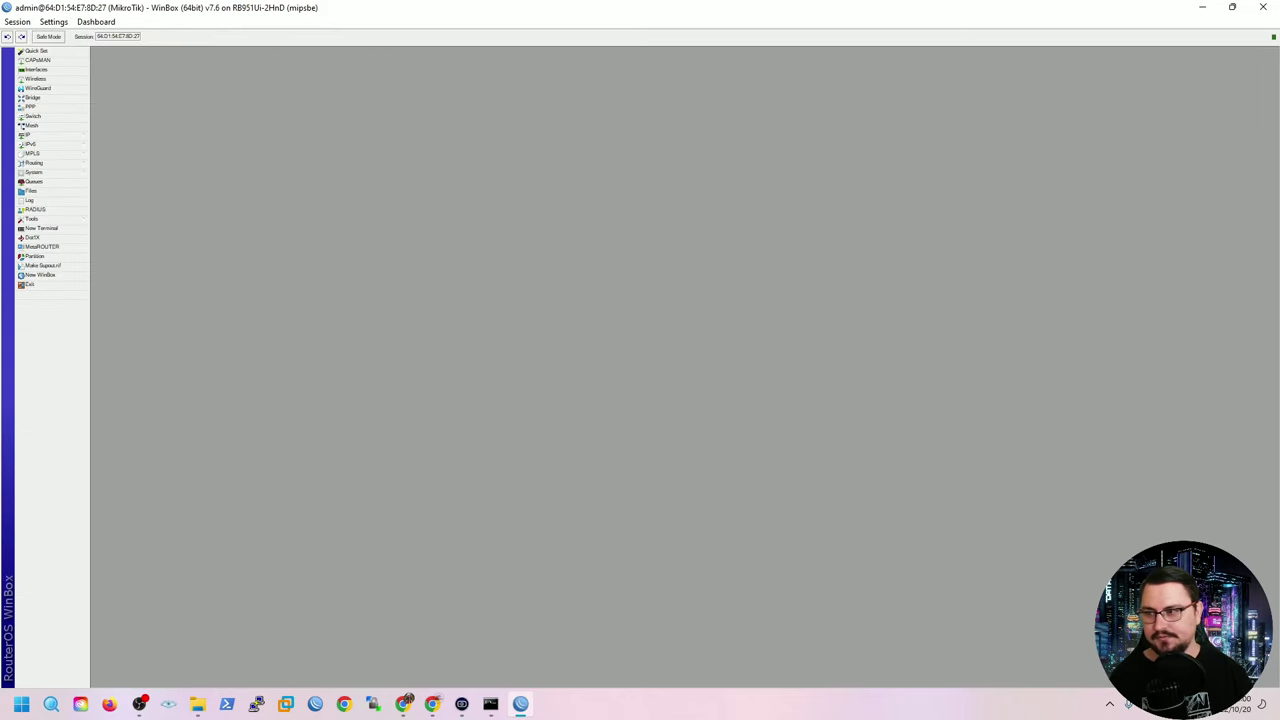
key(ctrl+plus)
key(ctrl+plus)
key(ctrl+plus)
key(ctrl+plus)
key(ctrl+plus)
key(ctrl+plus)
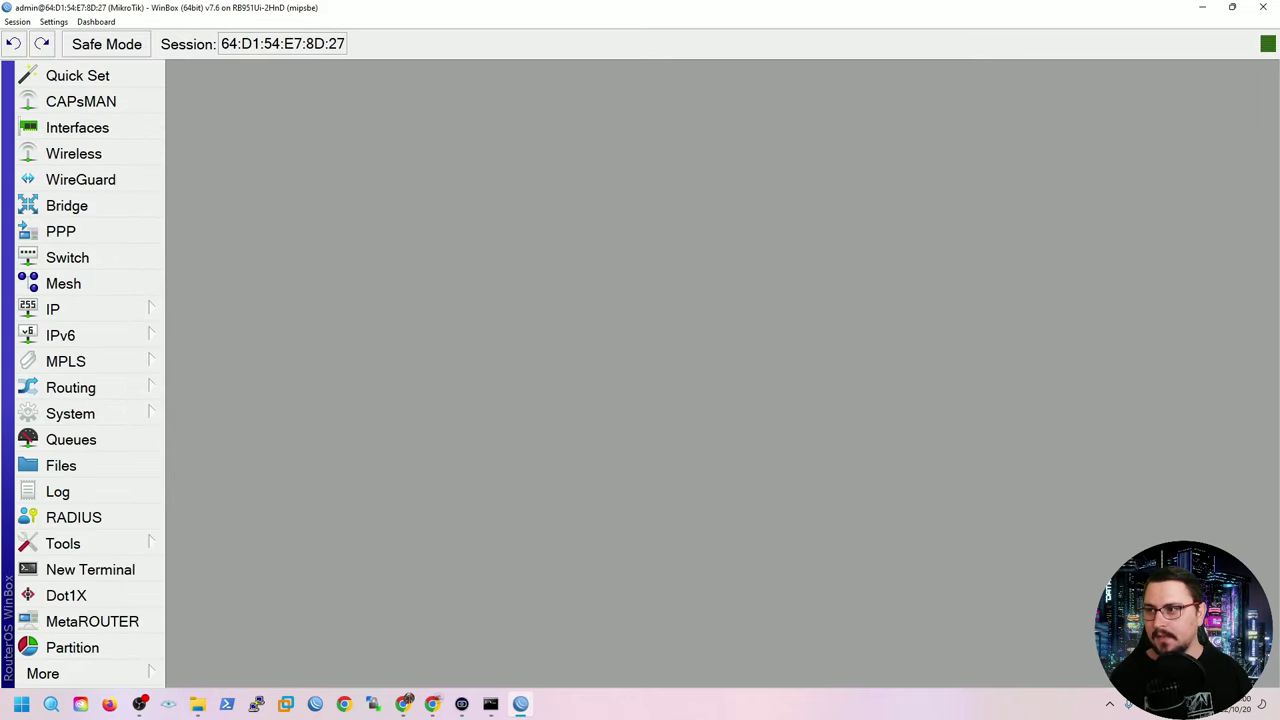
click(96, 21)
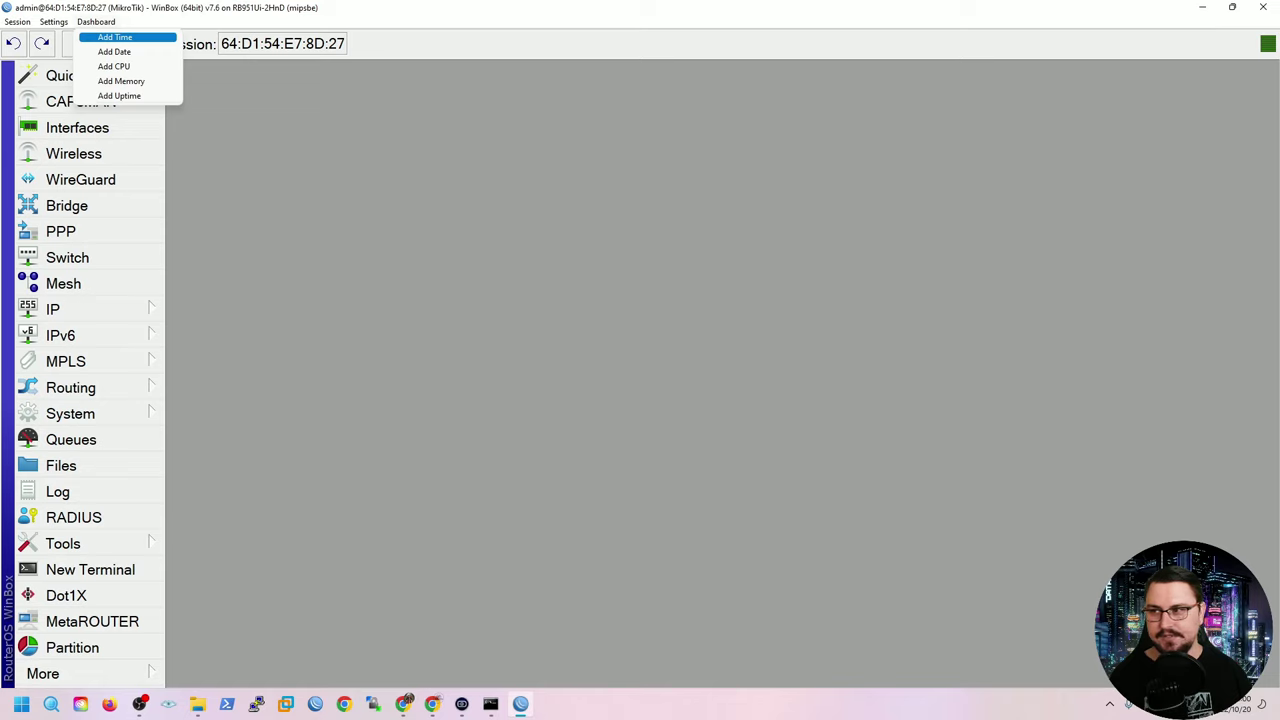
Add the Time, CPU, Memory and Uptime readouts from the Dashboard menu.
click(115, 37)
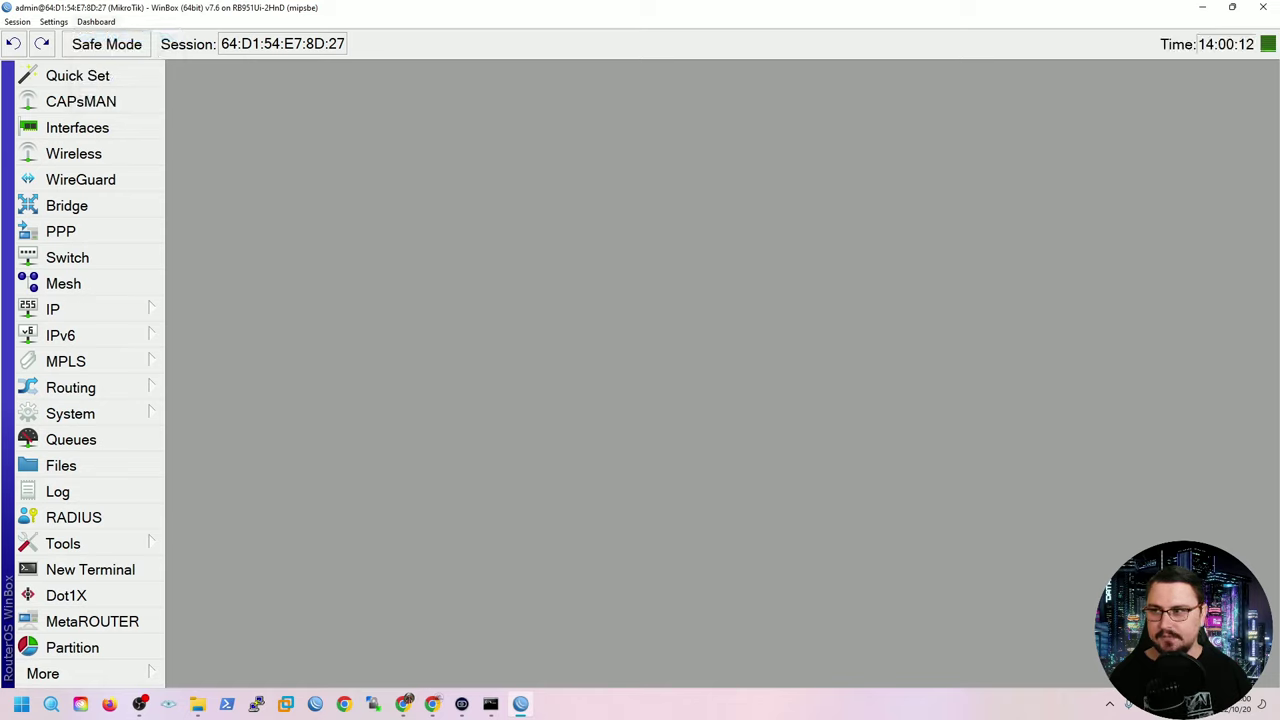
click(96, 21)
click(114, 65)
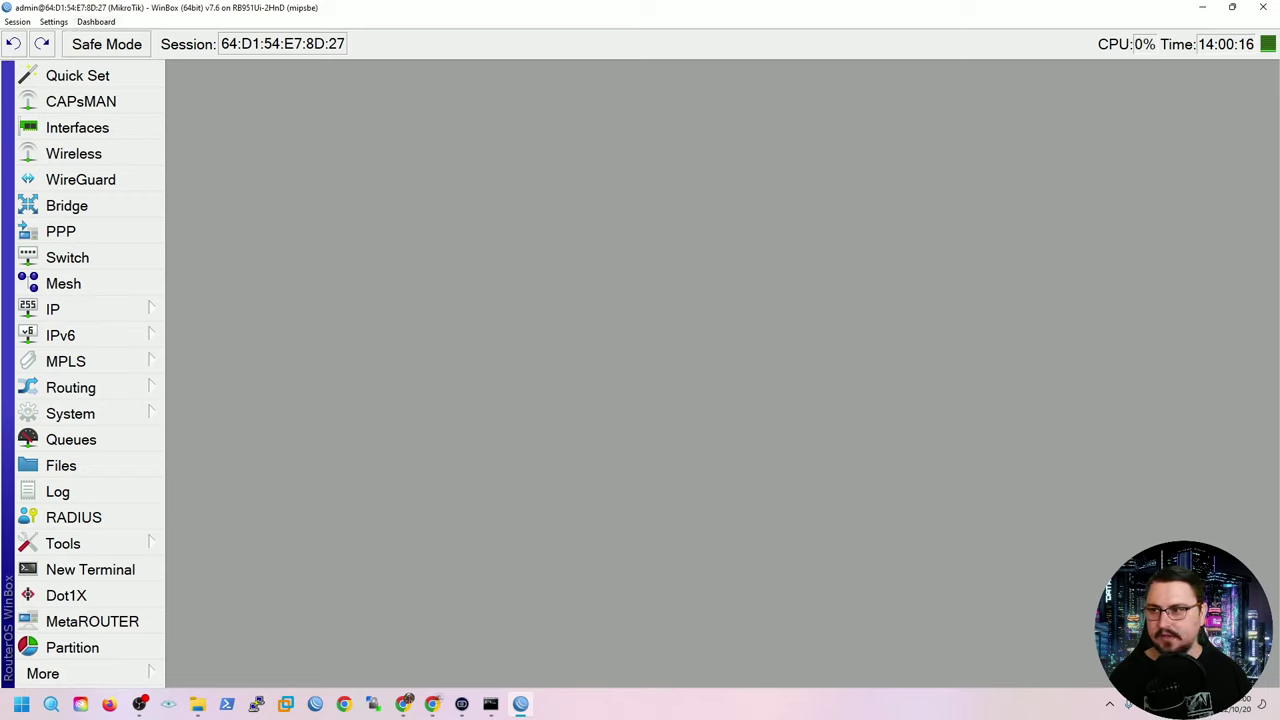
click(96, 21)
click(120, 81)
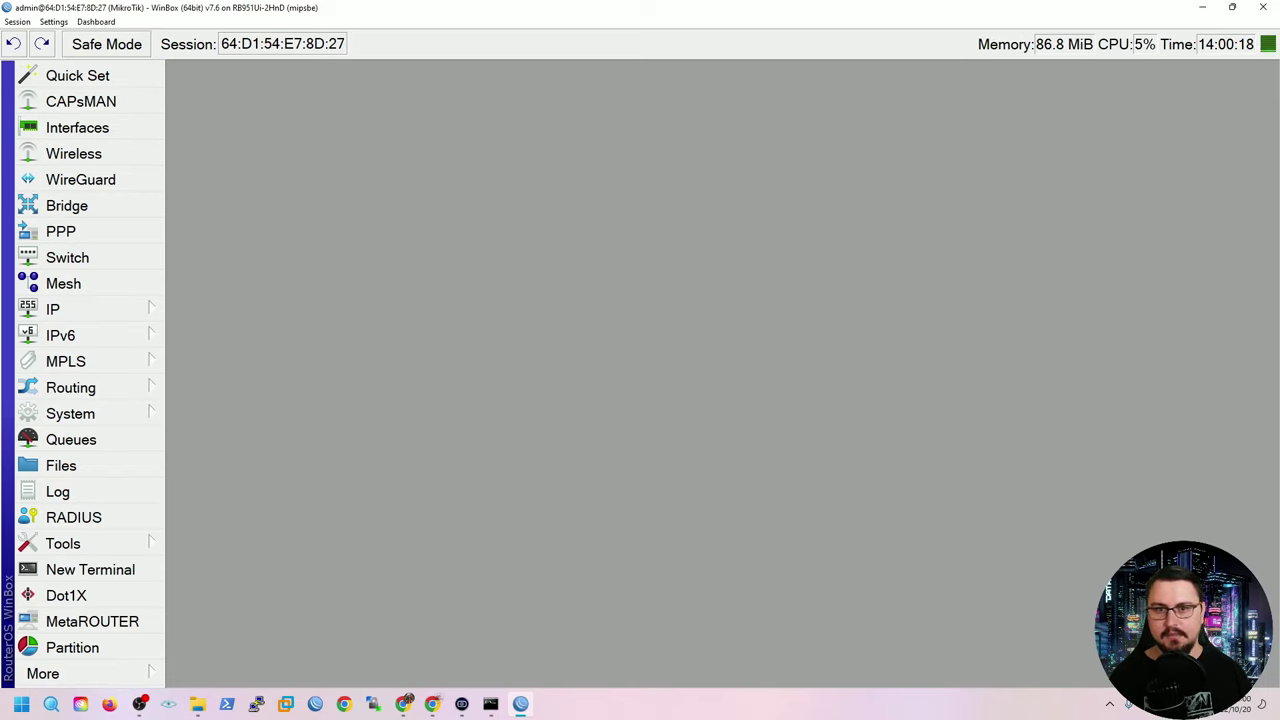
click(96, 21)
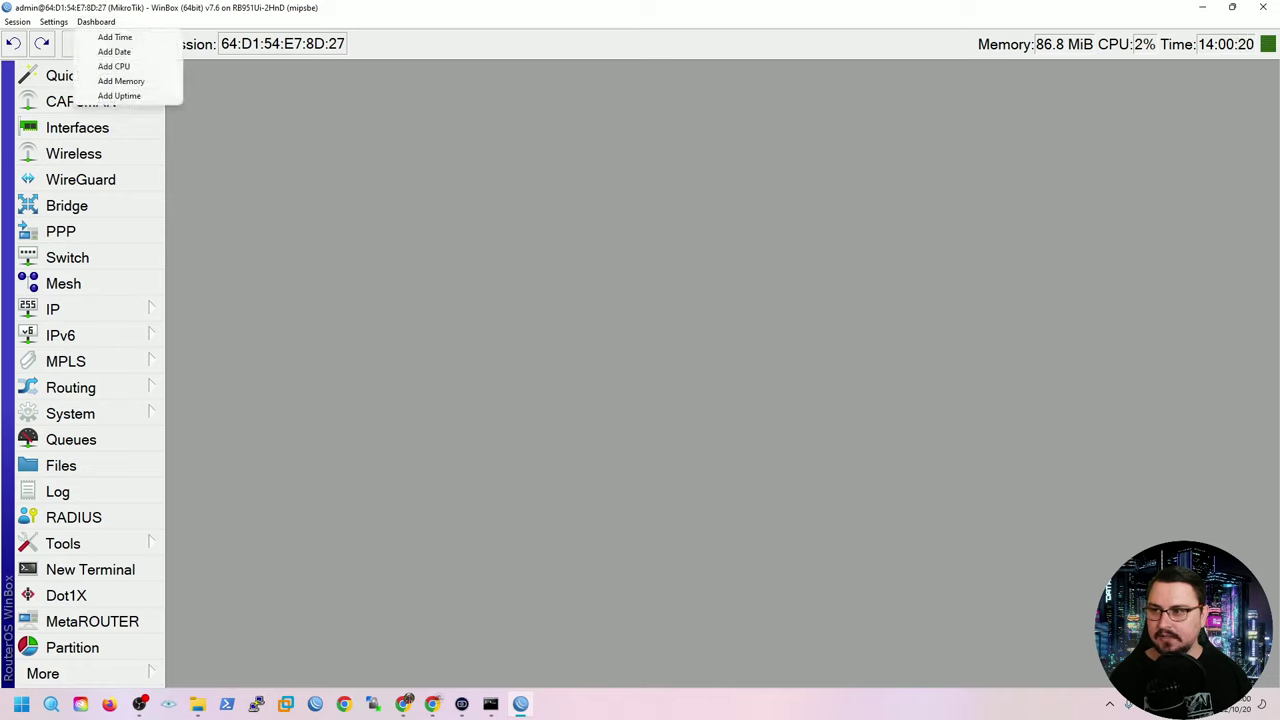
click(120, 95)
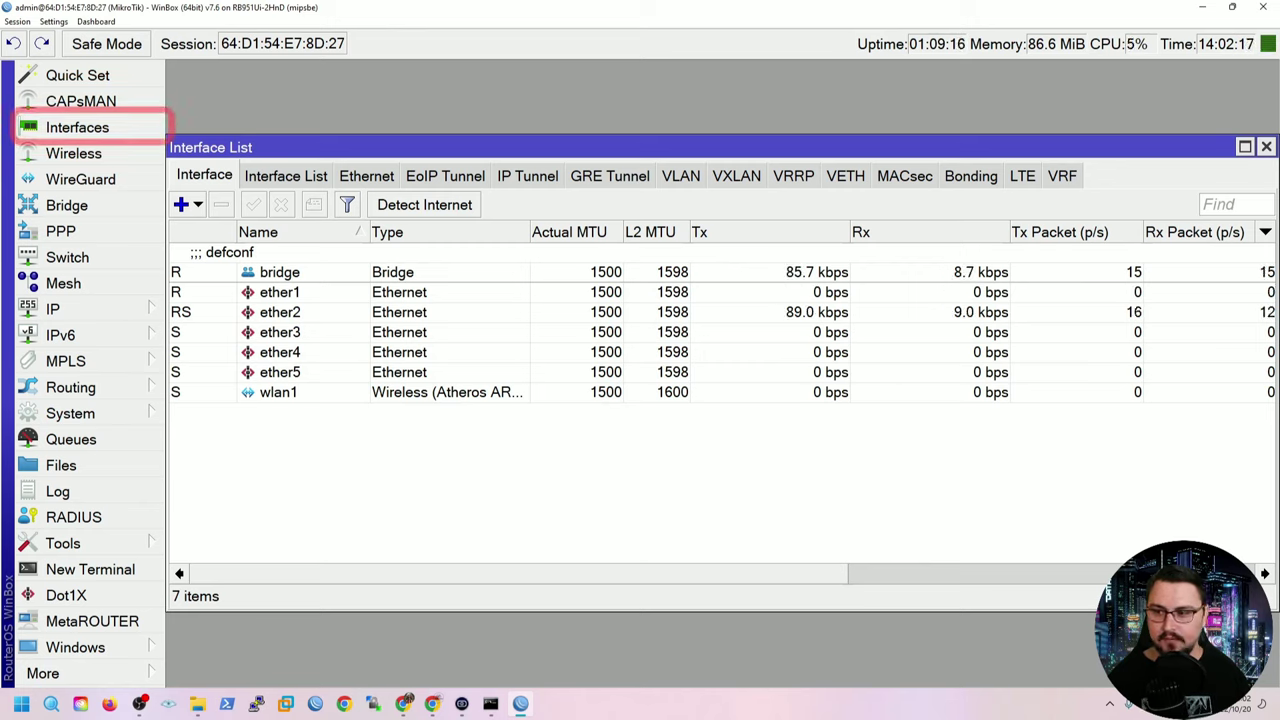
click(279, 292)
ctrl+click(279, 312)
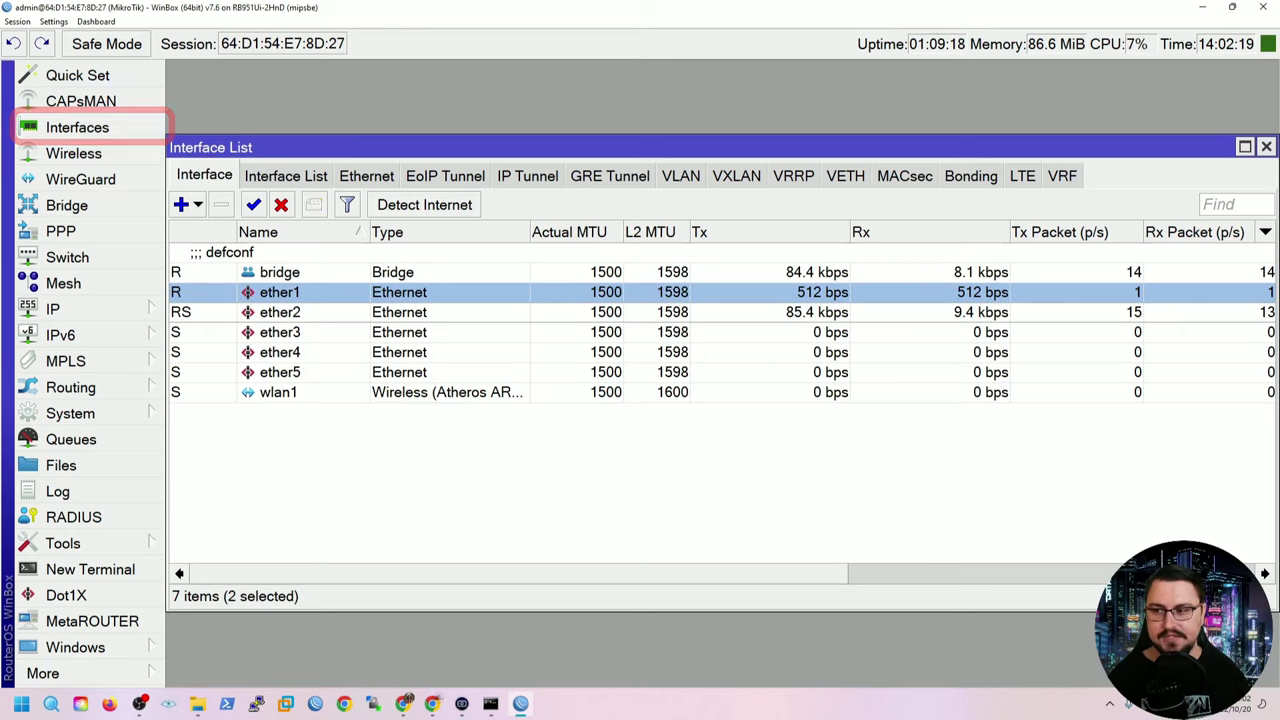
ctrl+click(279, 332)
ctrl+click(279, 352)
ctrl+click(279, 372)
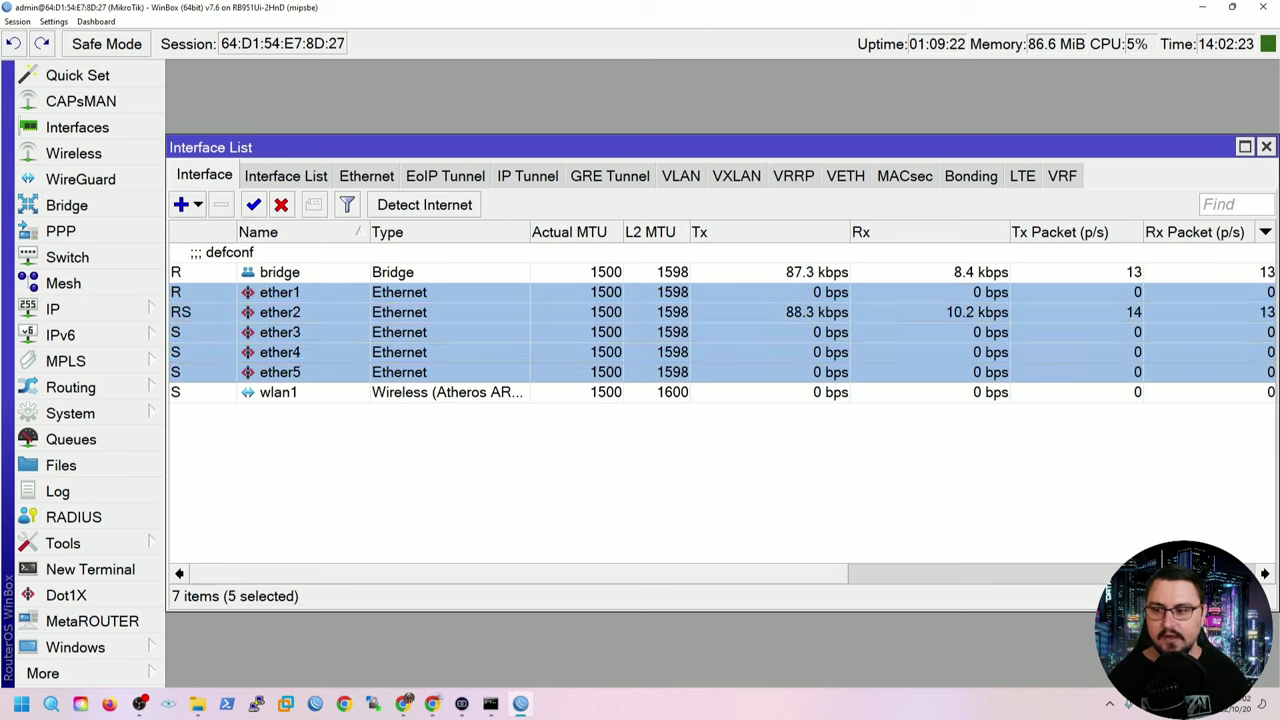
click(279, 392)
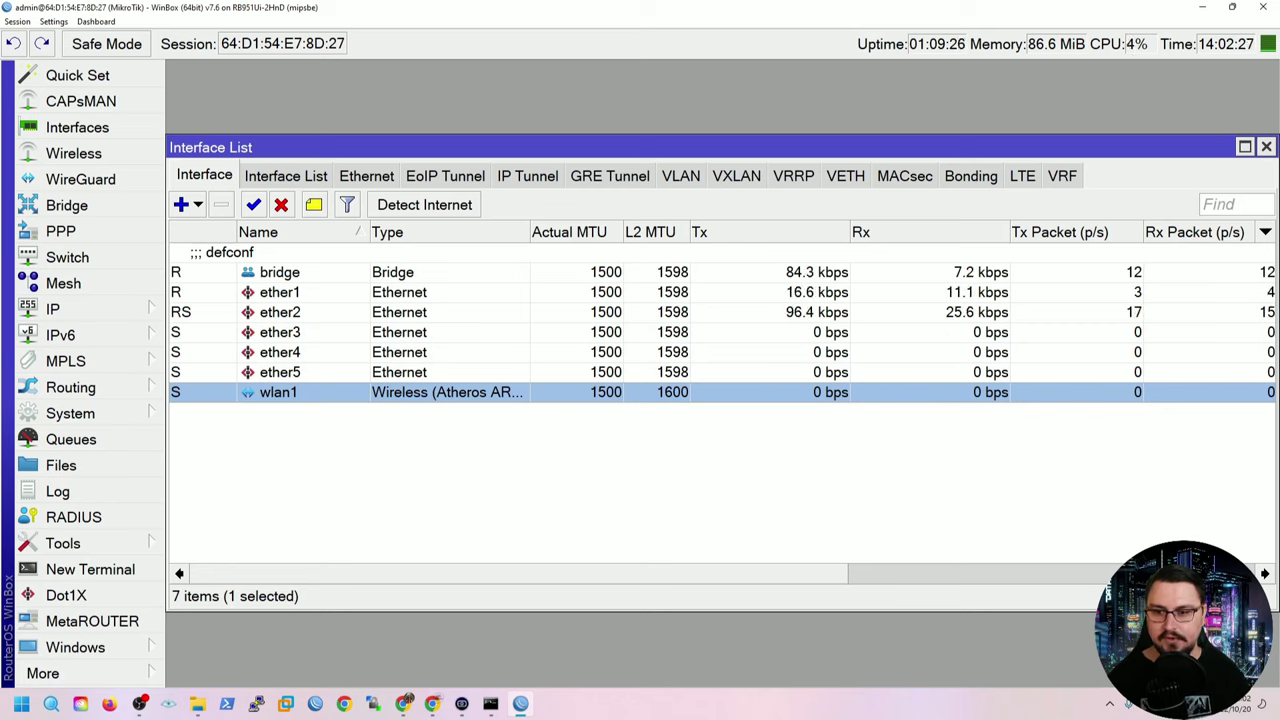
click(279, 272)
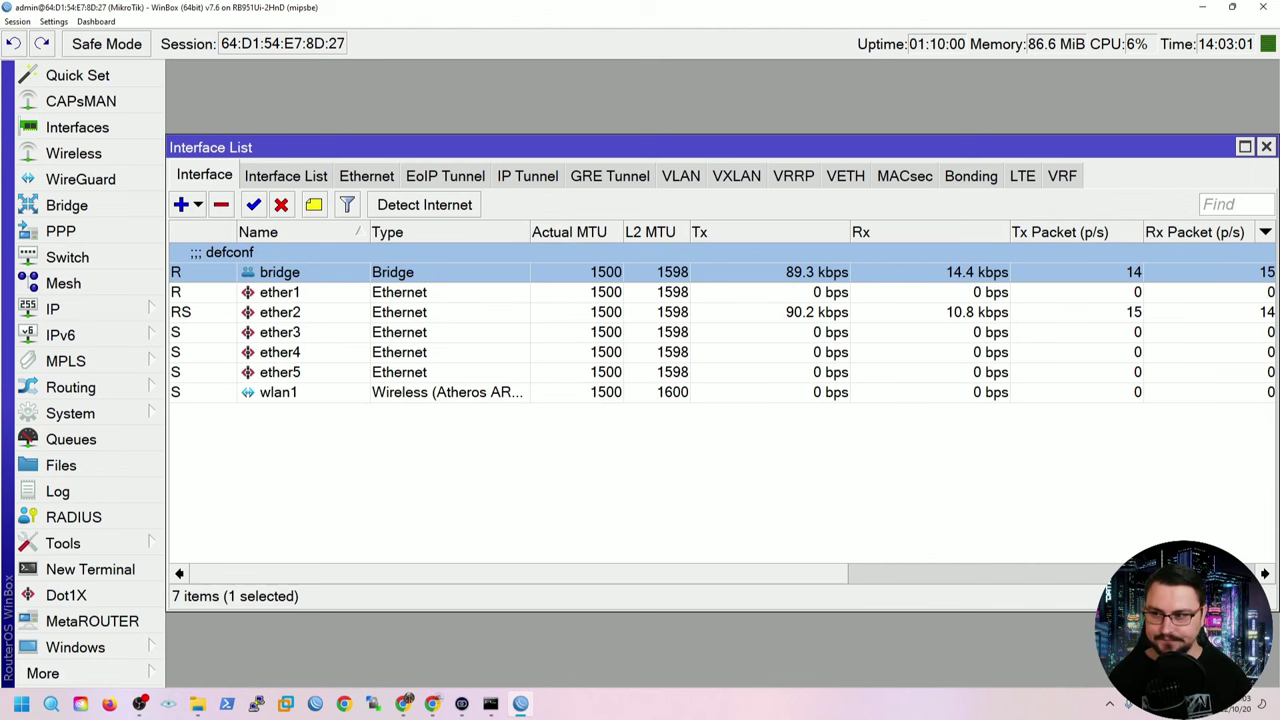
Rename interface ether1 to ether1[Internet] and apply the change.
double_click(279, 292)
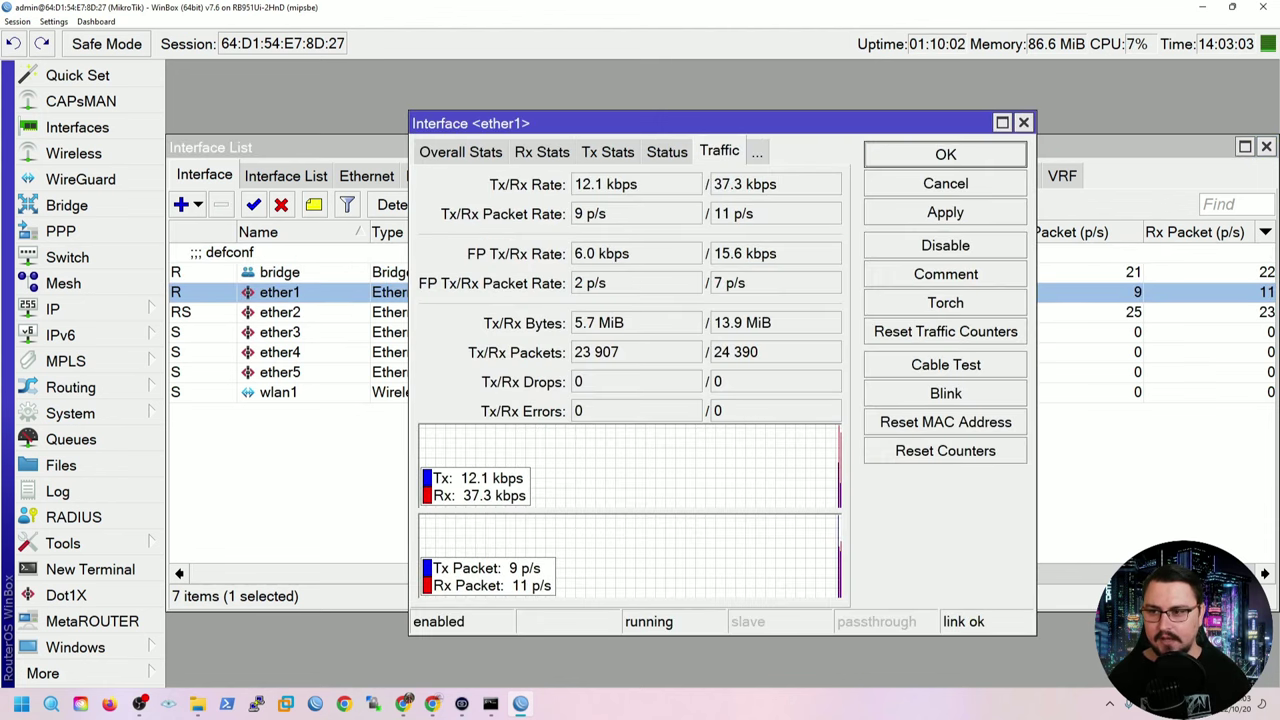
key(ctrl+shift+Tab)
key(ctrl+shift+Tab)
key(ctrl+shift+Tab)
key(ctrl+shift+Tab)
key(ctrl+shift+Tab)
key(ctrl+shift+Tab)
key(ctrl+shift+Tab)
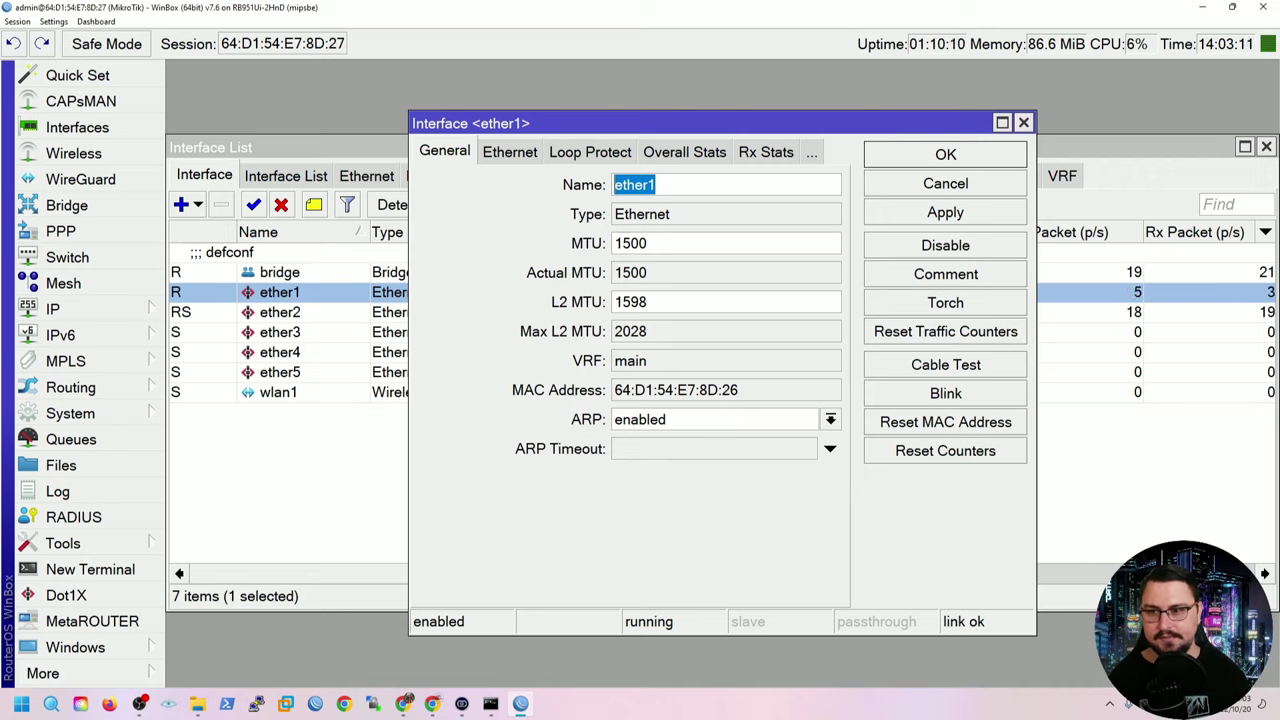
click(656, 185)
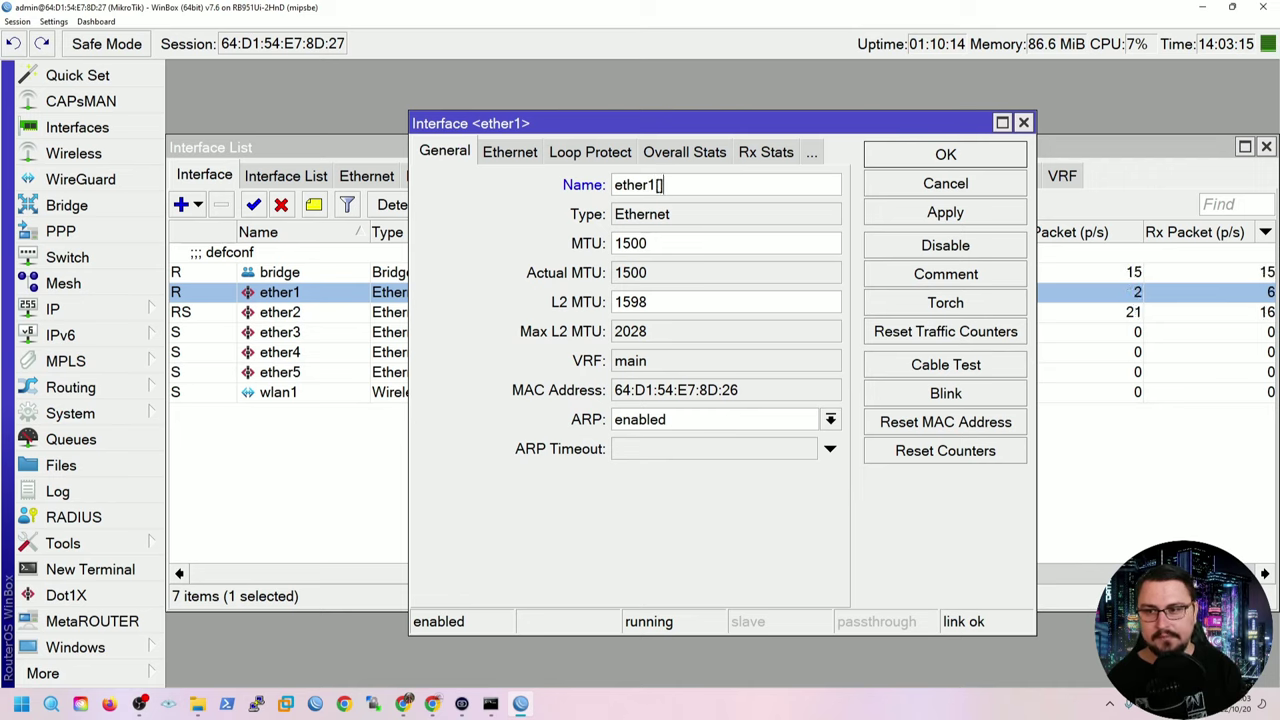
text([WAN])
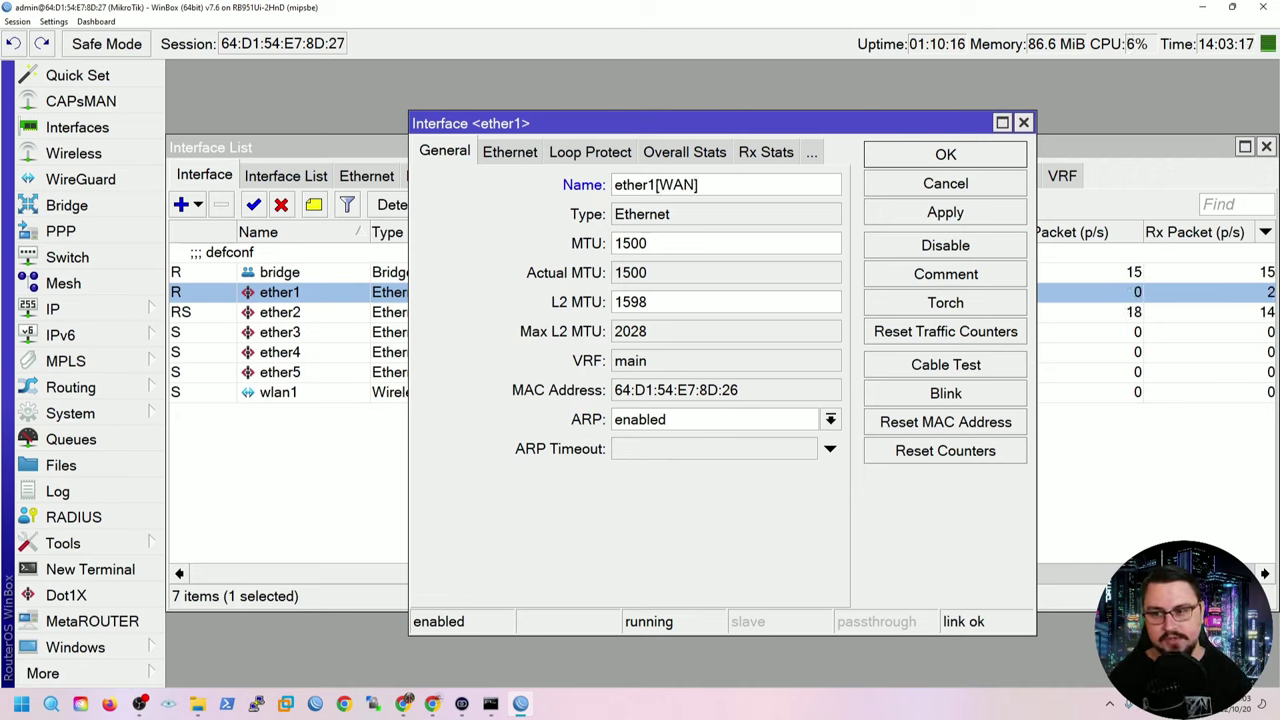
key(ctrl+a)
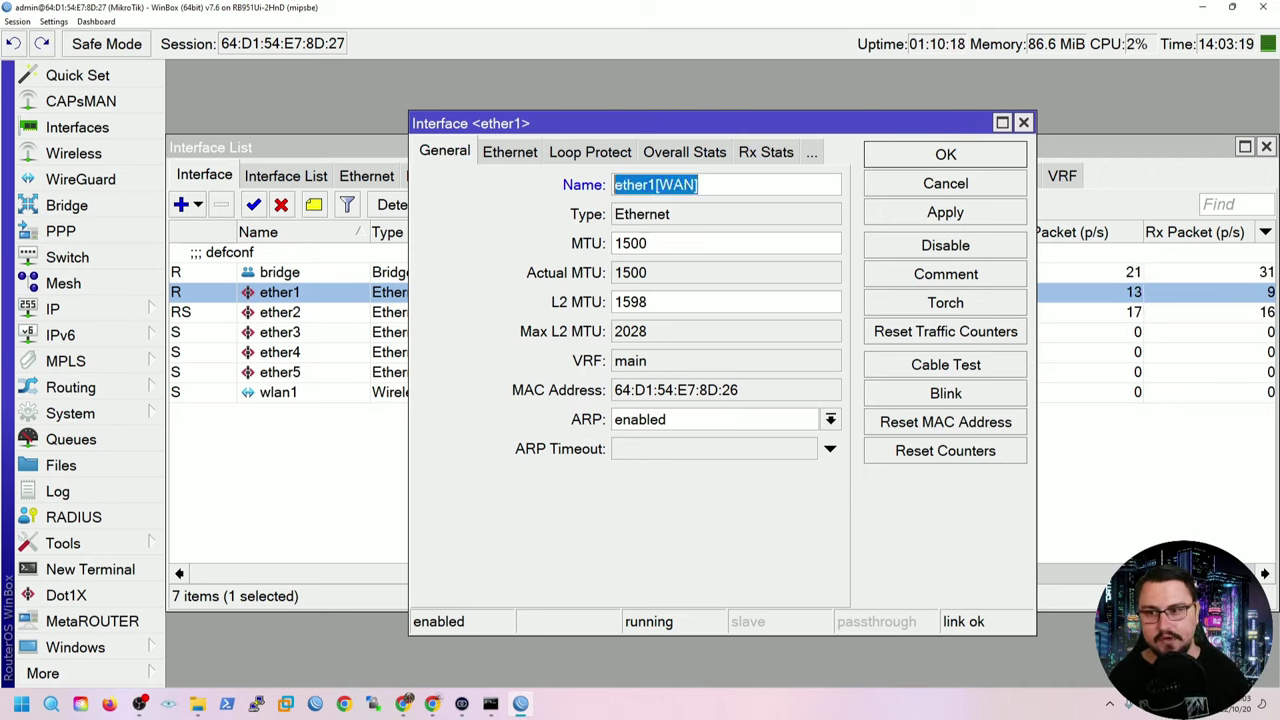
key(End)
key(BackSpace)
key(BackSpace)
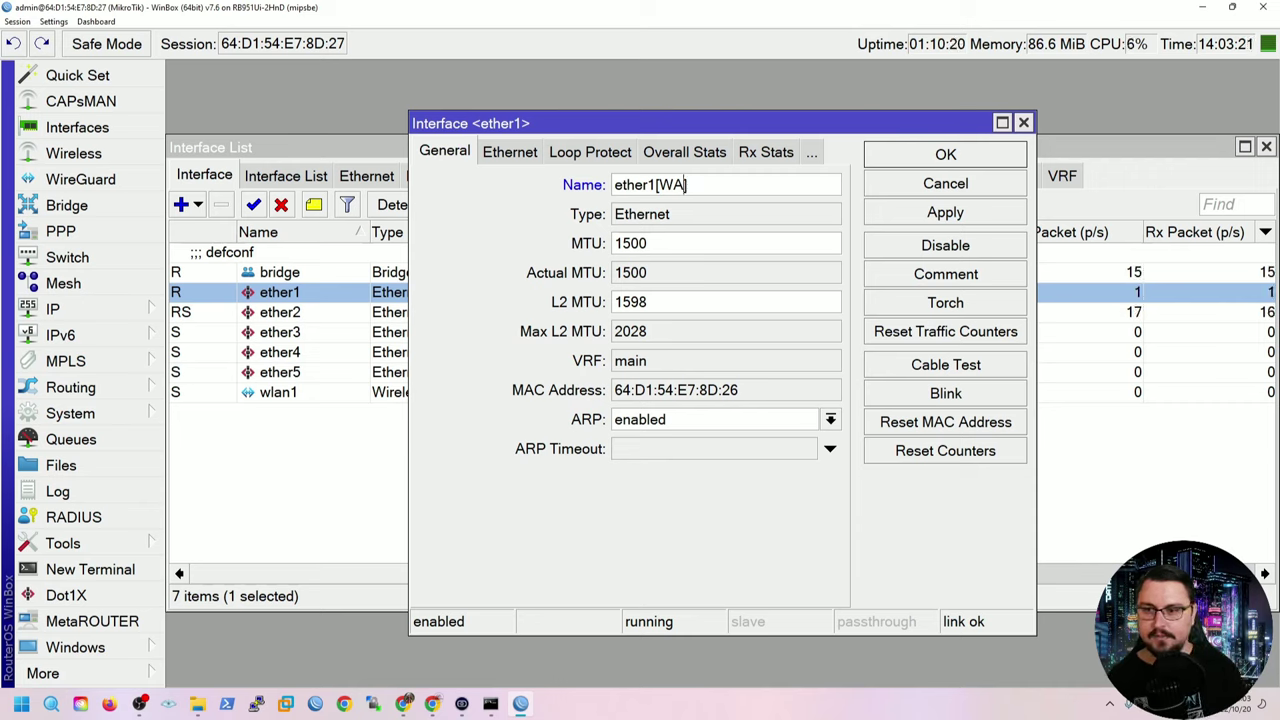
key(BackSpace)
key(BackSpace)
key(BackSpace)
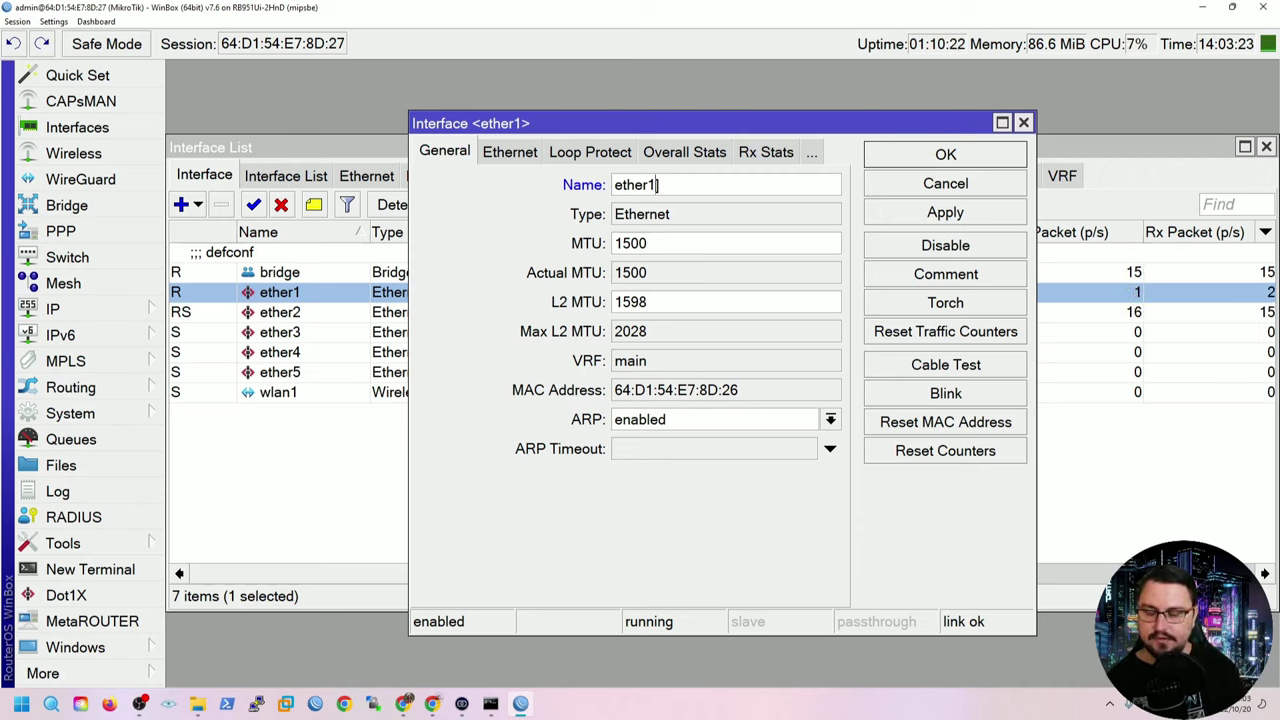
text([Internet)
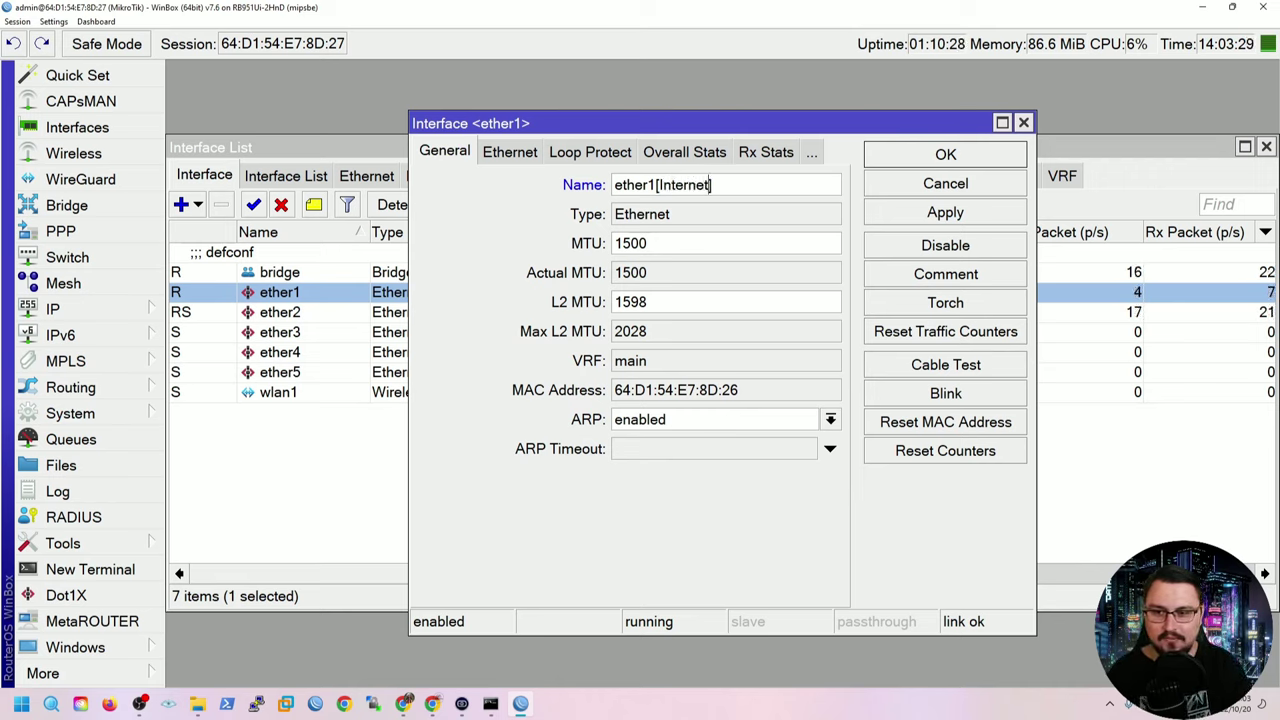
click(945, 212)
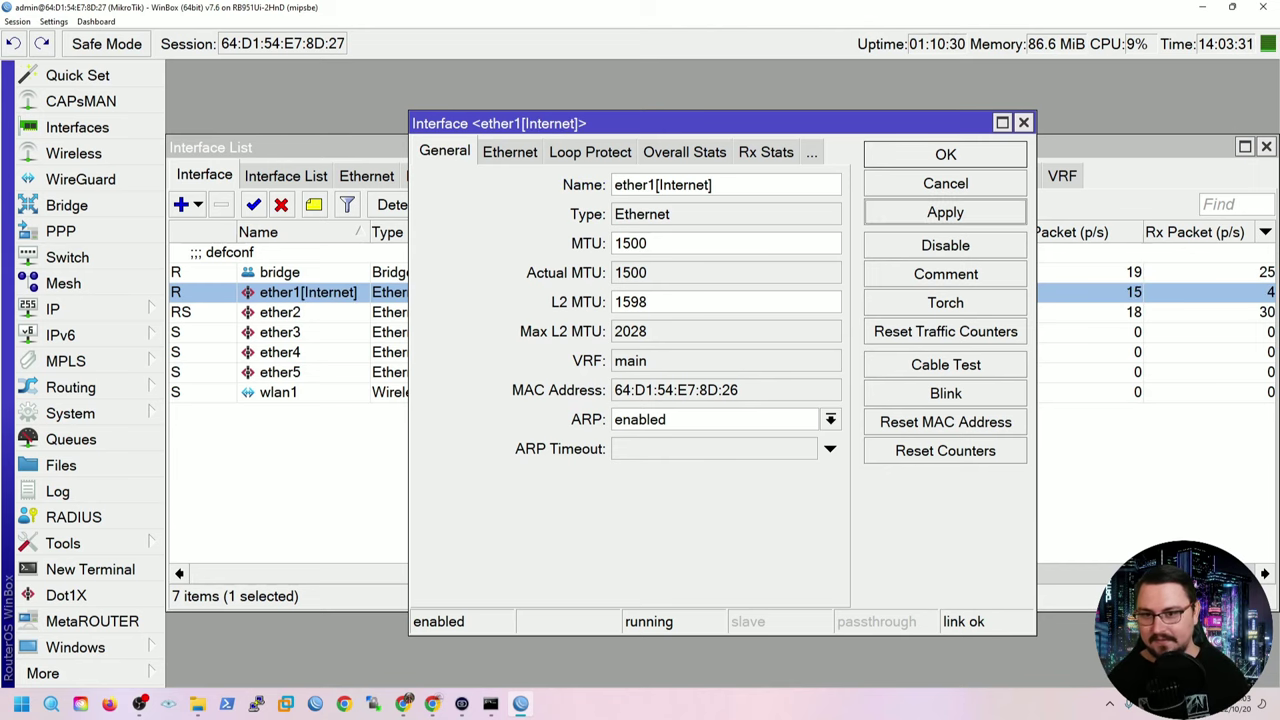
click(945, 154)
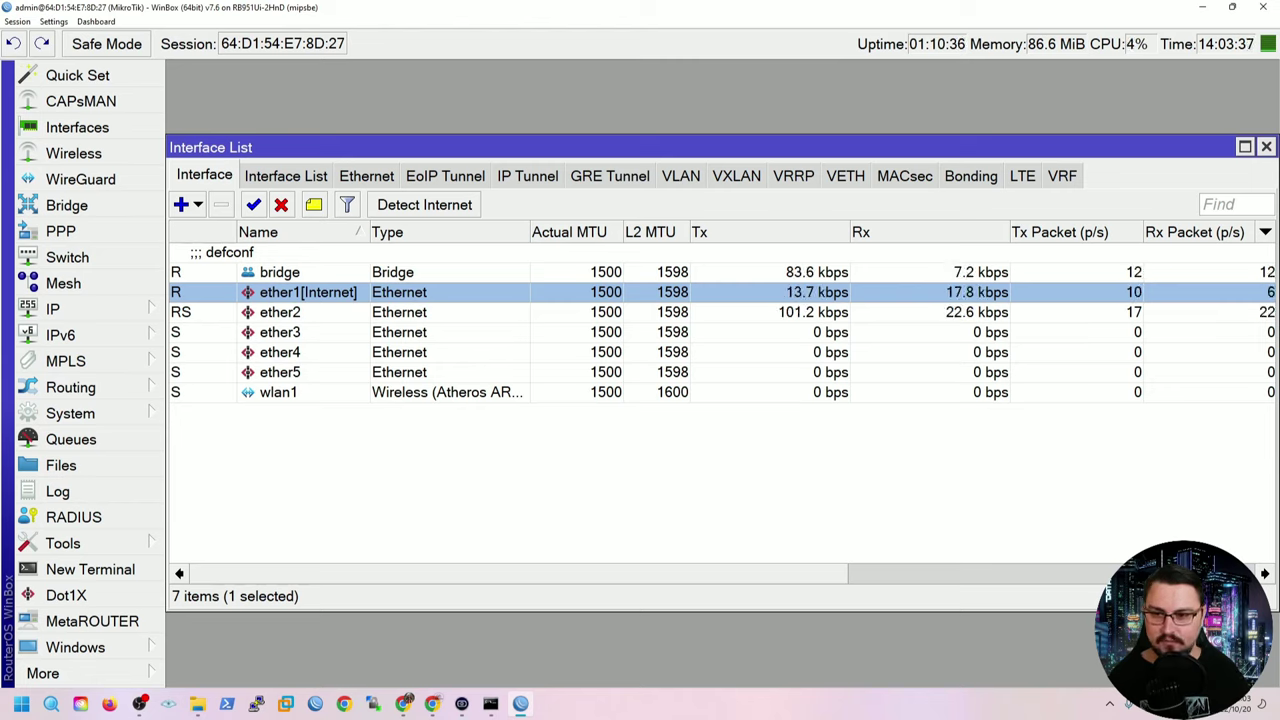
Open the bridge interface's properties from the Interface List.
click(280, 312)
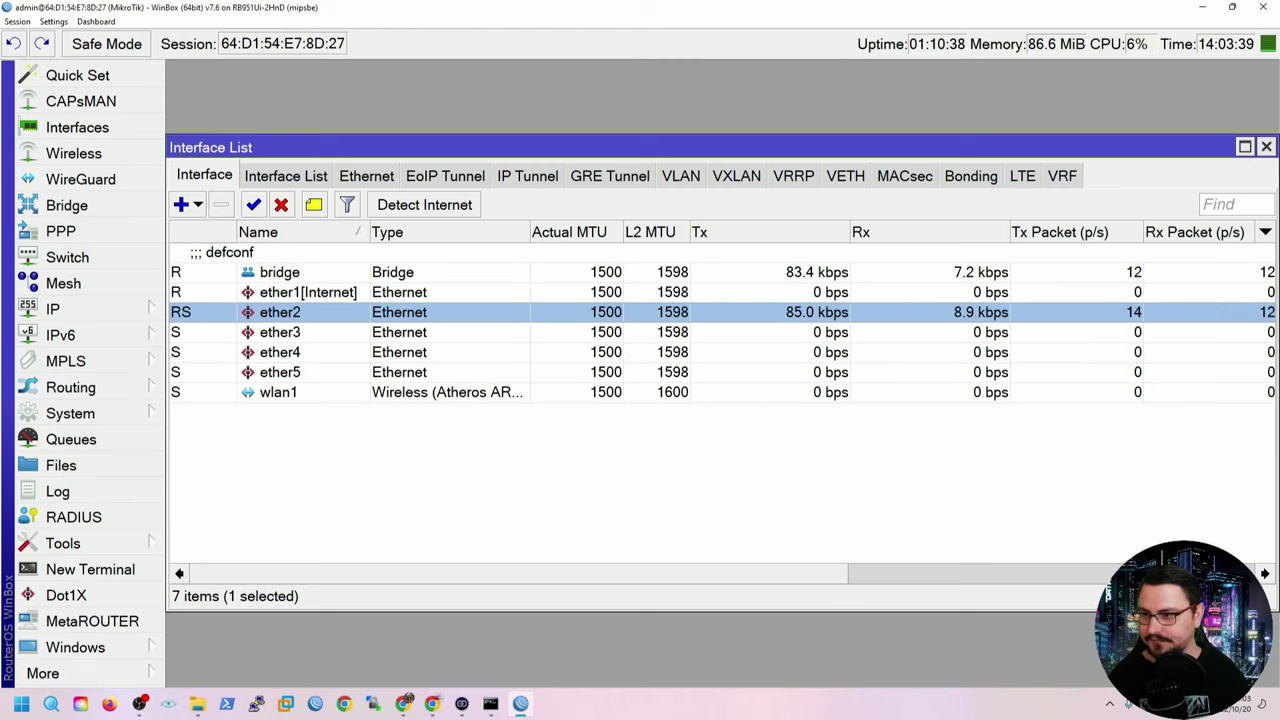
click(280, 272)
double_click(280, 272)
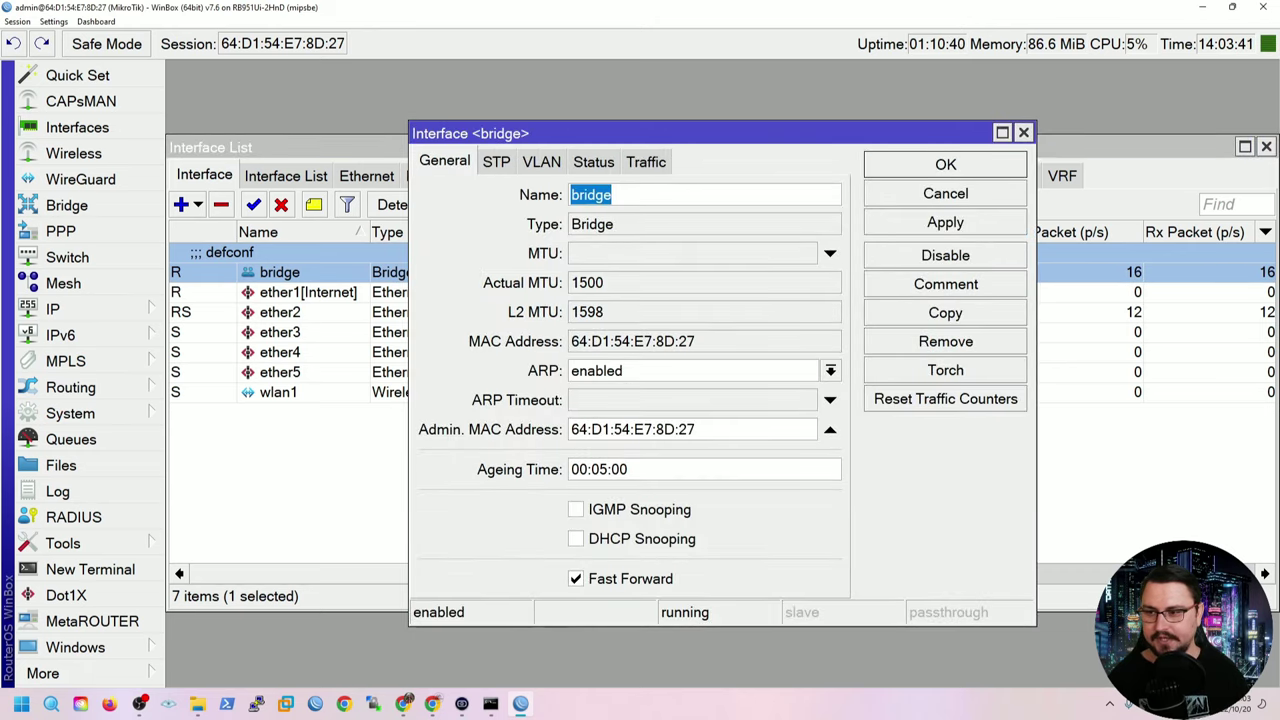
Rename the bridge to LOCAL after the name LAN is rejected.
text(LAN)
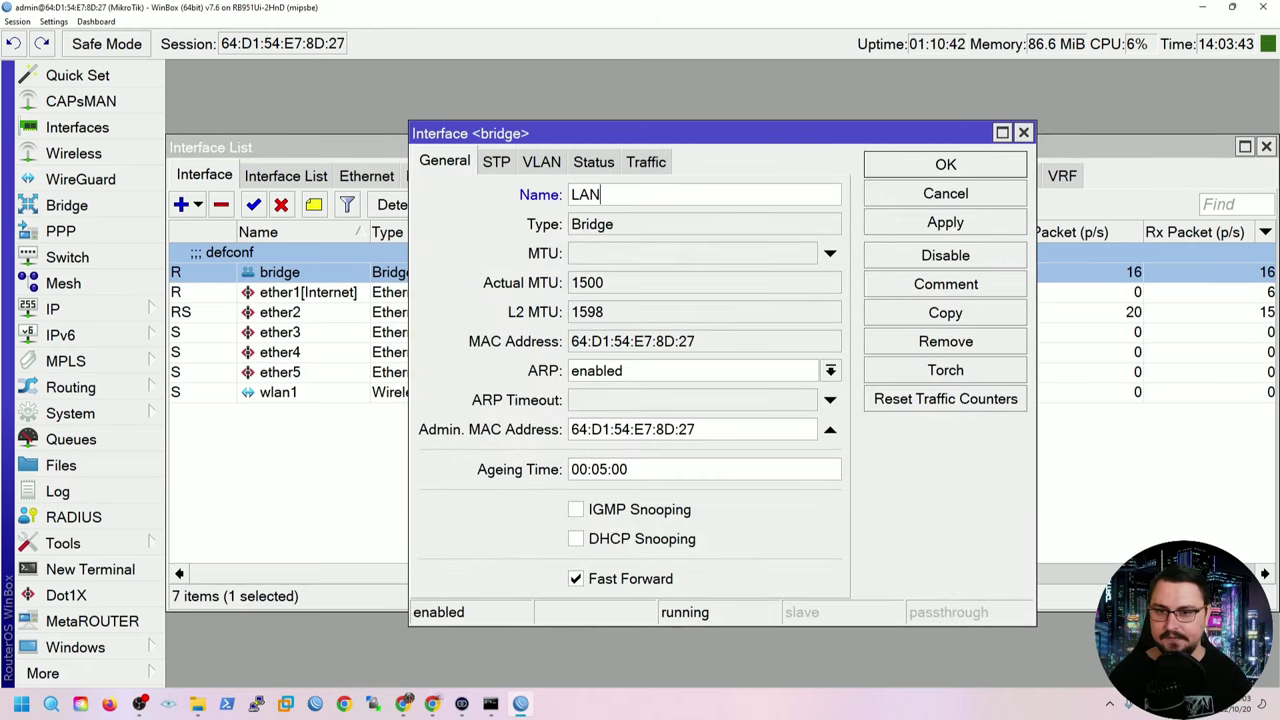
click(945, 222)
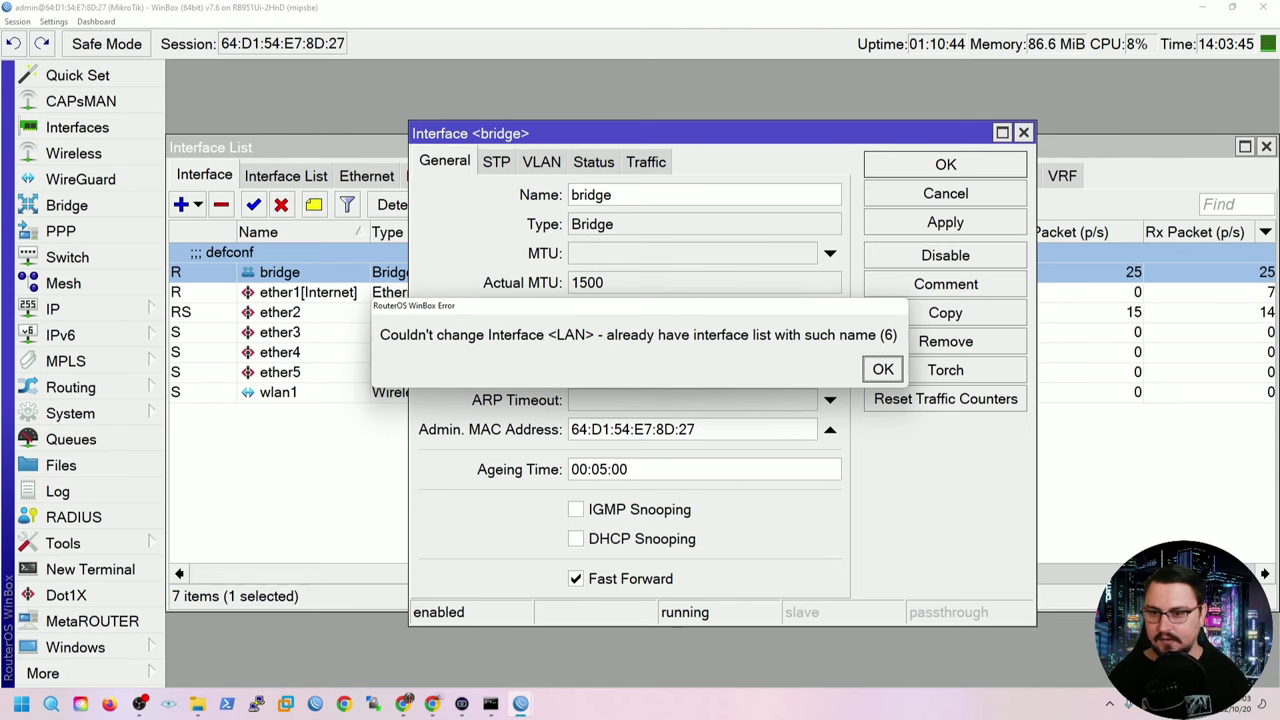
key(Return)
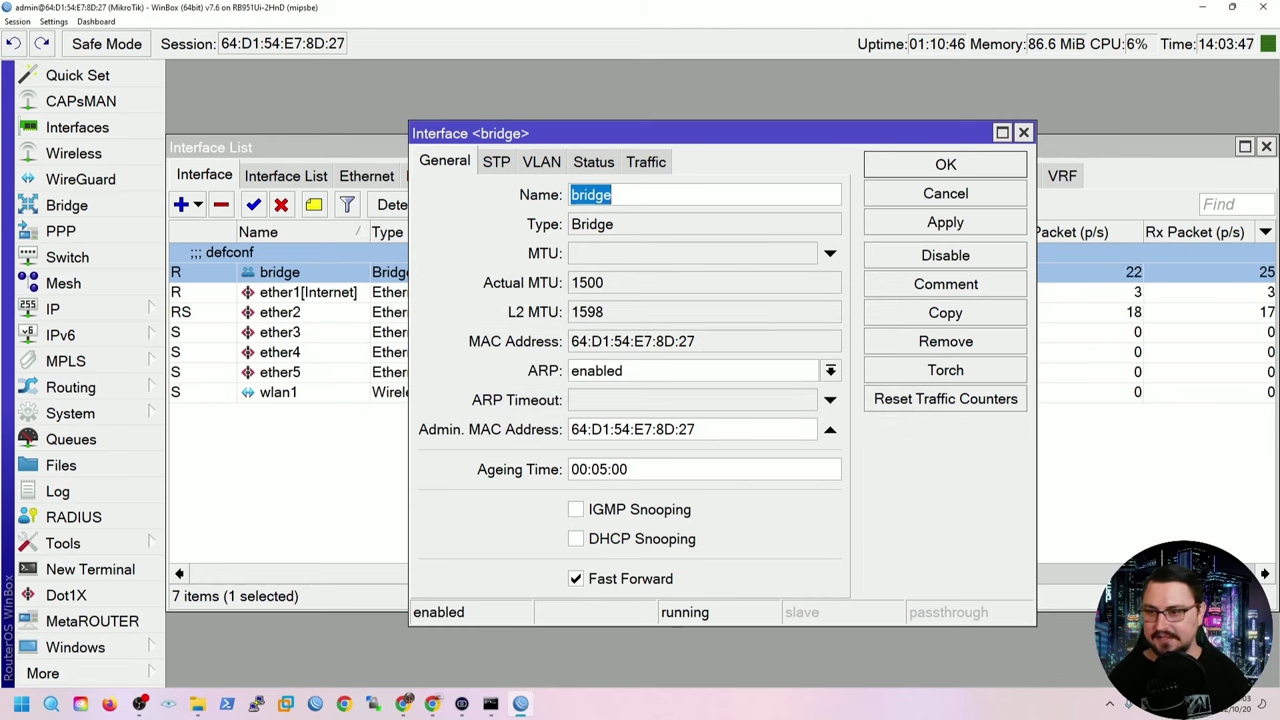
text(LOCAL)
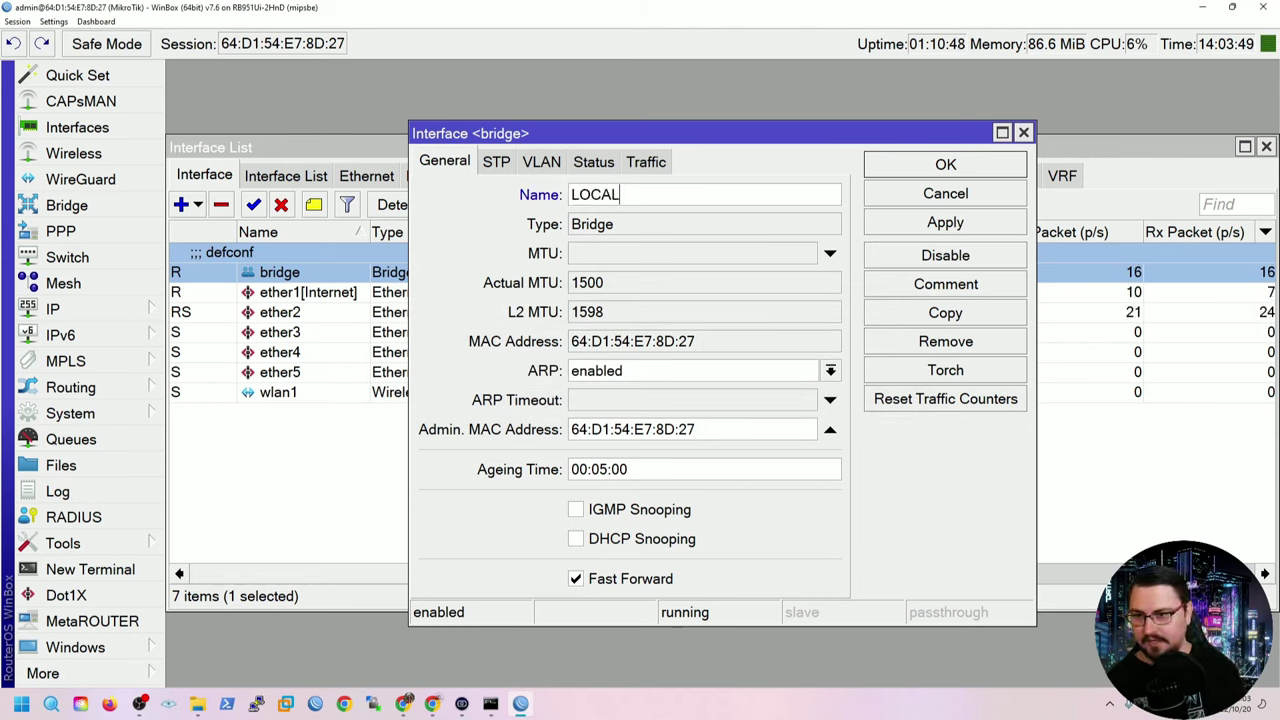
click(945, 222)
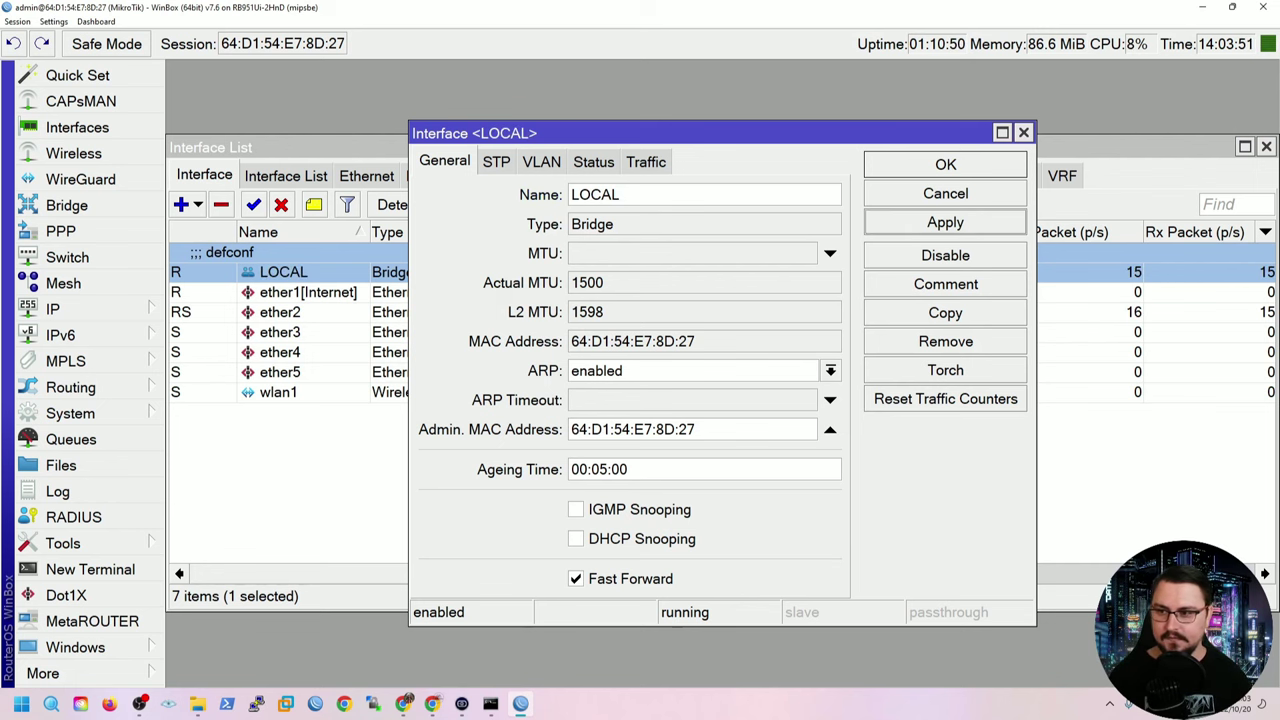
key(Return)
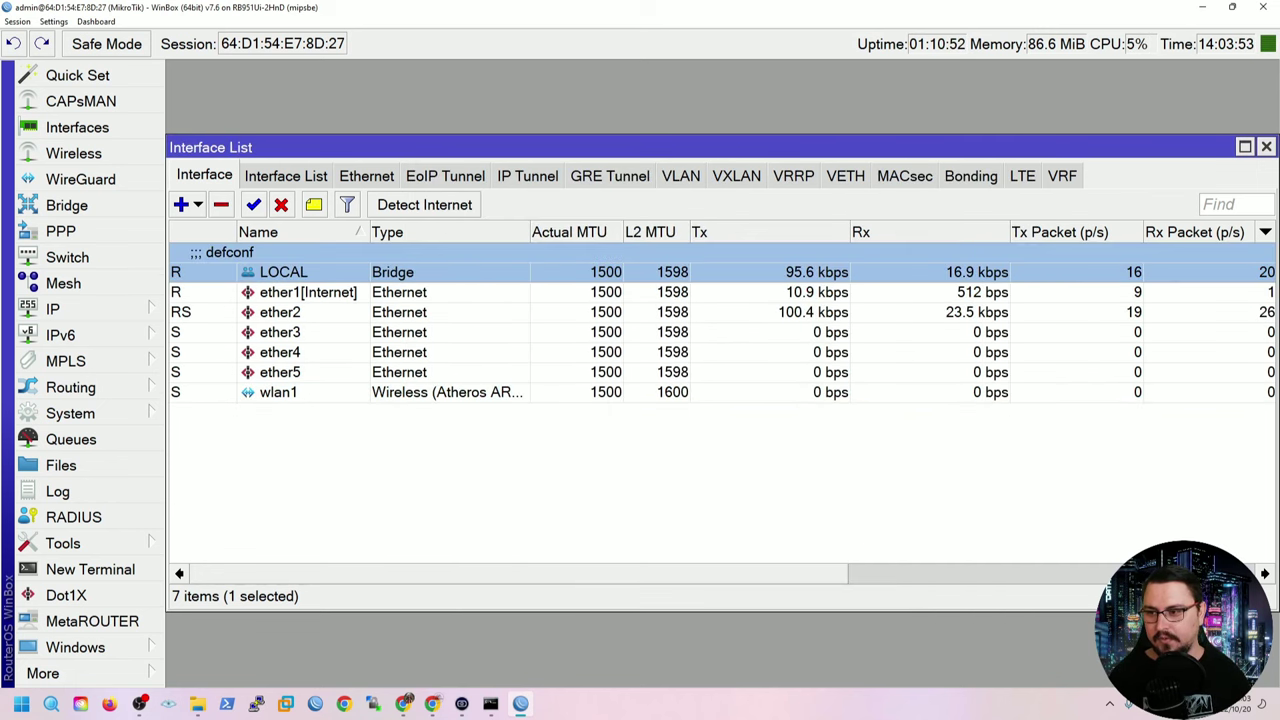
Select ether2 through ether5, then select the ether1[Internet] interface.
ctrl+click(280, 312)
ctrl+click(280, 332)
ctrl+click(280, 352)
ctrl+click(280, 372)
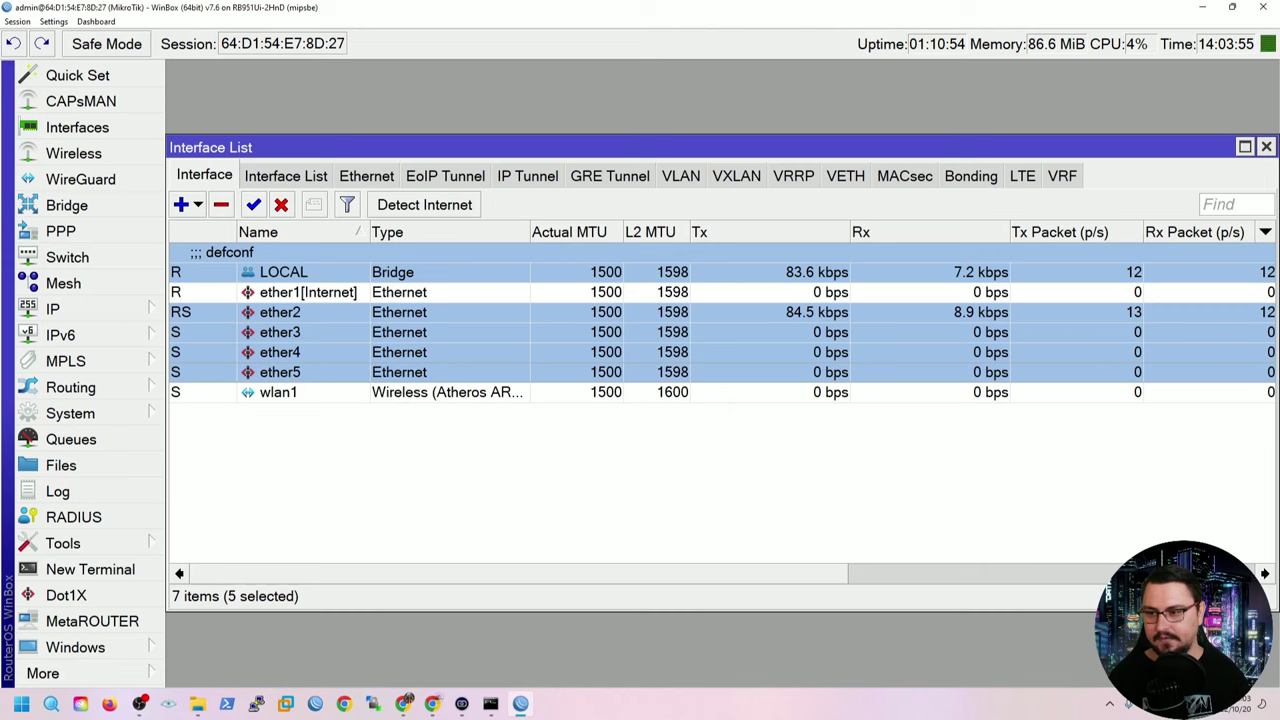
click(280, 312)
click(280, 292)
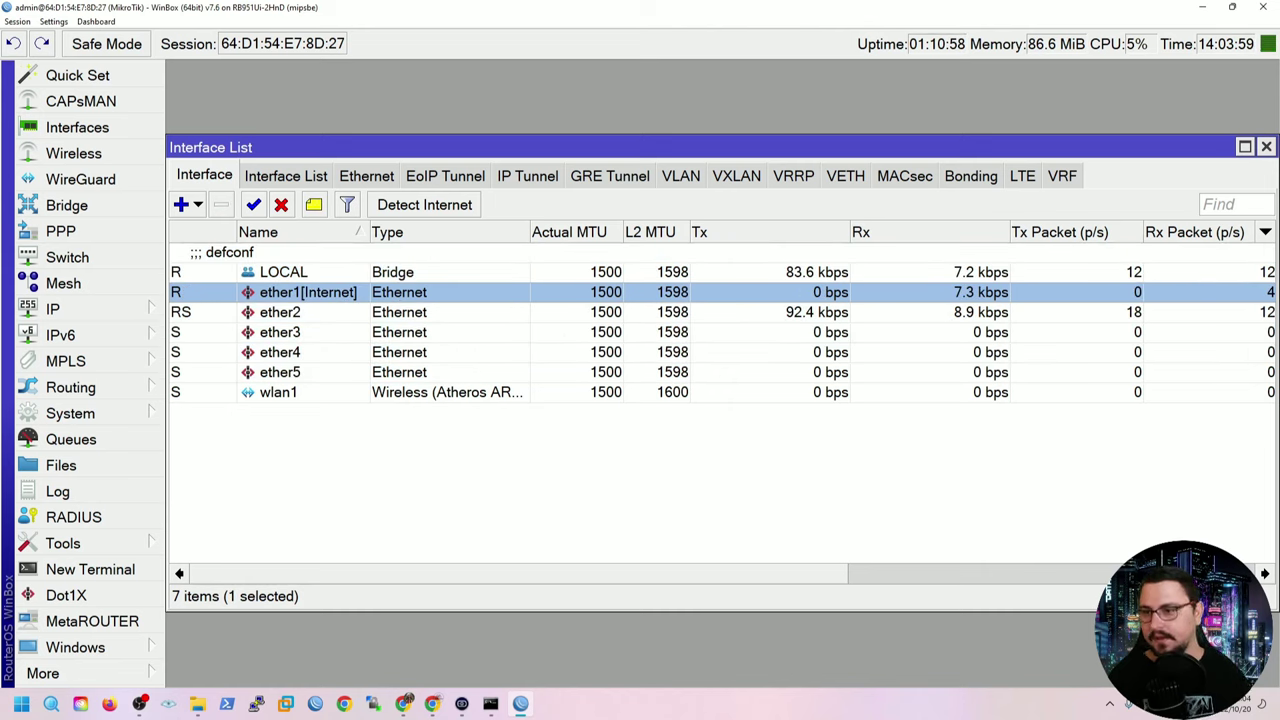
Inspect ether1[Internet]'s statistics, 100Mbps link status and live traffic graphs.
key(Return)
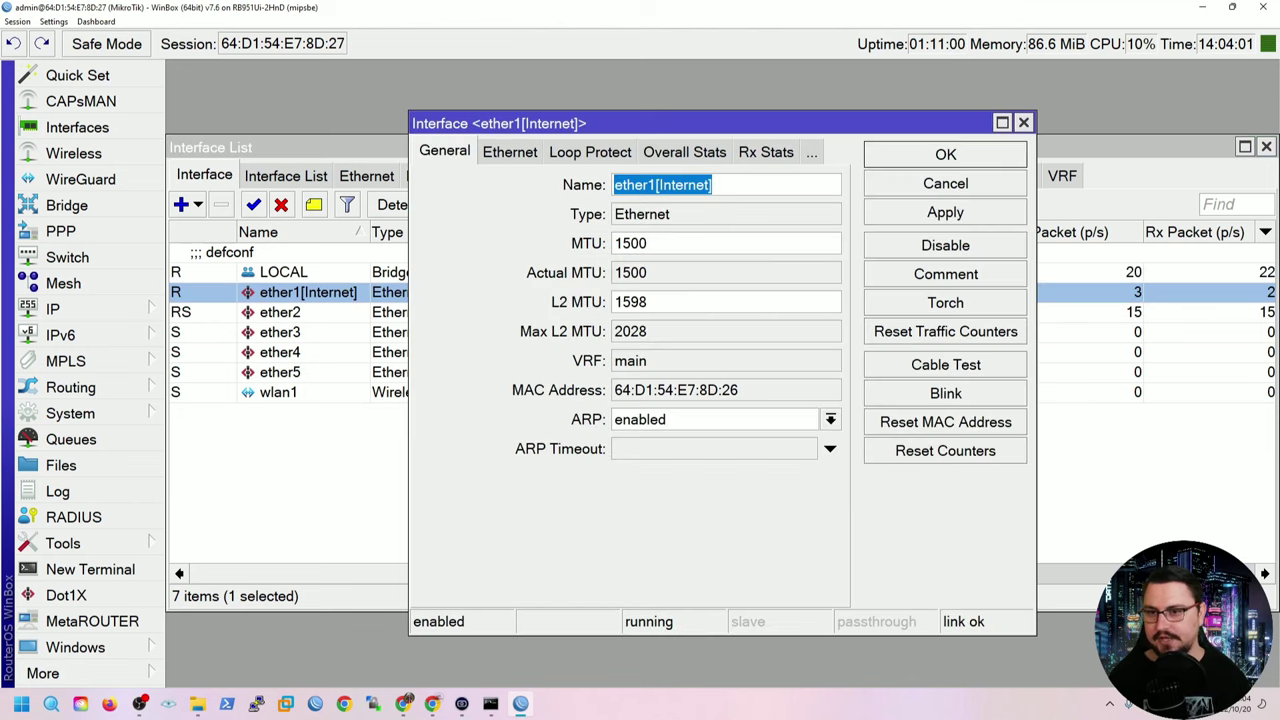
click(684, 152)
click(637, 152)
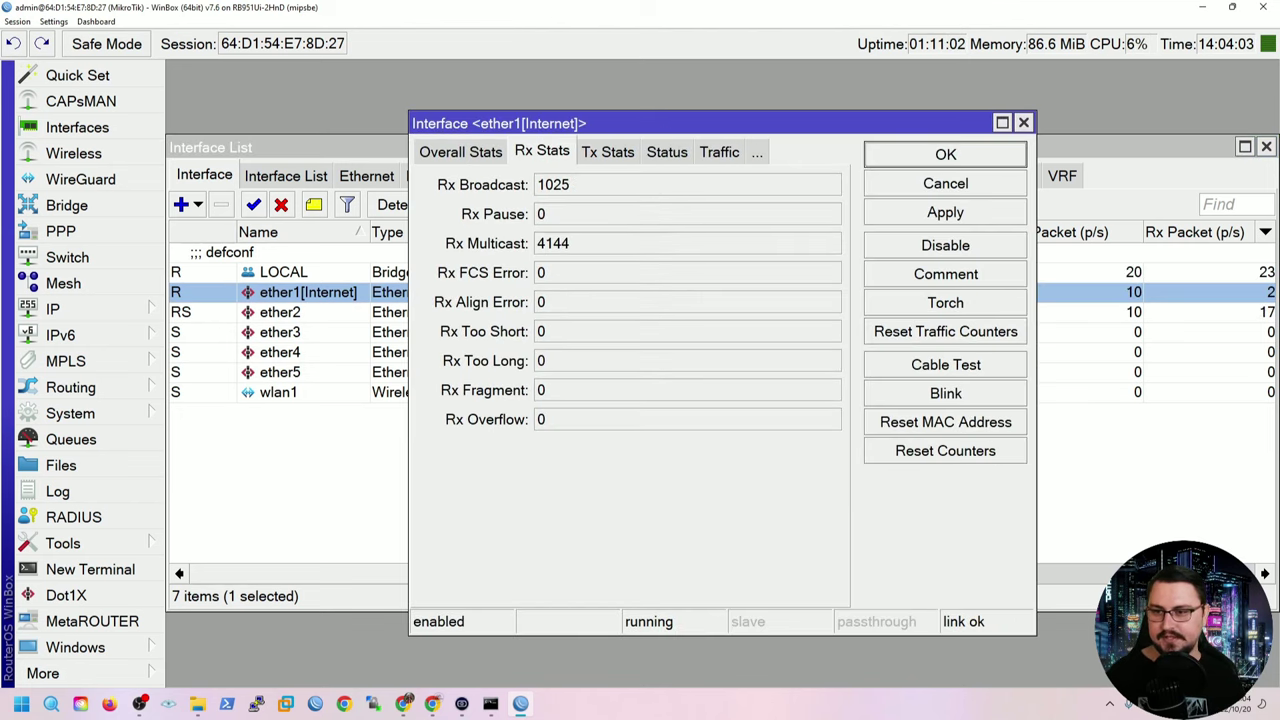
click(667, 152)
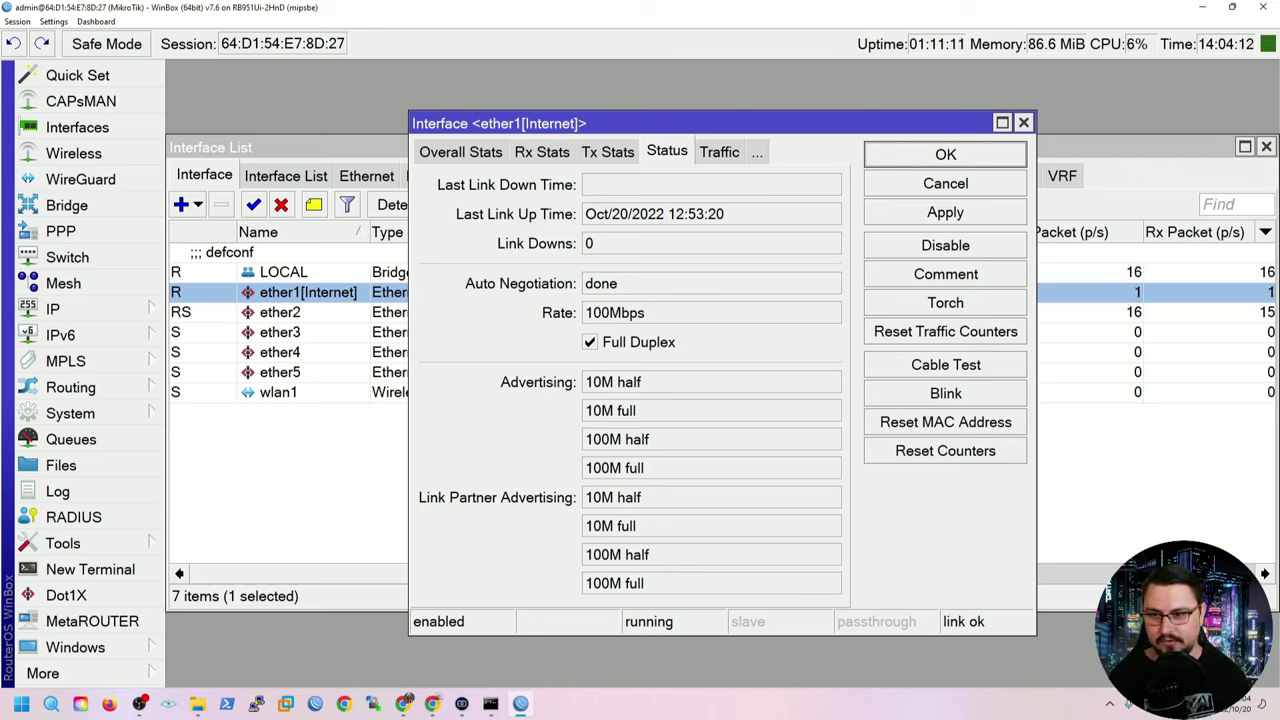
double_click(614, 312)
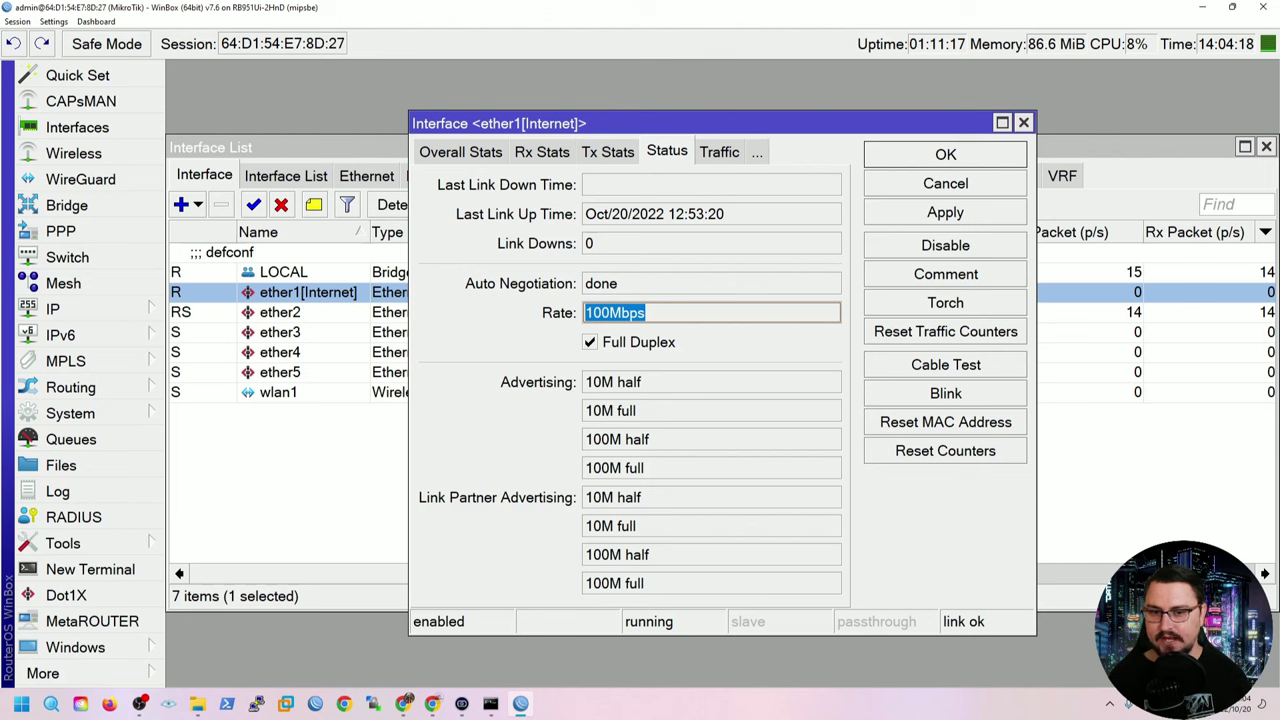
click(719, 151)
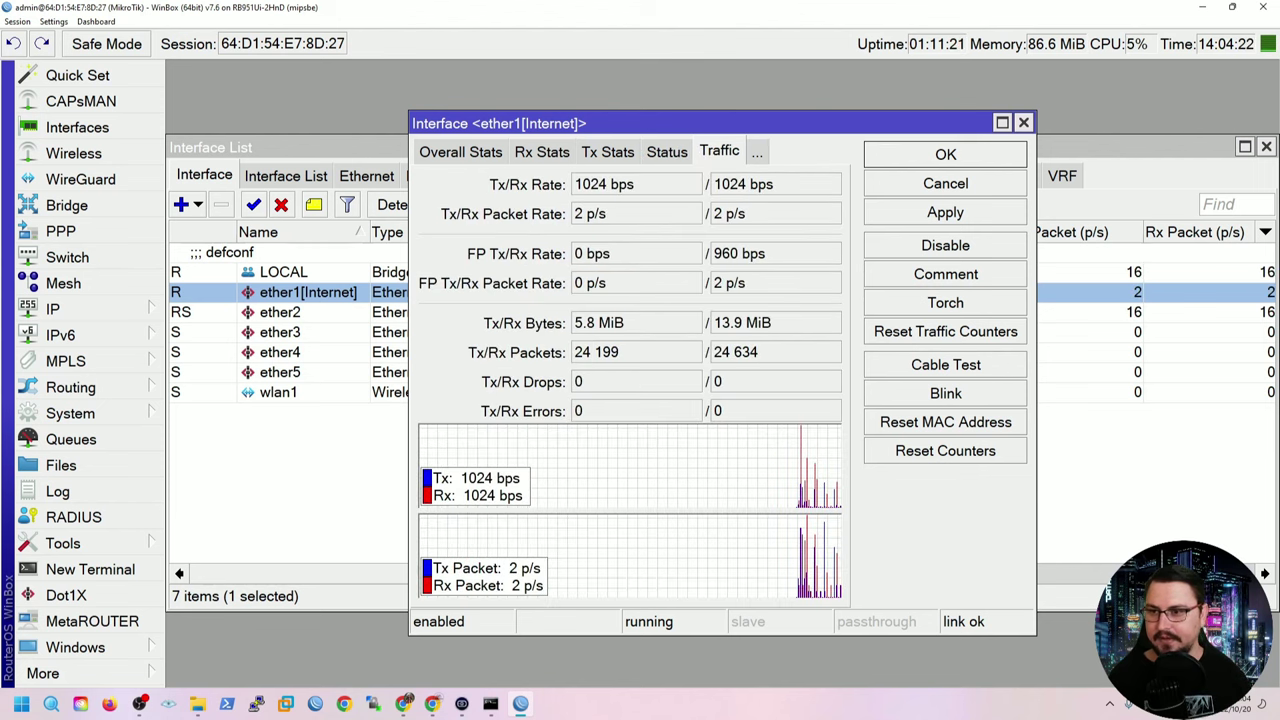
Close the ether1[Internet] details and the Interface List.
mouse_move(500, 123)
mouse_down()
mouse_move(906, 209)
mouse_move(735, 394)
mouse_move(589, 430)
mouse_move(312, 334)
mouse_move(480, 417)
mouse_move(495, 443)
mouse_move(499, 188)
mouse_move(300, 137)
mouse_move(326, 109)
mouse_move(338, 140)
mouse_move(483, 113)
mouse_up()
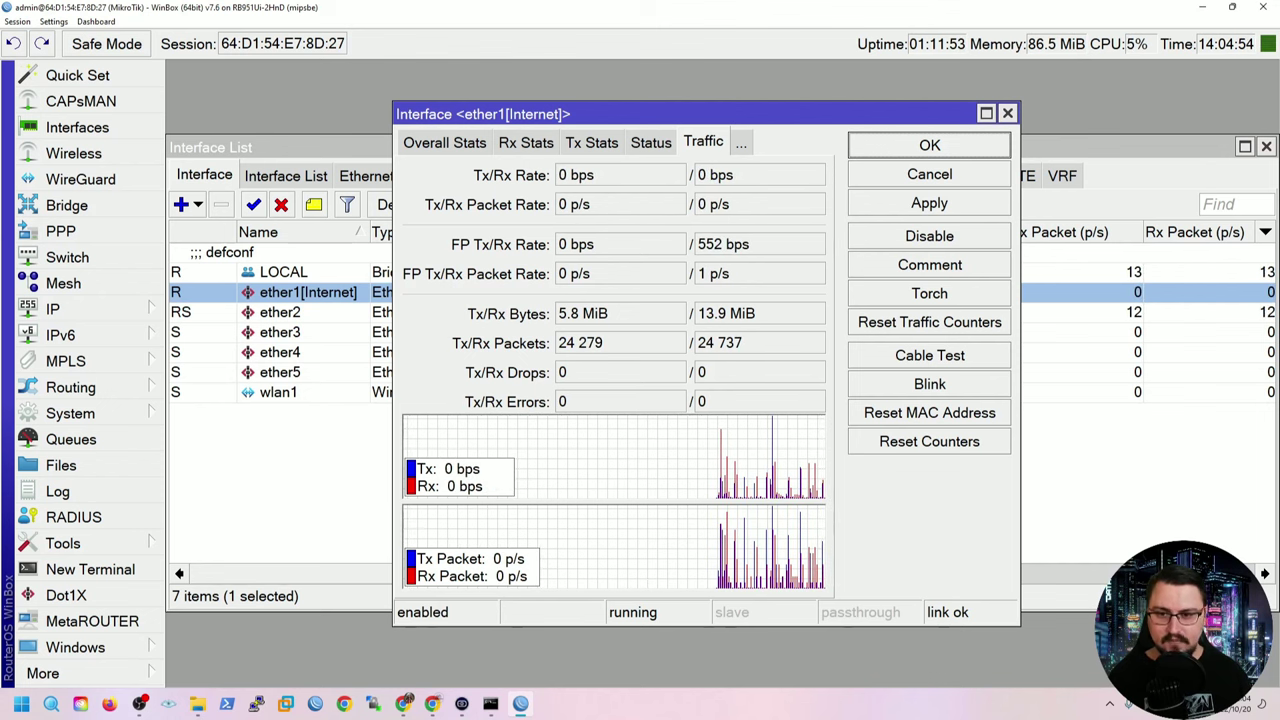
key(Escape)
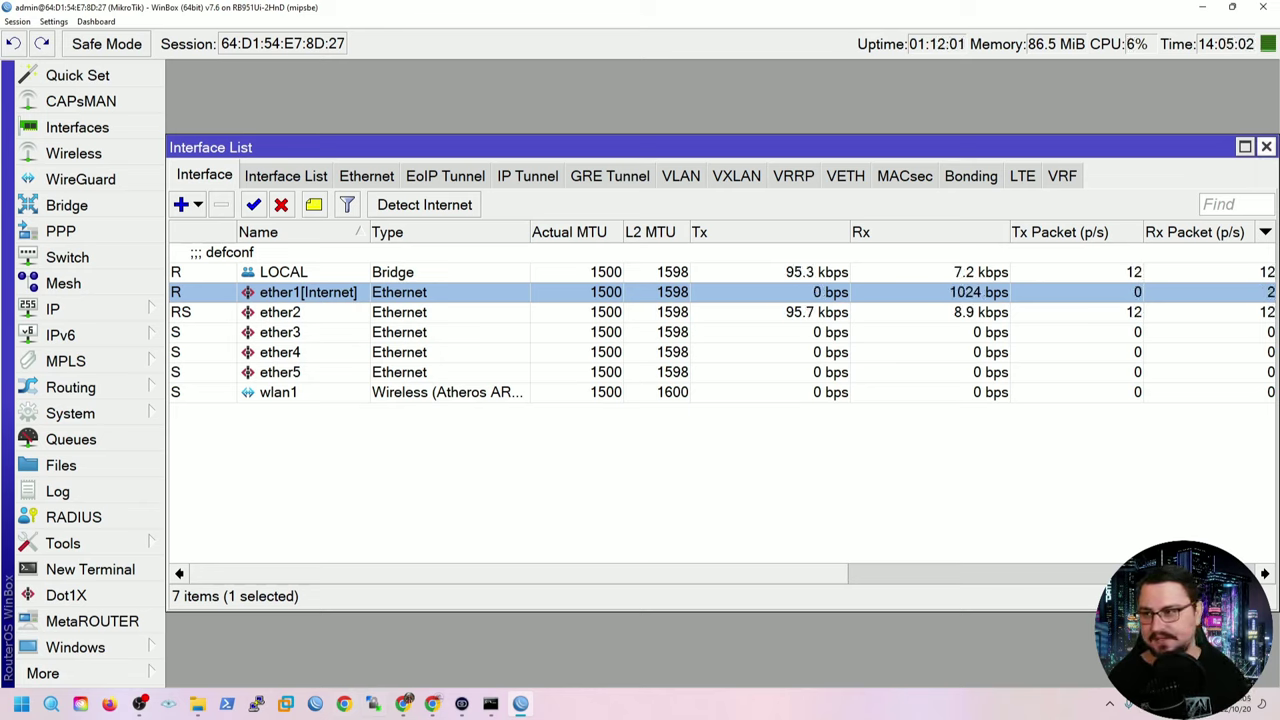
key(Escape)
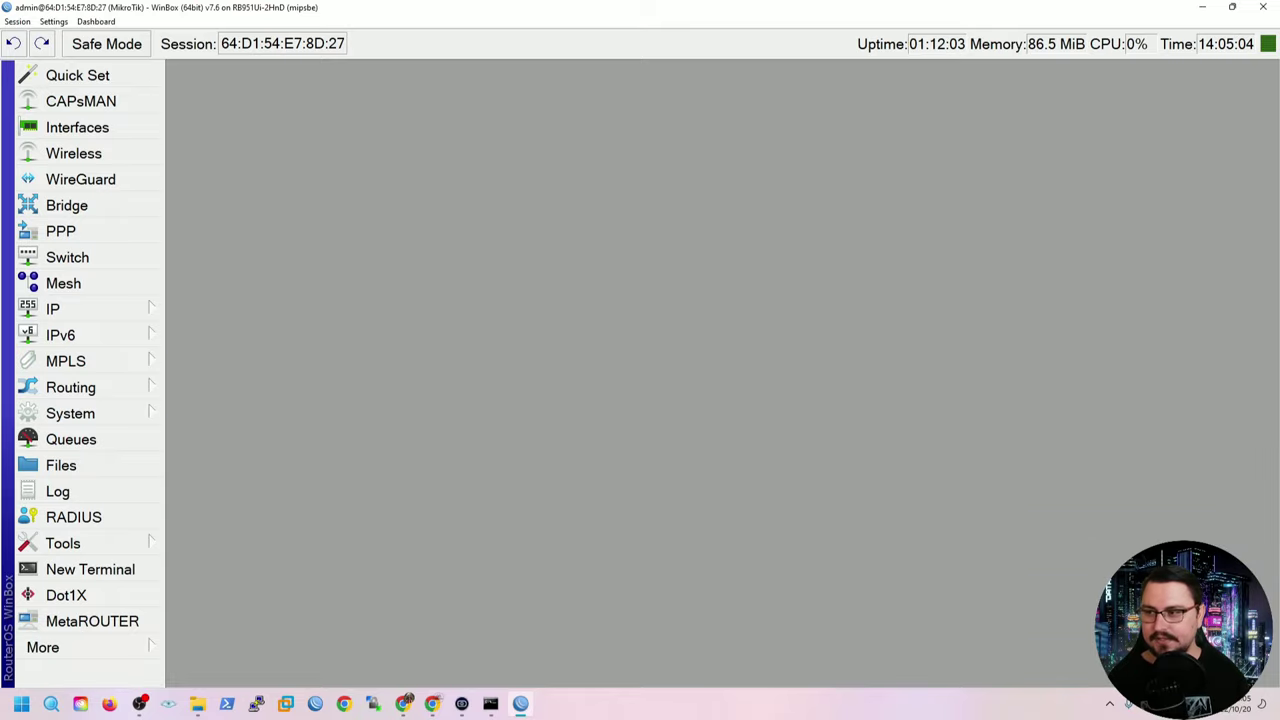
click(66, 205)
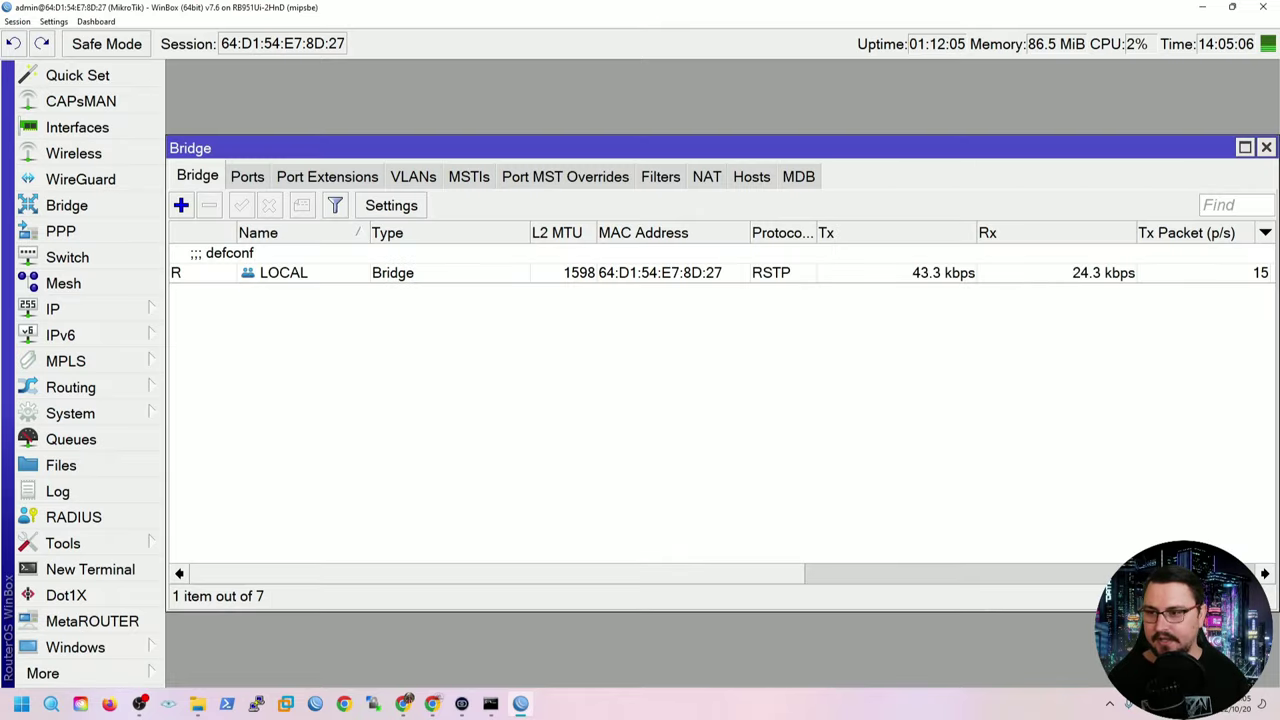
click(283, 272)
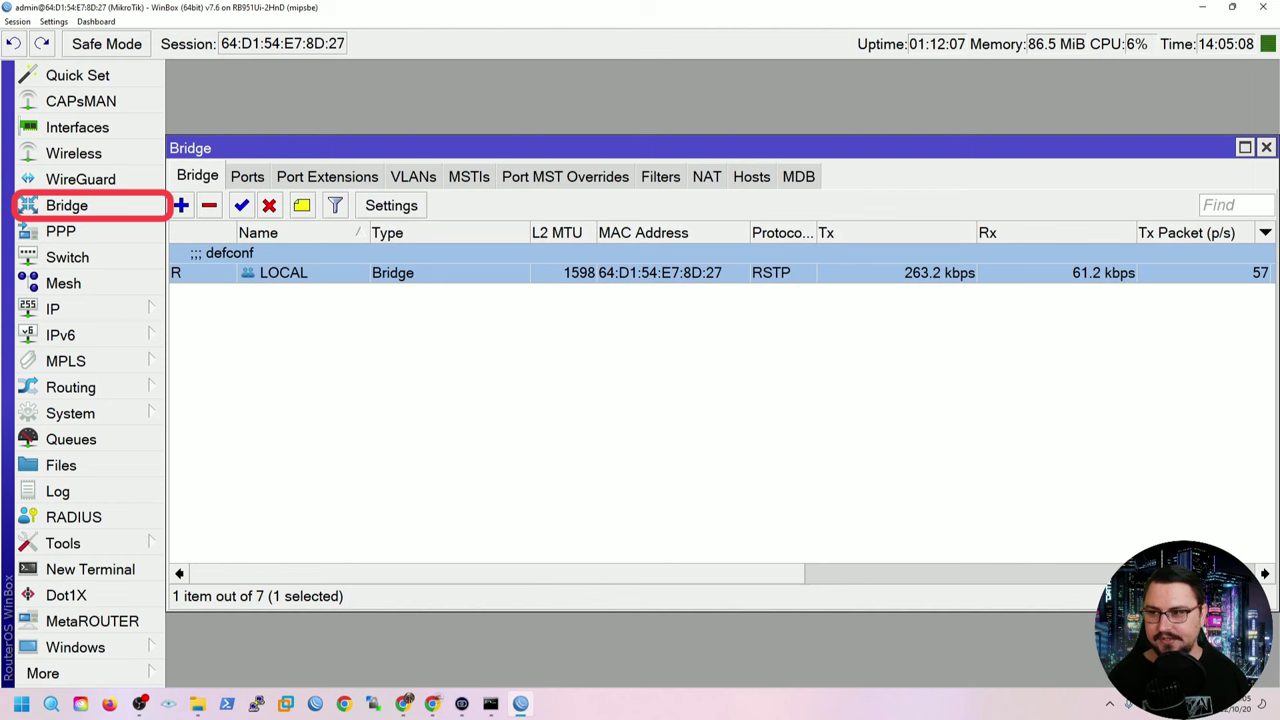
click(247, 176)
click(292, 272)
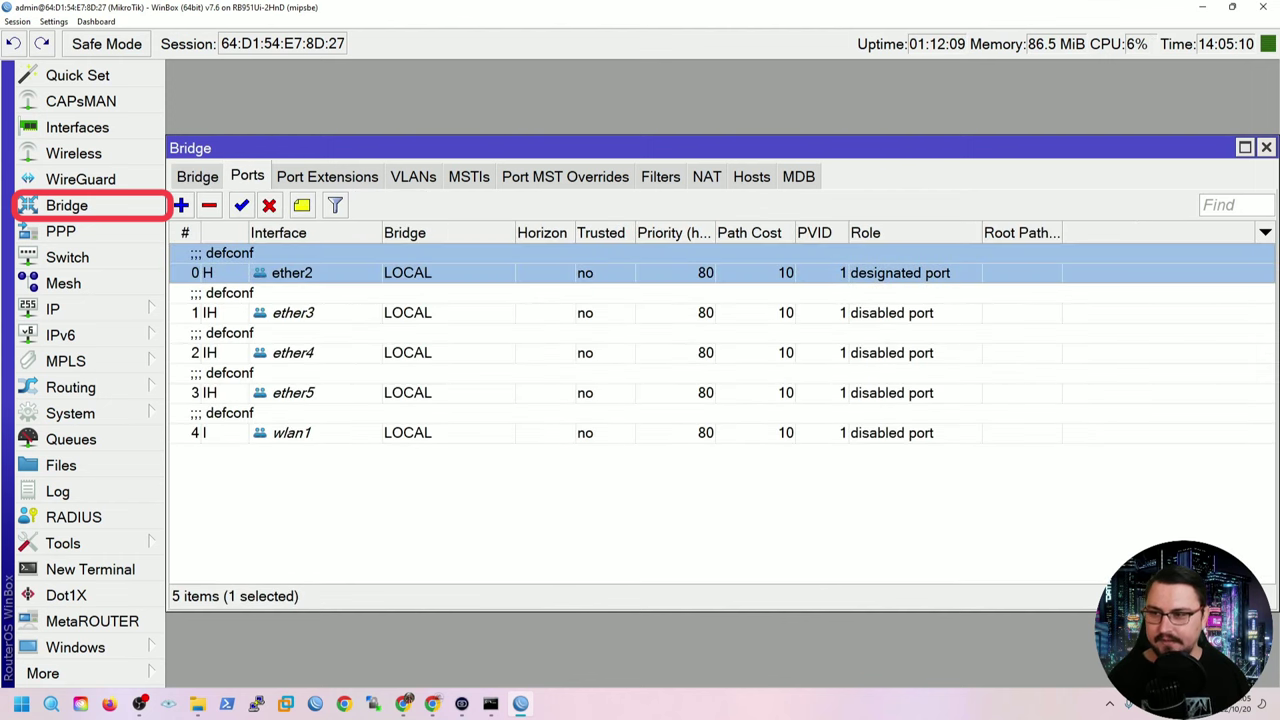
key(shift+Down)
key(shift+Down)
key(shift+Down)
key(shift+Down)
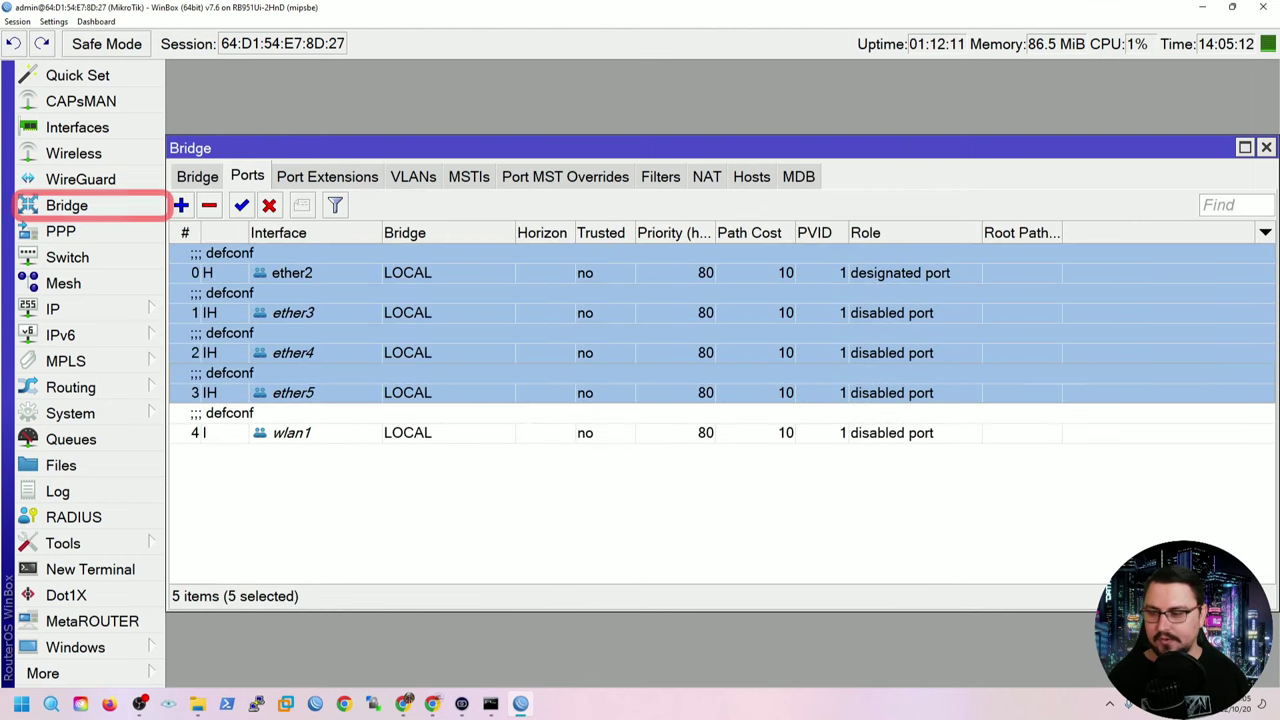
click(197, 176)
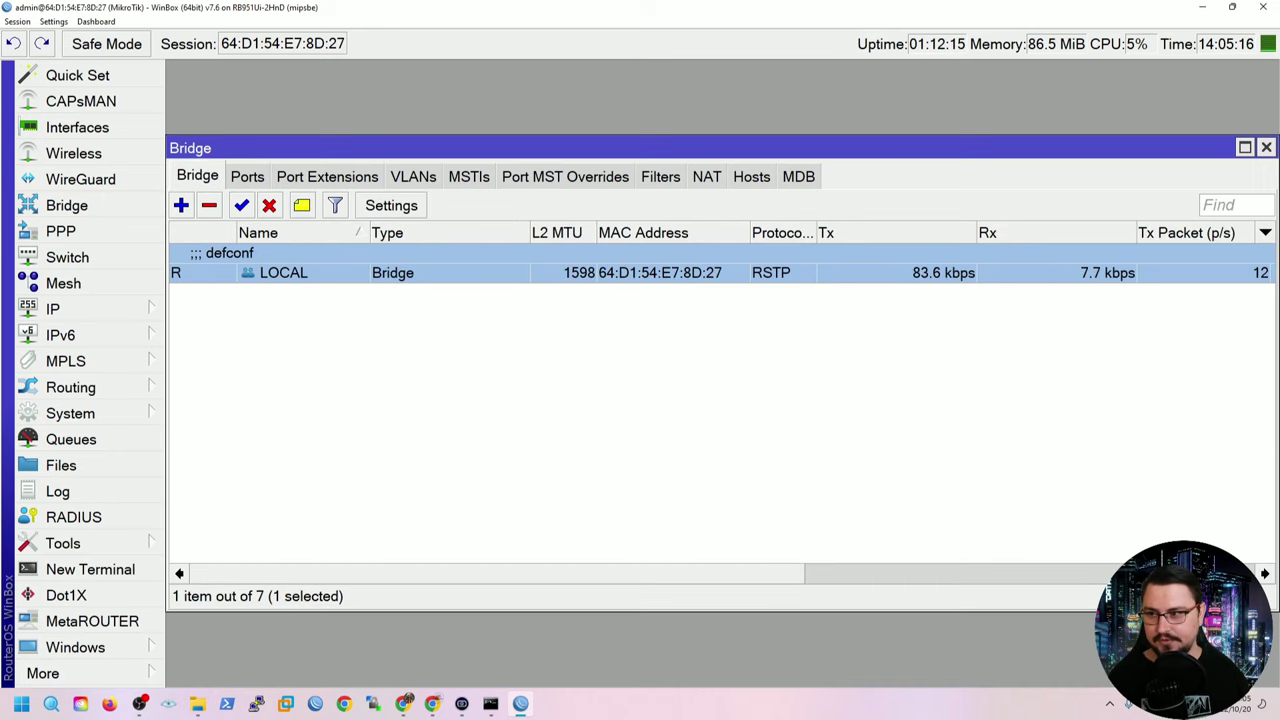
click(1266, 147)
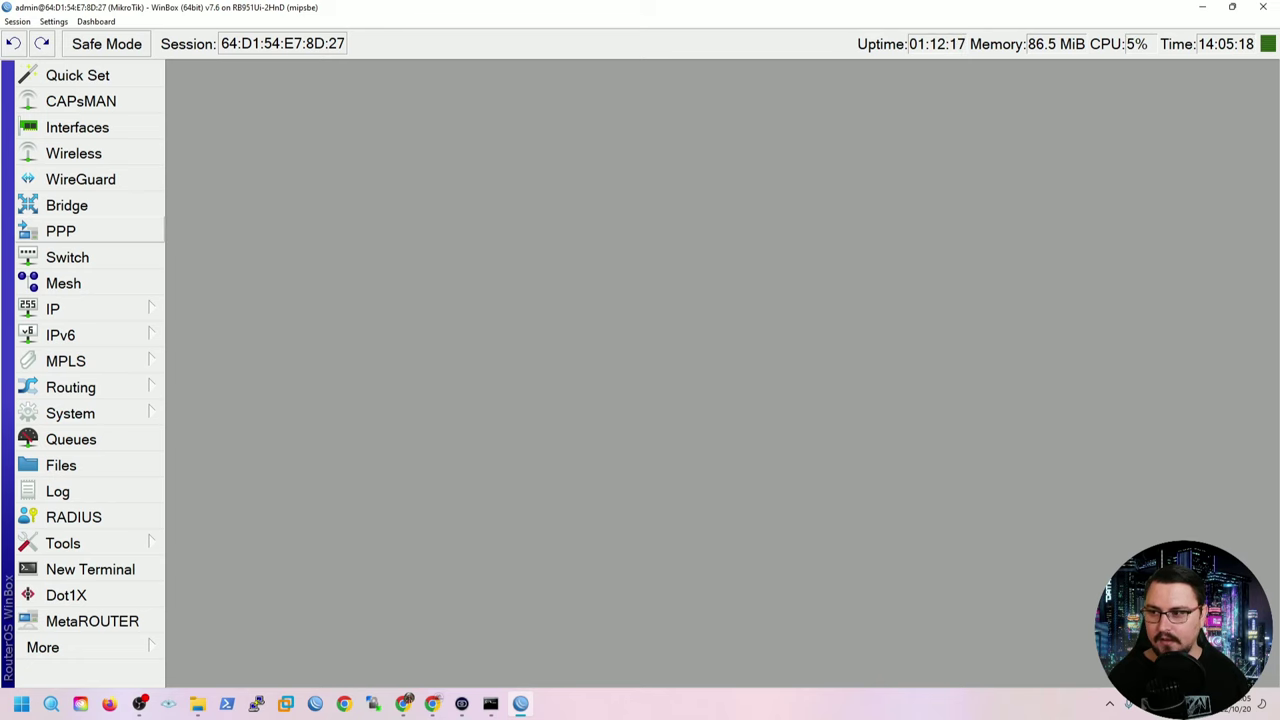
click(90, 308)
click(212, 48)
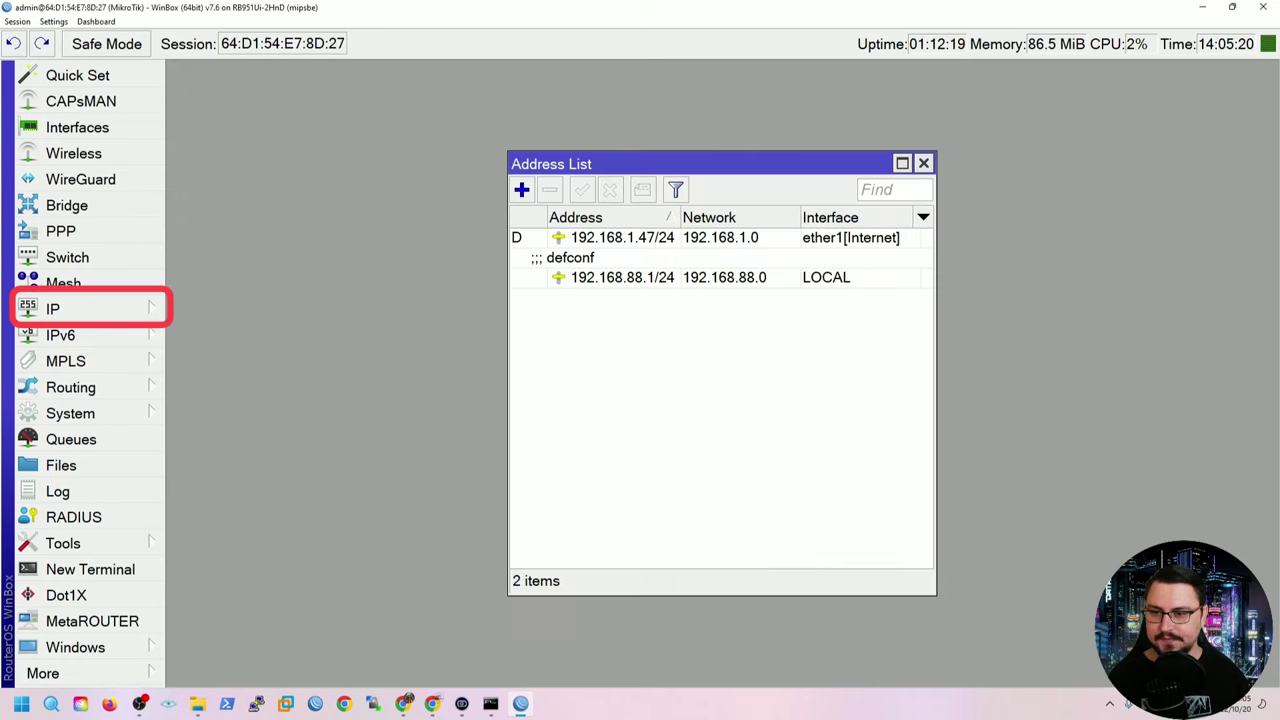
click(622, 237)
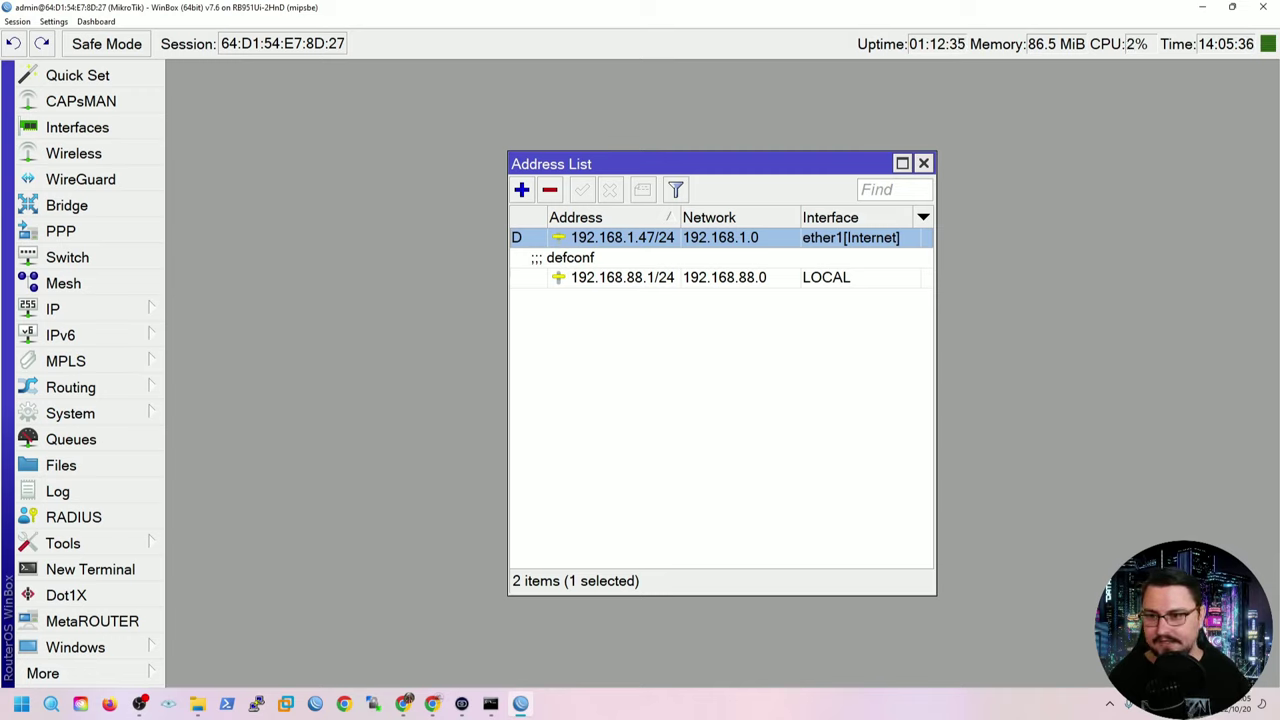
click(622, 277)
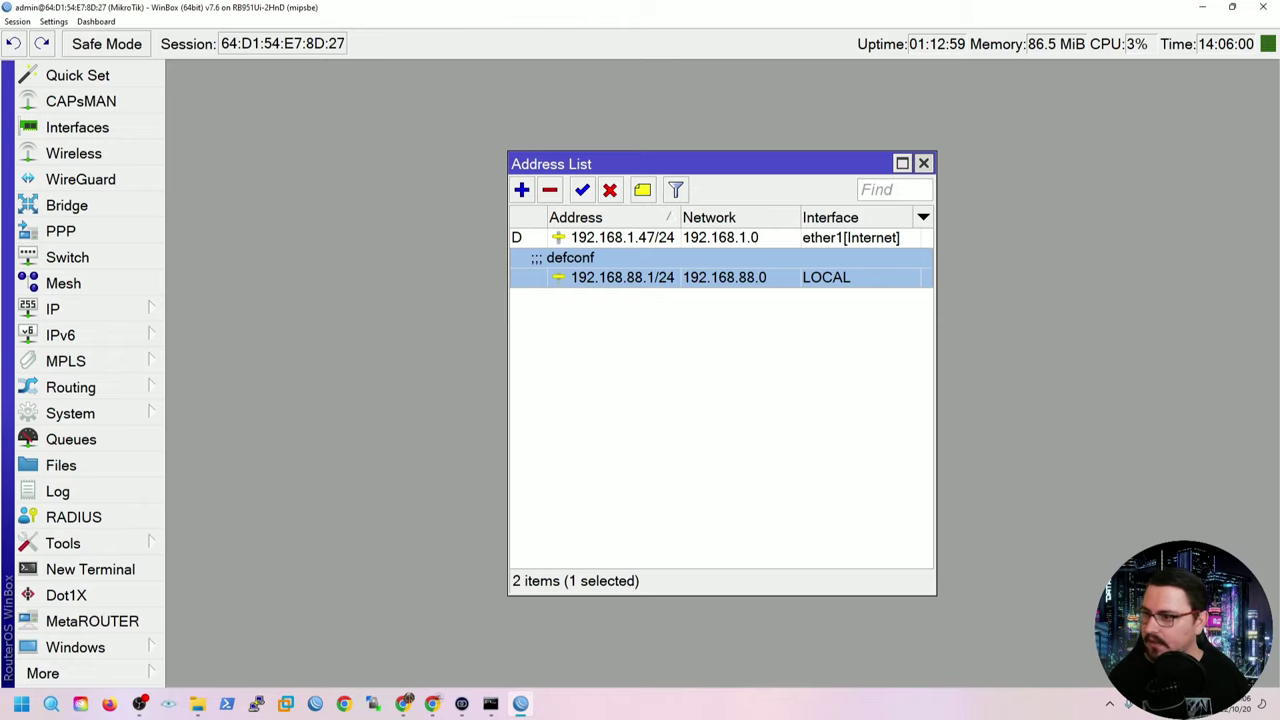
click(923, 163)
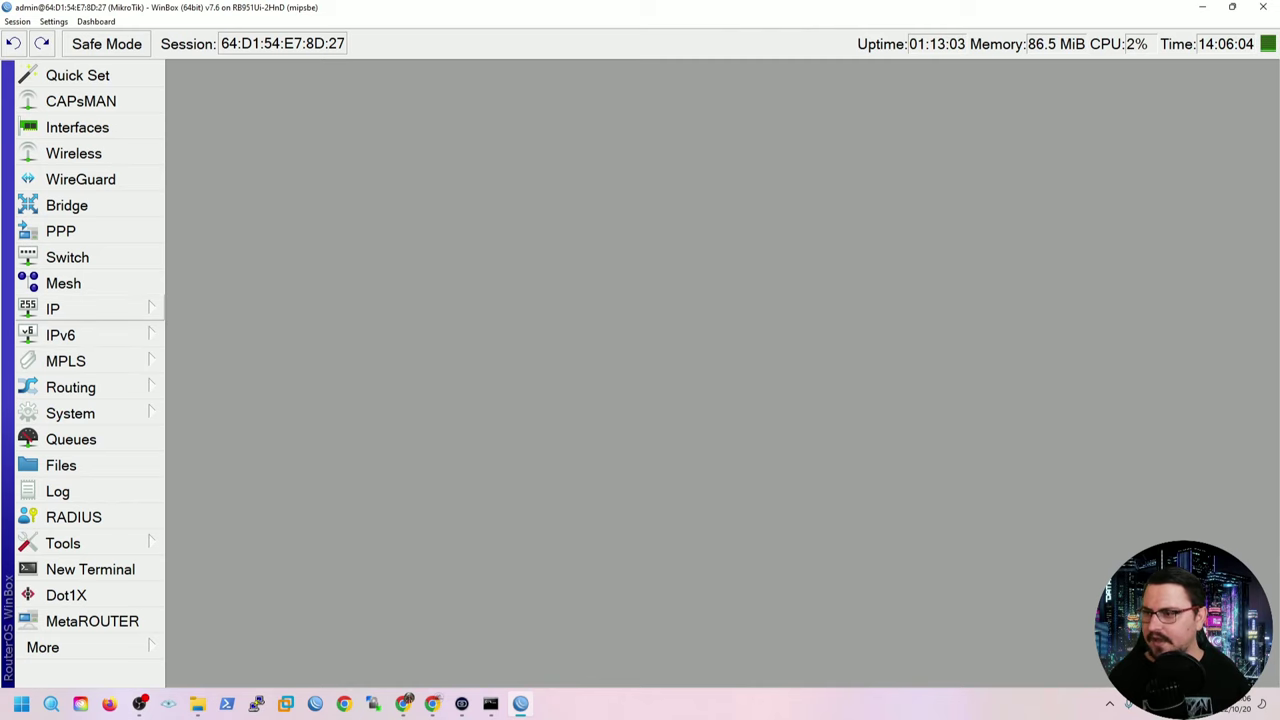
Open IP > DHCP Client and inspect the ether1[Internet] client bound to 192.168.1.47.
click(80, 309)
click(220, 101)
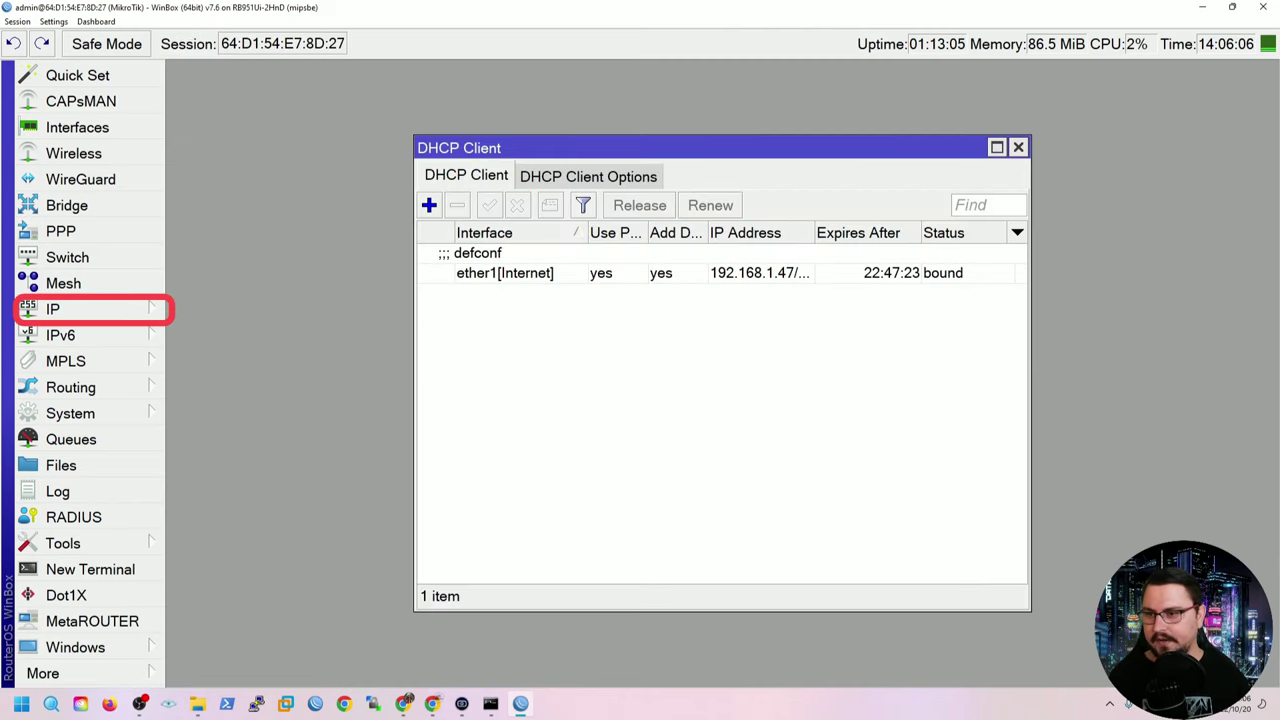
click(505, 272)
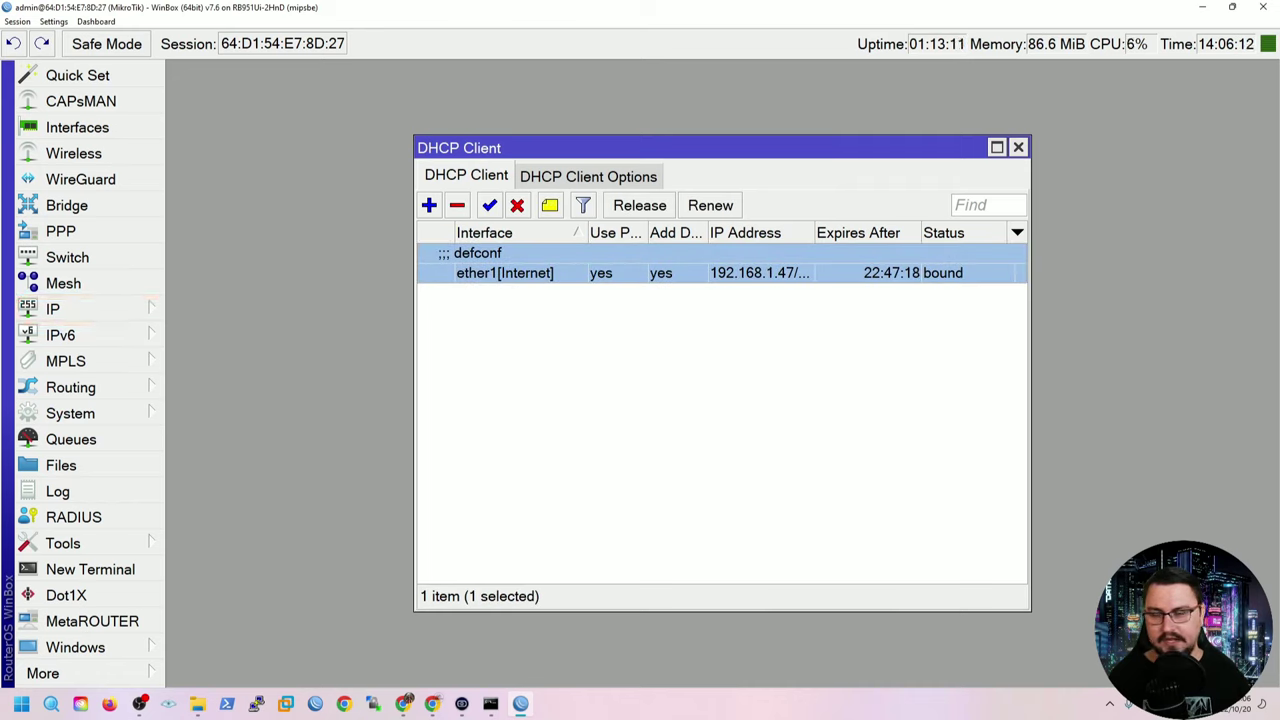
key(Return)
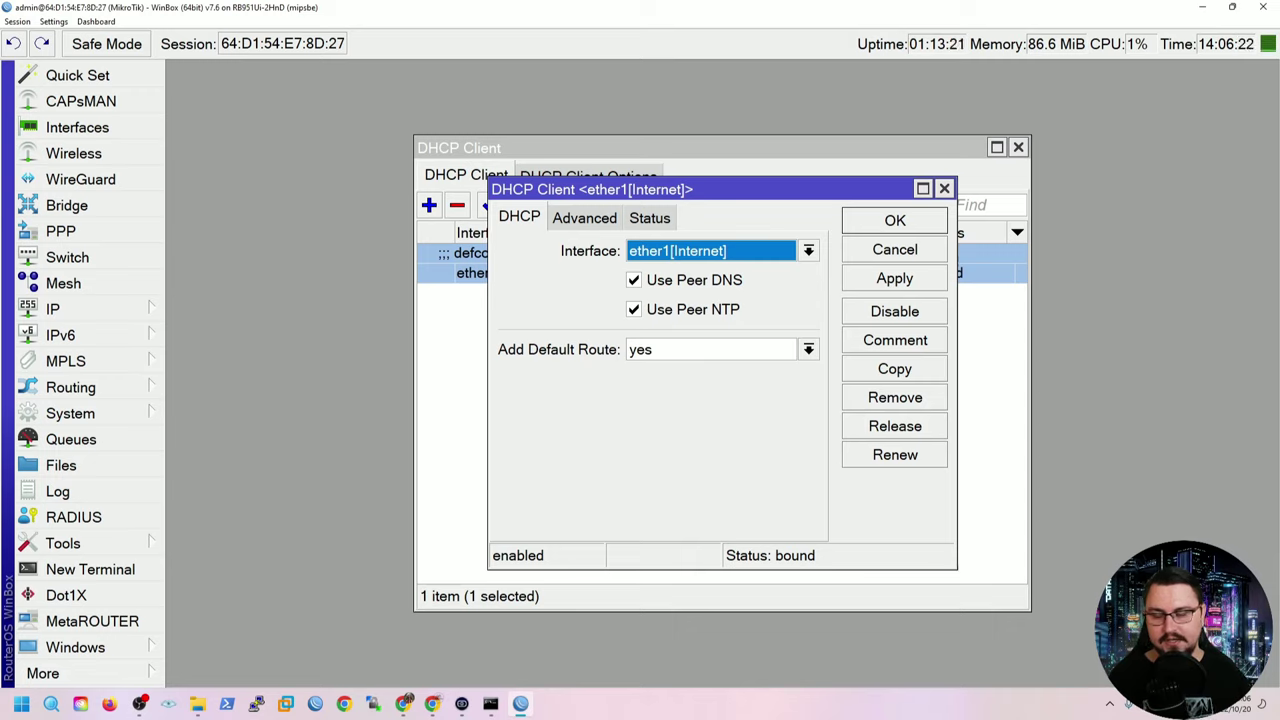
click(894, 249)
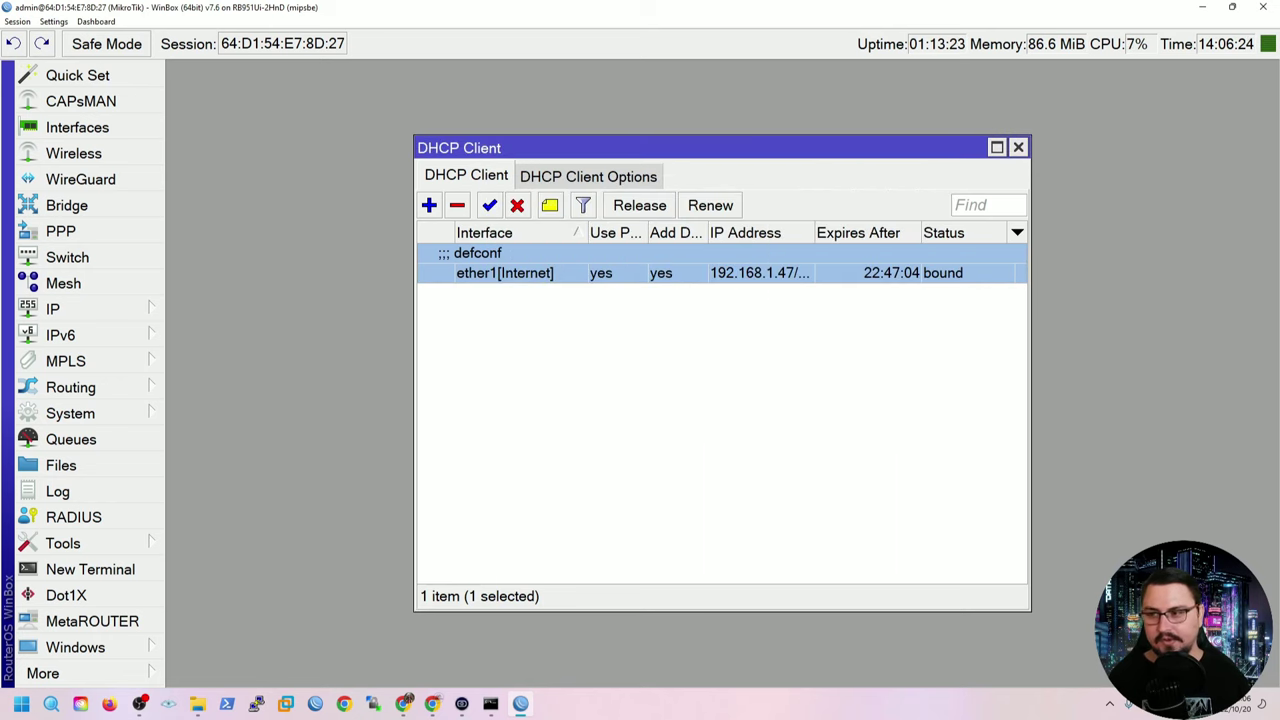
click(52, 309)
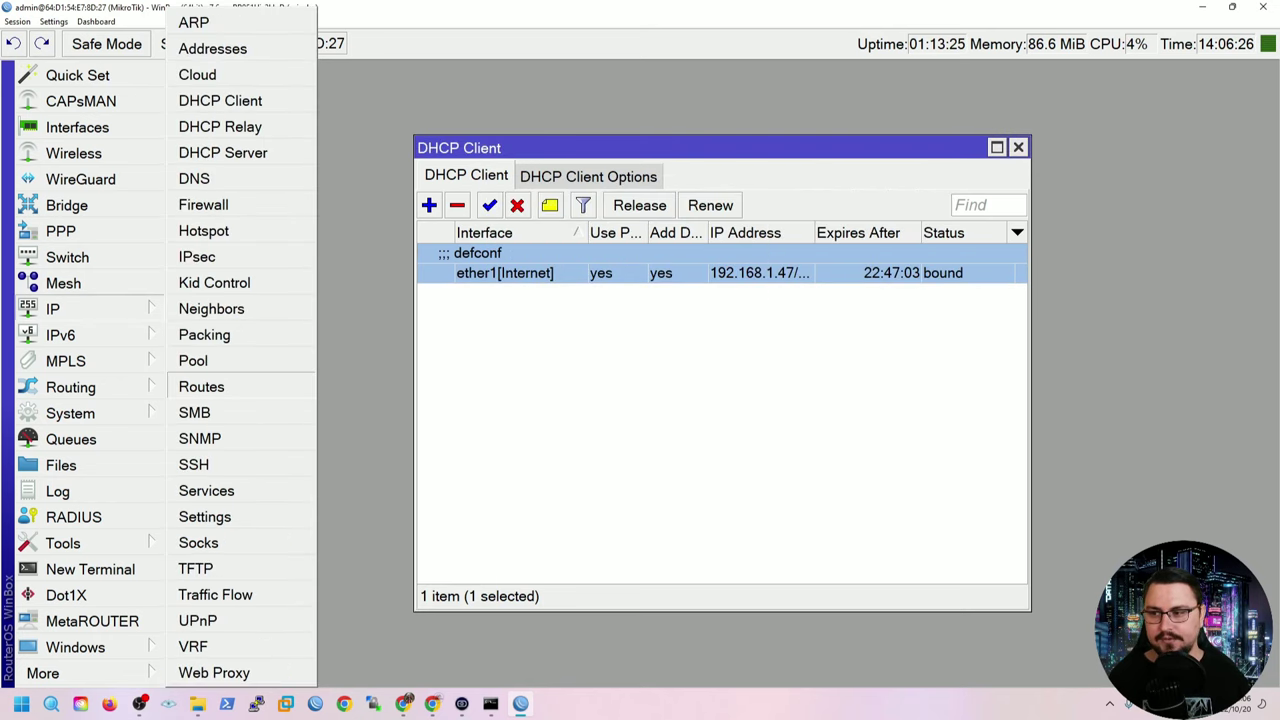
Open the Route List with default route 0.0.0.0/0 via 192.168.1.1, placed beside DHCP Client.
click(210, 385)
click(445, 237)
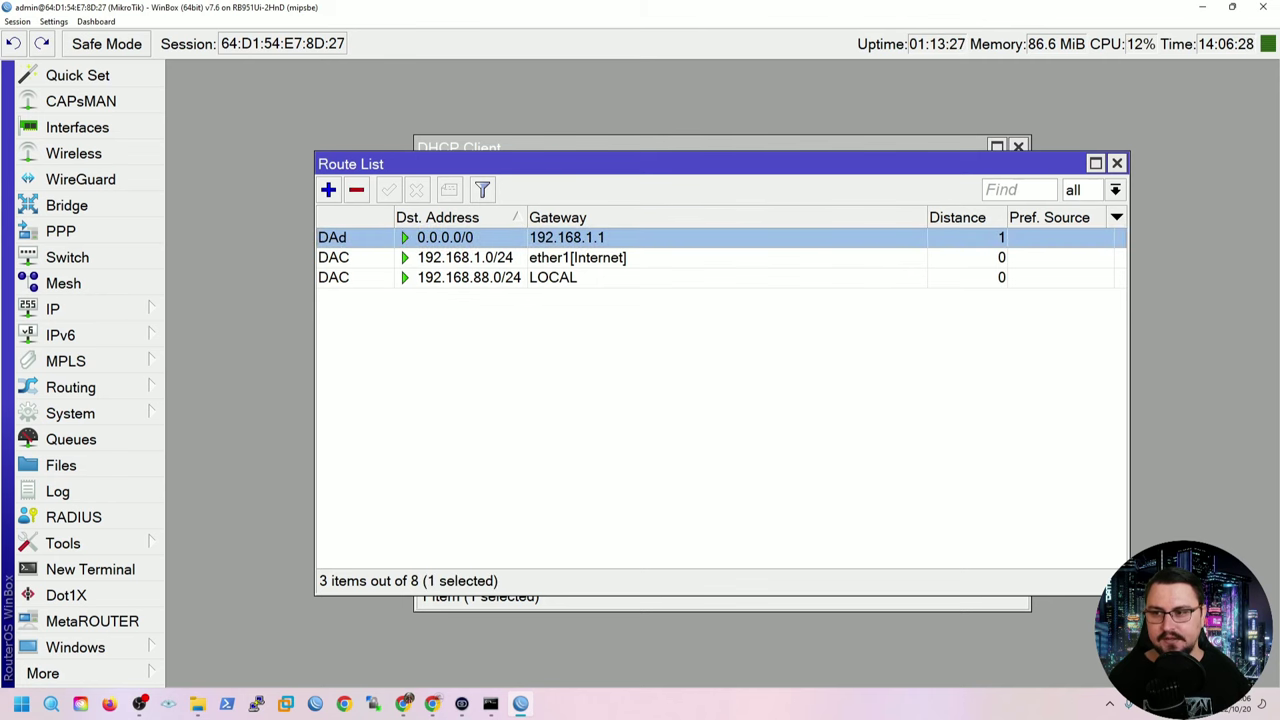
drag(500, 163, 595, 265)
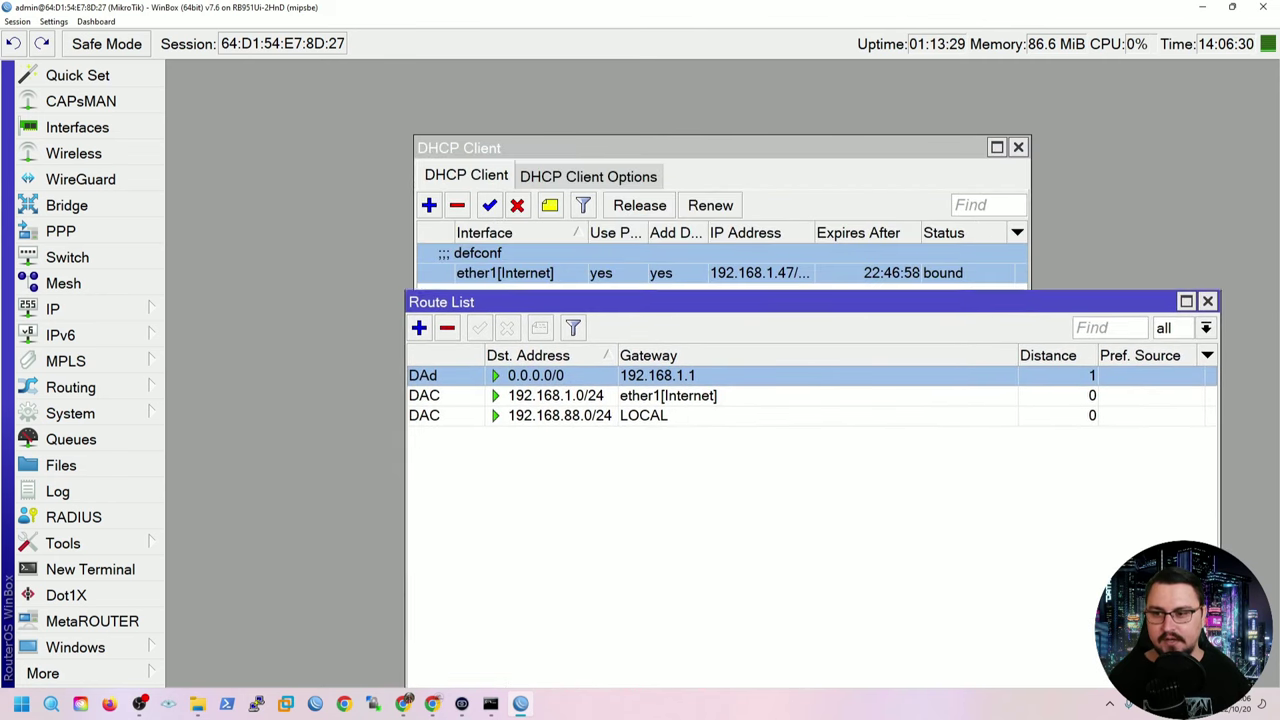
click(558, 358)
click(538, 338)
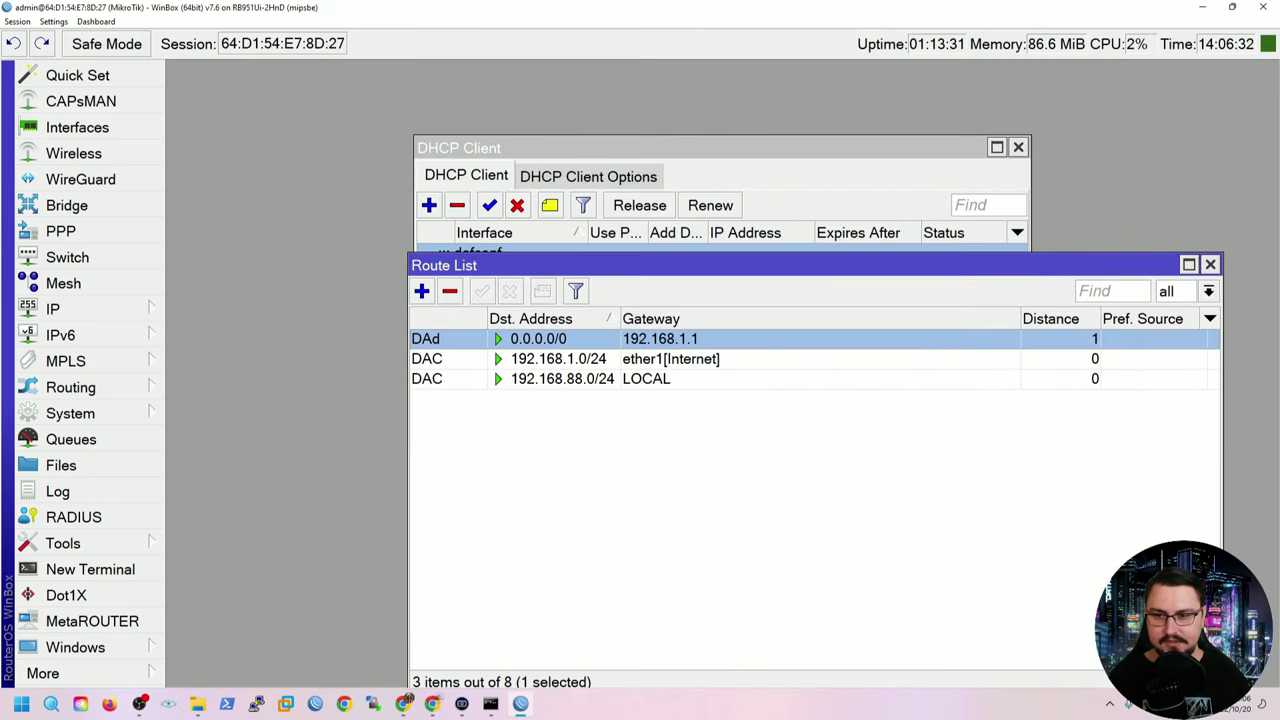
drag(595, 265, 602, 333)
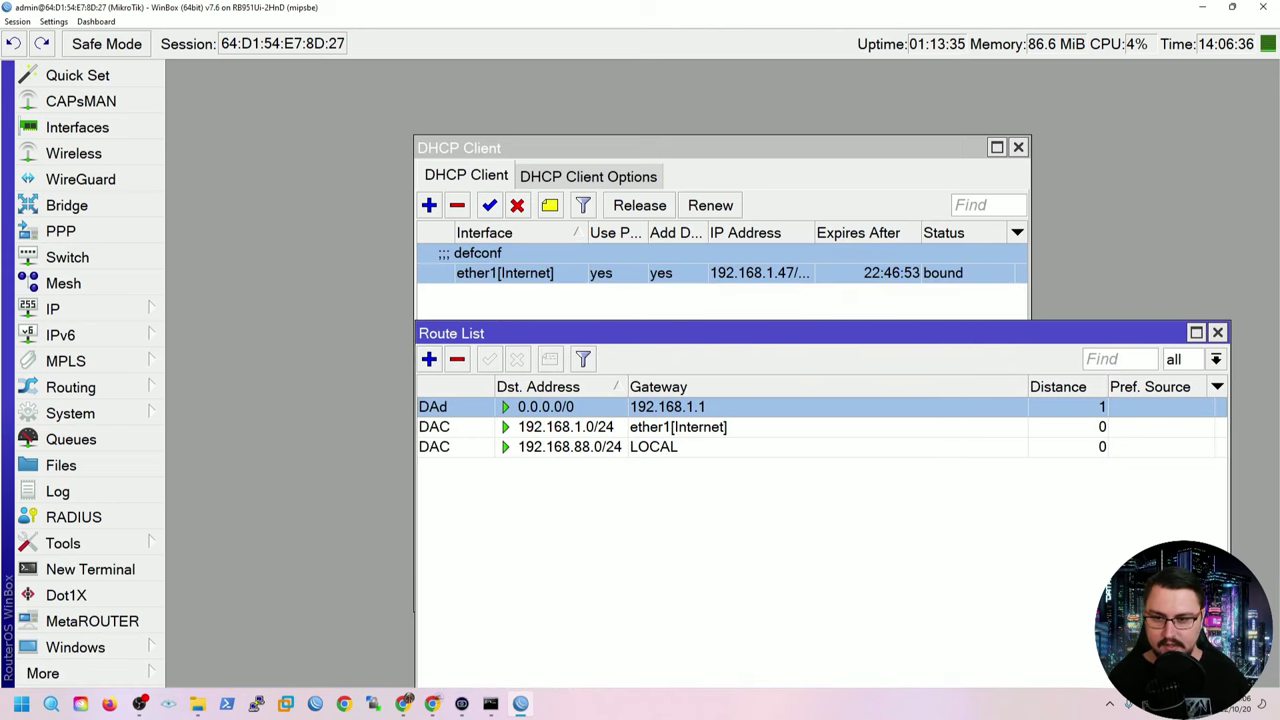
drag(600, 333, 526, 118)
click(52, 309)
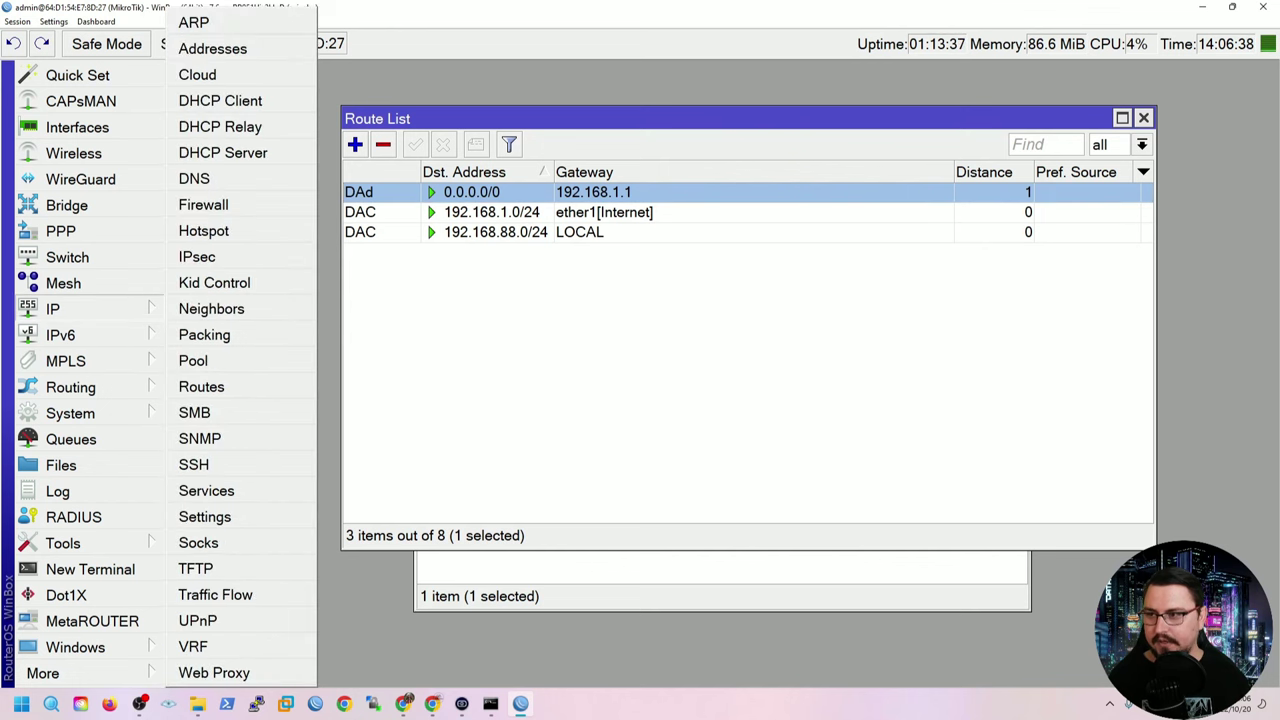
click(222, 152)
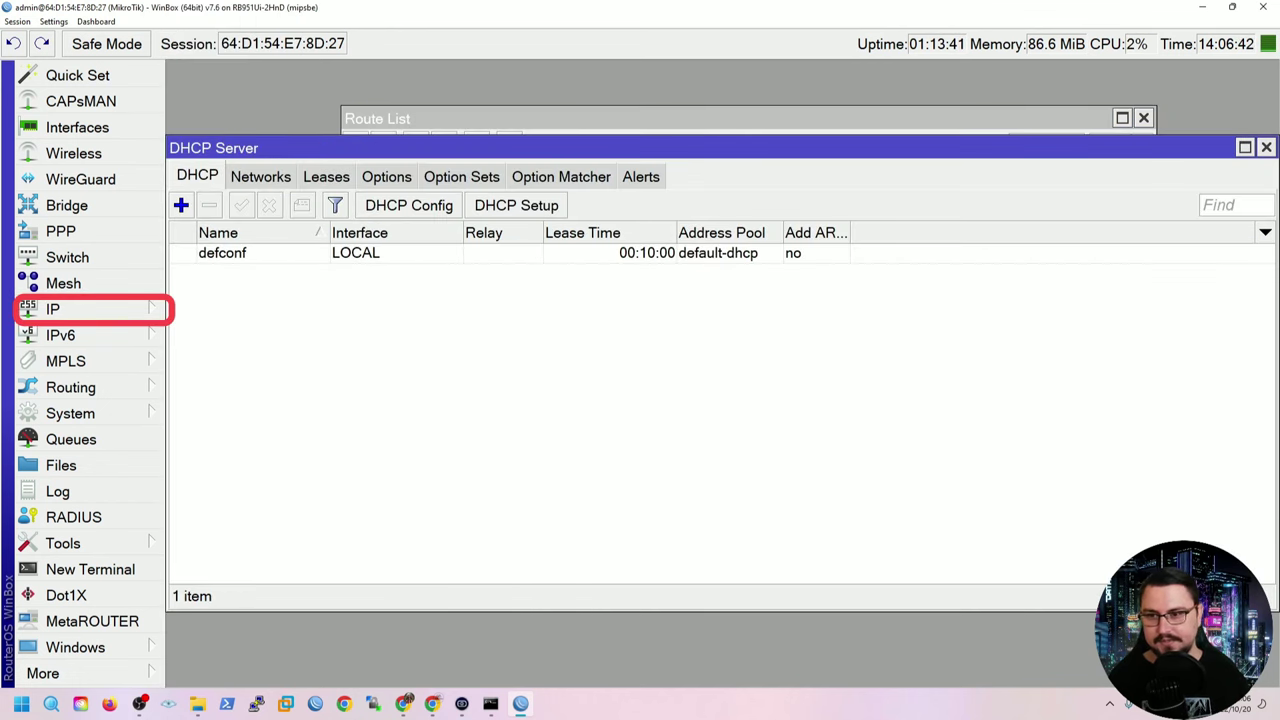
click(222, 253)
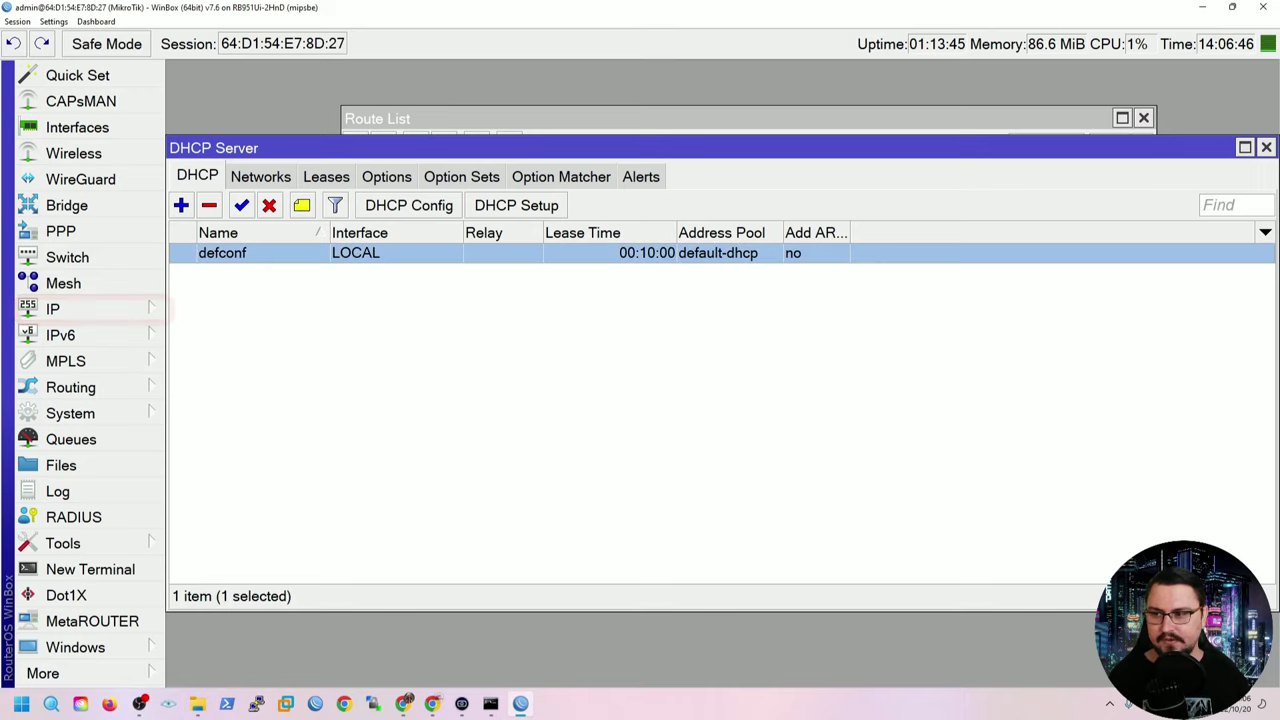
click(260, 176)
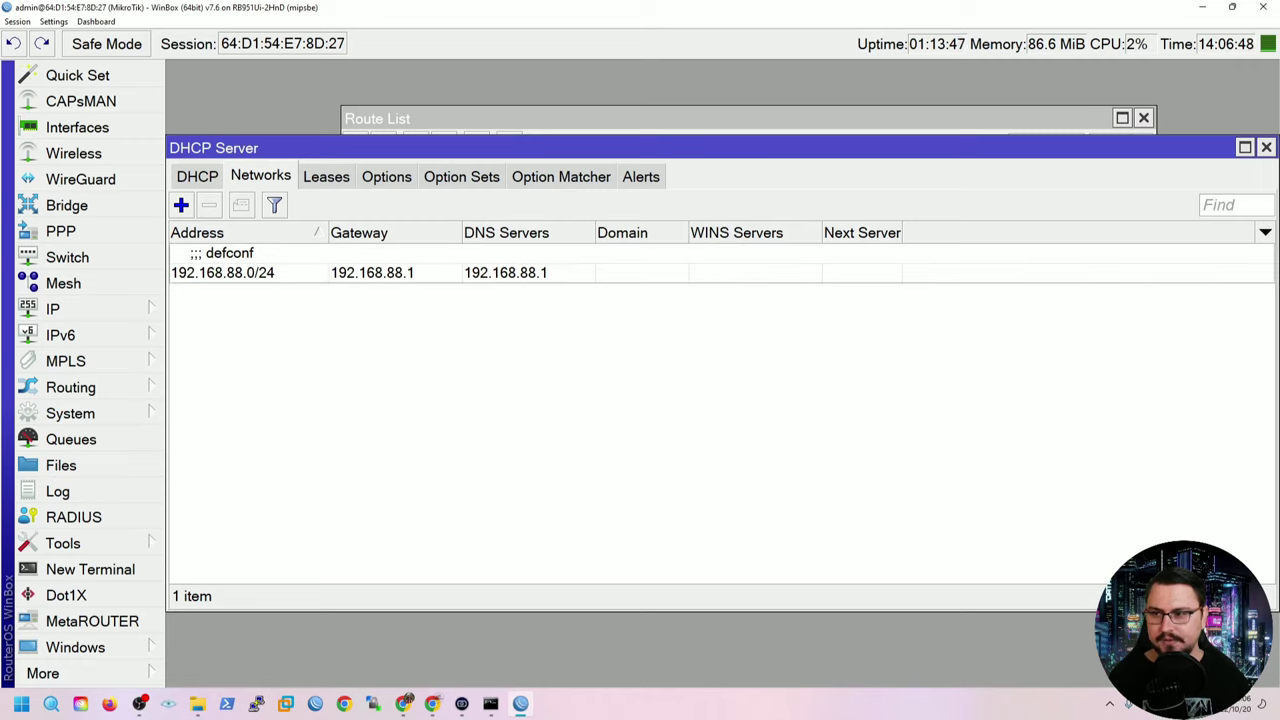
click(222, 272)
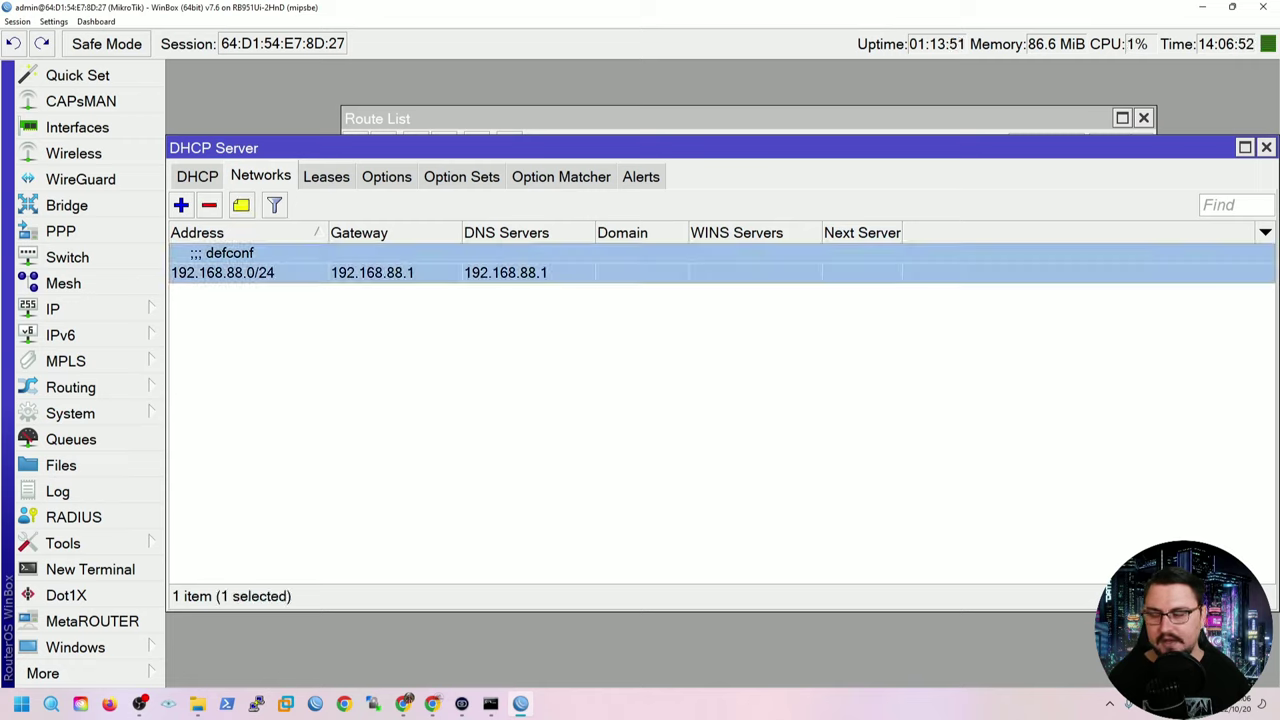
click(326, 176)
click(268, 253)
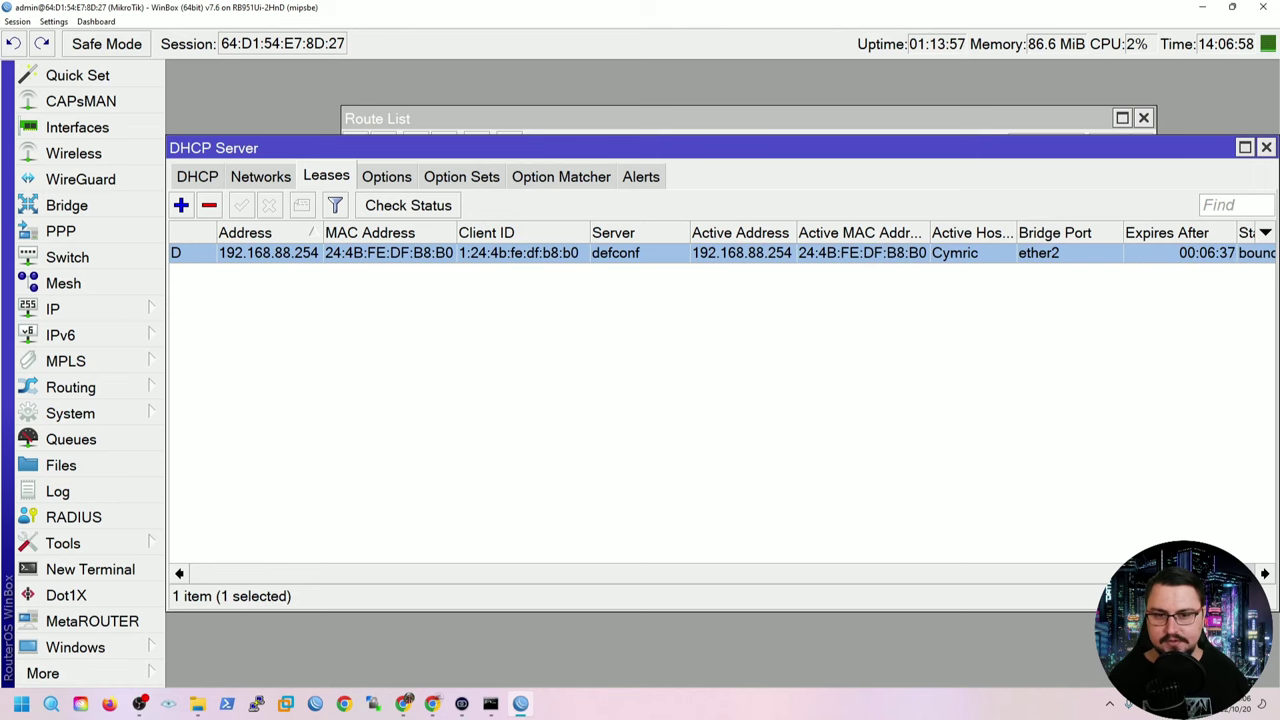
scroll(720, 400, right, 3)
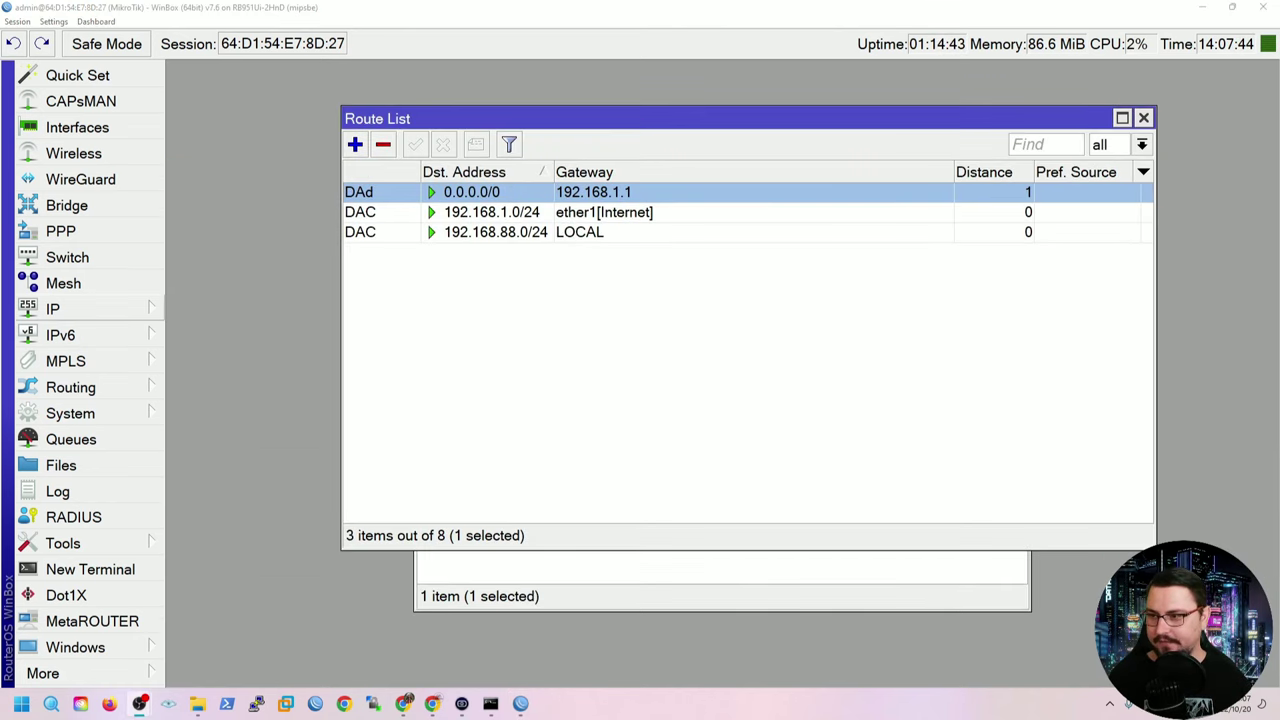
click(52, 309)
Open IP > Firewall and scroll through the Filter Rules, starting from dummy fasttrack rule 0.
click(286, 203)
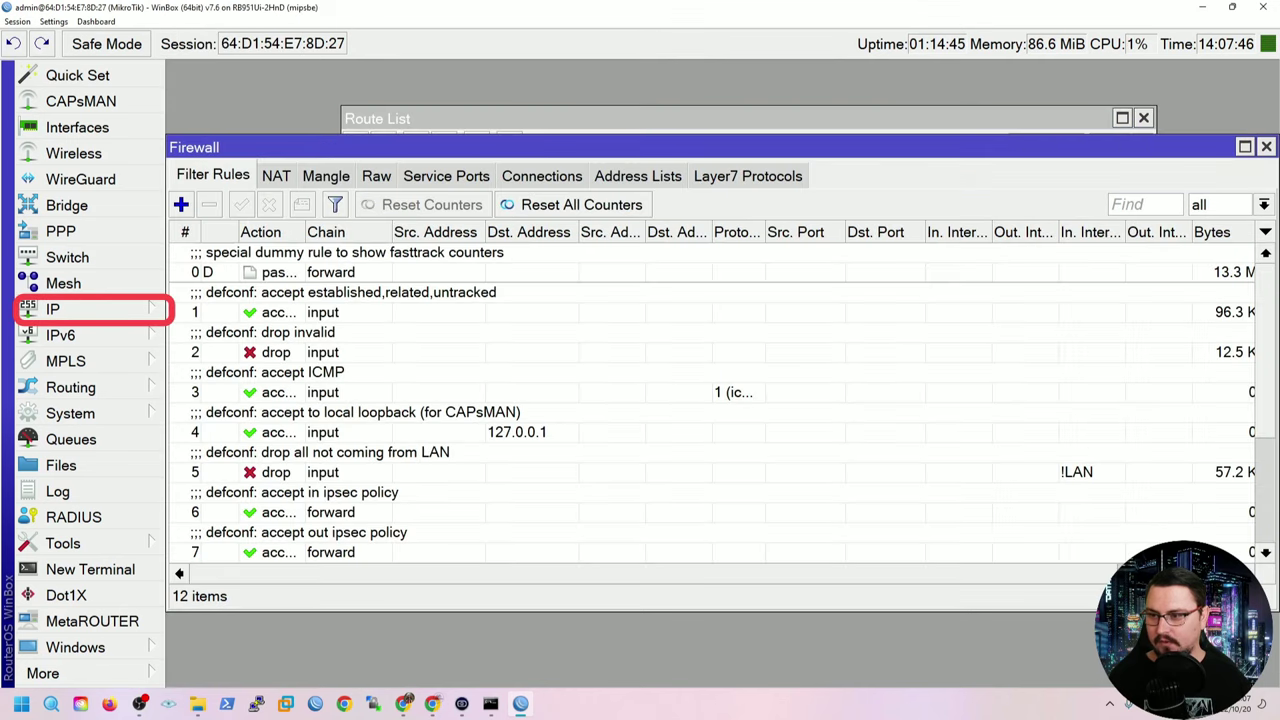
click(330, 272)
scroll(720, 400, down, 1)
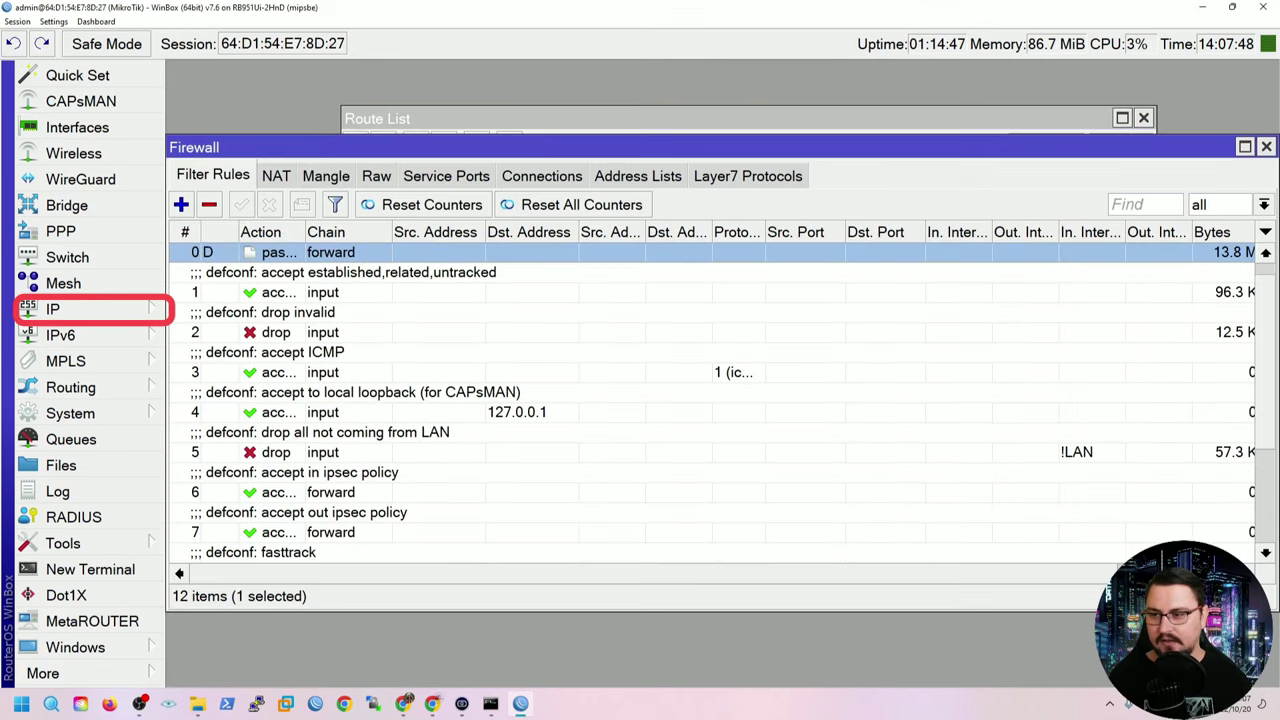
scroll(720, 400, down, 8)
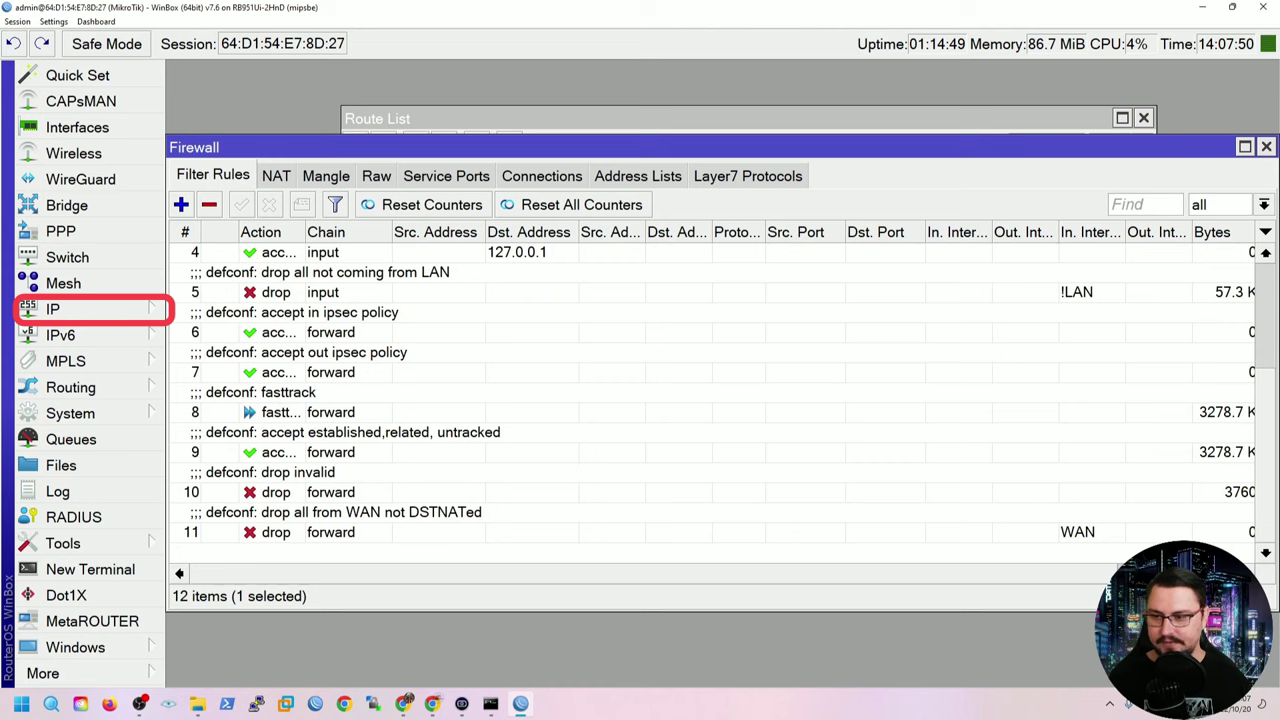
scroll(720, 400, up, 3)
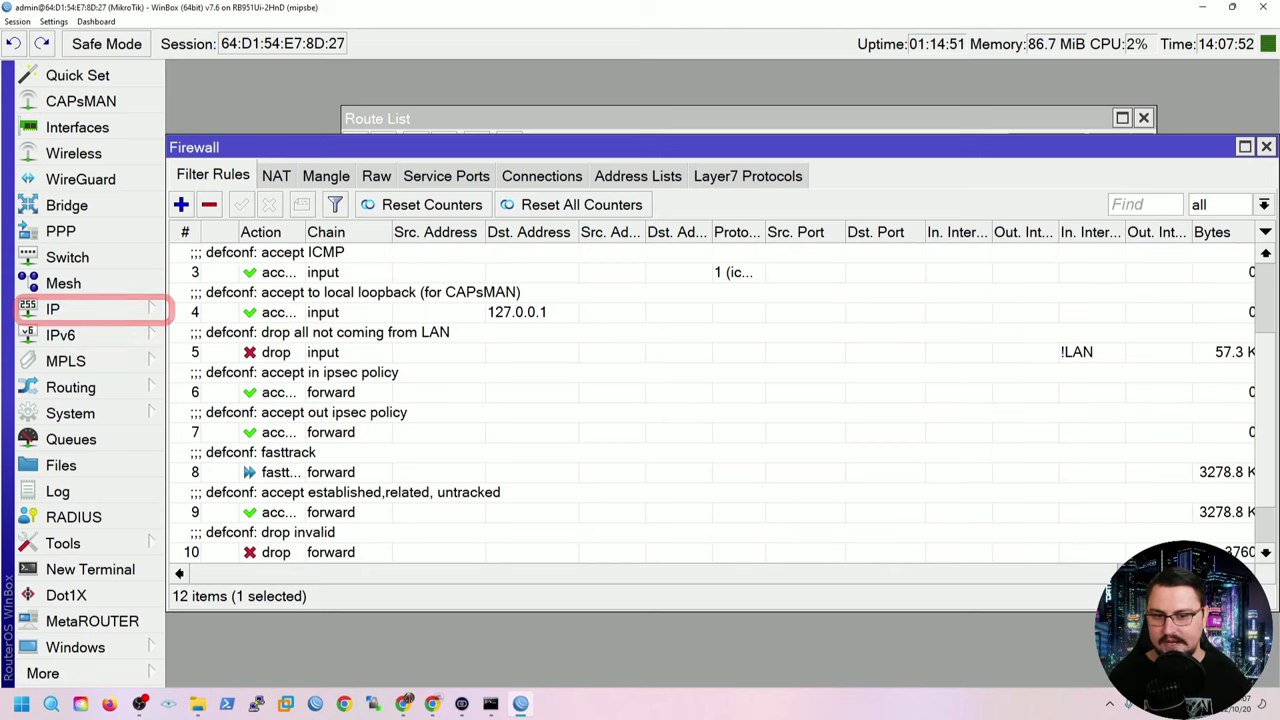
scroll(720, 400, down, 3)
scroll(720, 400, right, 2)
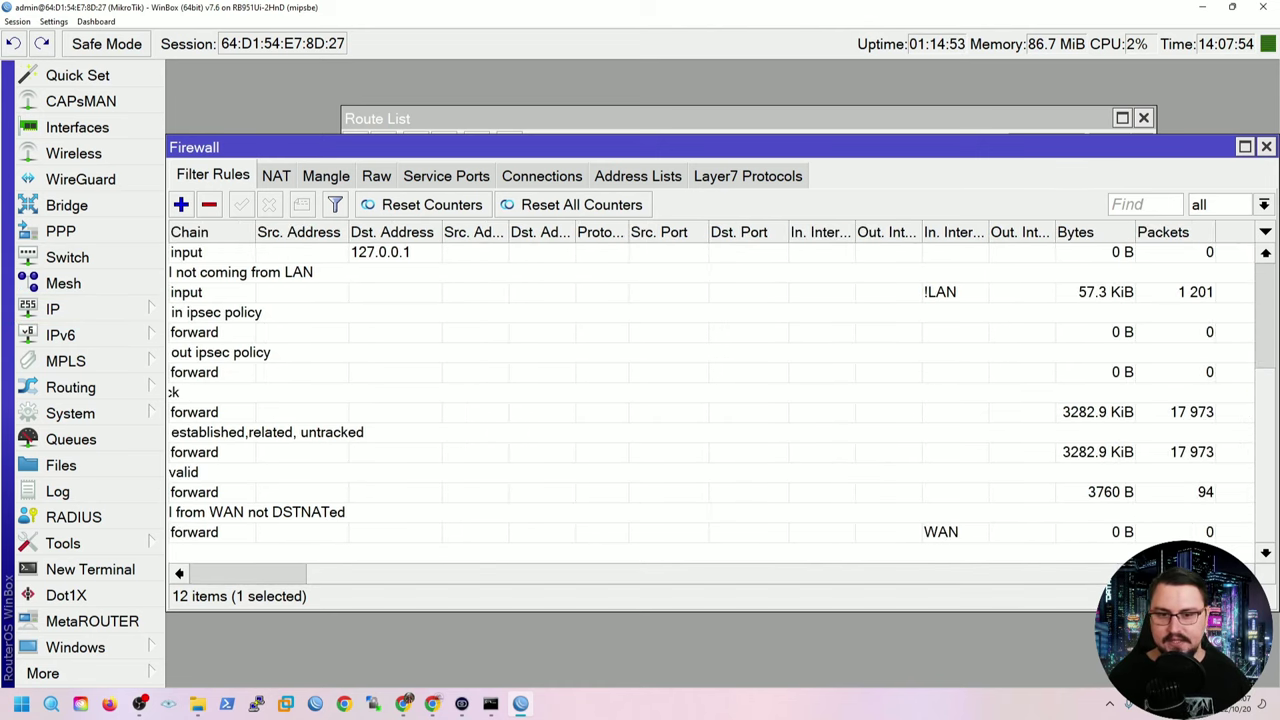
scroll(720, 400, left, 2)
scroll(720, 400, up, 1)
scroll(720, 400, down, 1)
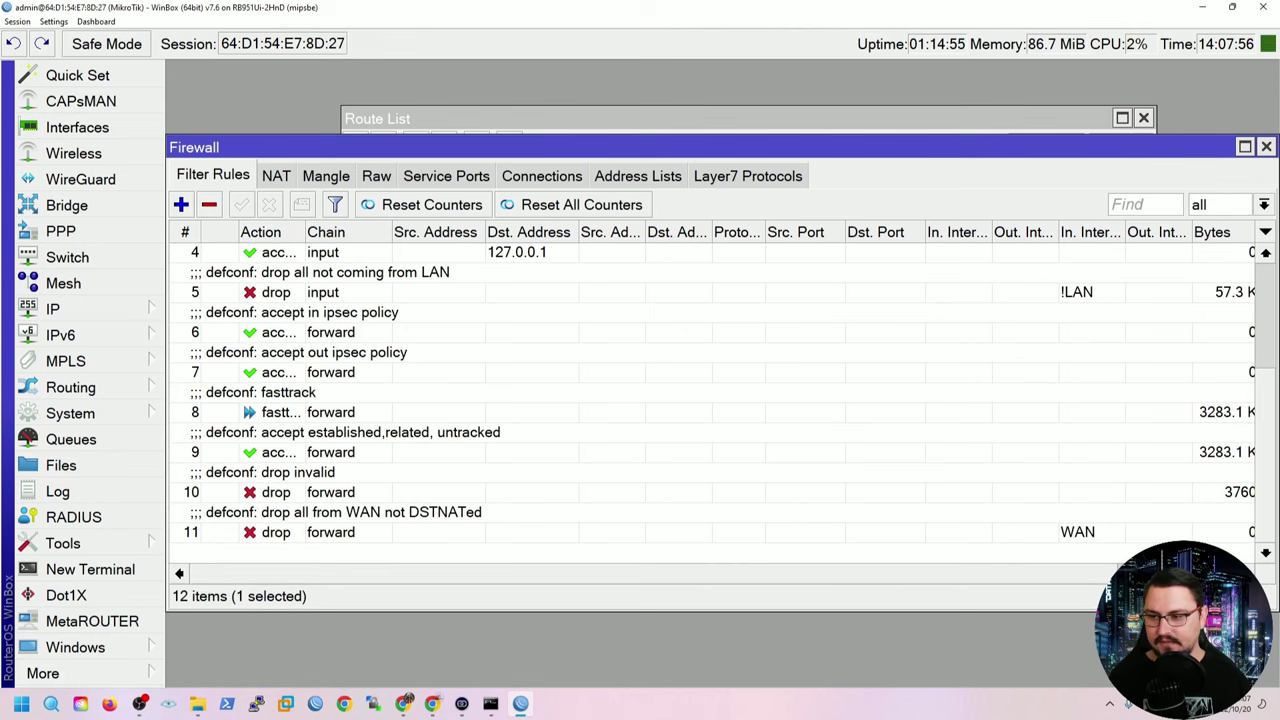
Check rule 11 (drop from WAN) and rule 0, then maximize Firewall to show all 12 rules.
click(330, 531)
scroll(330, 531, up, 6)
scroll(720, 400, down, 3)
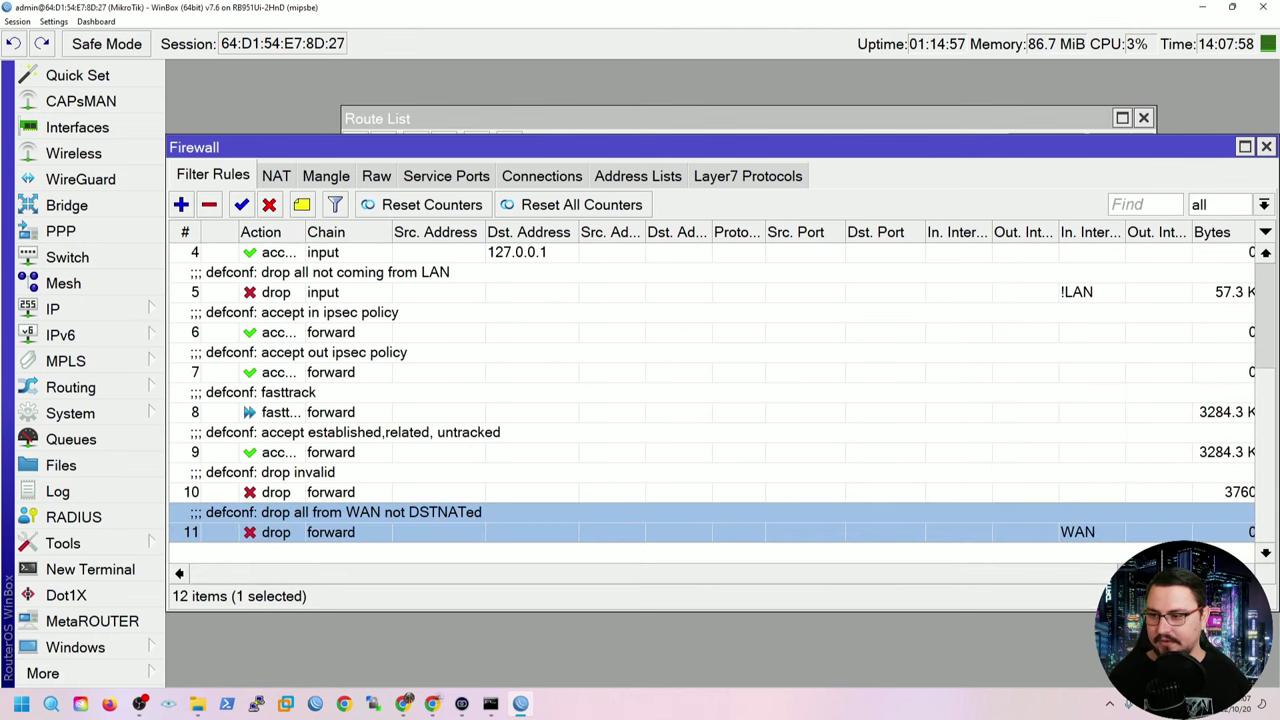
scroll(720, 400, up, 3)
click(330, 271)
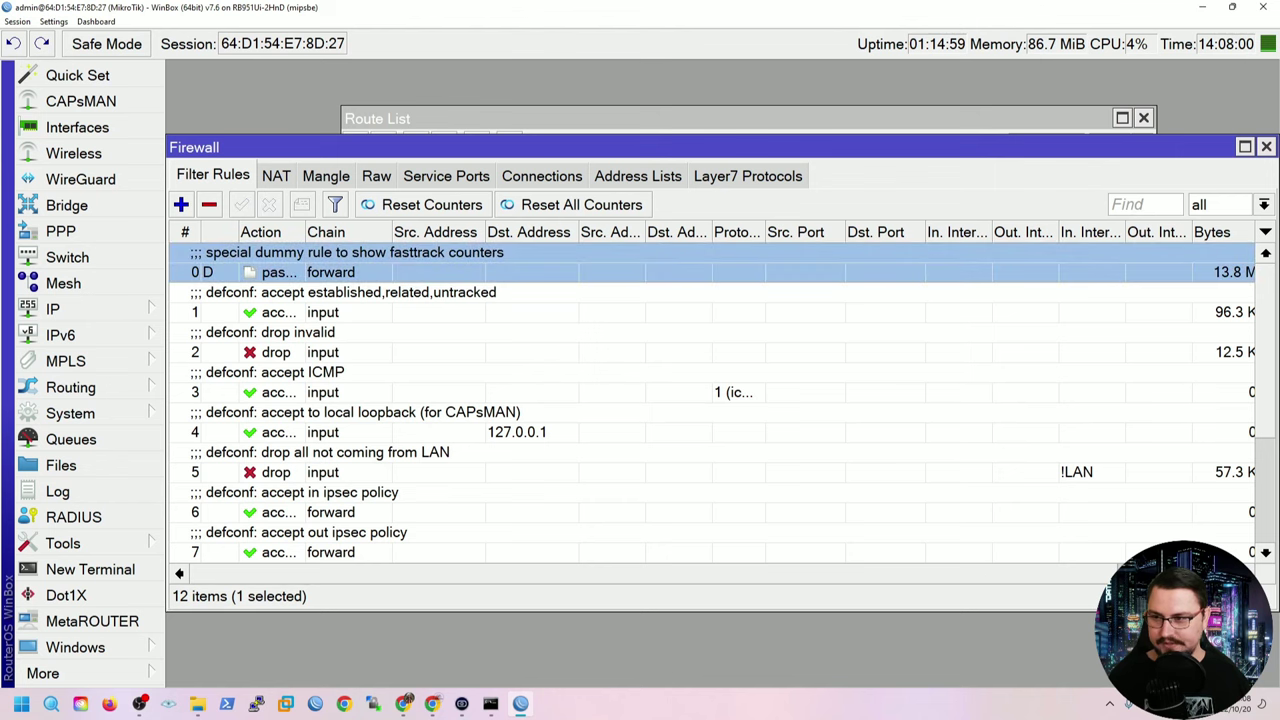
scroll(720, 400, down, 3)
scroll(720, 400, down, 1)
scroll(720, 400, up, 5)
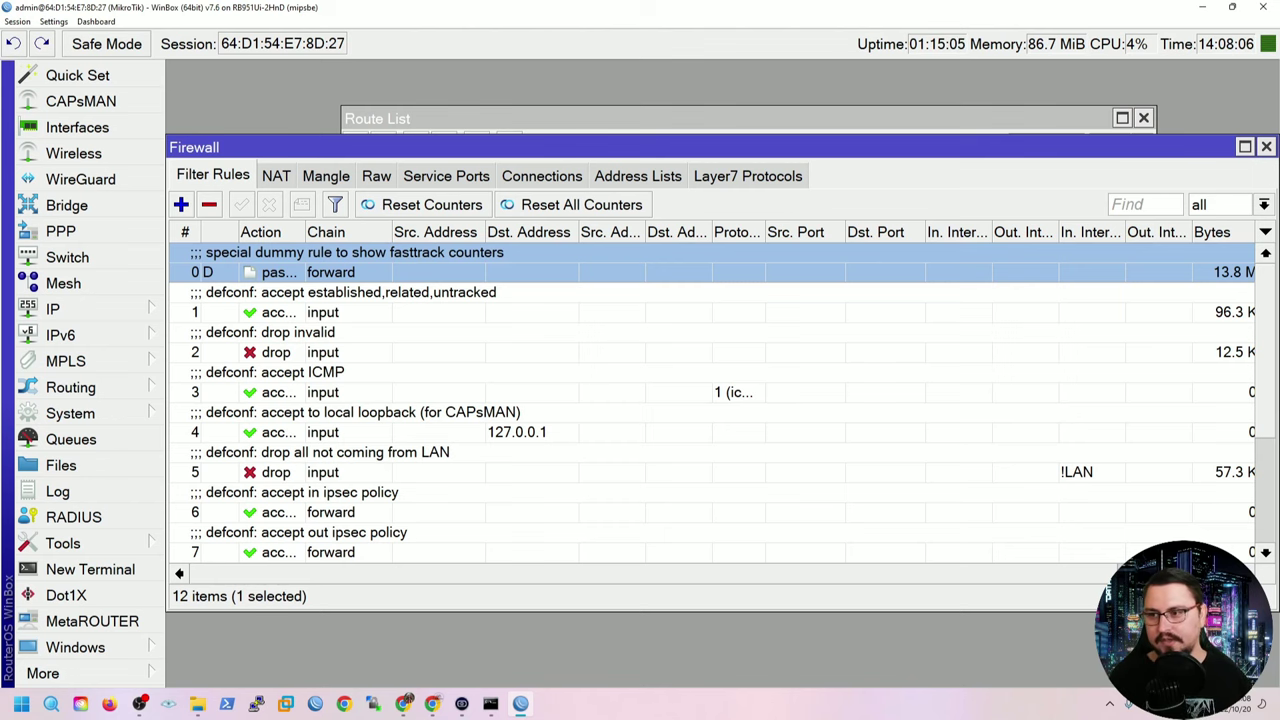
click(1245, 147)
click(400, 275)
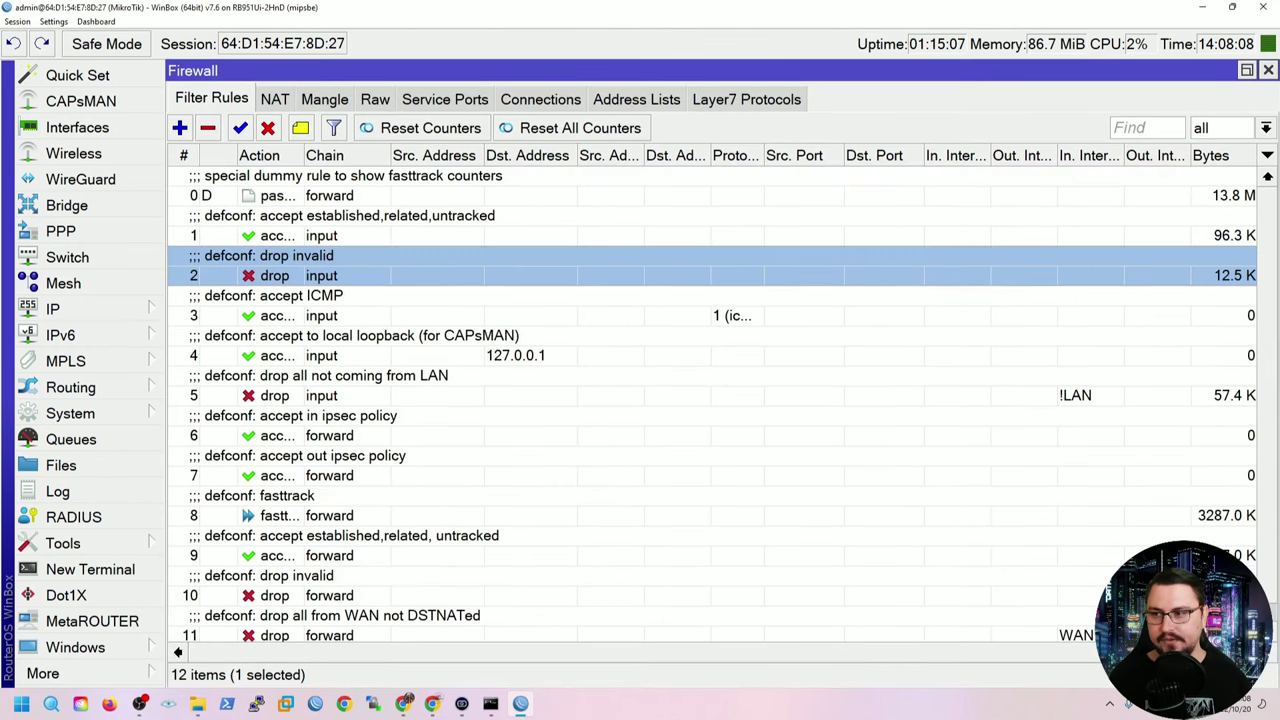
Review filter rules 0, 2 (drop invalid), 4 (loopback) and 5 (drop all not from LAN).
click(330, 195)
scroll(723, 400, down, 1)
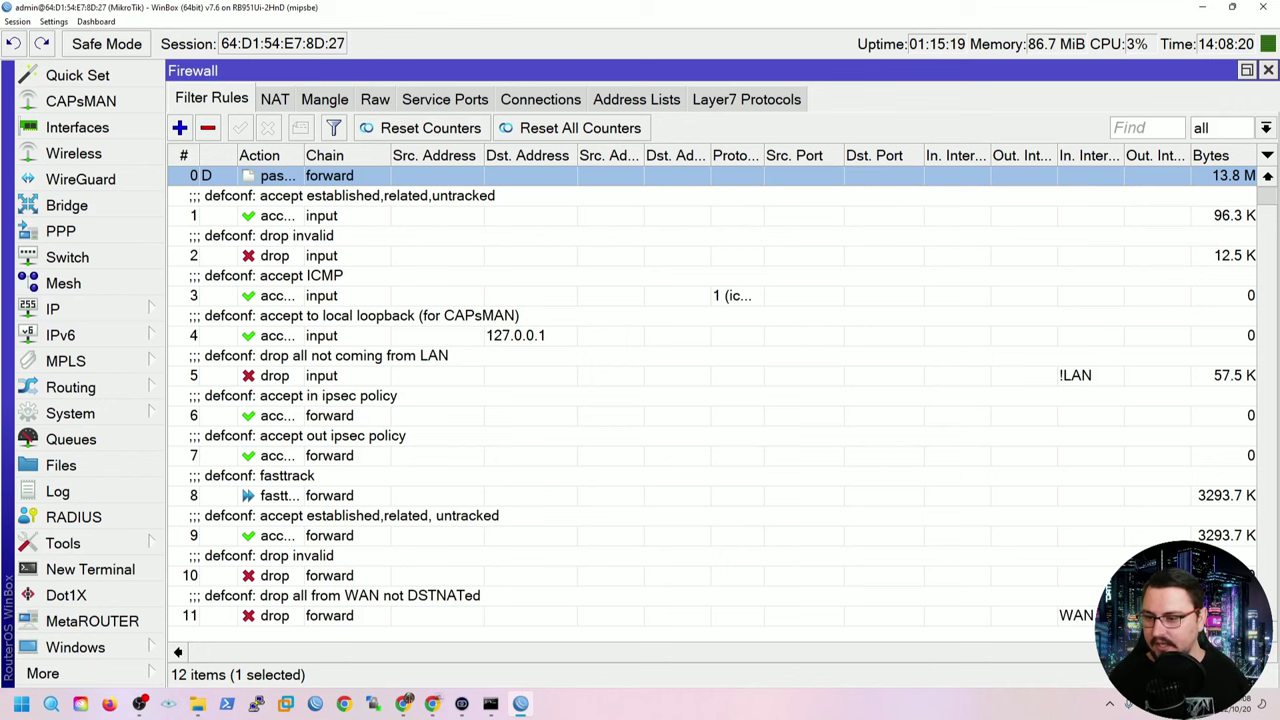
scroll(712, 400, right, 3)
scroll(712, 400, left, 3)
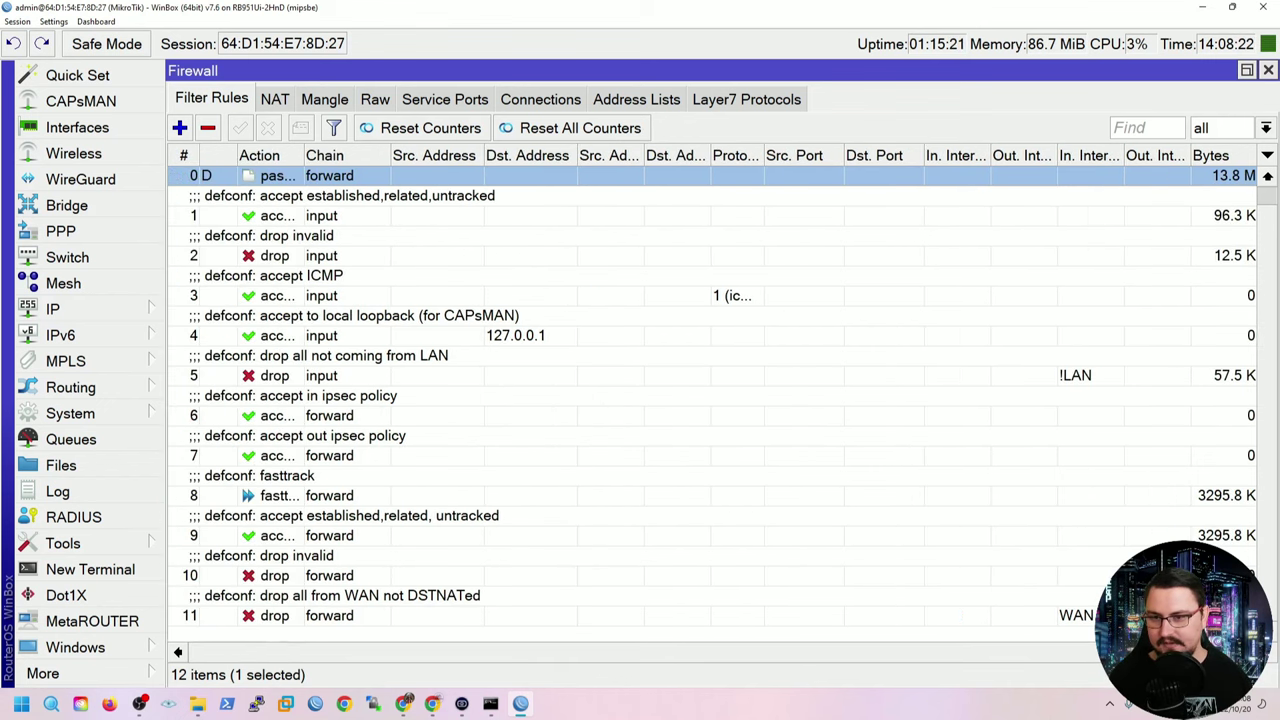
click(300, 255)
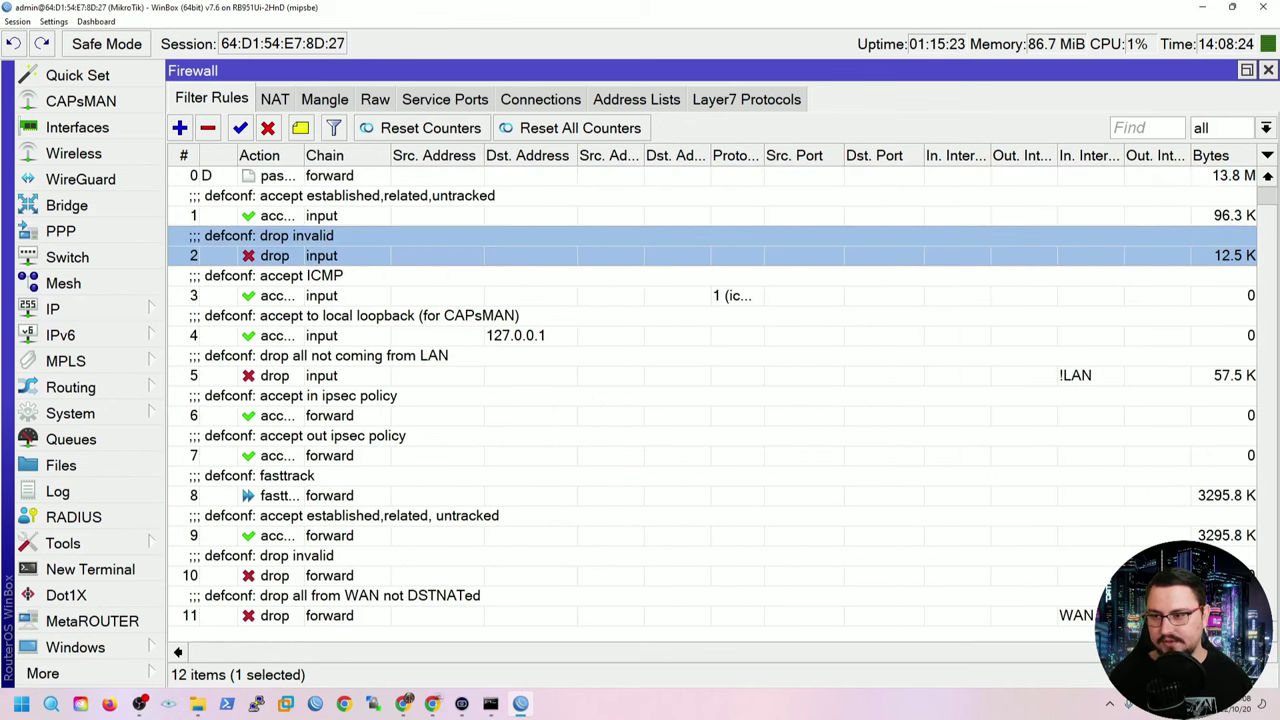
click(300, 375)
click(300, 255)
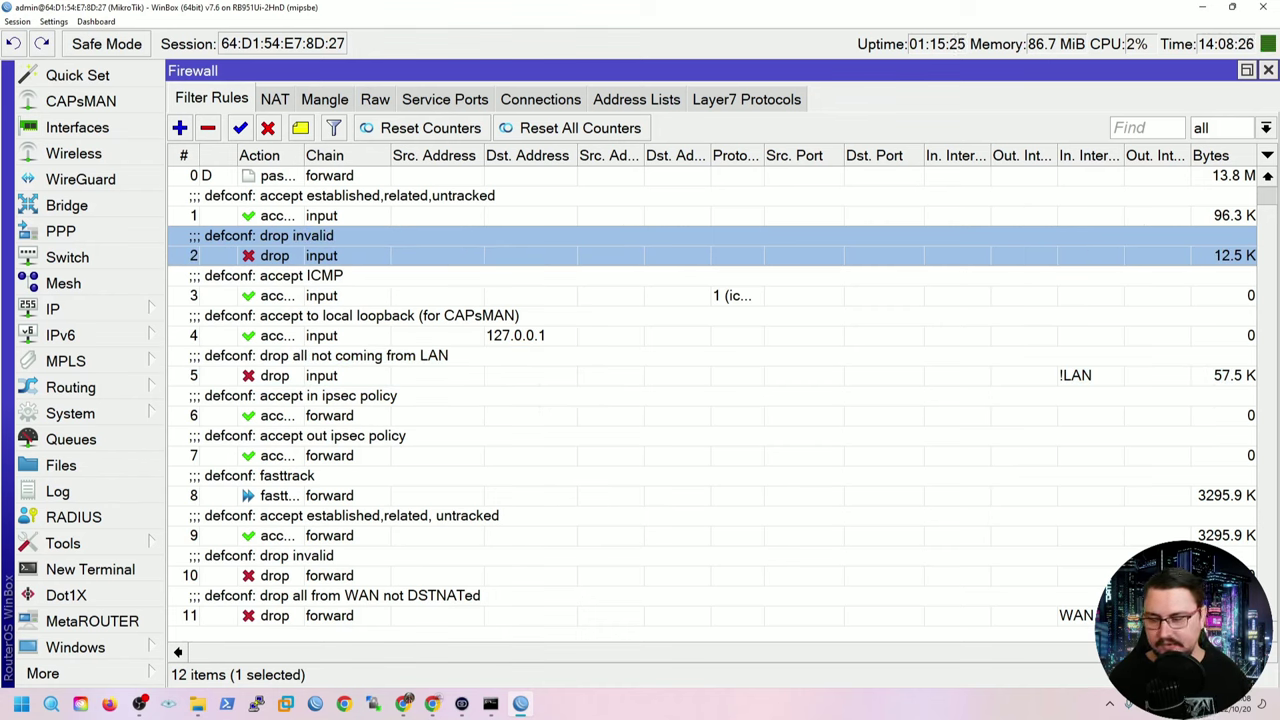
click(300, 335)
click(300, 375)
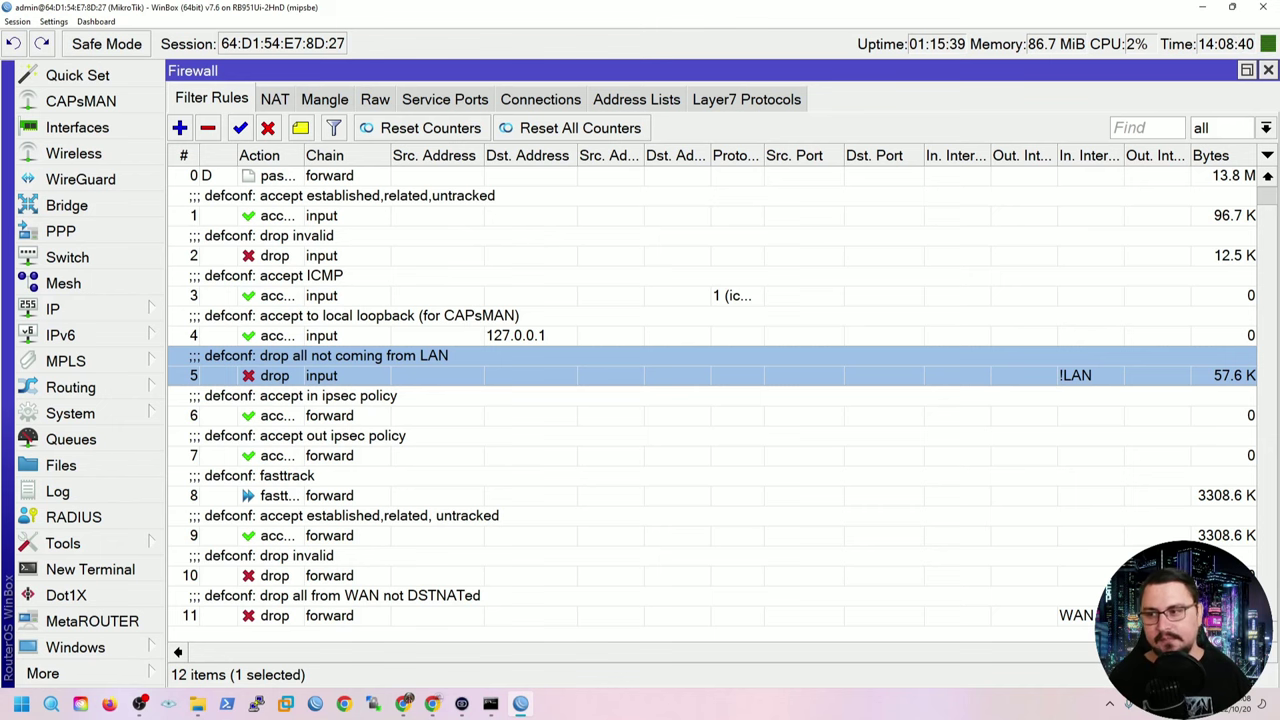
Recheck rule 2, then switch to the NAT tab showing the WAN masquerade rule.
click(274, 255)
scroll(712, 400, up, 1)
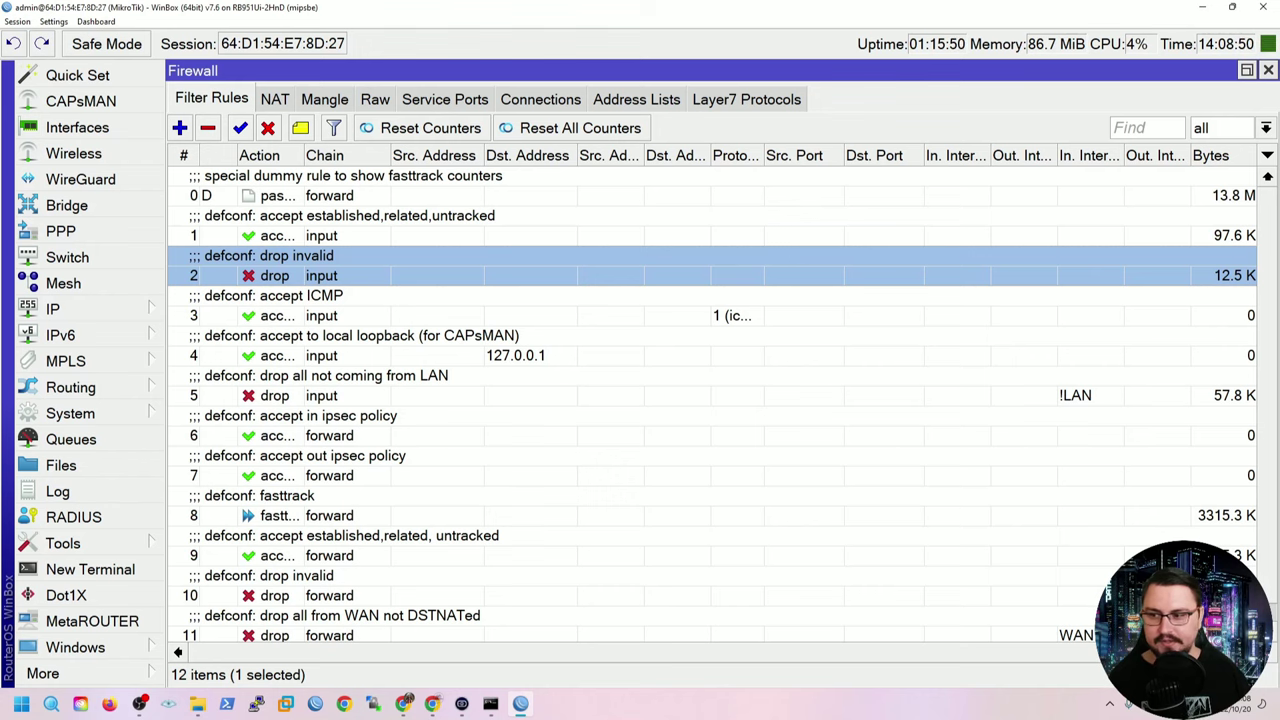
scroll(723, 405, down, 1)
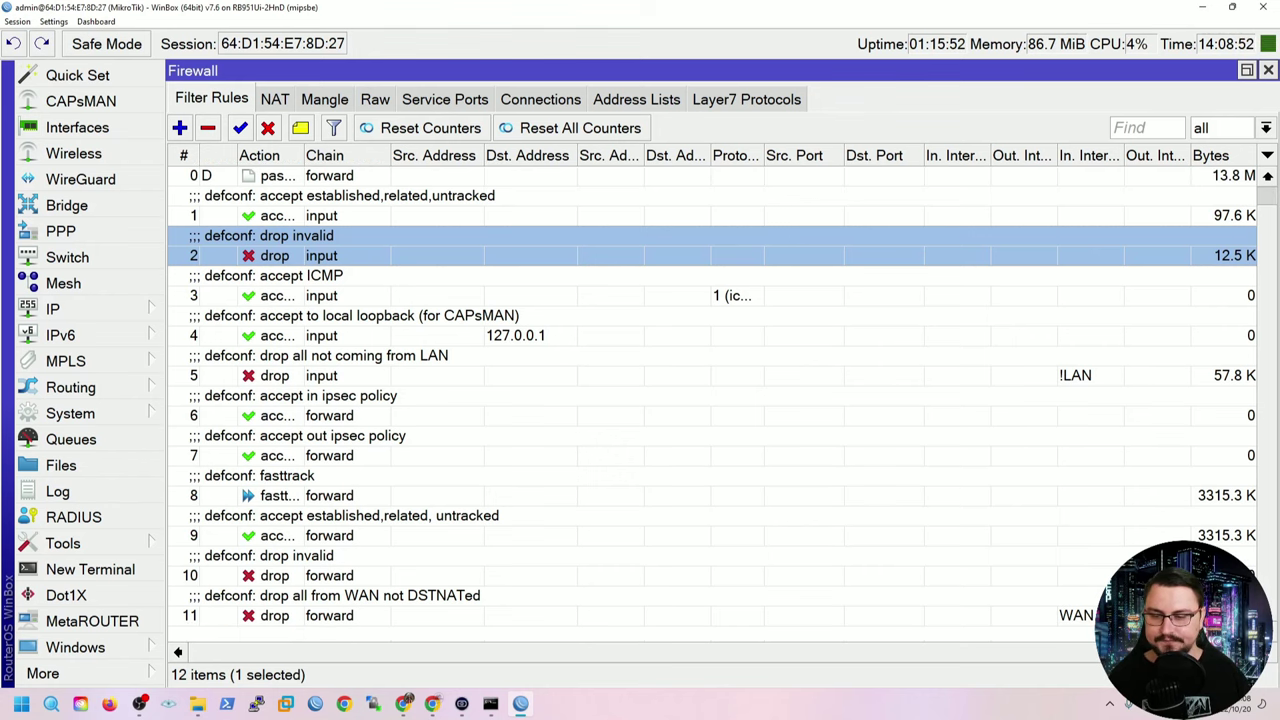
scroll(723, 405, up, 1)
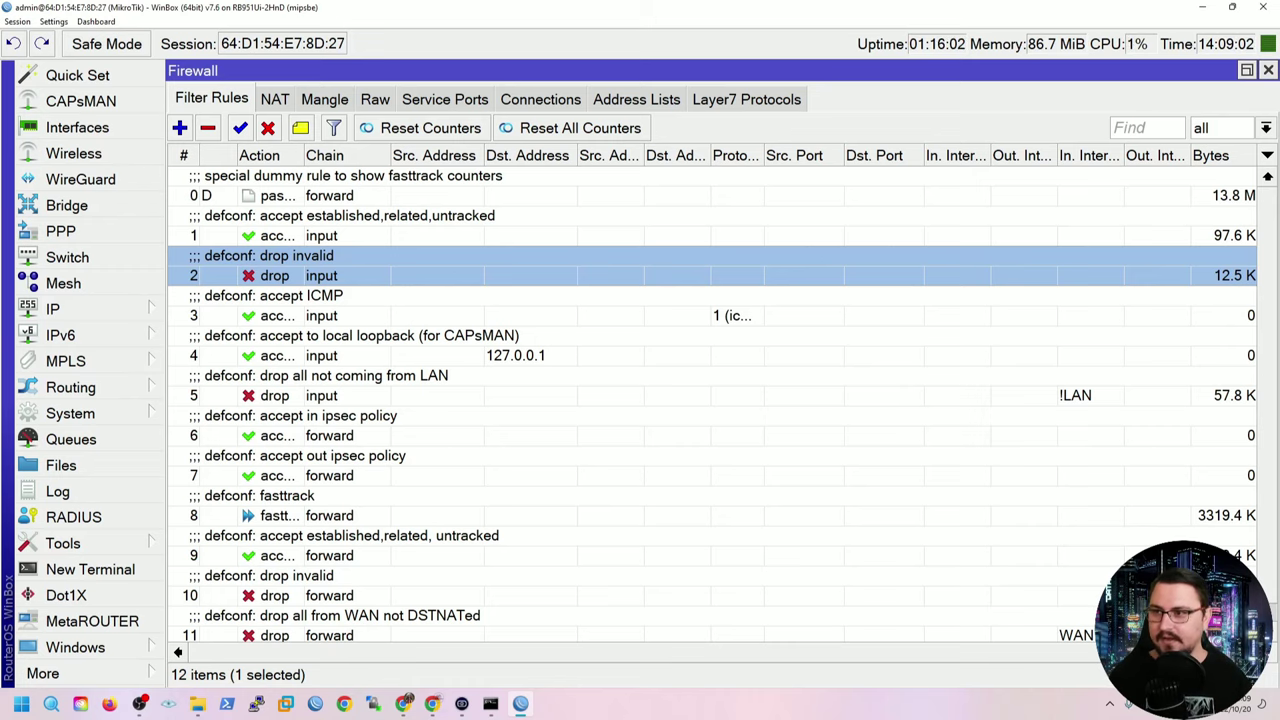
key(ctrl+Tab)
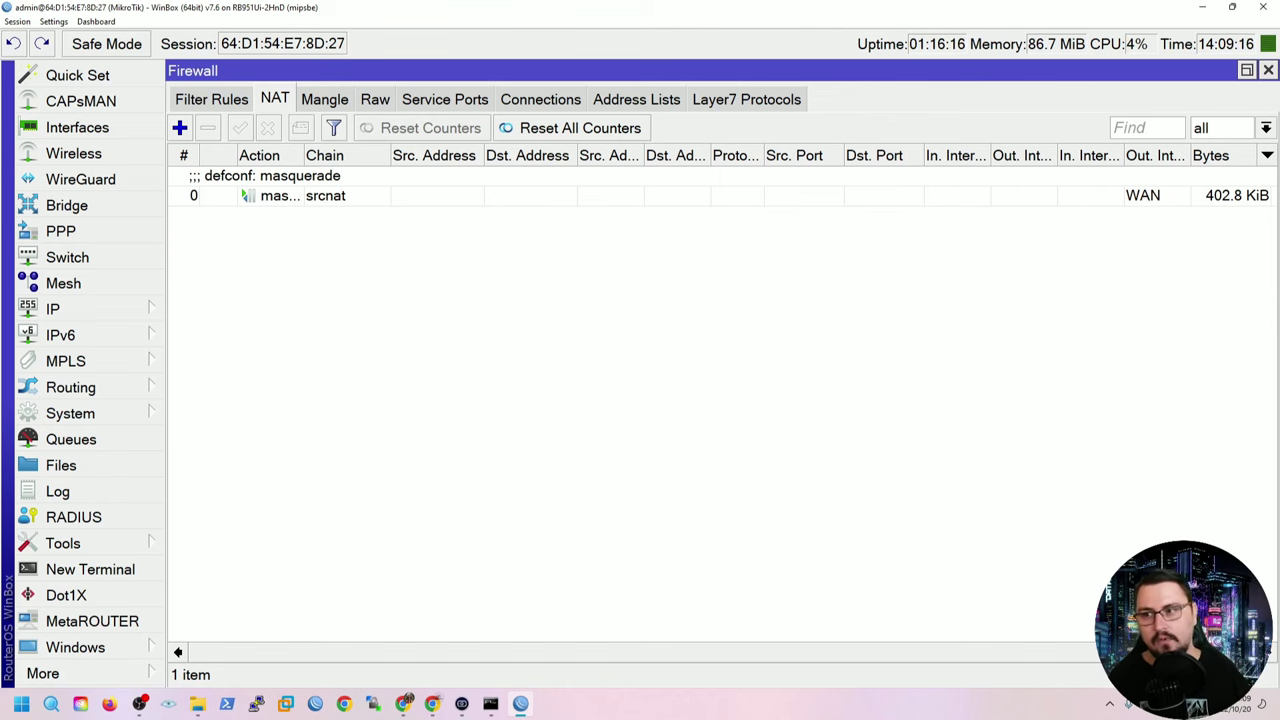
double_click(325, 195)
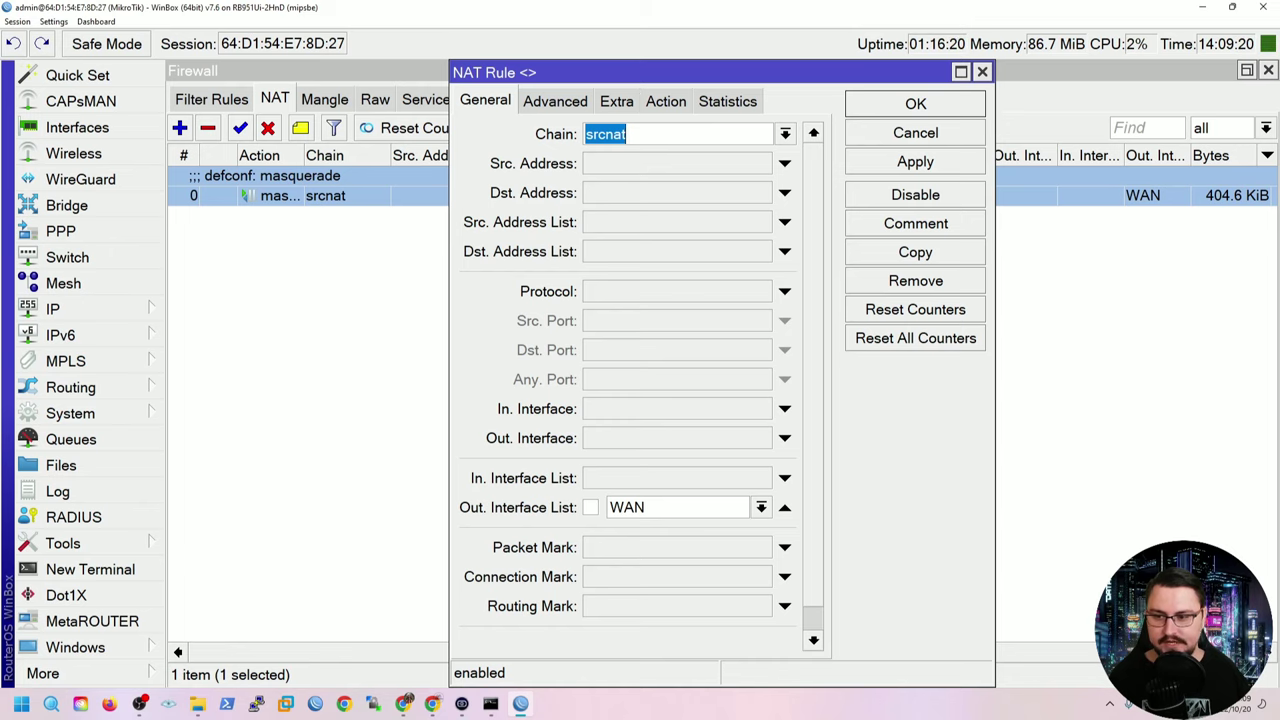
scroll(626, 134, down, 1)
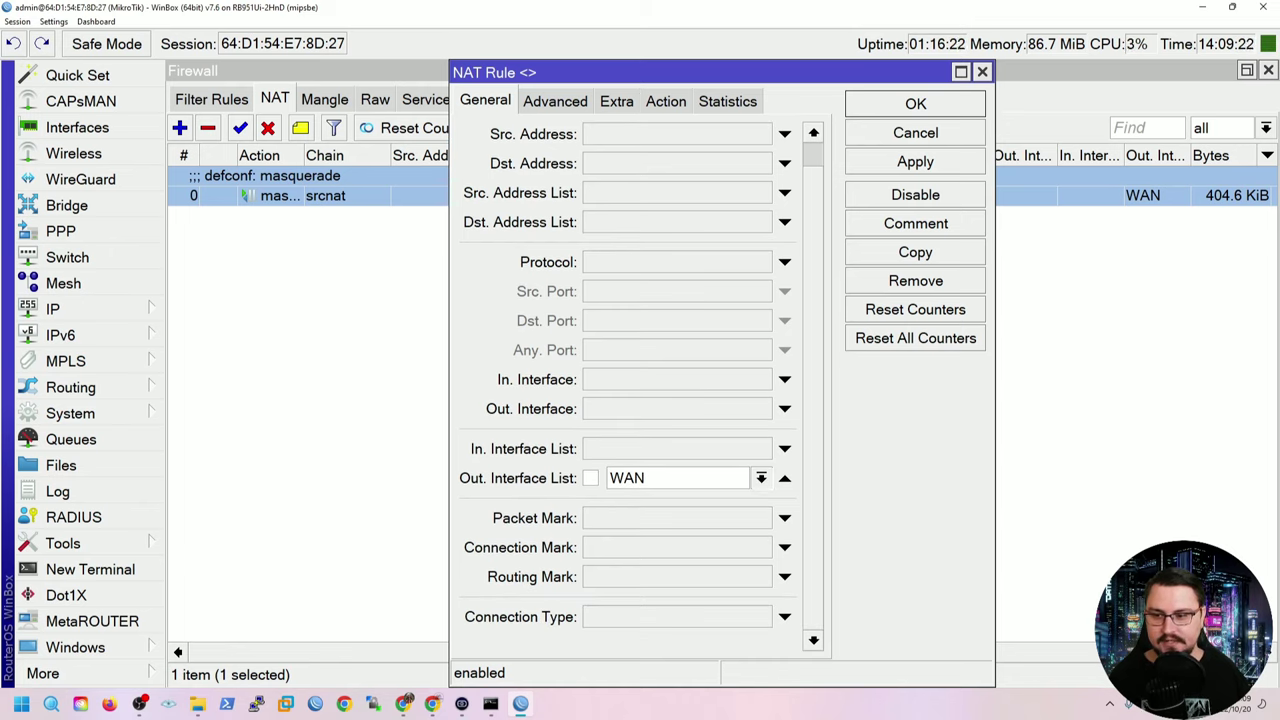
click(761, 478)
key(Return)
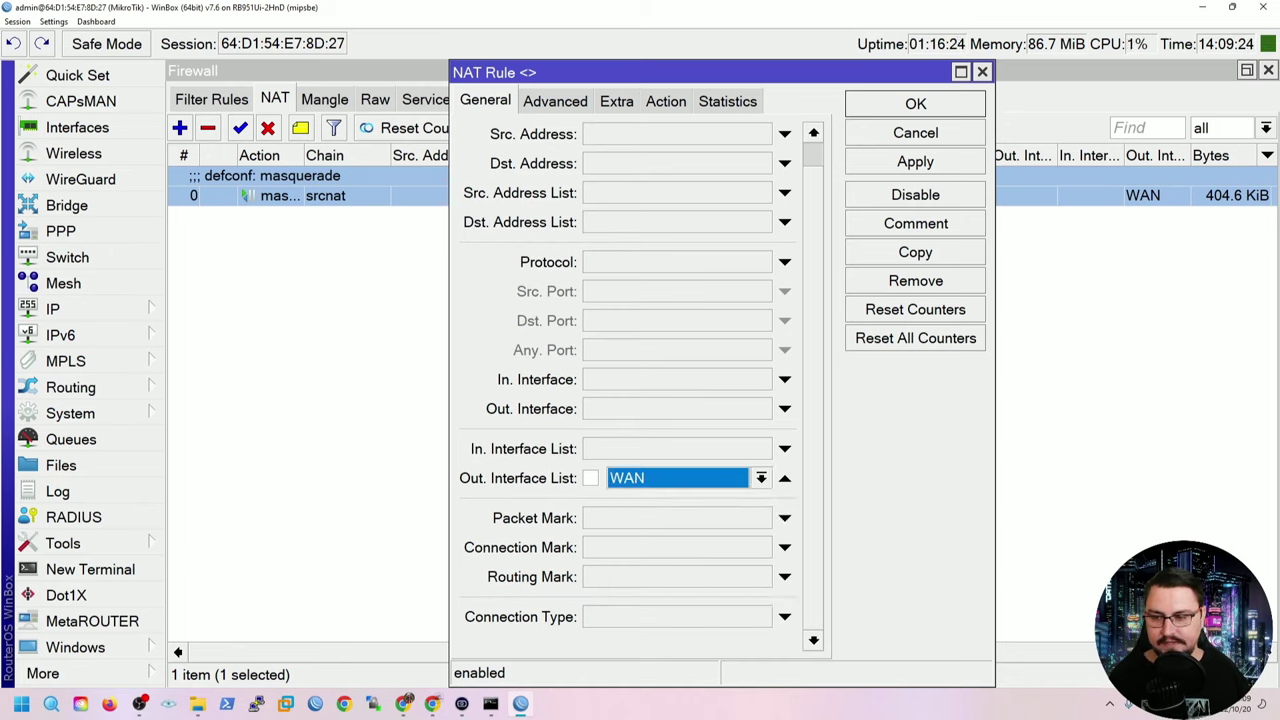
click(784, 408)
click(761, 408)
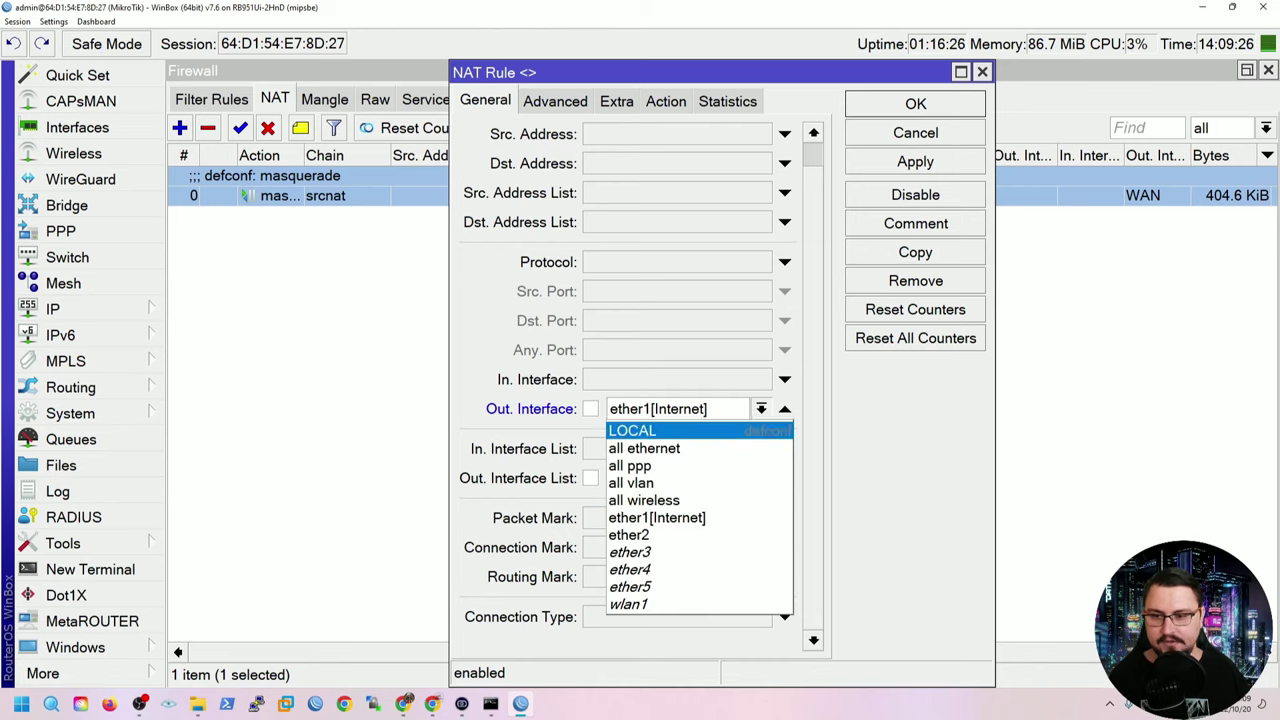
key(Escape)
click(784, 408)
click(665, 101)
click(811, 134)
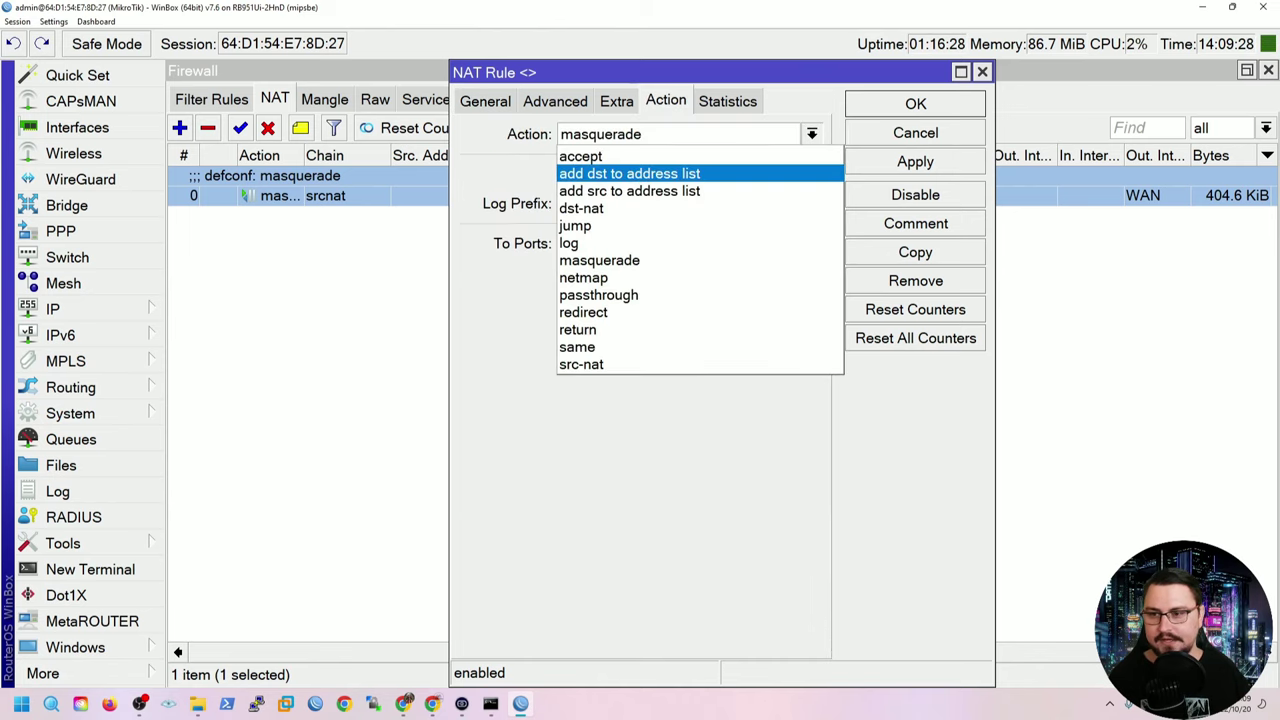
key(Escape)
click(915, 133)
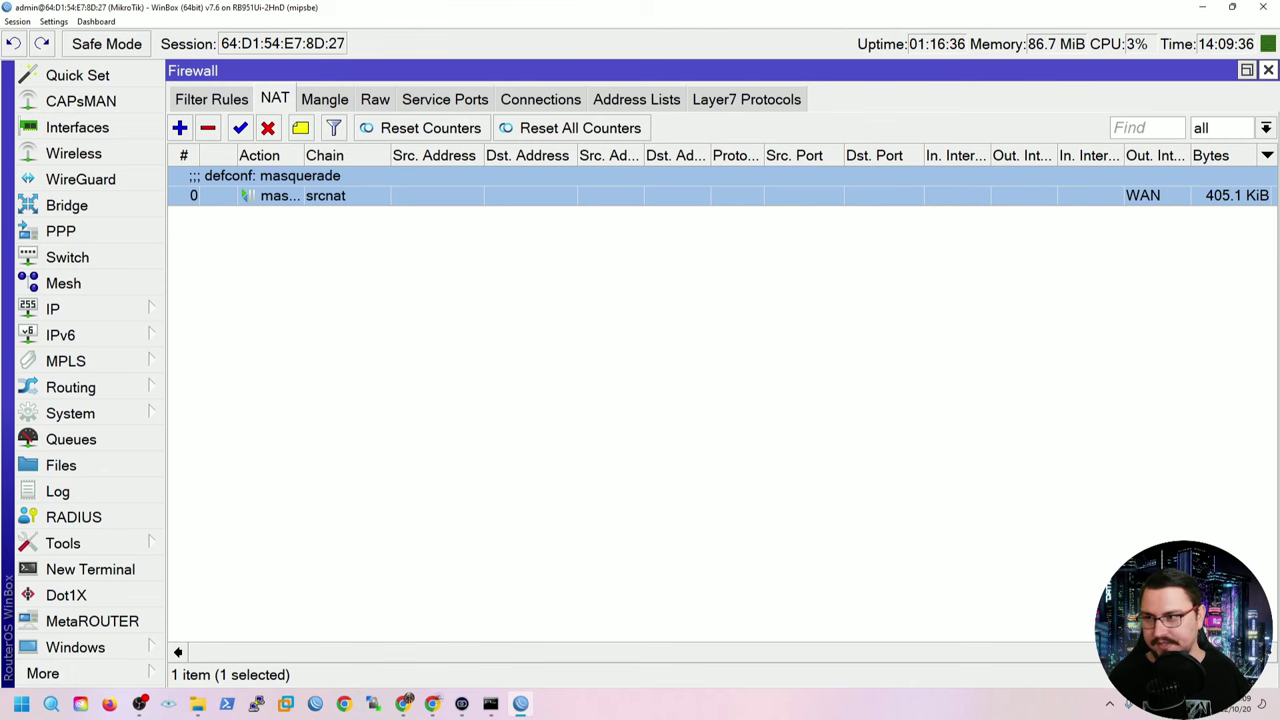
Close the Firewall and open wlan1's wireless settings from the Wireless interfaces list.
click(1268, 70)
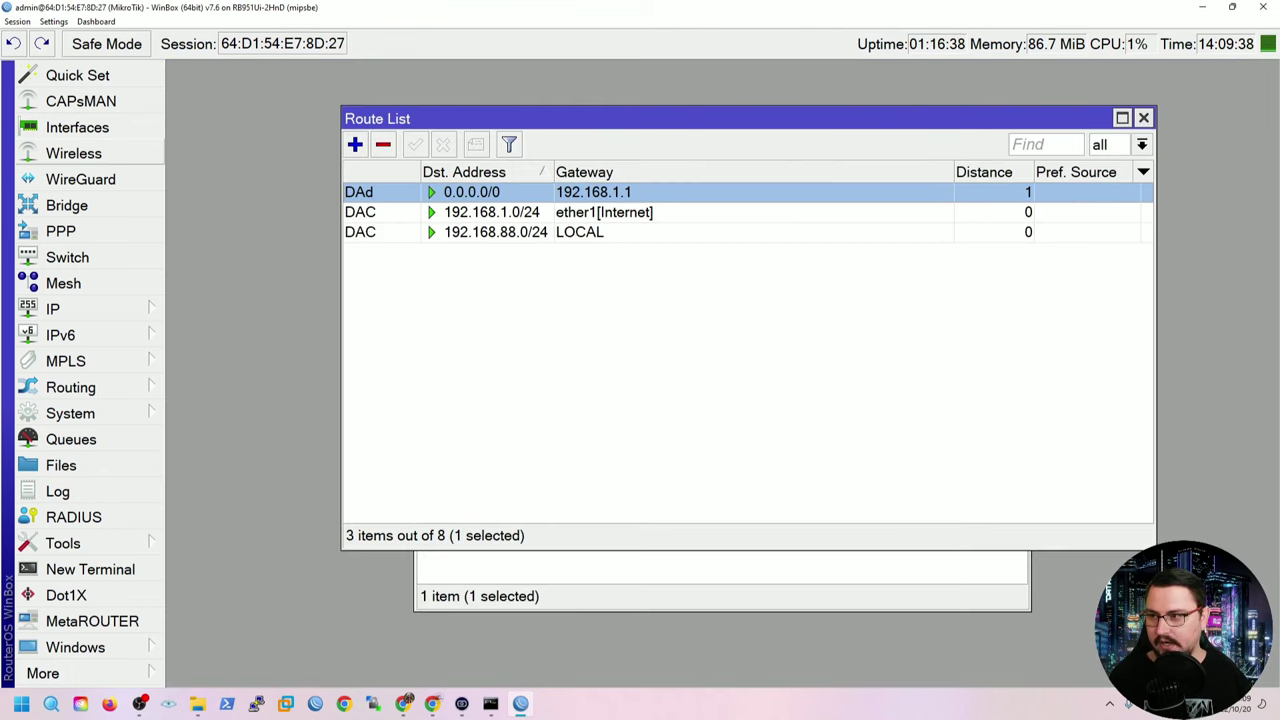
click(73, 153)
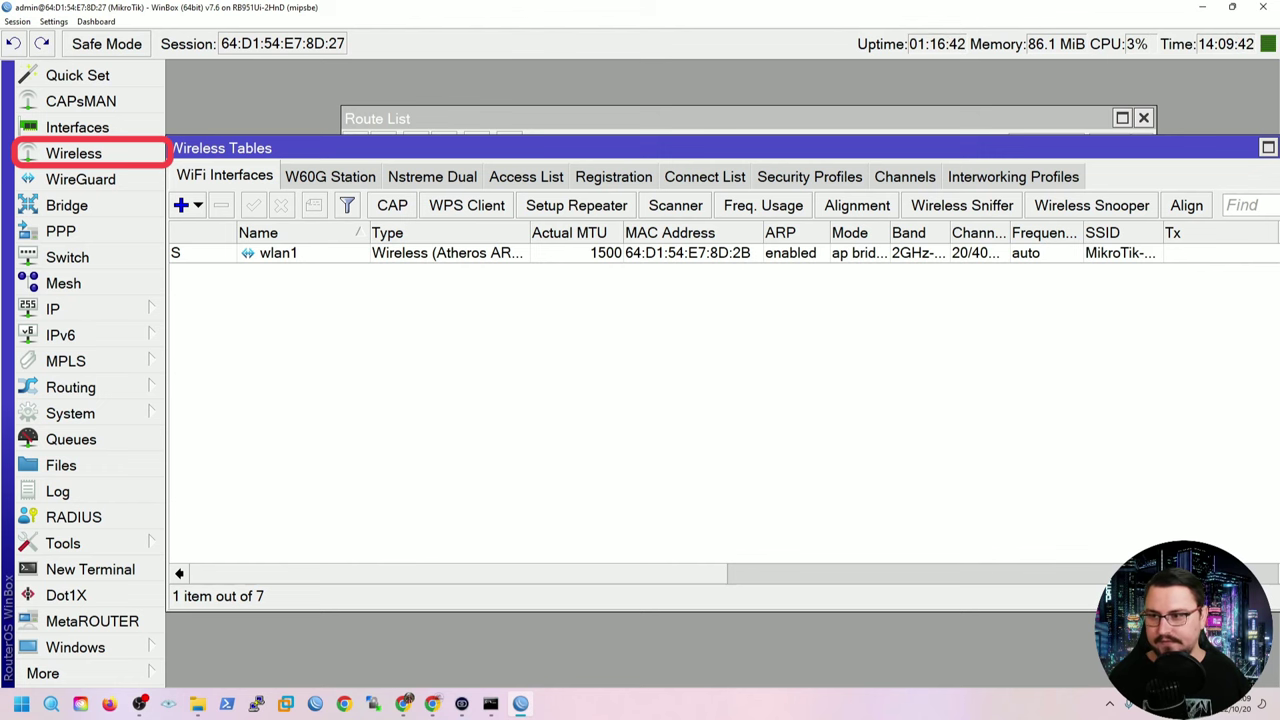
double_click(278, 253)
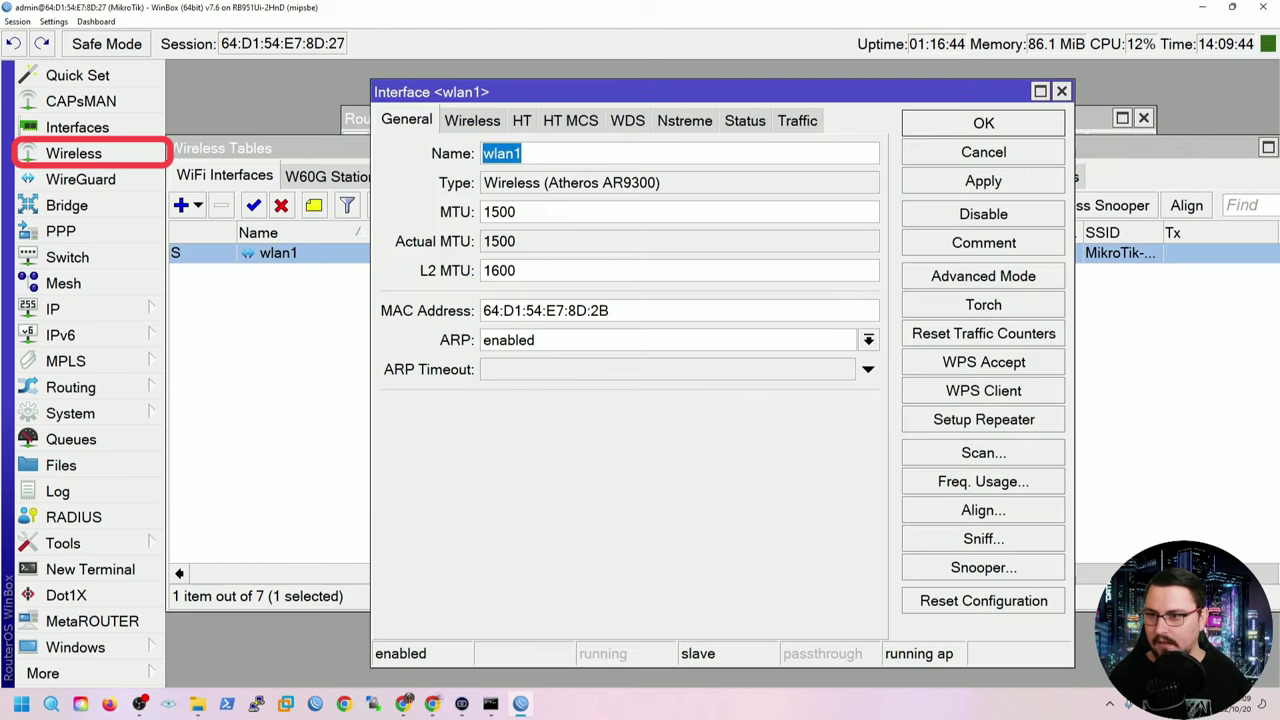
click(472, 120)
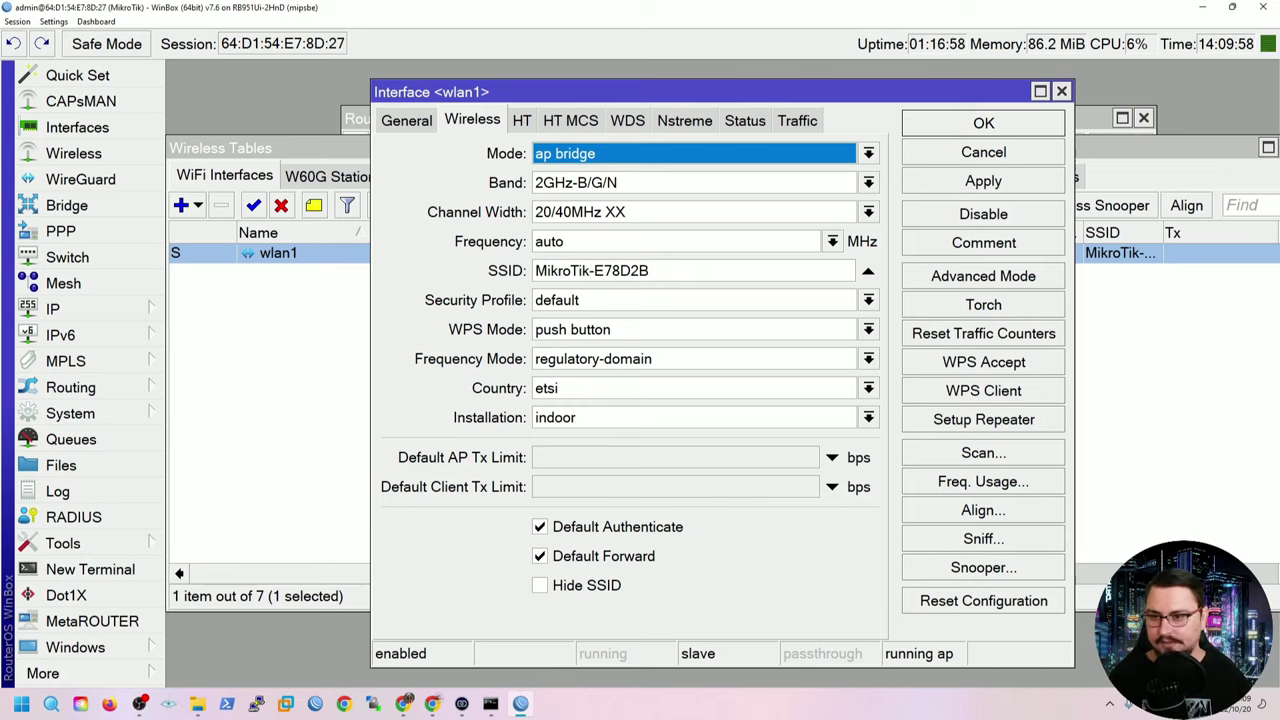
Inspect the SSID and security profile fields, cancel wlan1 unchanged, and show Security Profiles.
click(591, 270)
key(Tab)
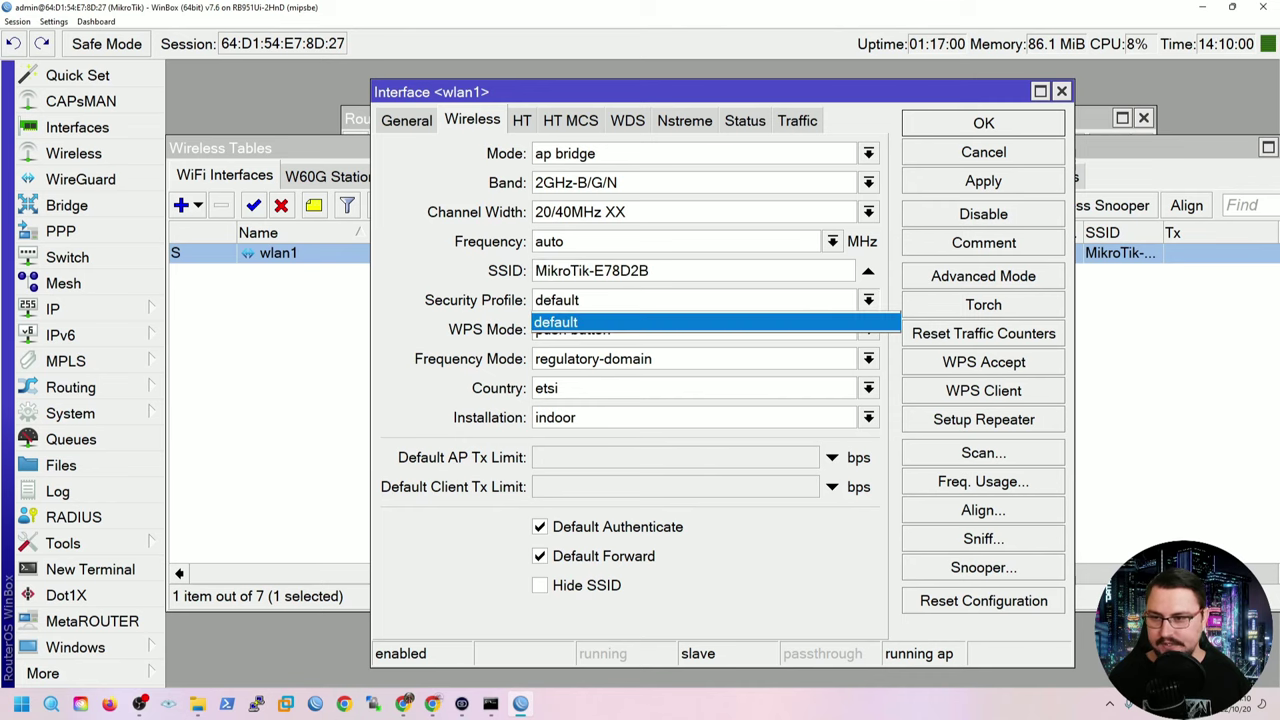
key(Escape)
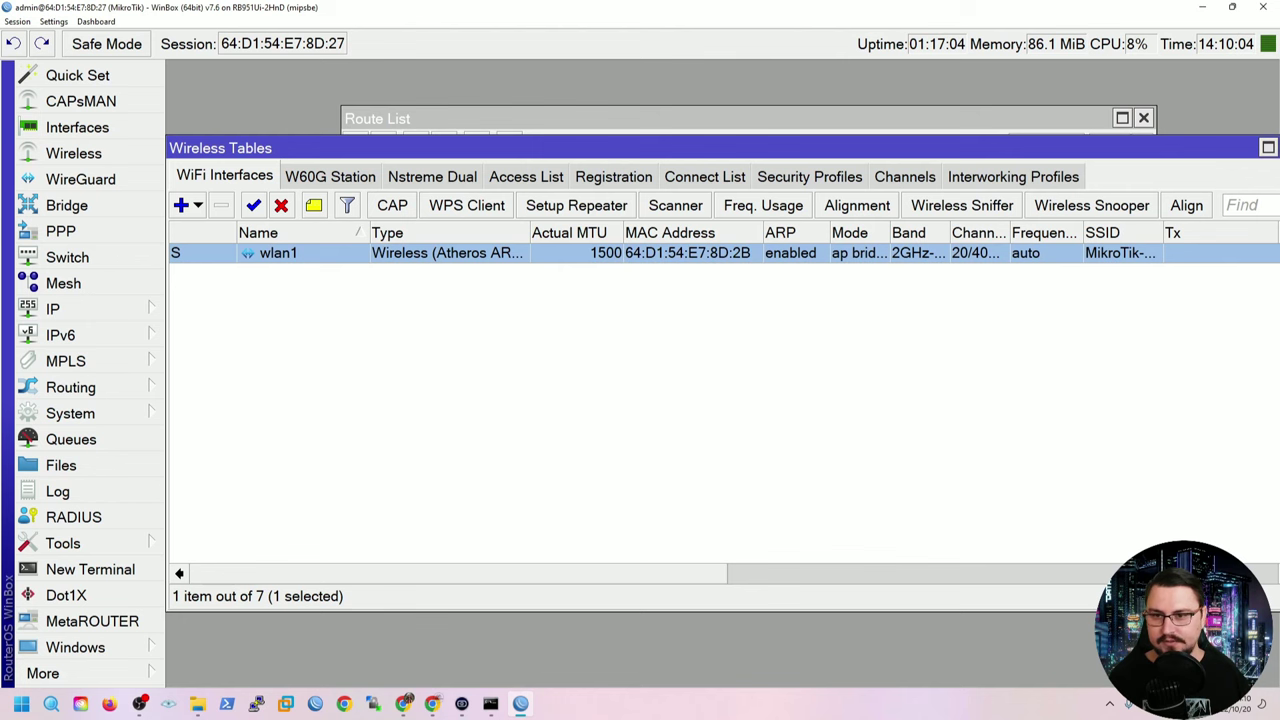
click(809, 176)
Open the default security profile, keep Mode at none, close it, and return to WiFi Interfaces.
double_click(210, 253)
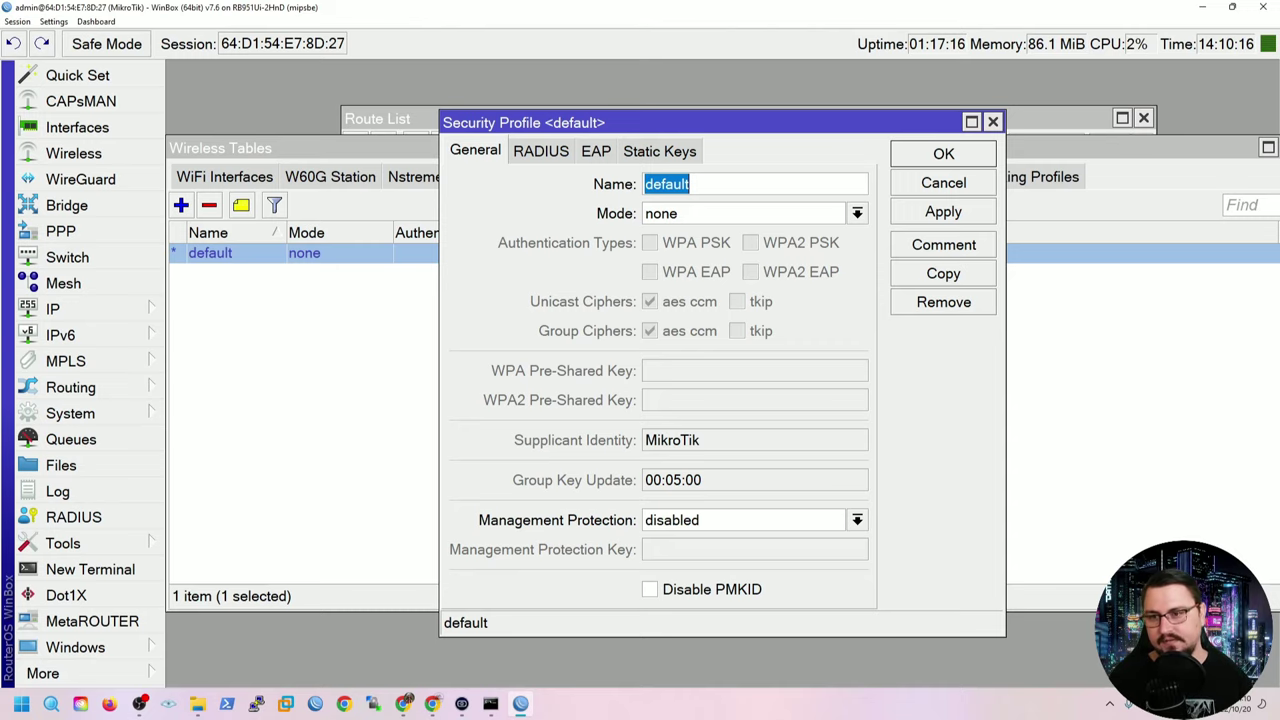
click(857, 213)
click(680, 249)
click(943, 153)
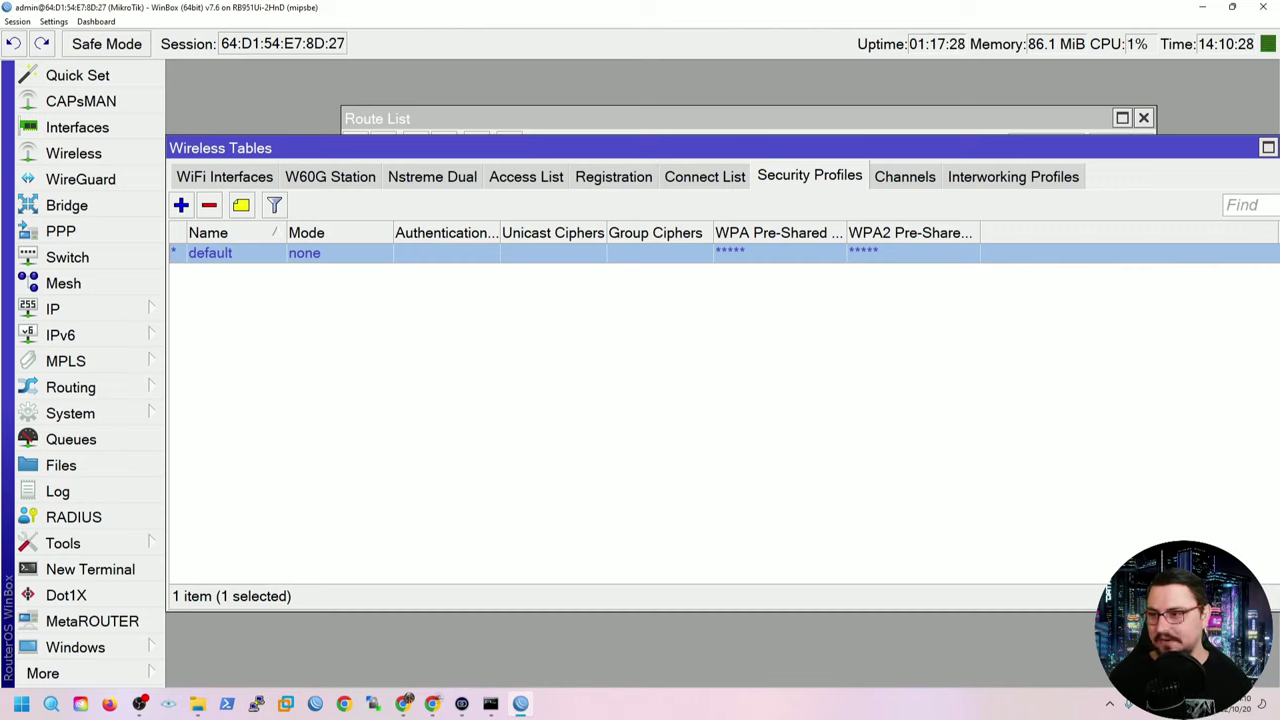
click(224, 176)
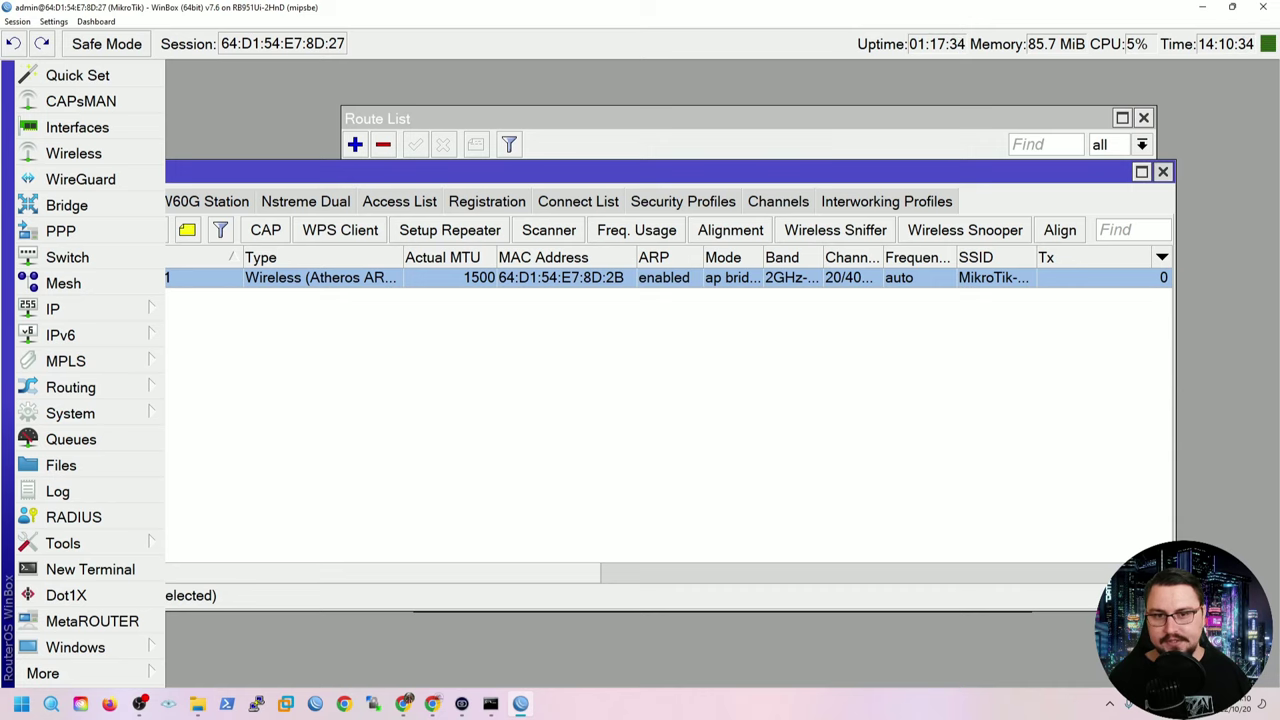
Close the Route List and DHCP Client windows.
click(1144, 118)
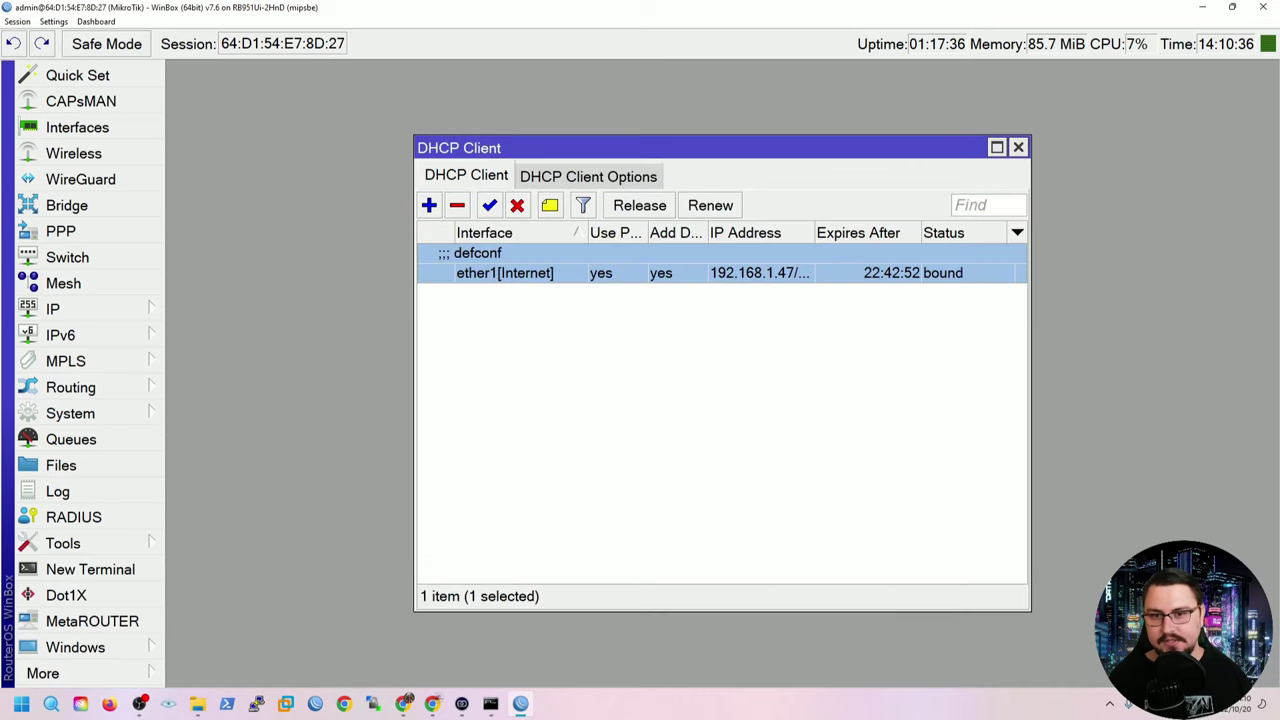
click(1018, 147)
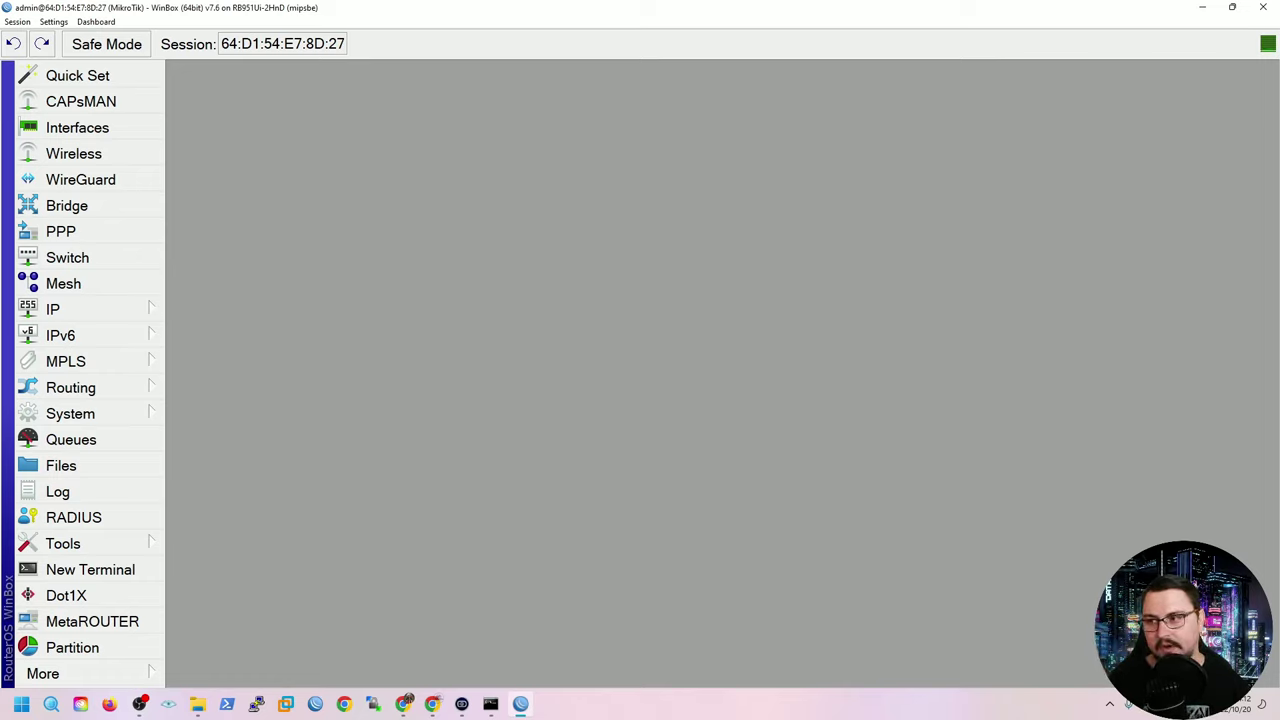
click(60, 309)
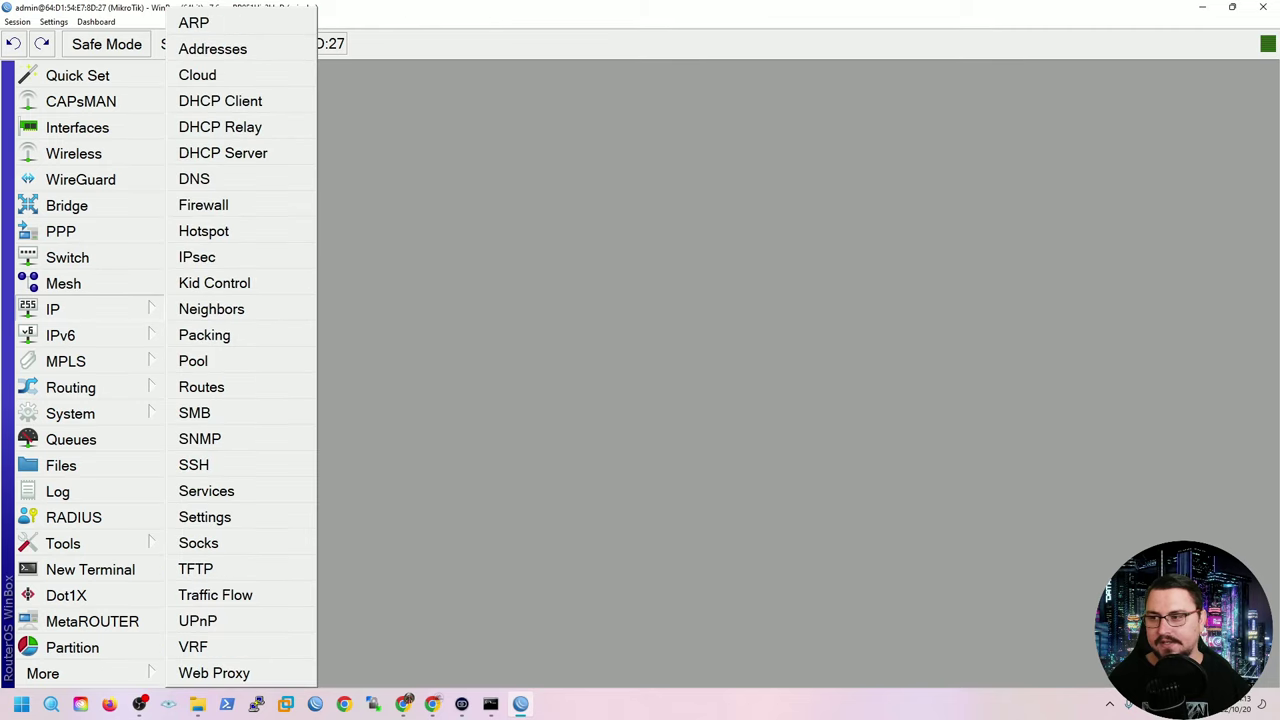
click(212, 49)
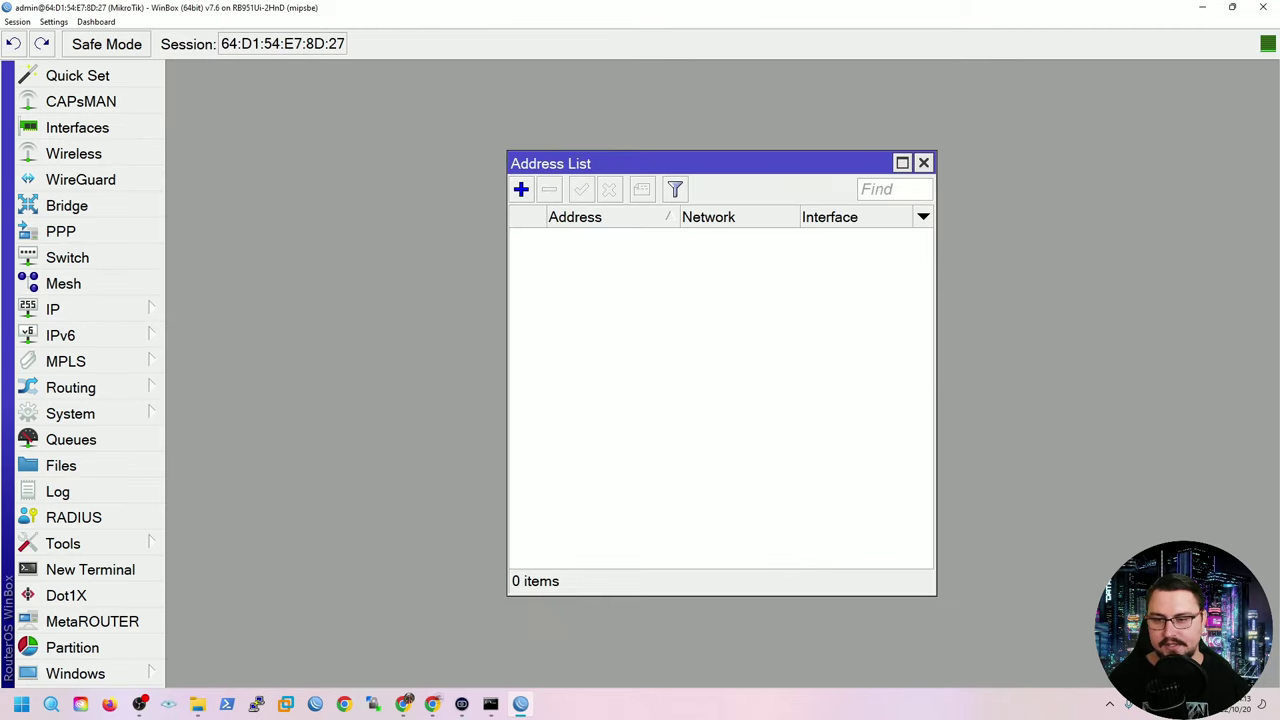
click(923, 162)
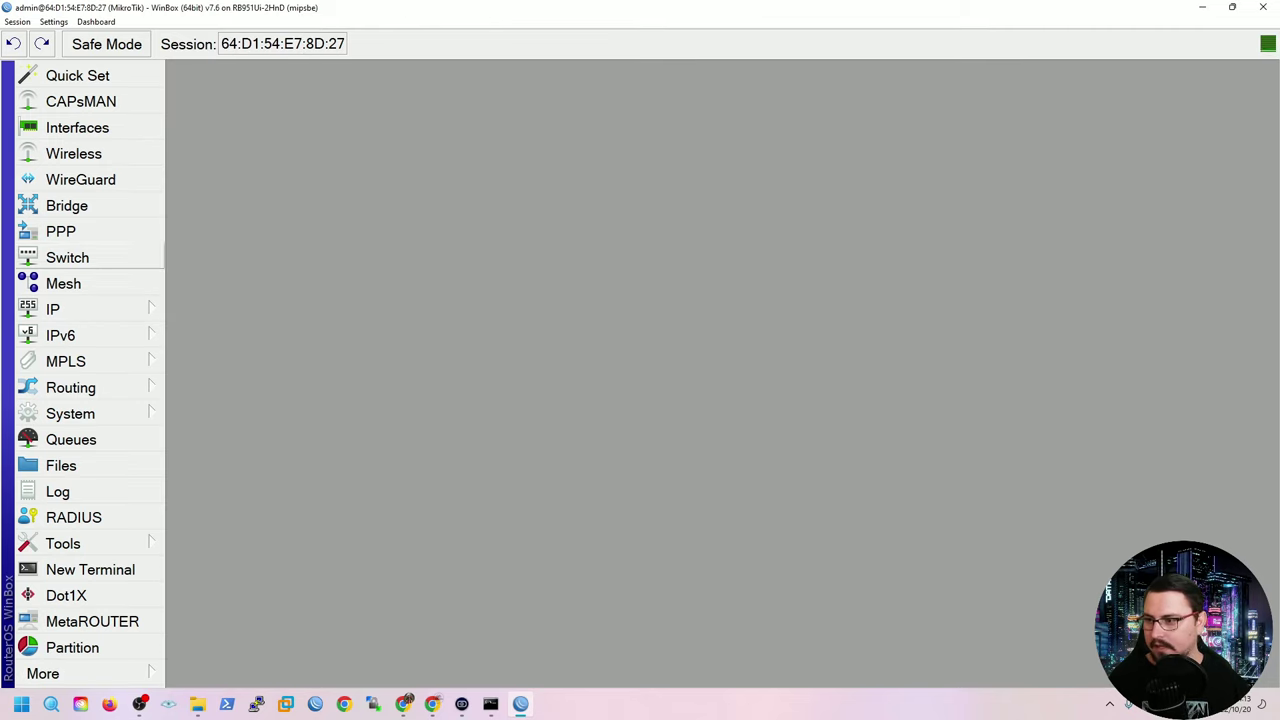
click(60, 309)
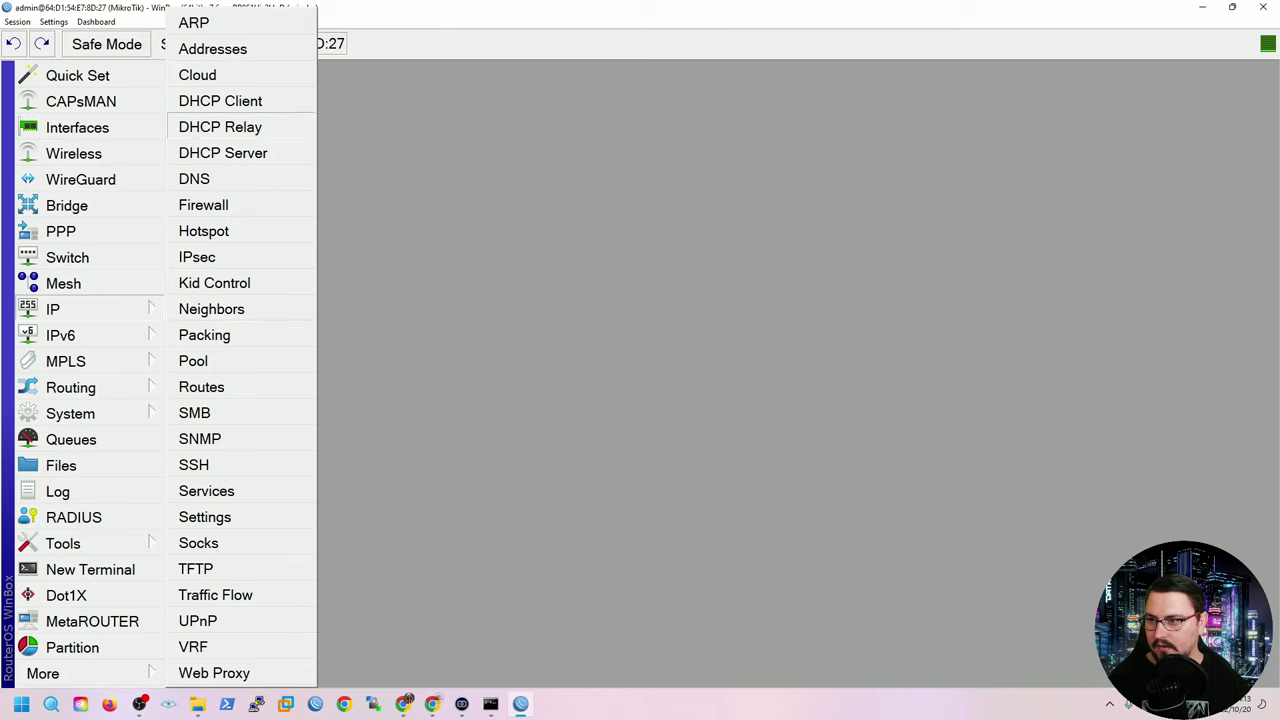
click(222, 153)
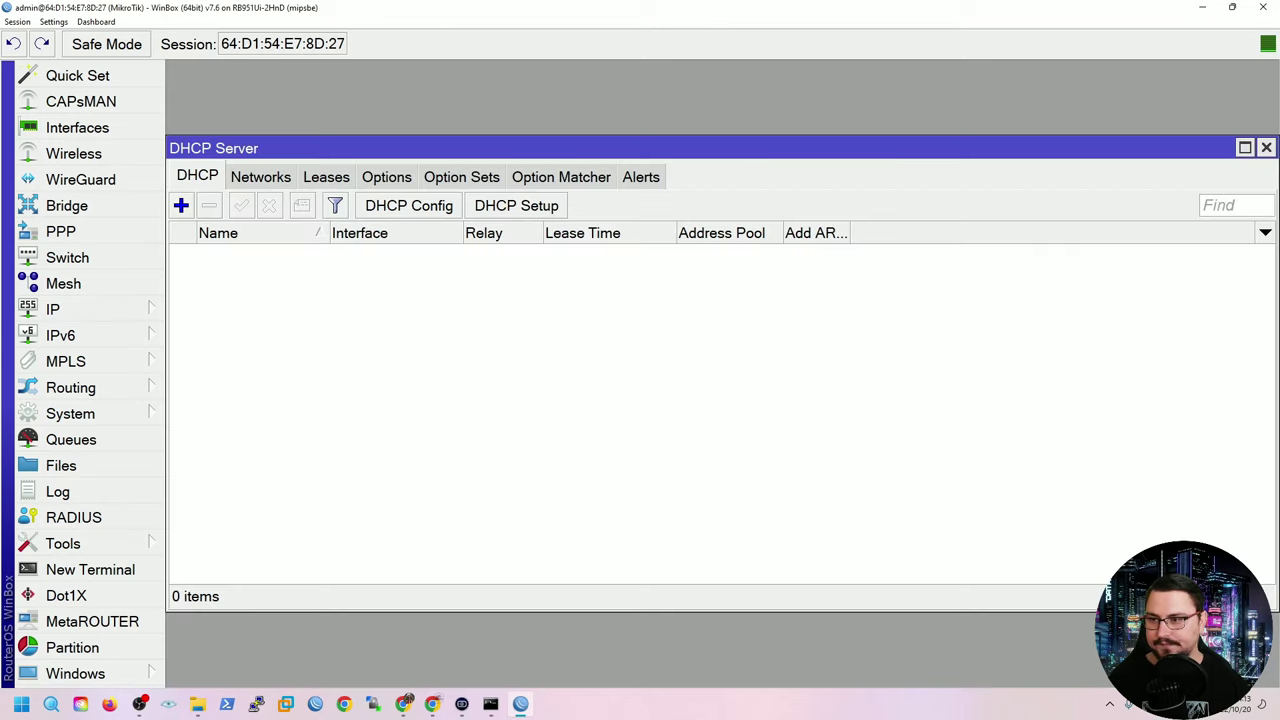
click(1266, 147)
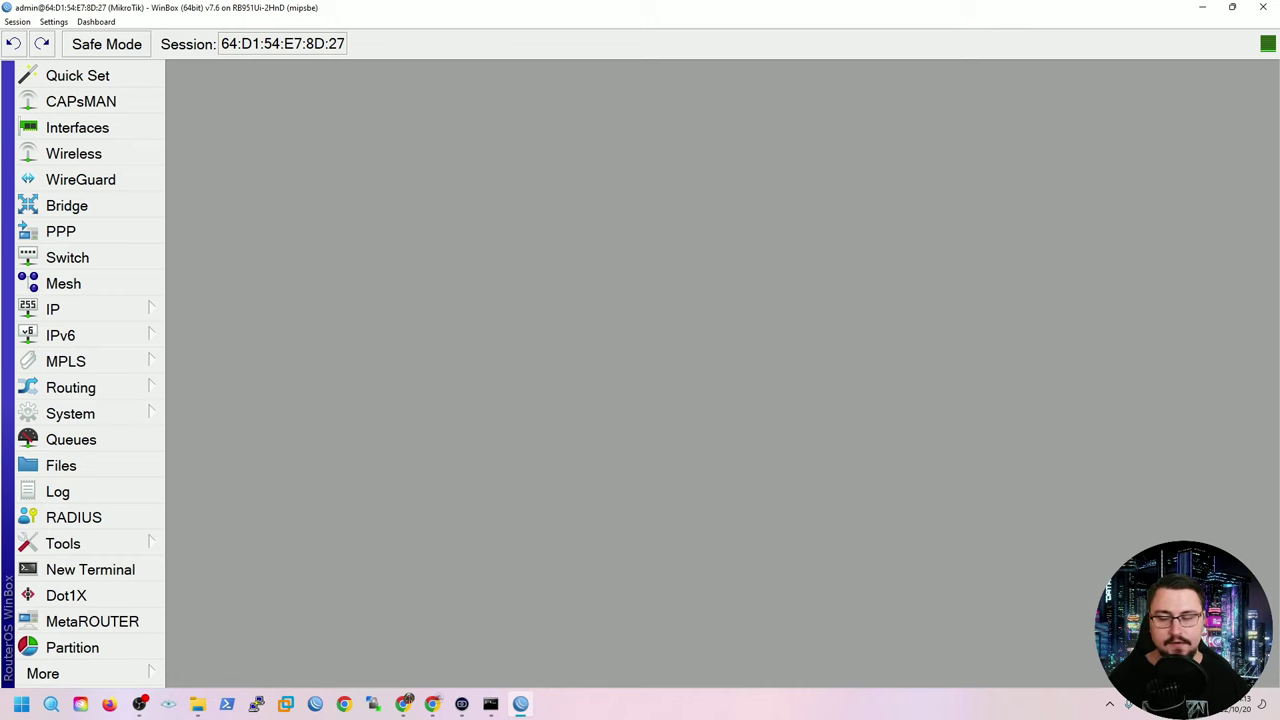
Rename interface ether1 to ether1[INTERNET] in its settings dialog.
click(77, 127)
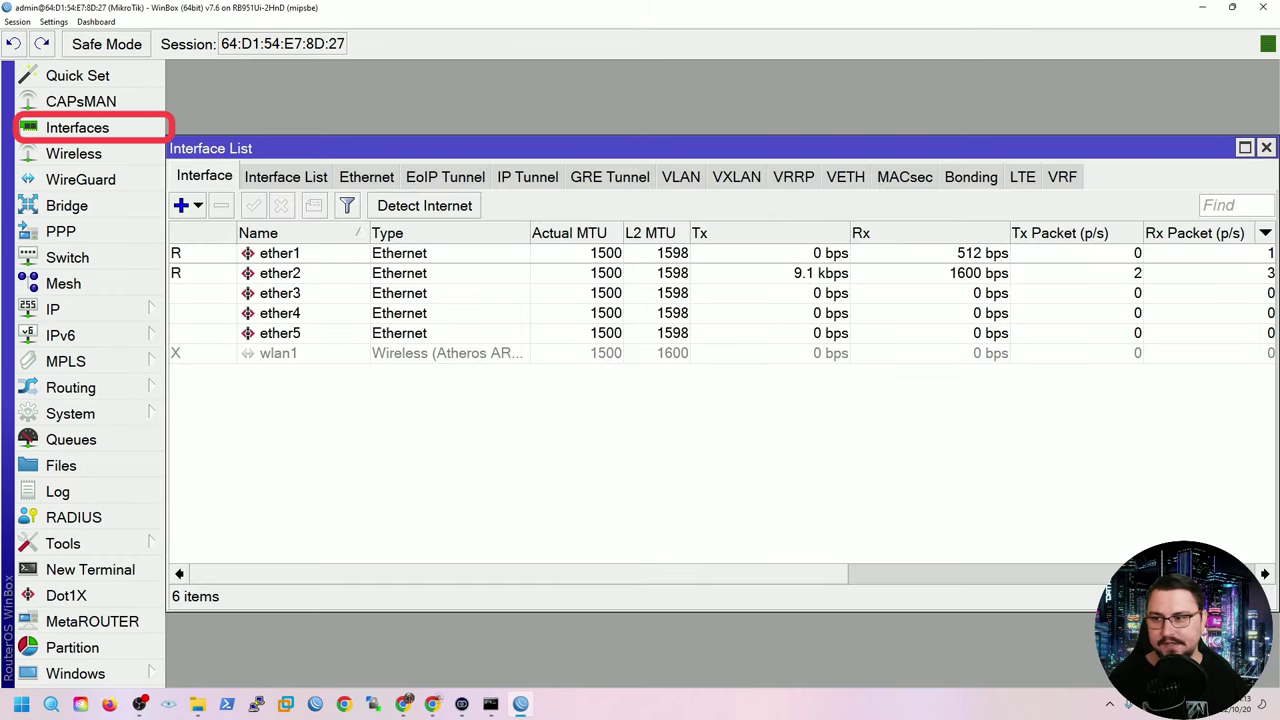
double_click(279, 253)
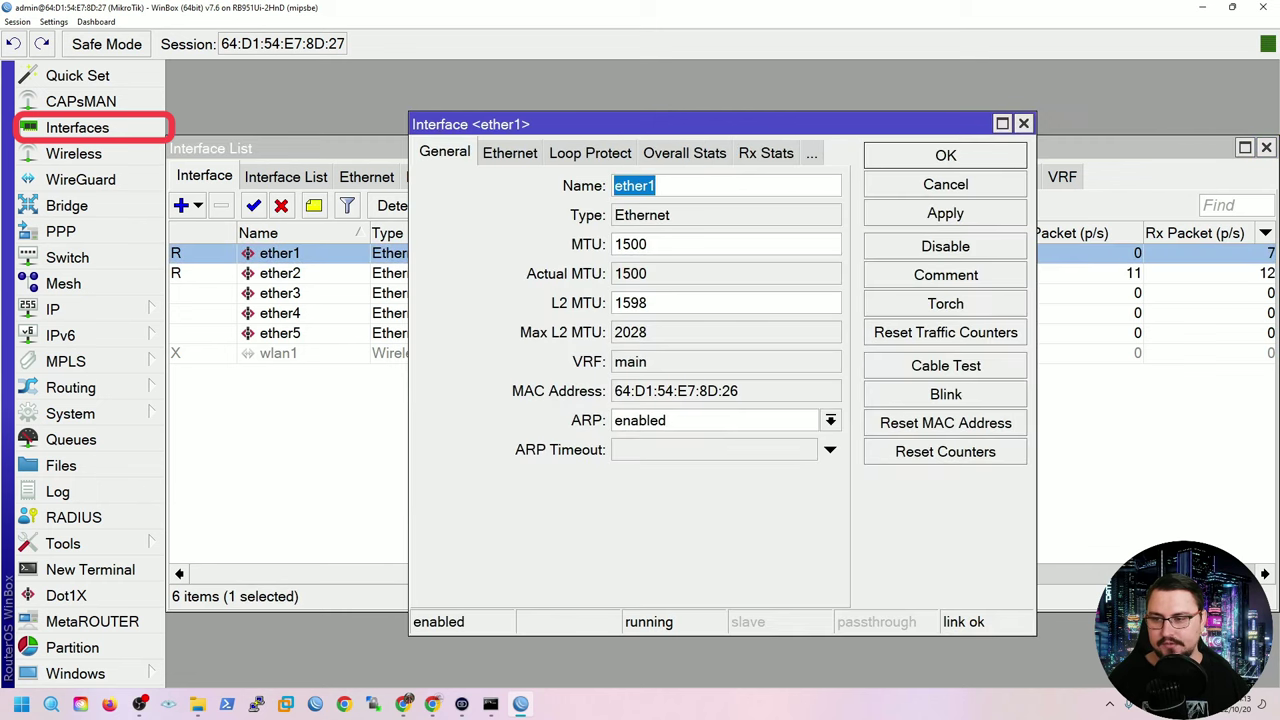
key(Right)
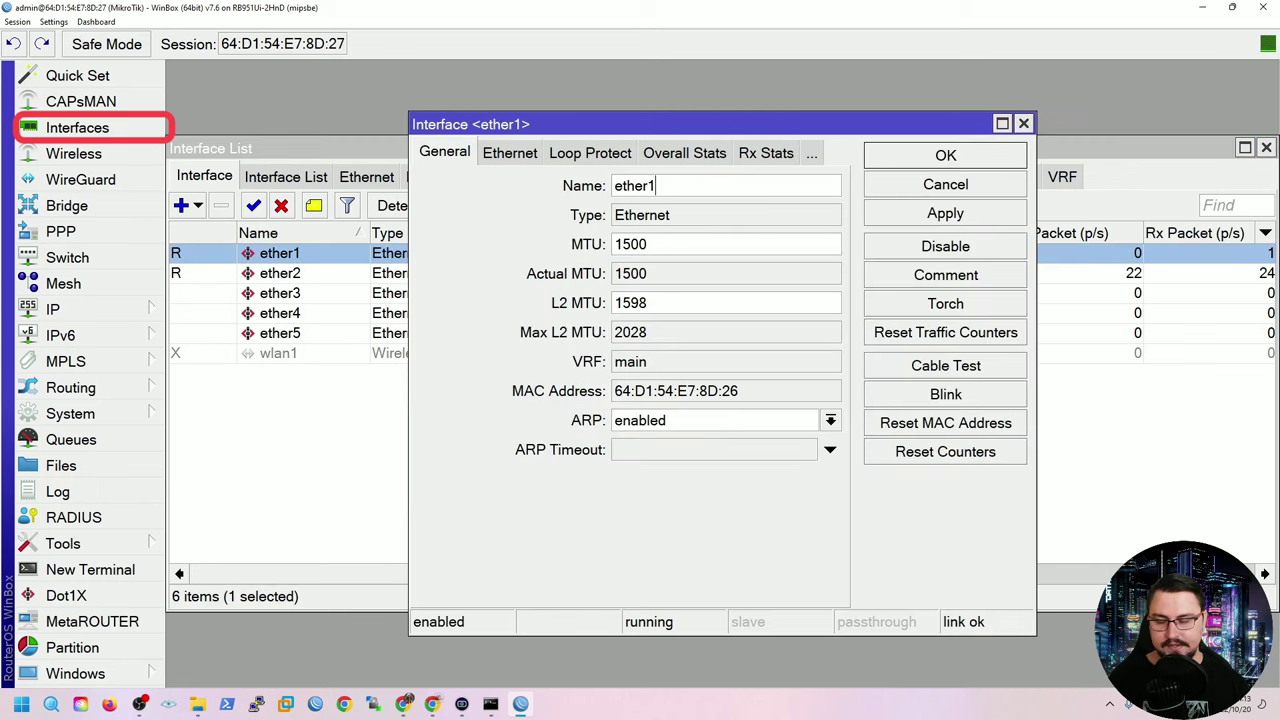
key(Left)
key(Left)
key(Left)
key(Right)
key(Right)
key(Right)
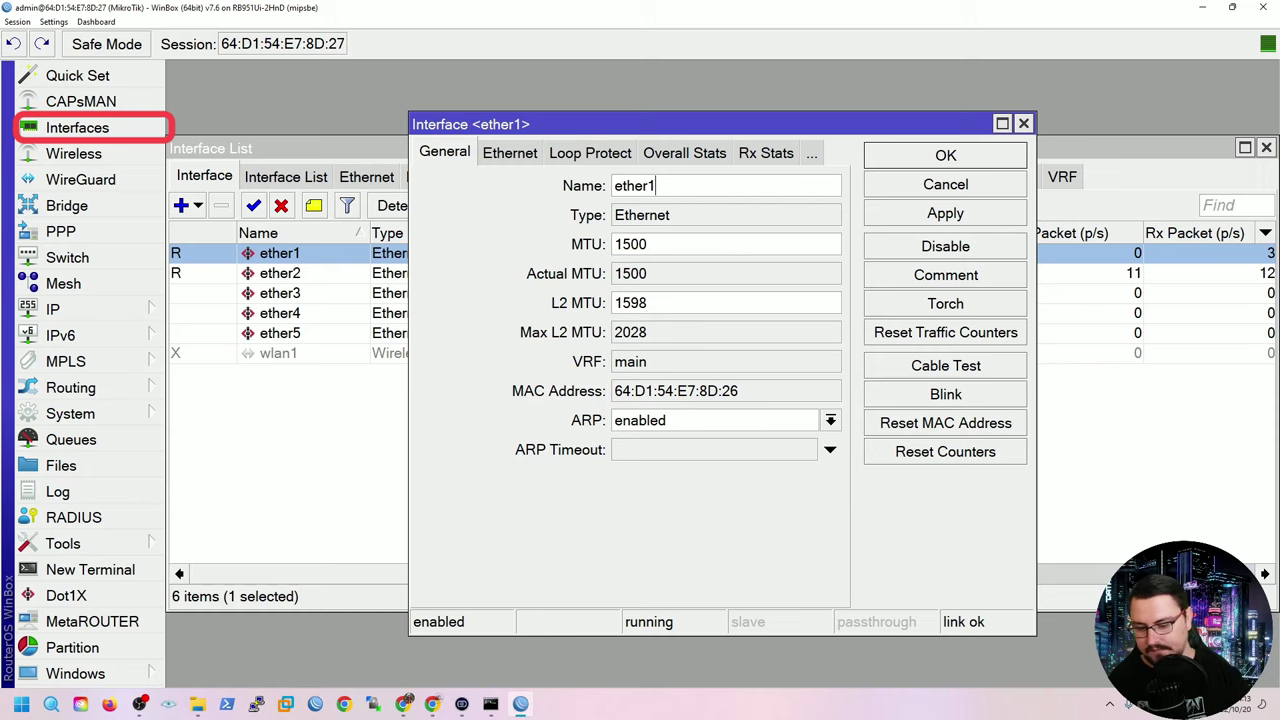
text([]INTERNET)
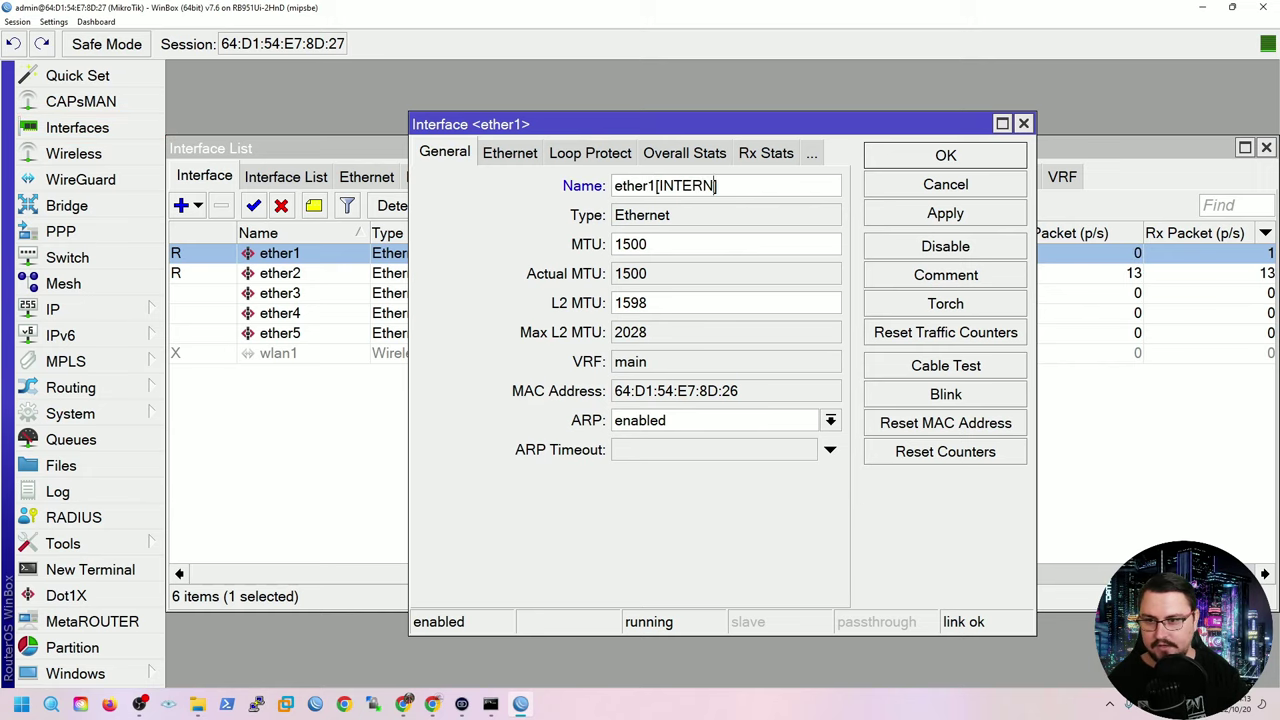
key(Return)
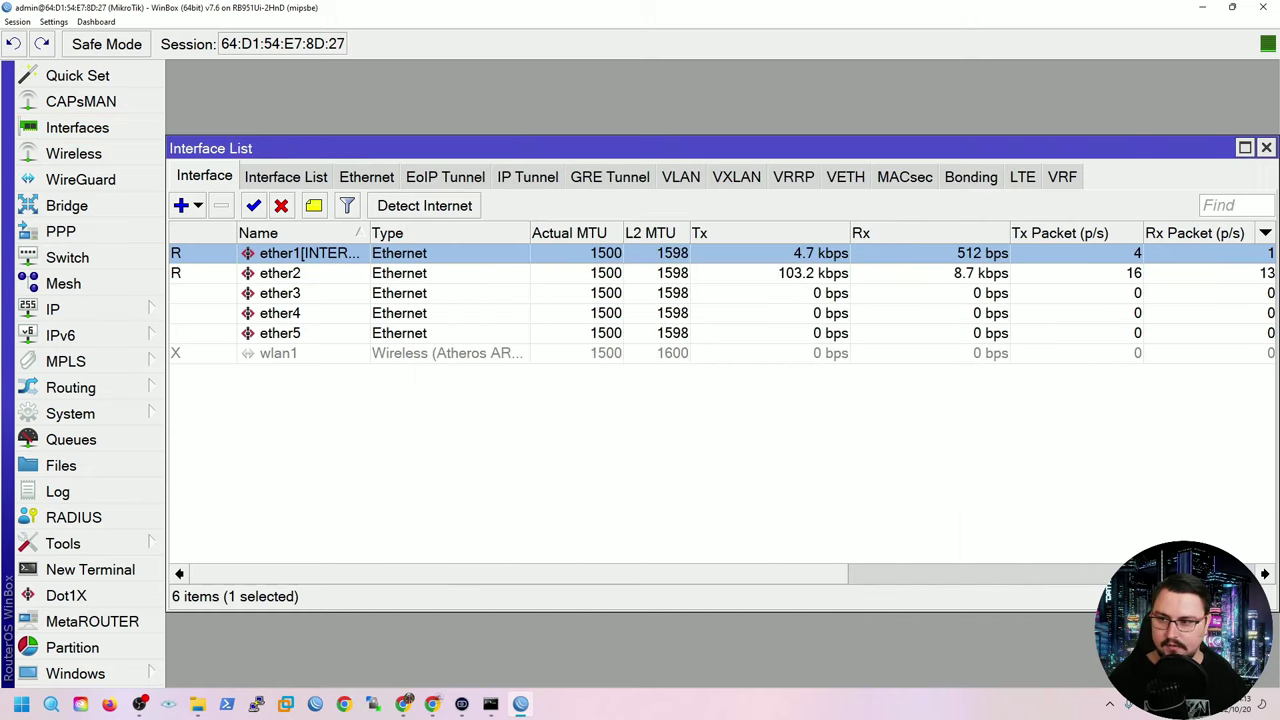
Widen the Name column so the full ether1[INTERNET] name is visible.
click(280, 273)
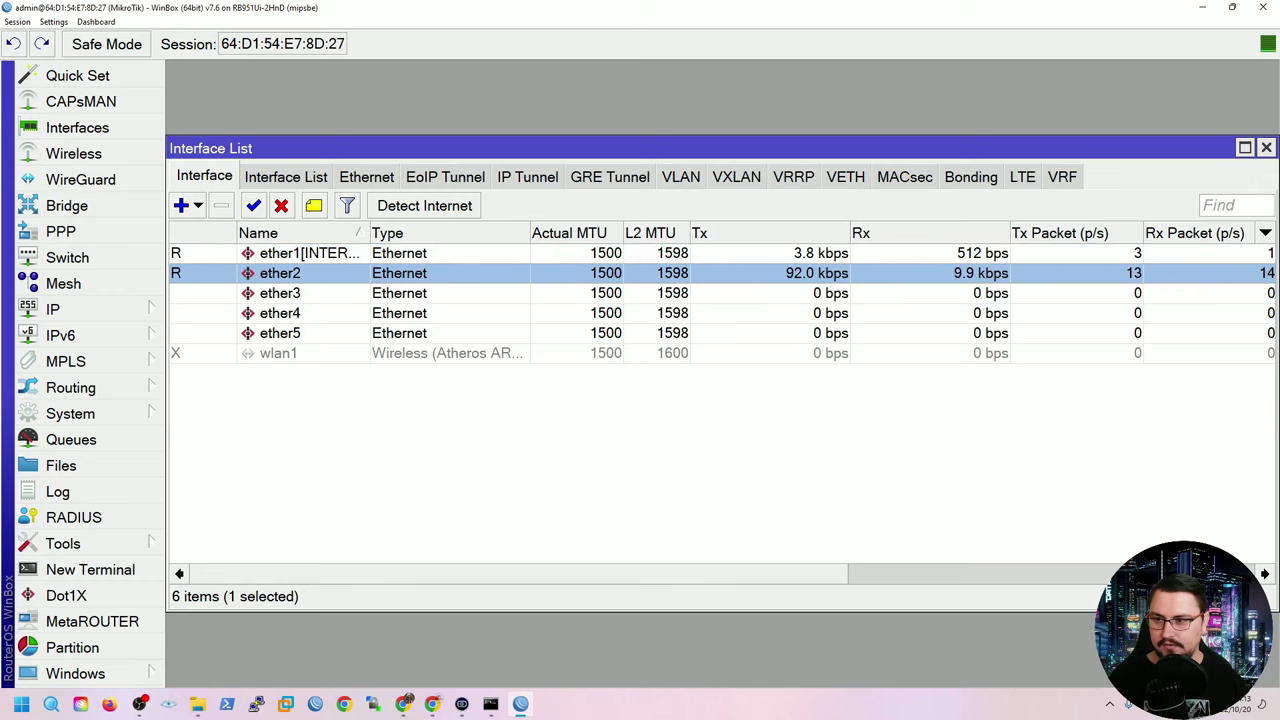
drag(369, 233, 394, 233)
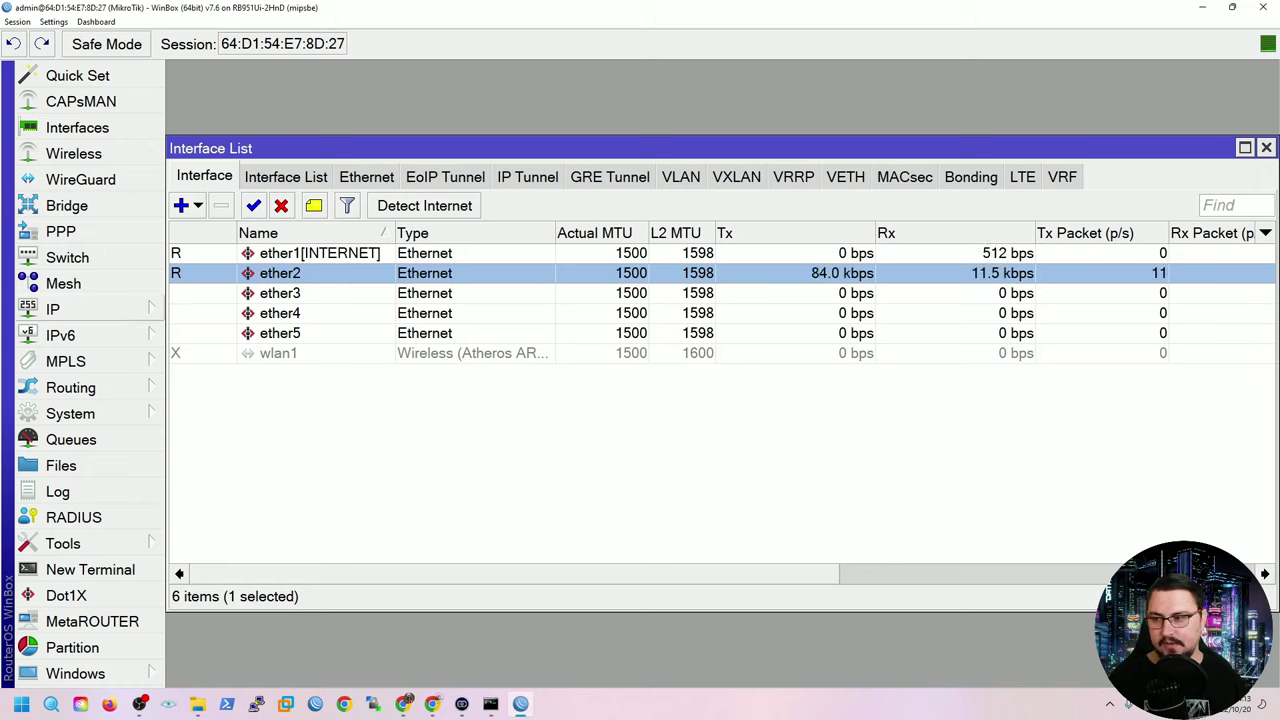
click(310, 253)
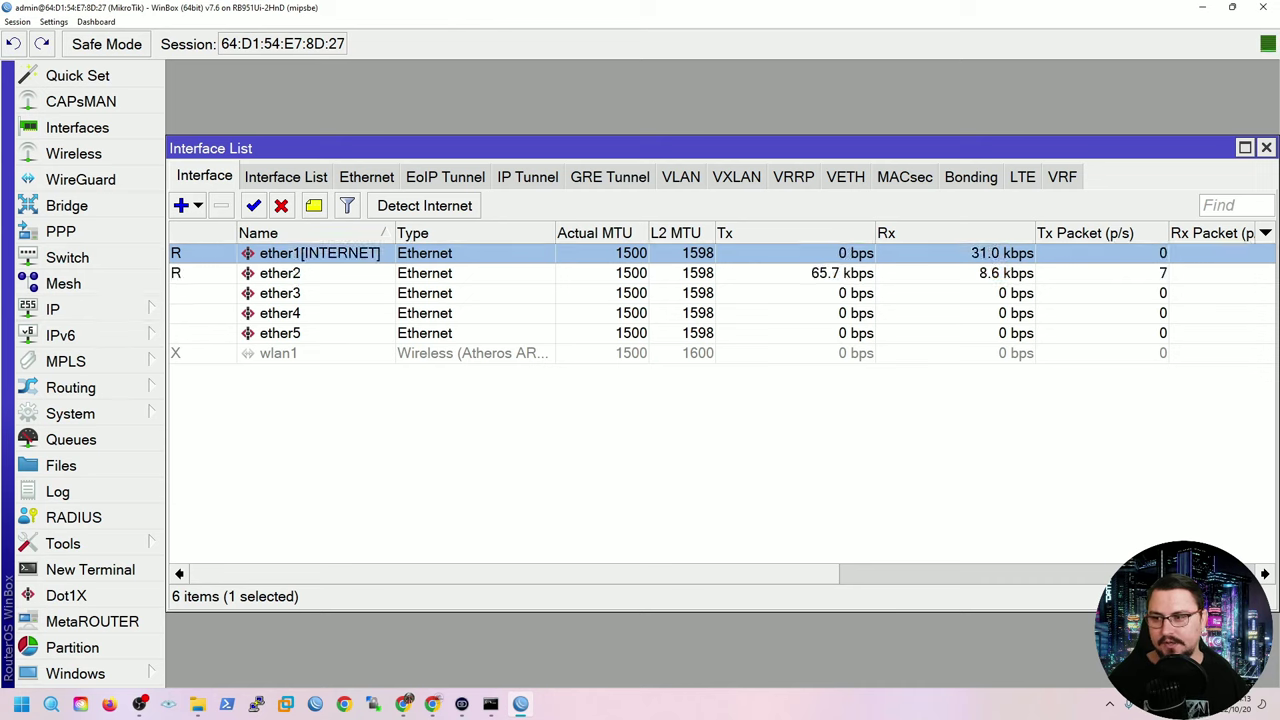
click(60, 309)
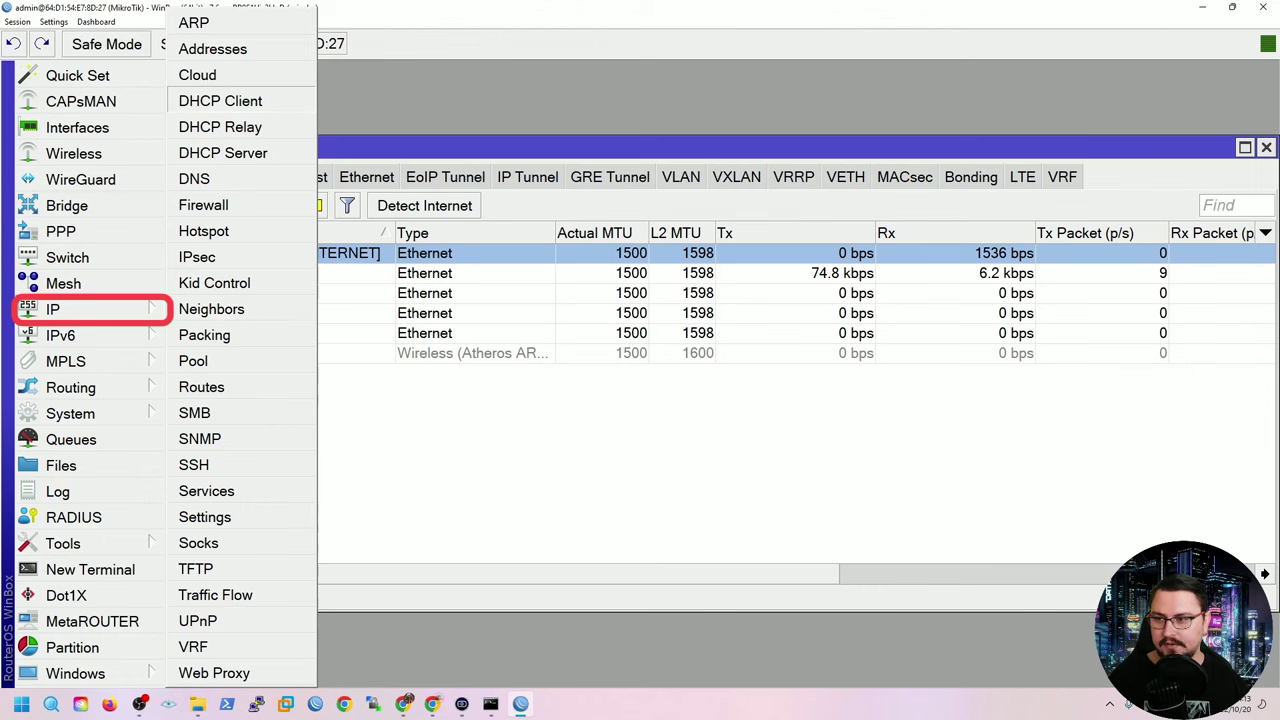
Add a DHCP client on ether1[INTERNET], apply it, and close the DHCP Client window.
click(220, 101)
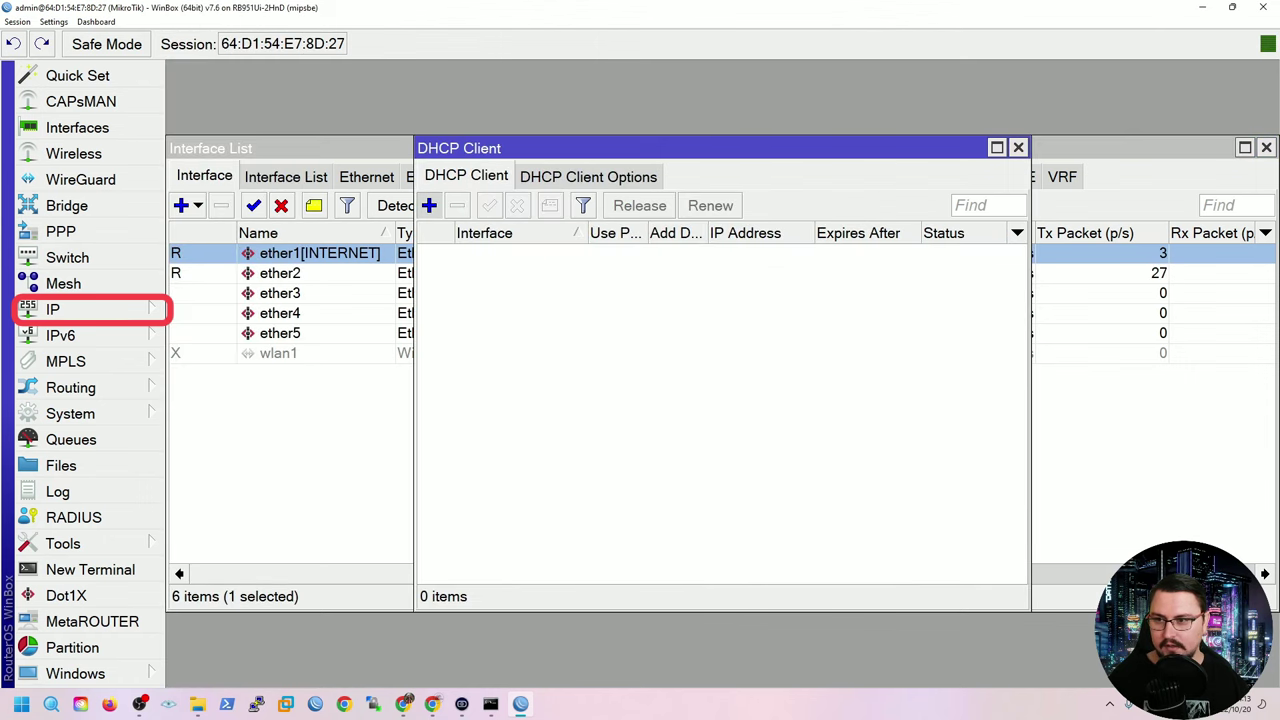
click(429, 205)
key(alt+Down)
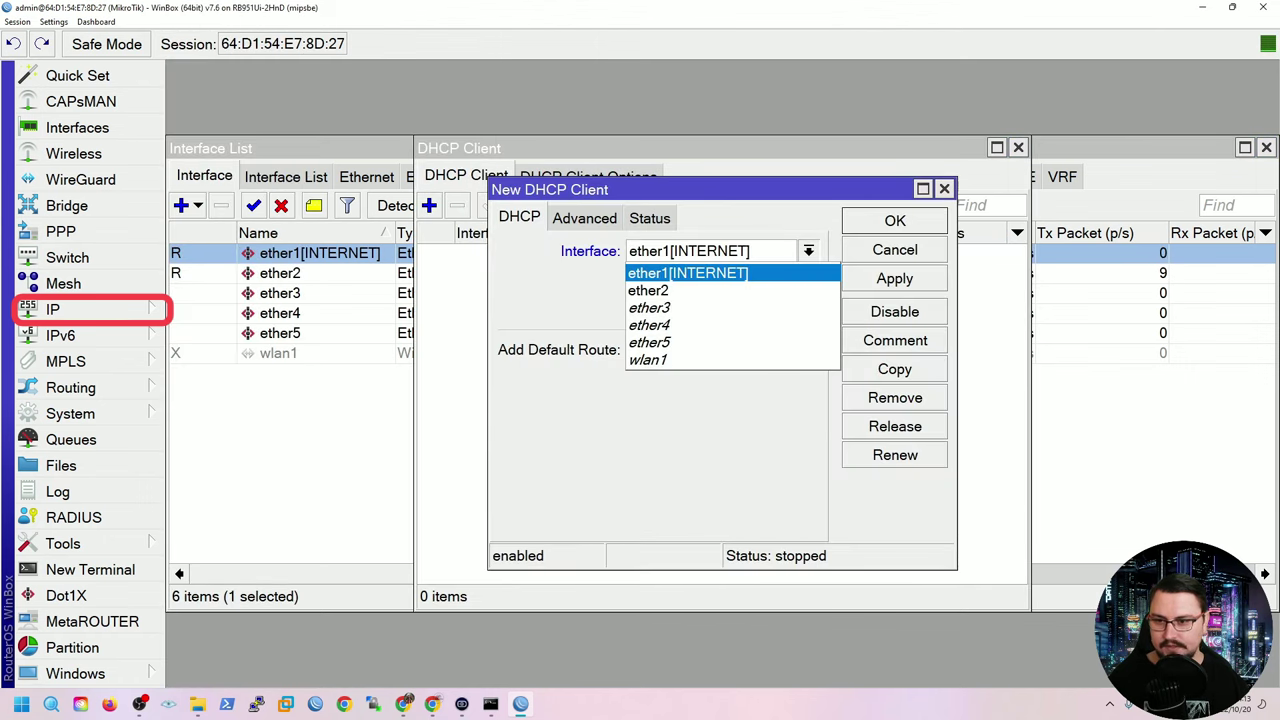
key(Return)
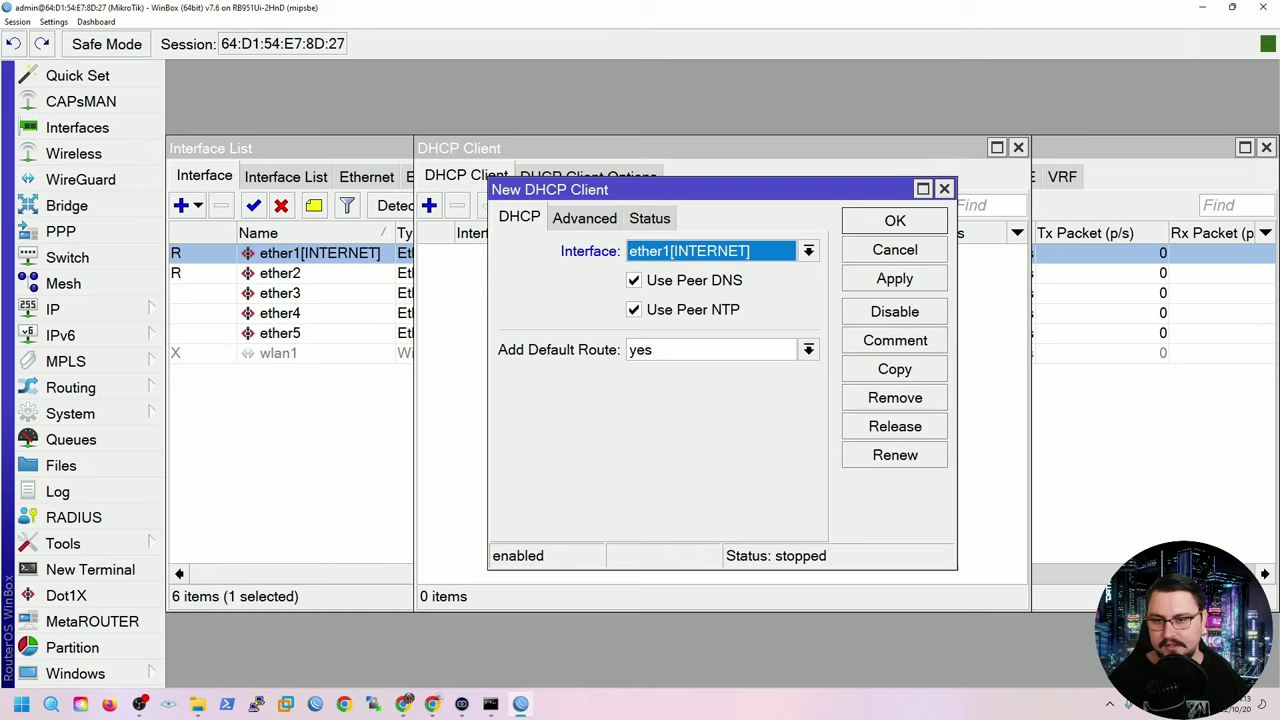
click(895, 278)
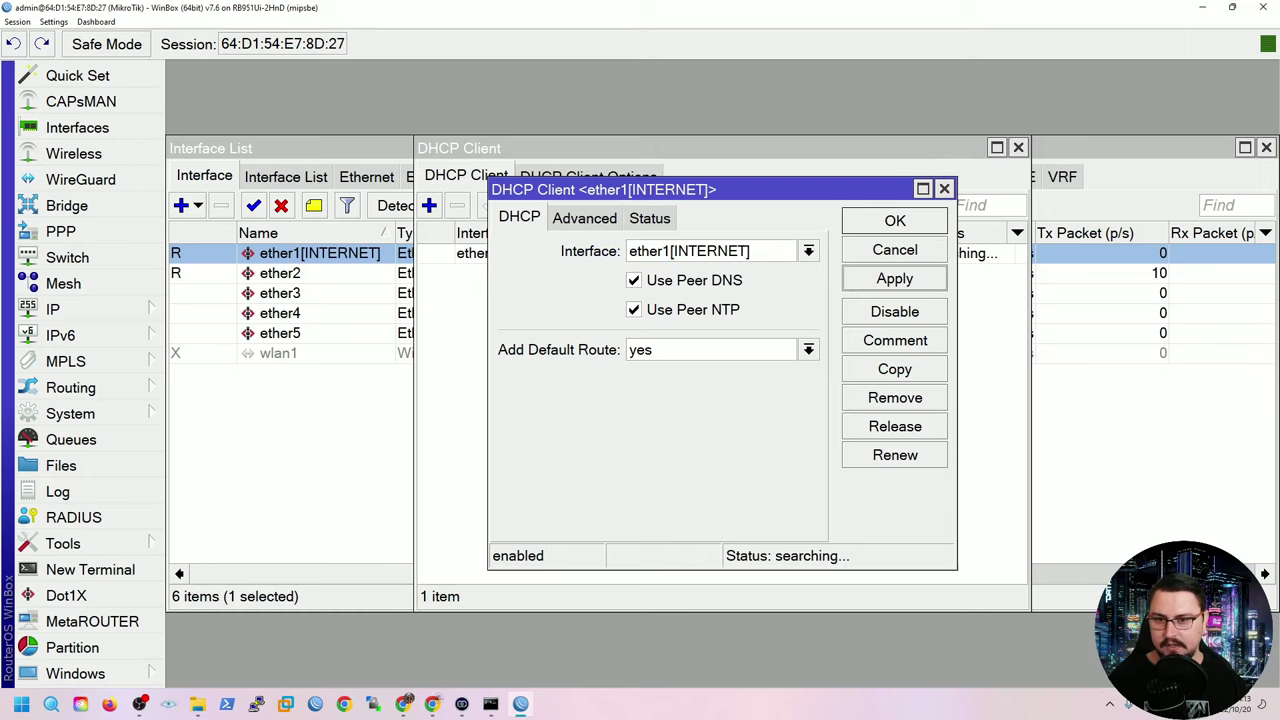
click(895, 220)
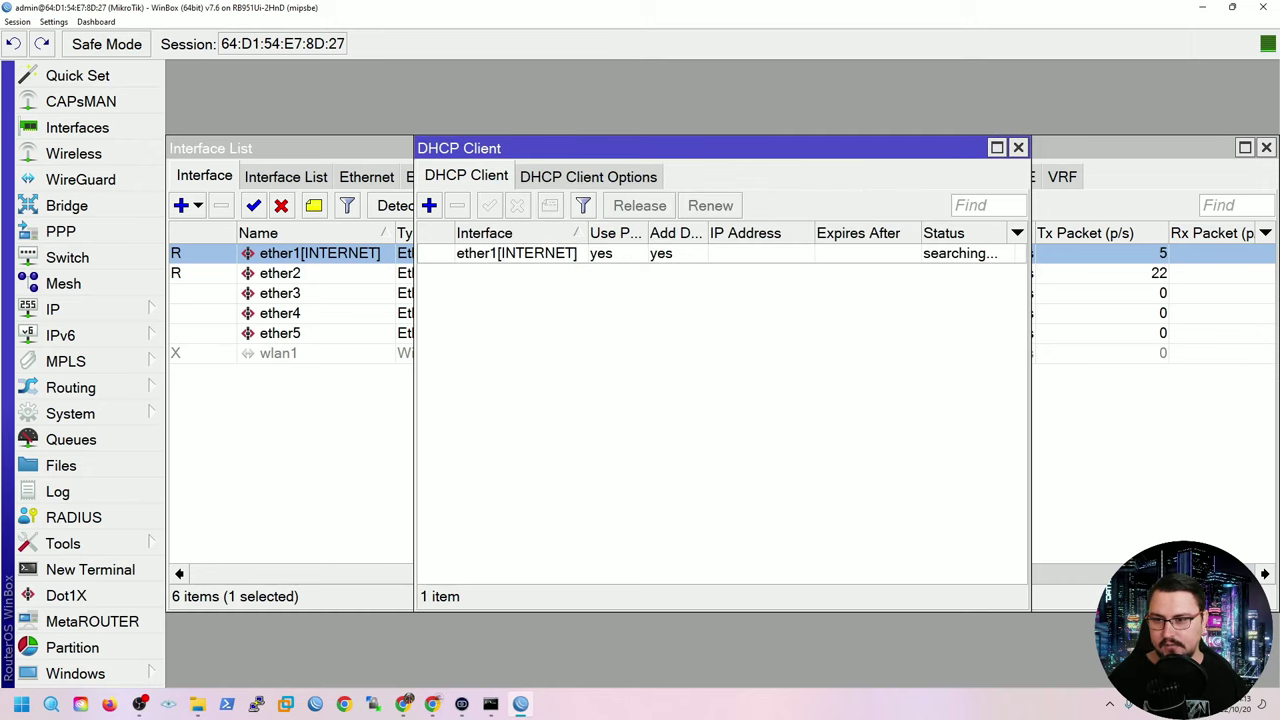
click(516, 253)
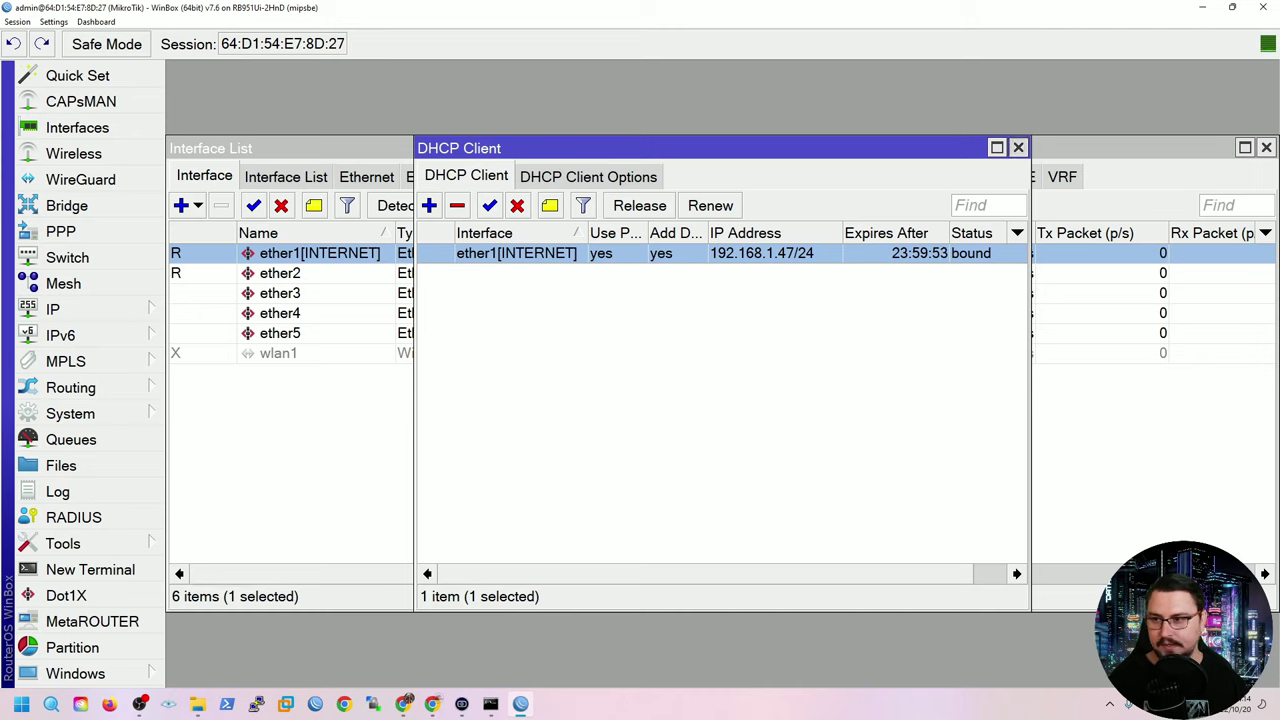
click(1018, 147)
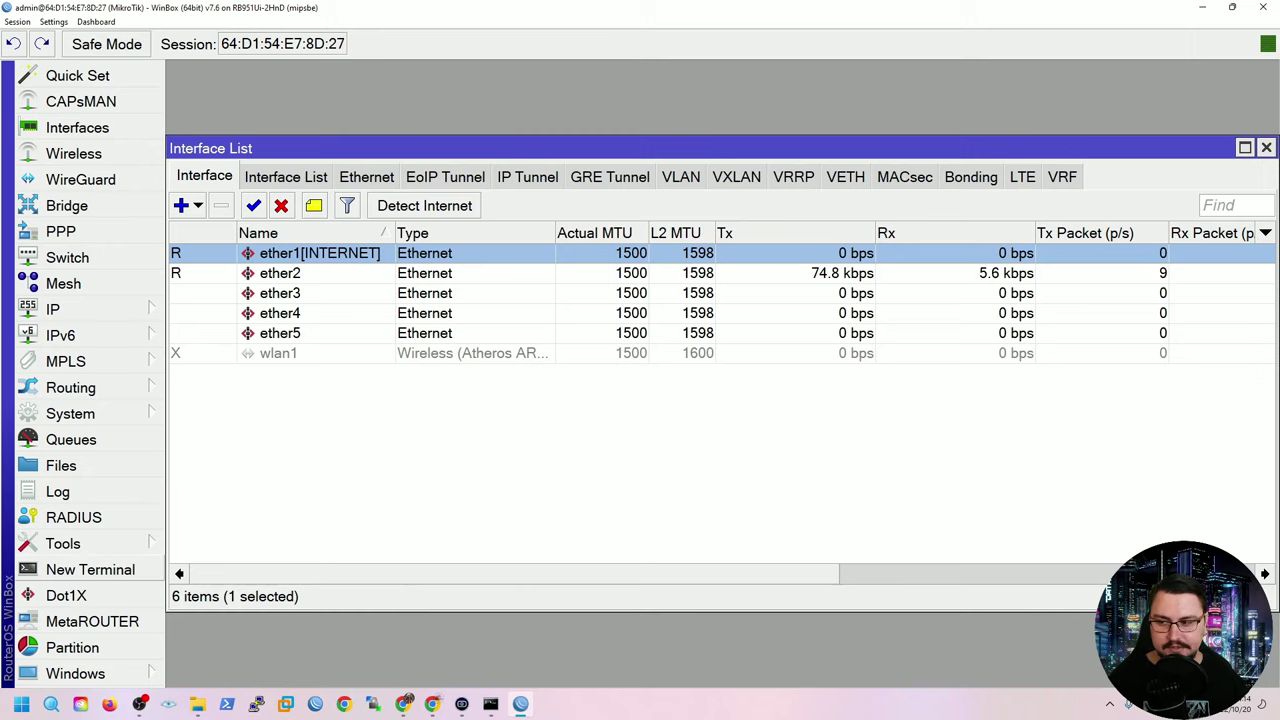
Ping 8.8.8.8 from a new router terminal, stop after four replies, and close it.
click(90, 569)
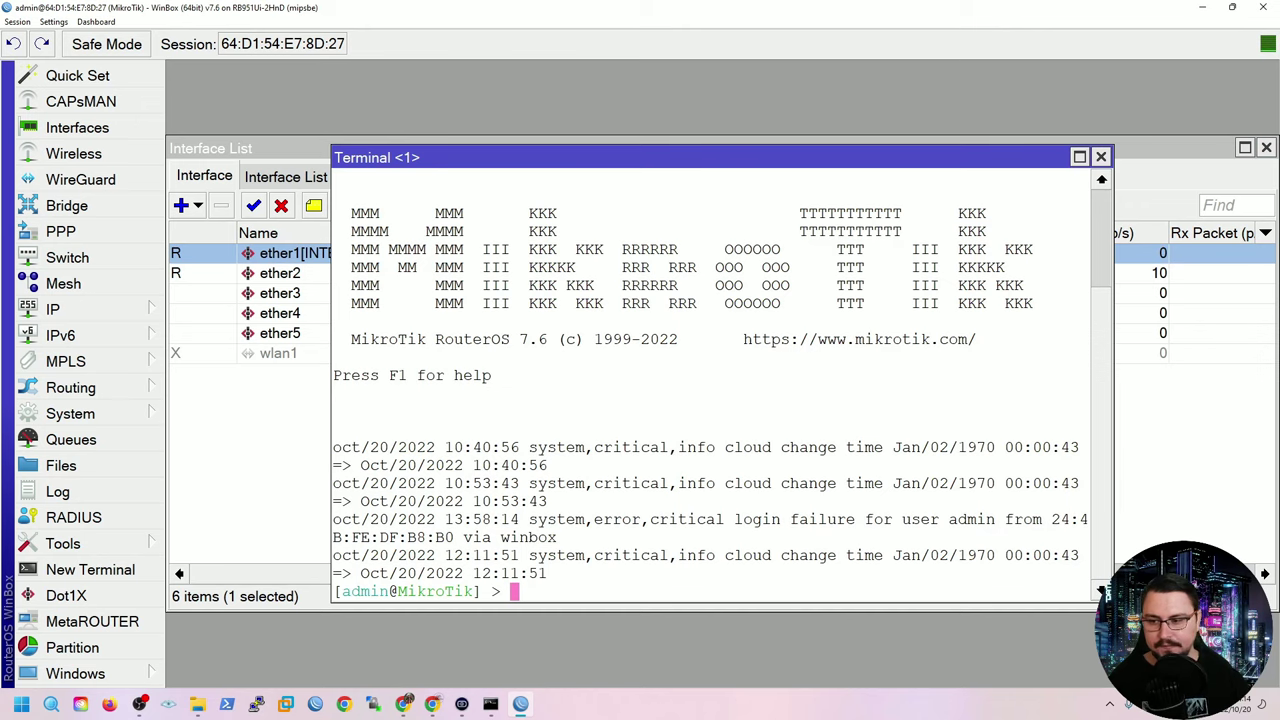
text(ping )
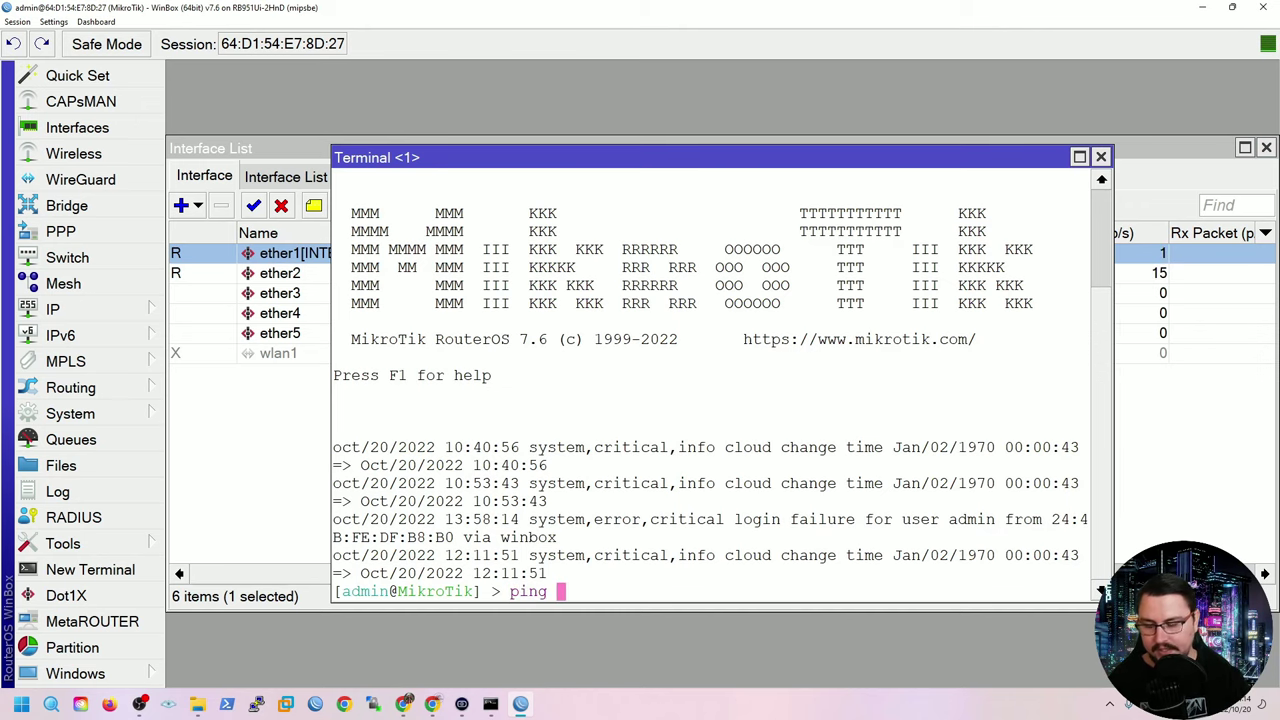
text(8.8.8.8)
key(Return)
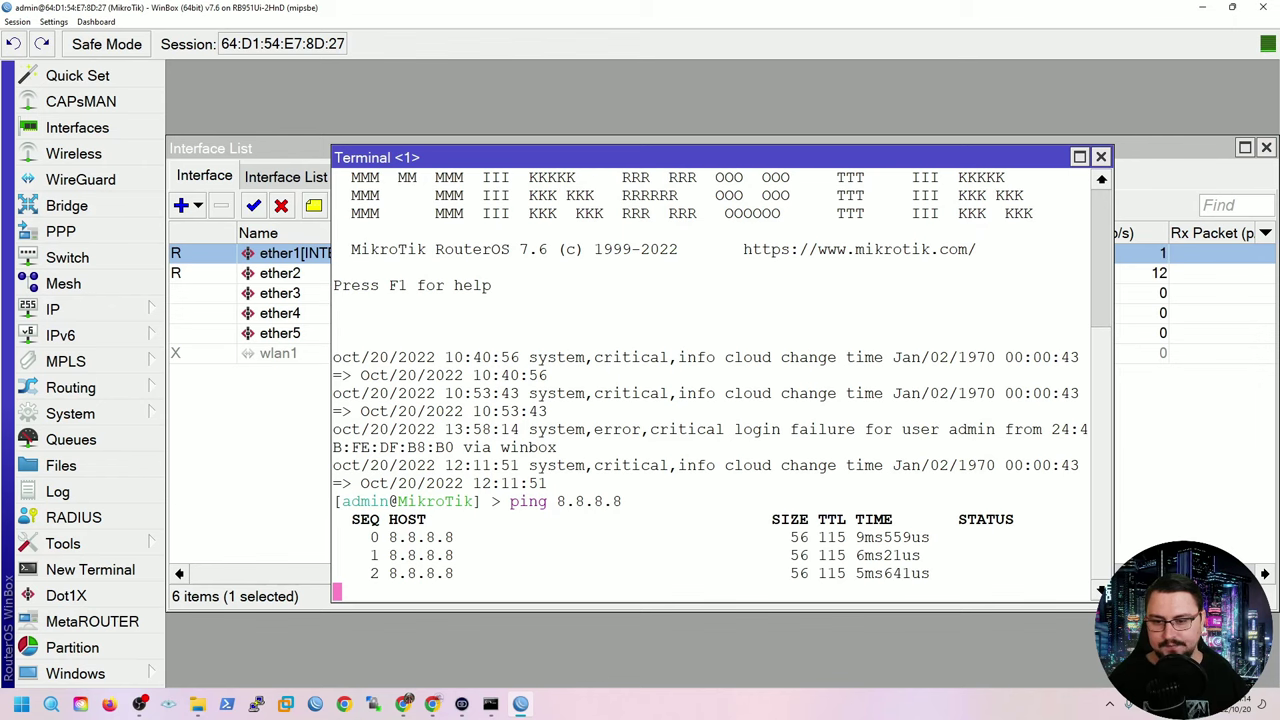
key(ctrl+c)
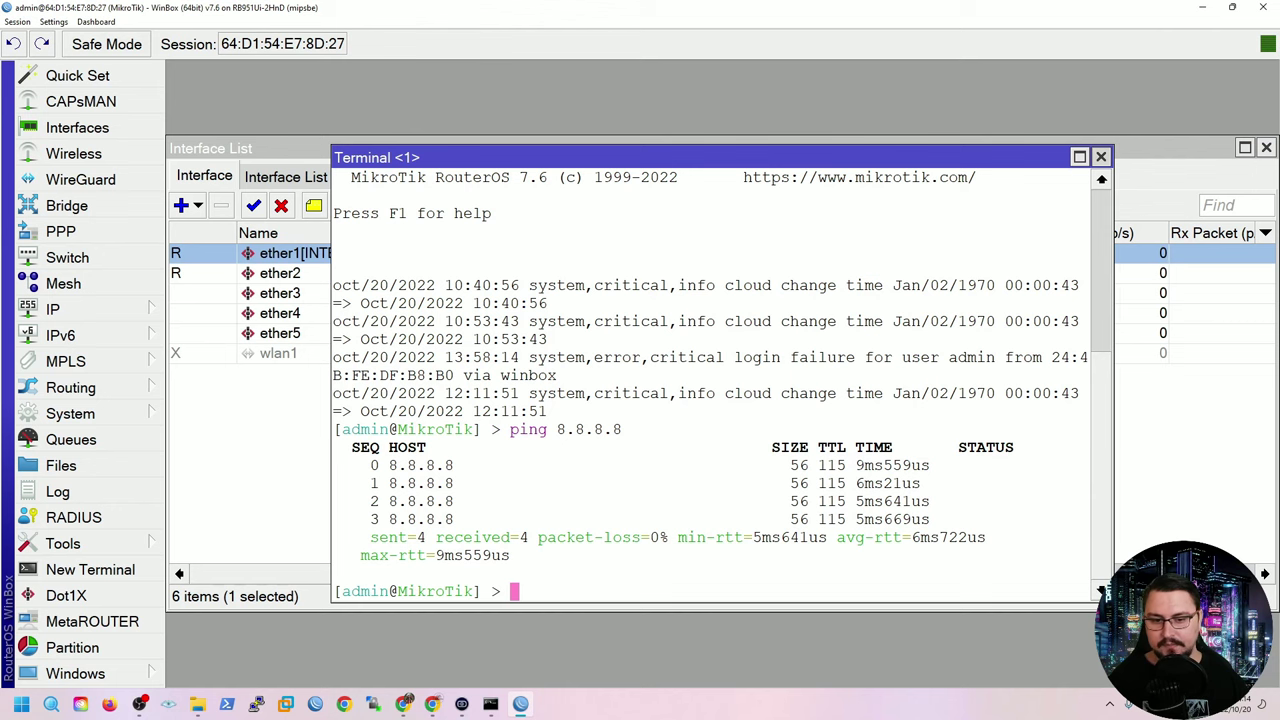
key(ctrl+d)
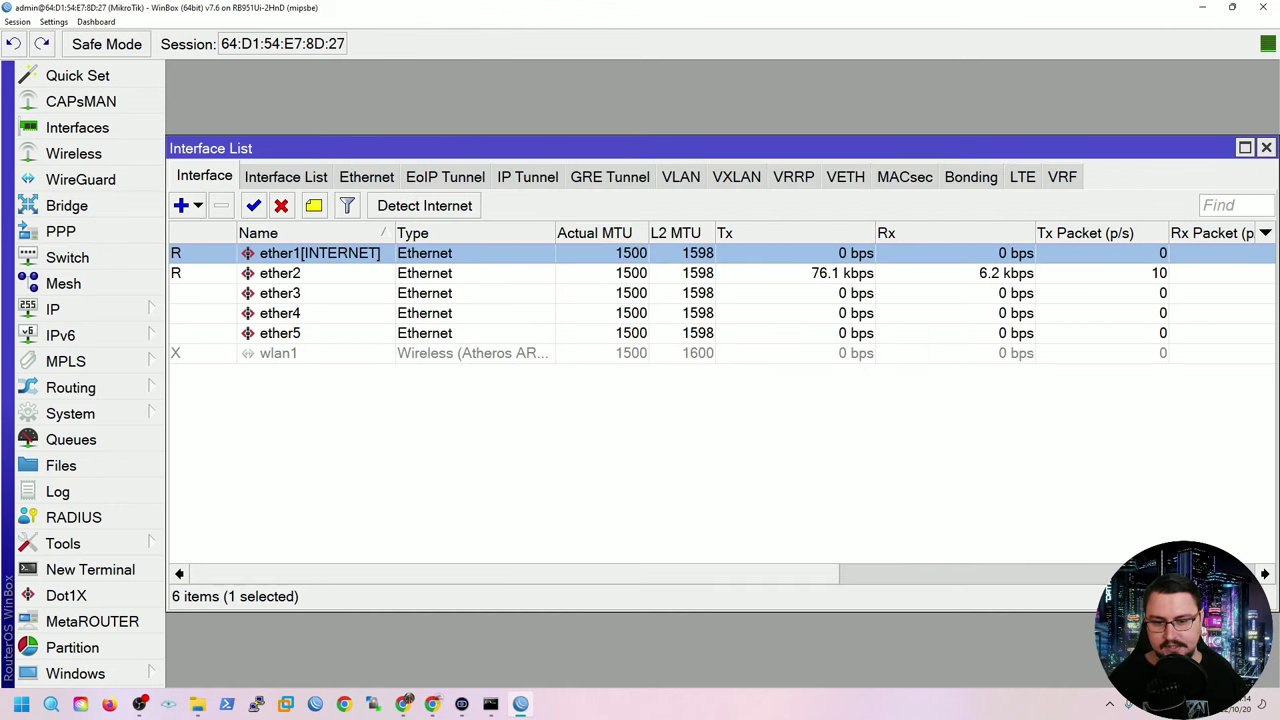
Restart the continuous ping 8.8.8.8 -t in the PC's Command Prompt.
key(alt+Tab)
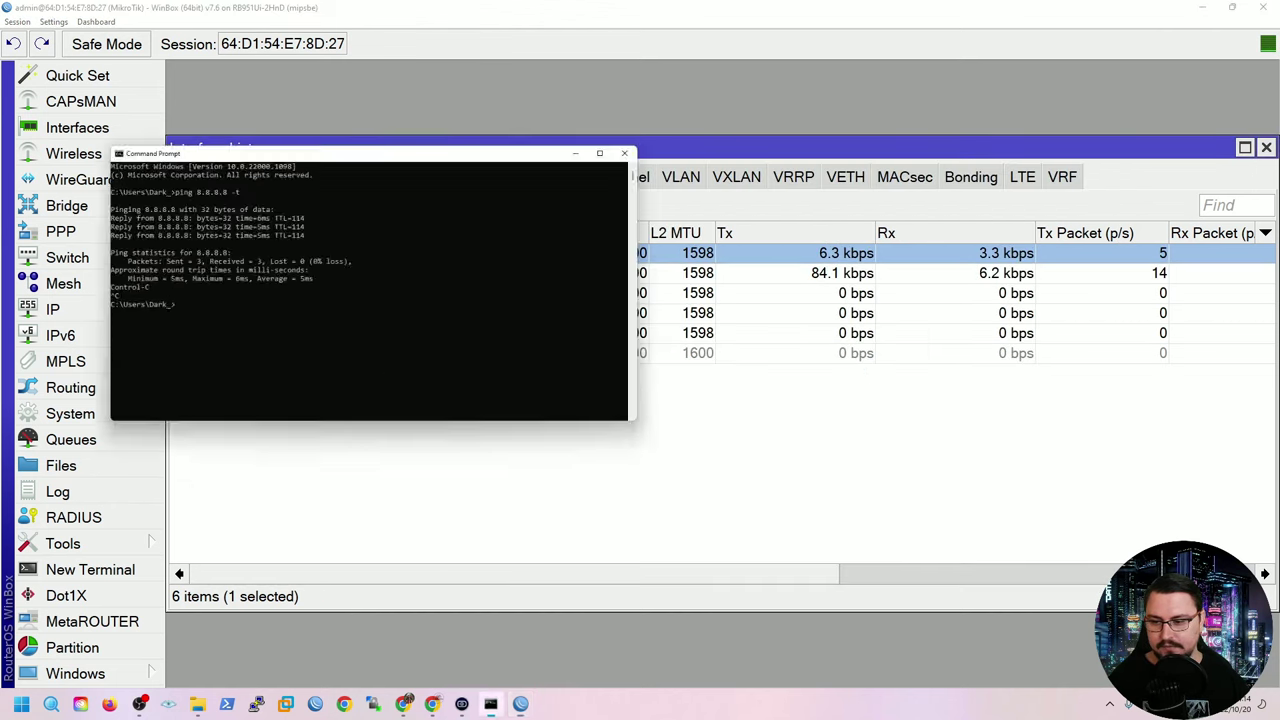
key(Up)
key(Return)
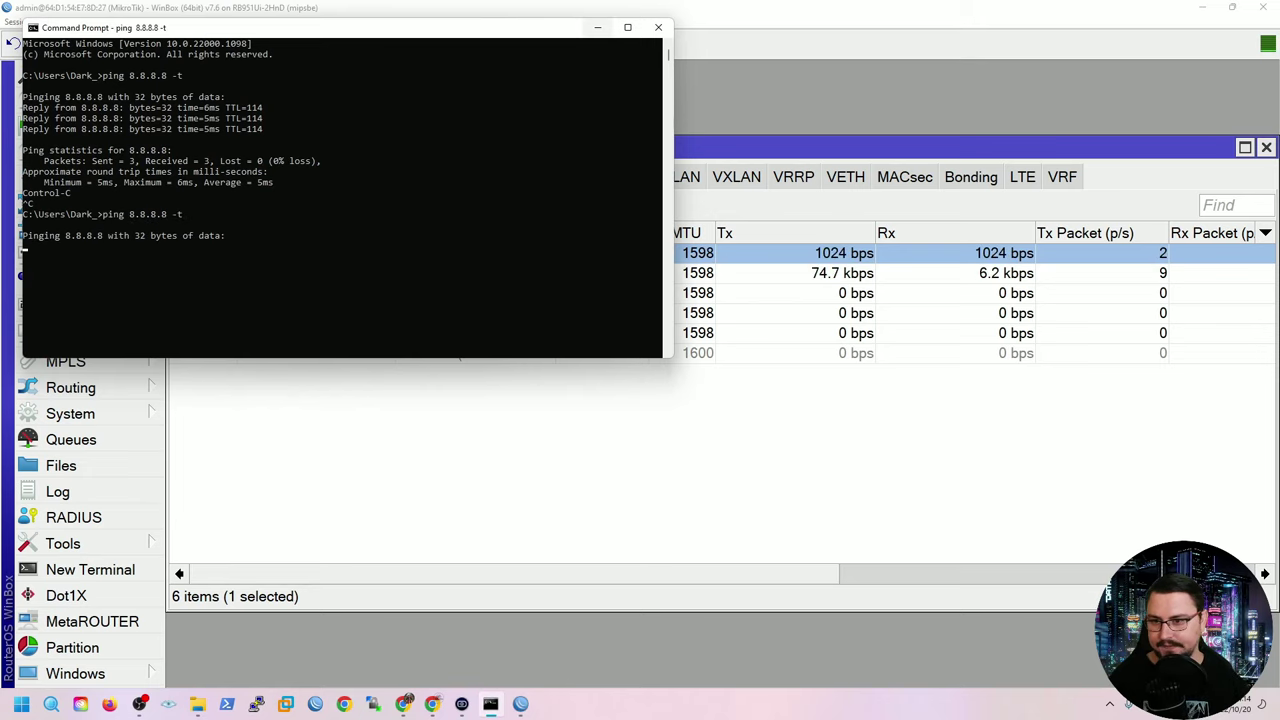
click(800, 333)
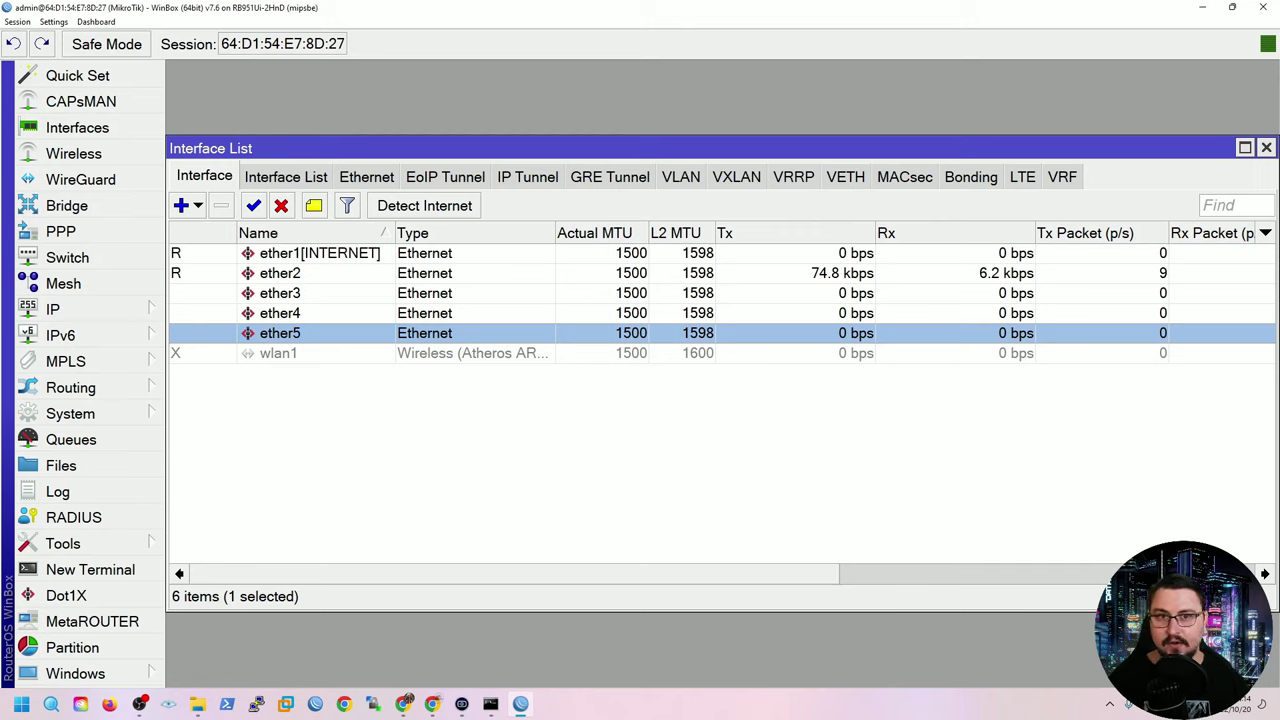
Add a bridge named LAN, apply and confirm it, then view its empty Ports tab.
click(800, 353)
click(800, 450)
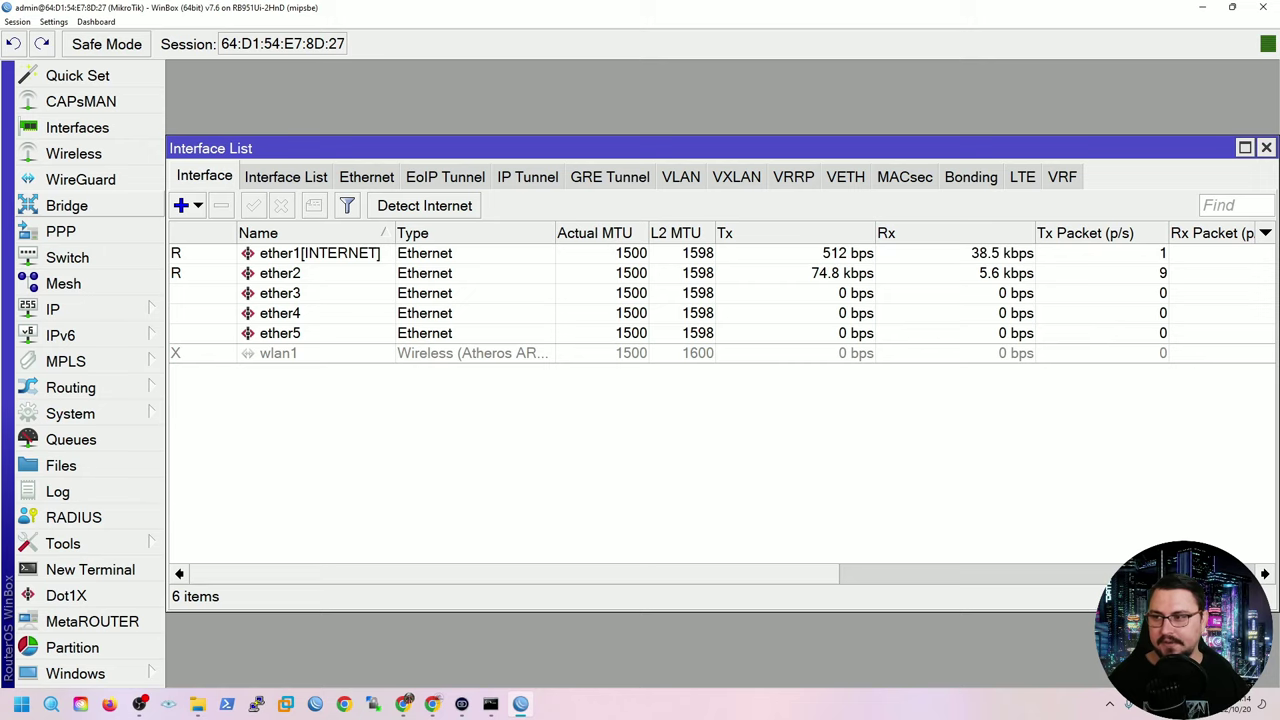
click(66, 205)
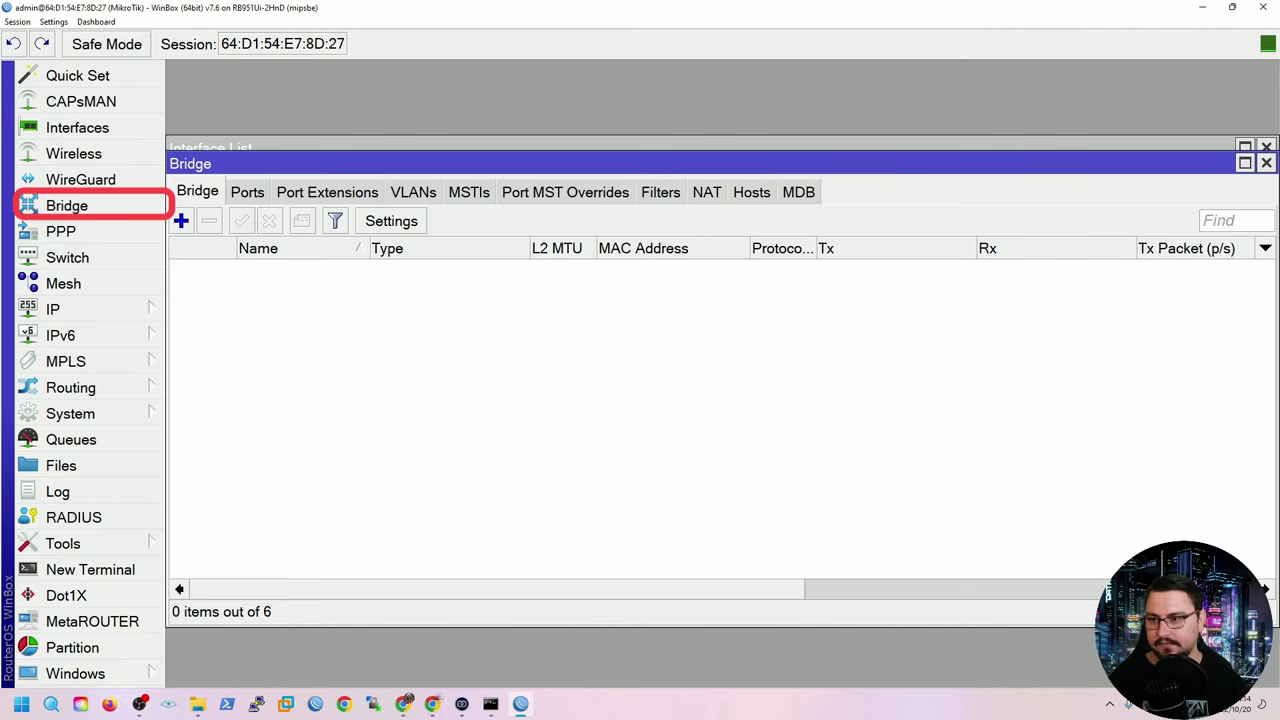
click(181, 221)
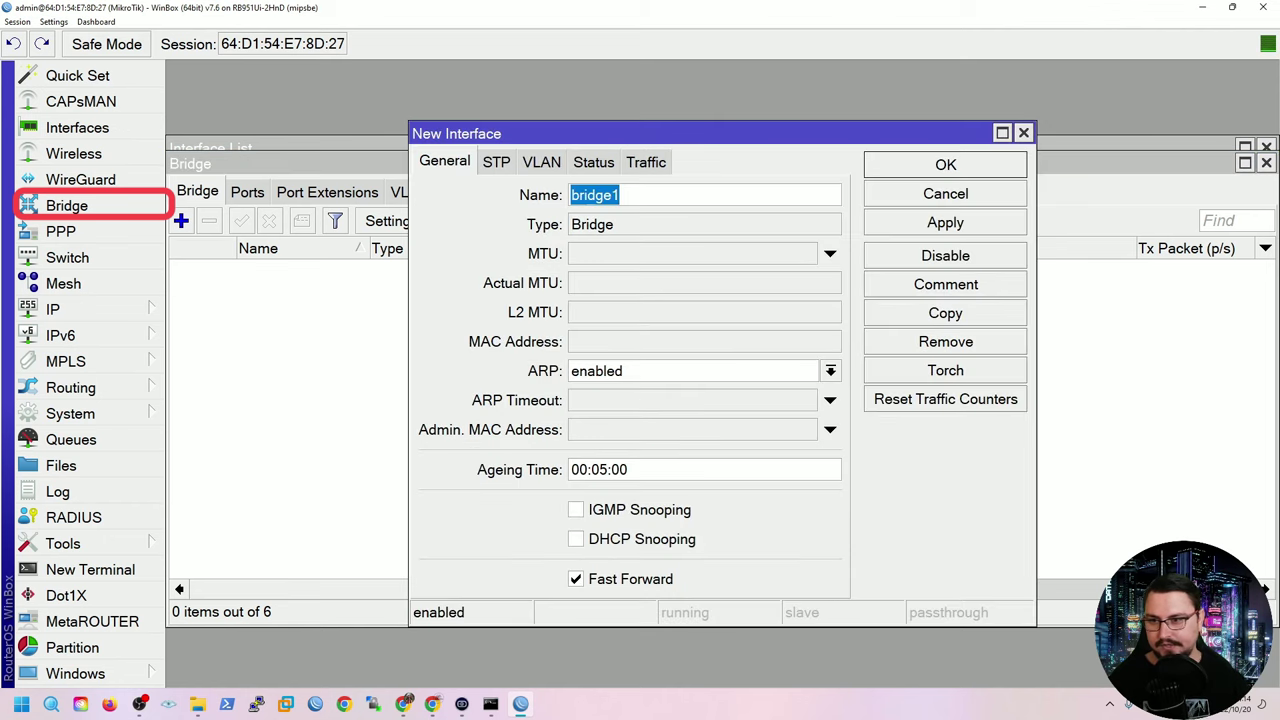
text(LAN)
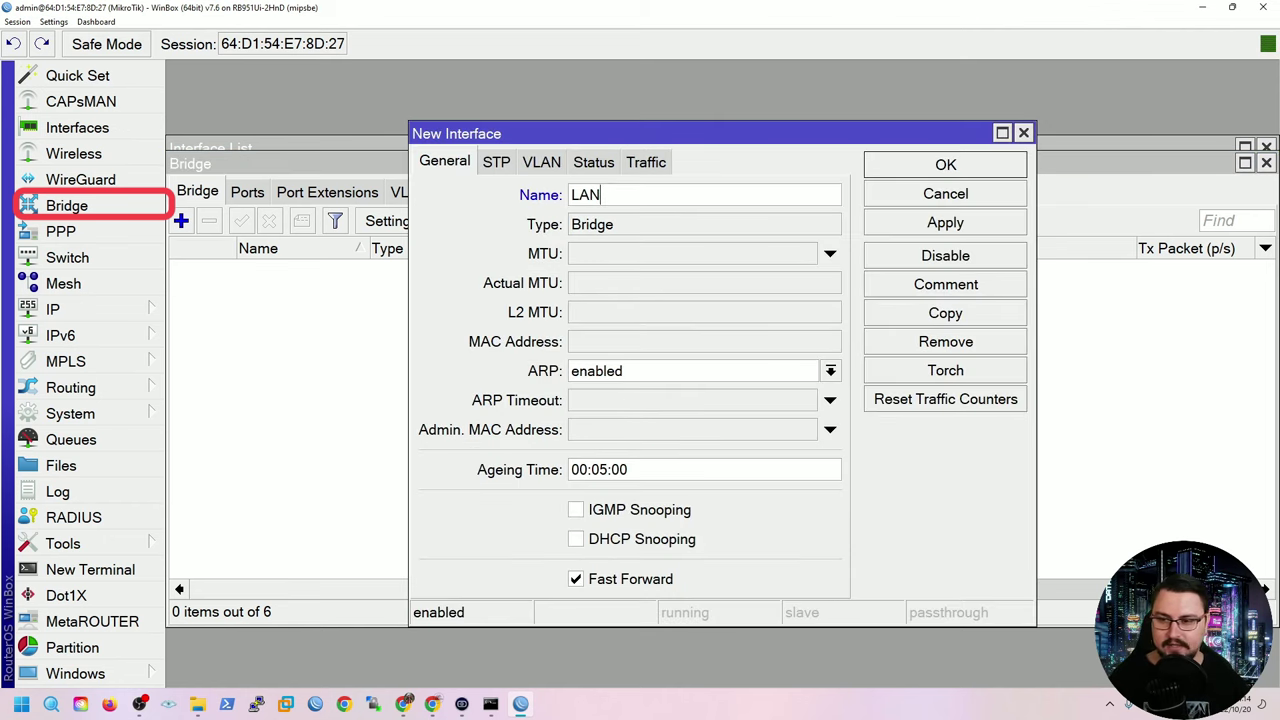
click(945, 222)
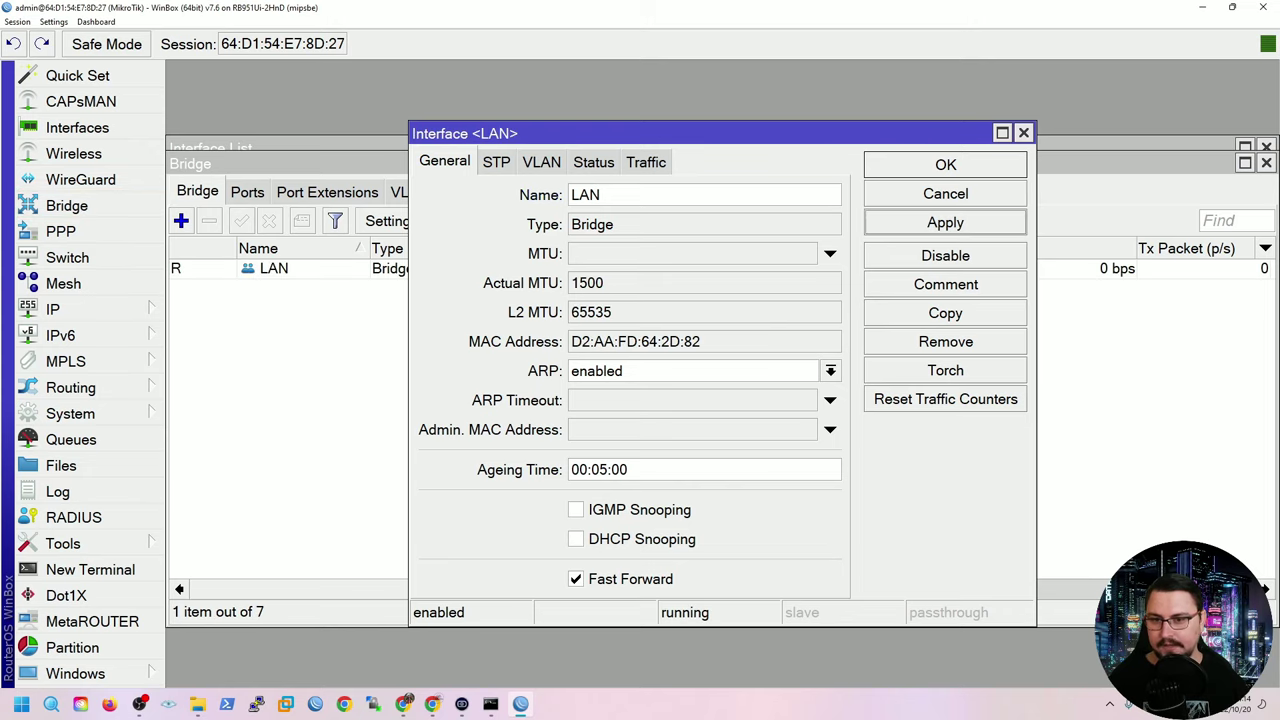
key(Return)
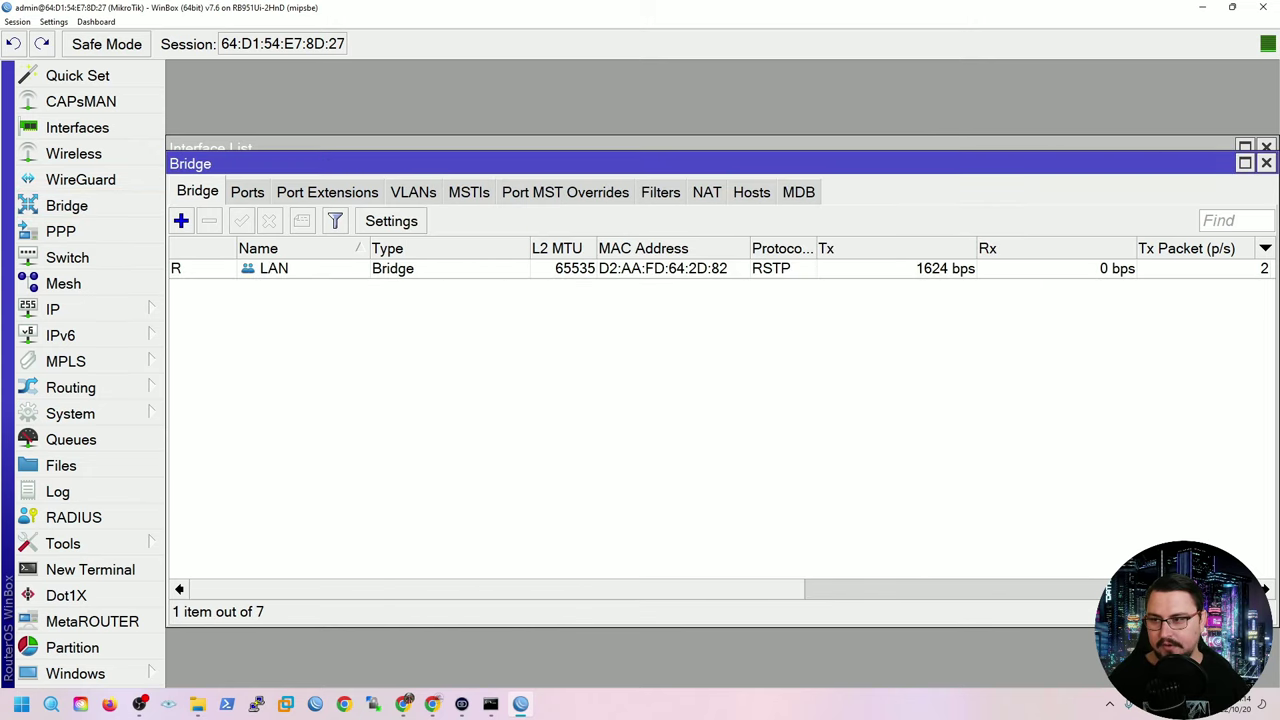
click(247, 192)
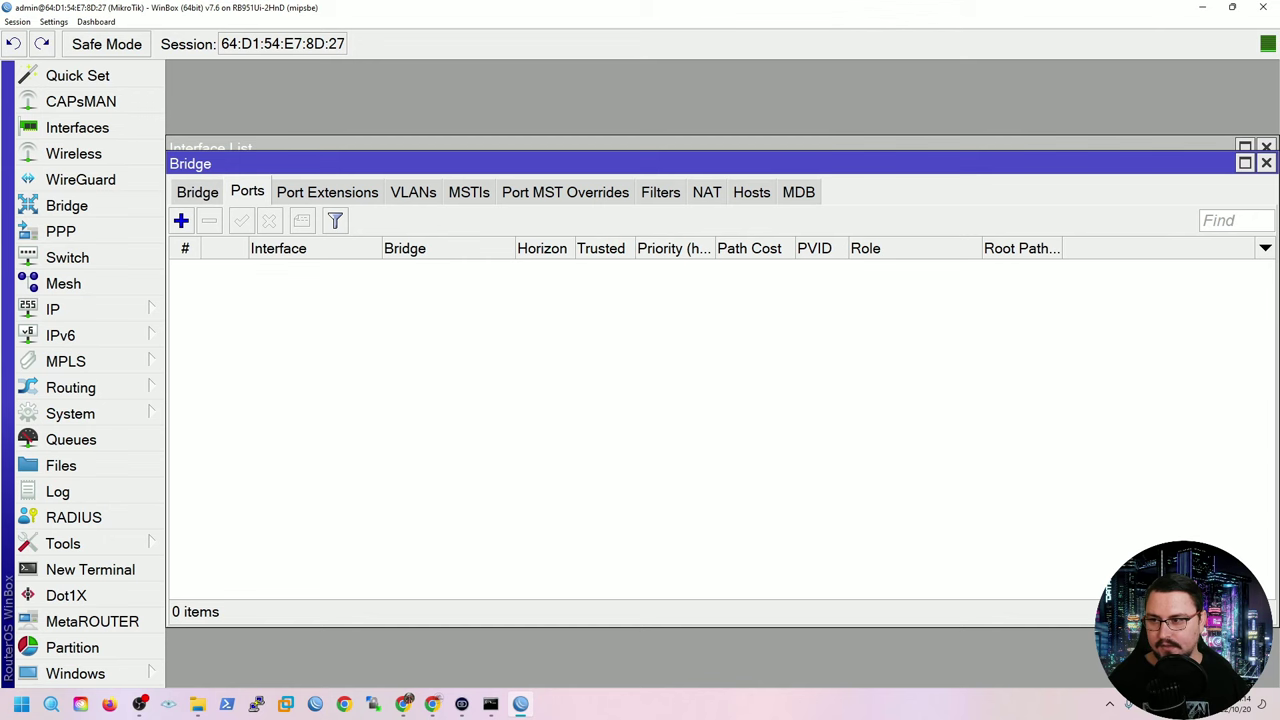
Add ether2 as a port of the LAN bridge.
click(181, 221)
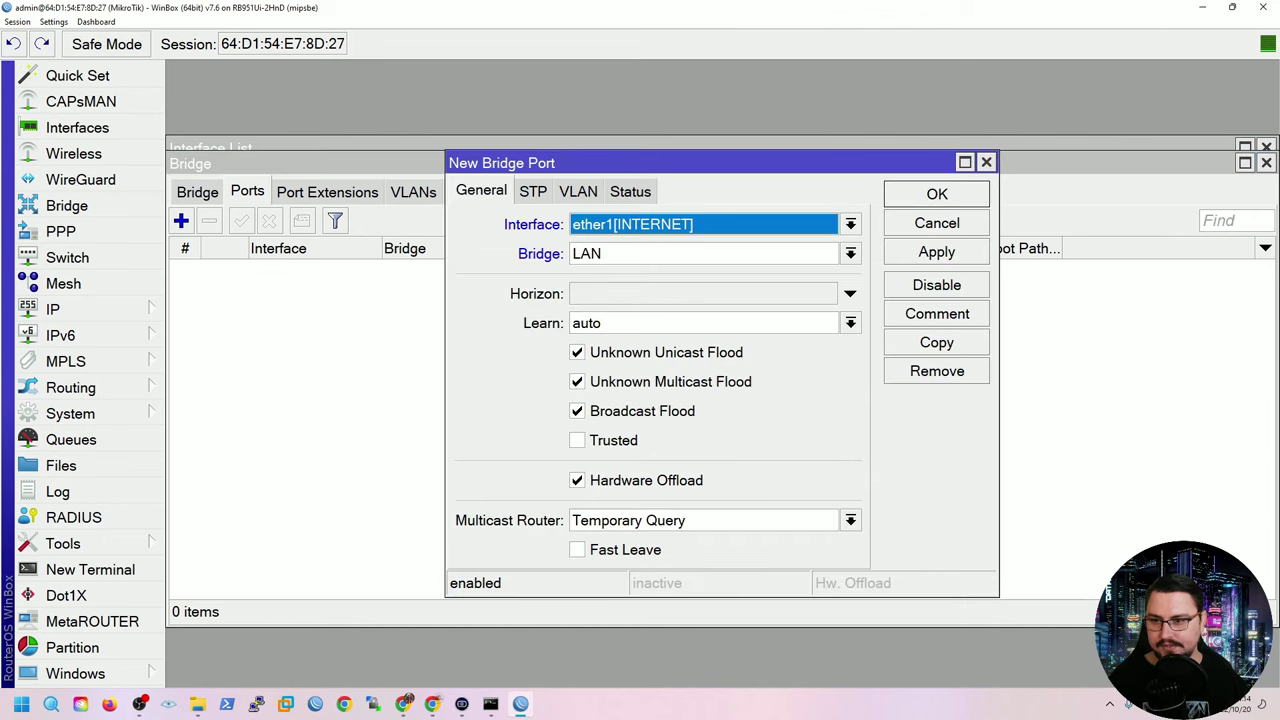
key(alt+Down)
key(Down)
key(Return)
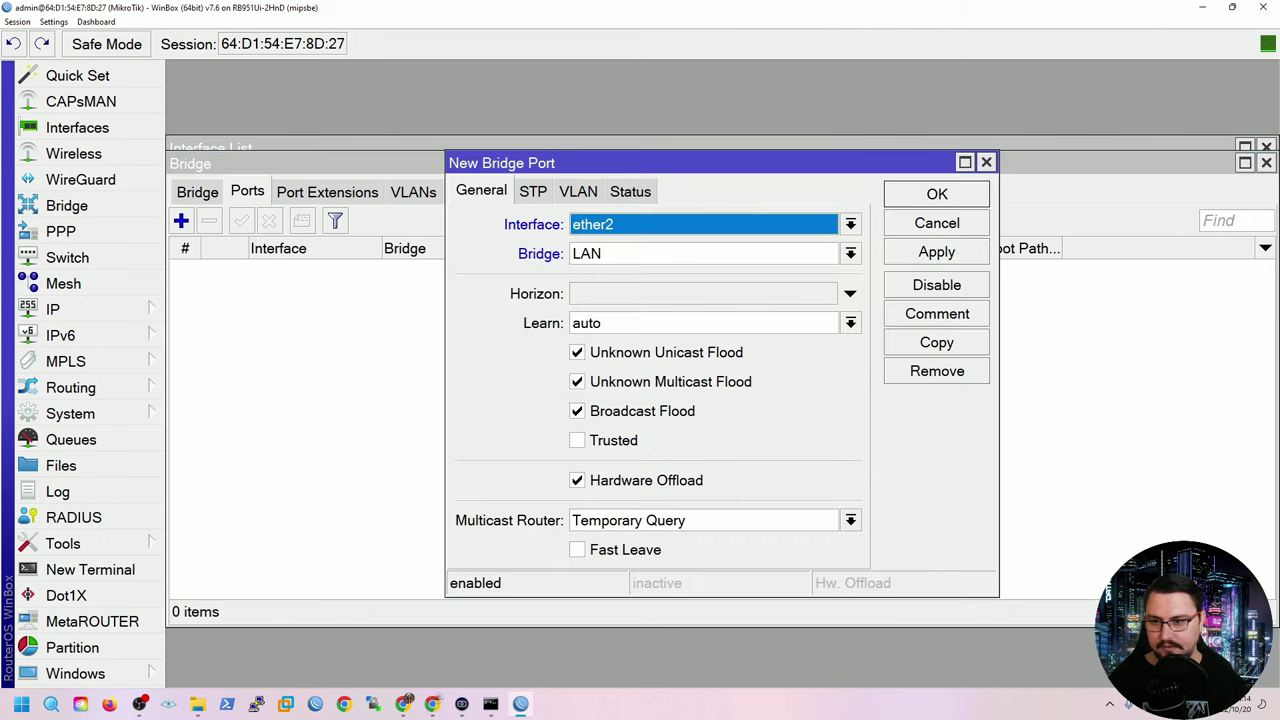
key(Tab)
key(alt+Down)
key(Return)
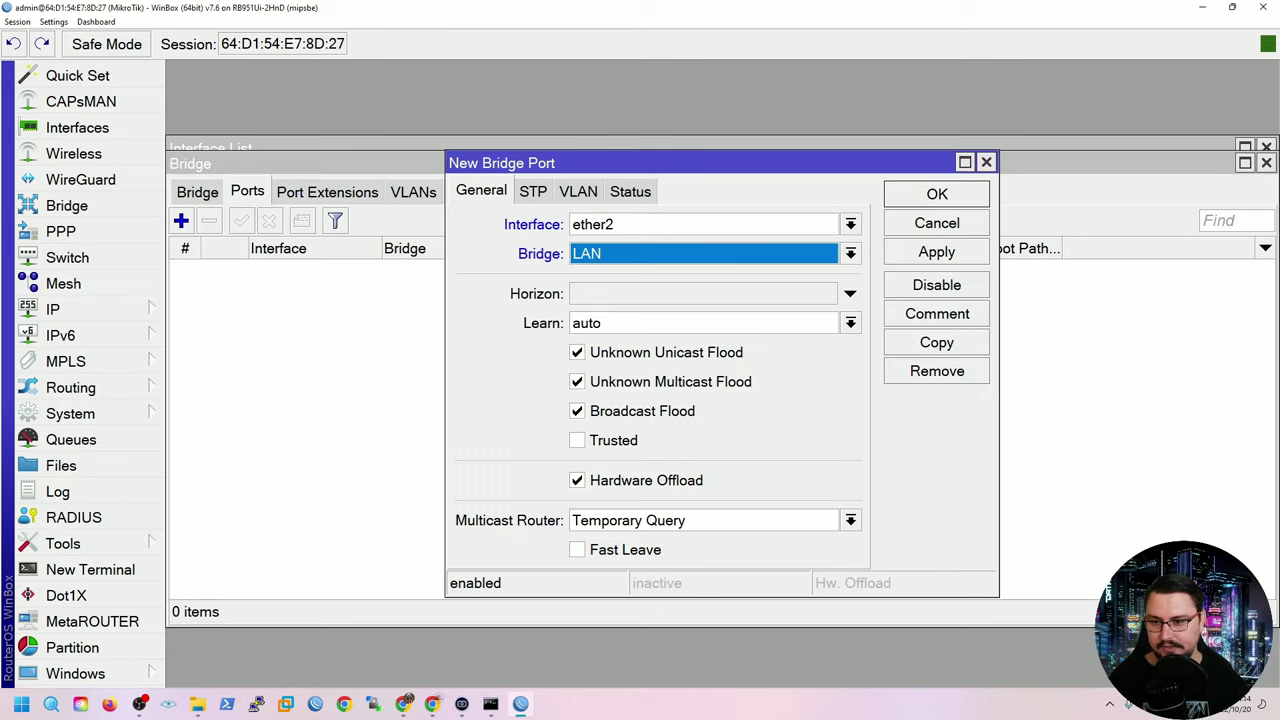
key(alt+a)
key(Return)
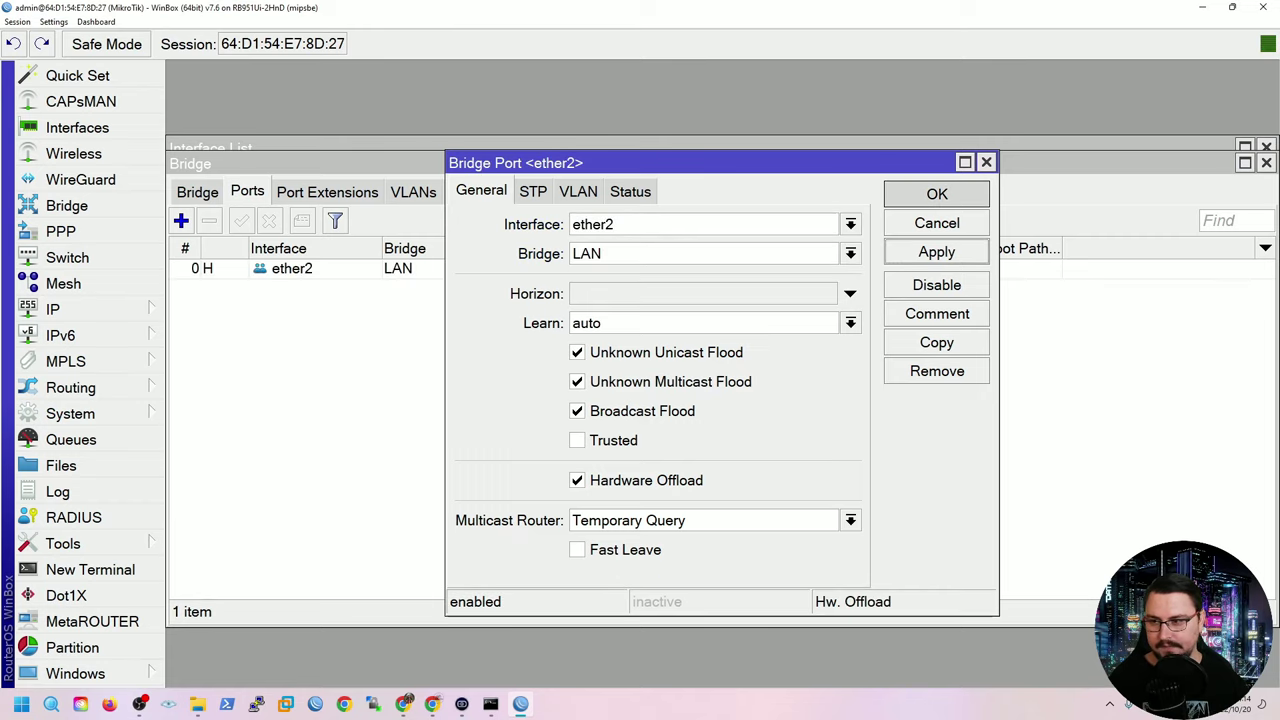
Add wlan1 as a port of the LAN bridge.
key(Insert)
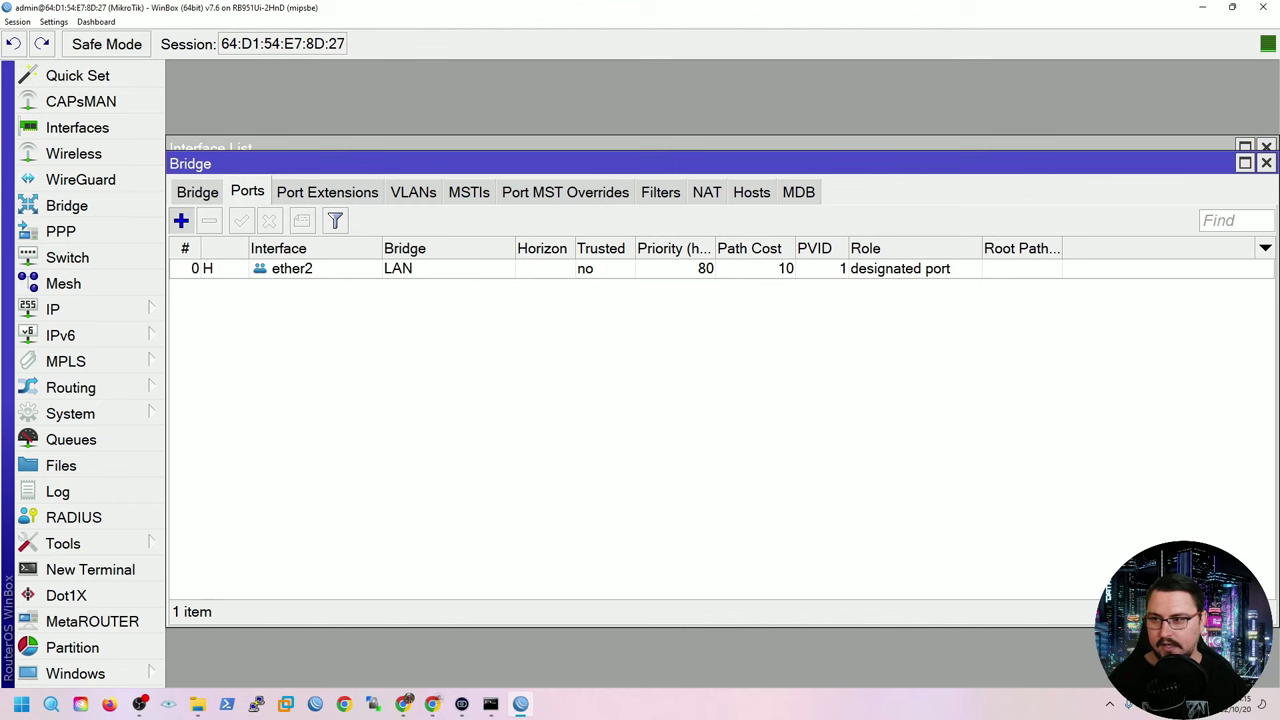
key(alt+Down)
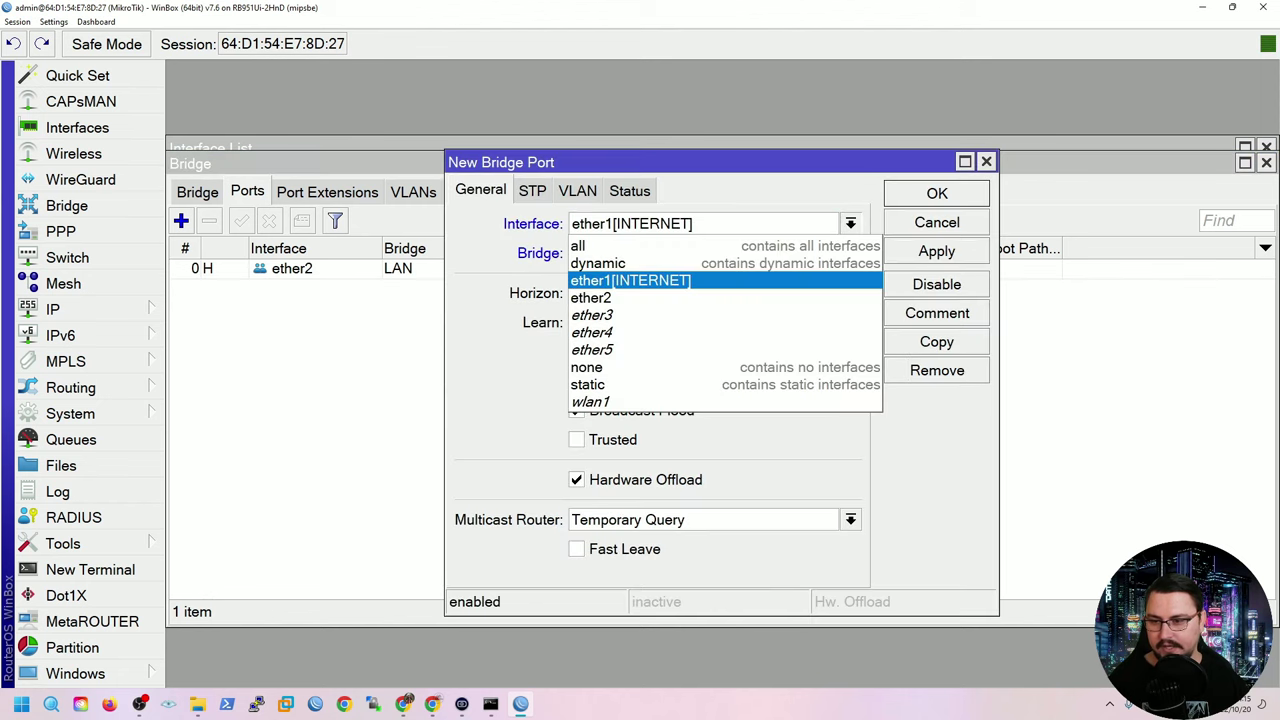
key(Down)
key(Down)
key(Down)
key(Down)
key(Down)
key(Down)
key(Down)
key(Return)
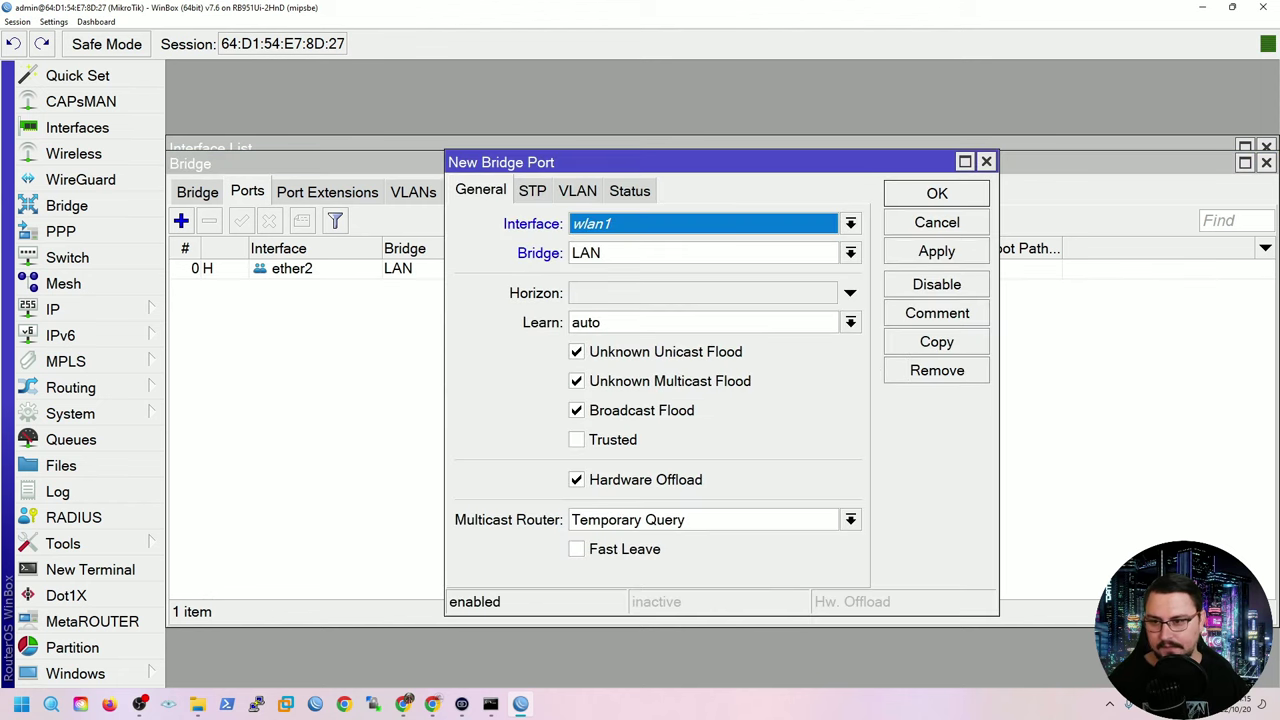
key(Tab)
key(alt+Down)
key(Return)
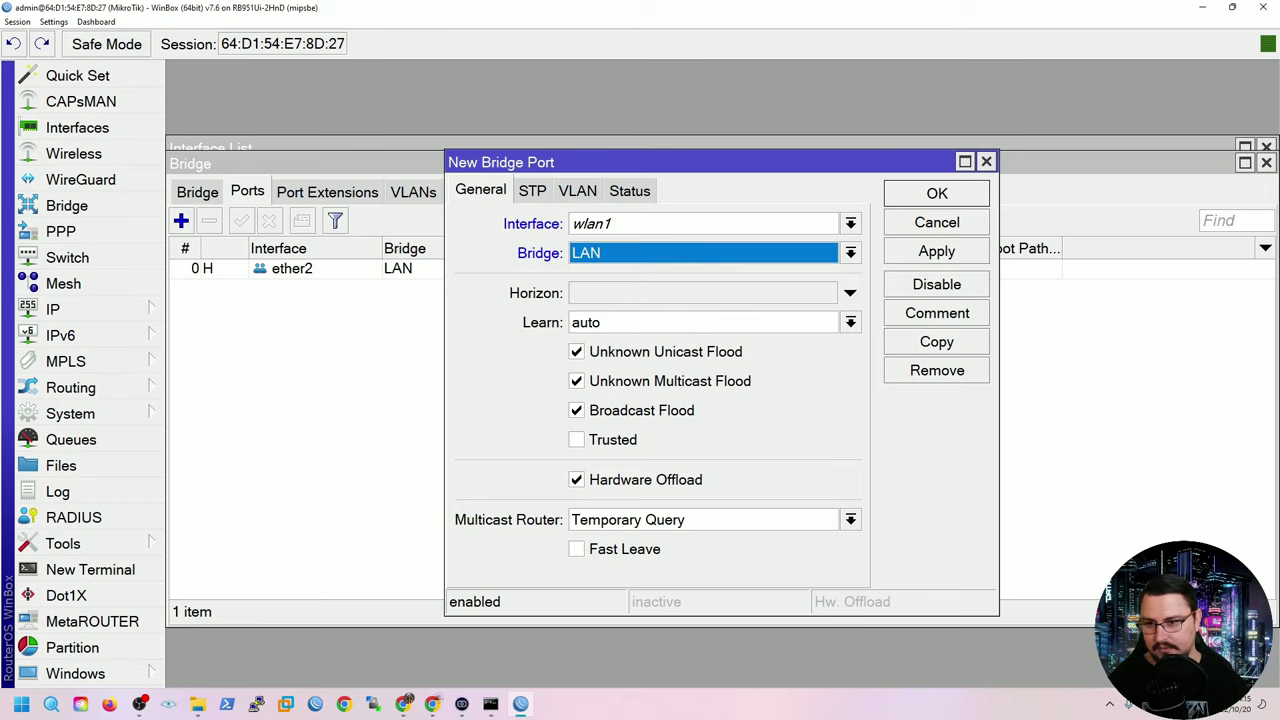
key(Return)
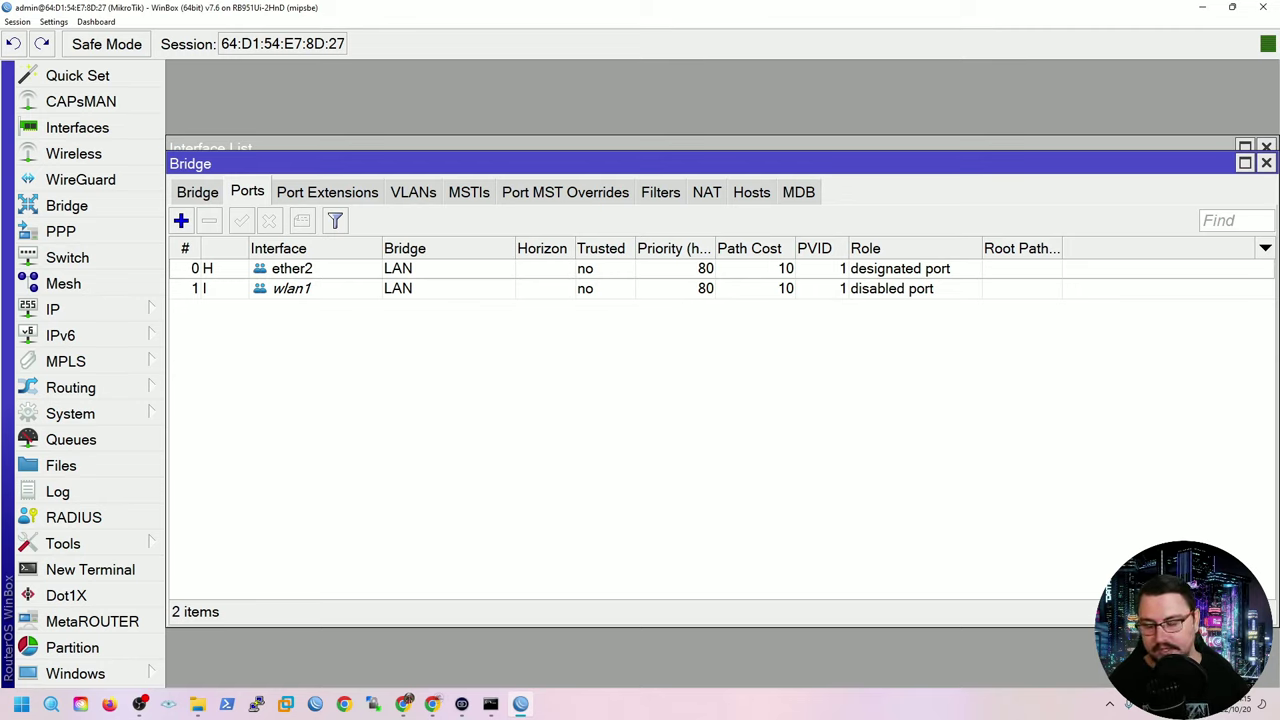
Add ether3 and ether4 as ports of the LAN bridge.
click(181, 220)
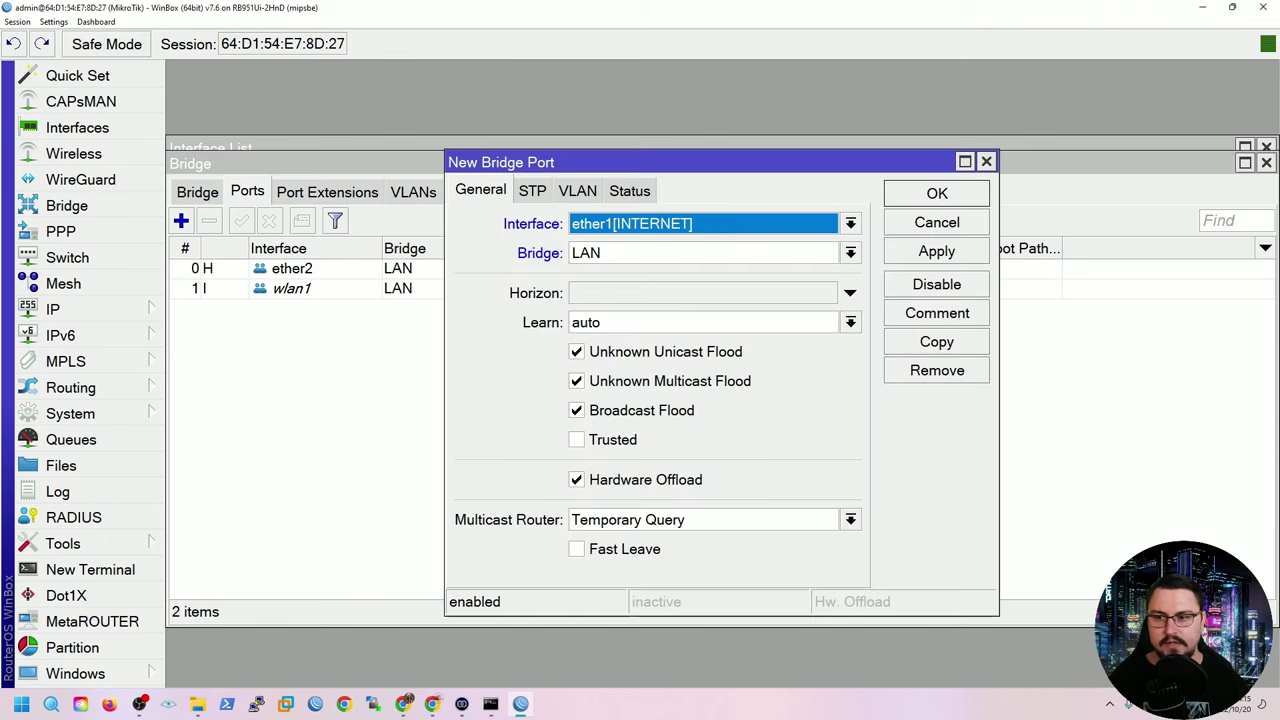
click(850, 223)
key(Up)
key(Return)
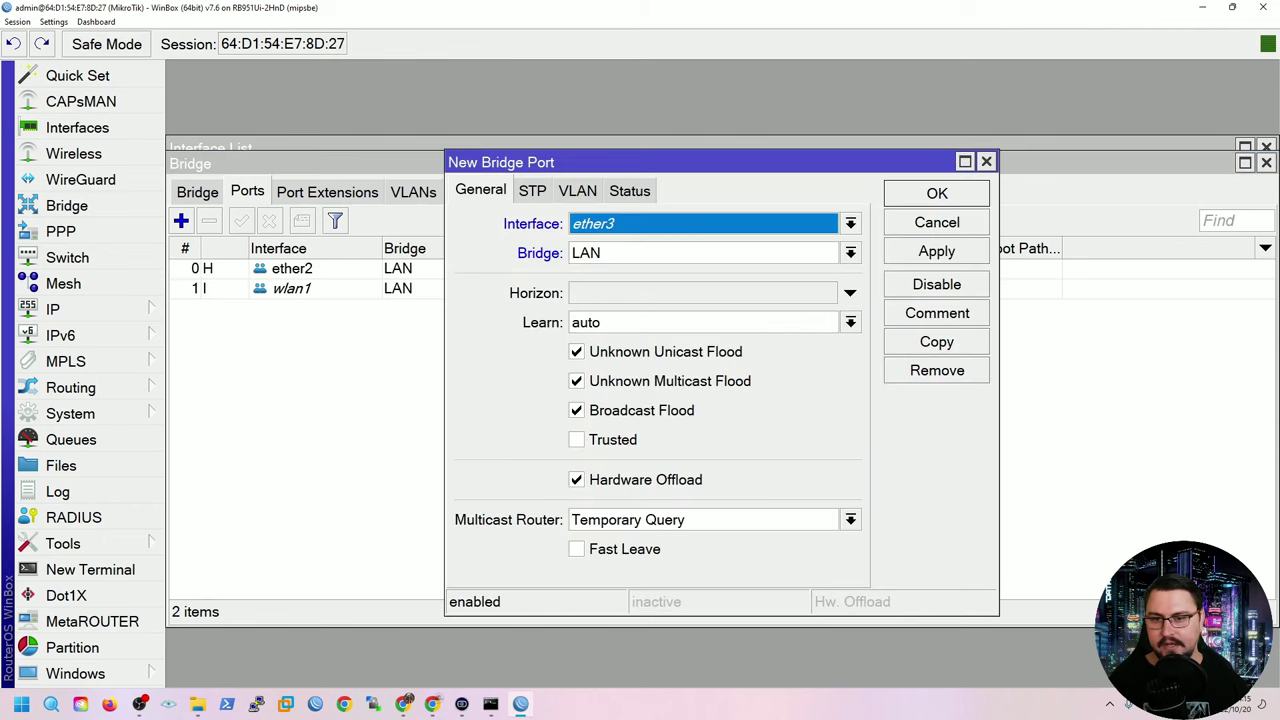
key(Return)
click(181, 220)
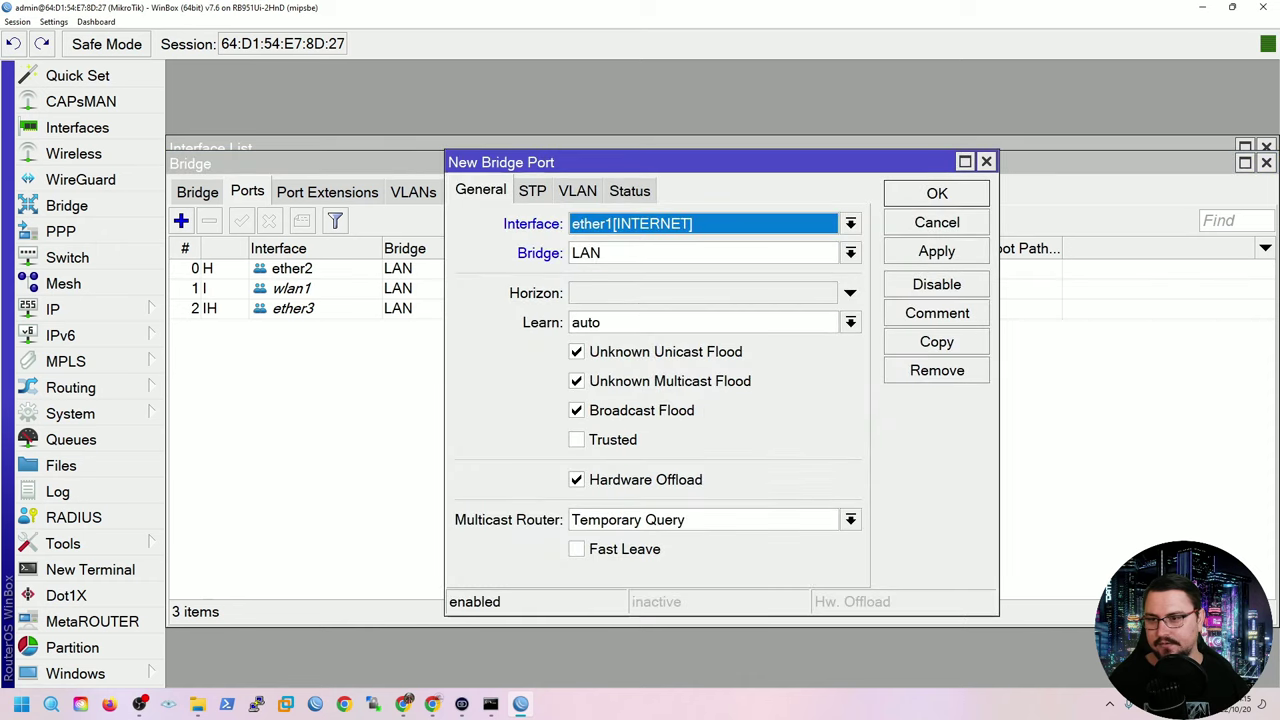
click(850, 223)
key(Down)
key(Down)
key(Down)
key(Return)
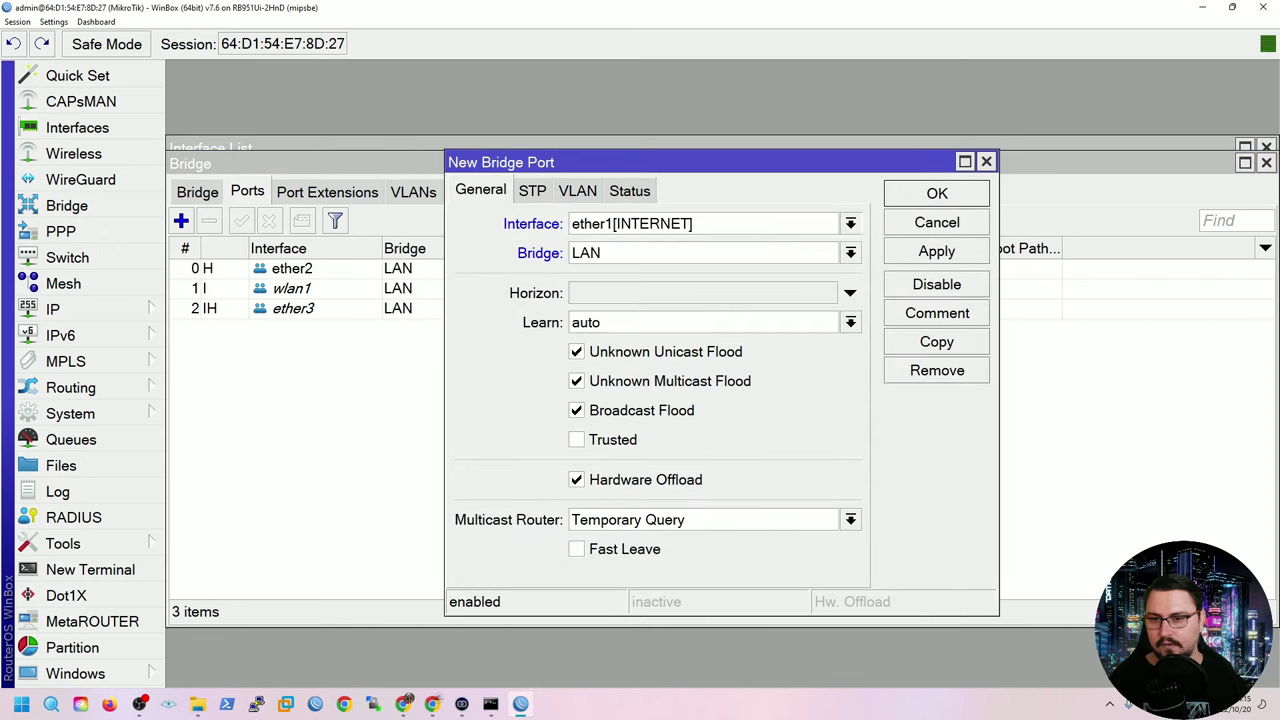
key(Return)
Add ether5 to the LAN bridge and go back to the bridge list.
key(Insert)
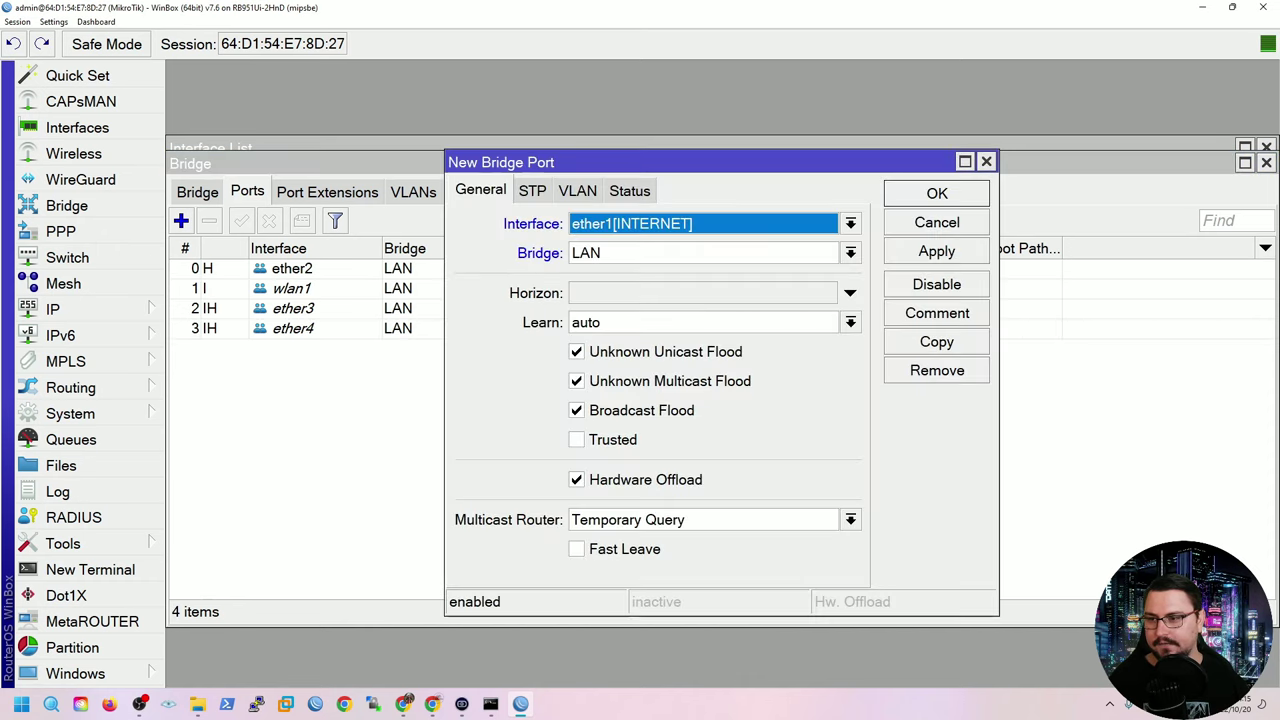
key(alt+Down)
key(Down)
key(Down)
key(Down)
key(Down)
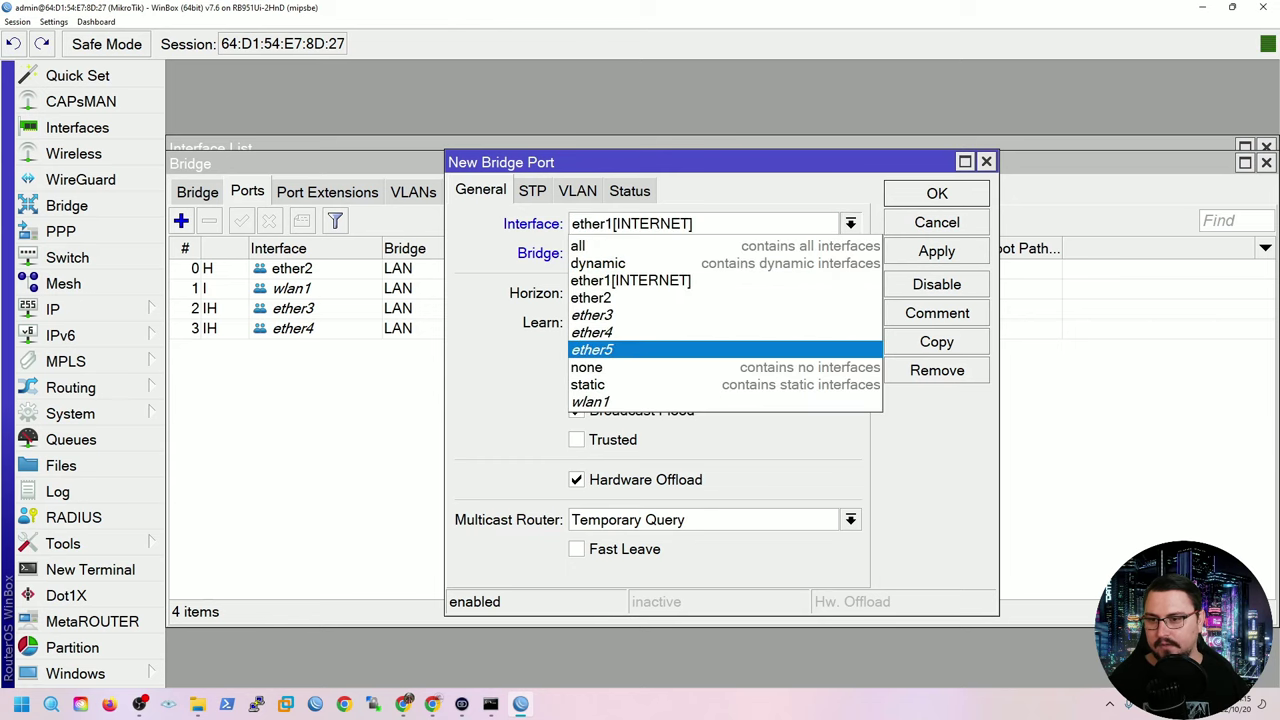
key(Return)
key(Return)
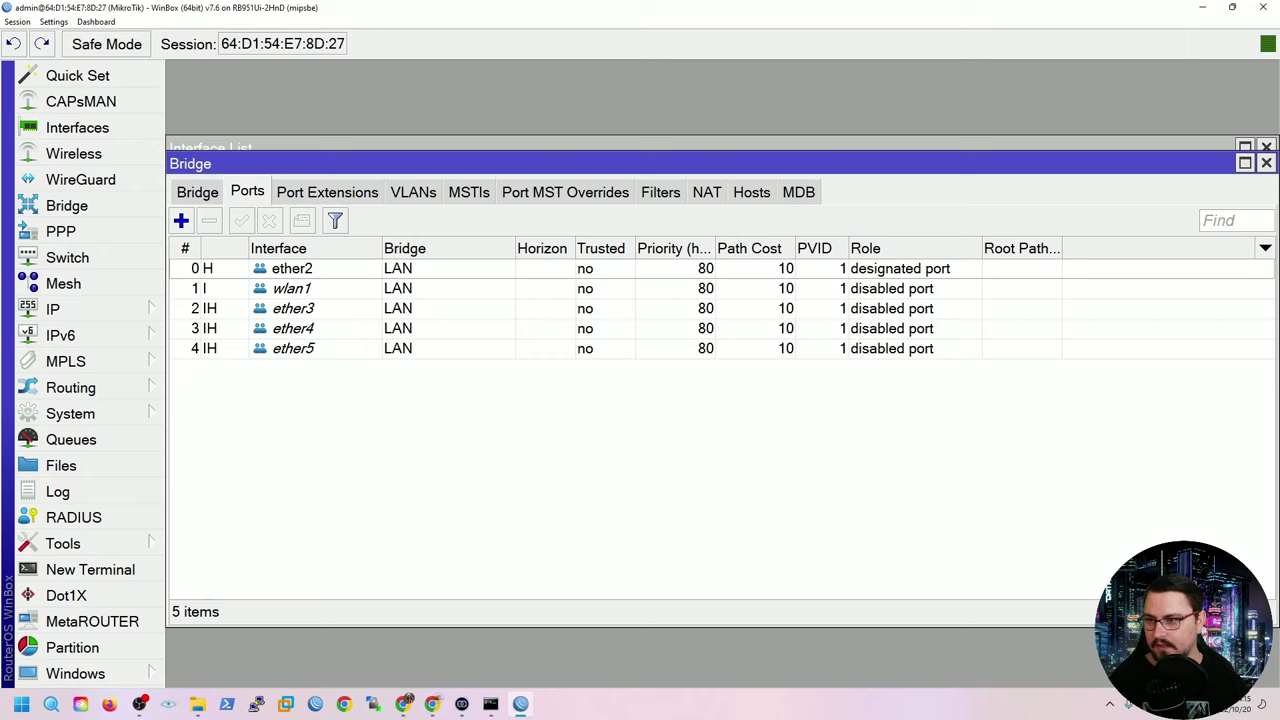
key(ctrl+shift+Tab)
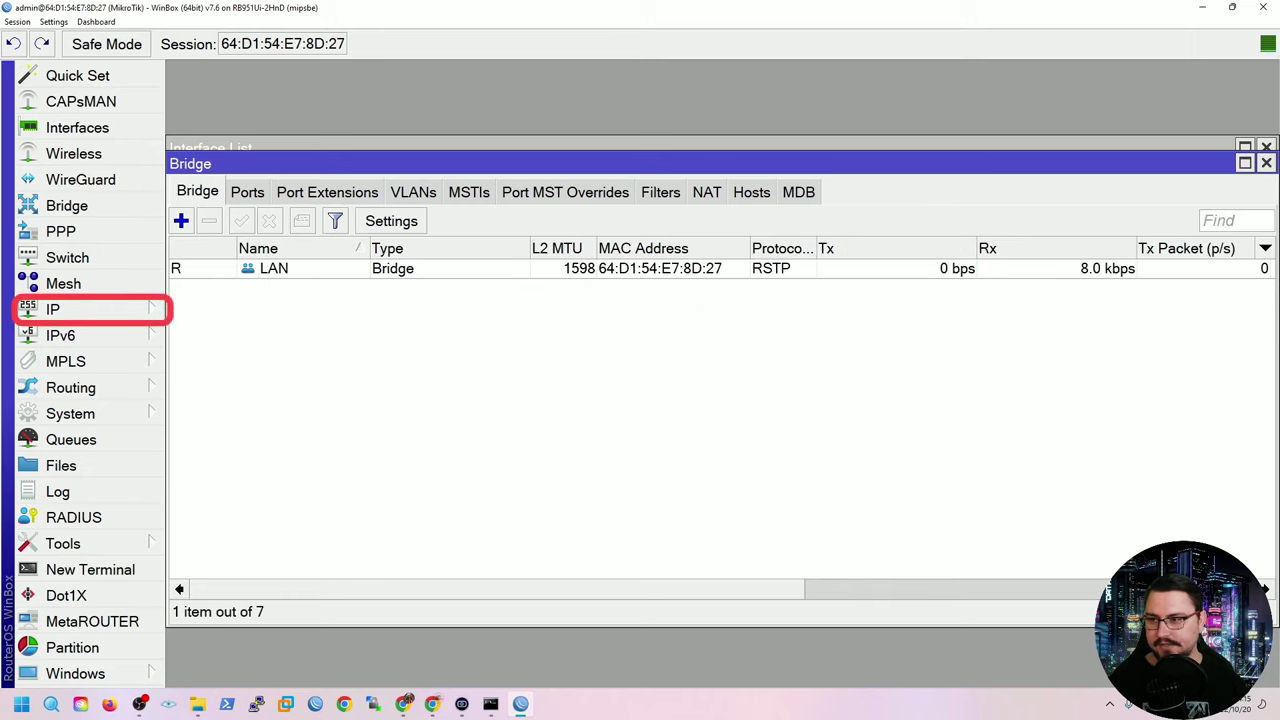
Create a new IP address entry of 172.16.0.1/24.
click(53, 309)
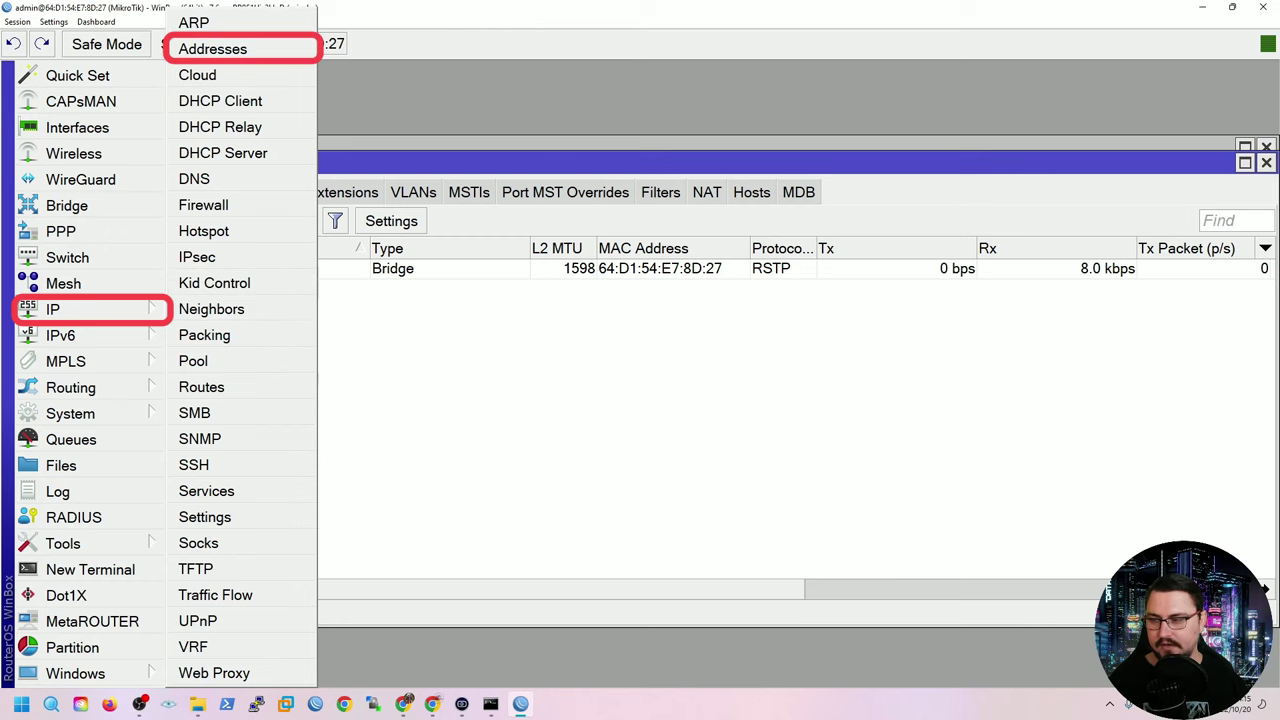
click(212, 49)
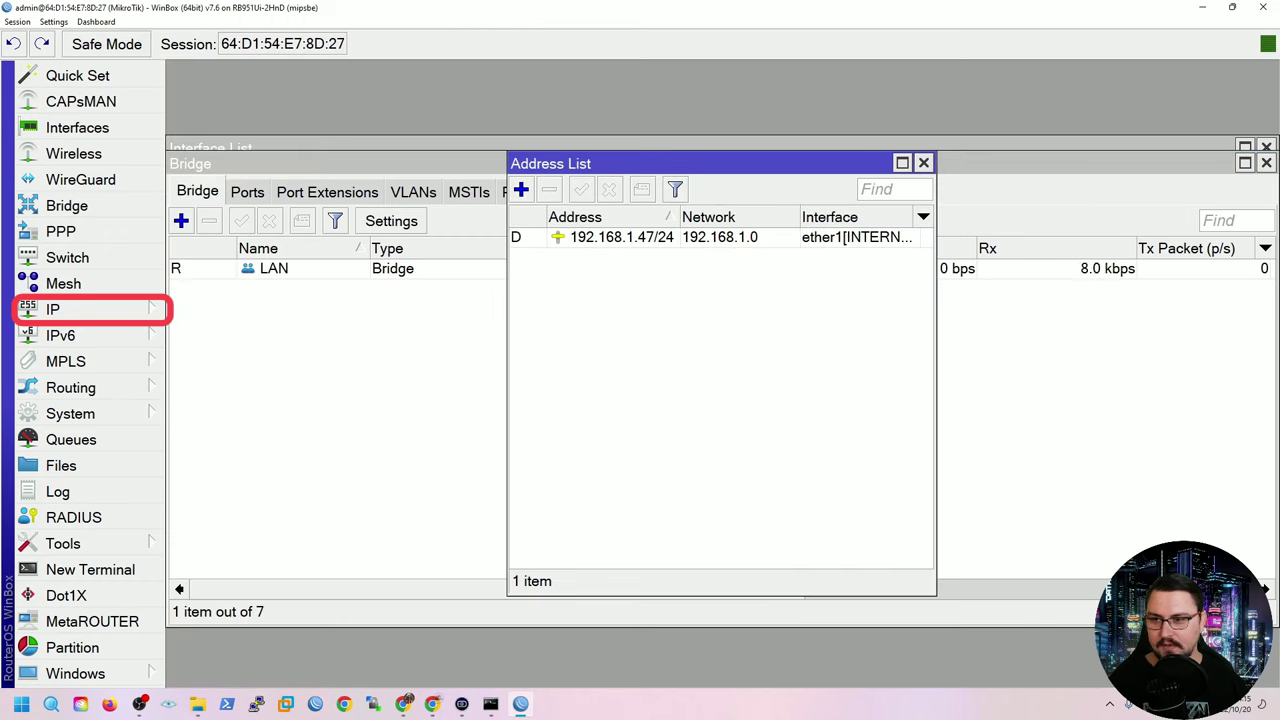
click(521, 189)
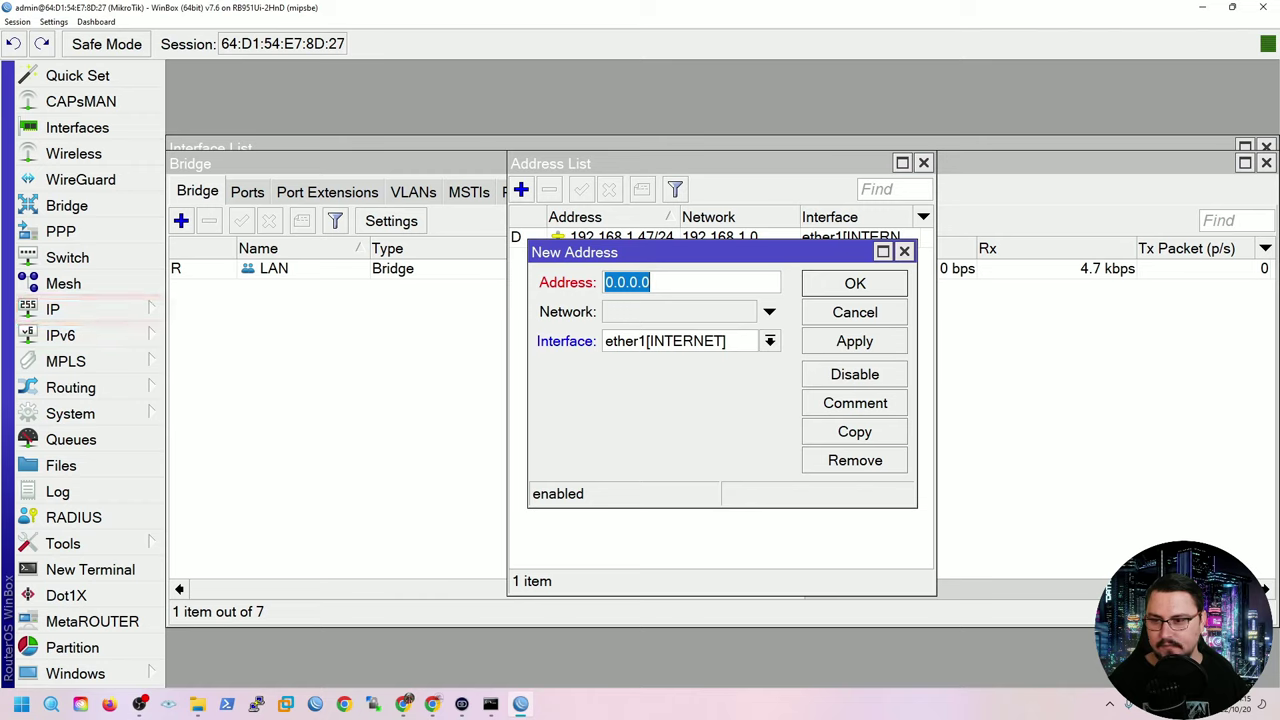
key(End)
key(shift+Left)
key(shift+Left)
key(shift+Left)
key(shift+Left)
key(shift+Left)
key(End)
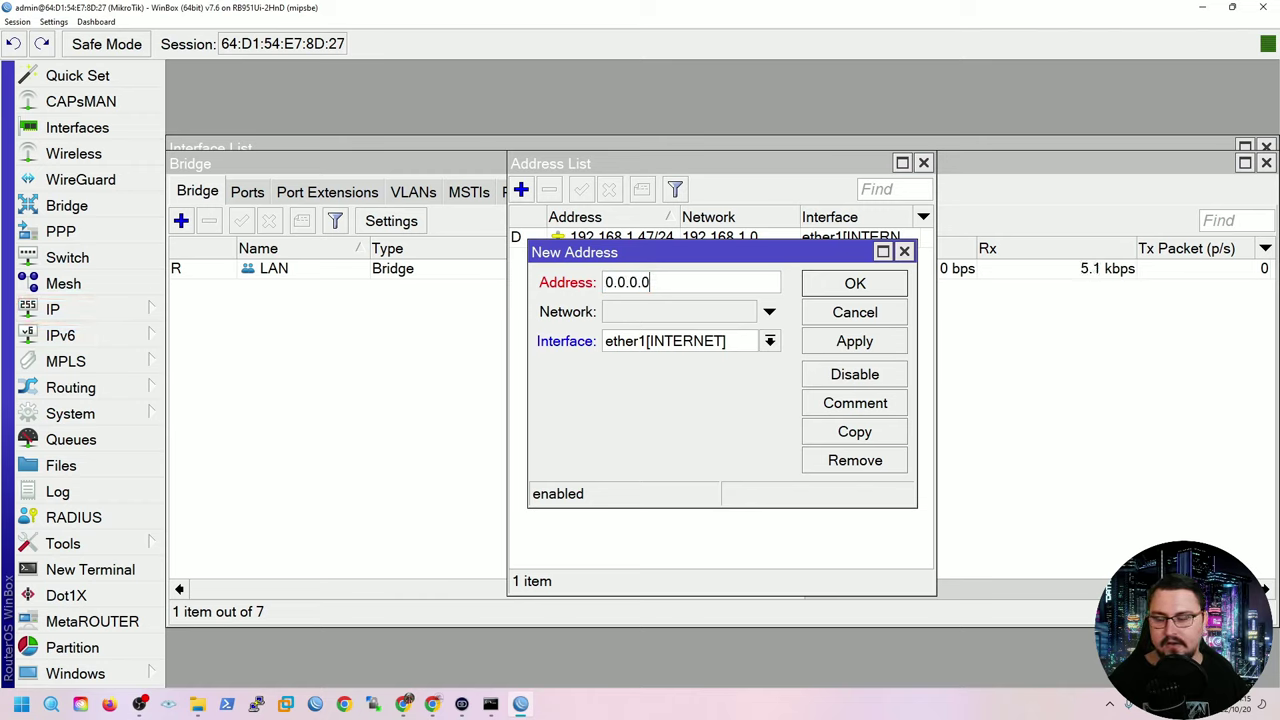
key(shift+Home)
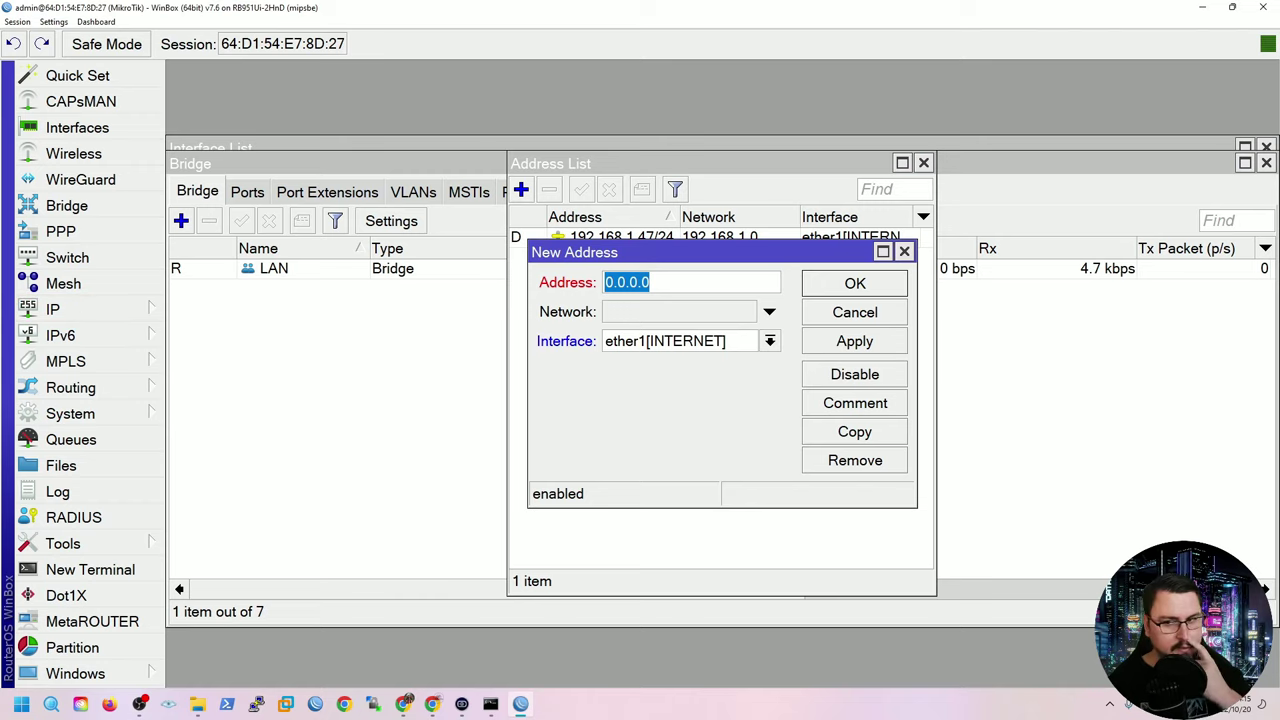
text(172)
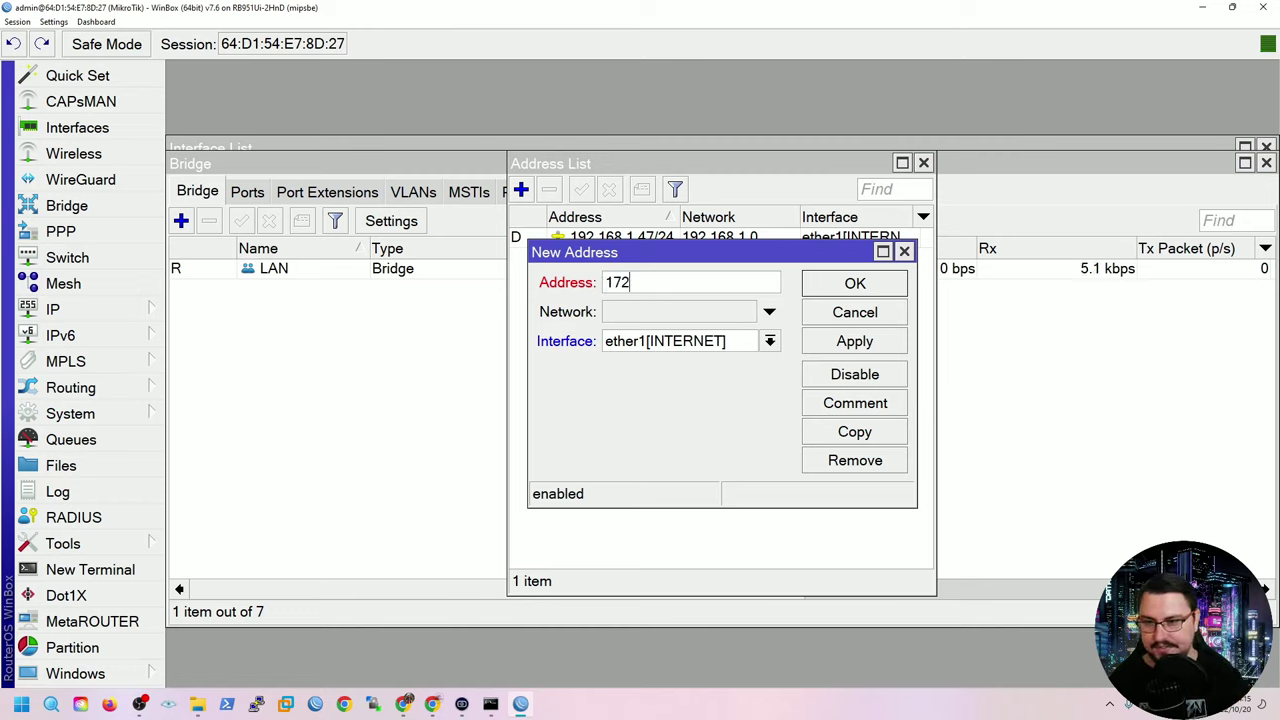
text(.16.0.1)
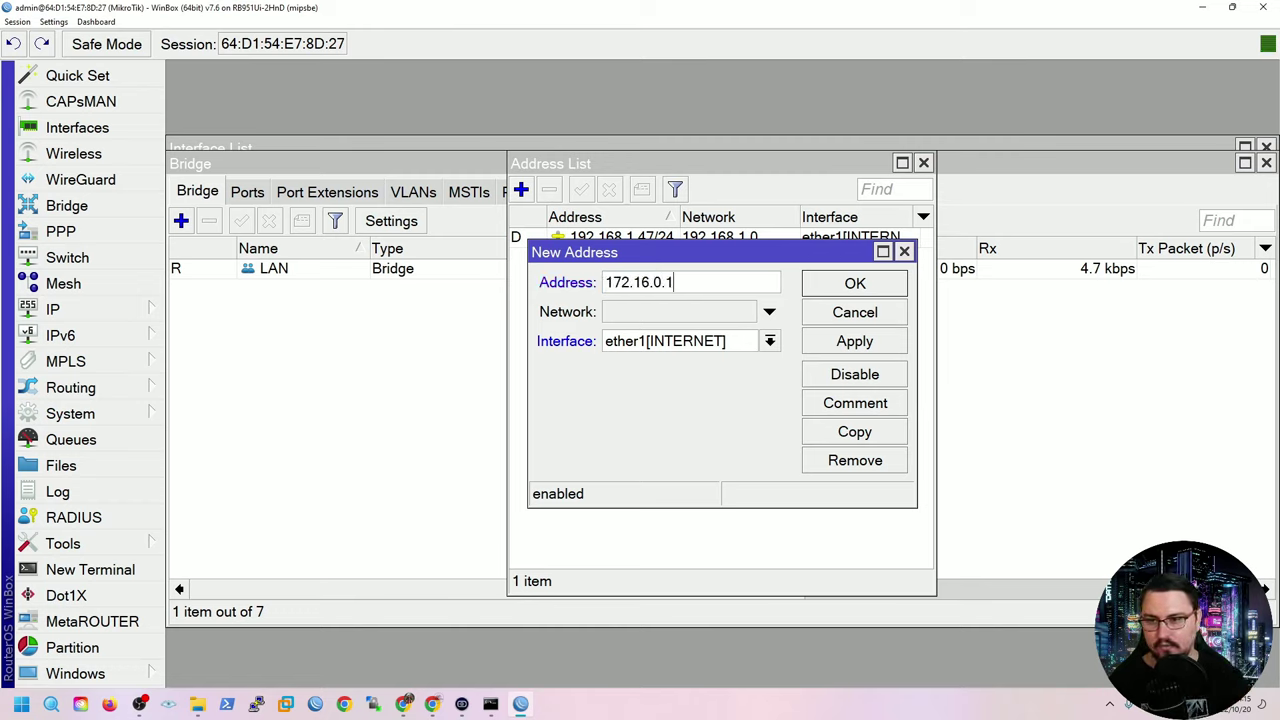
text(/24)
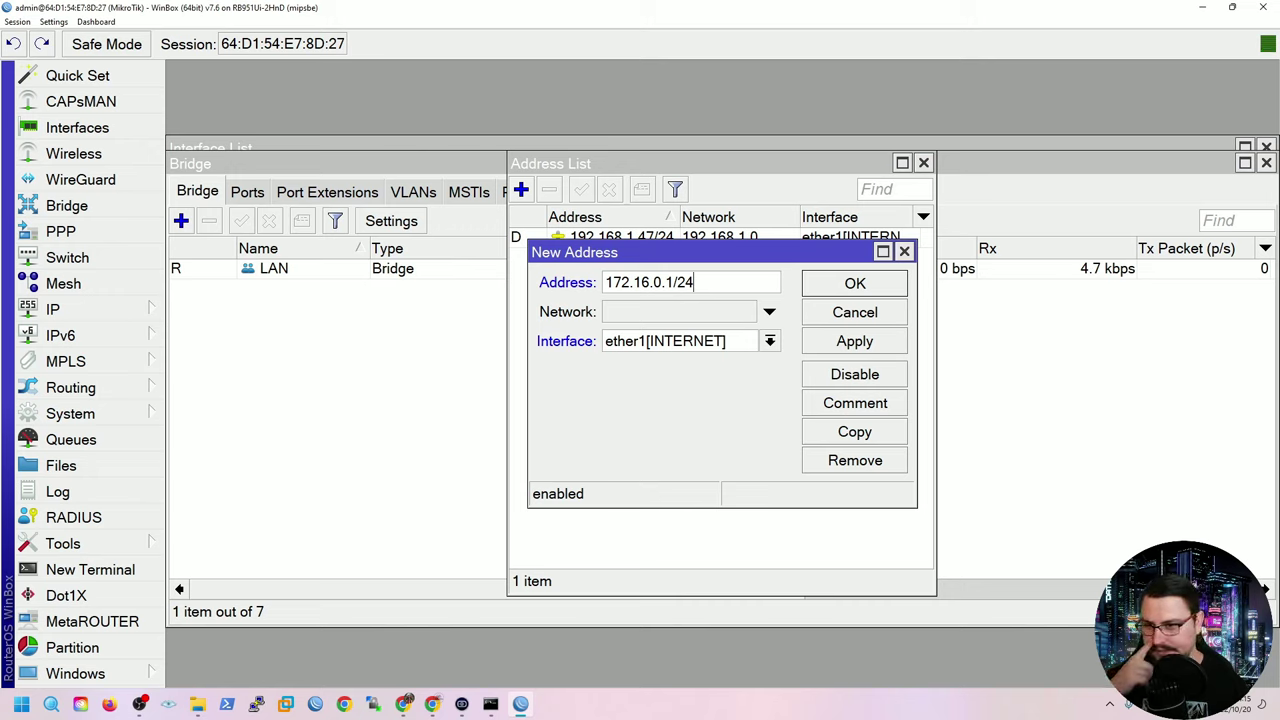
key(ctrl+a)
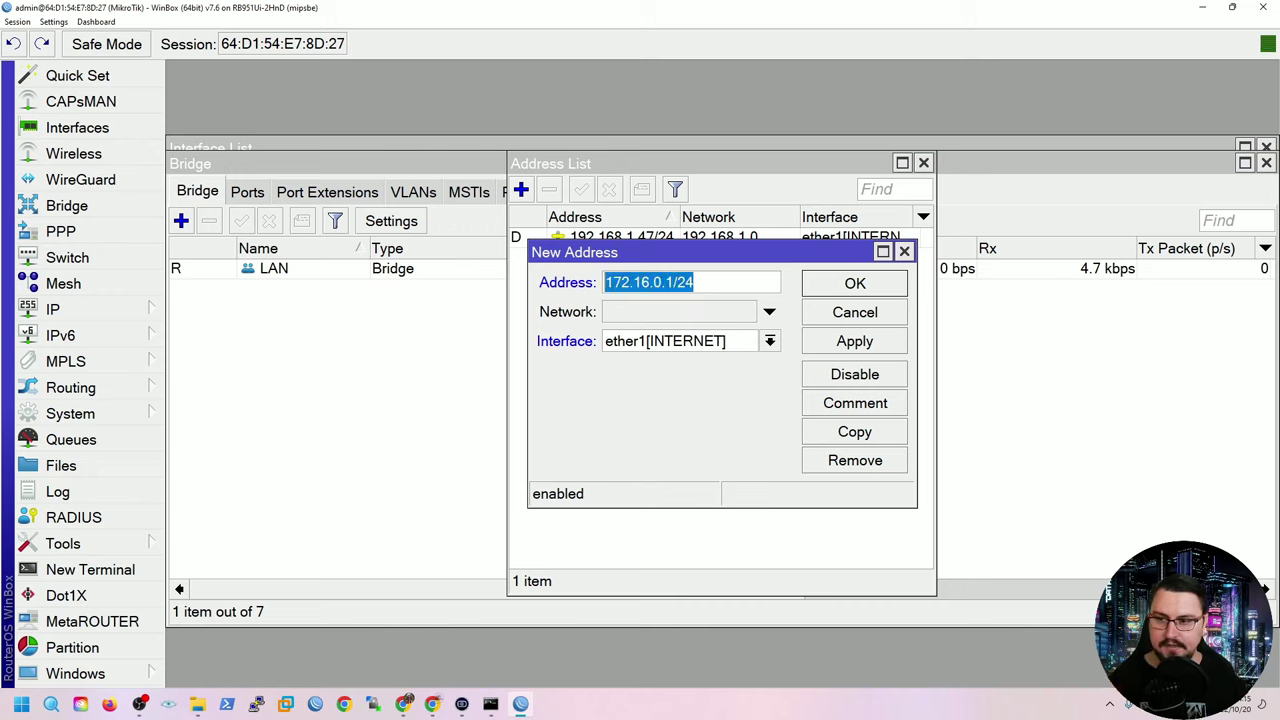
Assign the 172.16.0.1/24 address to the LAN interface and apply it.
click(769, 341)
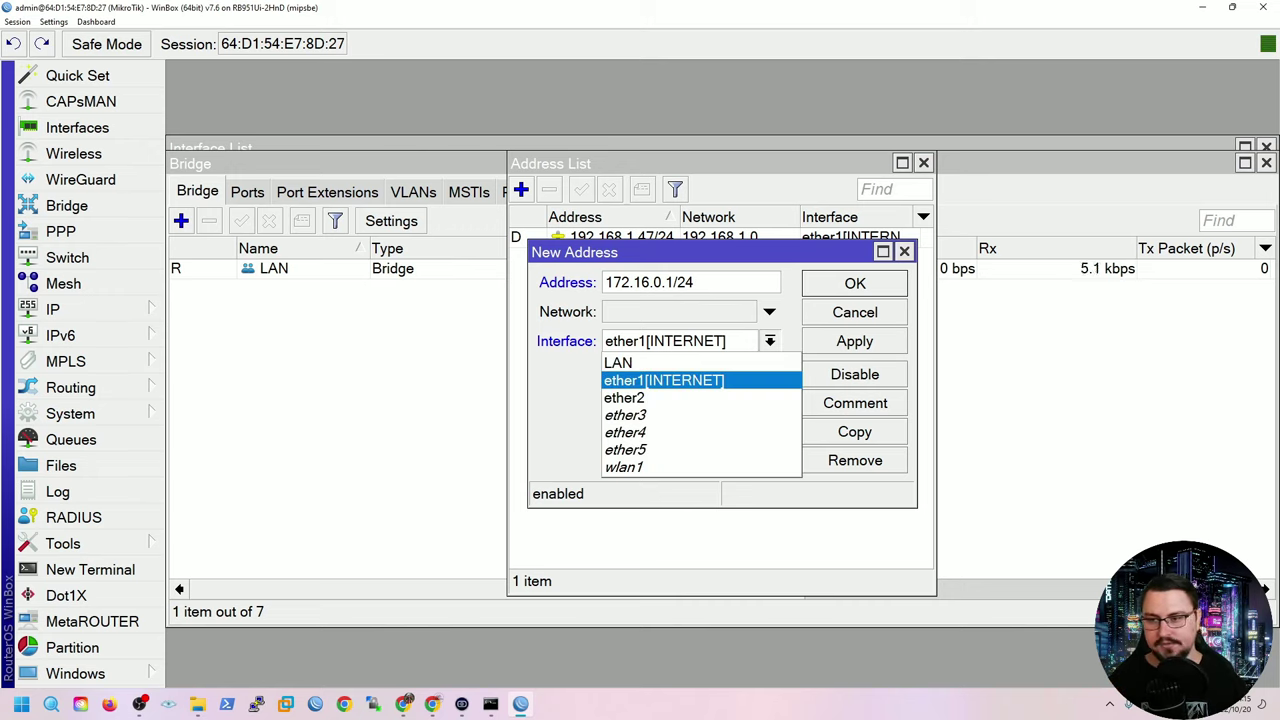
click(618, 362)
click(769, 341)
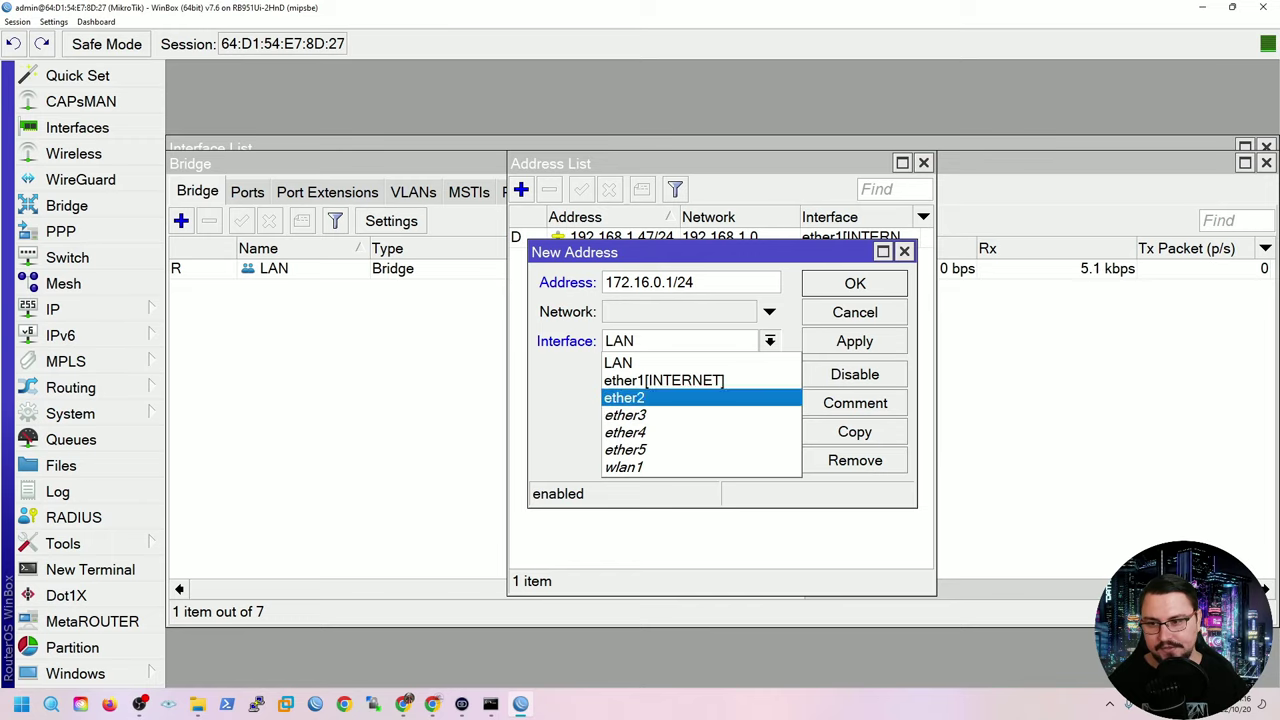
key(Up)
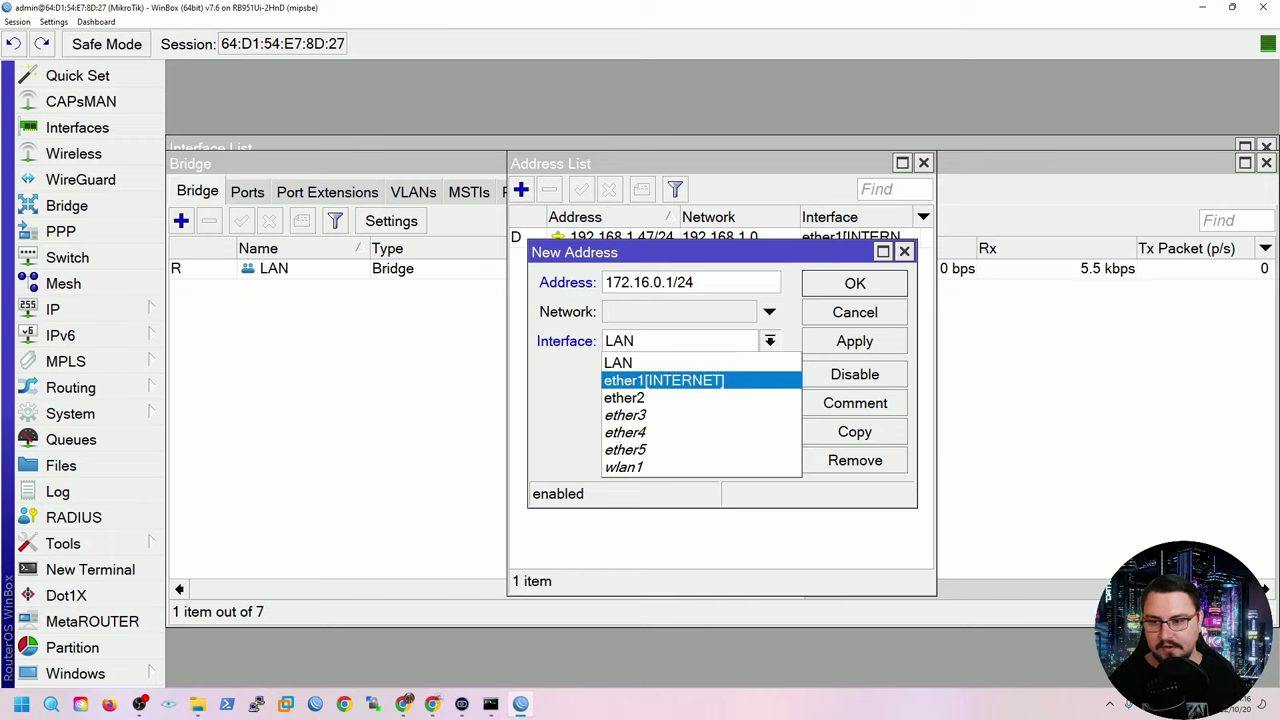
key(Up)
key(Return)
click(855, 341)
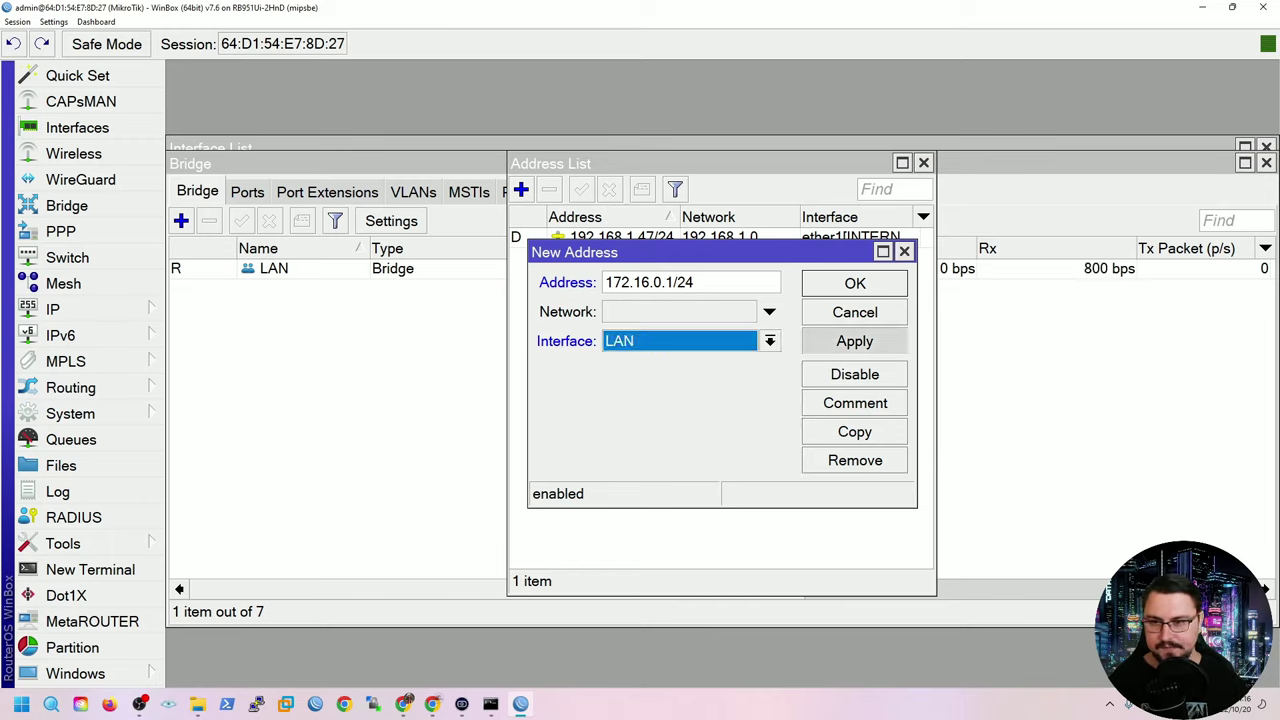
key(Return)
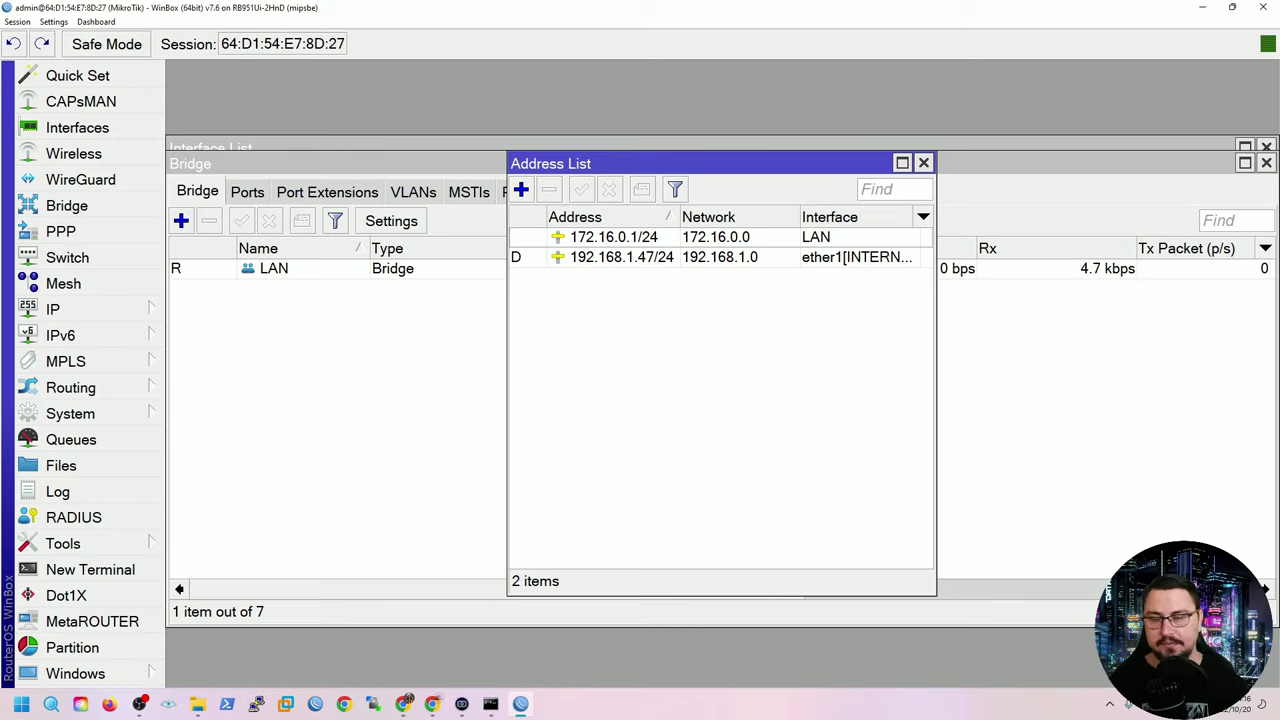
Run DHCP Setup on LAN, accepting address space 172.16.0.0/24 and gateway 172.16.0.1.
click(55, 309)
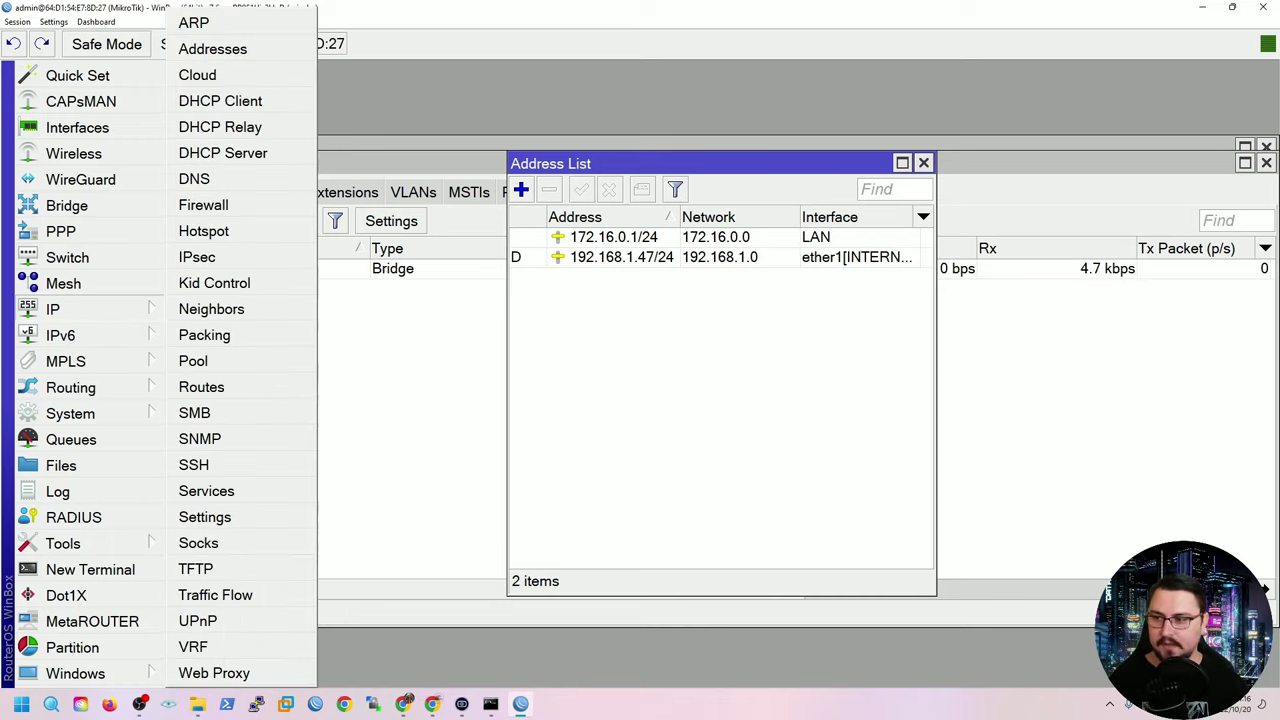
click(222, 153)
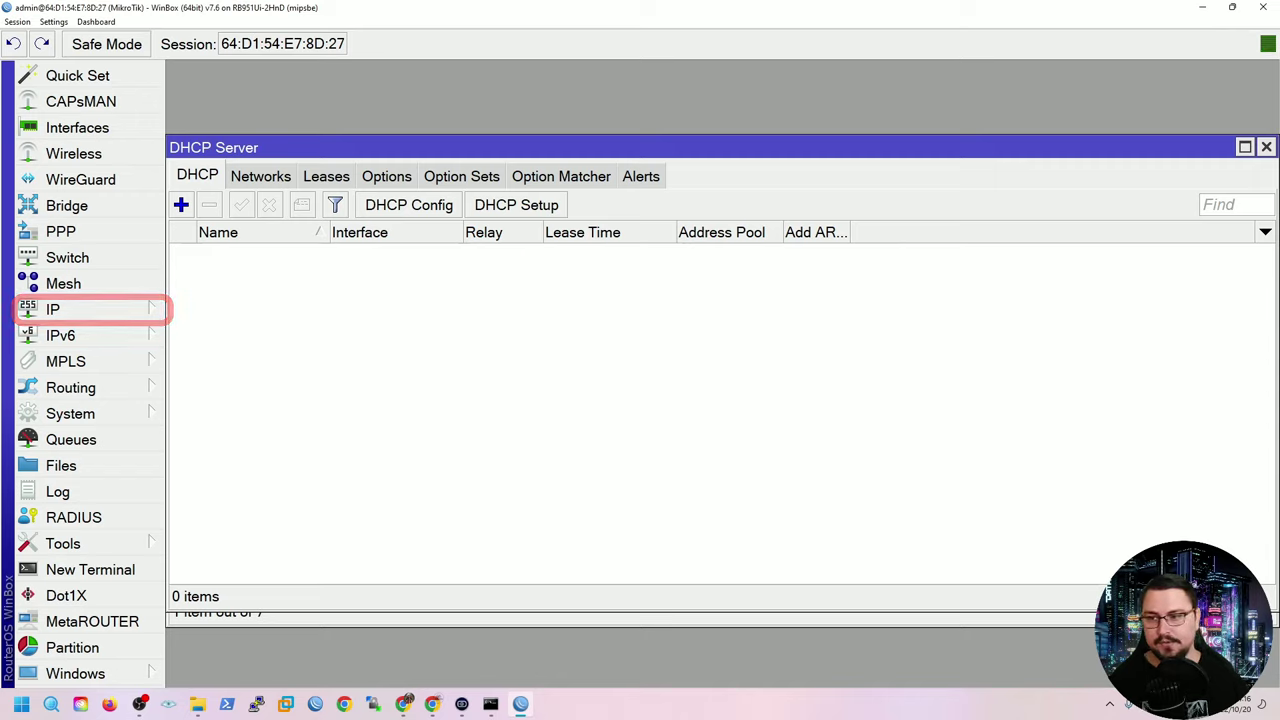
click(516, 204)
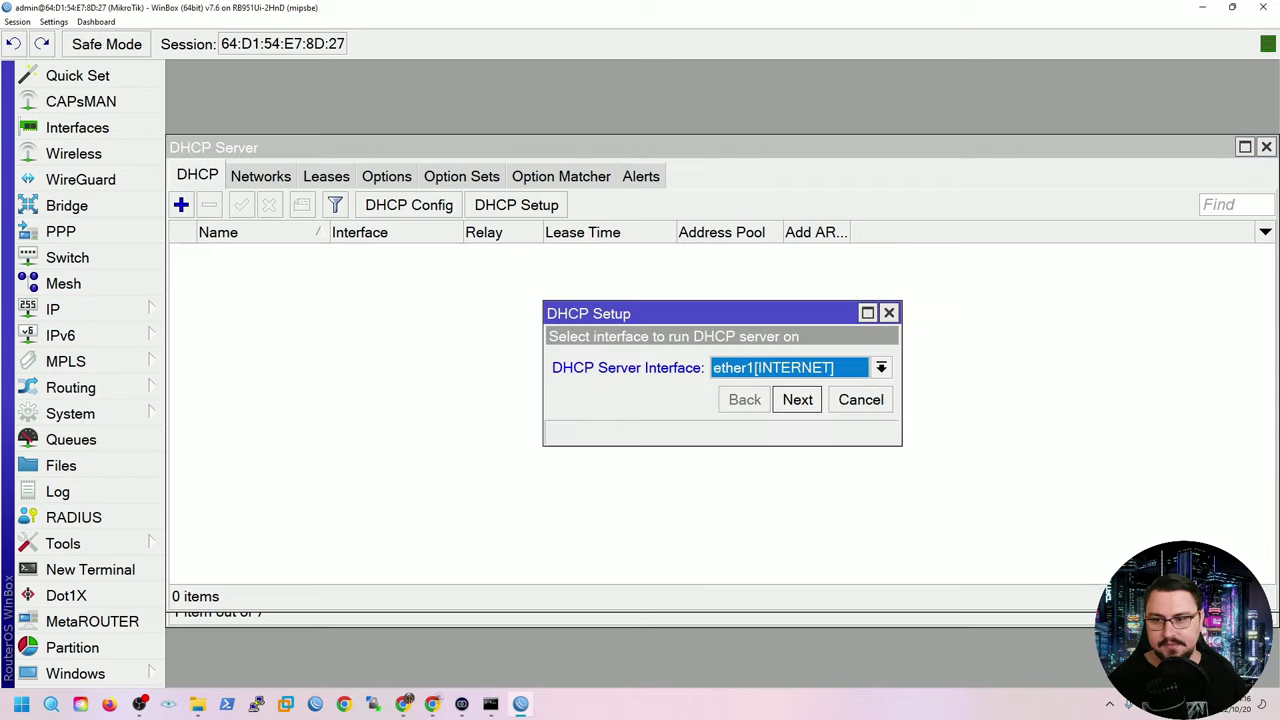
key(alt+Down)
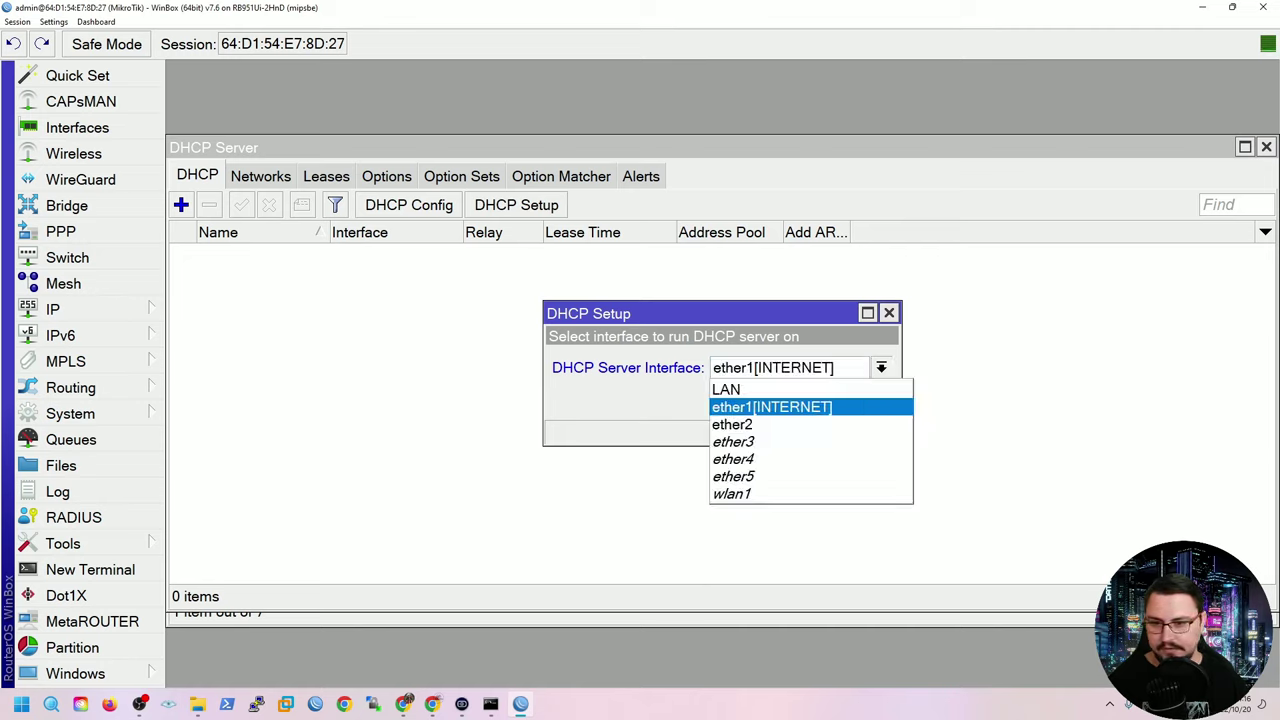
key(Down)
key(Down)
key(Up)
key(Up)
key(Up)
key(Return)
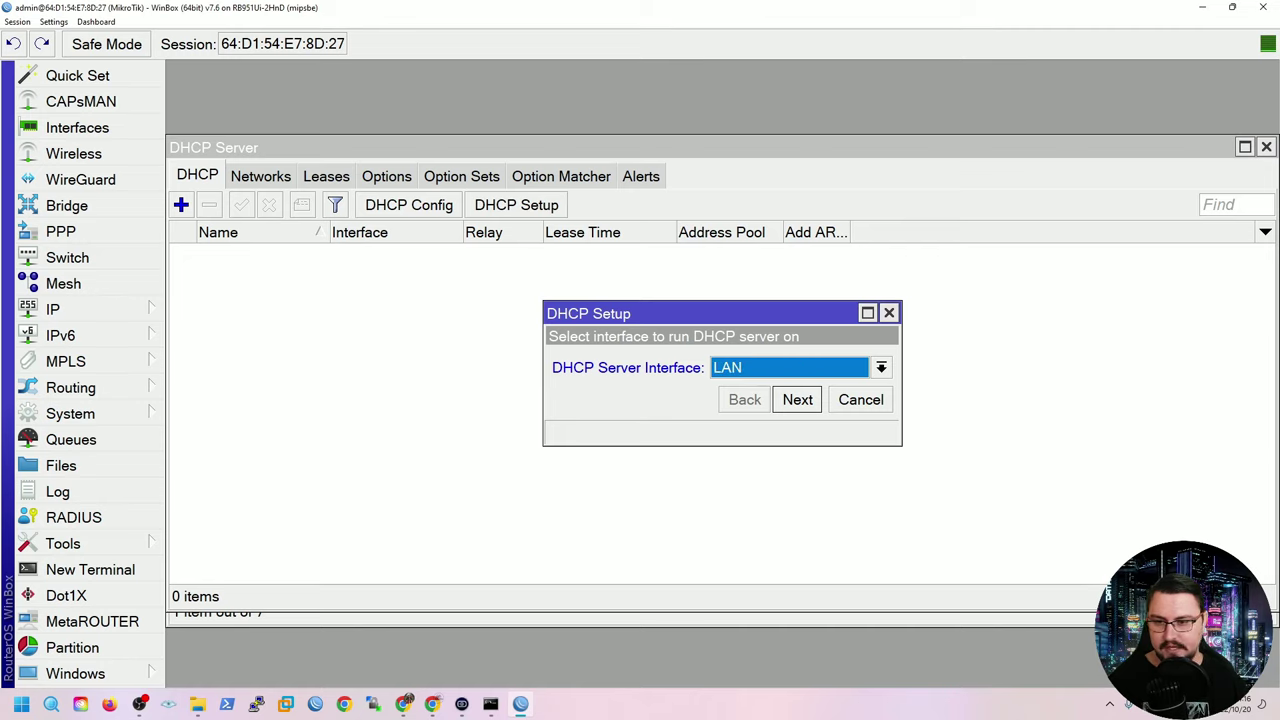
key(Return)
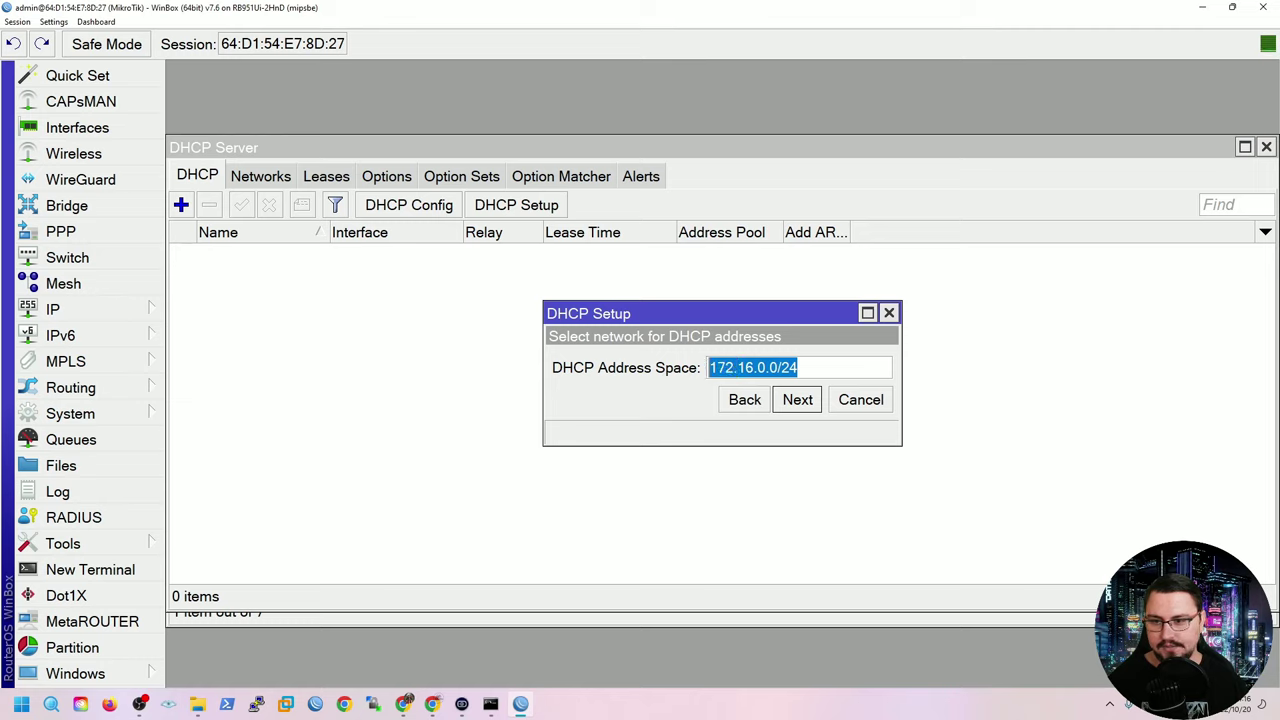
key(Return)
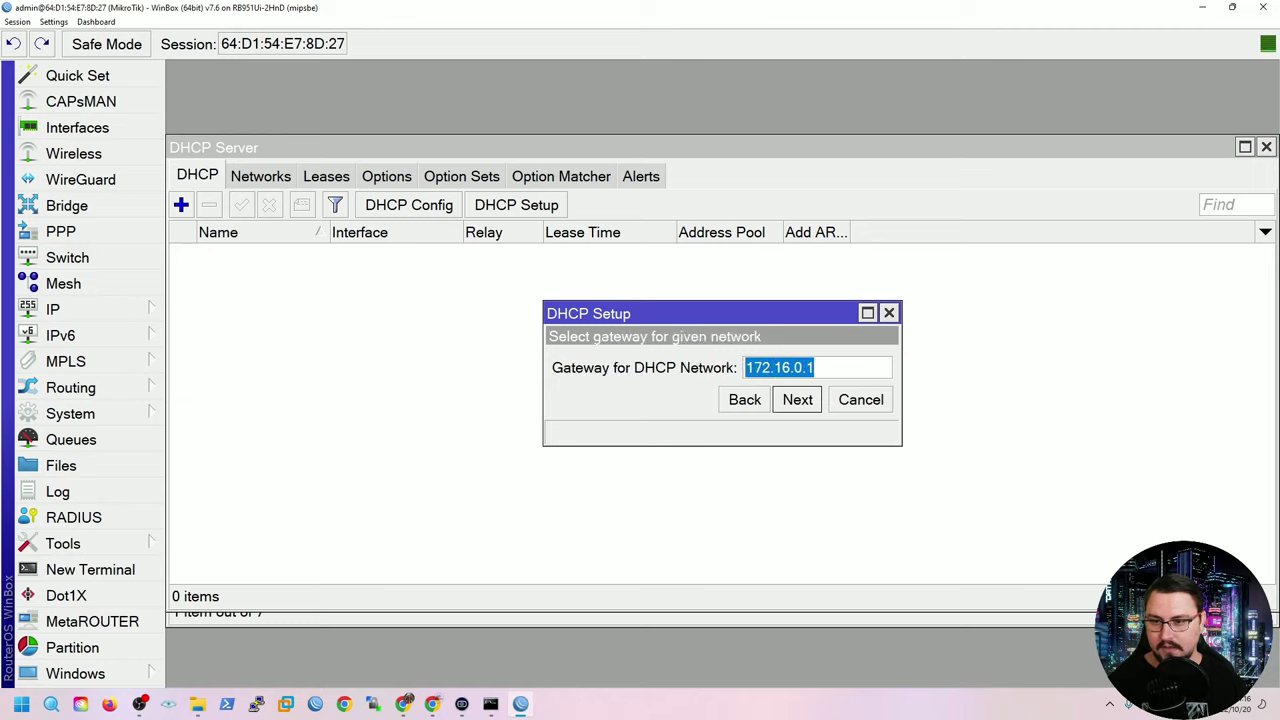
key(End)
key(shift+Home)
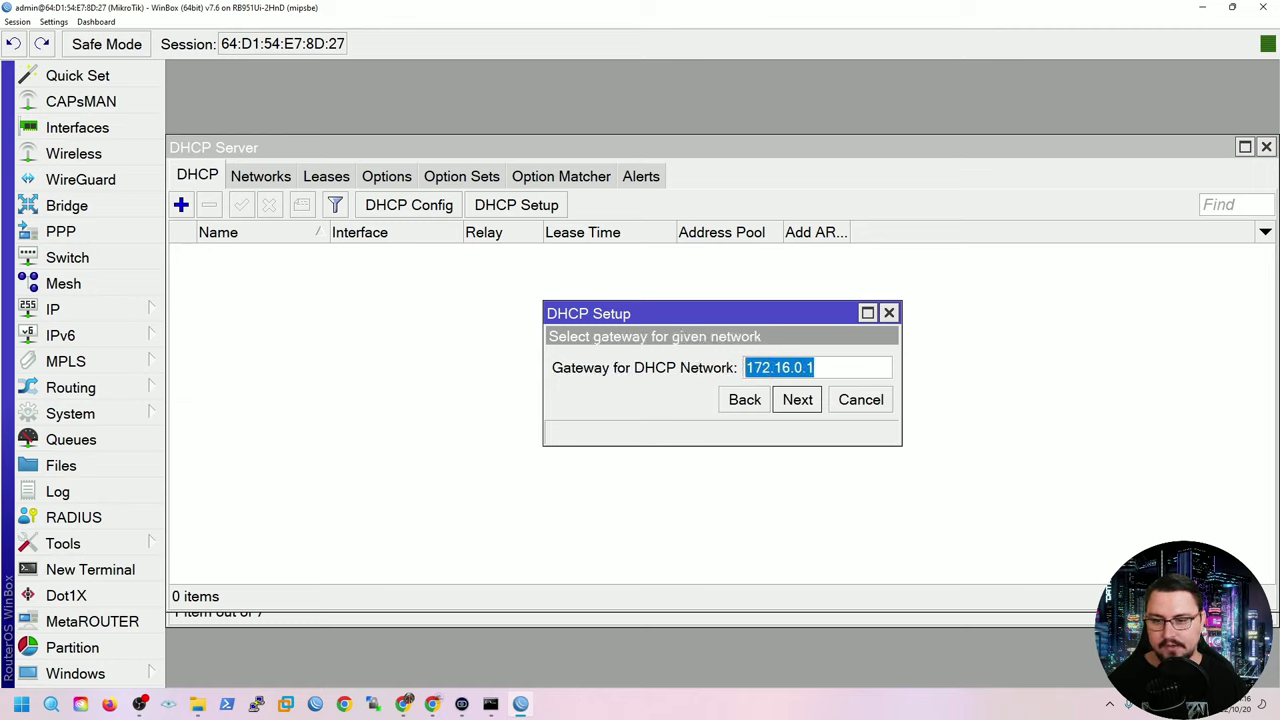
key(Return)
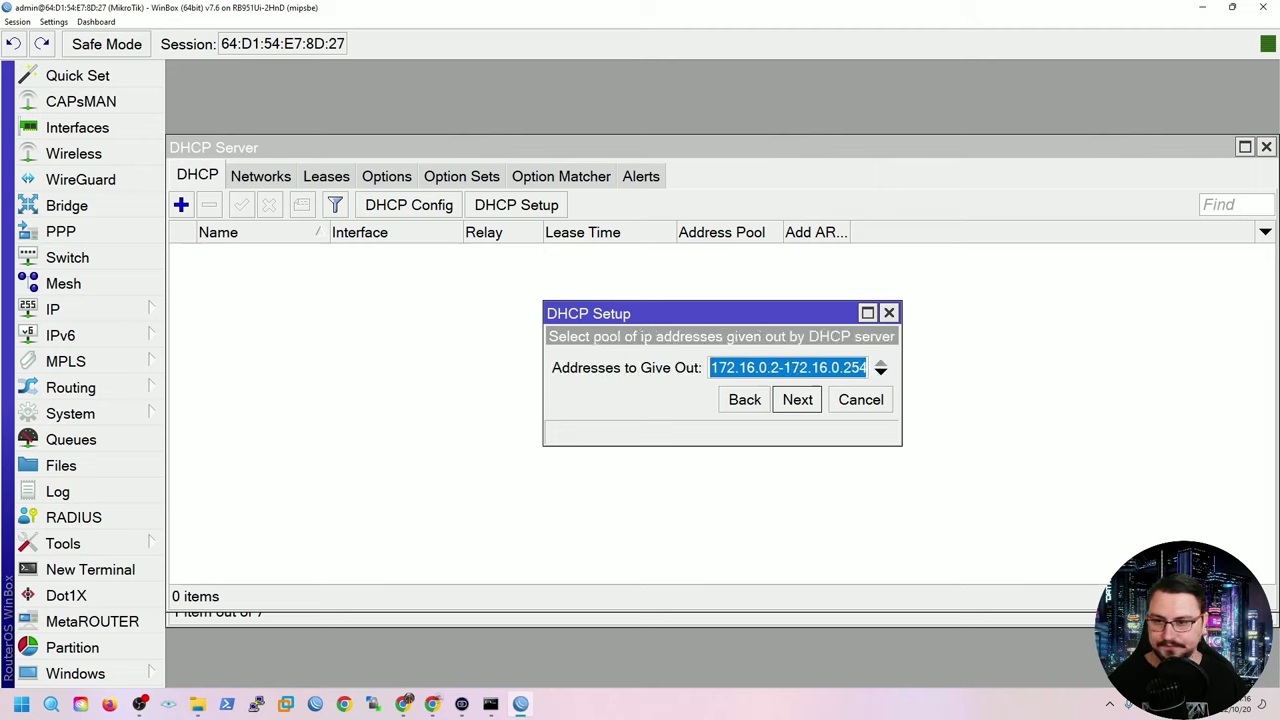
Change the address pool to 172.16.0.20–172.16.0.254.
click(716, 367)
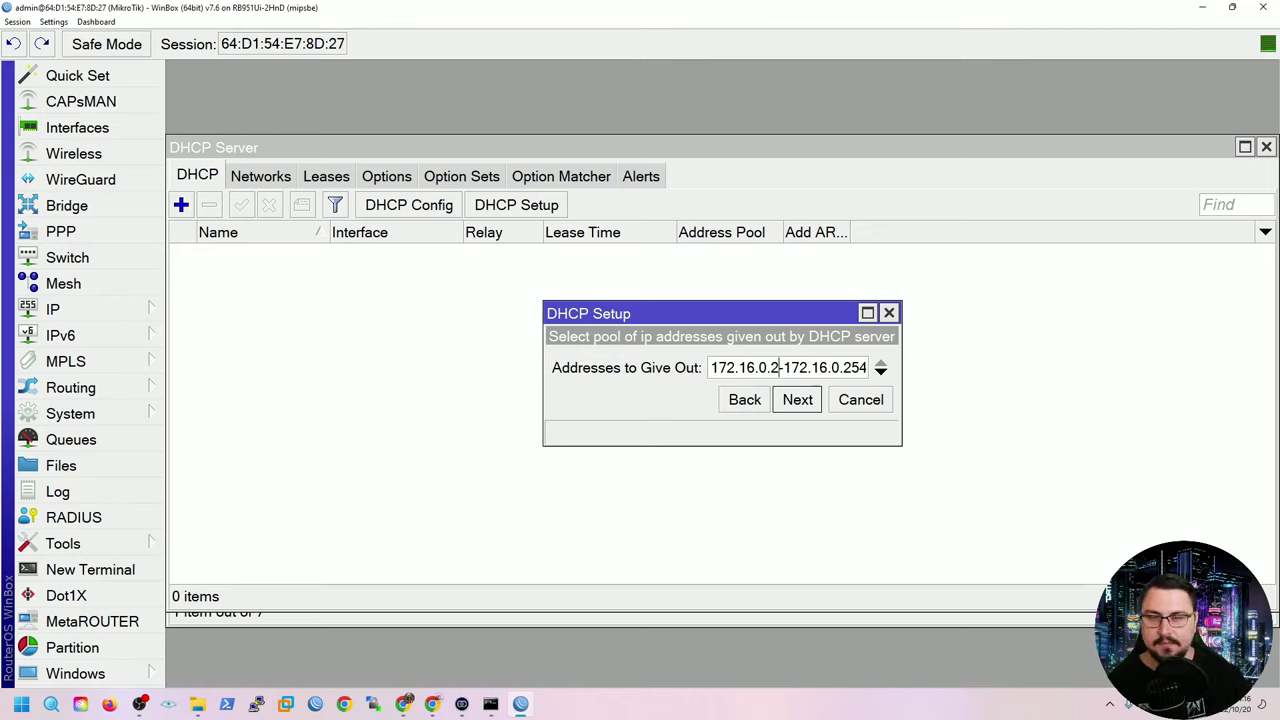
key(BackSpace)
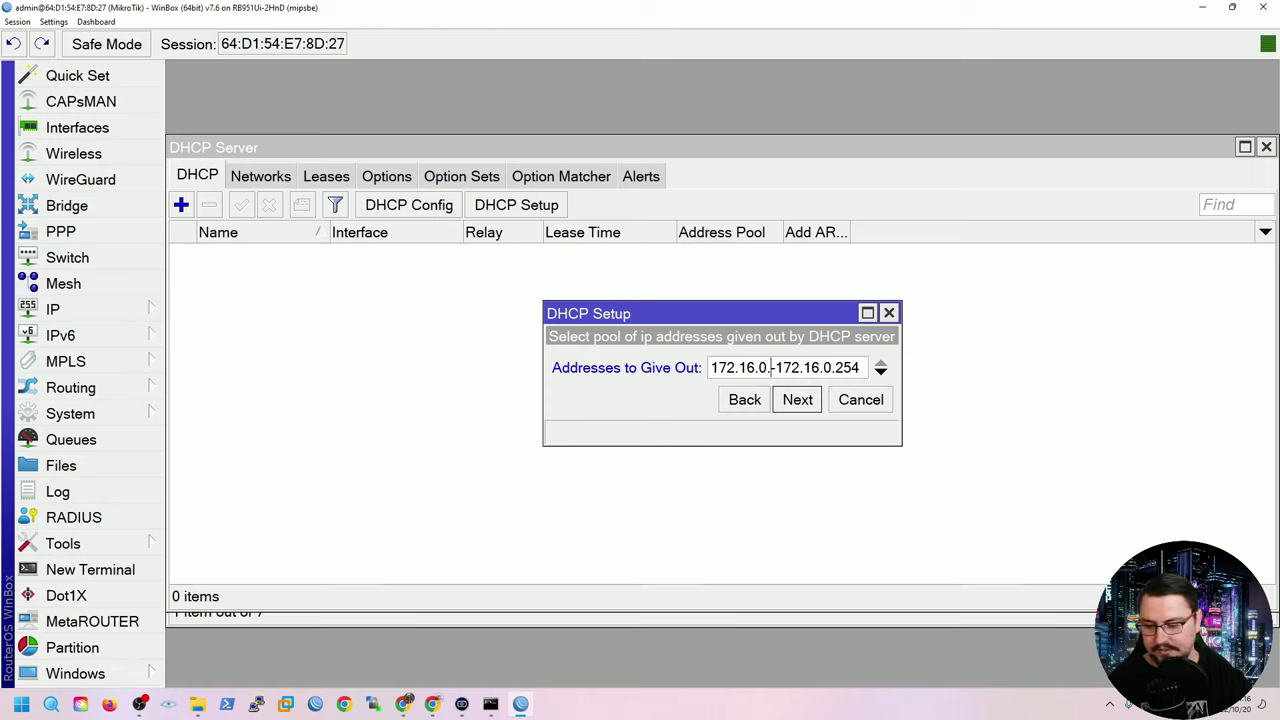
text(20)
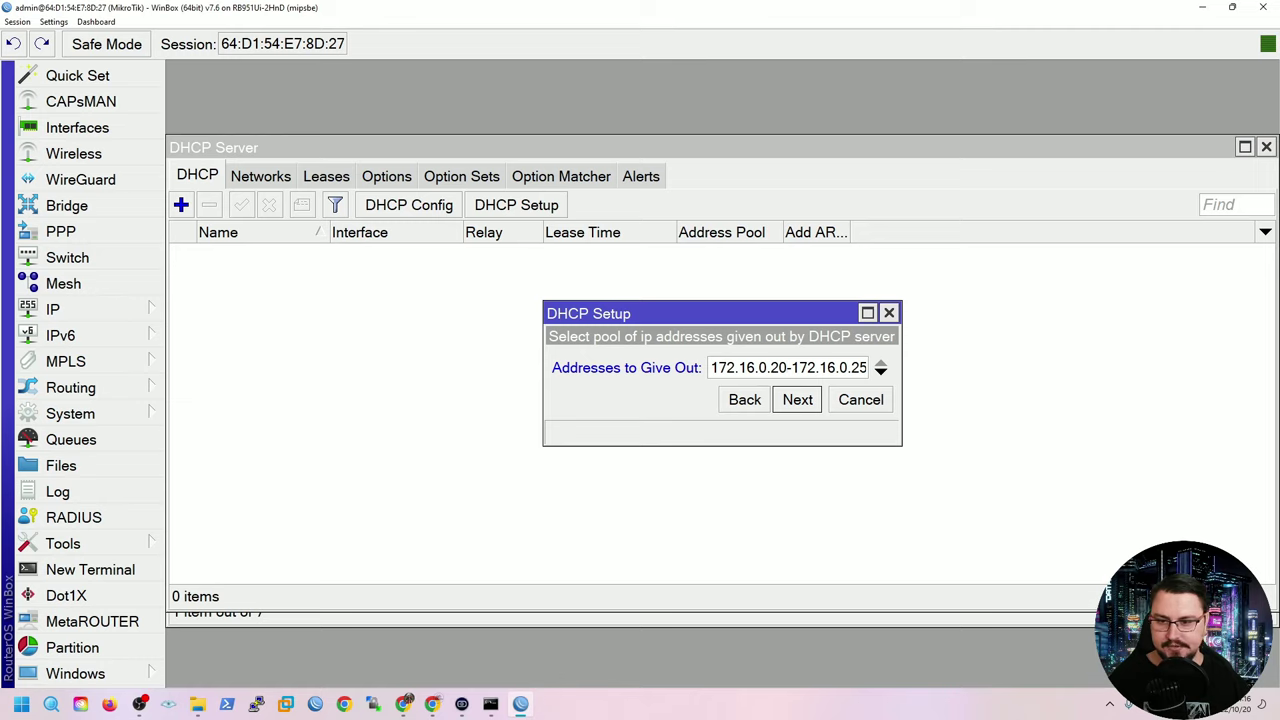
key(Right)
key(shift+Right)
key(shift+Right)
key(shift+Right)
key(shift+Right)
key(shift+Right)
key(shift+Right)
key(shift+Right)
key(shift+Right)
key(shift+Right)
key(shift+Right)
key(shift+Right)
key(shift+Right)
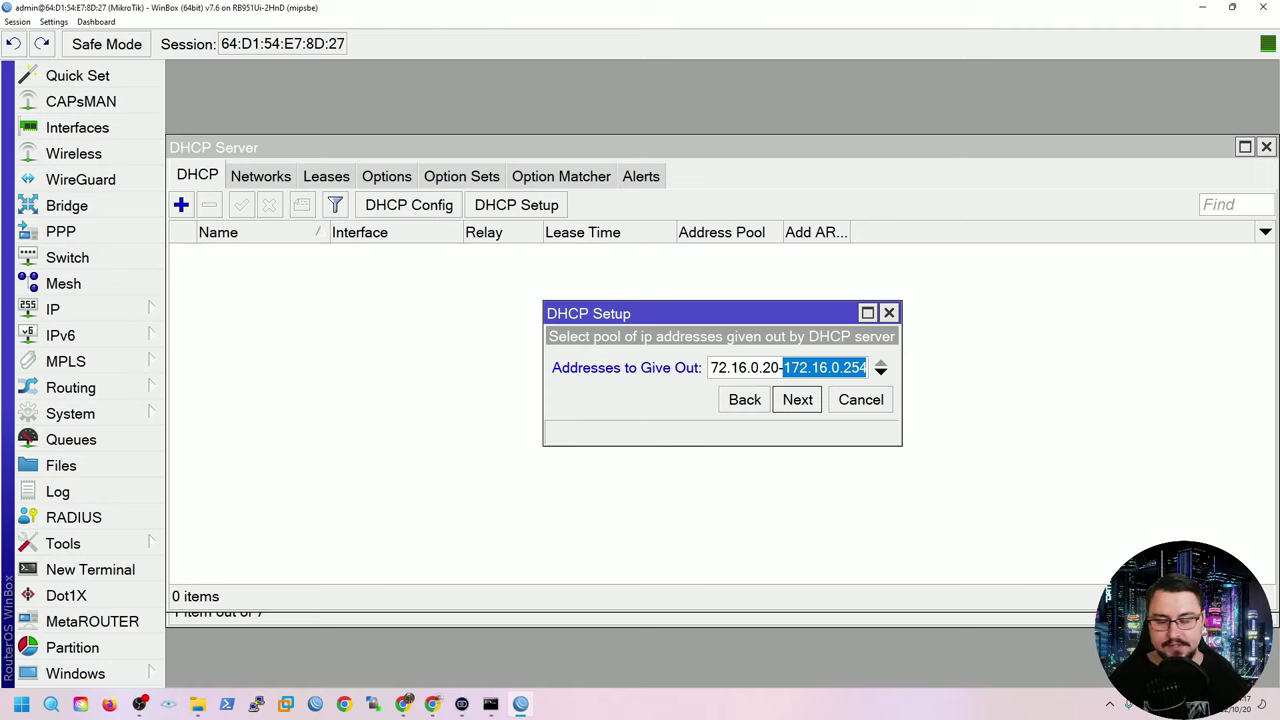
key(Return)
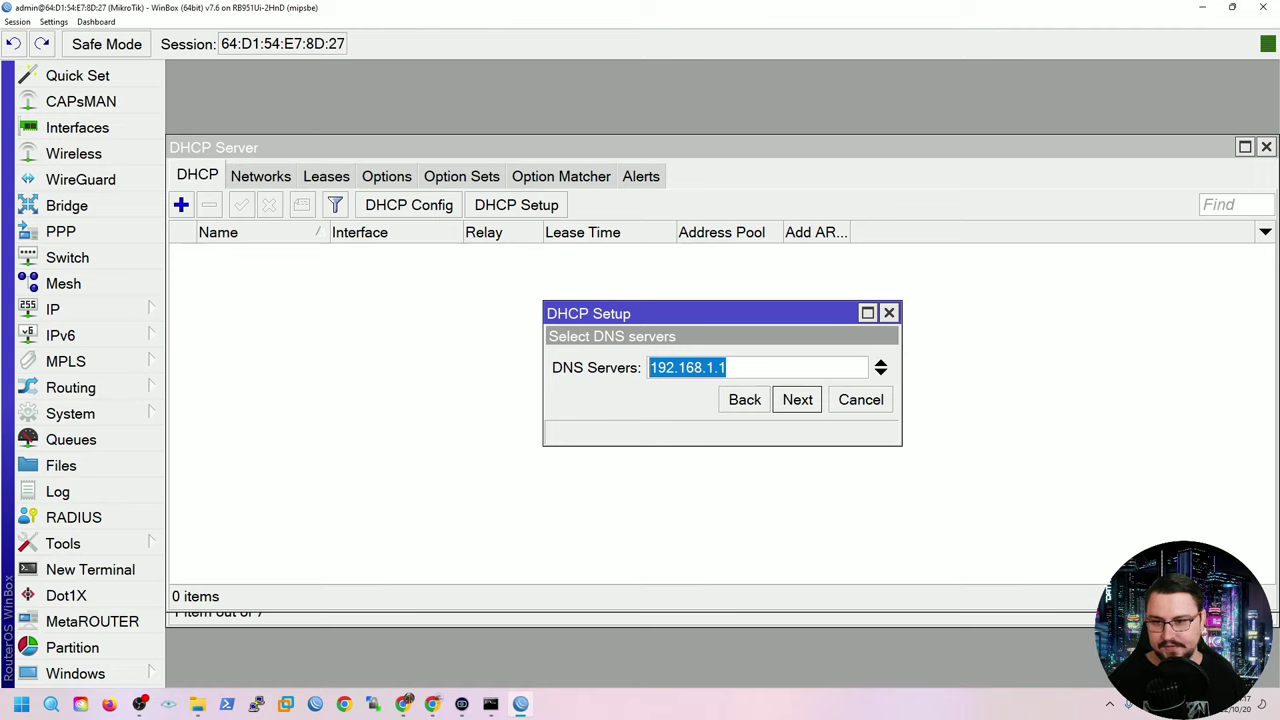
Keep DNS server 192.168.1.1 and set the lease time to 08:00:00.
key(Return)
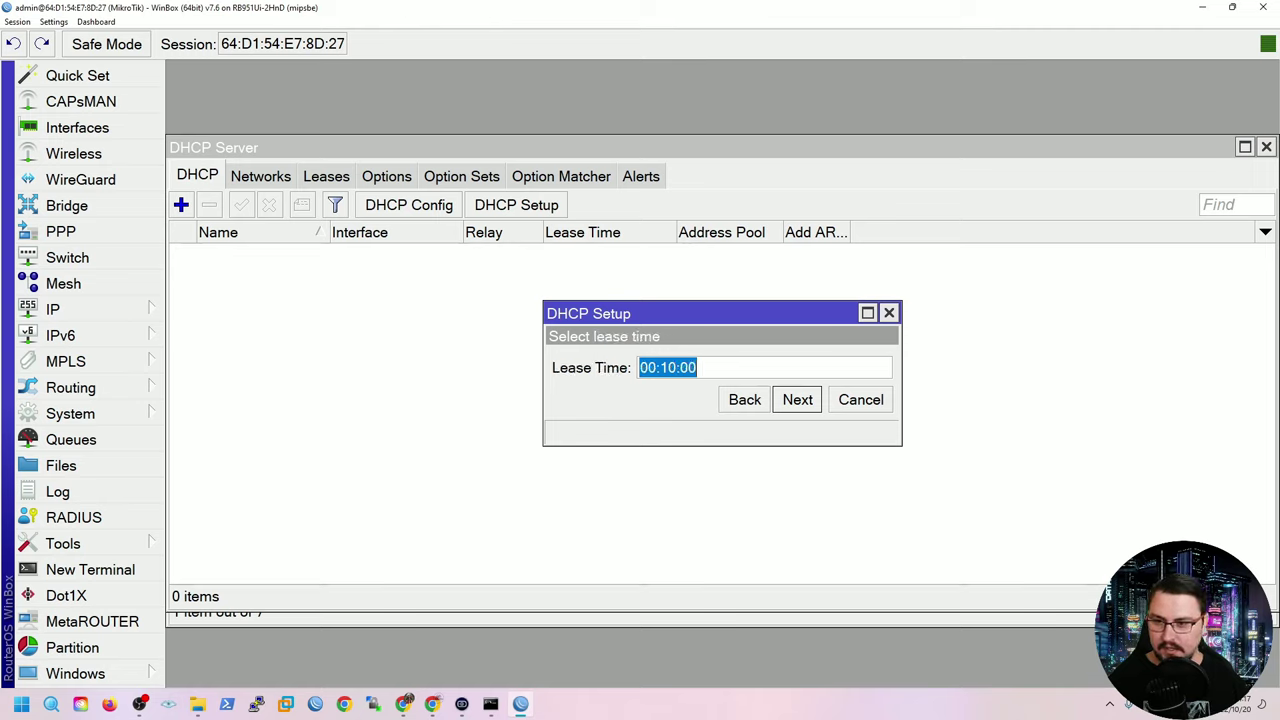
click(670, 367)
drag(670, 367, 640, 367)
click(670, 367)
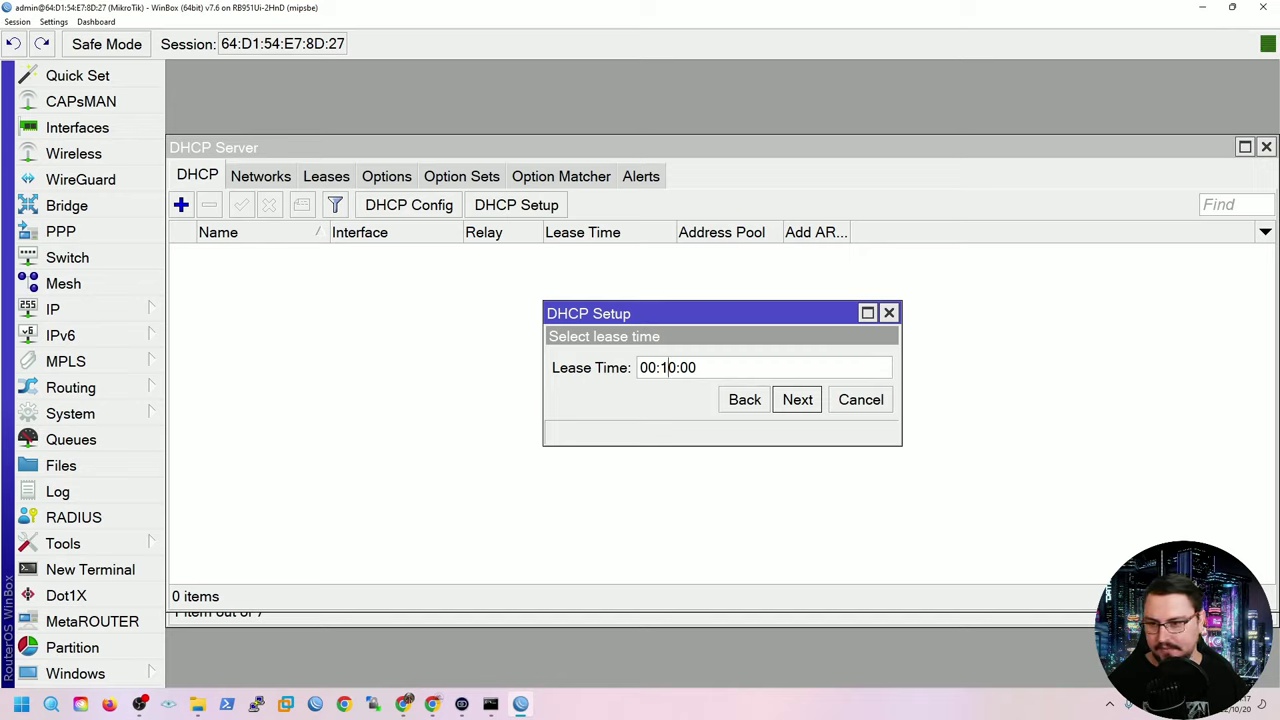
click(648, 367)
drag(647, 367, 657, 367)
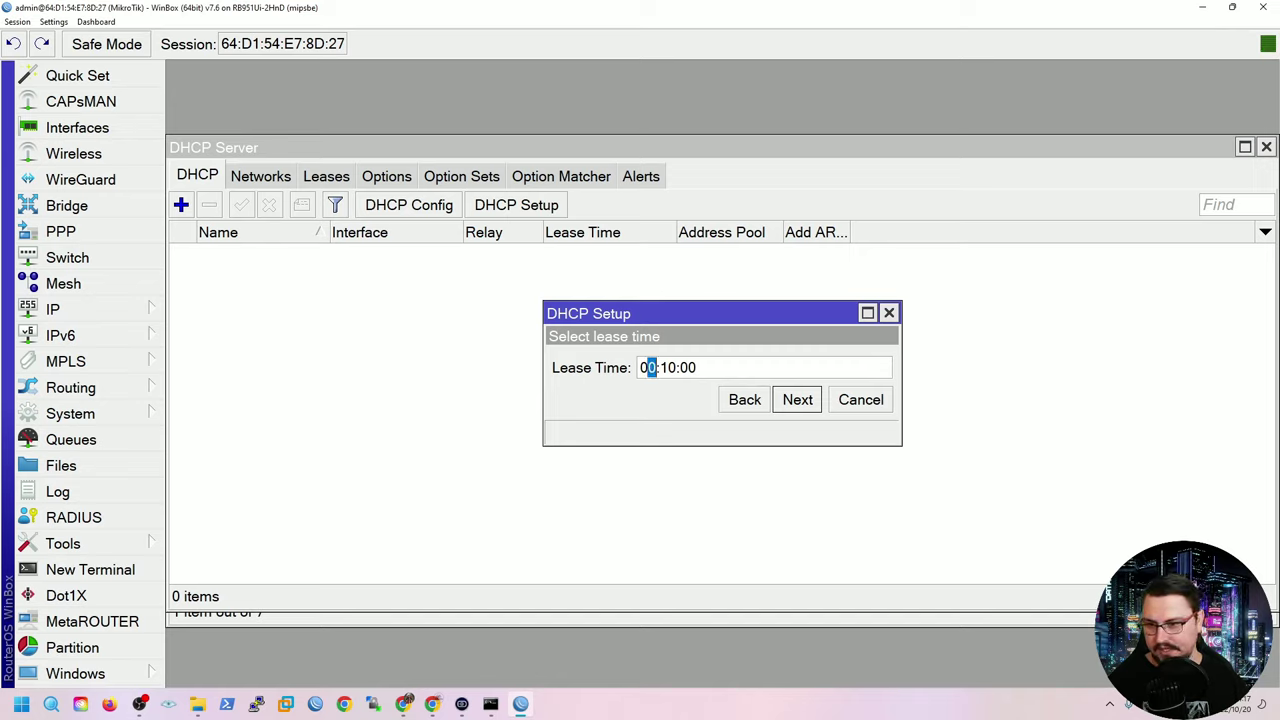
text(8)
key(BackSpace)
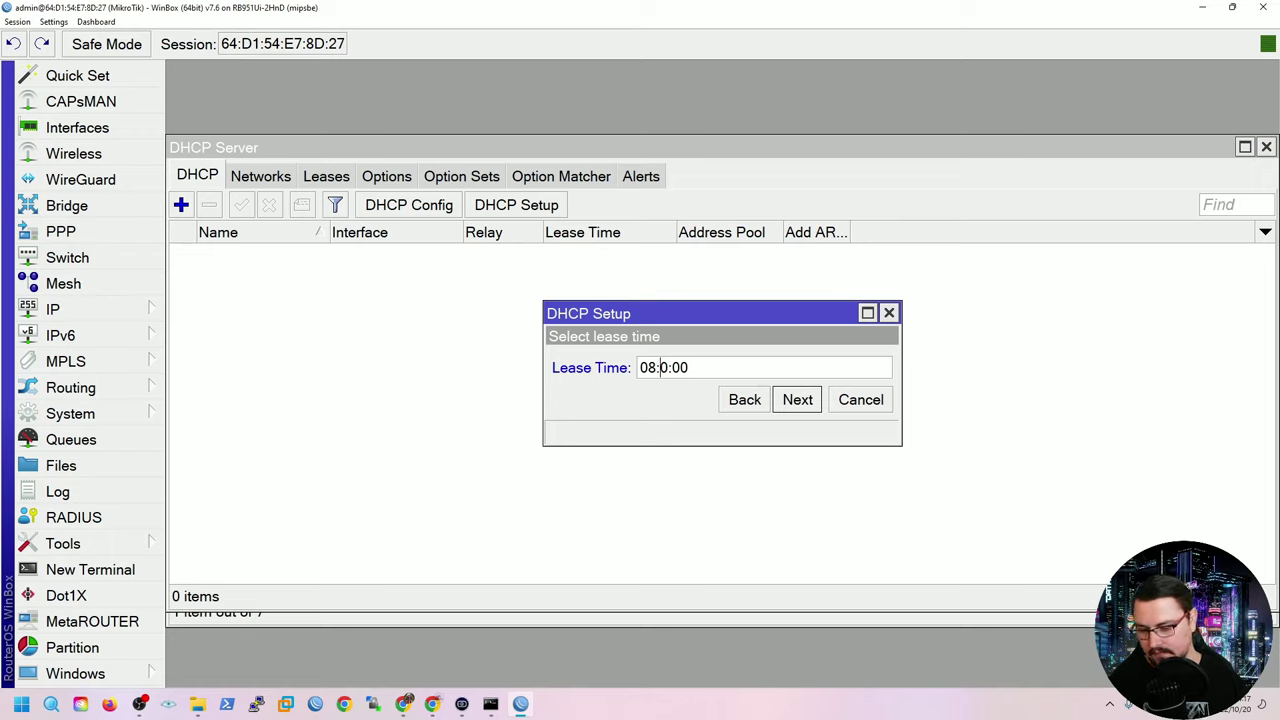
text(0)
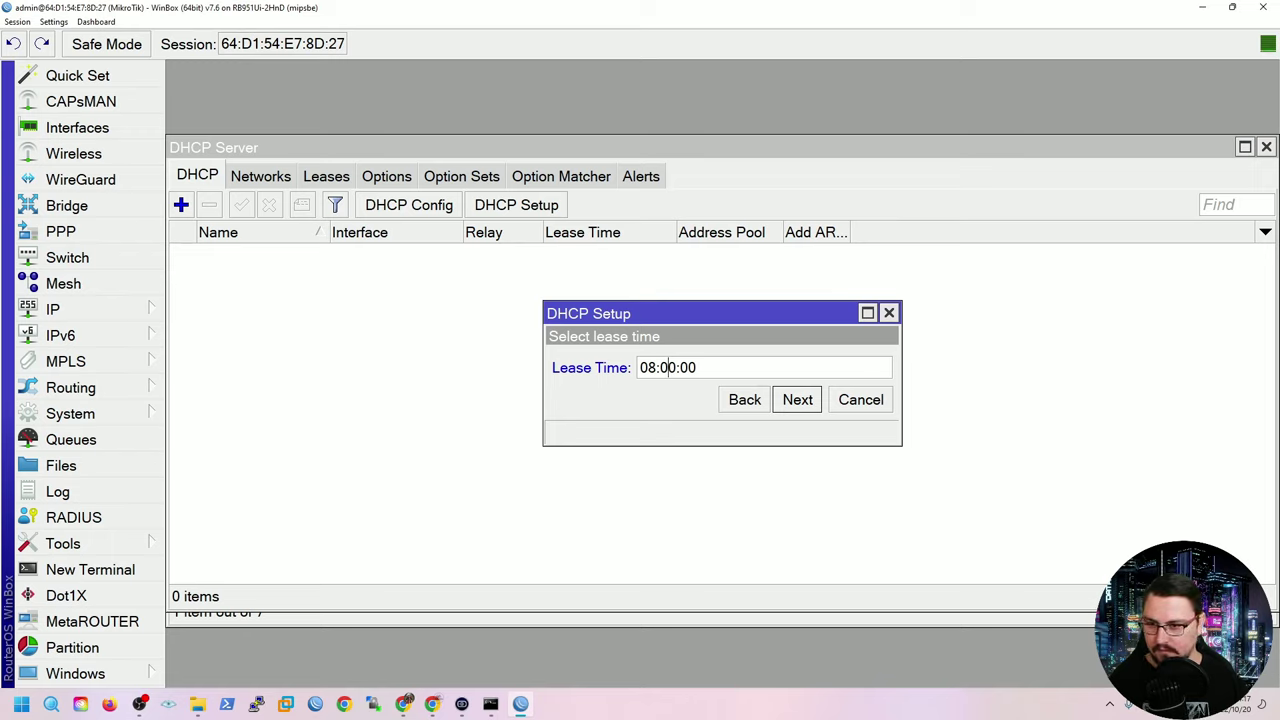
key(Return)
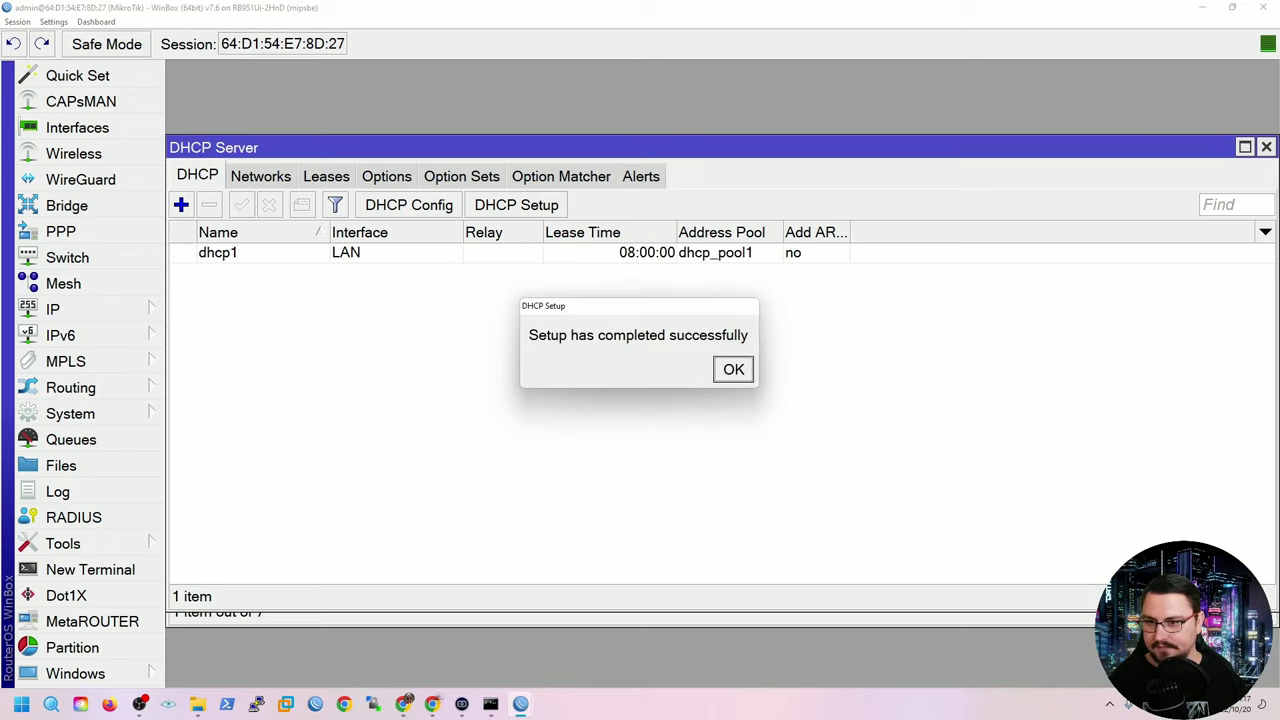
Dismiss the completion message and check the new dhcp1 server entry.
key(Return)
click(218, 252)
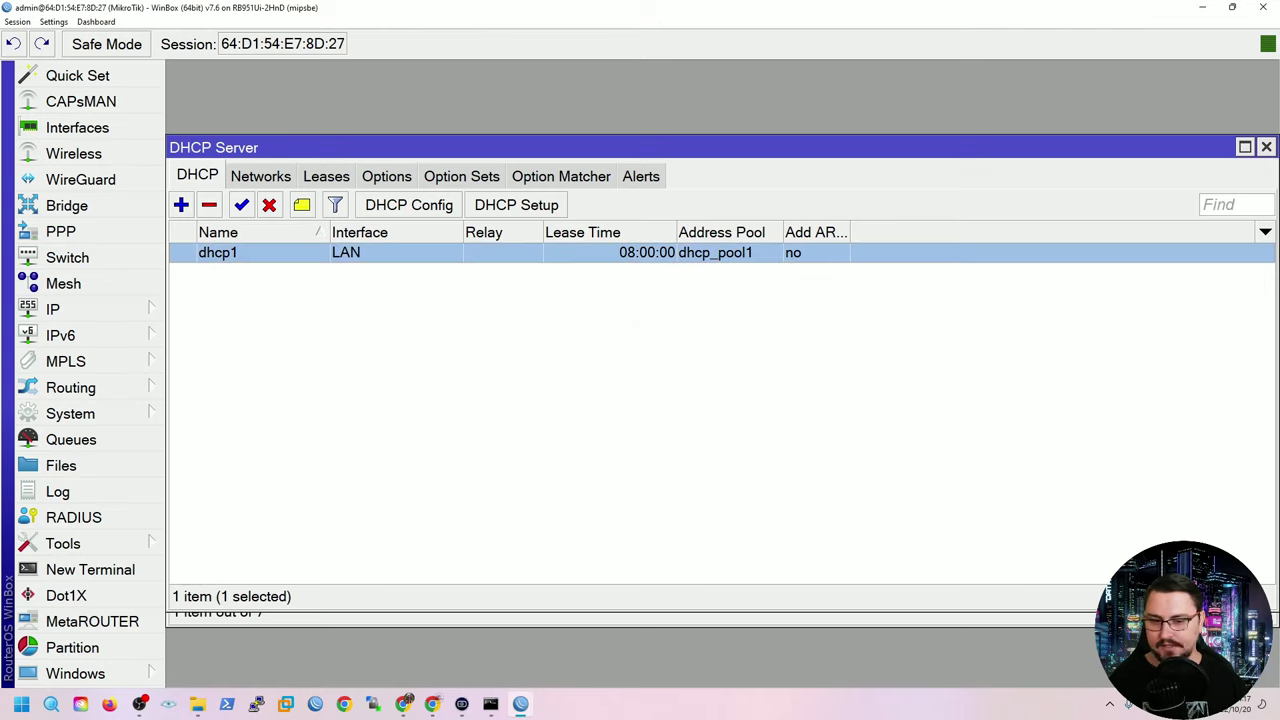
key(Escape)
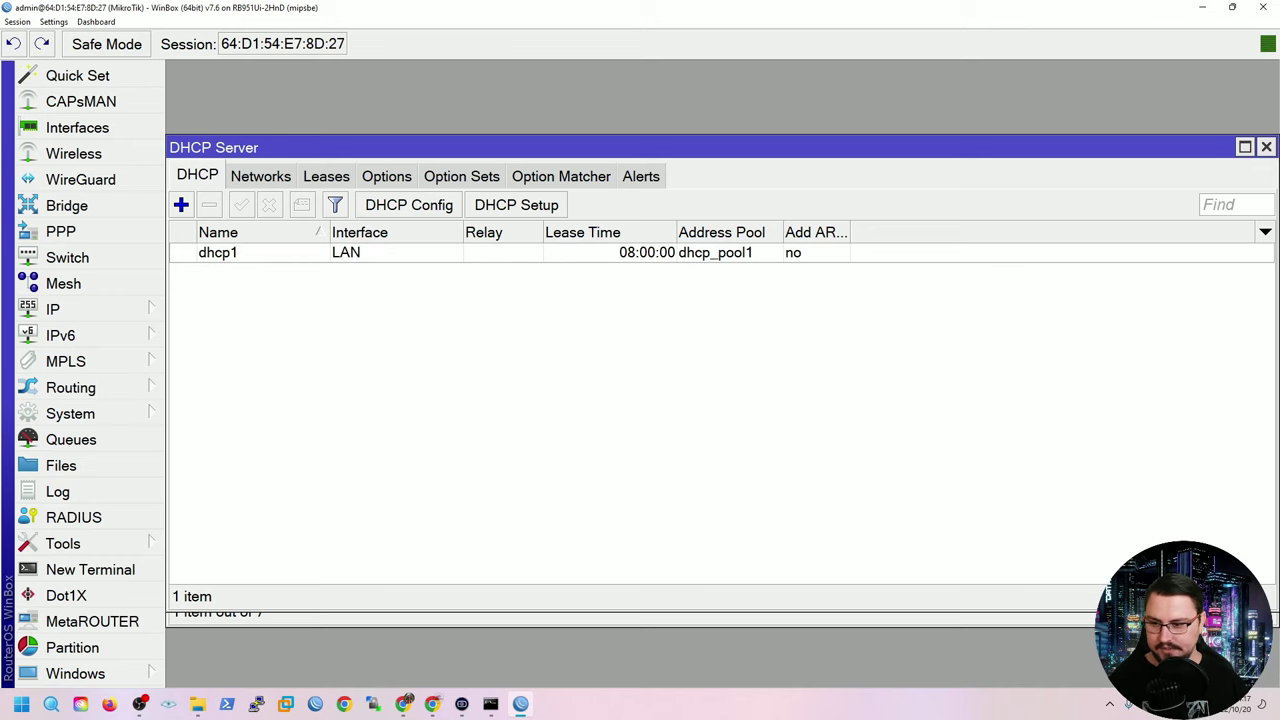
click(490, 704)
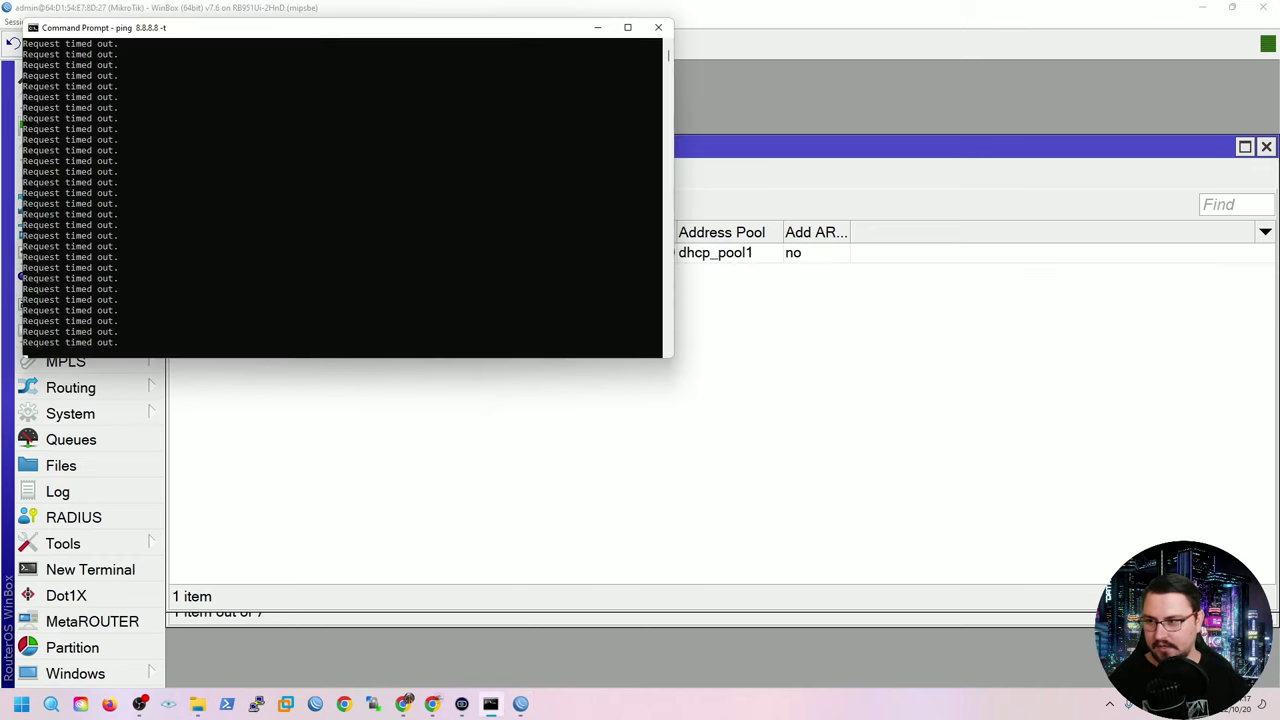
Stop the failing ping and check the adapters with ipconfig.
key(ctrl+c)
text(ipconfig)
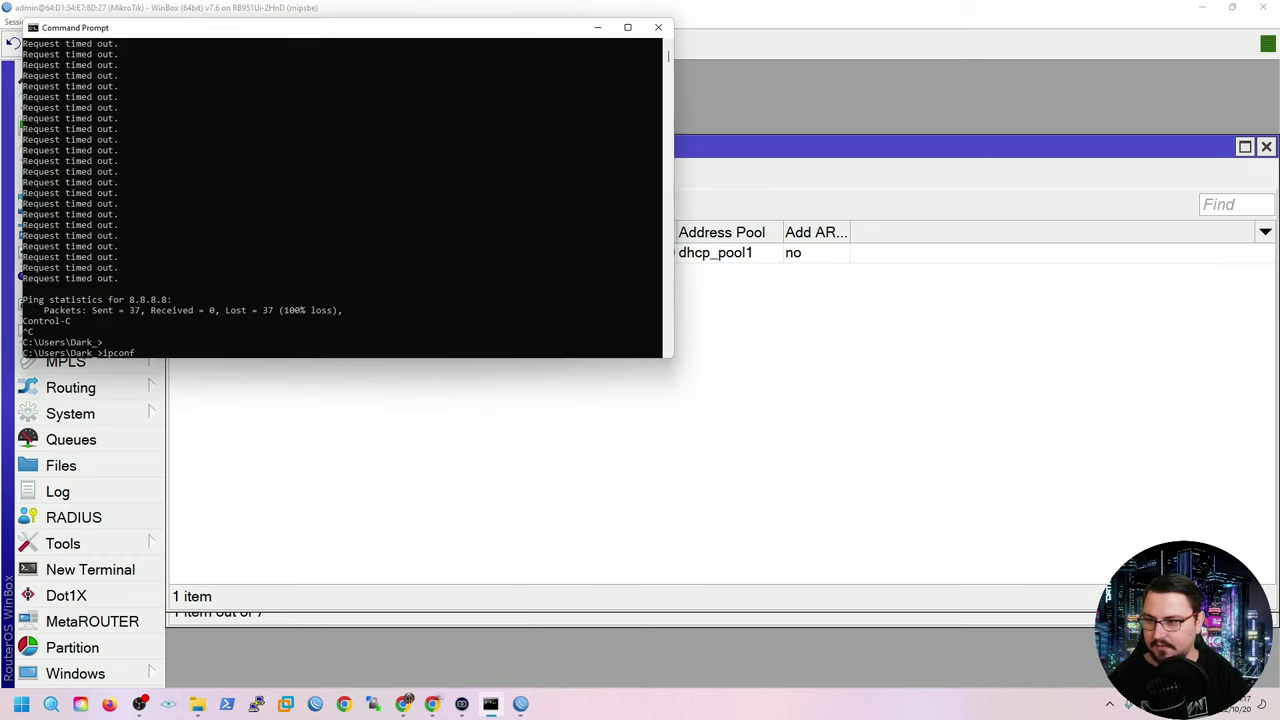
key(Return)
Renew the PC's IP address with ipconfig /renew and return to WinBox.
key(Up)
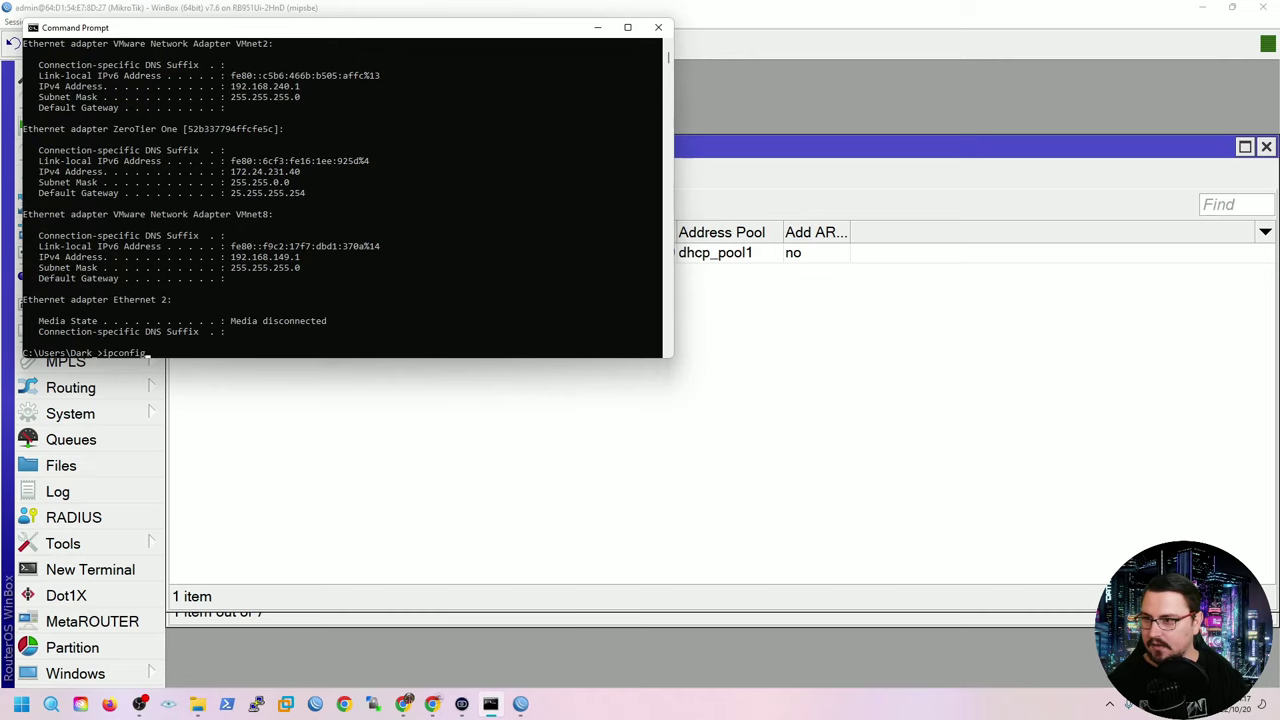
text(/release)
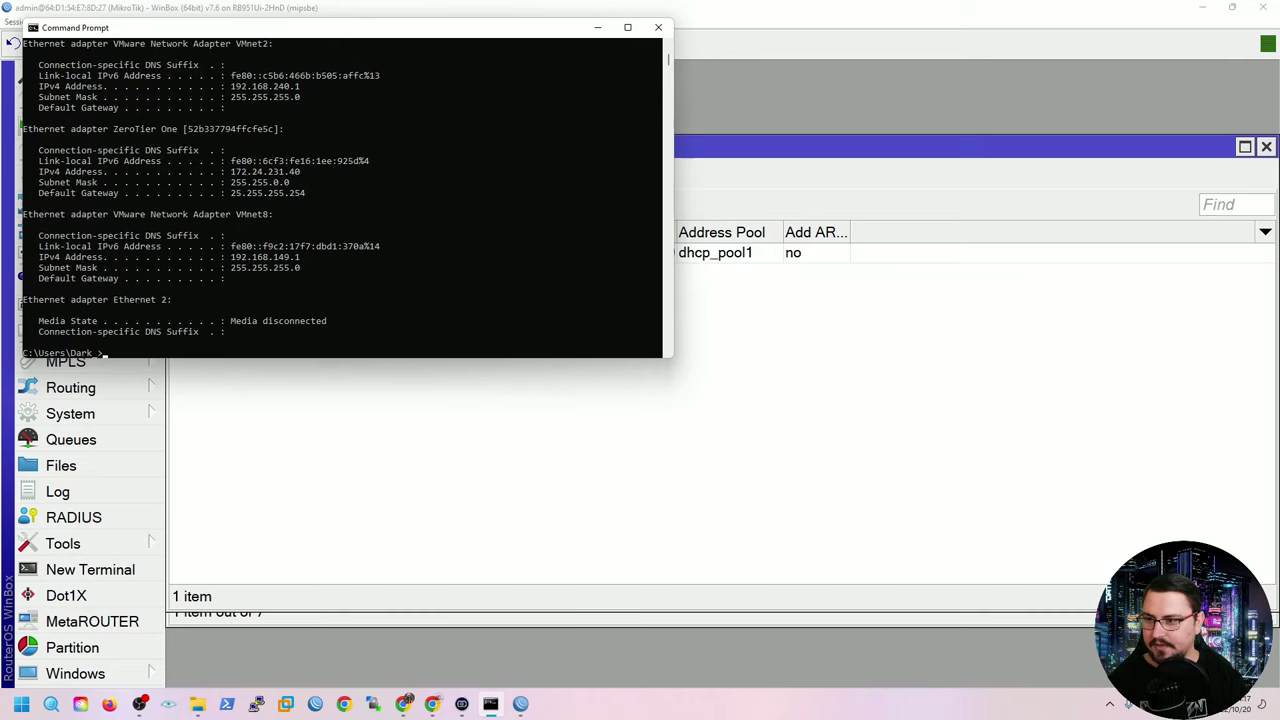
key(BackSpace)
key(BackSpace)
key(BackSpace)
key(BackSpace)
key(BackSpace)
text(new)
key(Return)
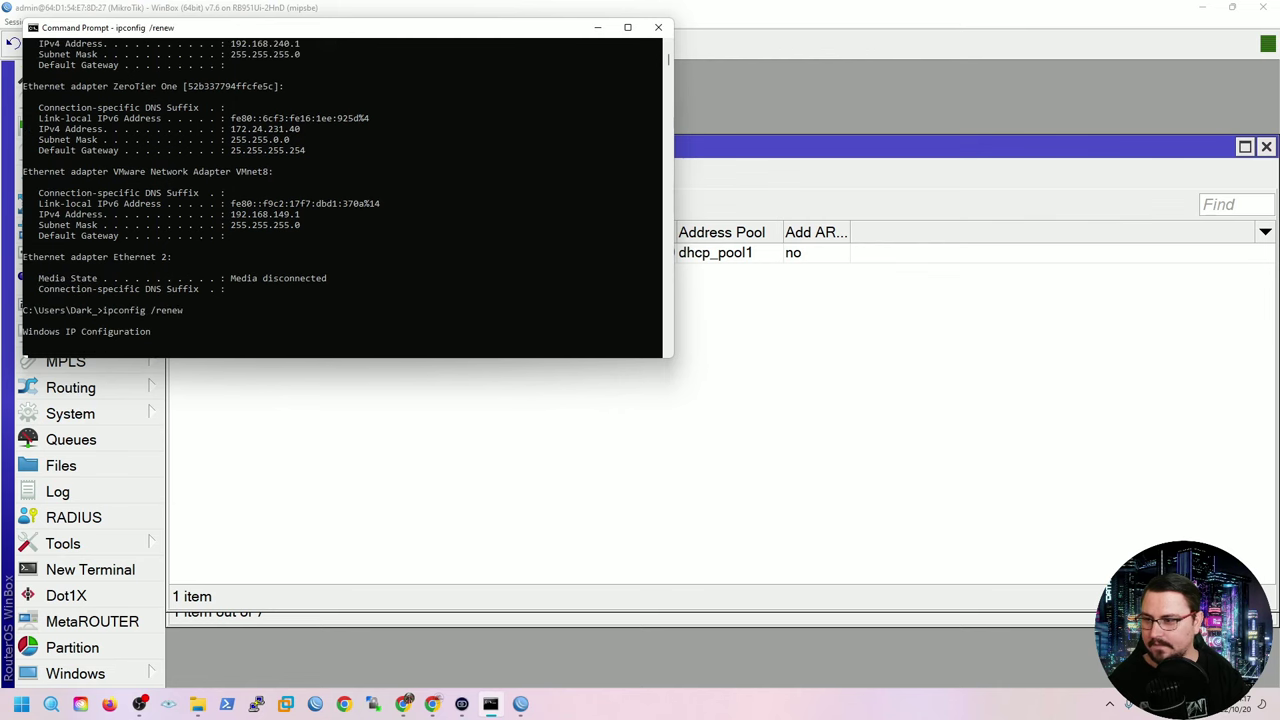
key(alt+Tab)
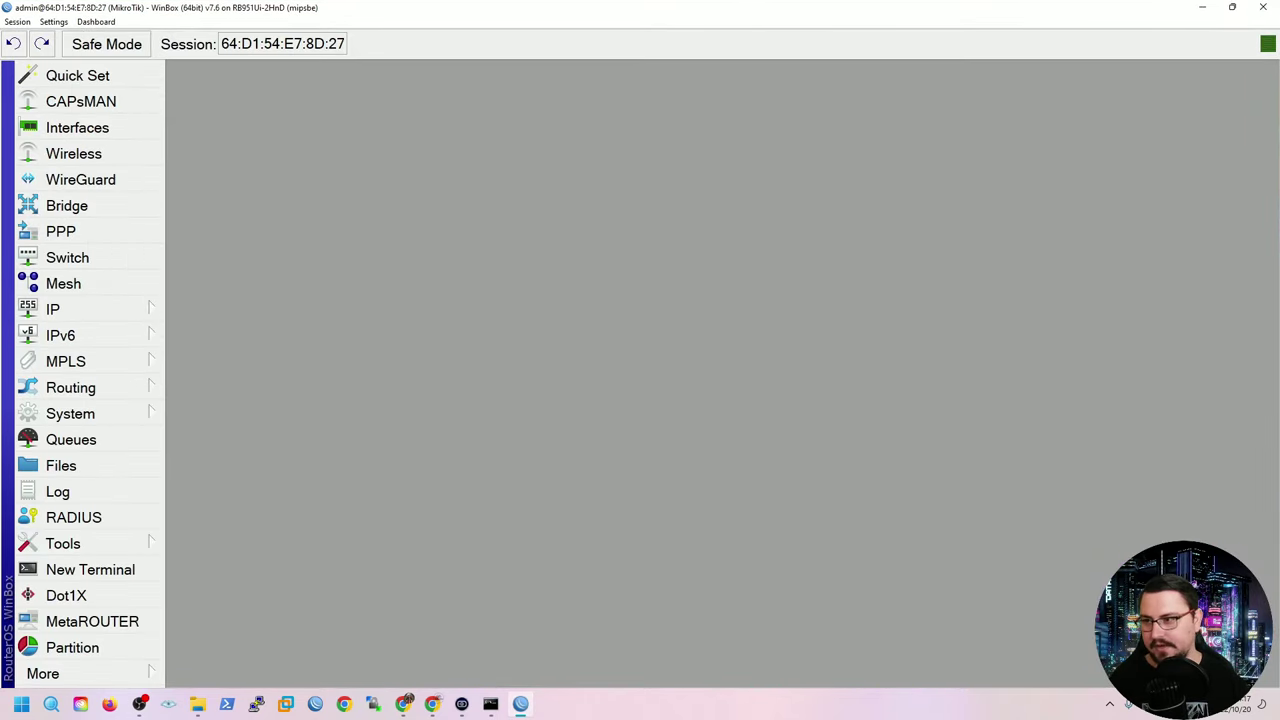
click(17, 21)
Disconnect and log back in through the 172.16.0.1 neighbor with the admin password.
click(40, 143)
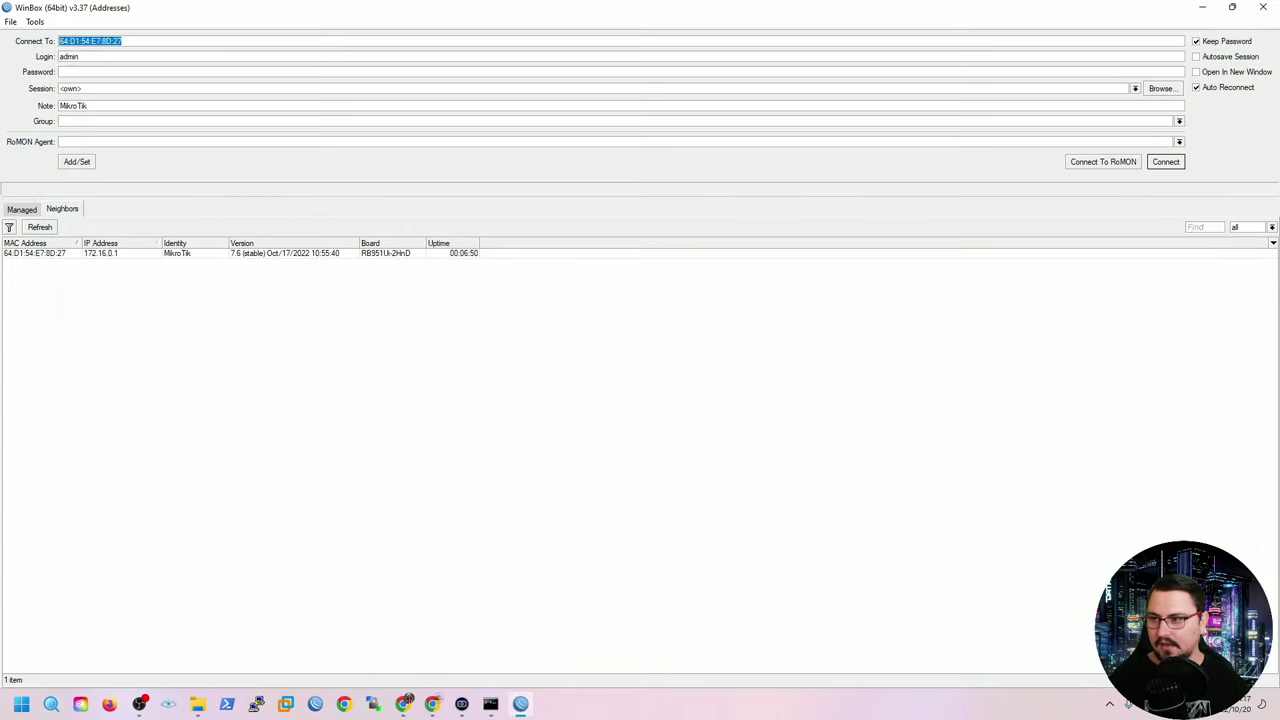
click(100, 253)
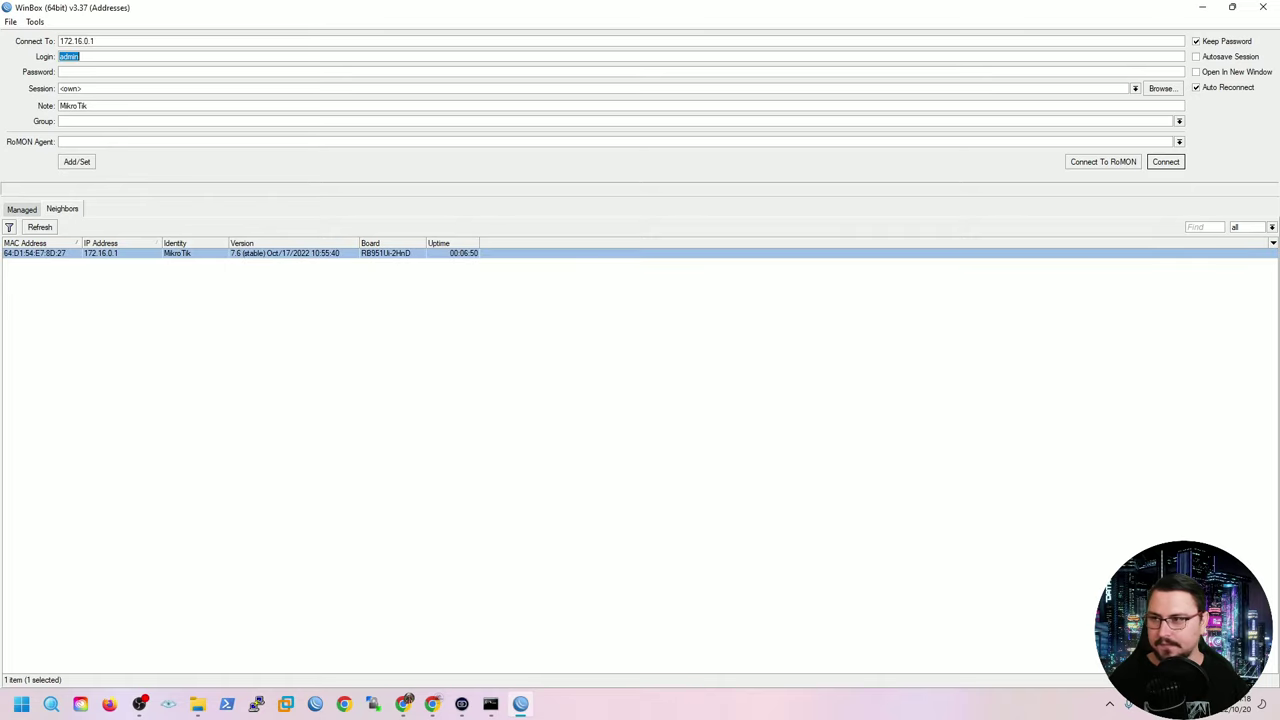
key(Tab)
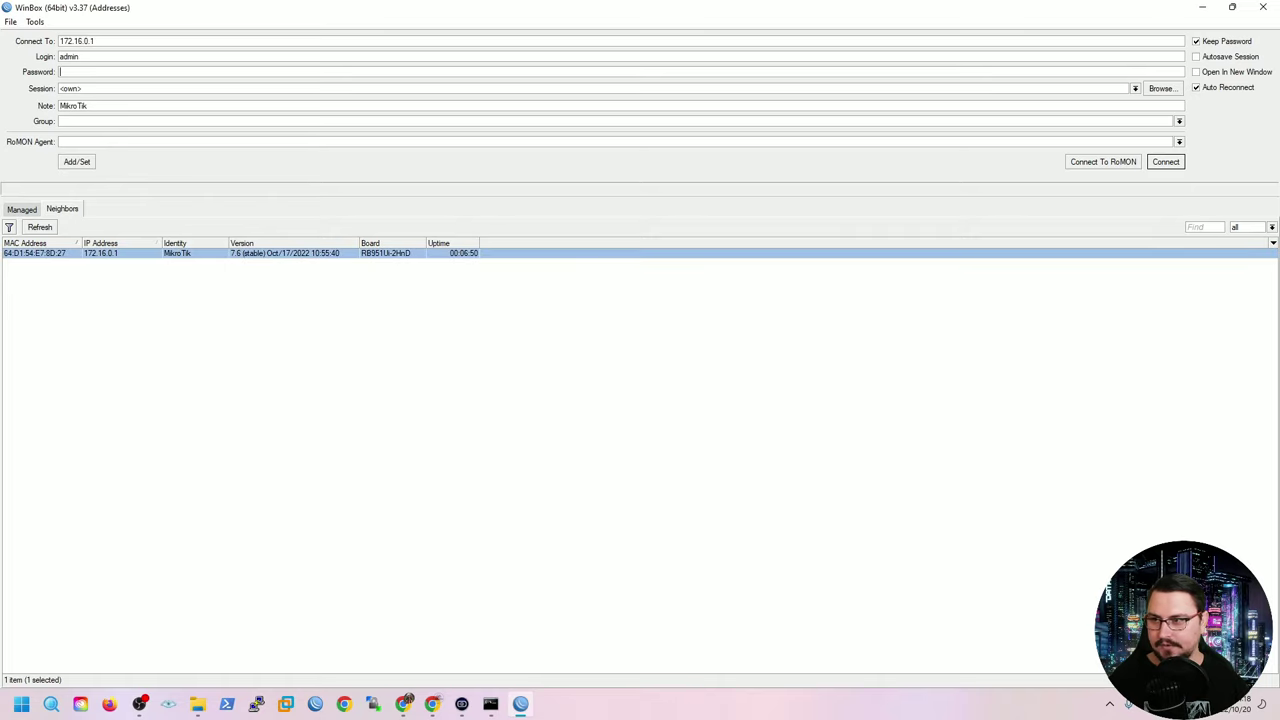
text(*****)
key(Return)
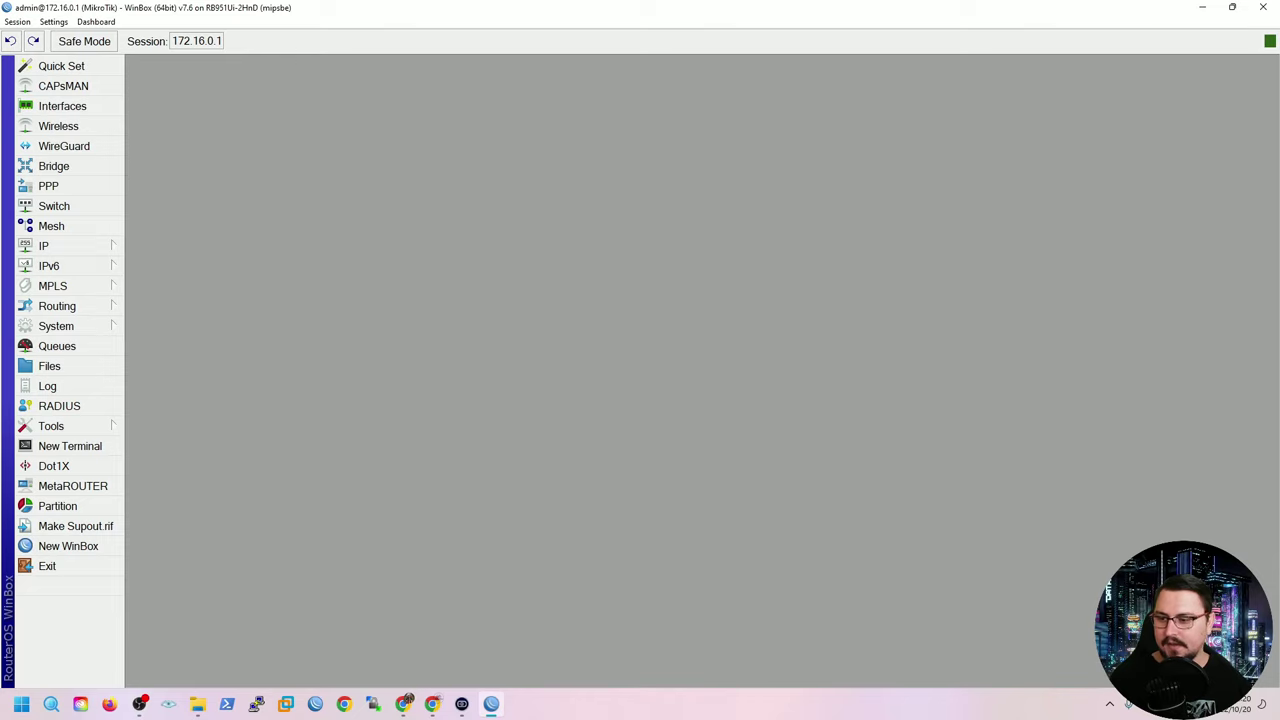
Launch Command Prompt, run ping 8.8.8.8 -t, and move the console lower on screen.
key(super)
text(cmd)
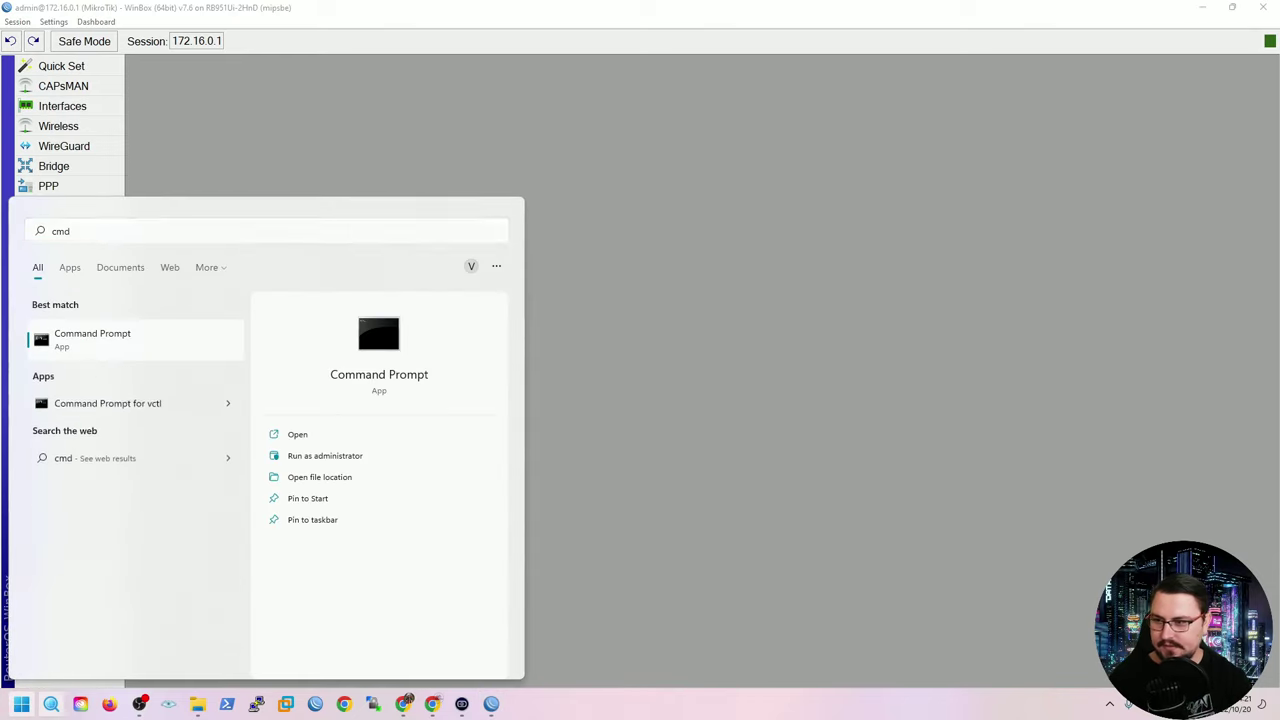
key(Return)
text(ping 8.8.8.8 -t)
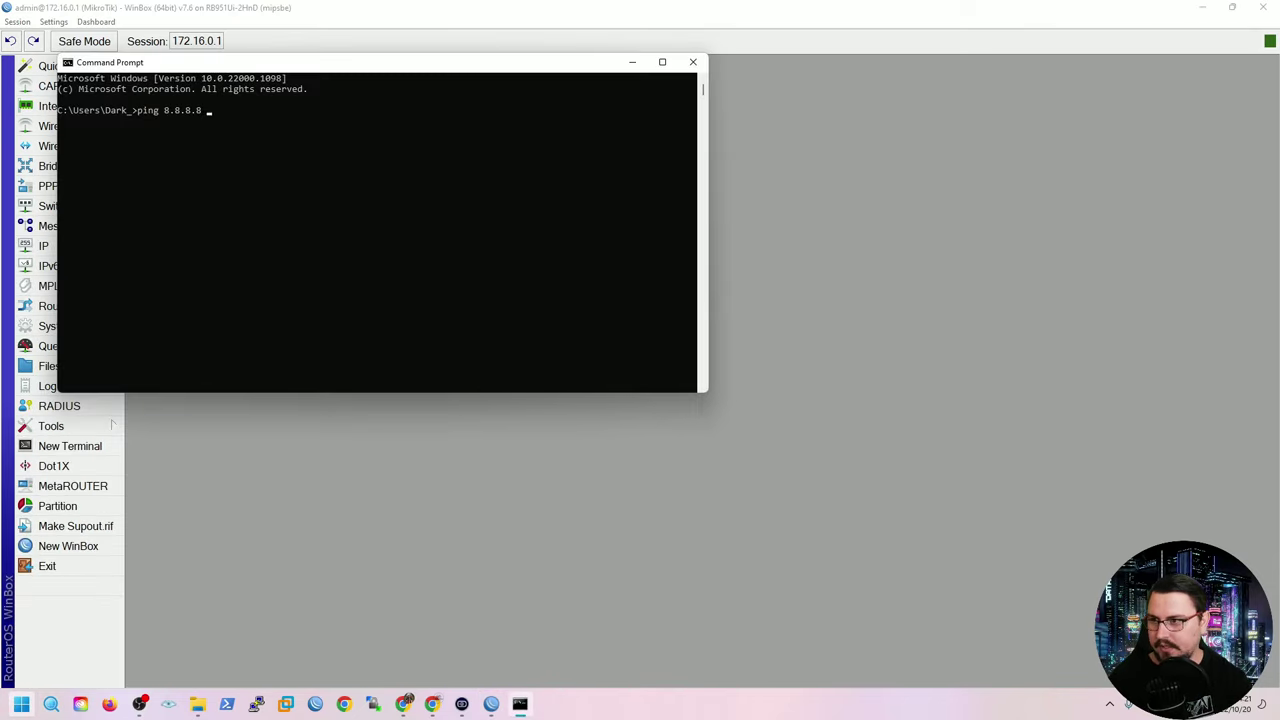
key(Return)
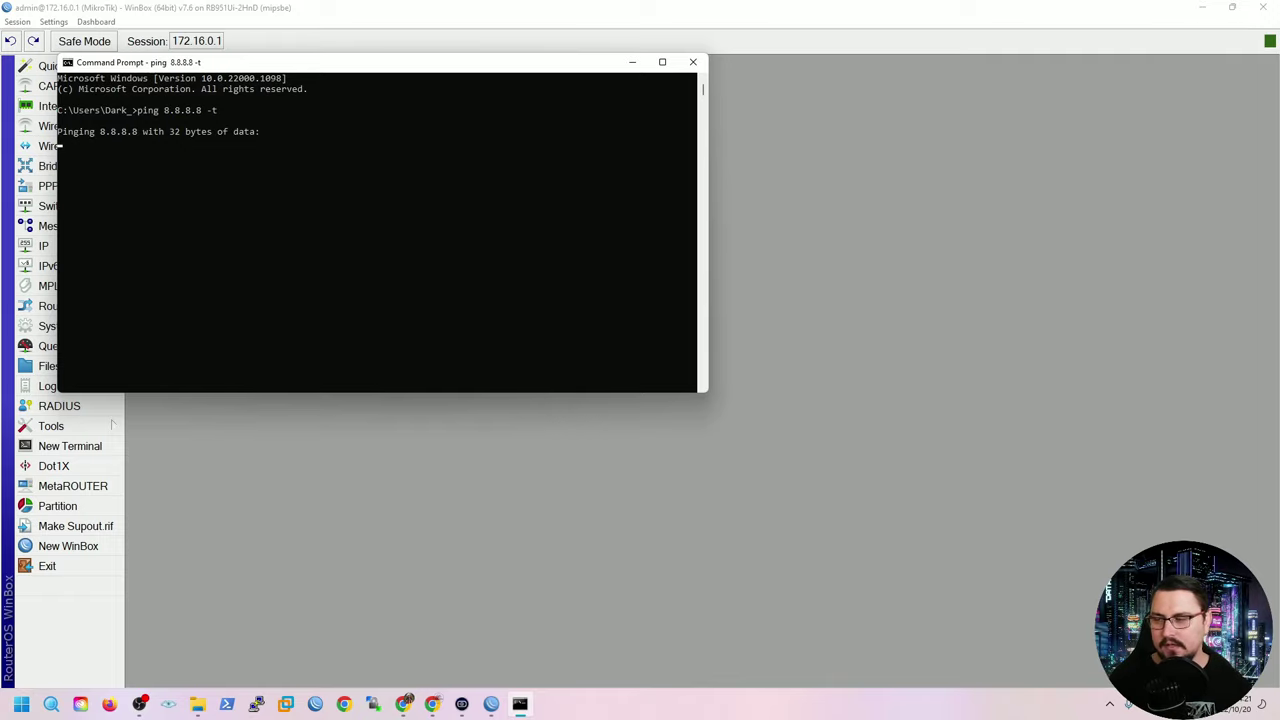
drag(290, 62, 530, 2)
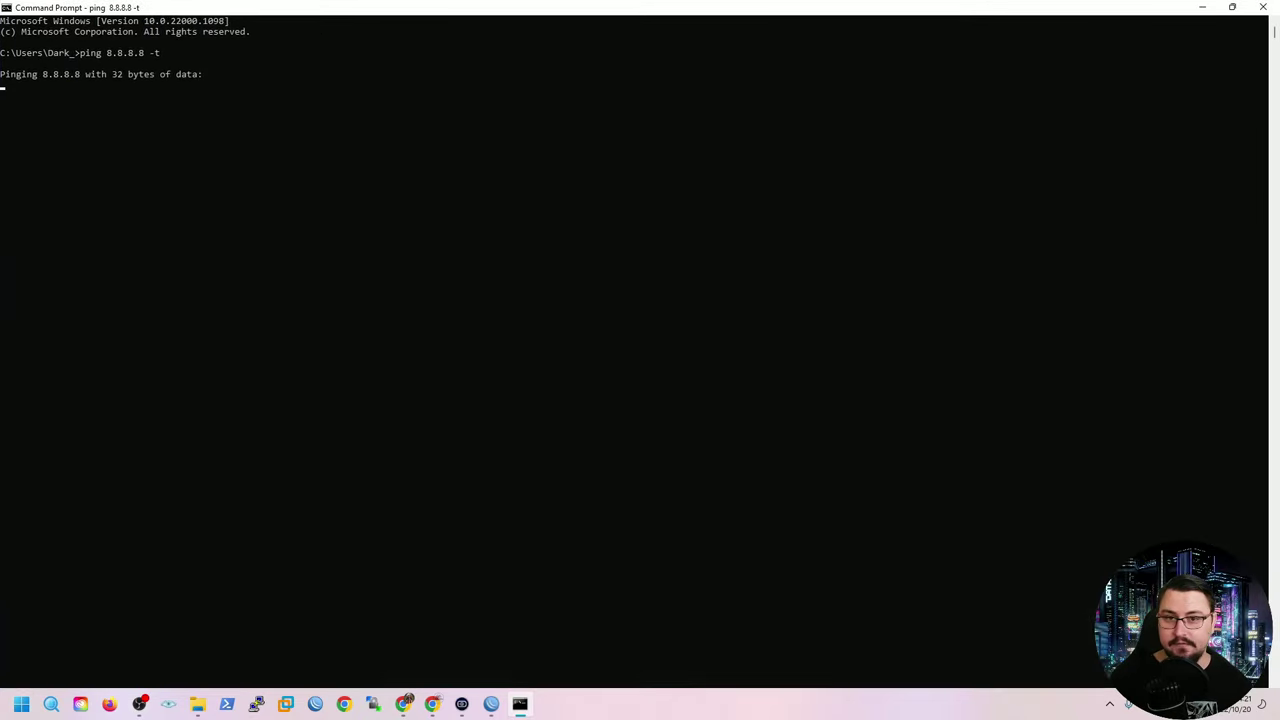
key(super+Down)
drag(540, 62, 868, 294)
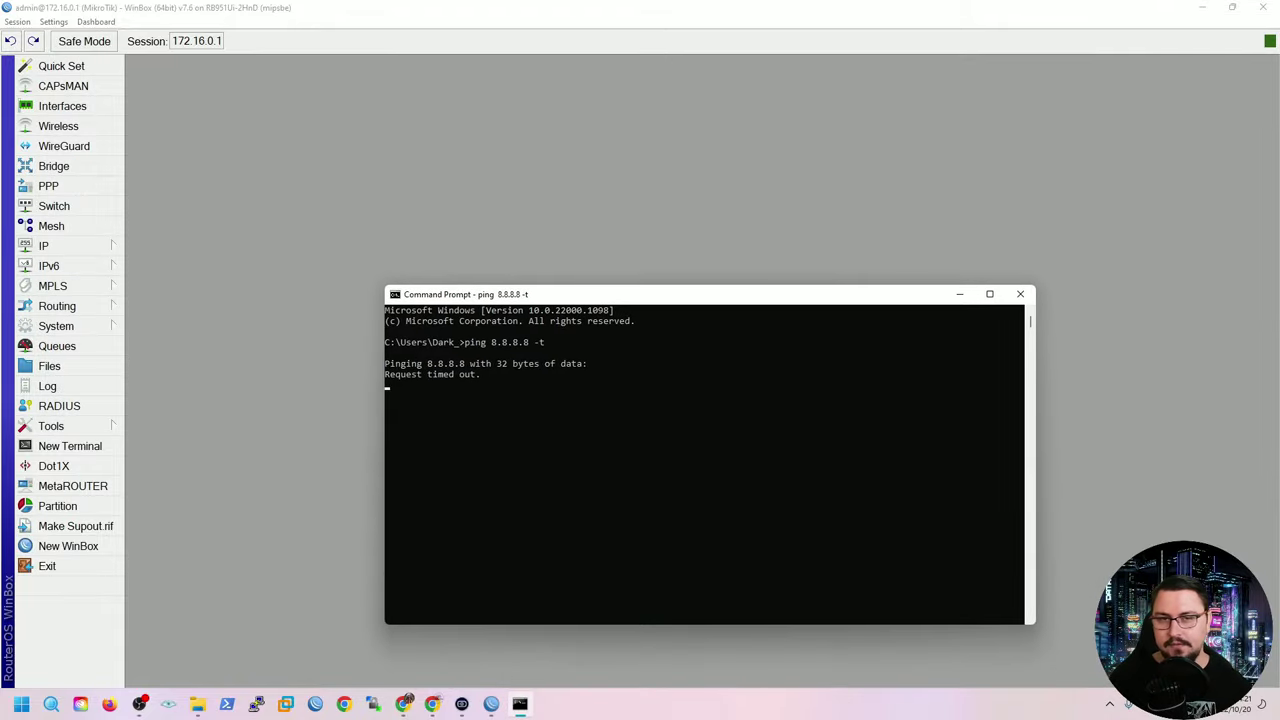
Minimize the ping console and check the DHCP leases for 172.16.0.254.
key(super+Down)
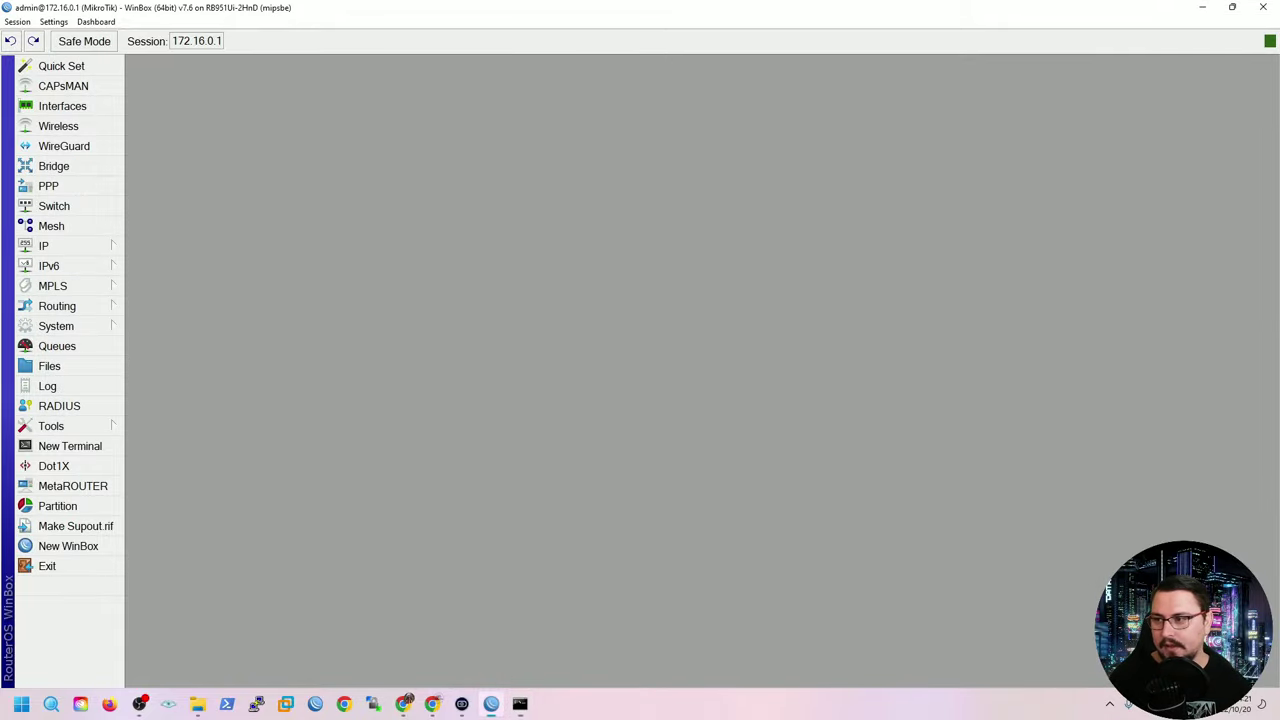
click(44, 246)
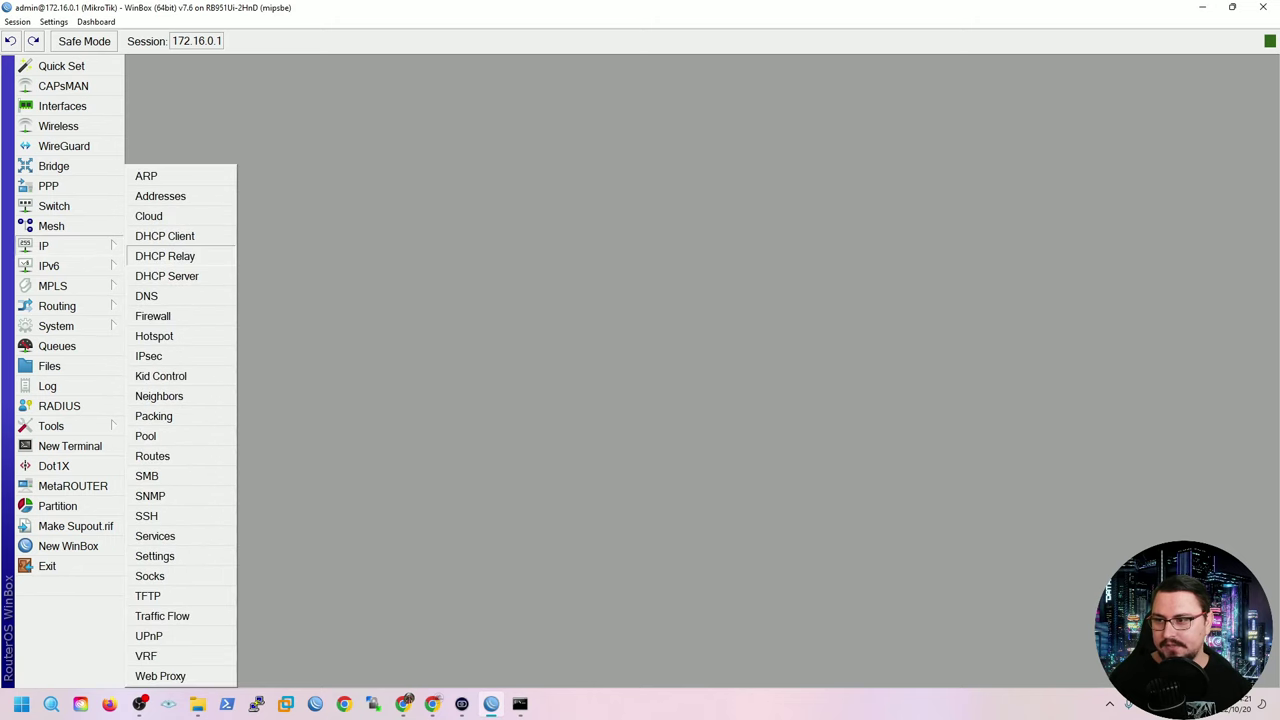
click(160, 274)
click(369, 219)
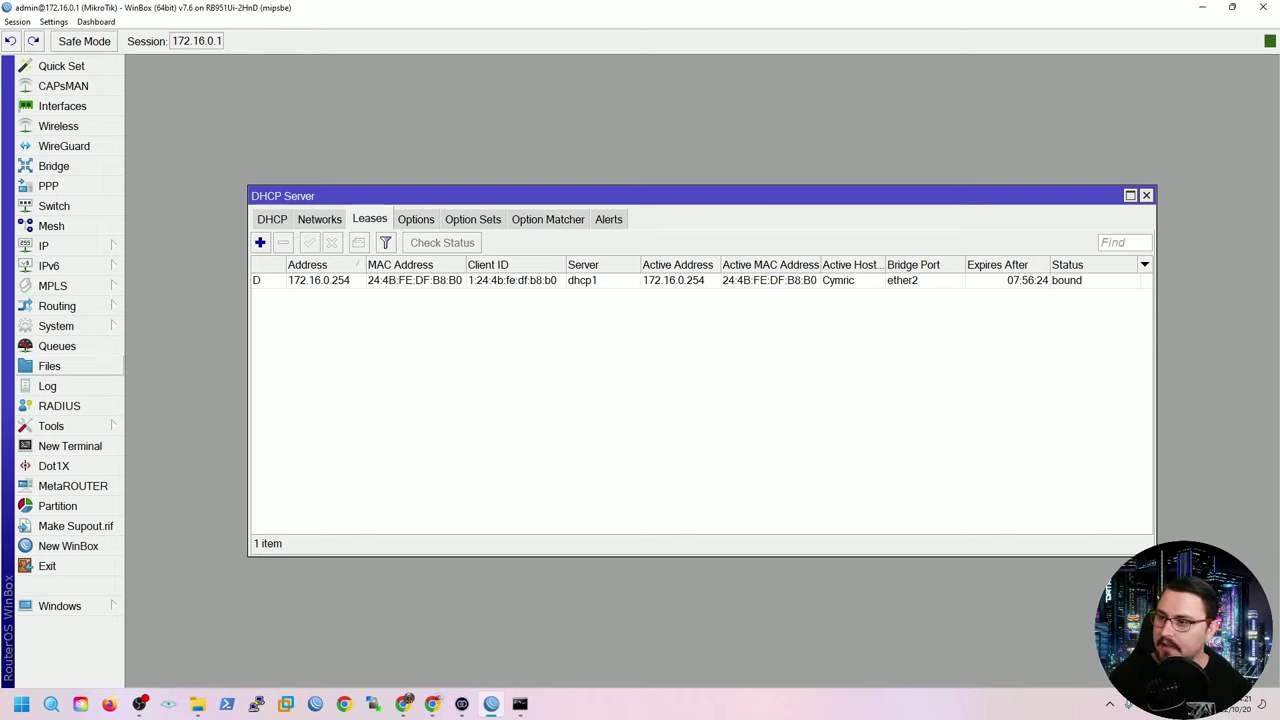
click(60, 245)
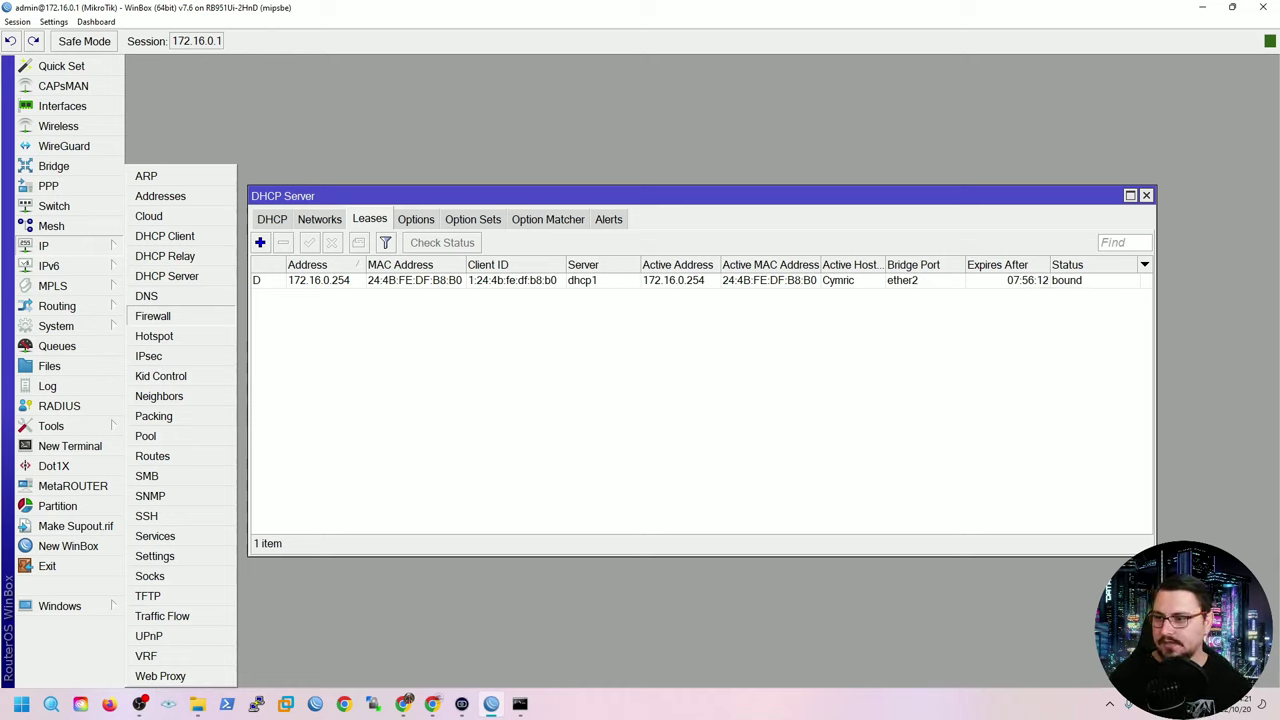
Create a new srcnat NAT rule with Out. Interface ether1[INTERNET].
click(153, 316)
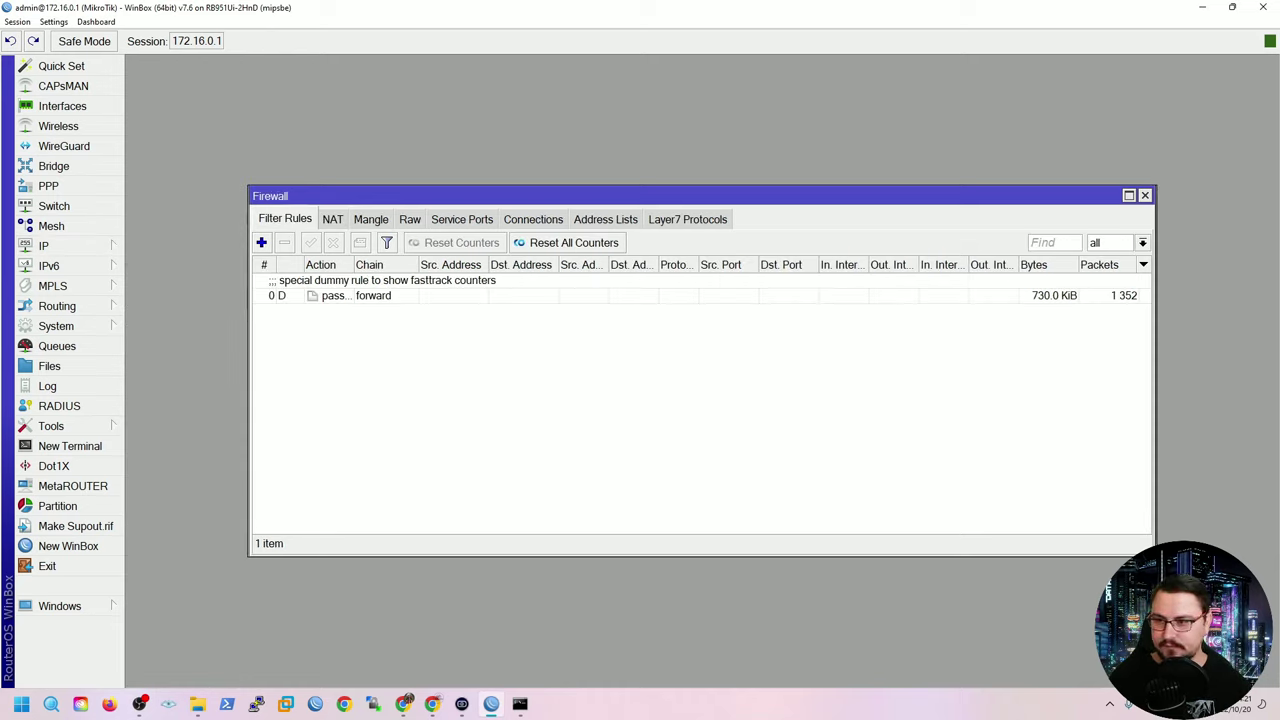
click(332, 219)
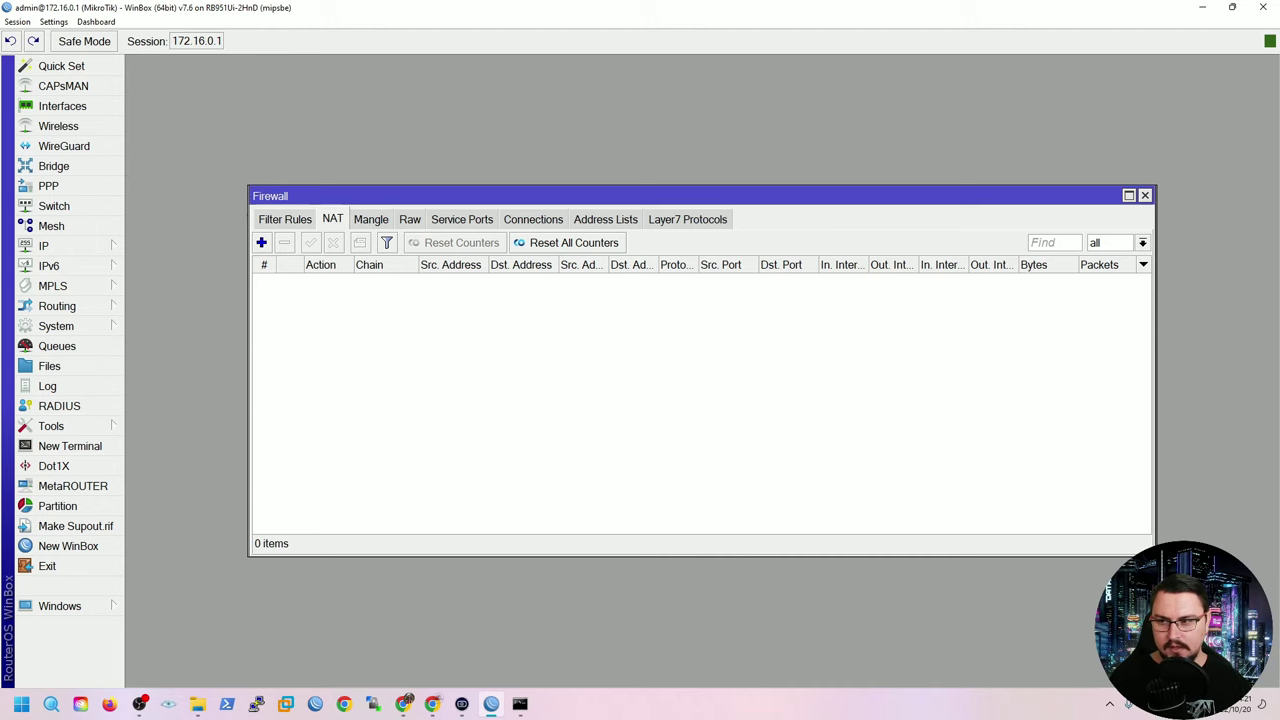
click(261, 242)
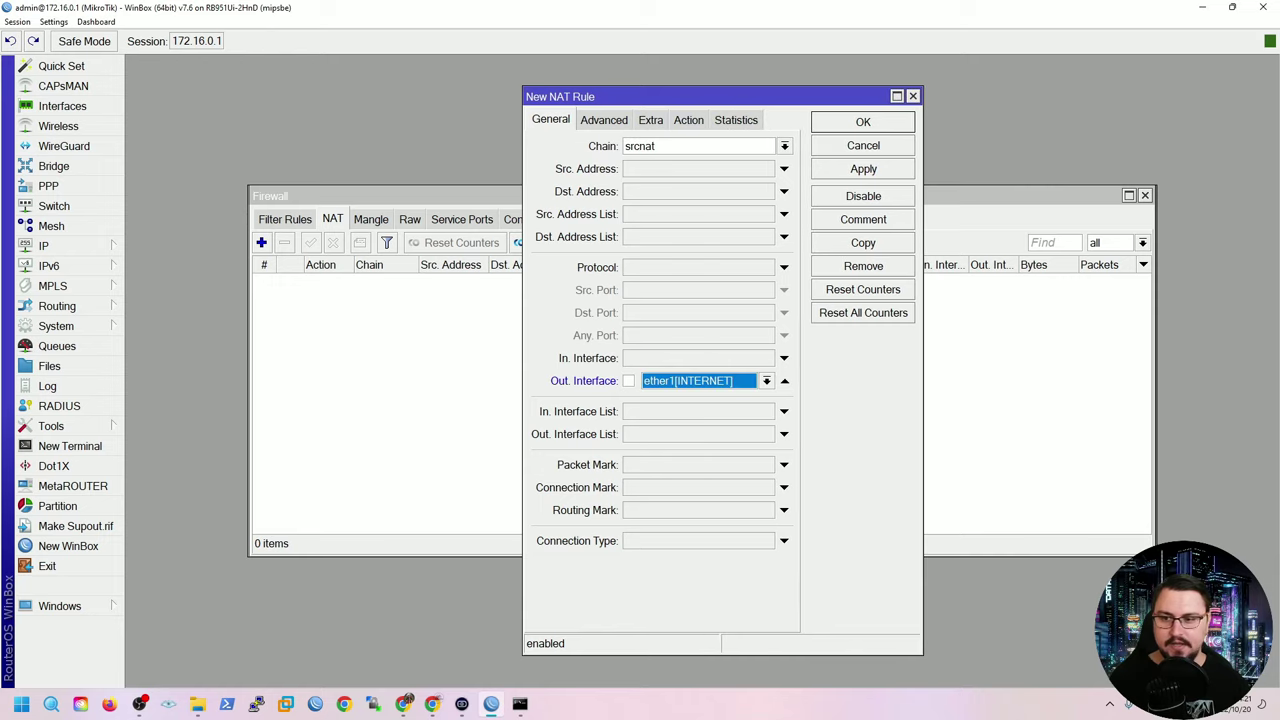
click(784, 380)
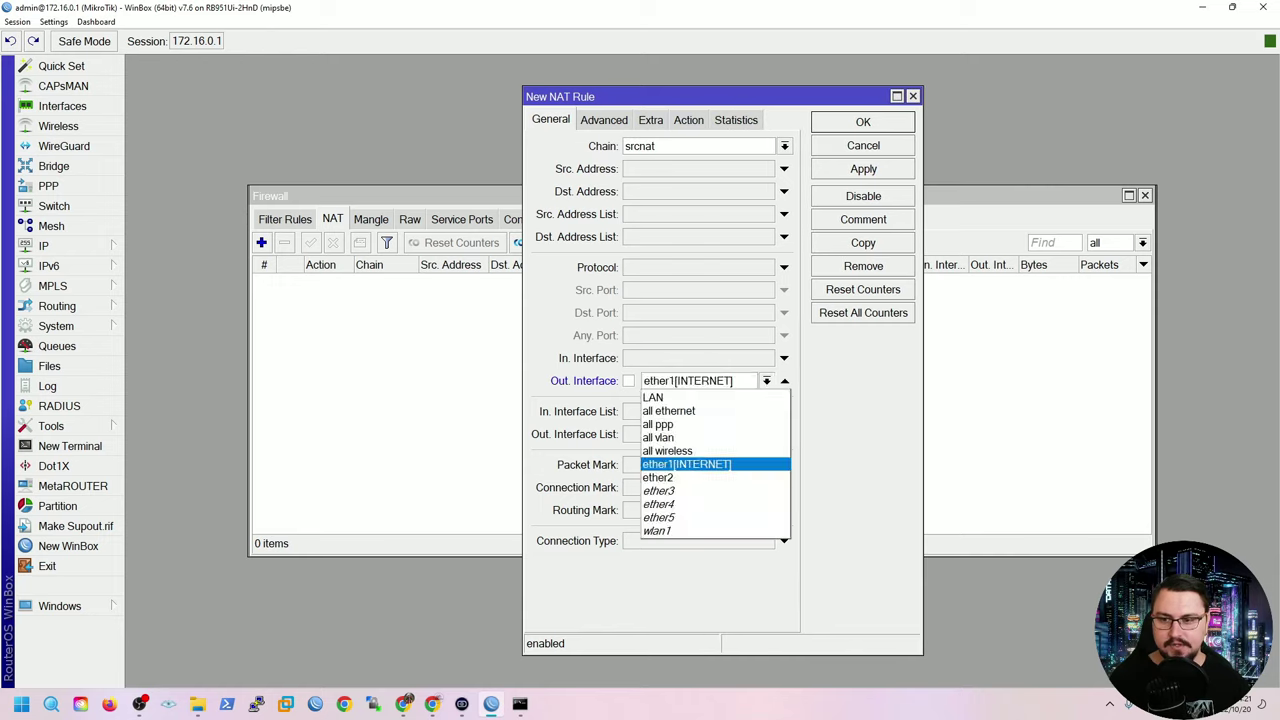
key(Return)
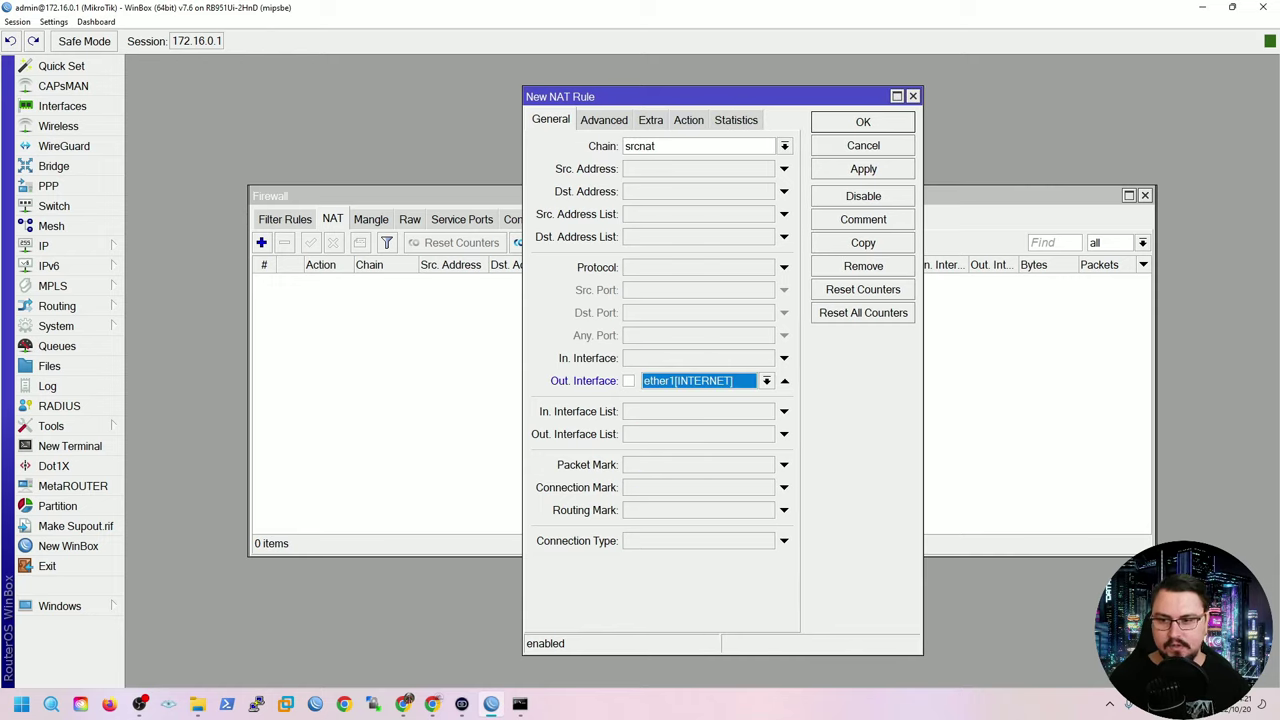
Set the rule's action to masquerade, save it, and watch its traffic counters.
click(688, 119)
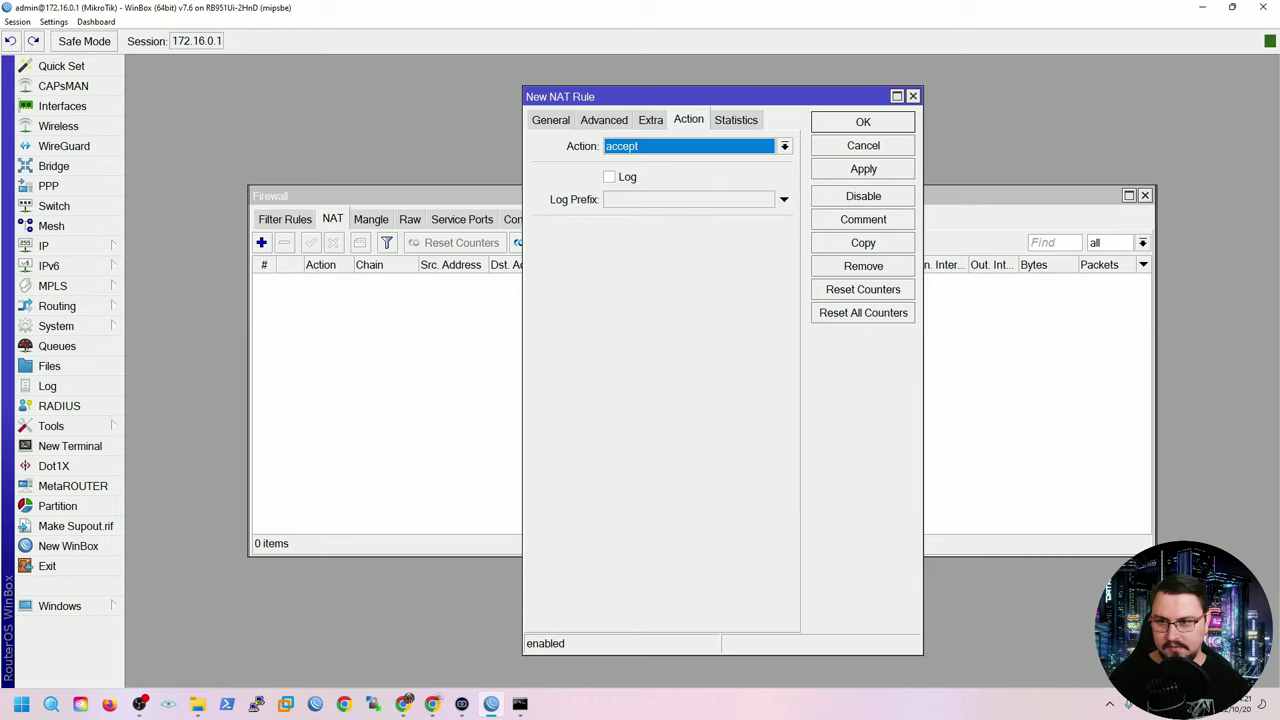
click(784, 146)
key(Escape)
text(masquerade)
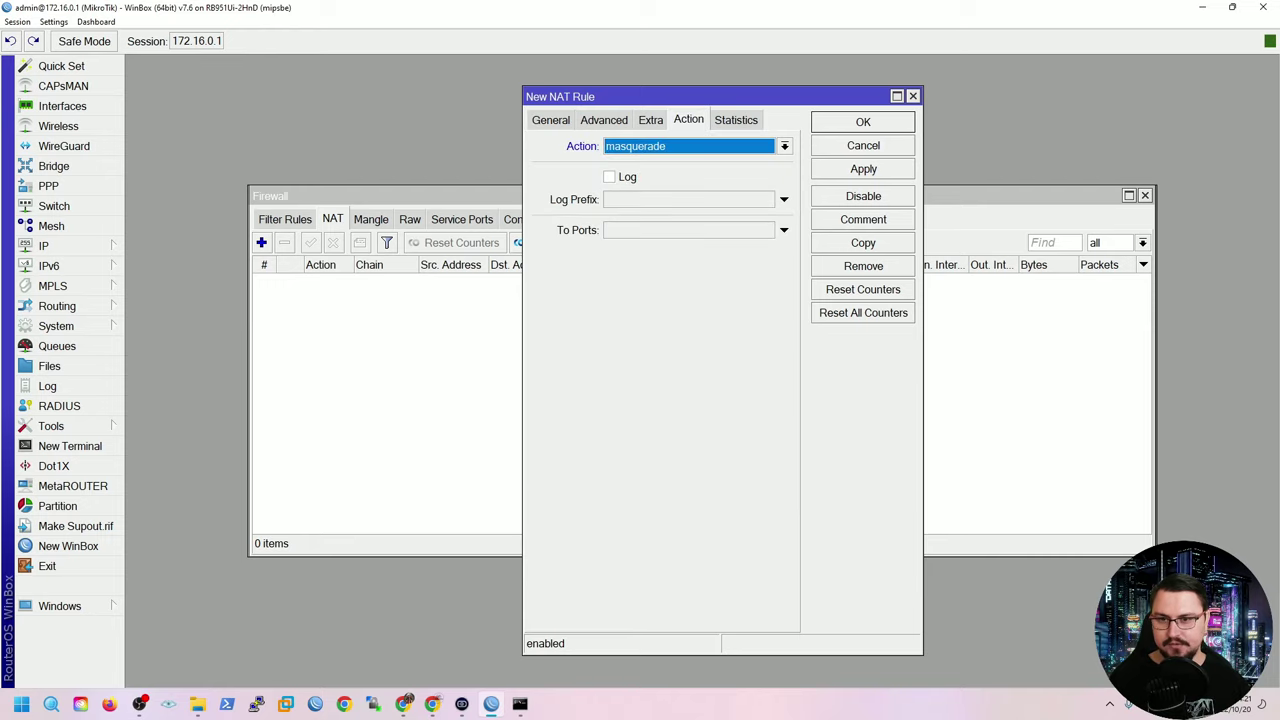
click(863, 169)
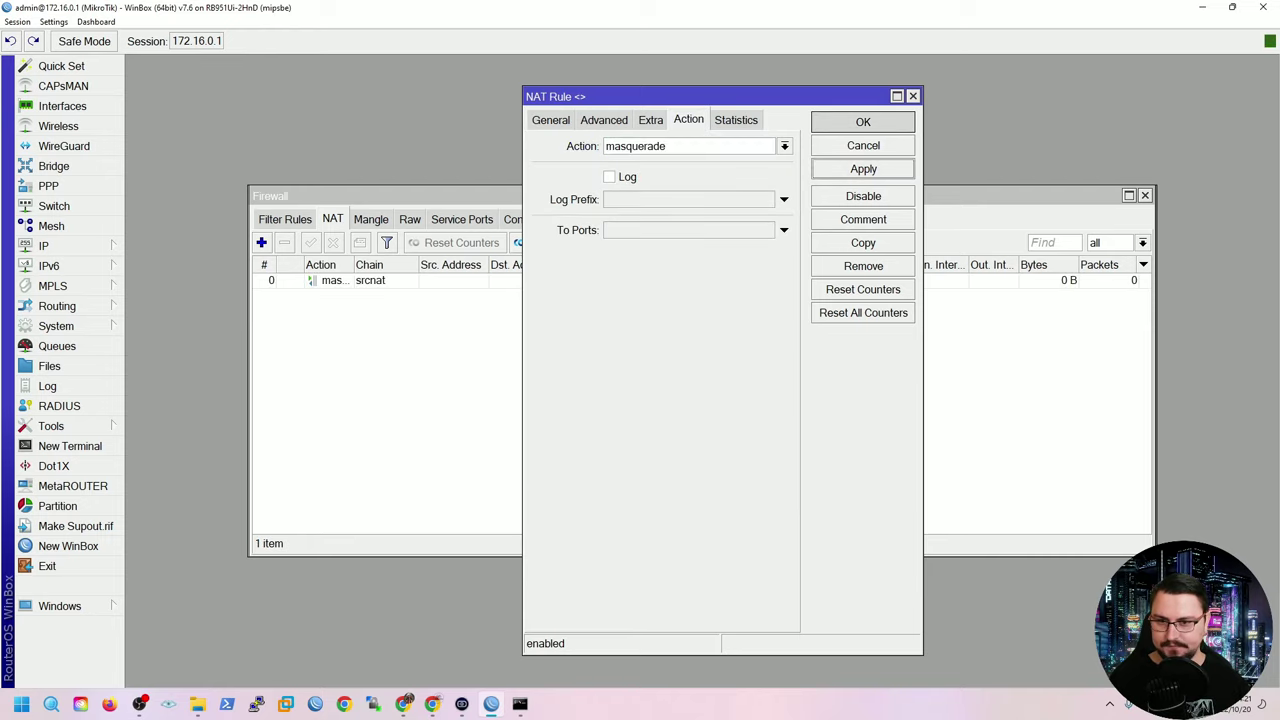
click(863, 121)
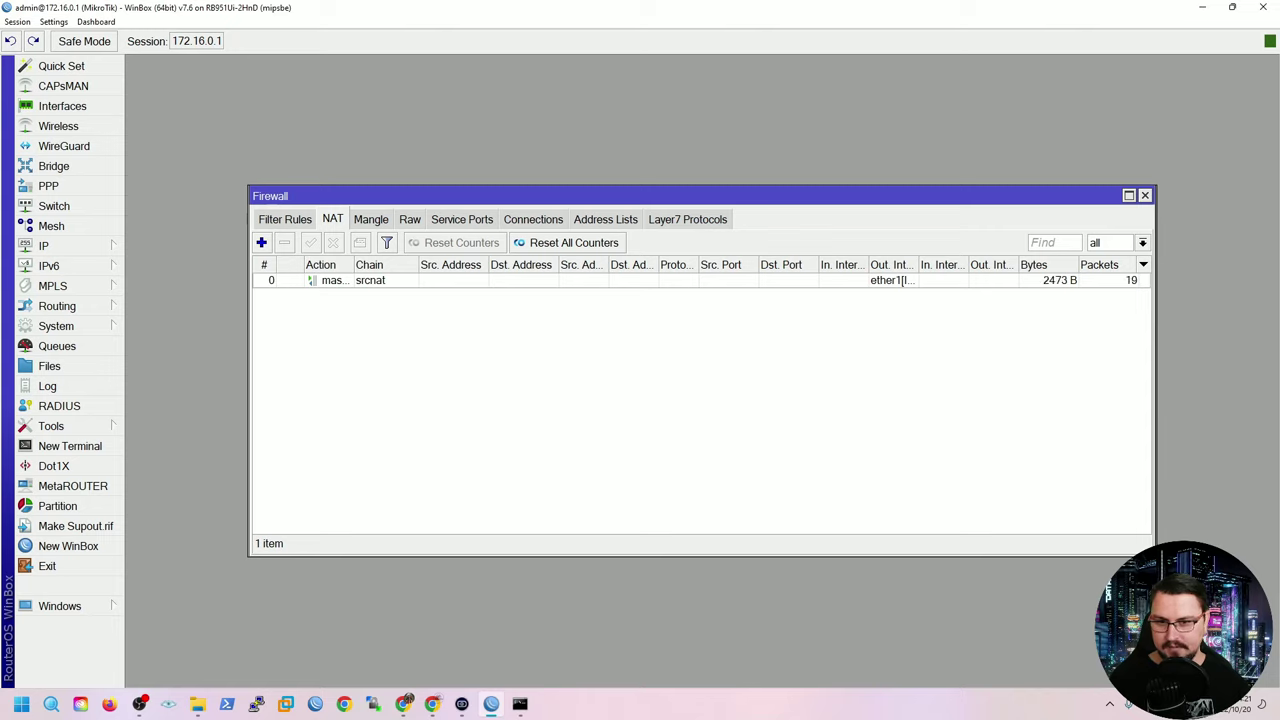
click(903, 281)
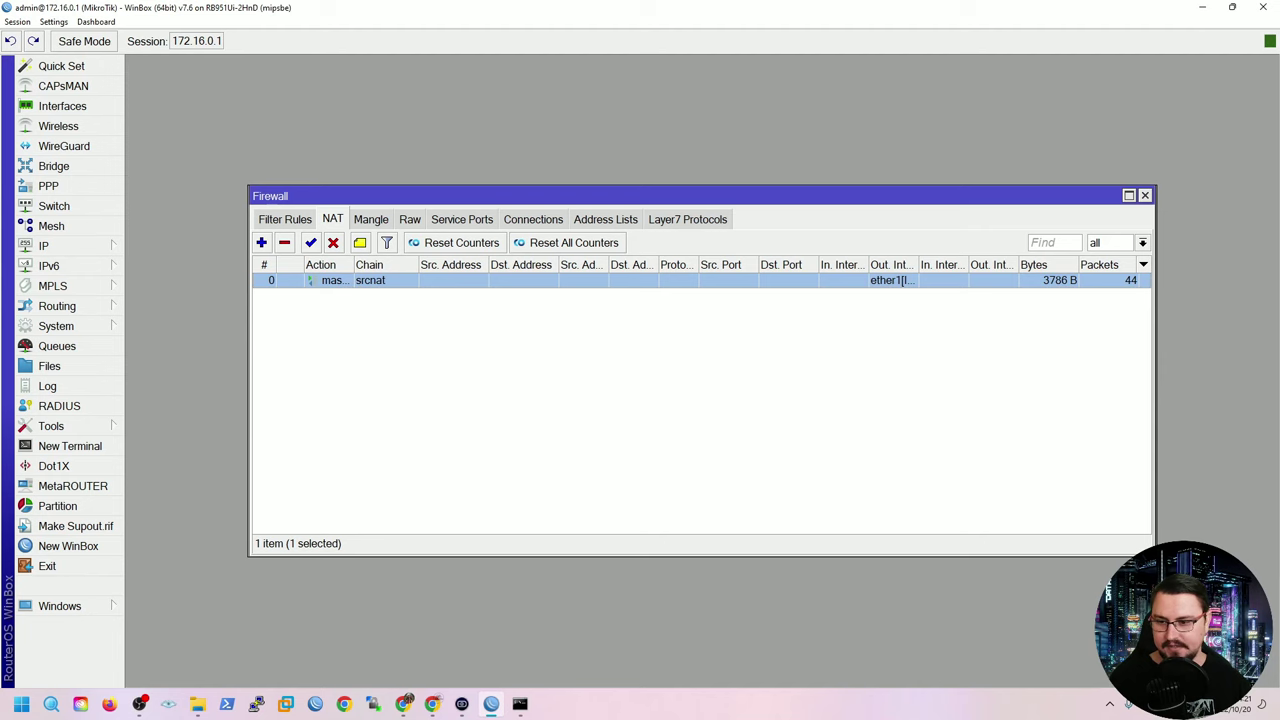
click(519, 703)
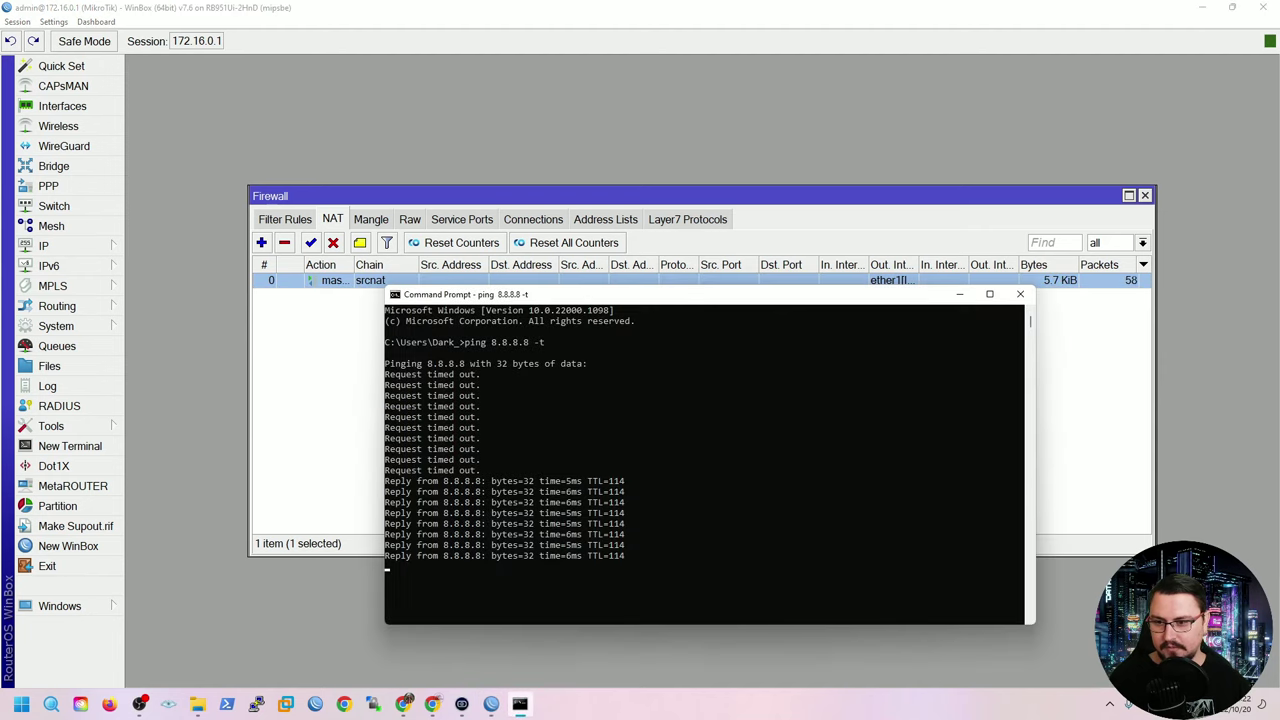
click(637, 545)
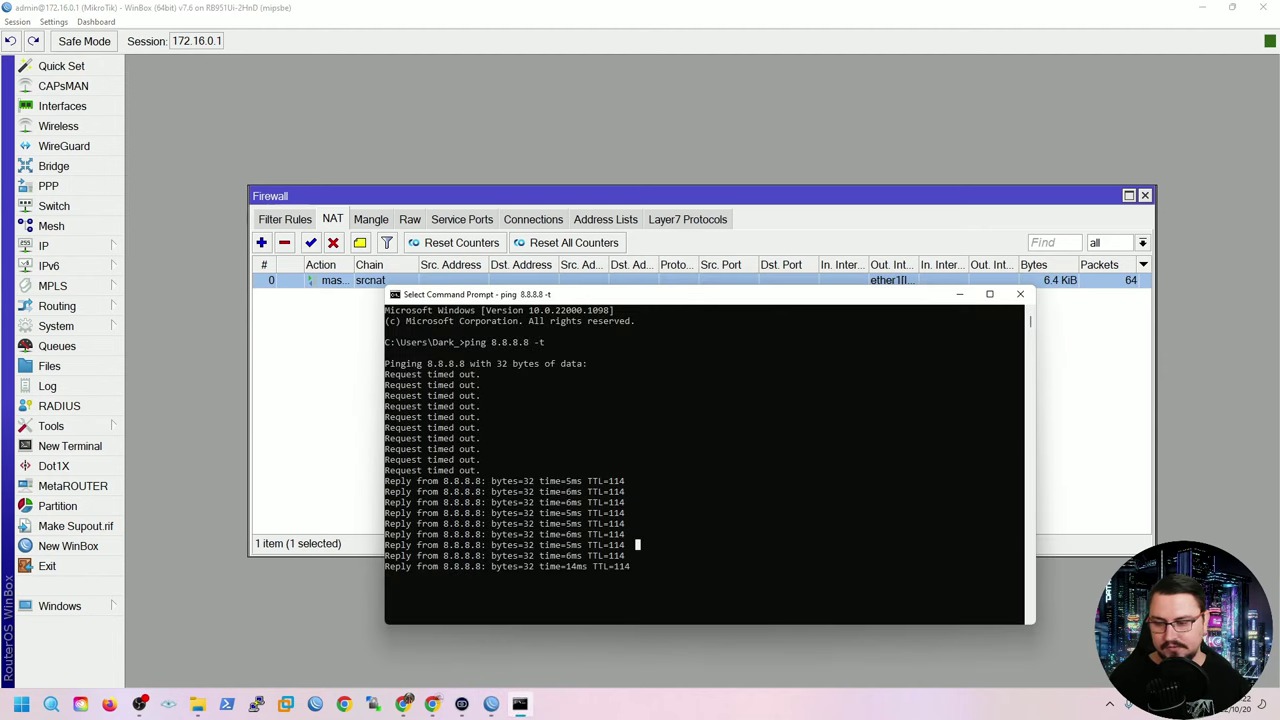
key(Escape)
key(ctrl+c)
text(pi)
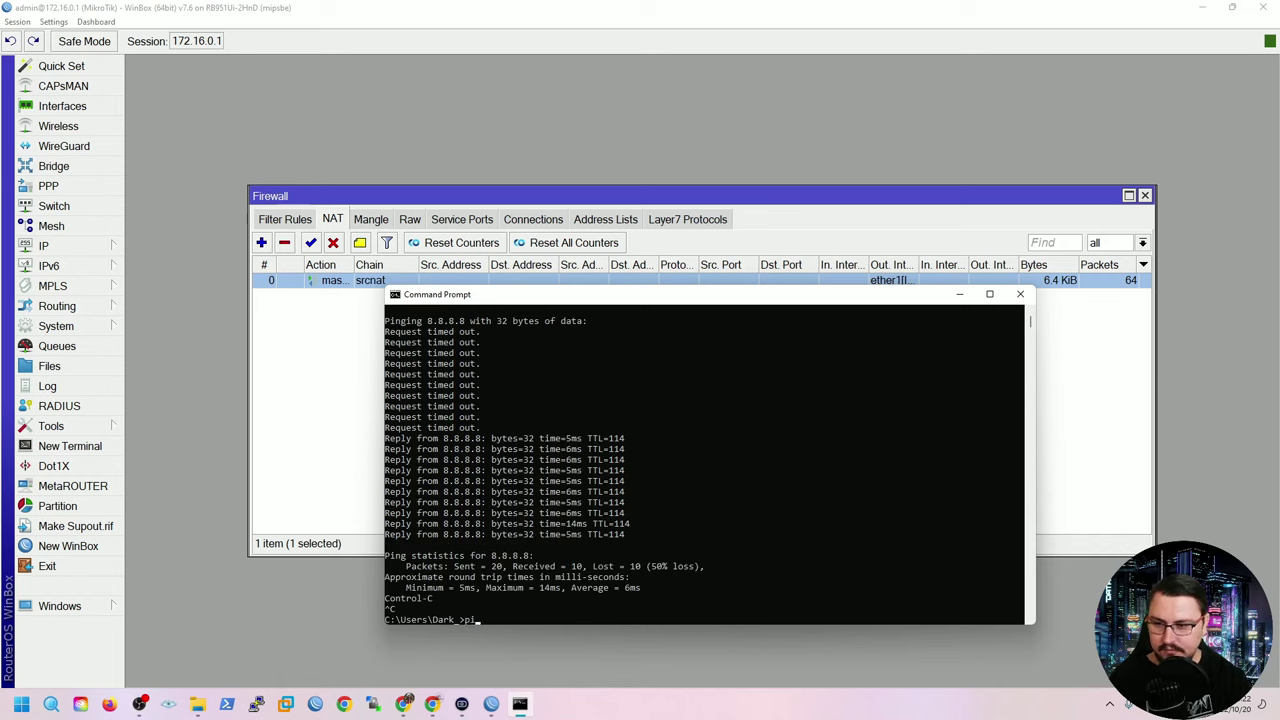
text(ng www.google.com -t)
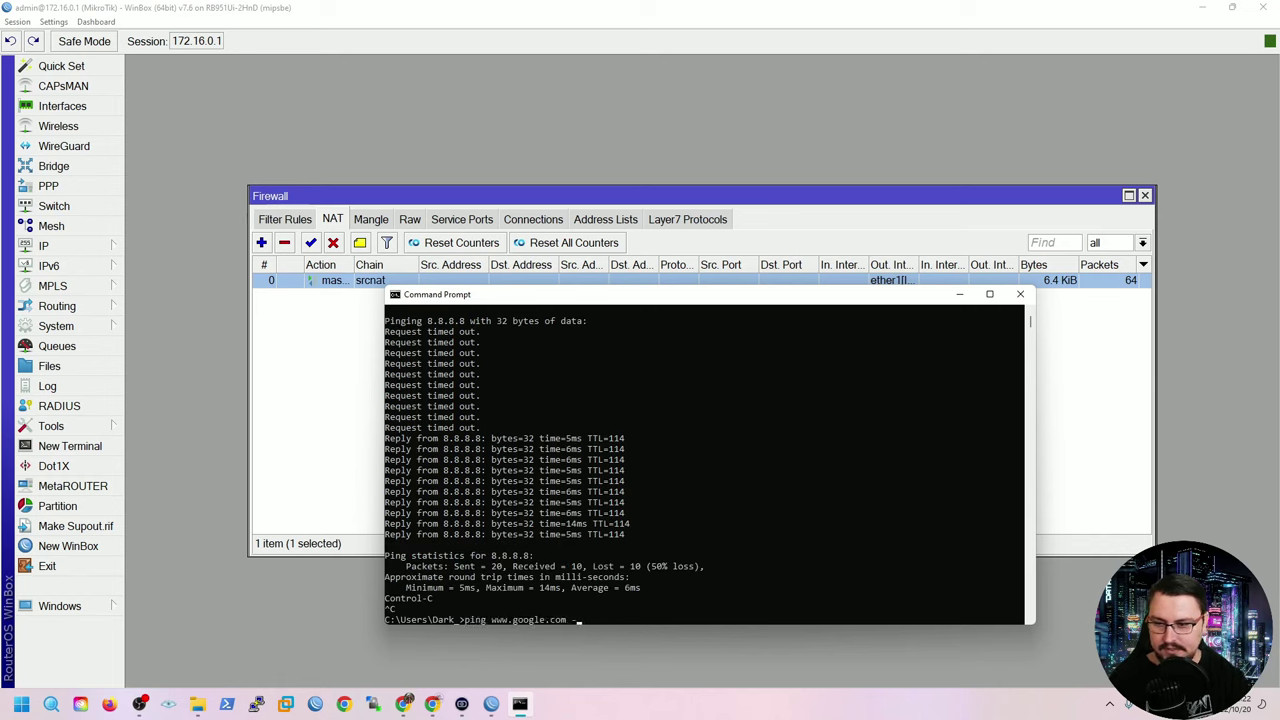
key(Return)
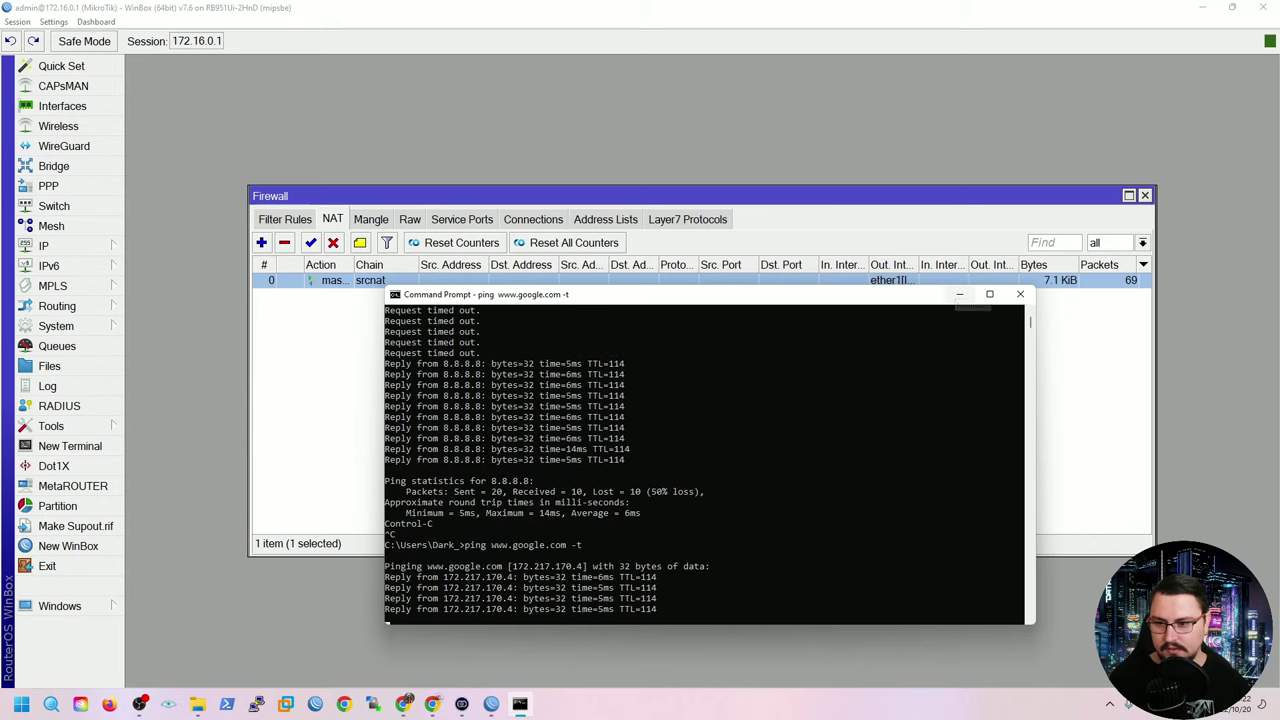
key(ctrl+c)
click(959, 294)
Check the DNS dynamic servers without changes, then close the Firewall and DHCP Server windows.
click(43, 245)
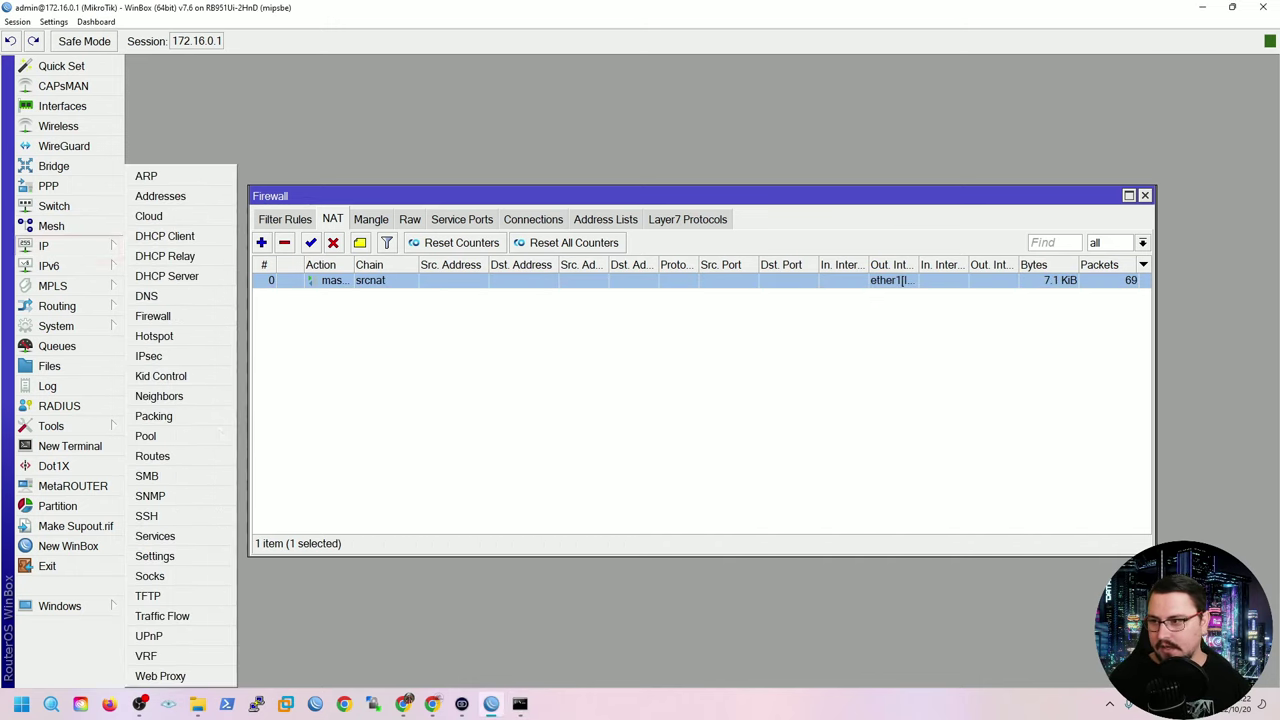
click(146, 296)
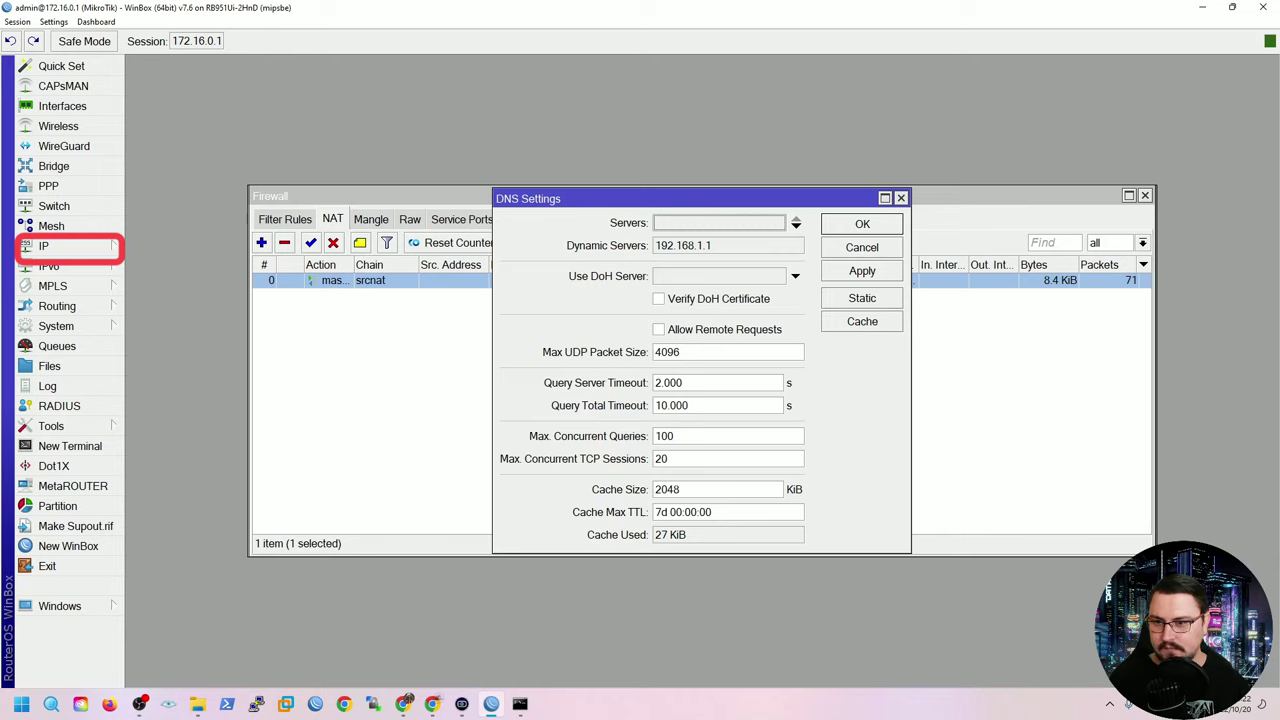
key(Tab)
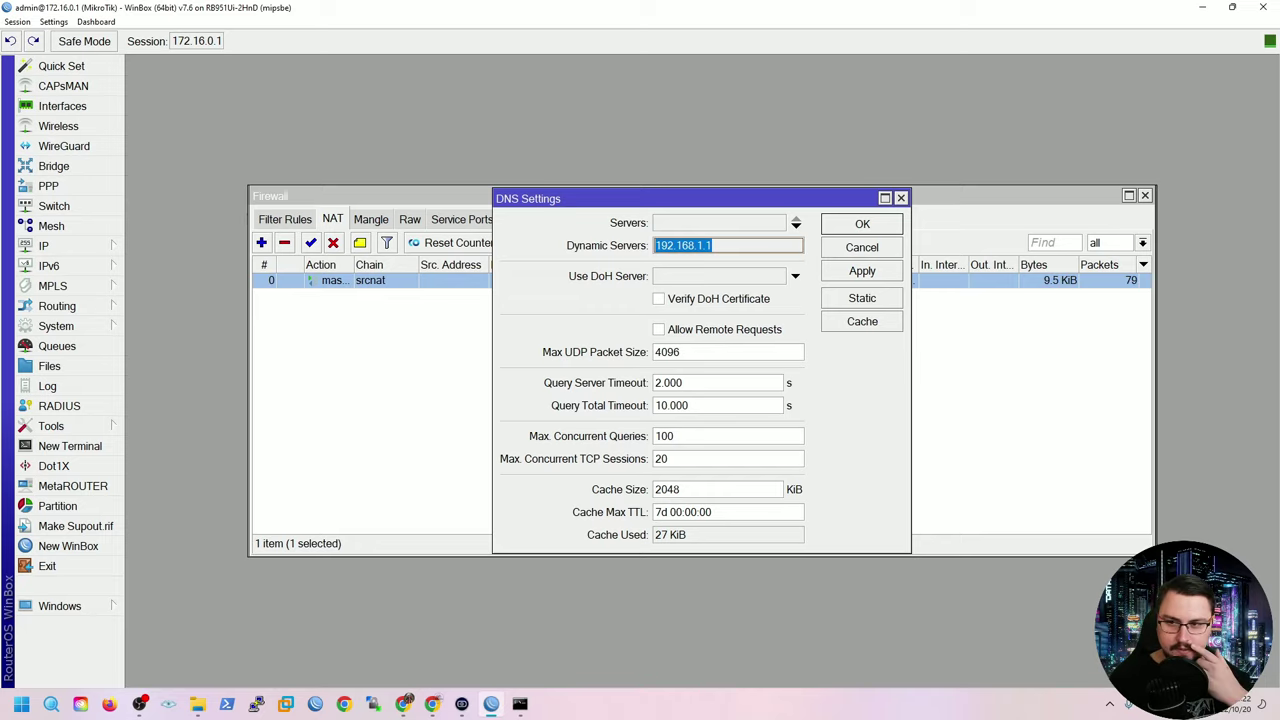
key(Escape)
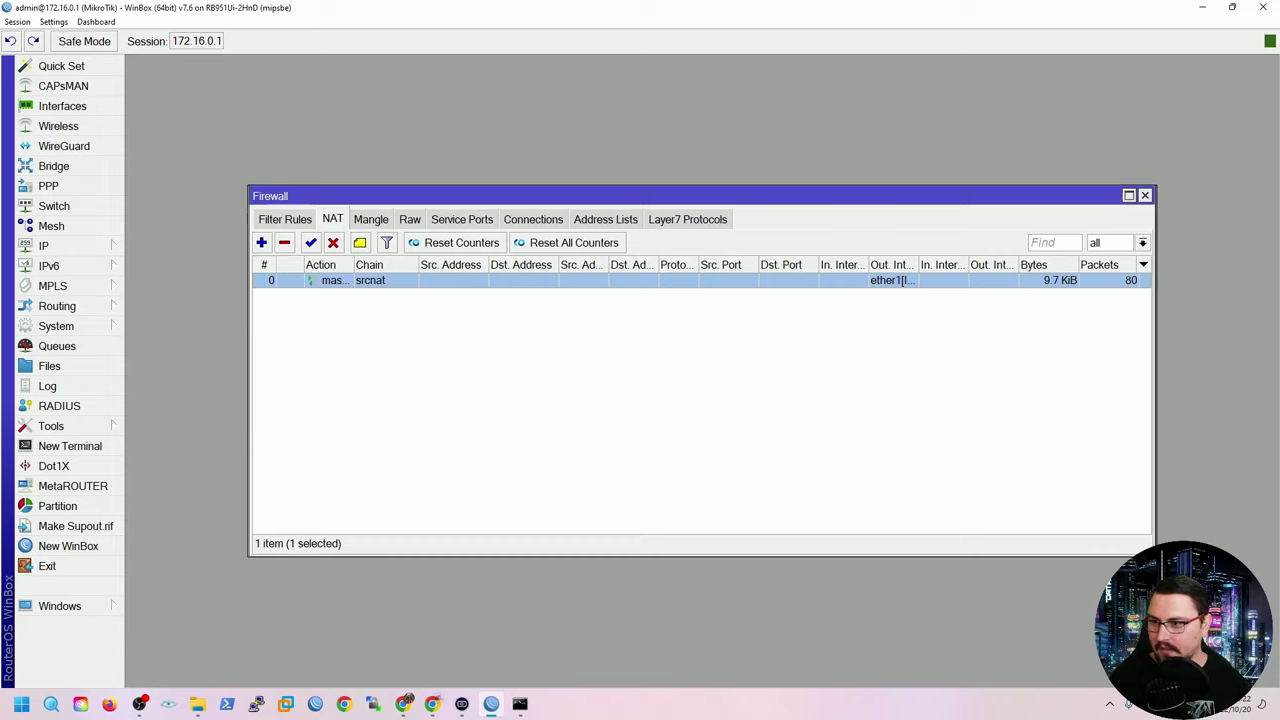
click(1145, 196)
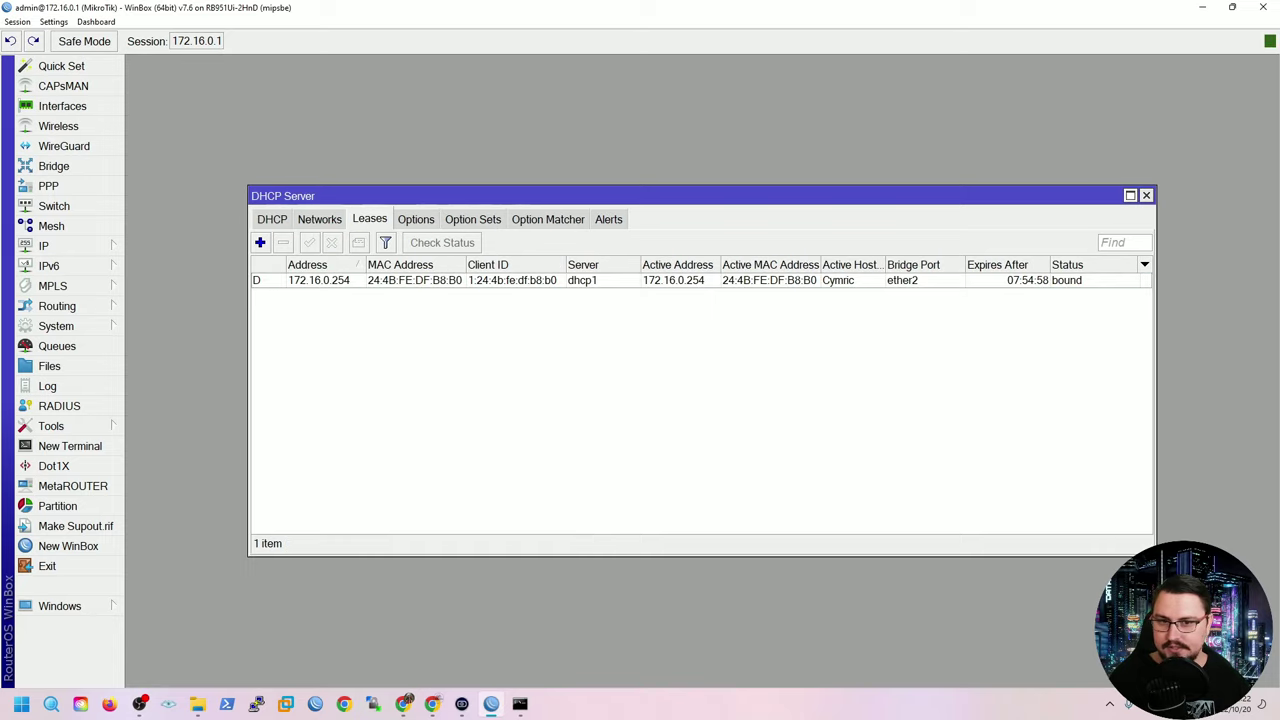
click(1145, 196)
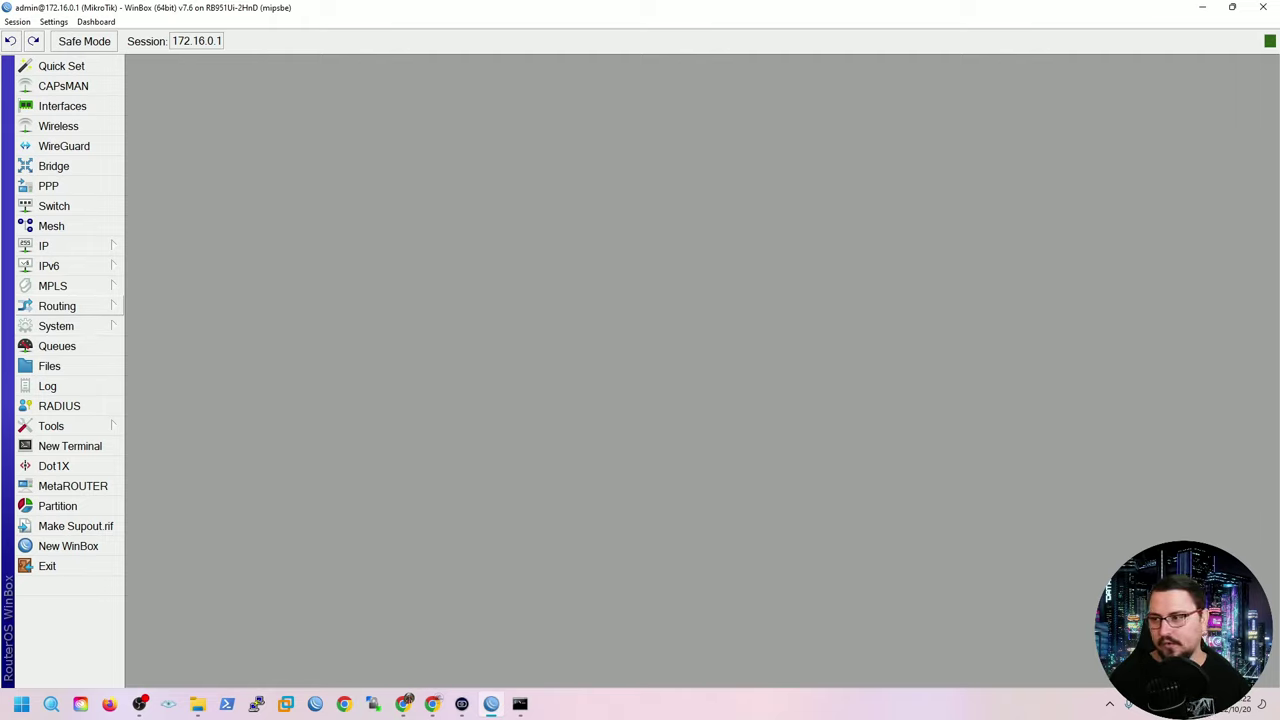
Add a new user named 'tnbadmin' in System > Users and move to its Group field.
click(60, 326)
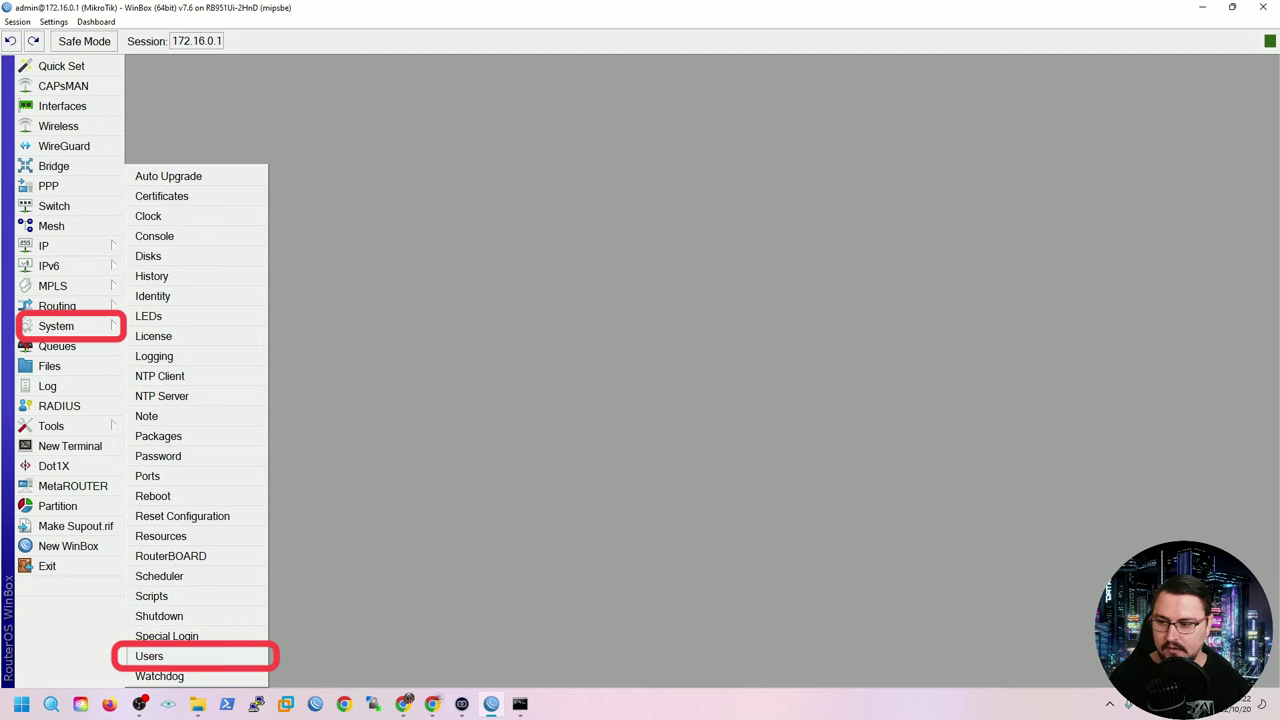
click(149, 656)
key(Insert)
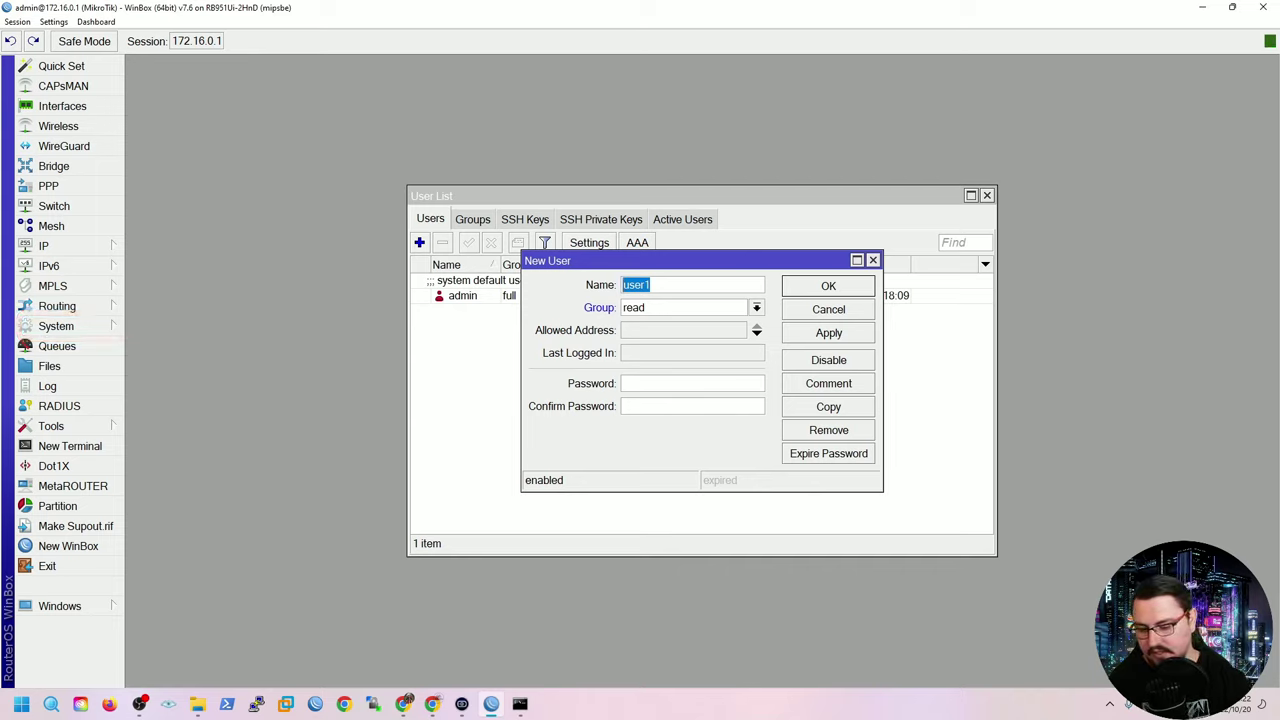
text(tnb)
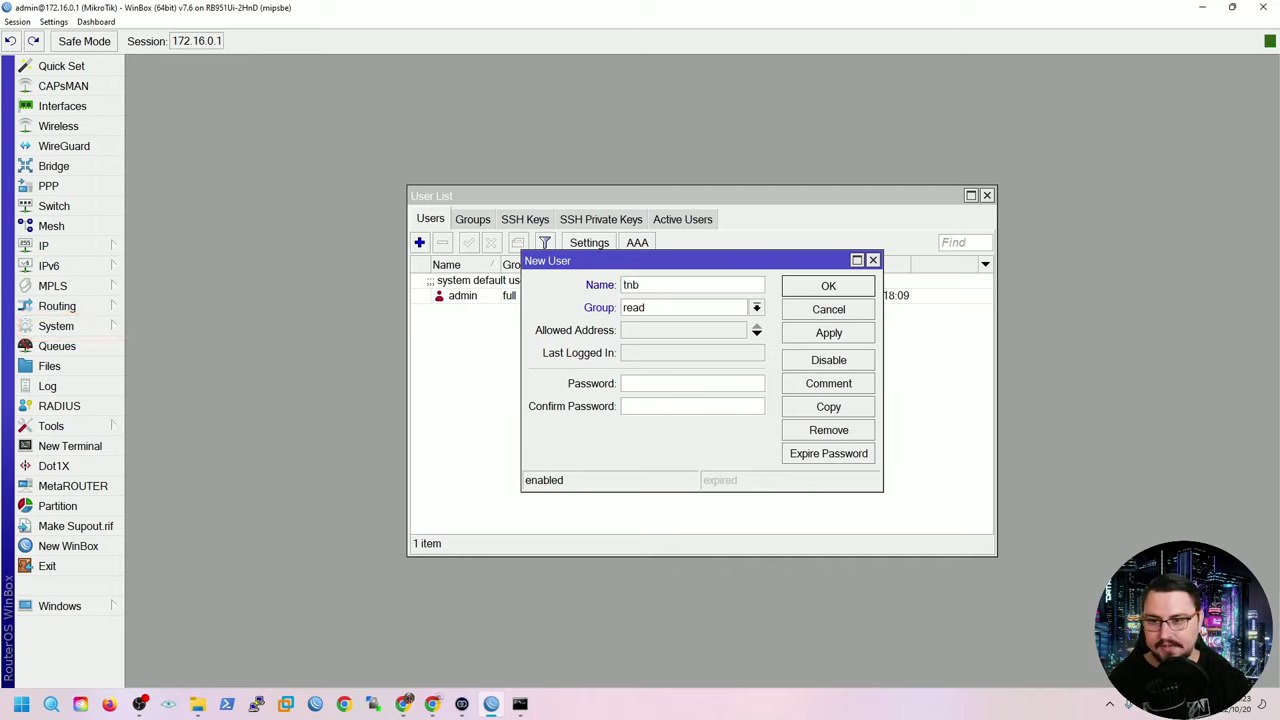
text(admin)
key(Tab)
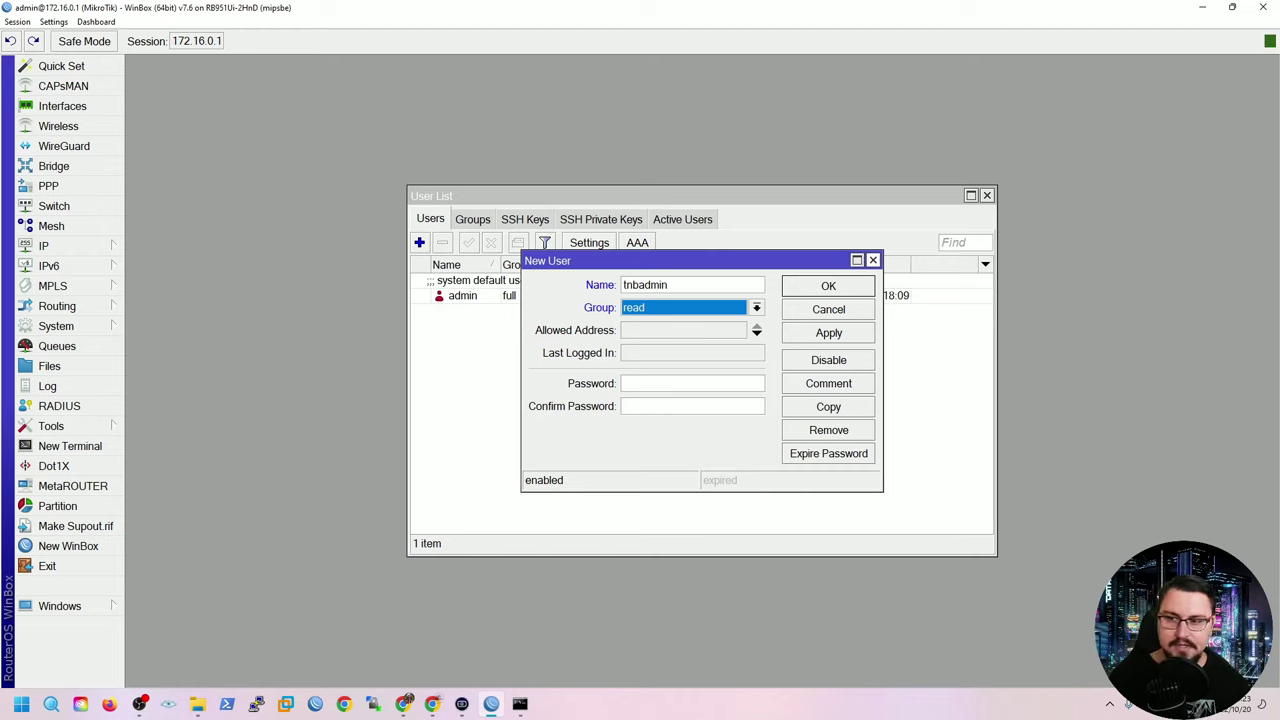
drag(800, 260, 752, 355)
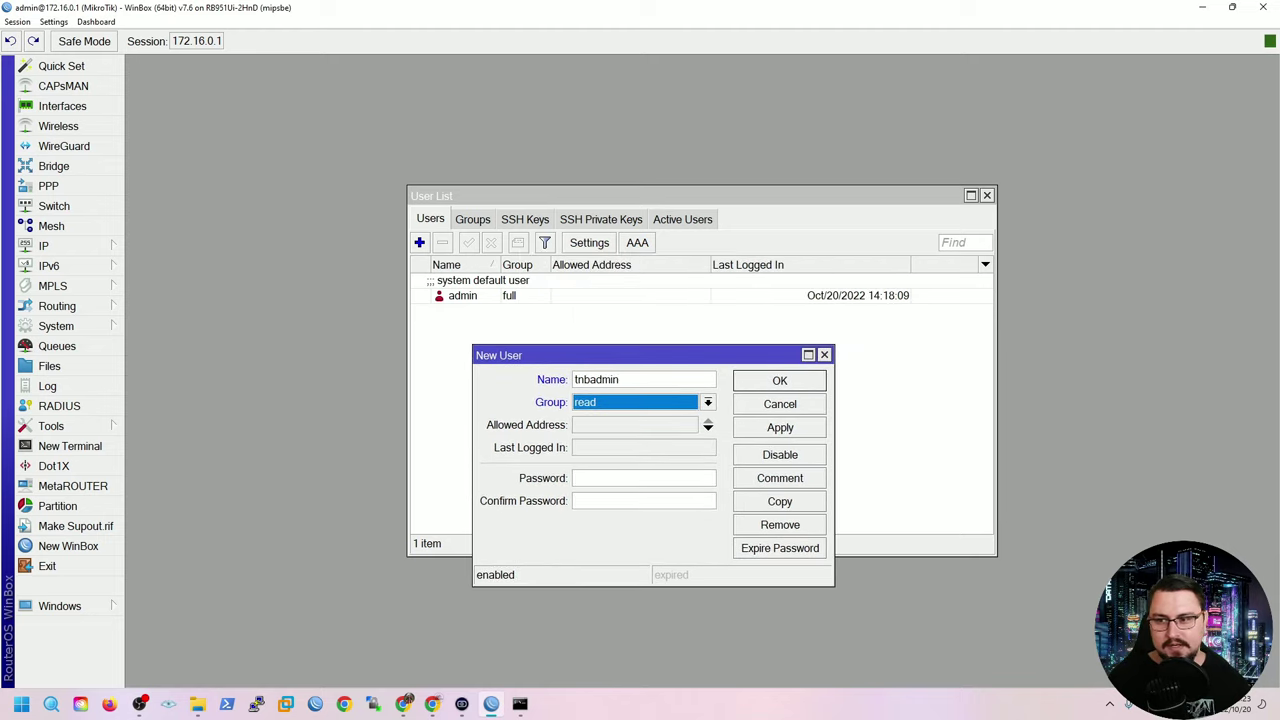
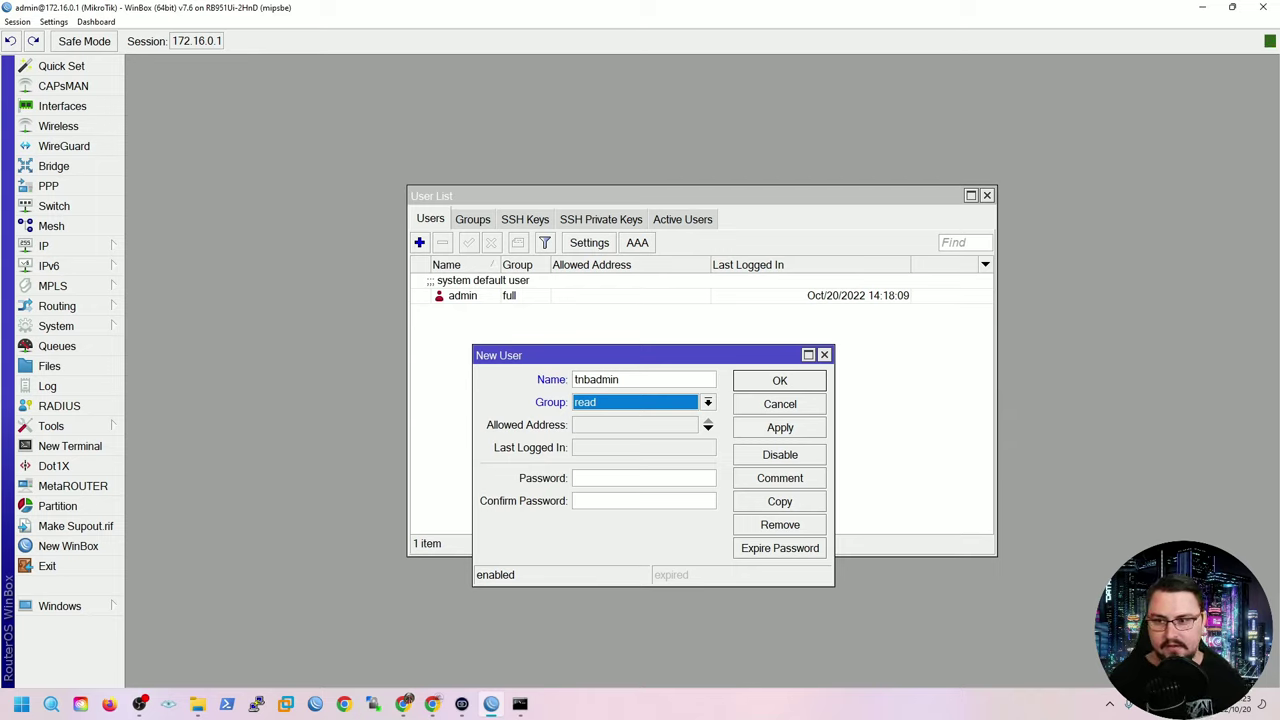
Put the new user tnbadmin in the full group, set and confirm its password, and apply.
key(alt+Down)
key(Down)
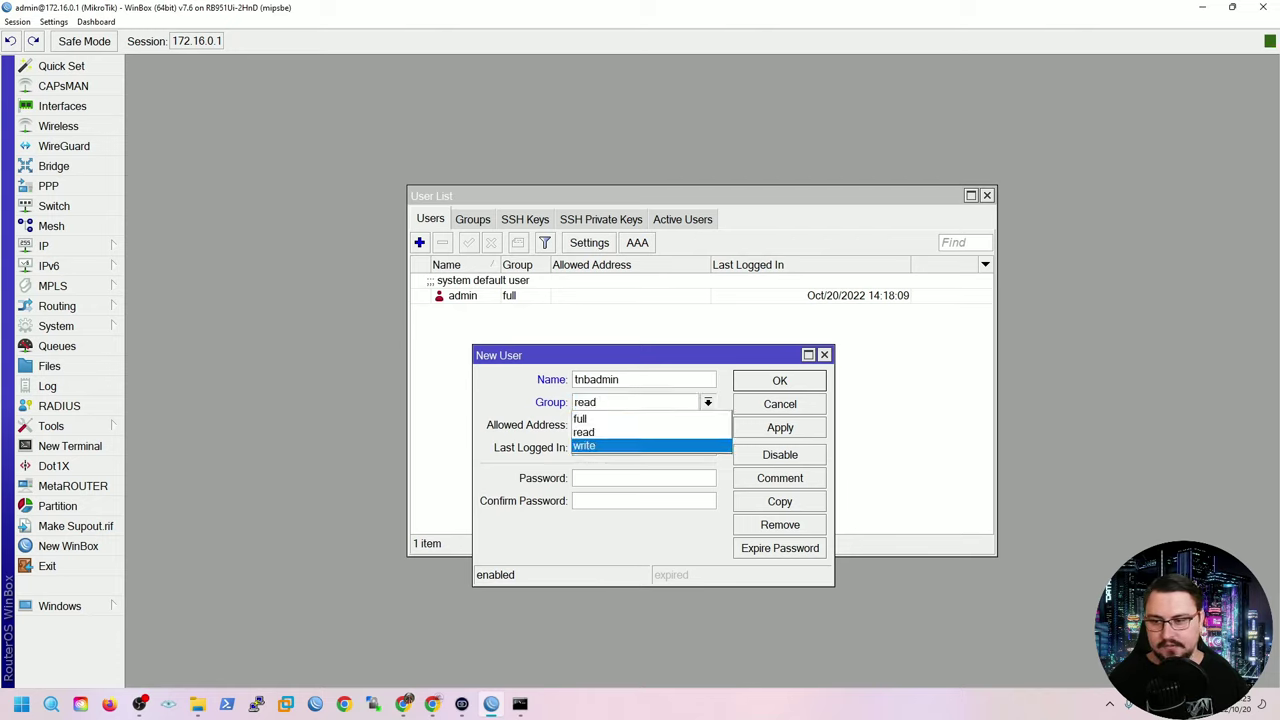
key(Up)
key(Up)
key(Return)
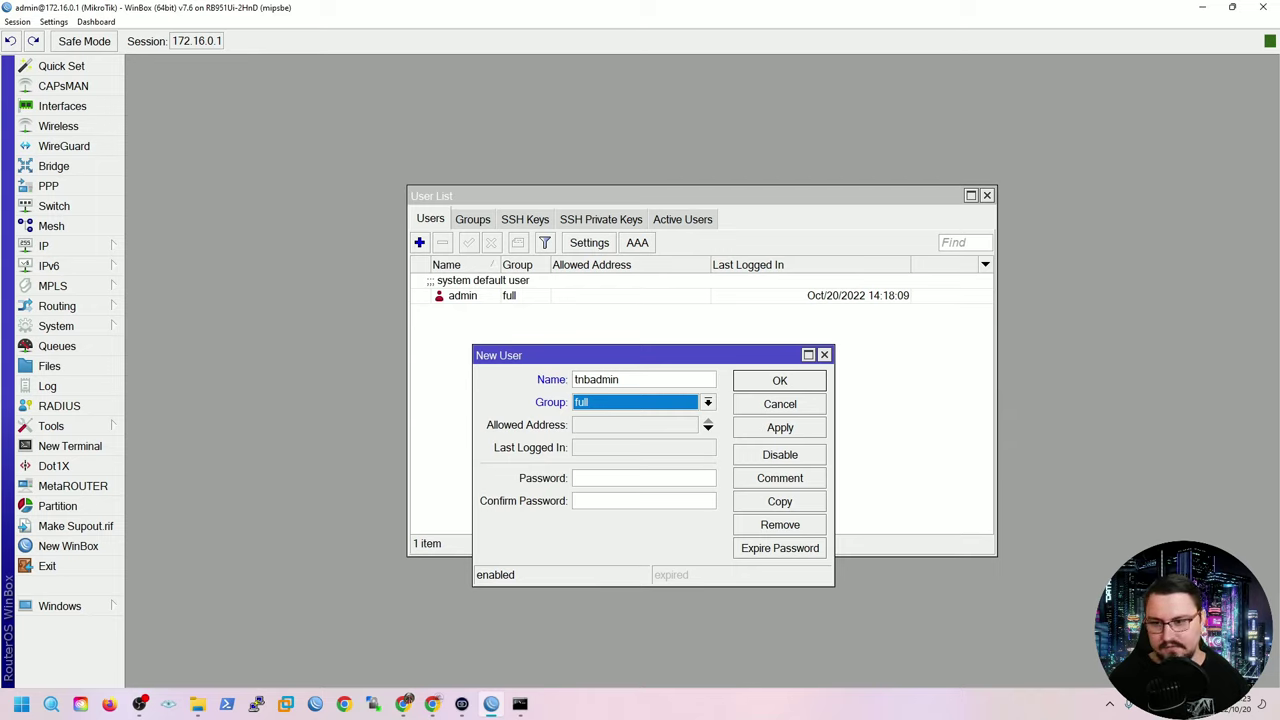
click(644, 478)
text(******)
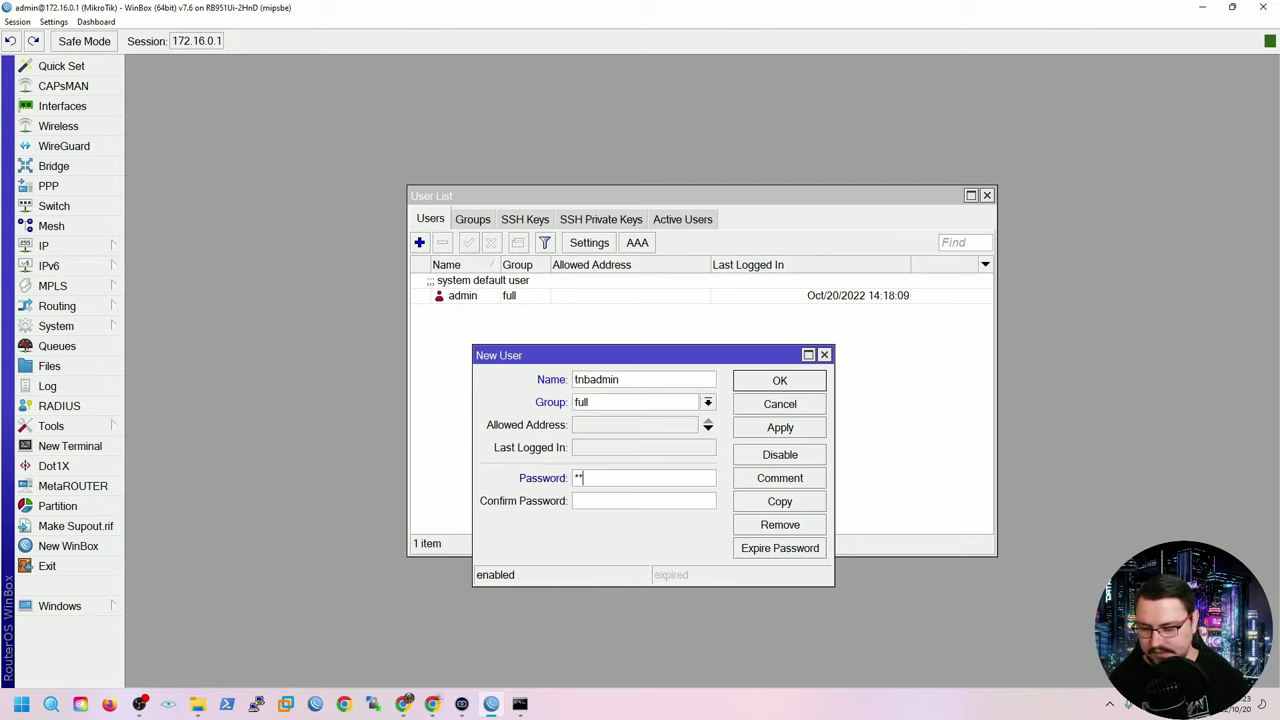
key(Tab)
text(******)
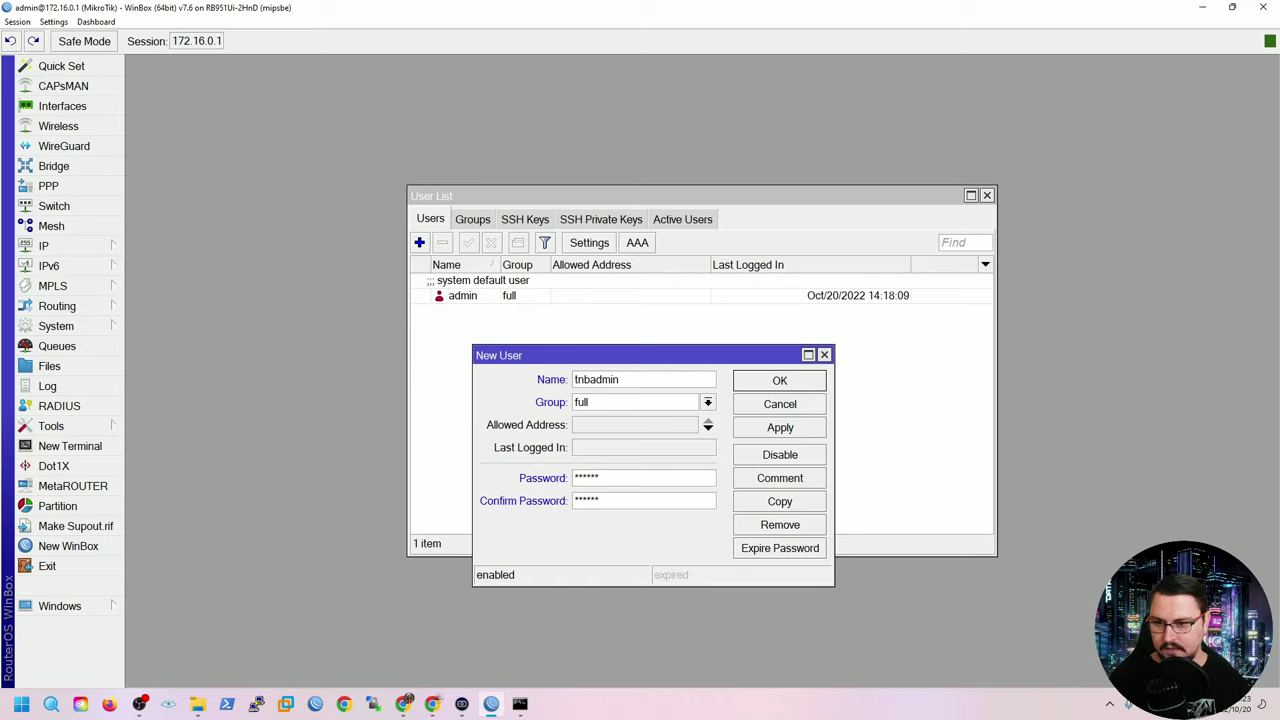
click(780, 427)
key(Return)
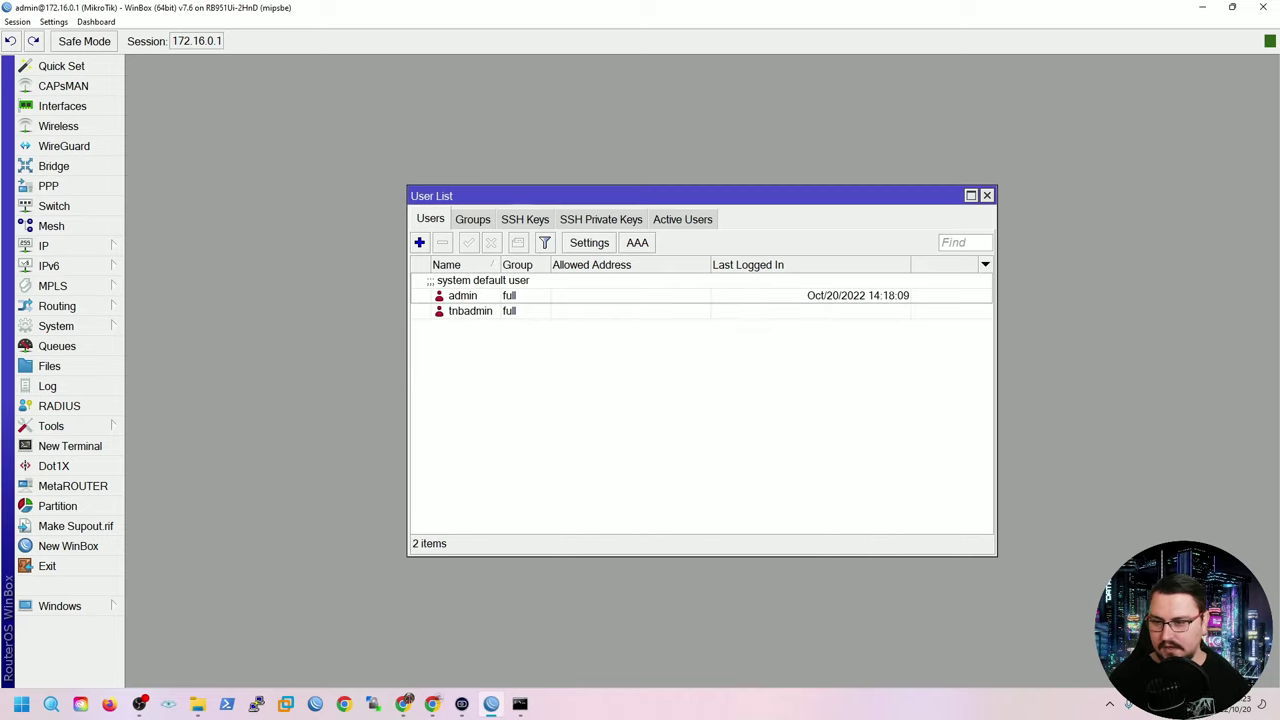
Disconnect, log back in to 172.16.0.1 as tnbadmin, then maximise and enlarge the session window.
click(17, 21)
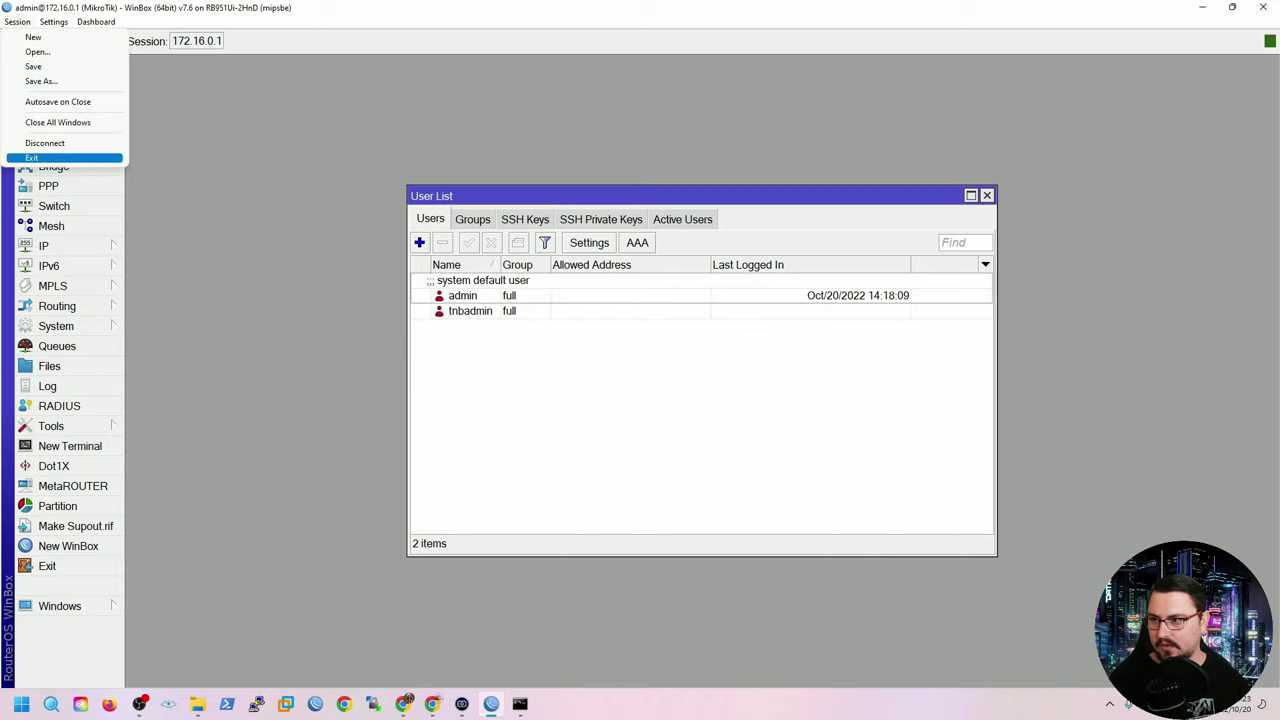
click(30, 157)
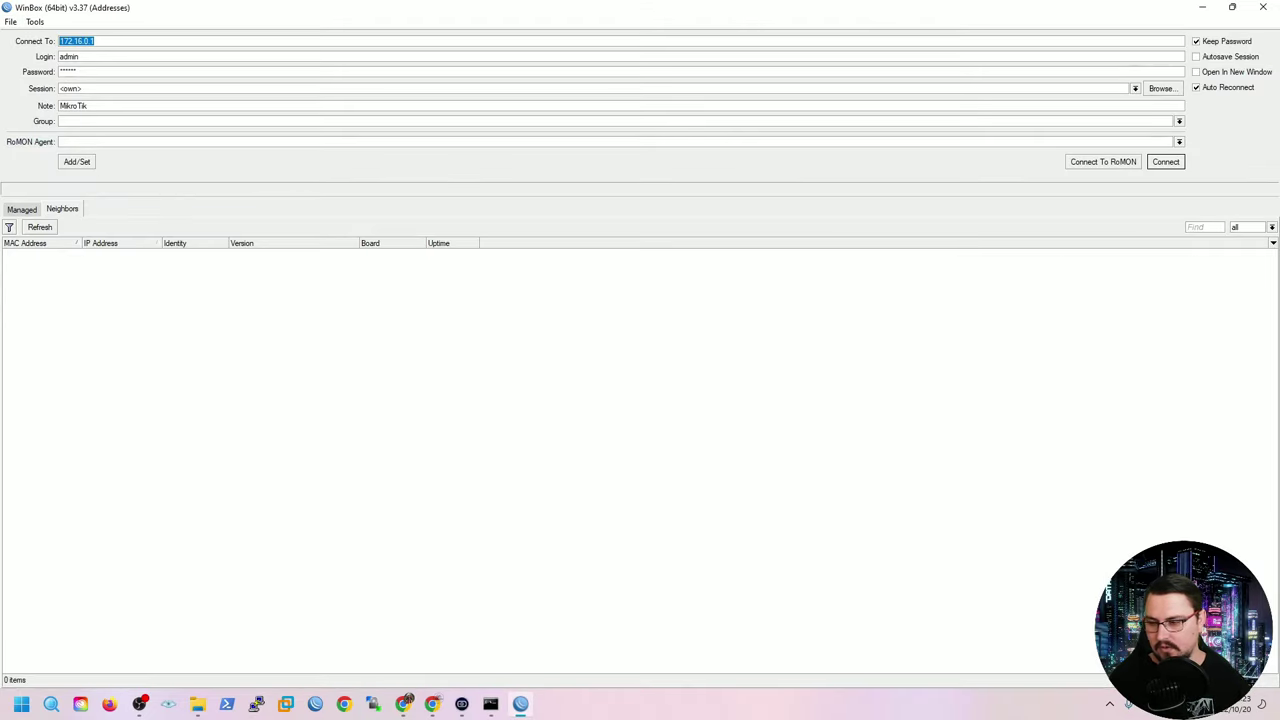
key(Tab)
text(tnbadmin)
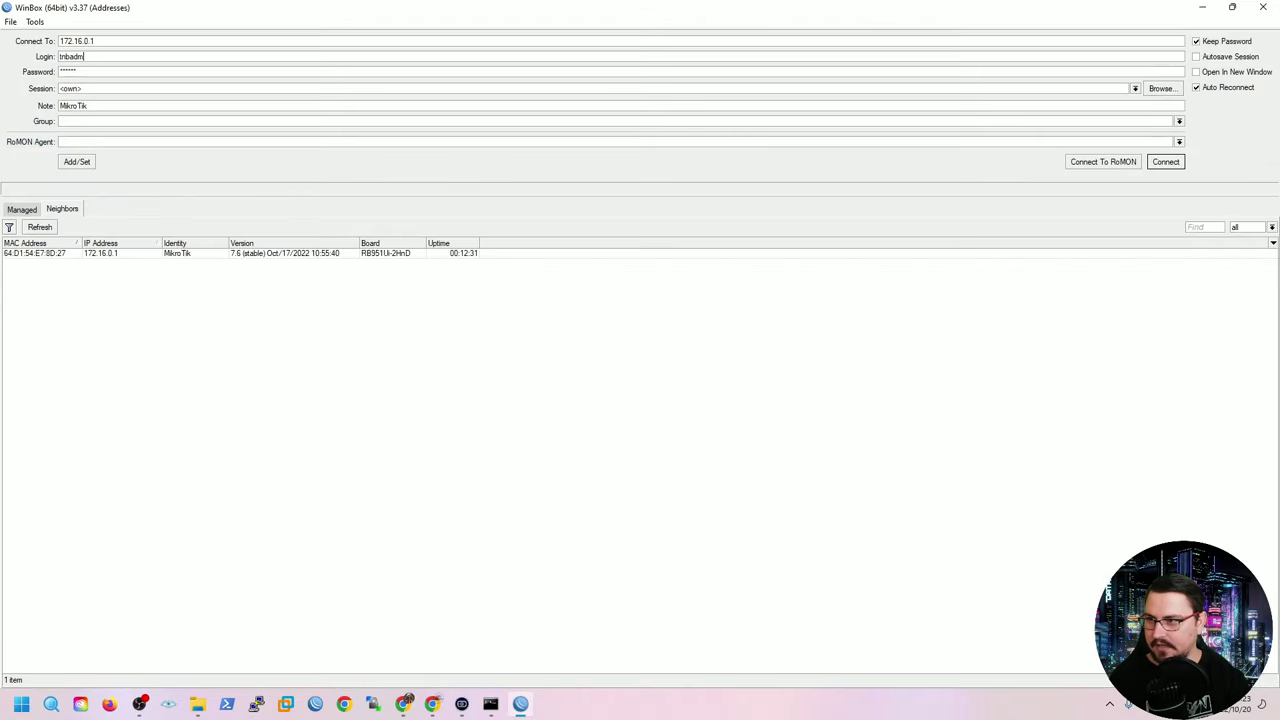
key(Tab)
text(**)
key(Return)
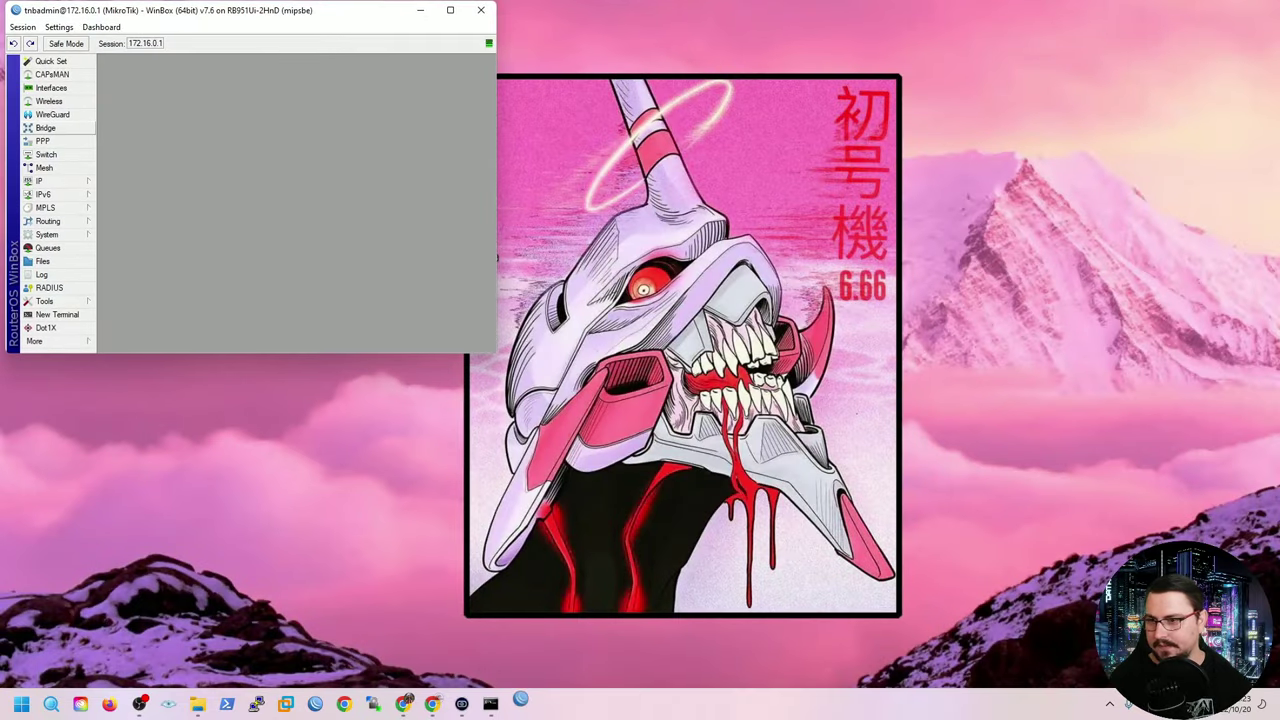
key(super+Up)
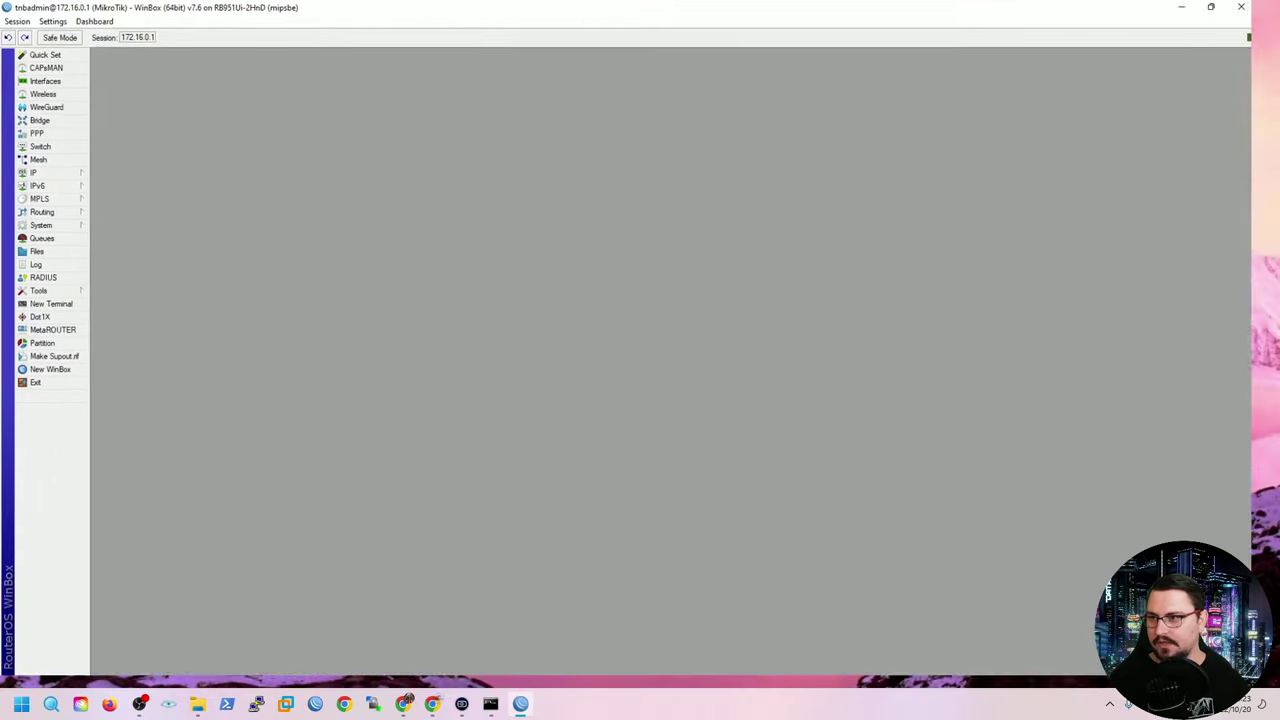
key(ctrl+plus)
key(ctrl+plus)
key(ctrl+plus)
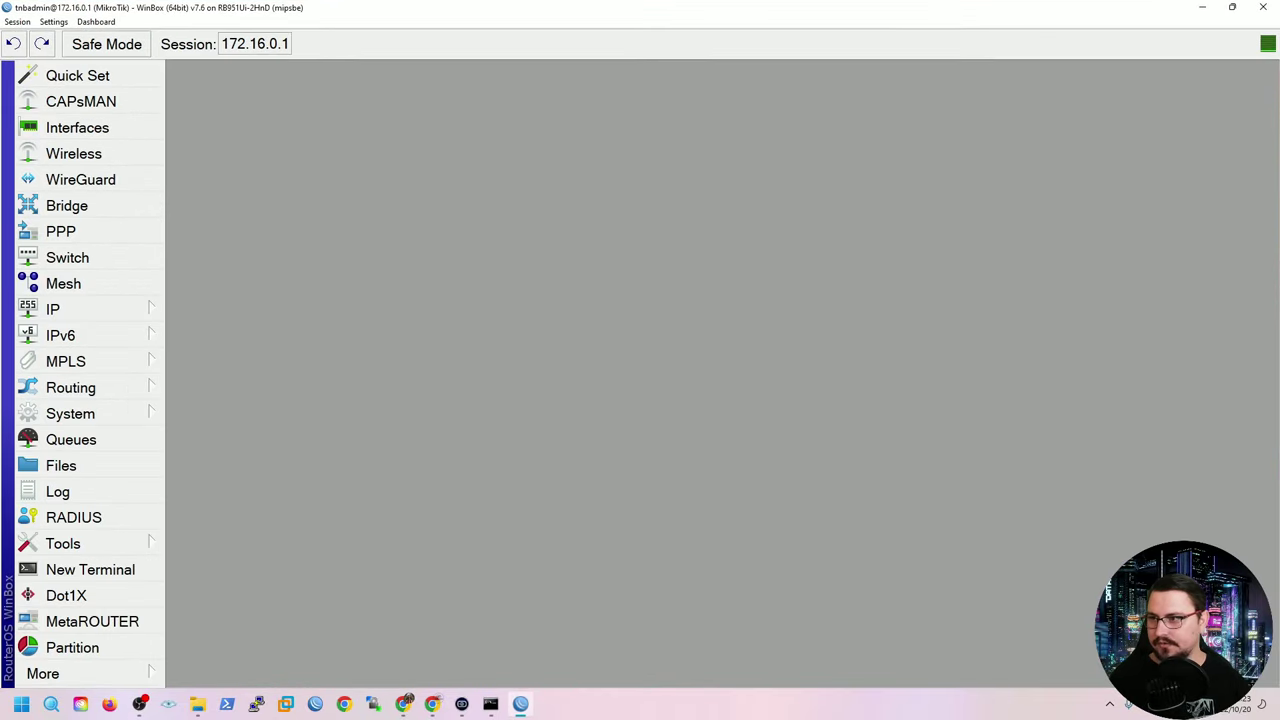
Disable the default admin account in System > Users, leaving tnbadmin active.
click(70, 413)
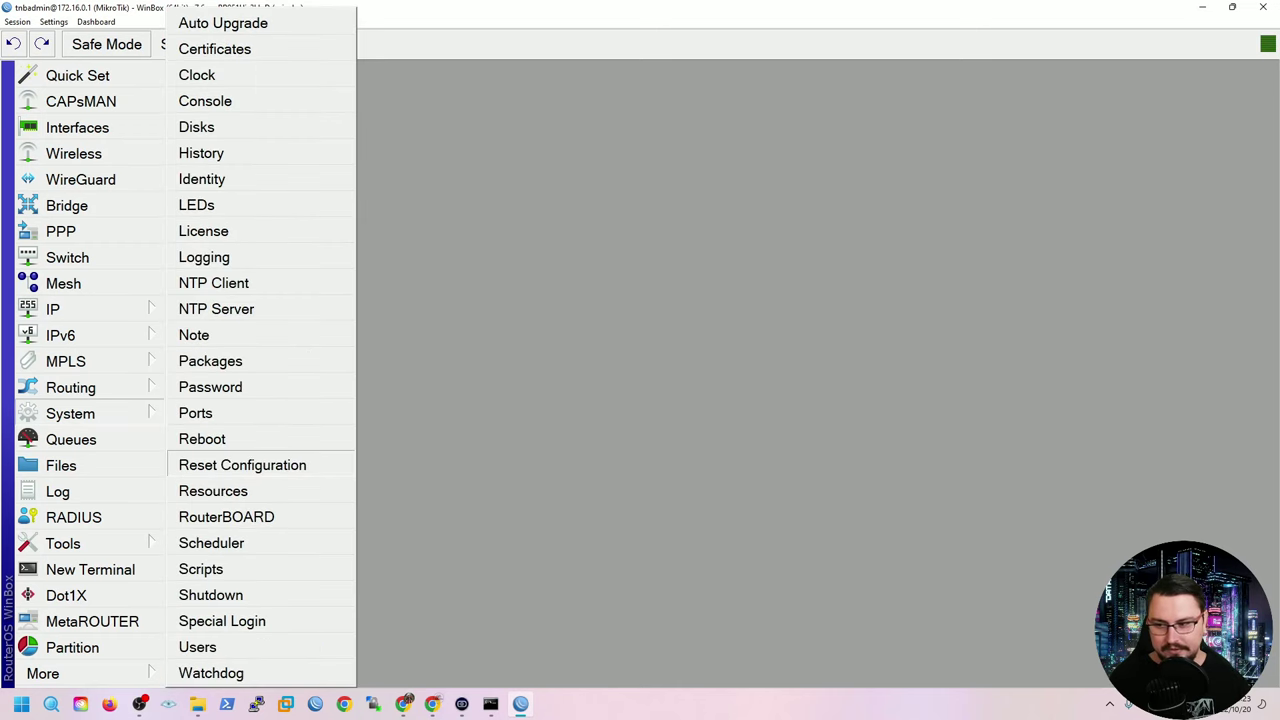
click(205, 647)
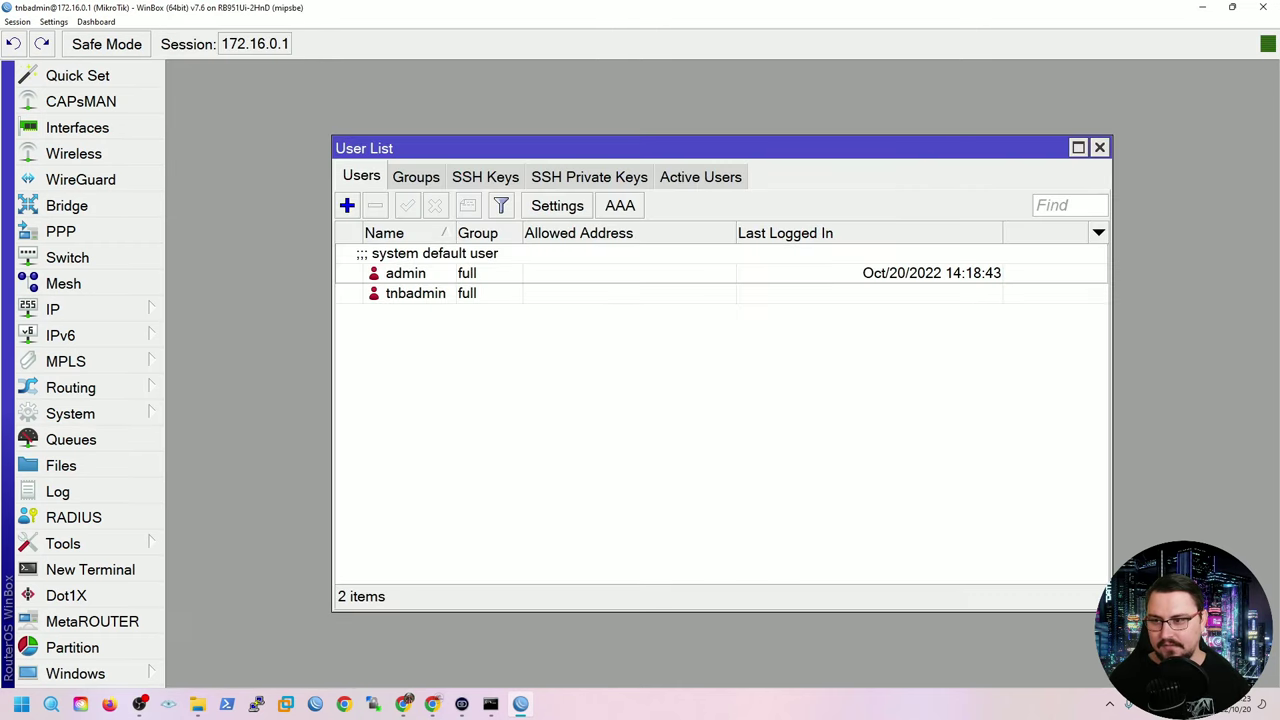
click(405, 273)
click(435, 205)
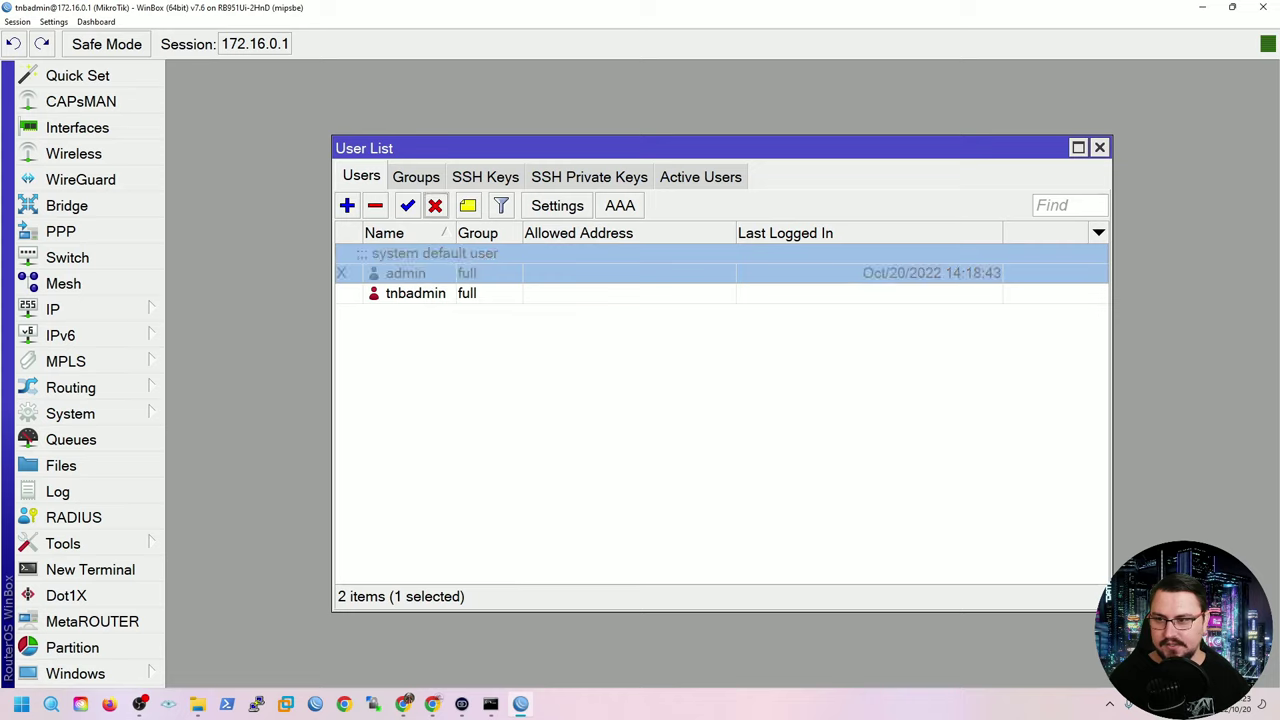
click(415, 293)
click(405, 273)
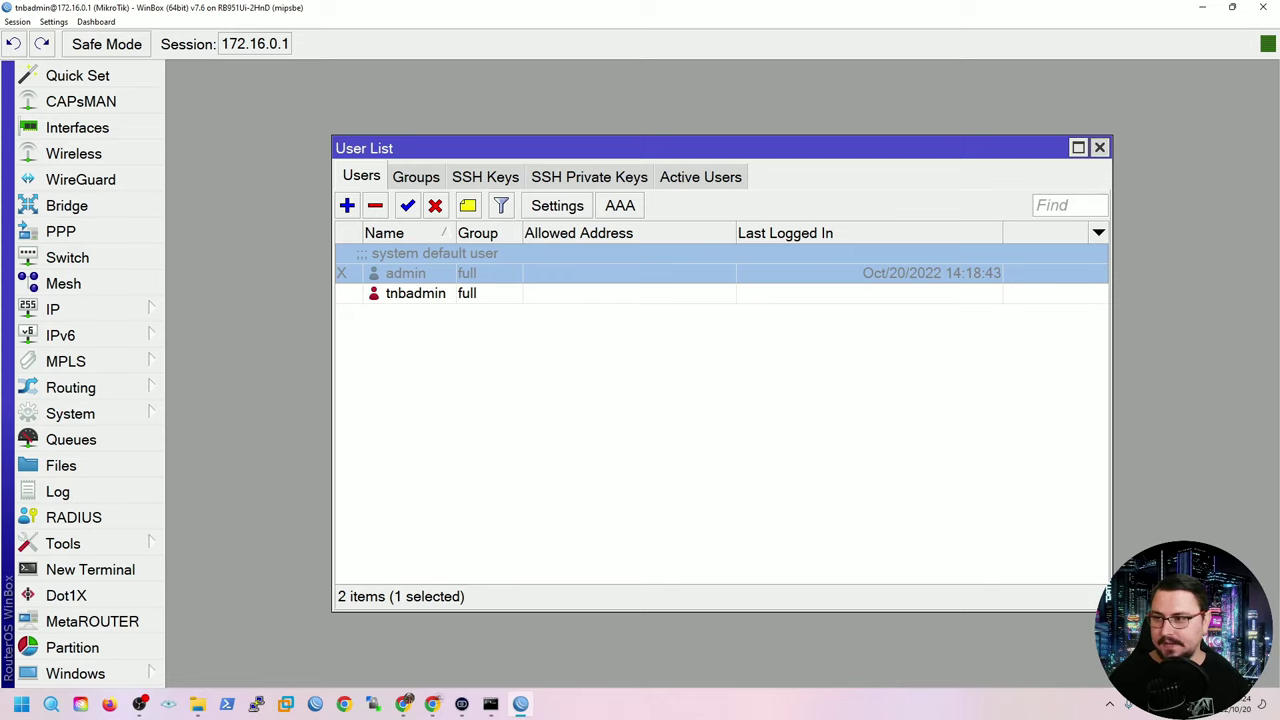
Open IP > Services and disable the api and api-ssl services.
click(1099, 147)
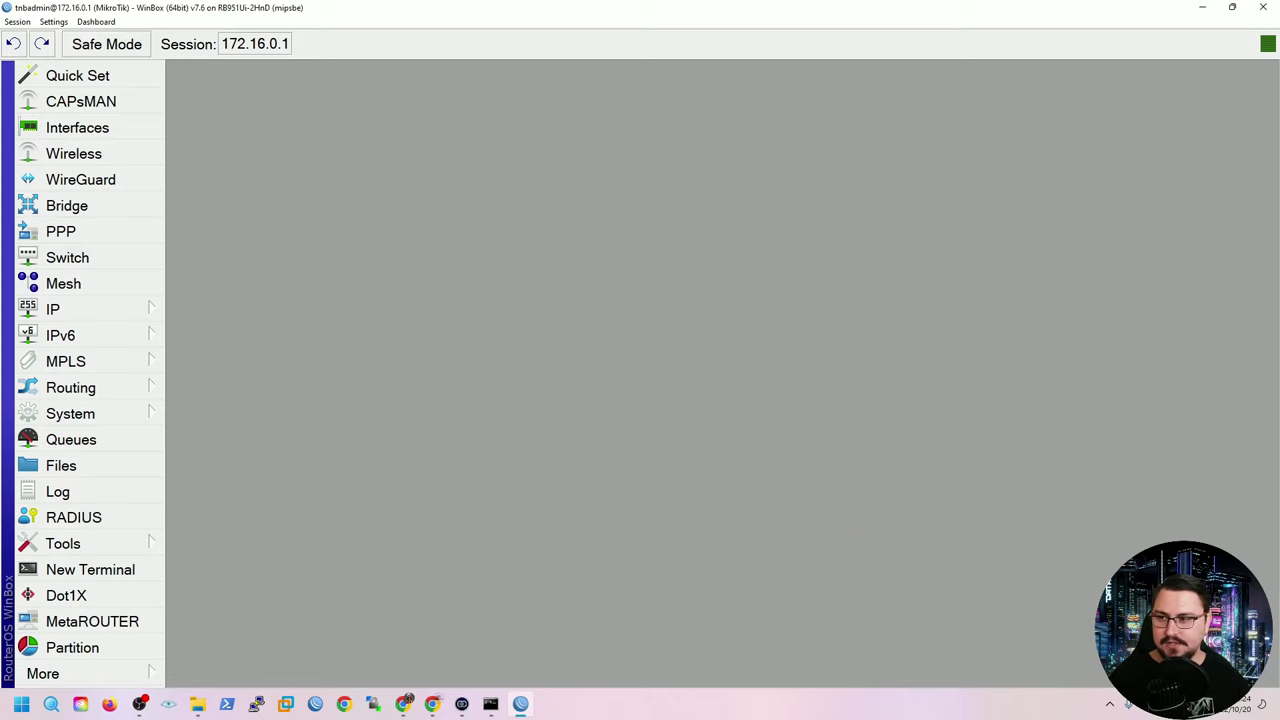
click(60, 309)
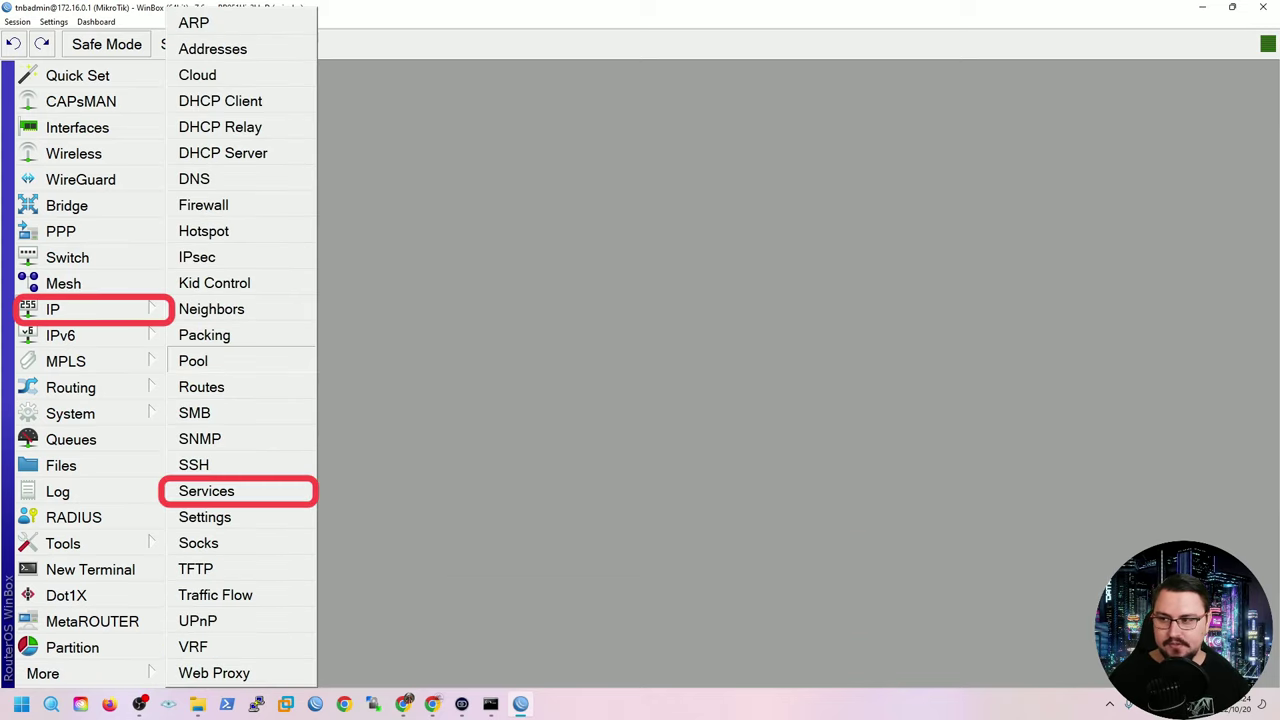
click(206, 491)
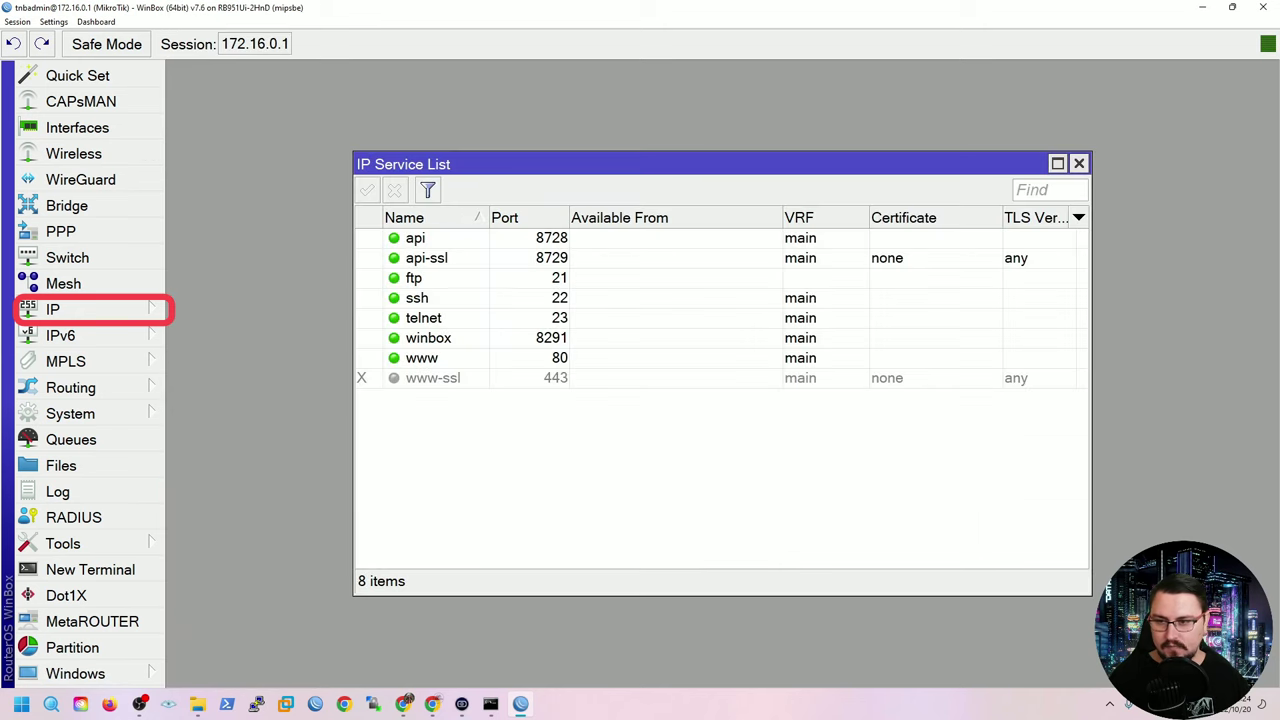
click(426, 258)
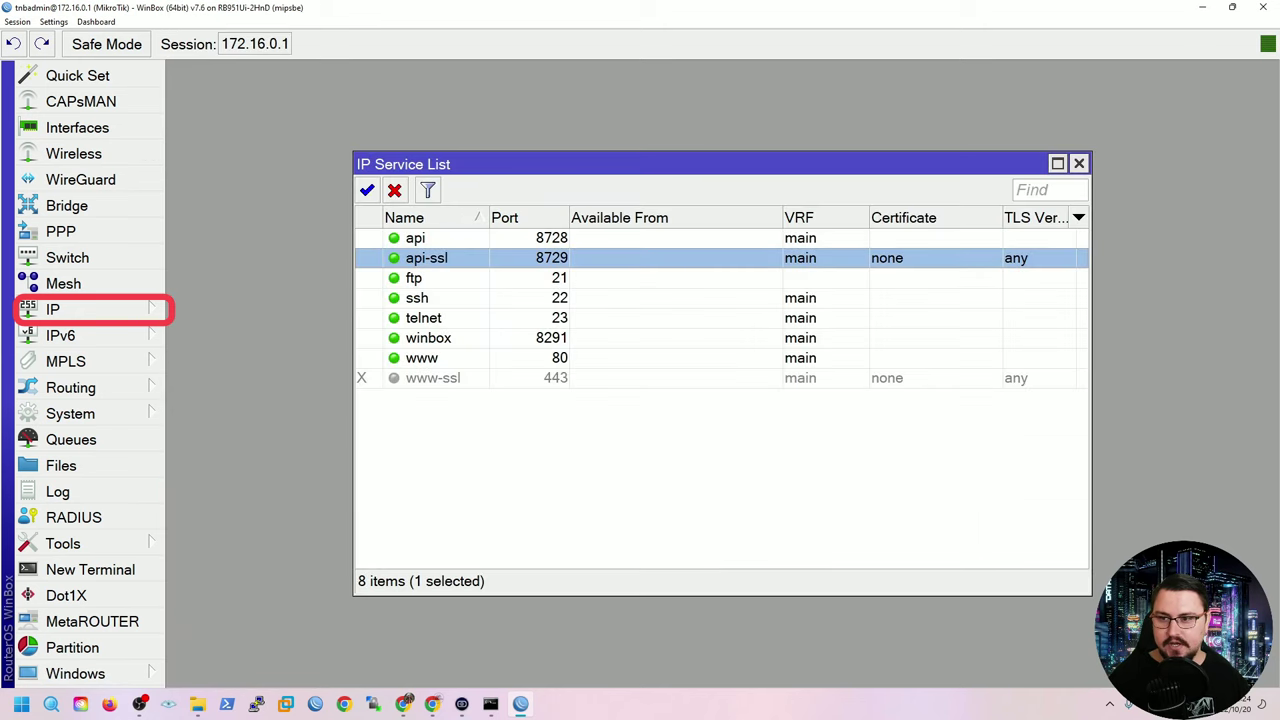
click(415, 238)
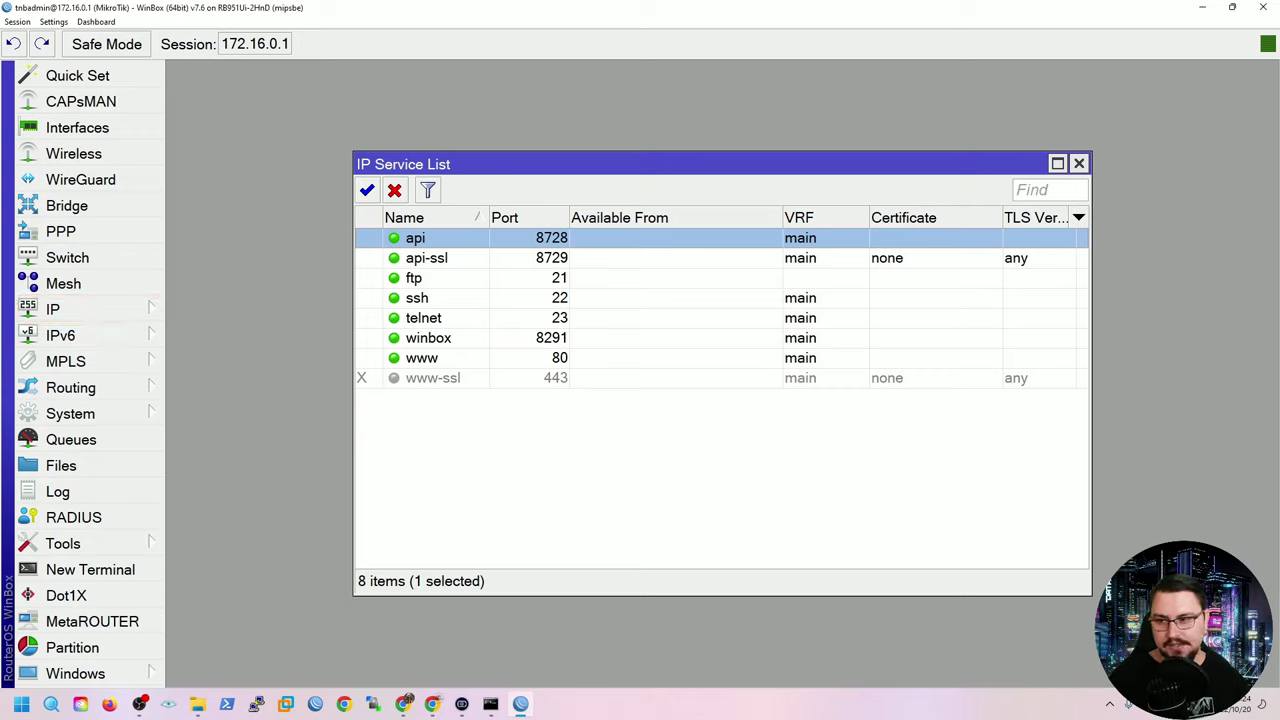
ctrl+click(426, 258)
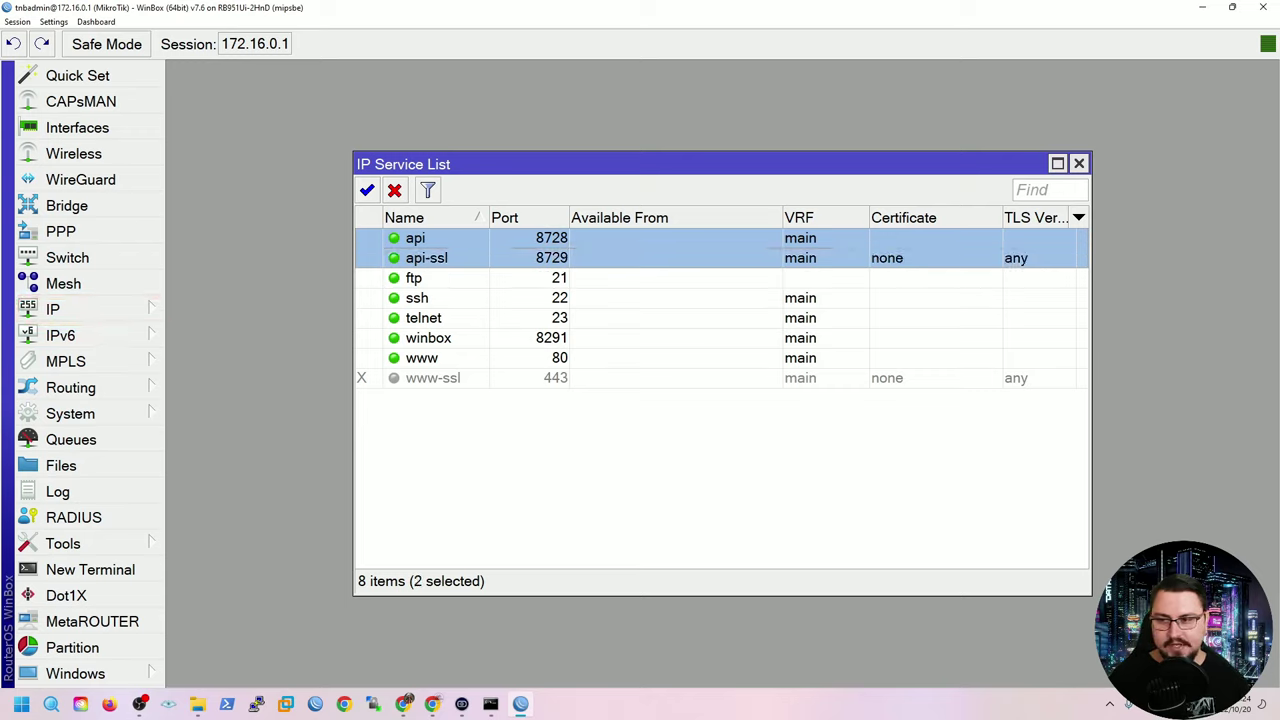
click(394, 190)
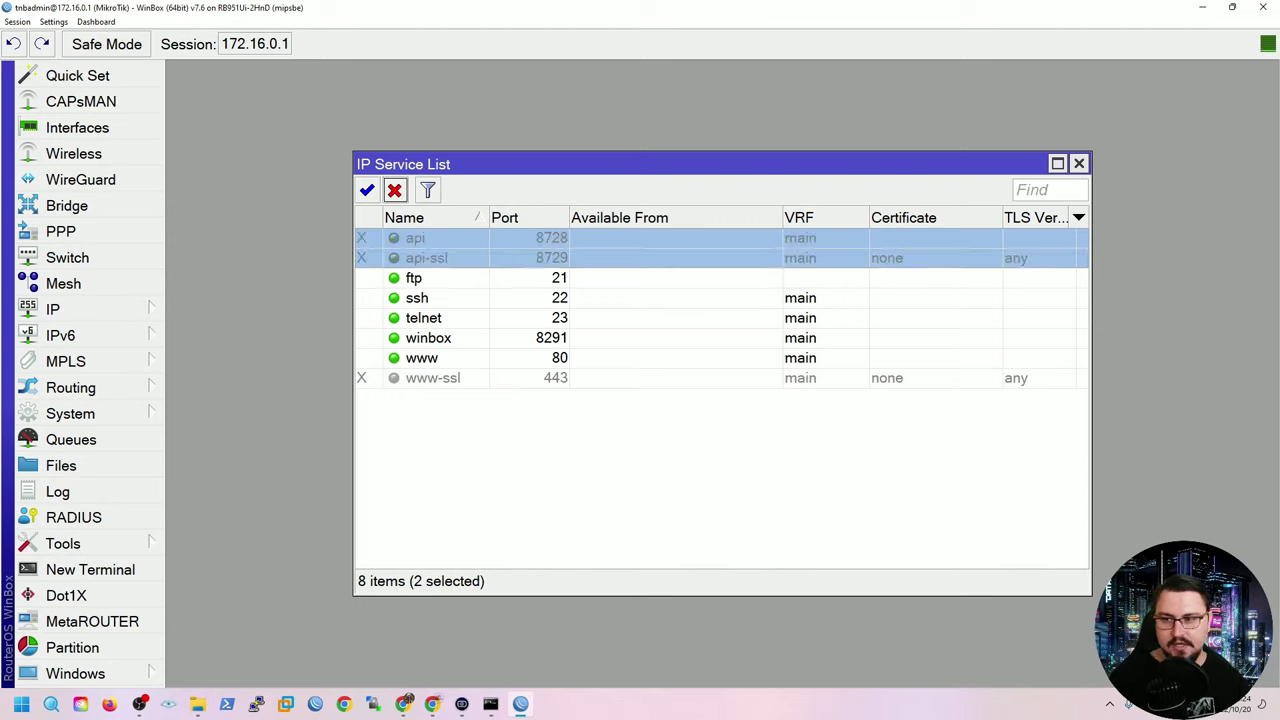
Disable the ftp, telnet and www services, leaving winbox enabled.
click(413, 278)
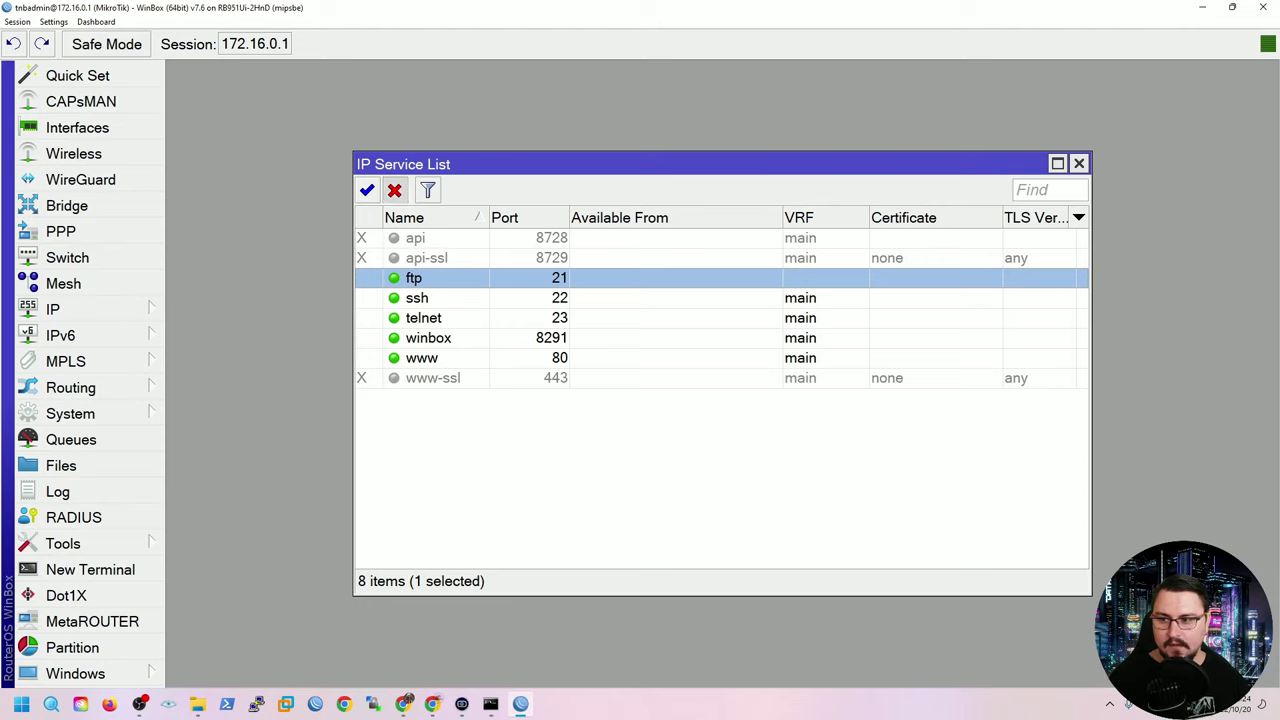
click(394, 190)
click(423, 318)
click(394, 190)
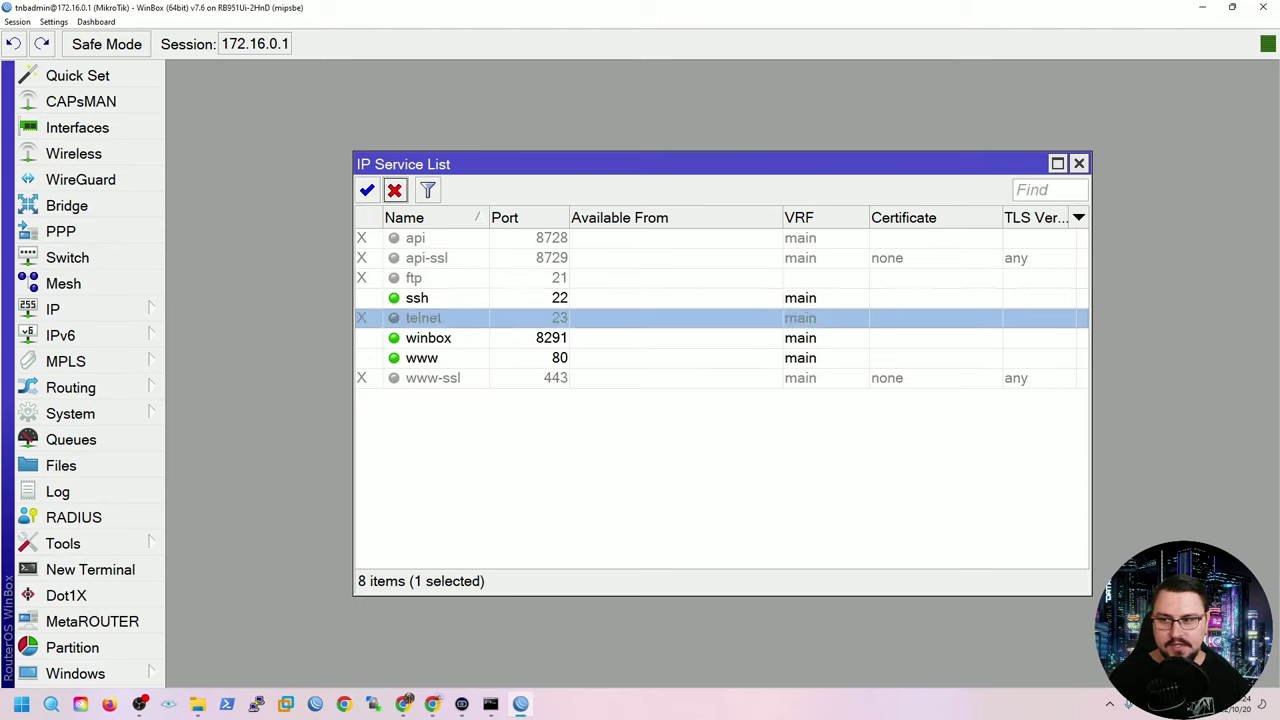
click(428, 338)
click(421, 358)
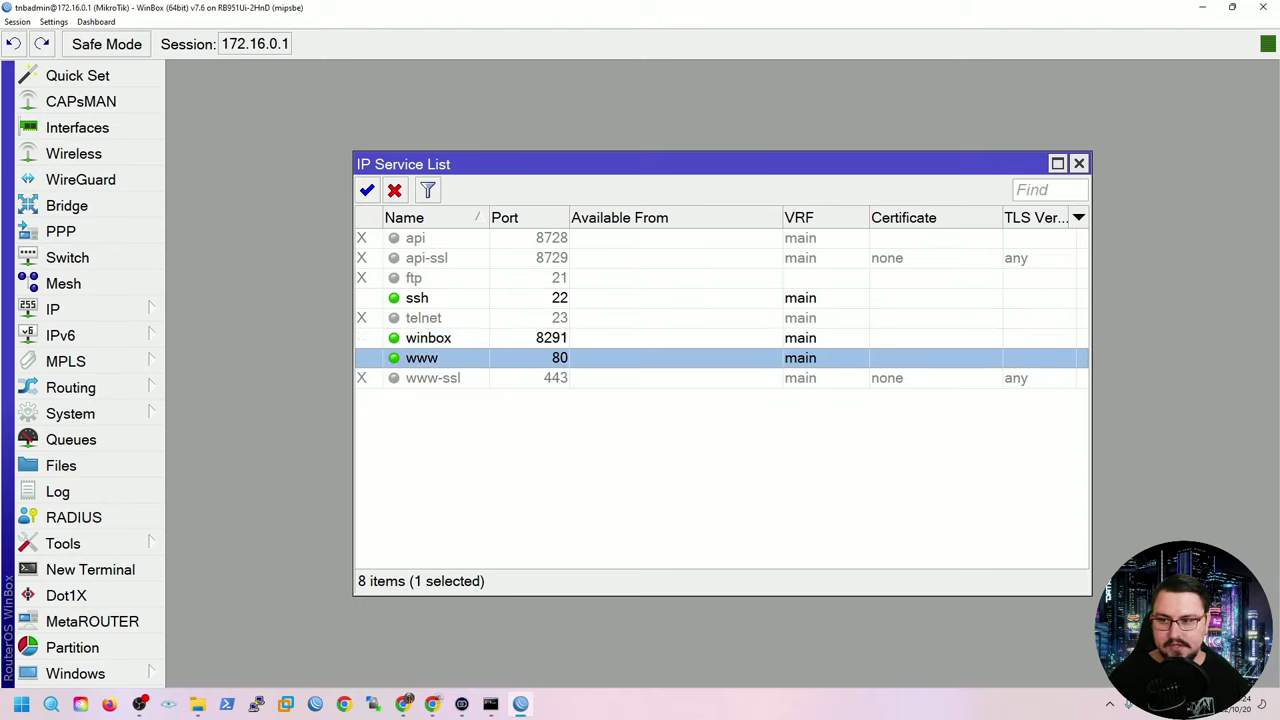
click(394, 190)
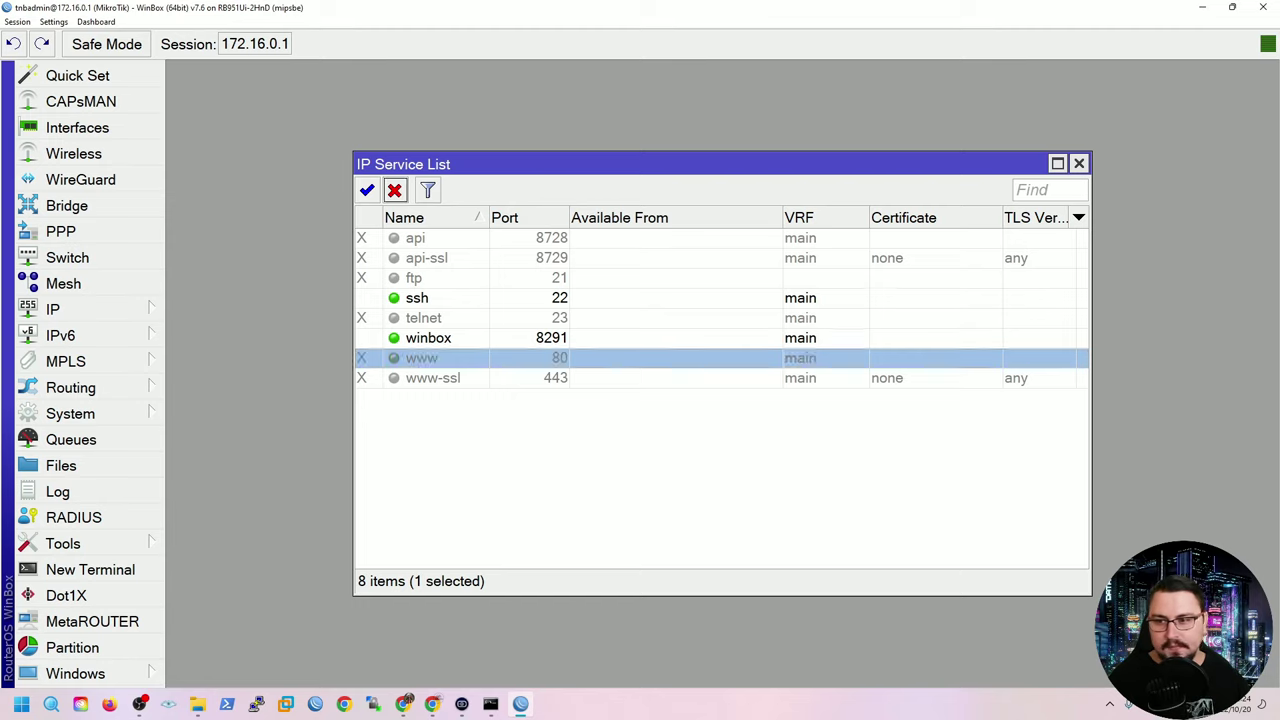
Review the service list and select the ssh service.
click(423, 318)
click(428, 338)
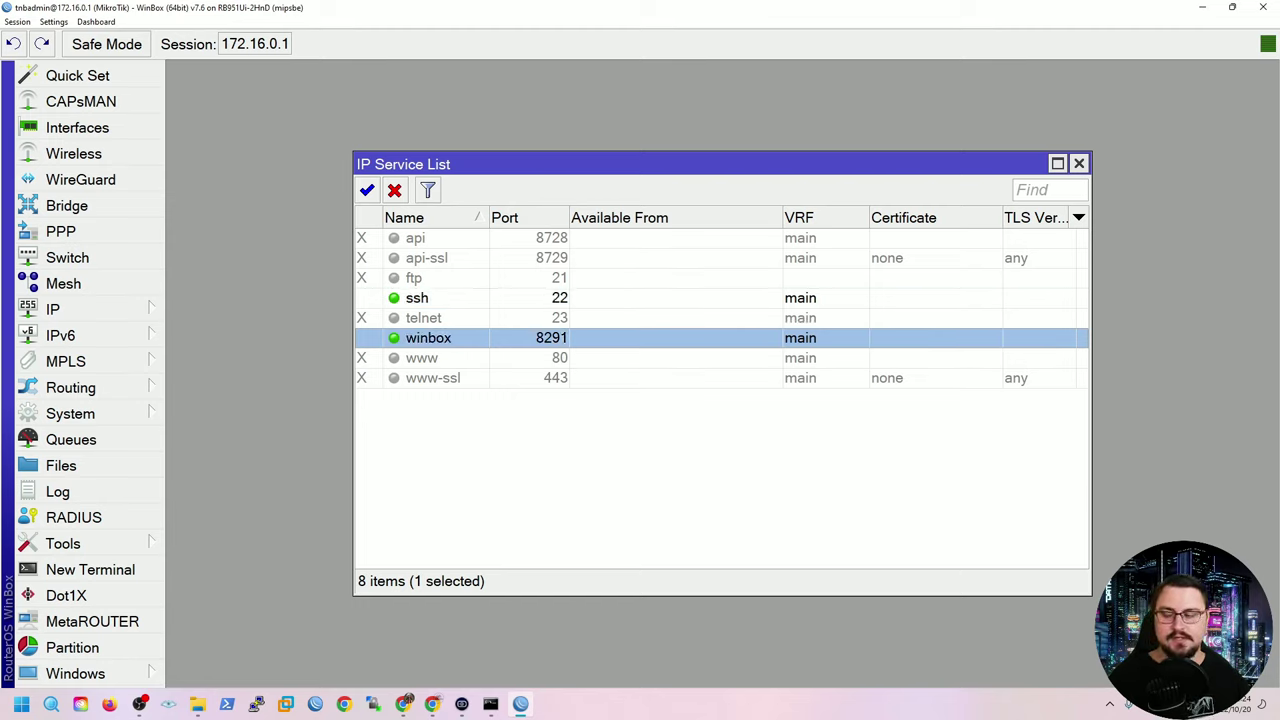
click(417, 298)
click(428, 338)
click(417, 298)
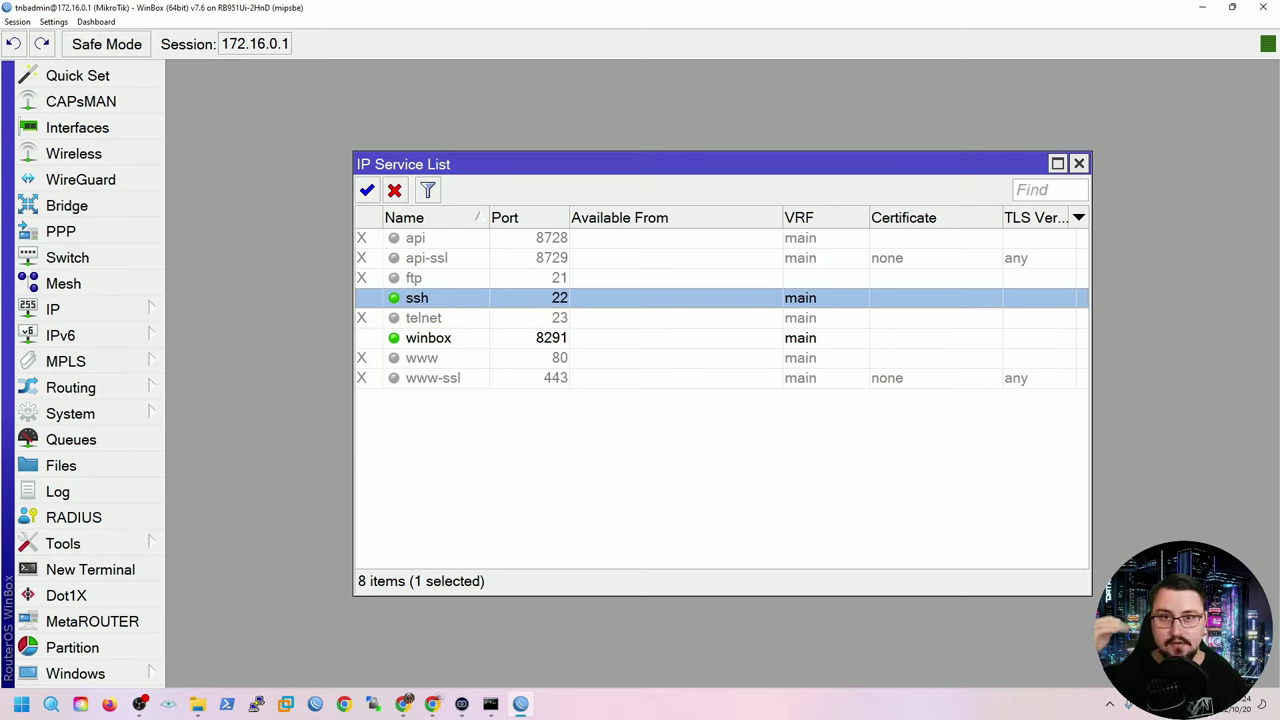
Set the ssh port to 2202, add Available From 192.168.1.0/24 and 172.16.0.0/24, and apply.
double_click(417, 298)
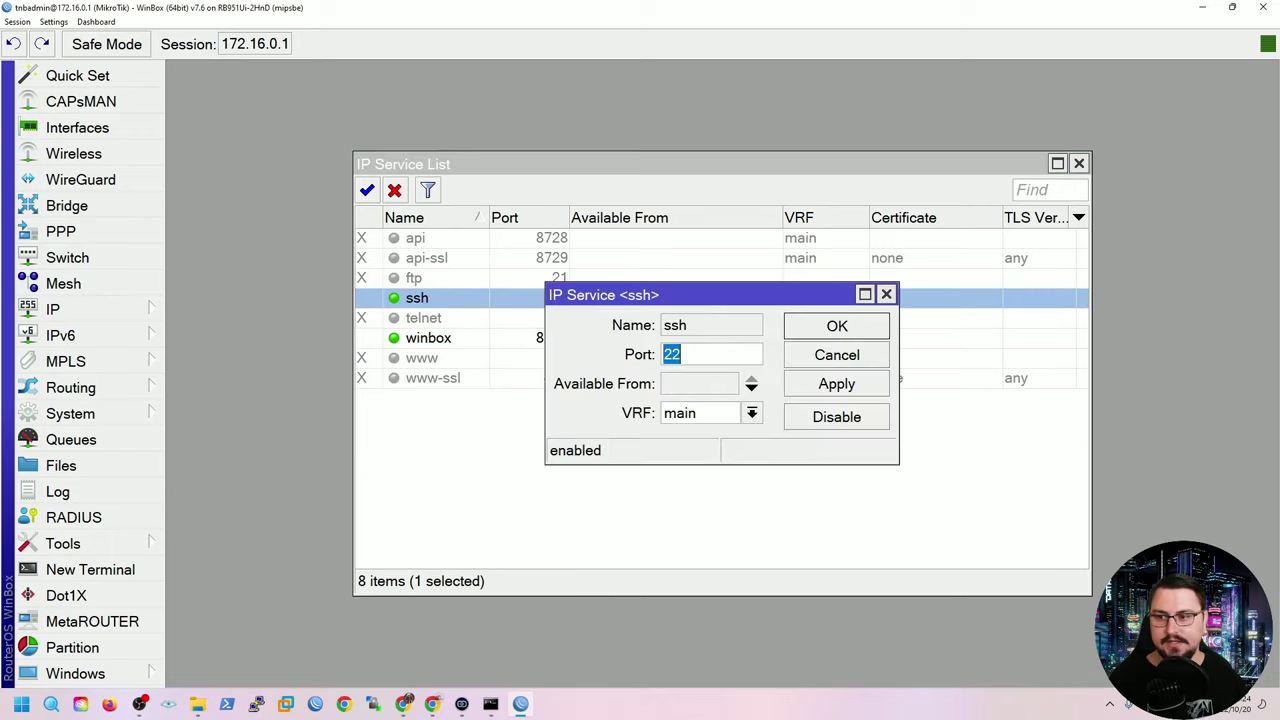
click(705, 354)
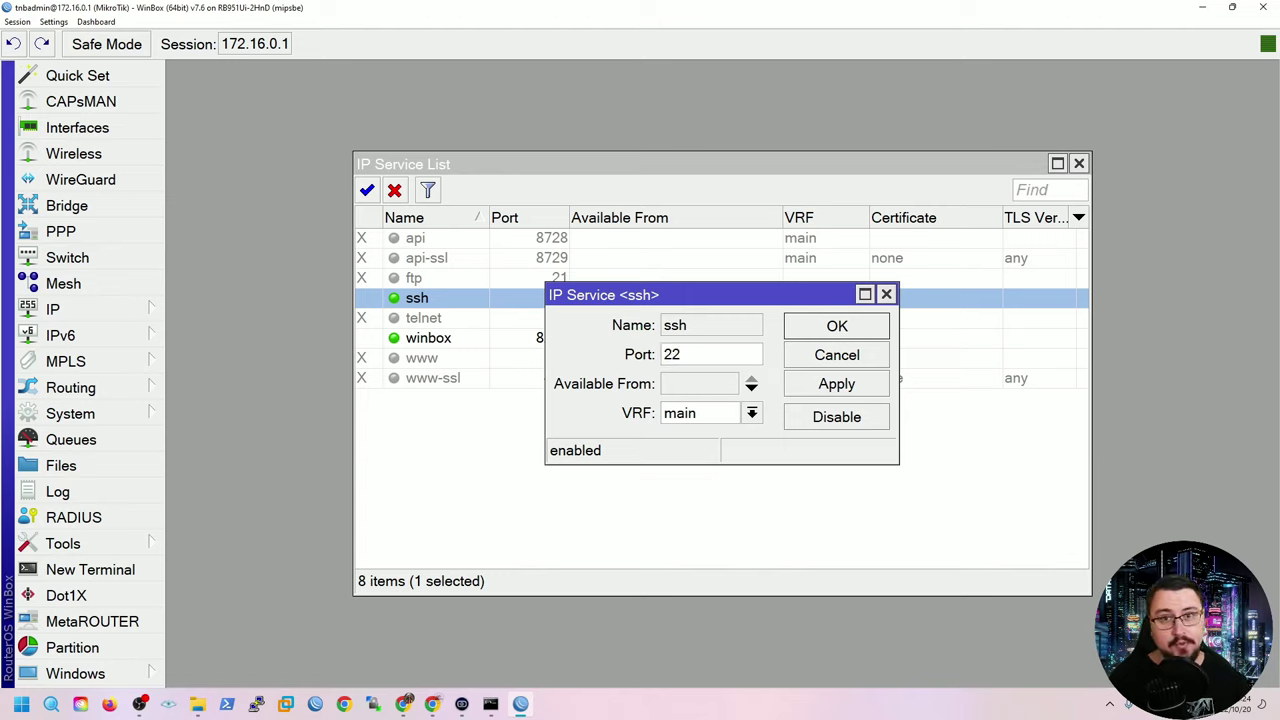
text(02)
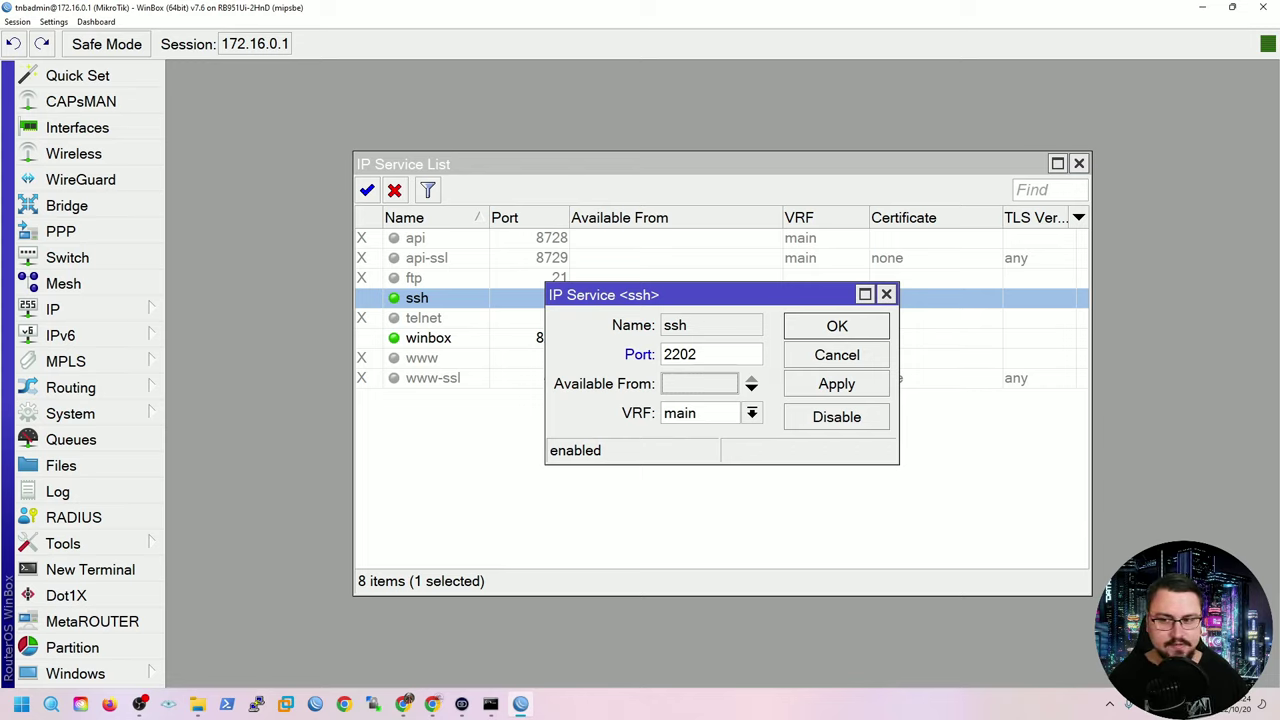
drag(700, 294, 857, 385)
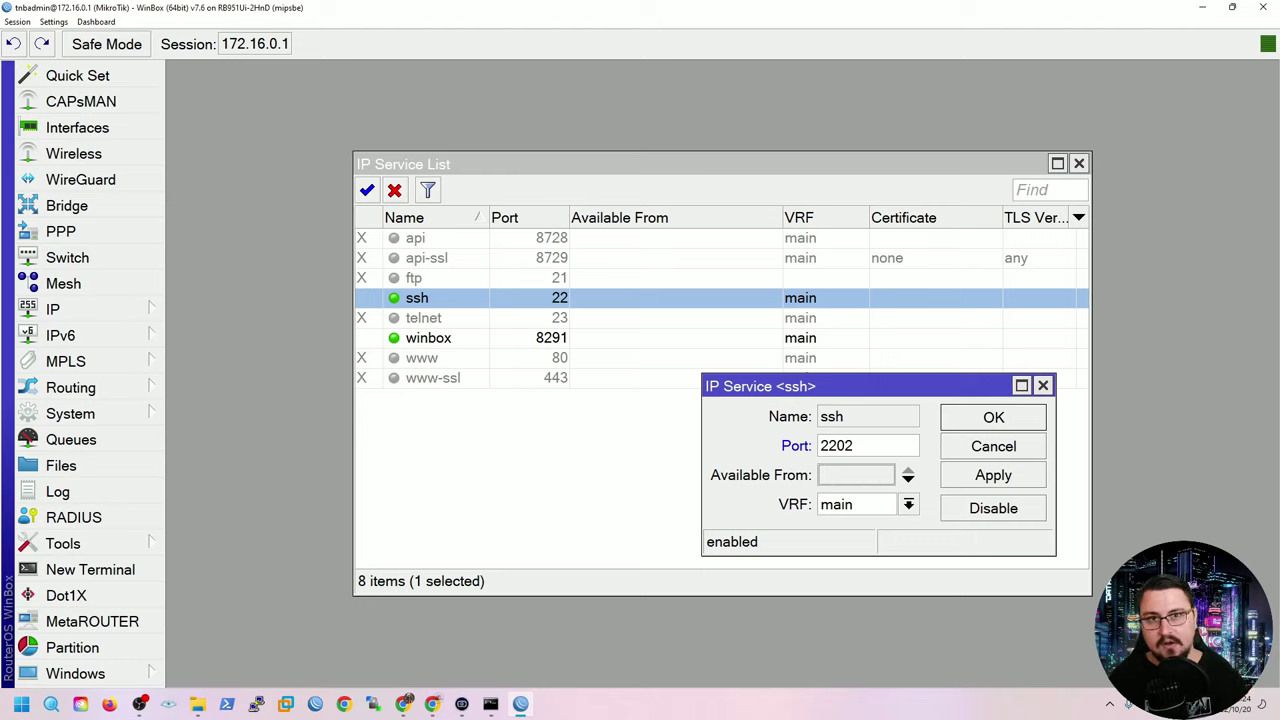
click(907, 475)
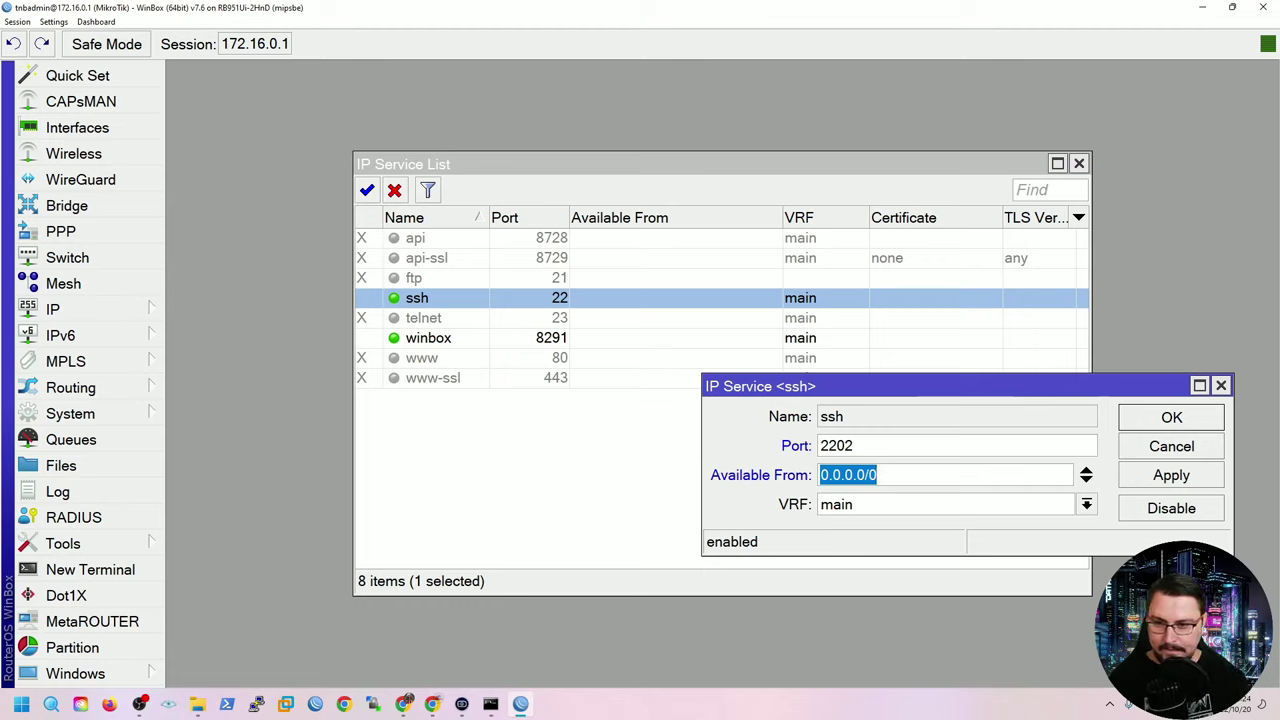
text(192.168.)
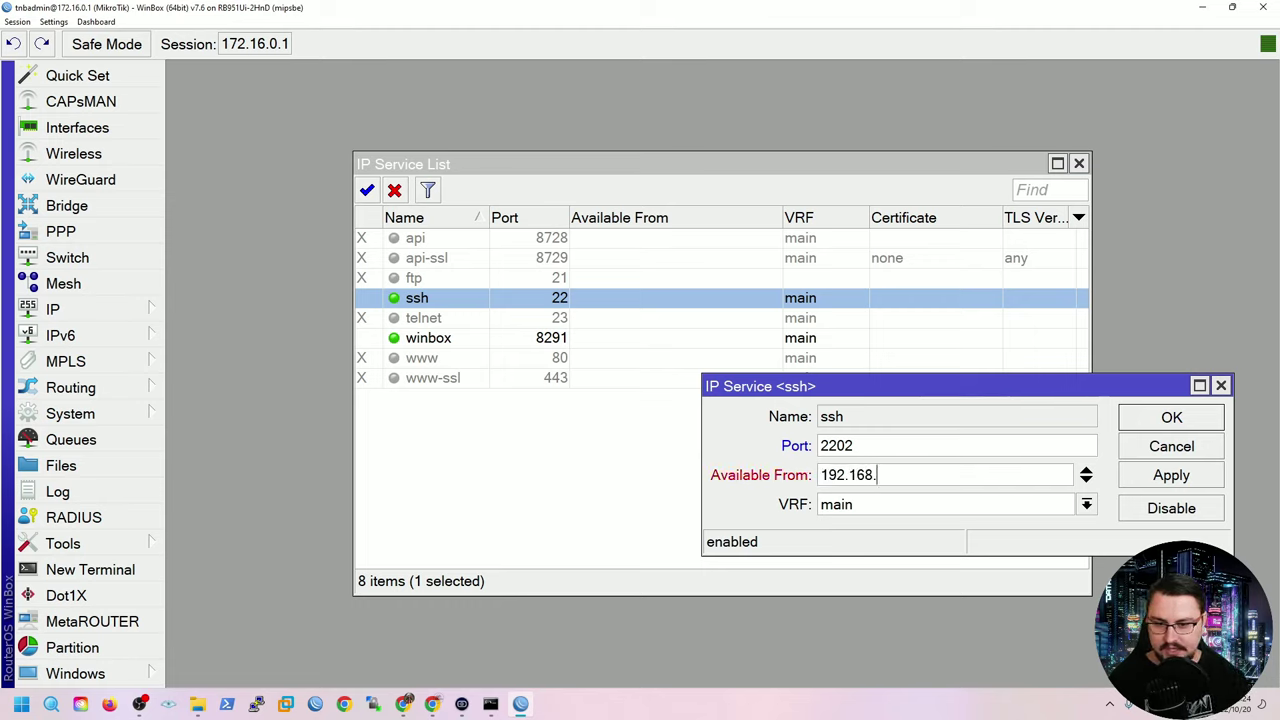
text(1.0/24)
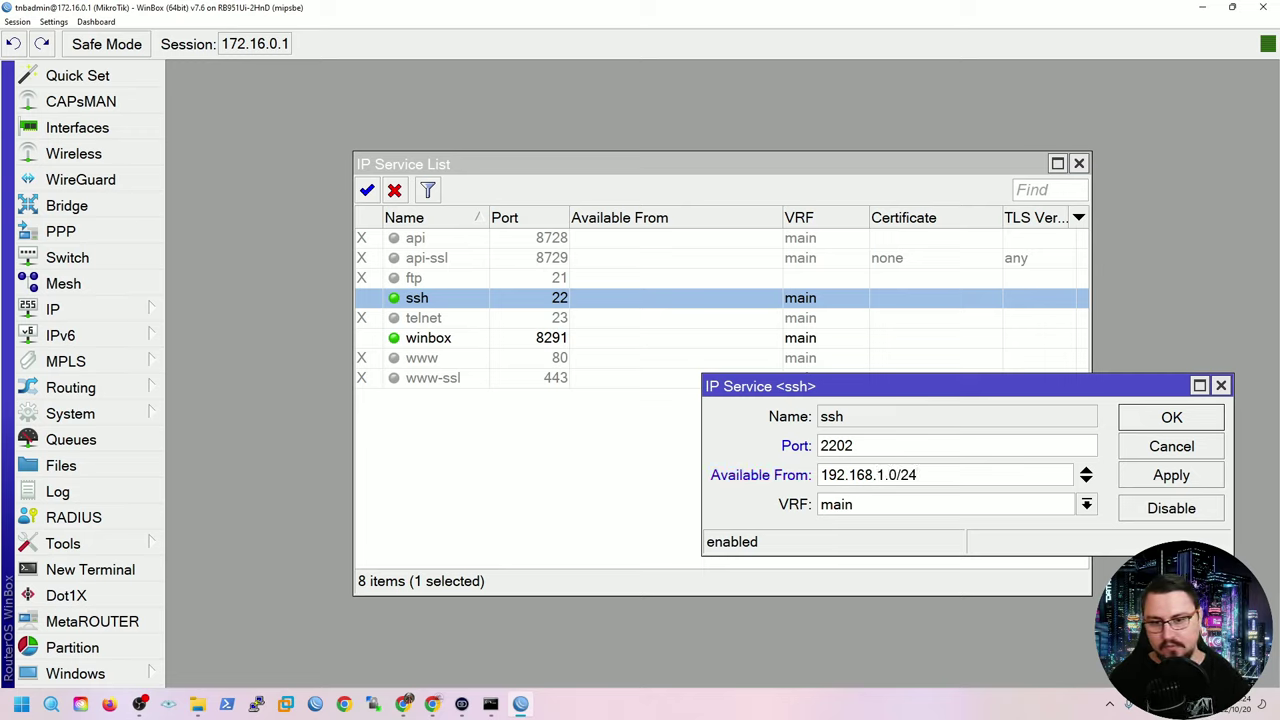
click(1086, 480)
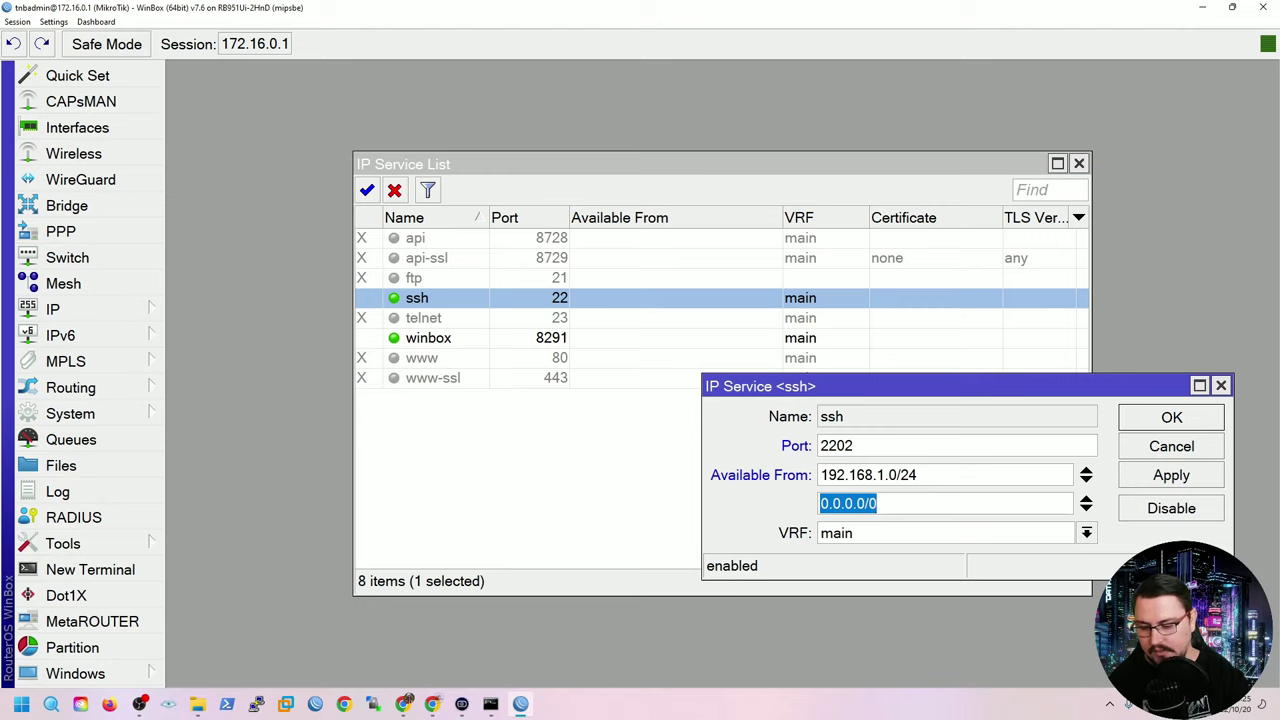
text(172.16.)
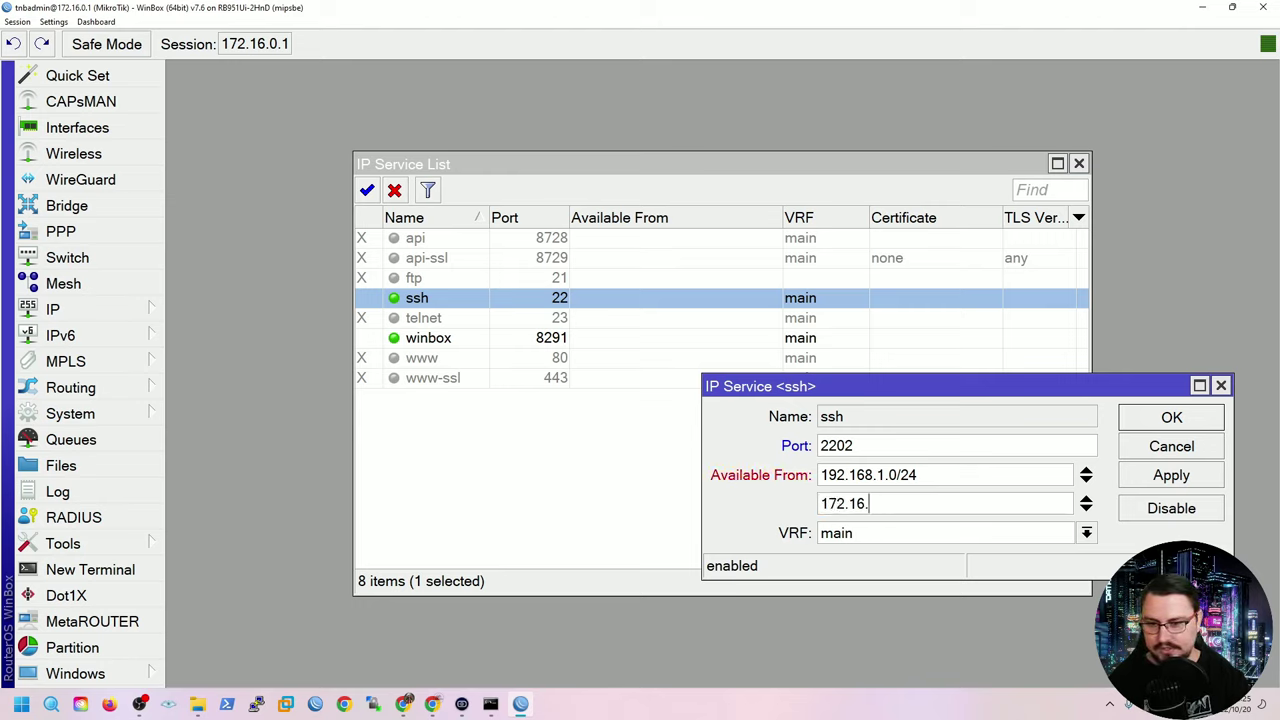
text(0.0/24)
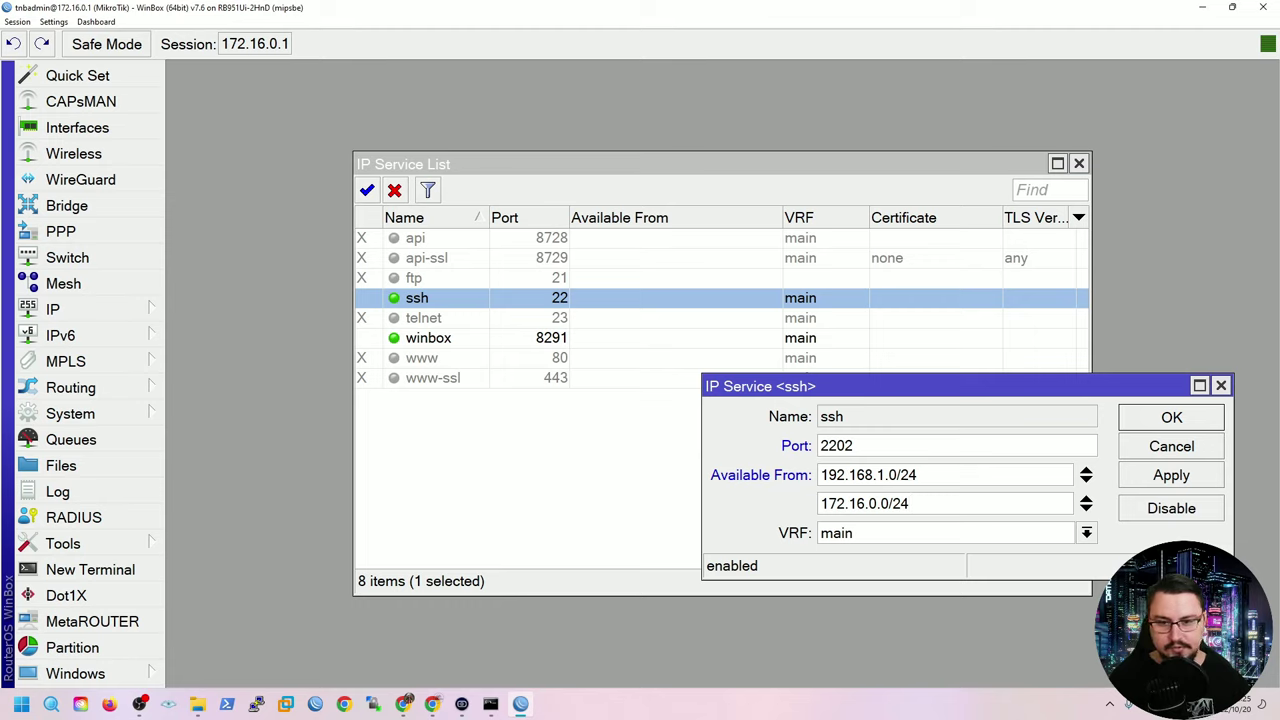
click(1171, 475)
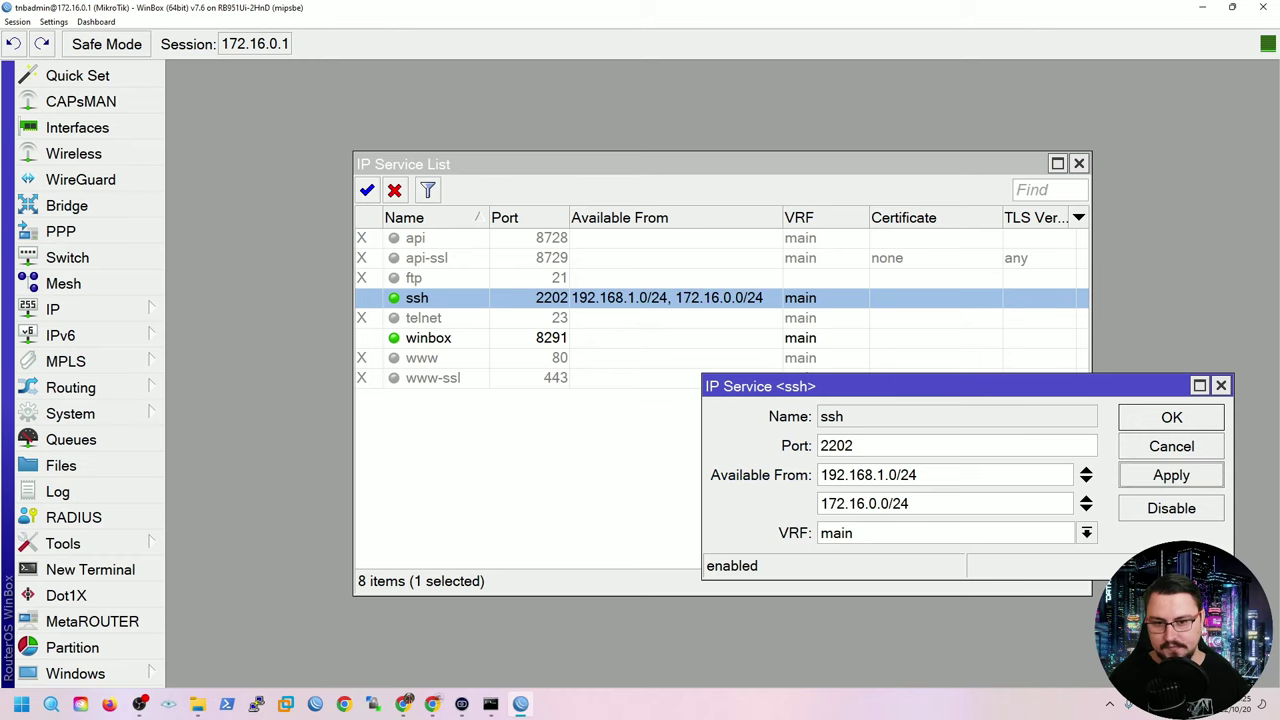
click(1171, 417)
Add Available From 192.168.1.0/24 and 172.16.0.0/24 to the winbox service, keeping port 8291.
double_click(428, 338)
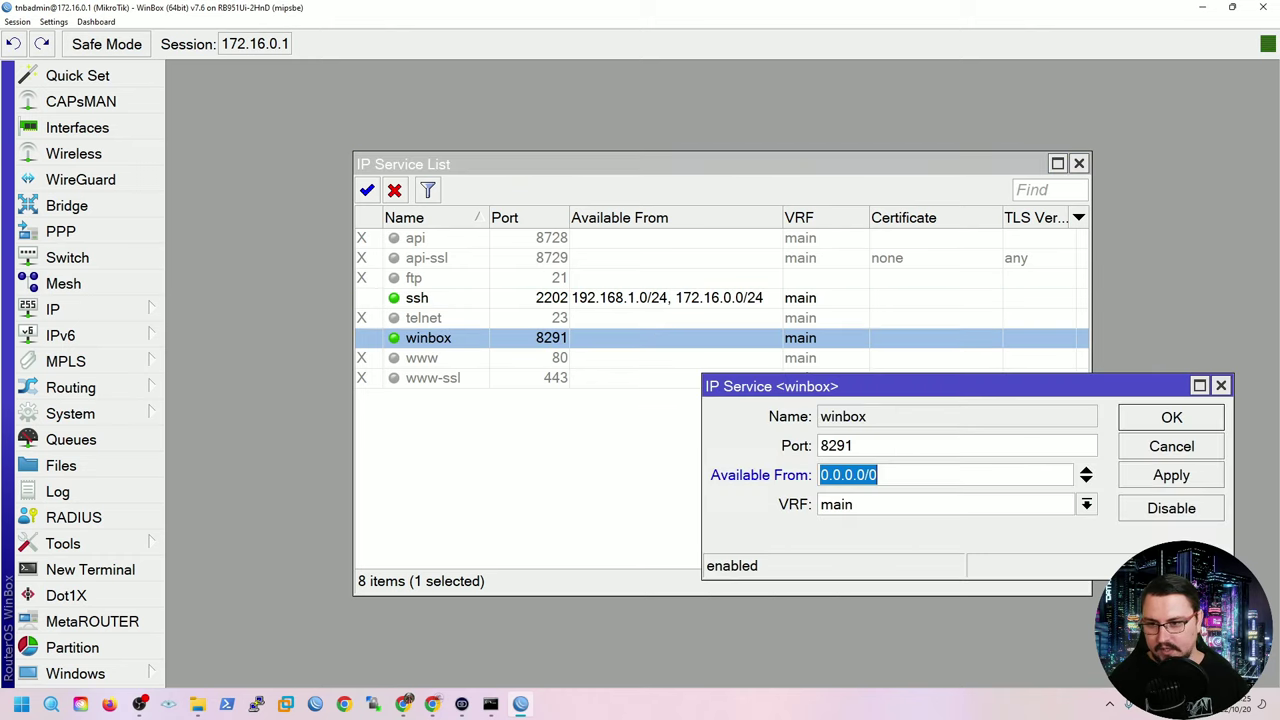
text(192.168.1)
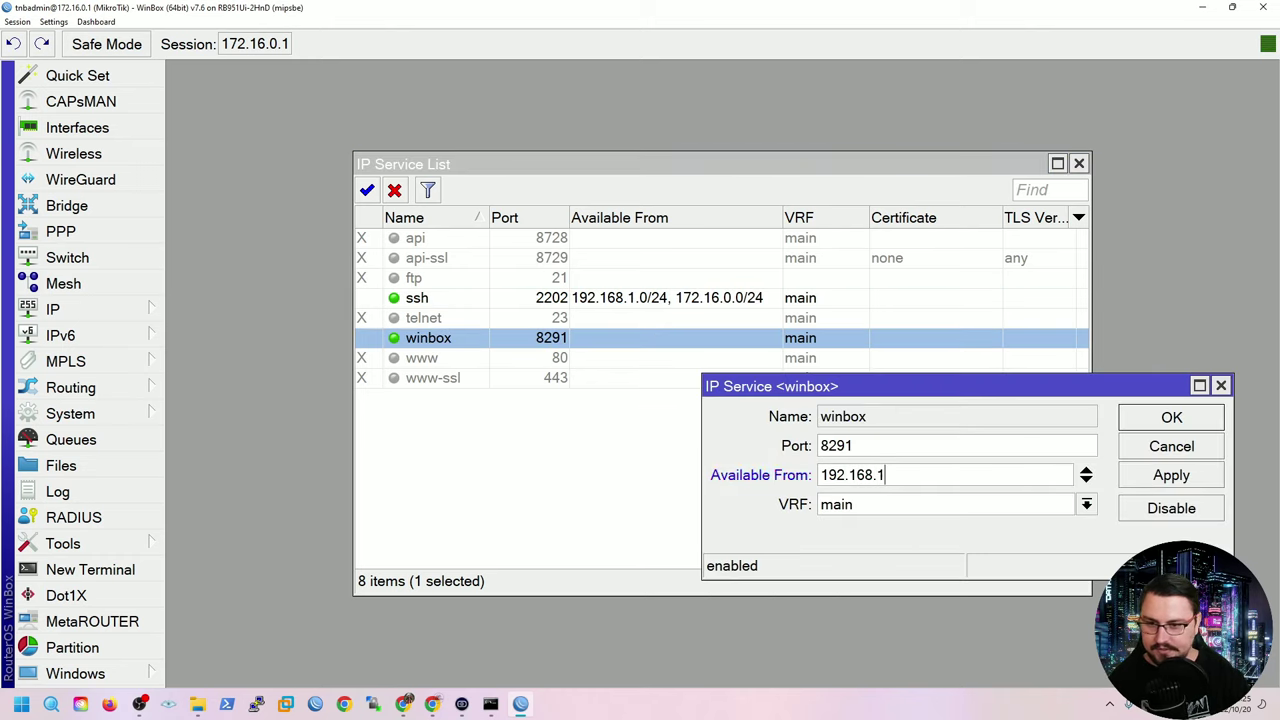
text(.0/24)
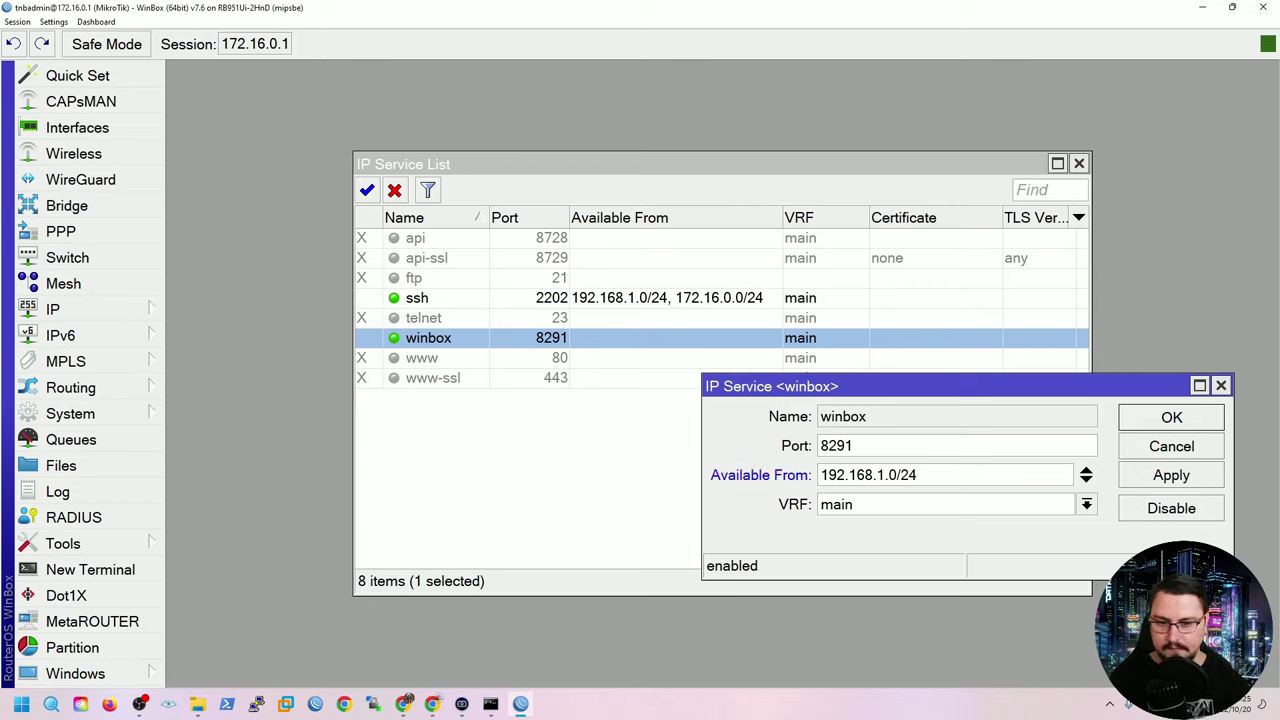
click(1086, 480)
text(172)
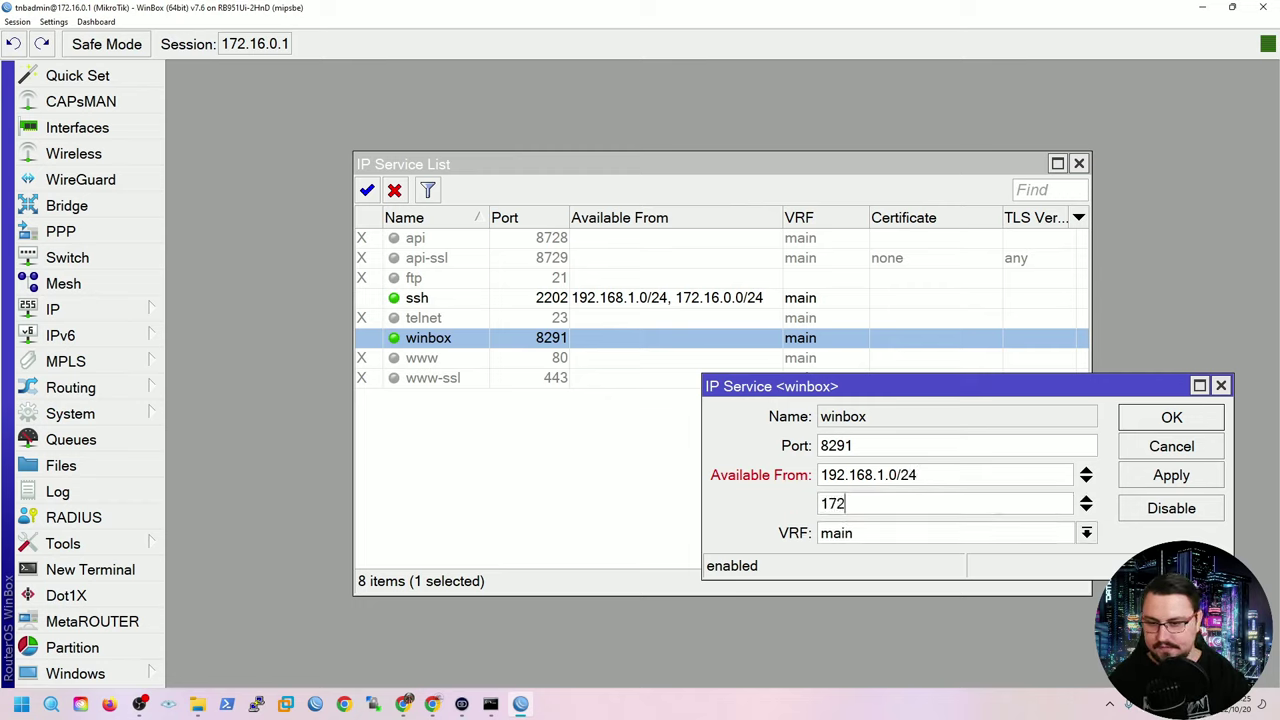
text(.16)
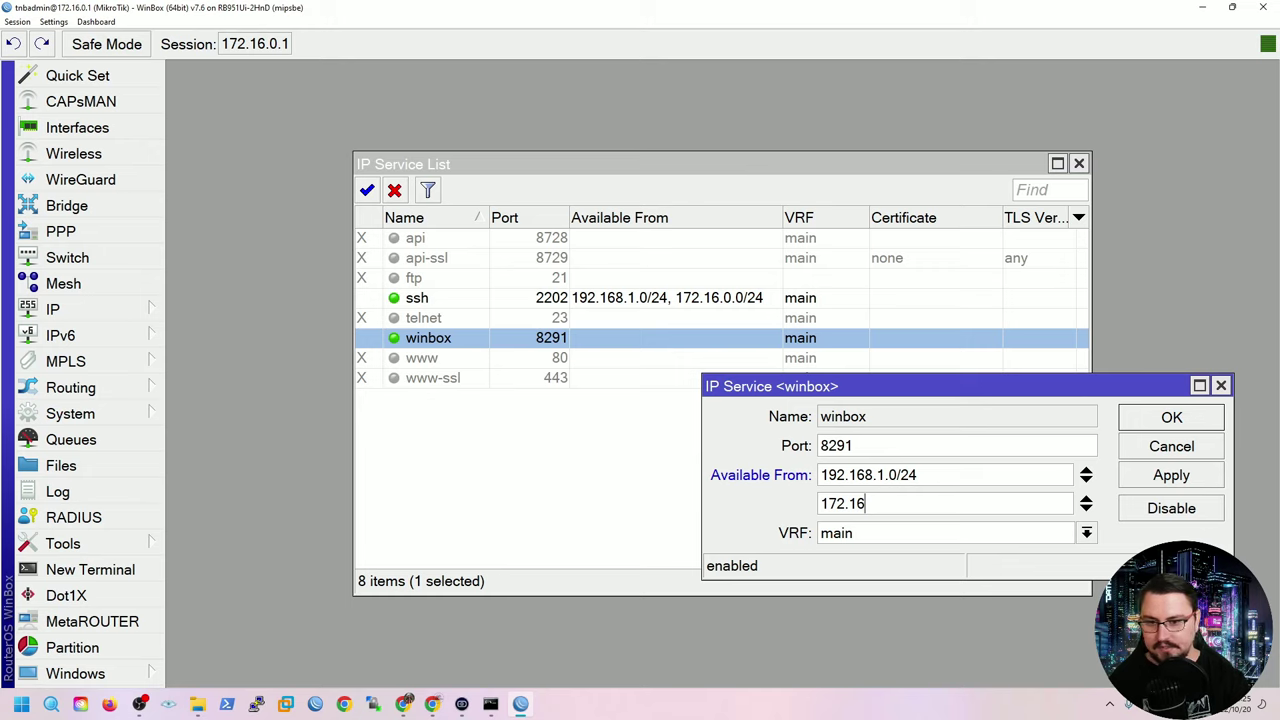
text(.0.0/24)
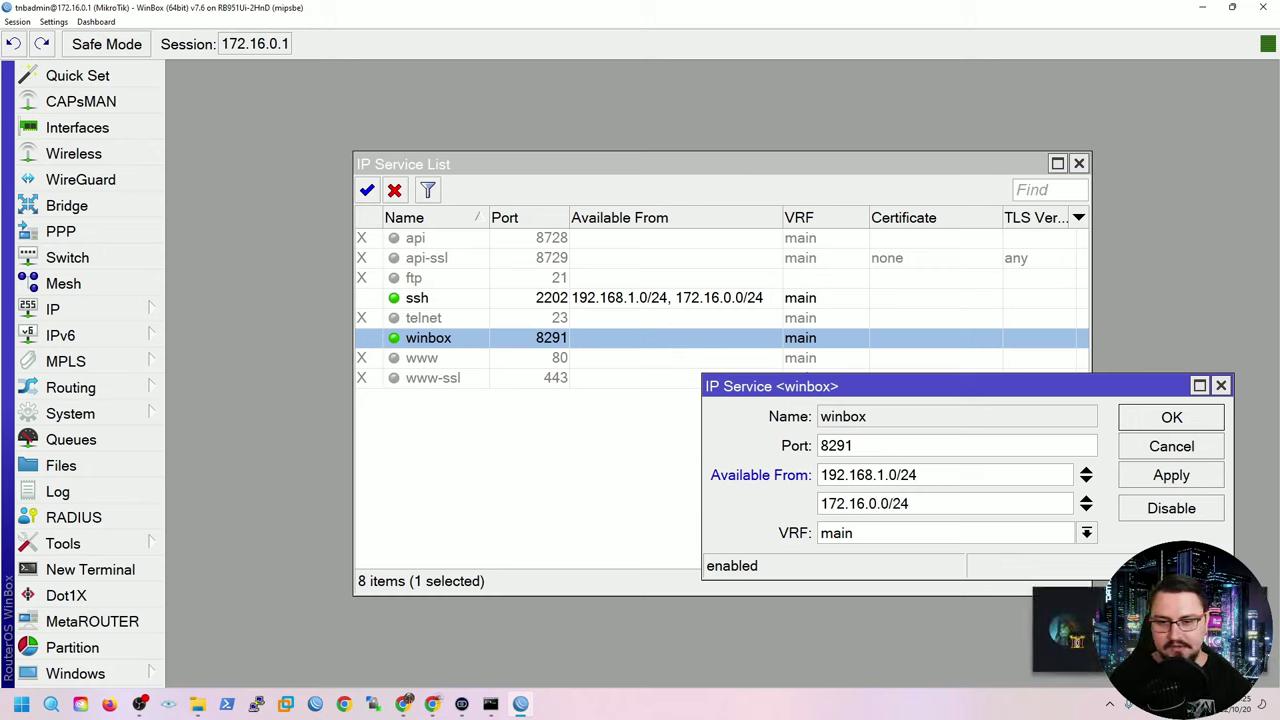
key(ctrl+a)
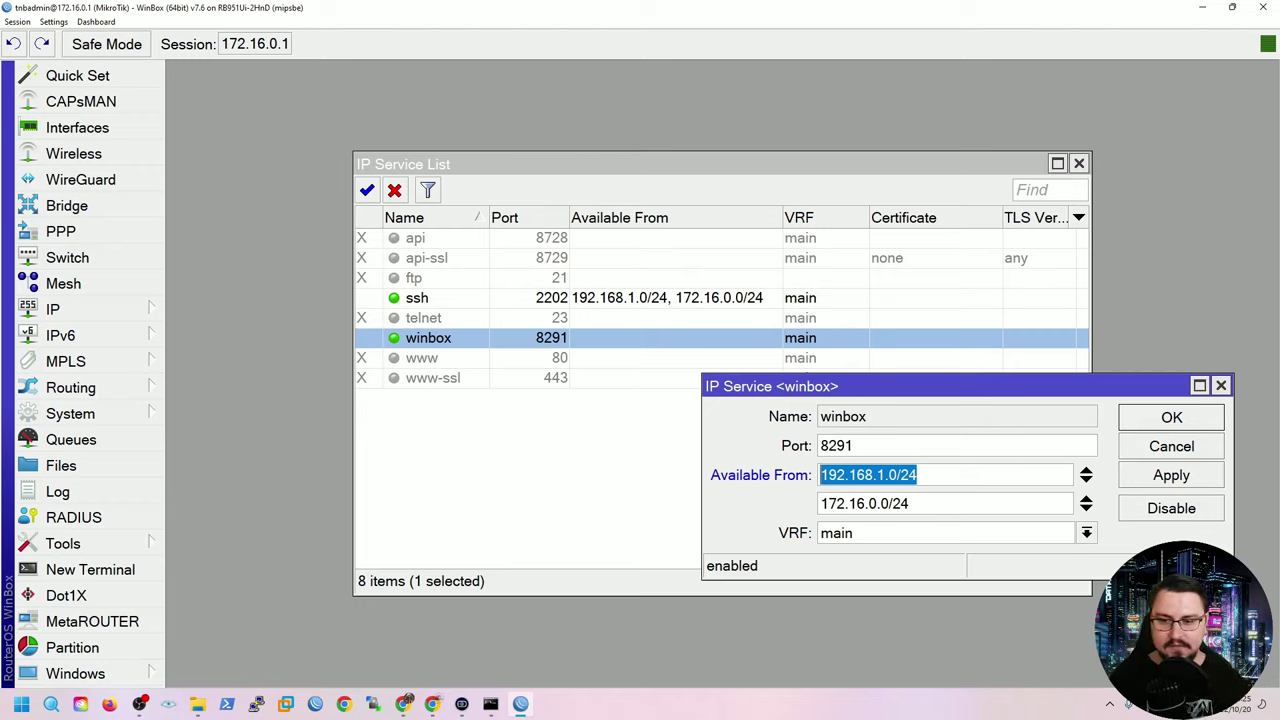
click(864, 503)
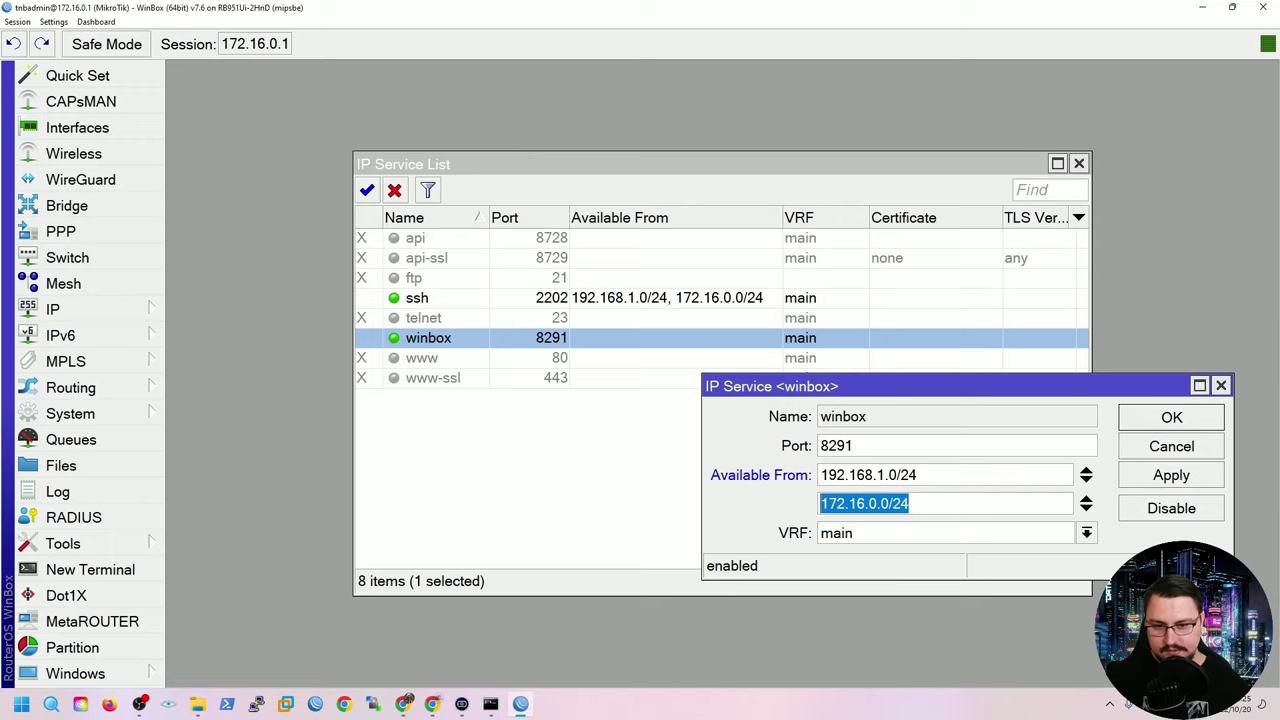
click(1171, 475)
click(1171, 417)
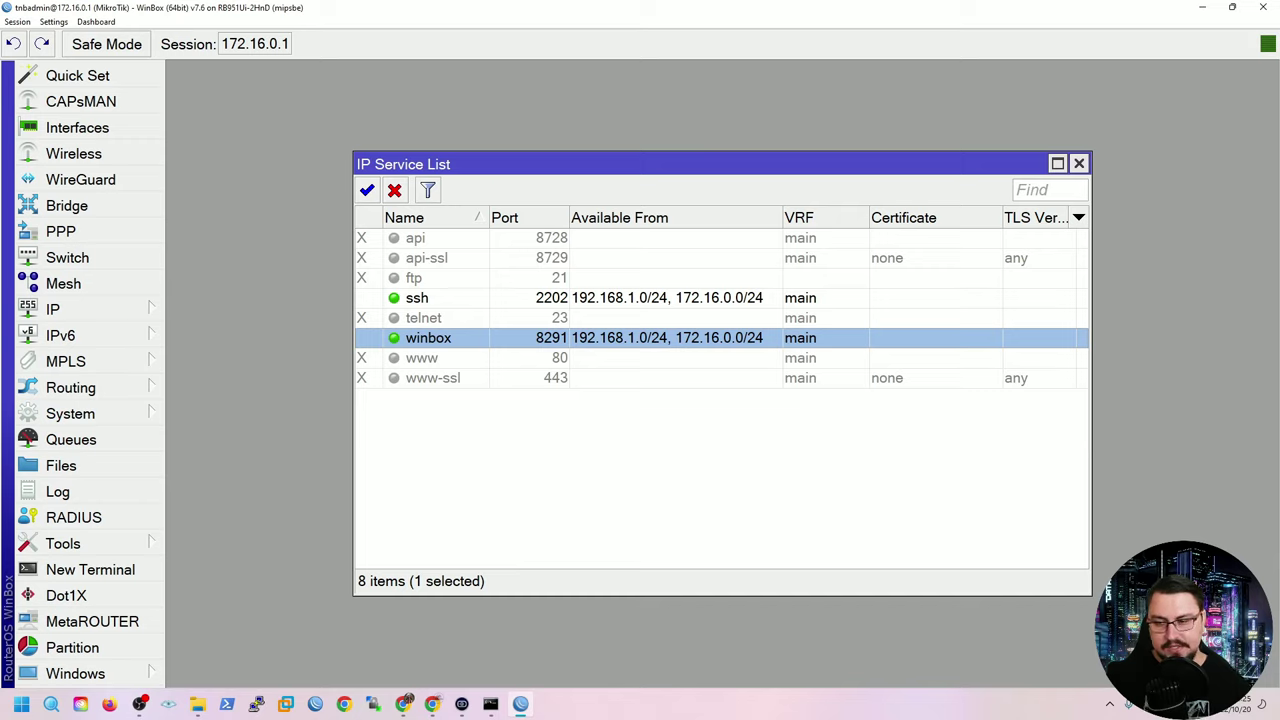
Open IP > Firewall filter rules and start a new rule with the + button.
click(60, 309)
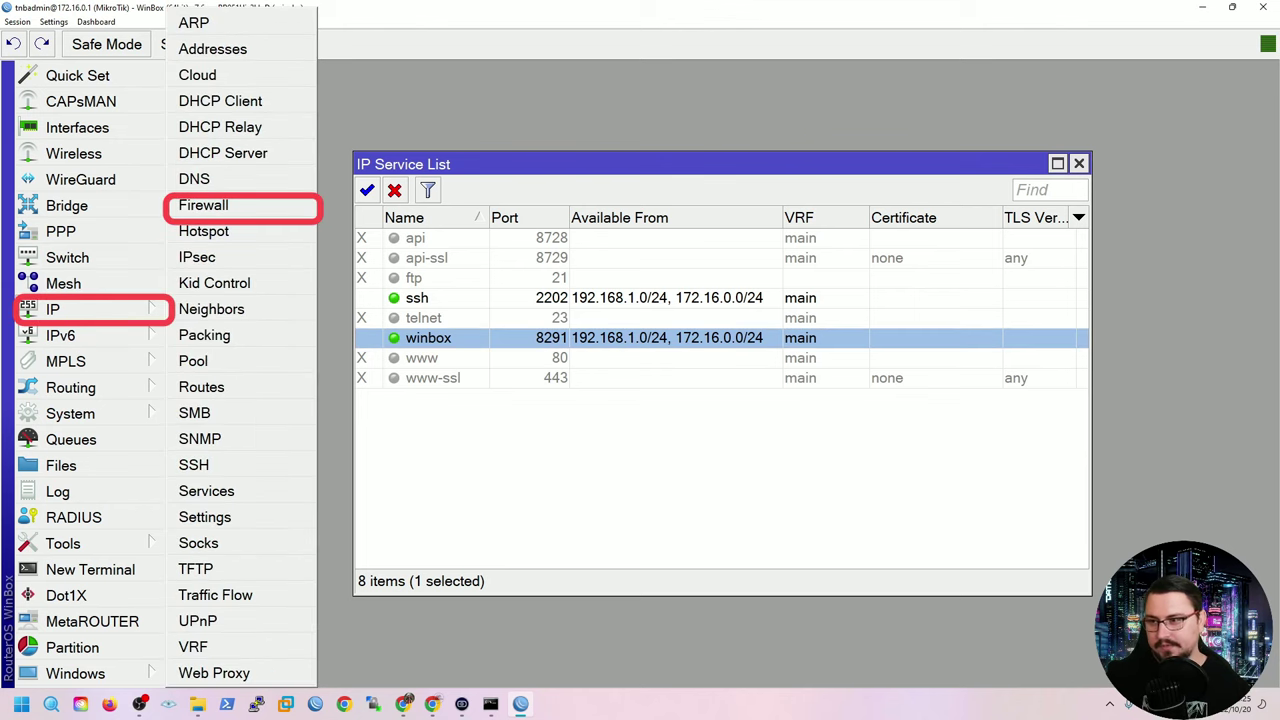
click(203, 205)
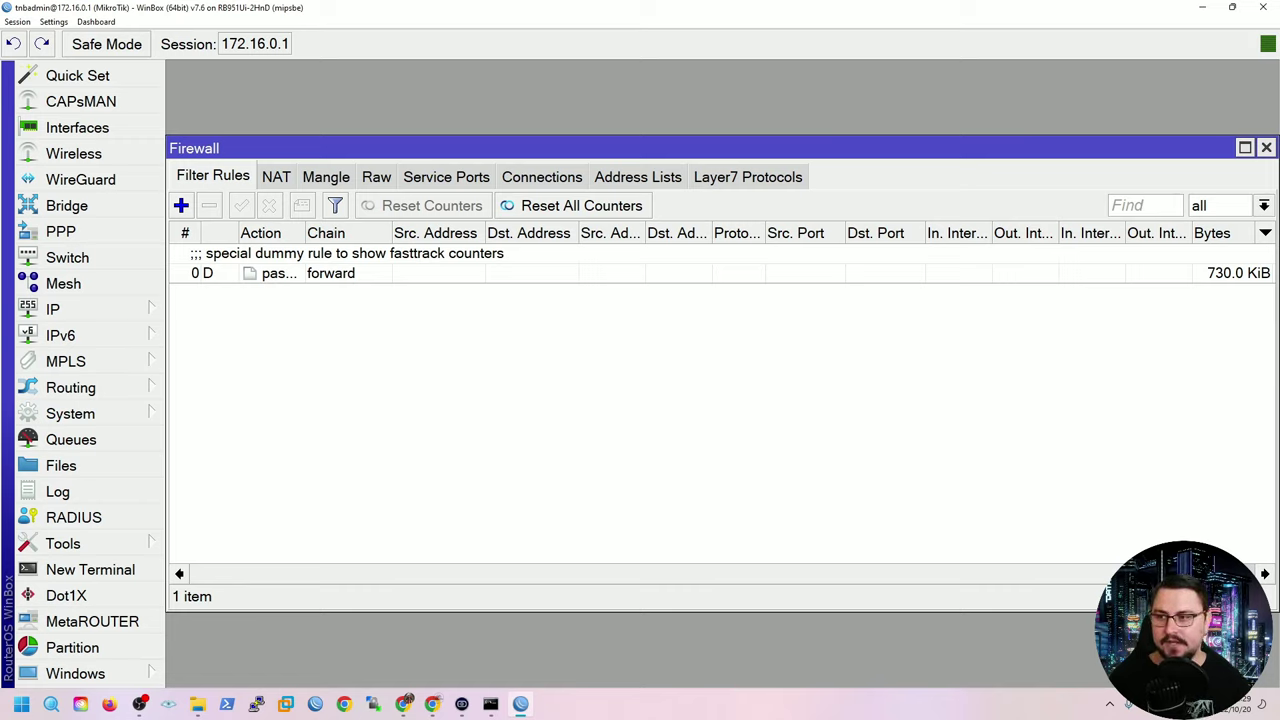
click(181, 205)
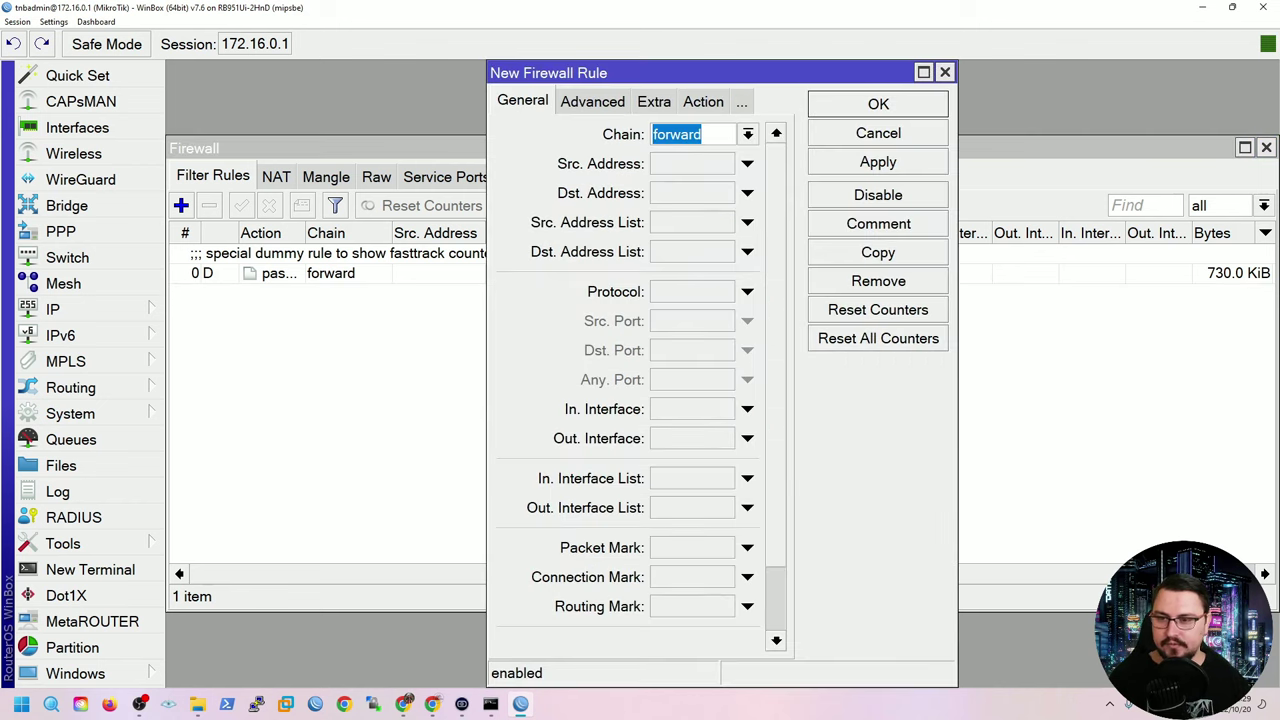
Keep forward as the new rule's chain.
key(End)
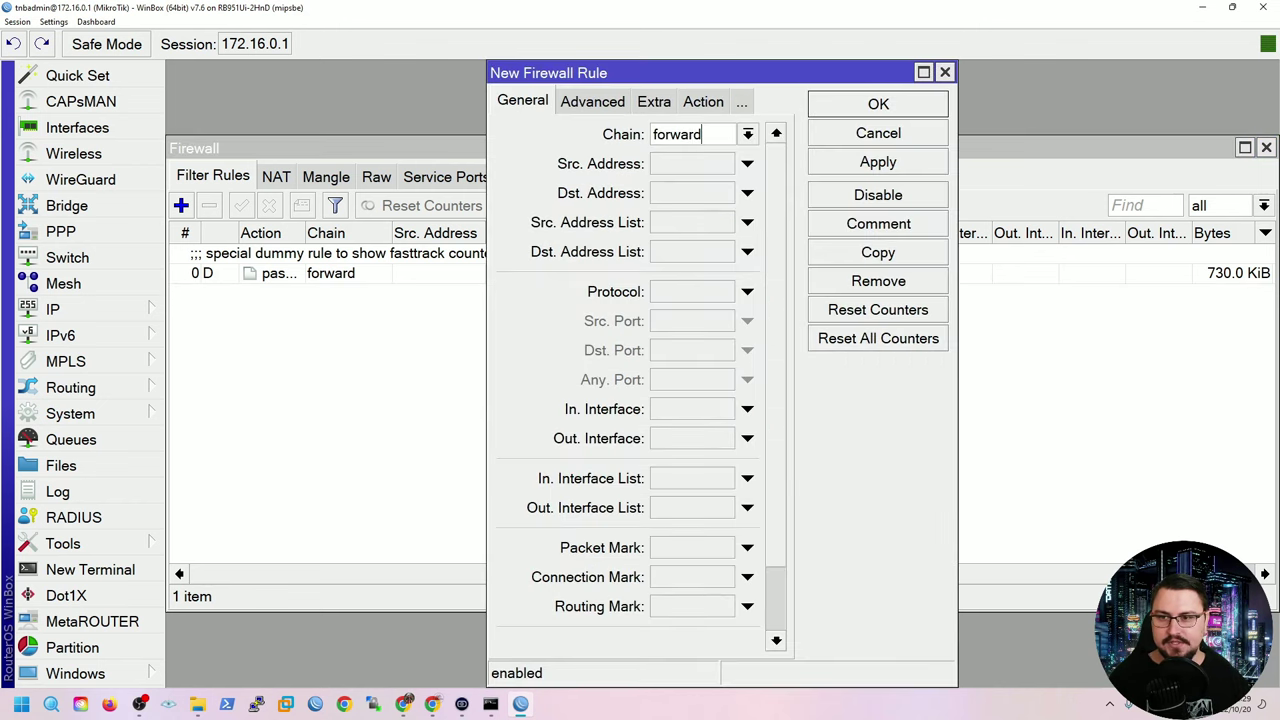
key(Down)
key(Down)
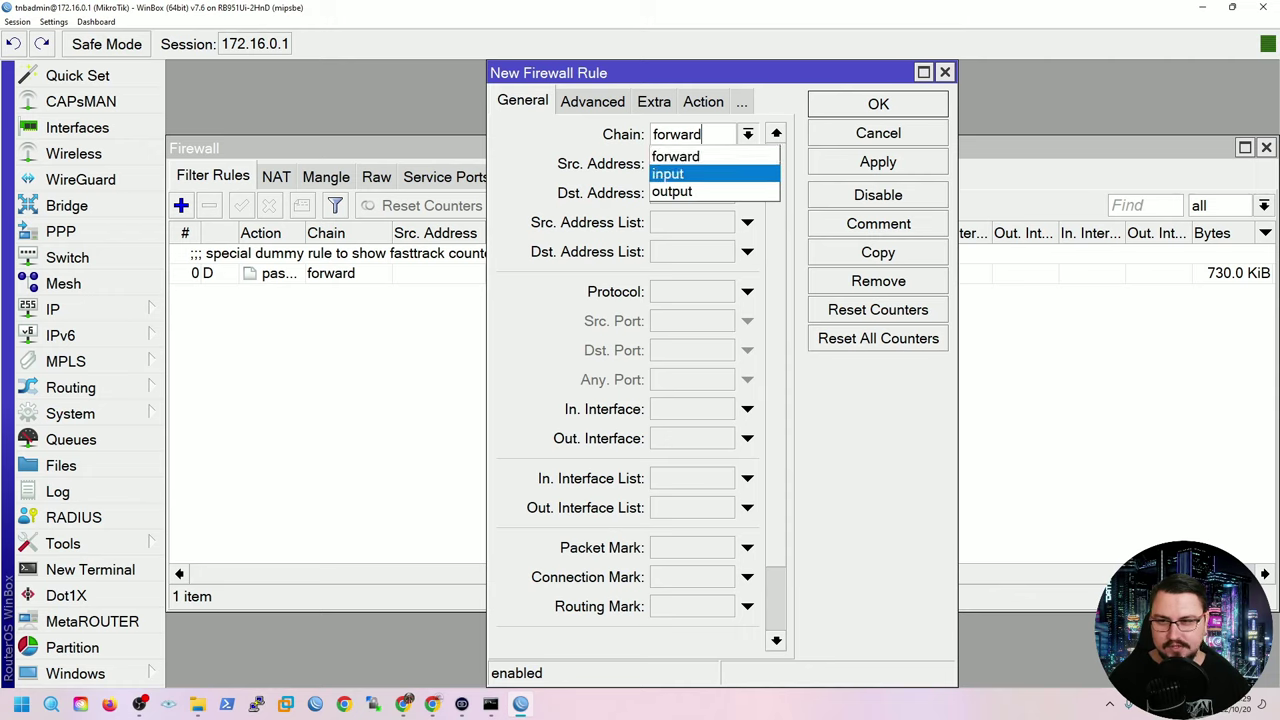
key(Up)
key(Down)
key(Down)
key(Up)
key(Up)
key(Down)
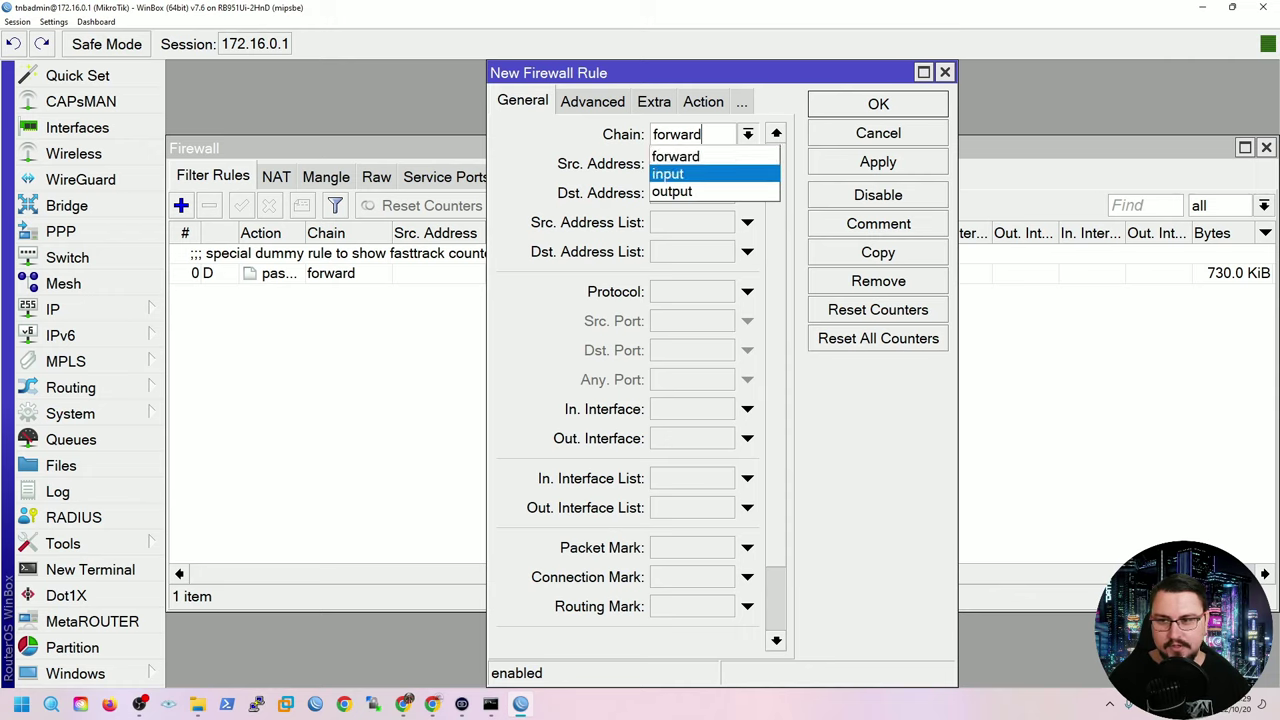
key(Down)
key(Up)
key(Up)
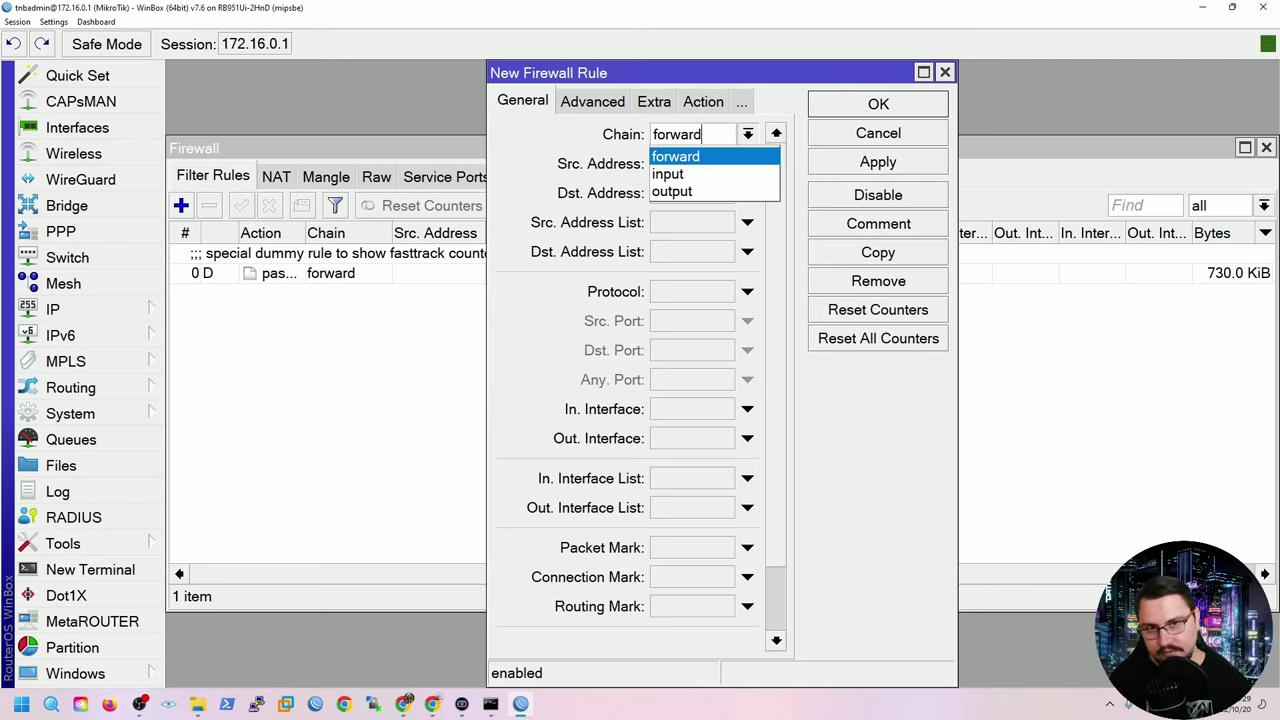
key(Down)
key(Down)
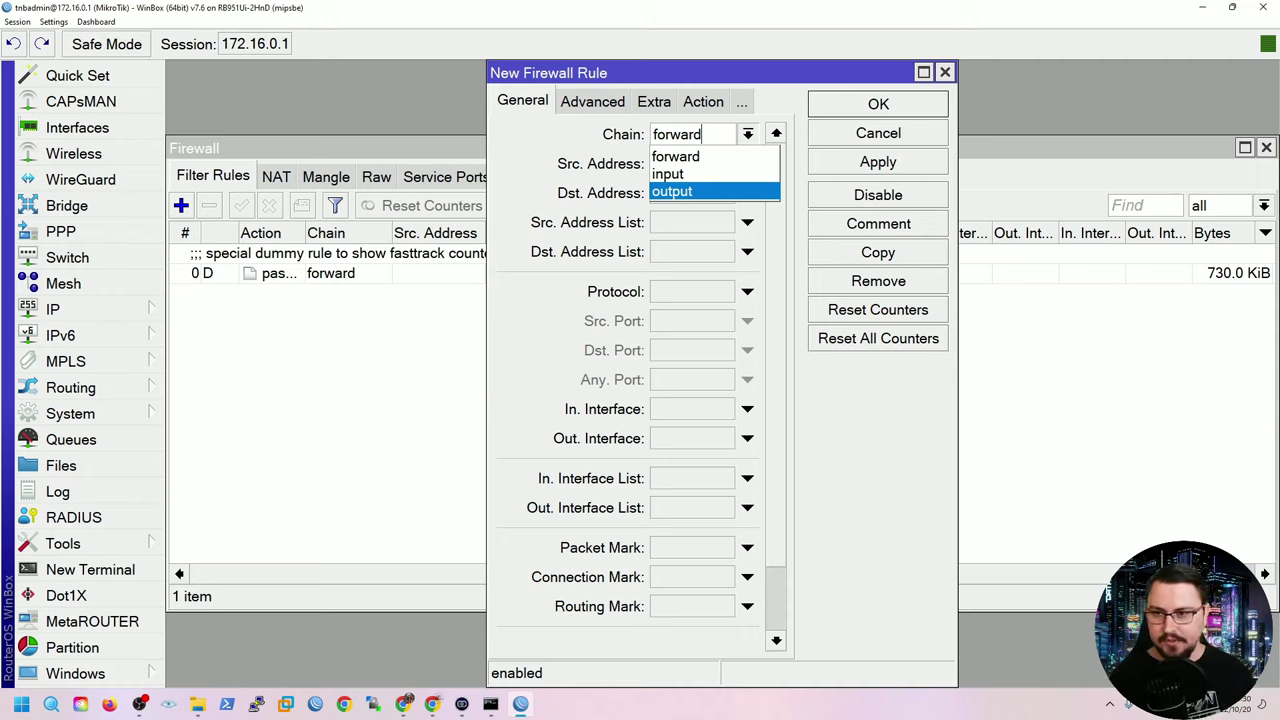
key(Up)
key(Up)
key(Return)
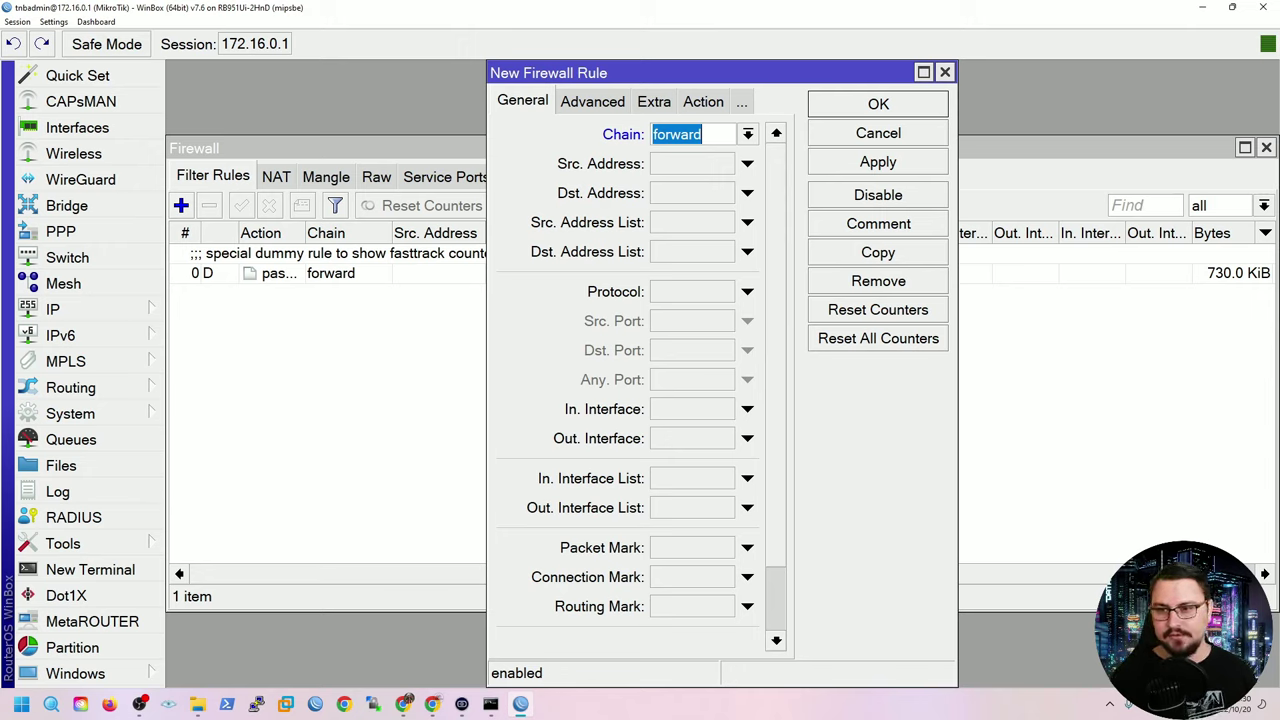
Match the established and related connection states.
scroll(701, 134, down, 3)
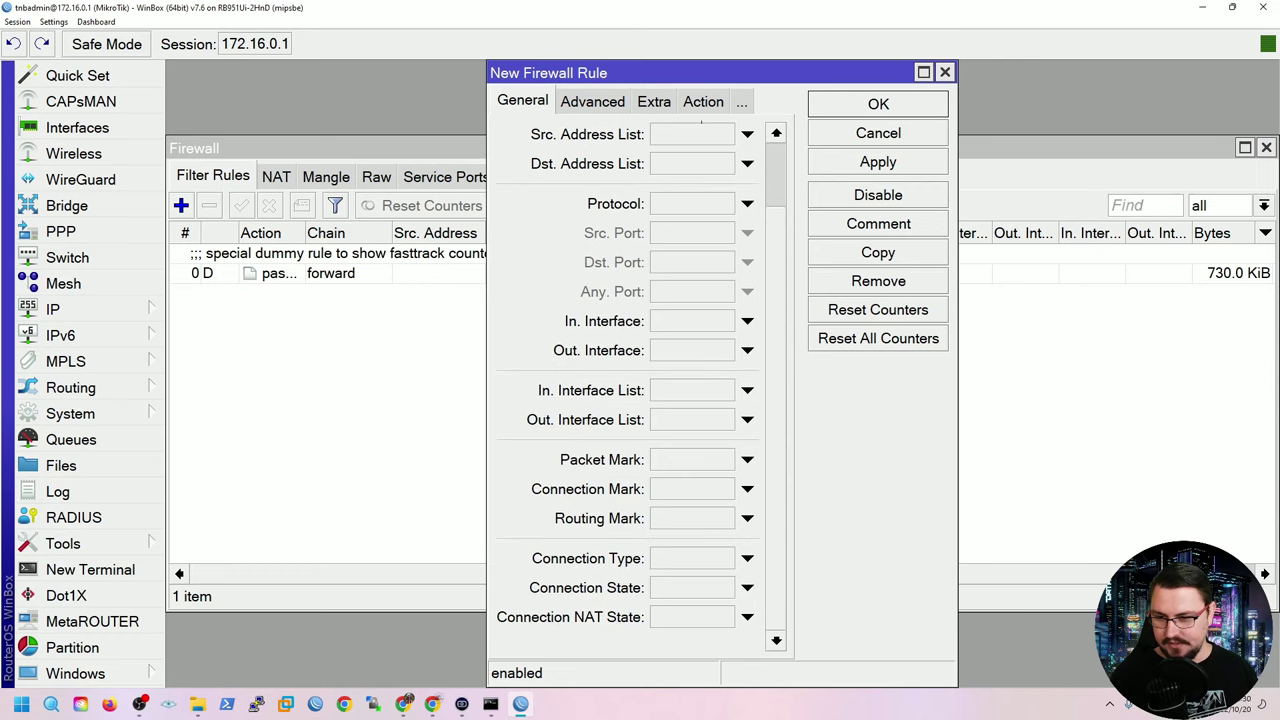
click(747, 587)
click(747, 587)
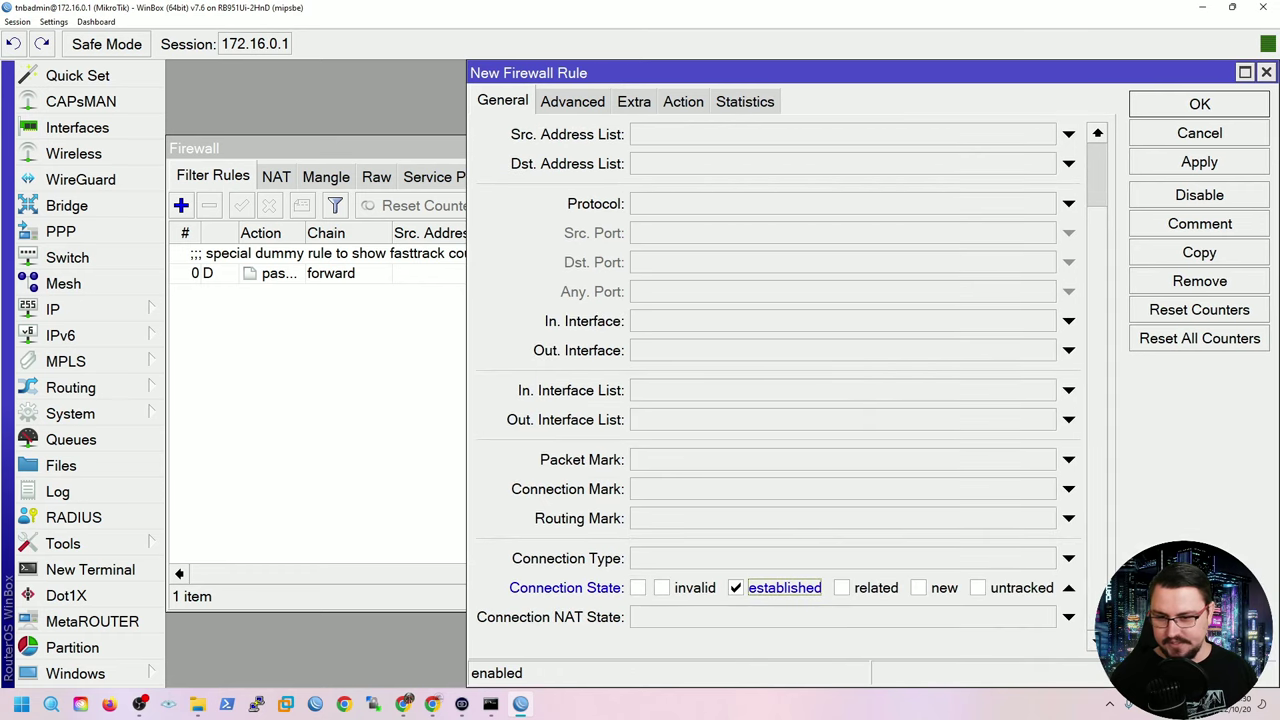
click(841, 587)
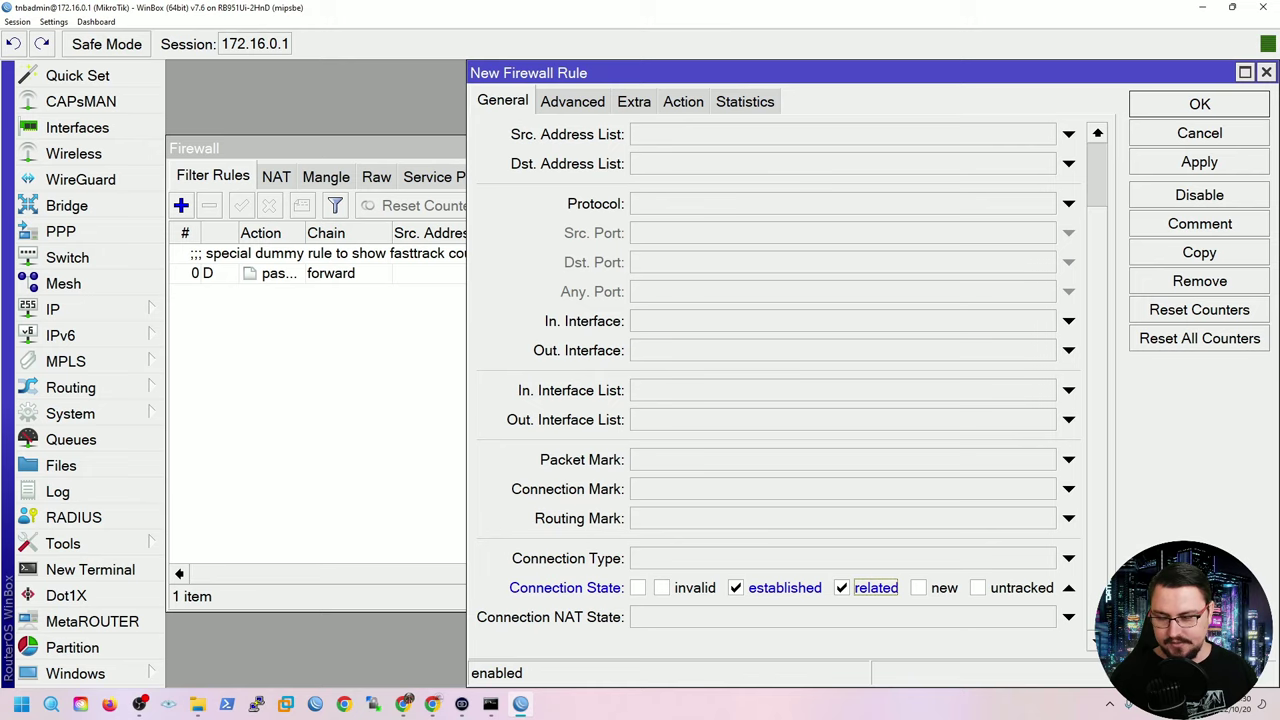
Set the action to fasttrack connection and save the rule.
scroll(780, 400, up, 2)
click(683, 101)
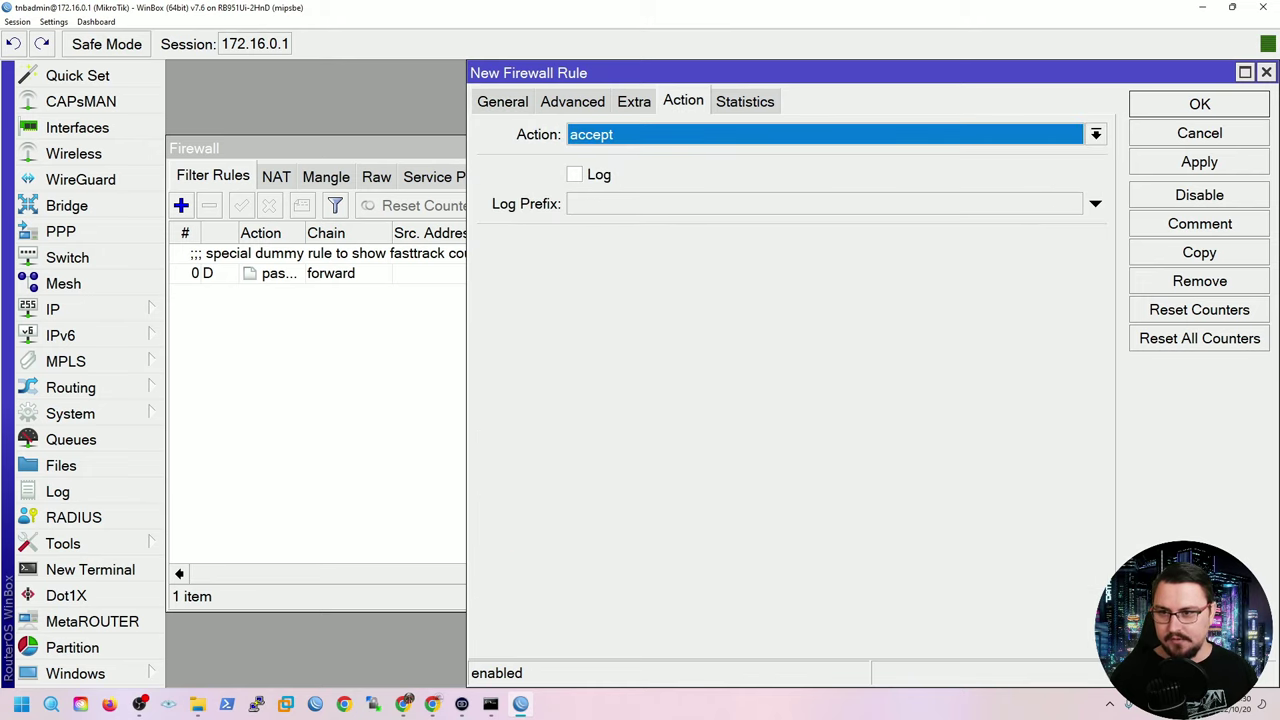
click(1096, 134)
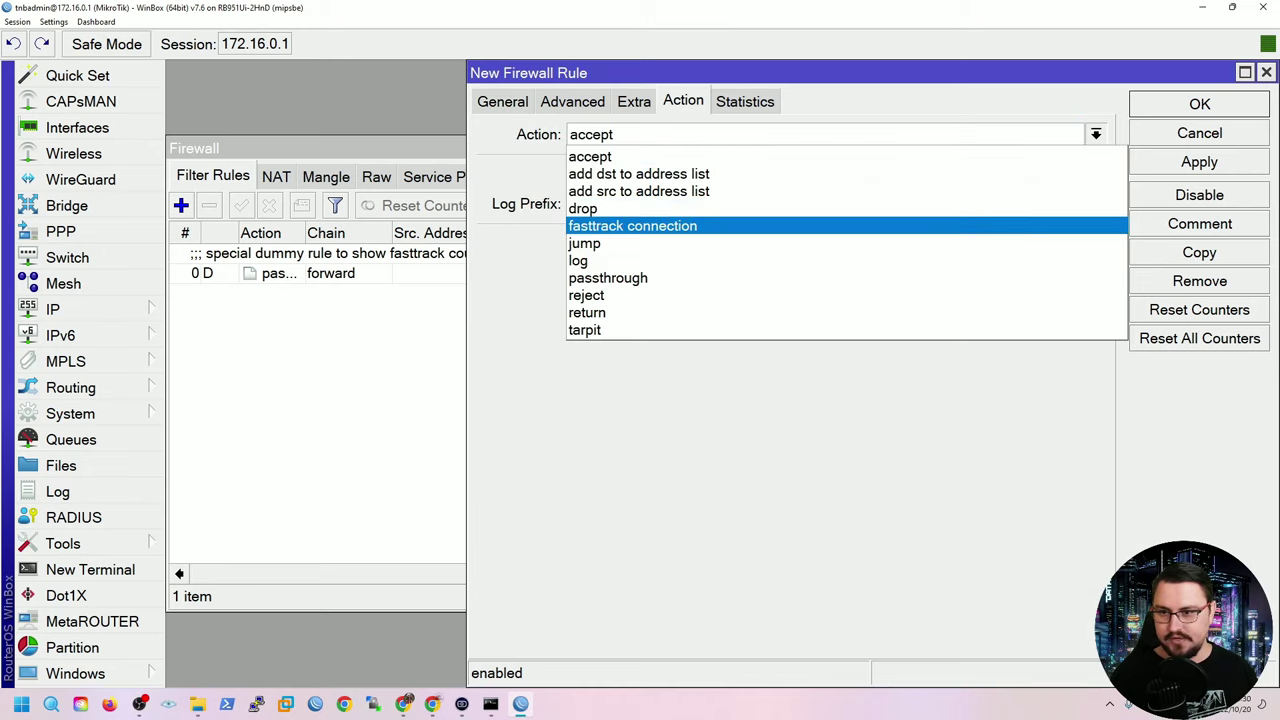
click(632, 226)
click(1199, 161)
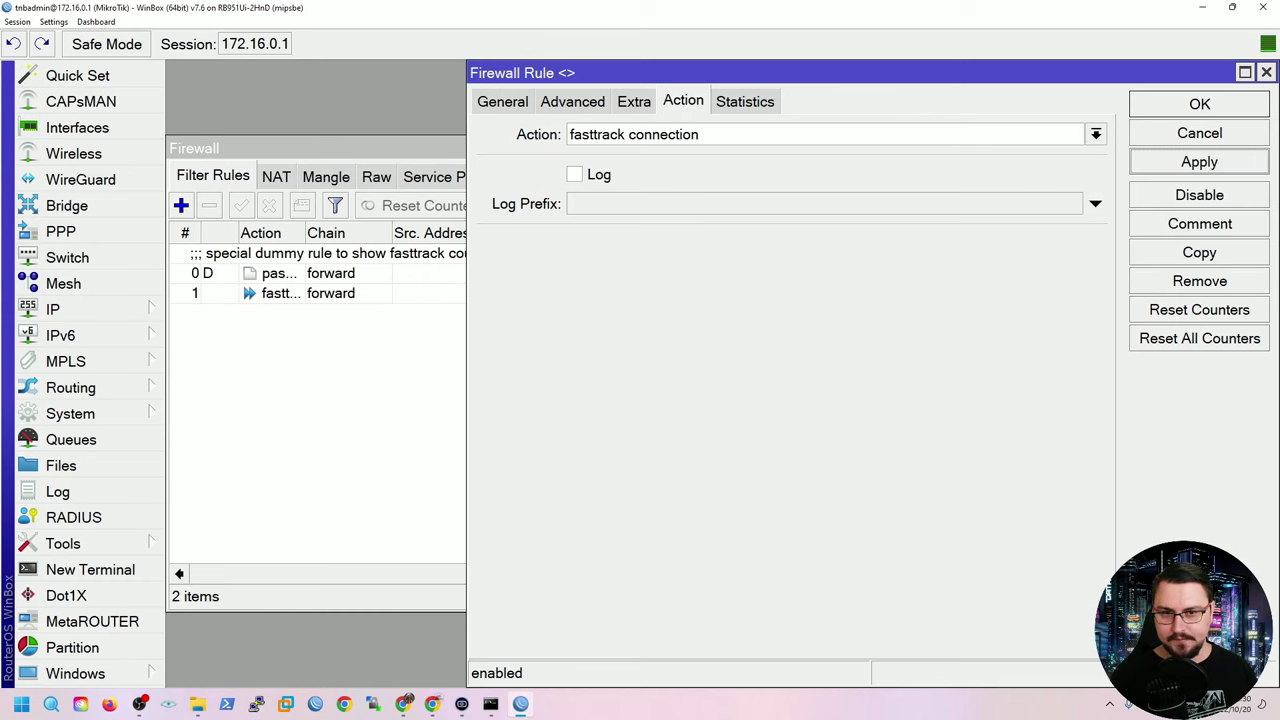
click(1199, 104)
Add a forward rule accepting established and related connections.
click(181, 205)
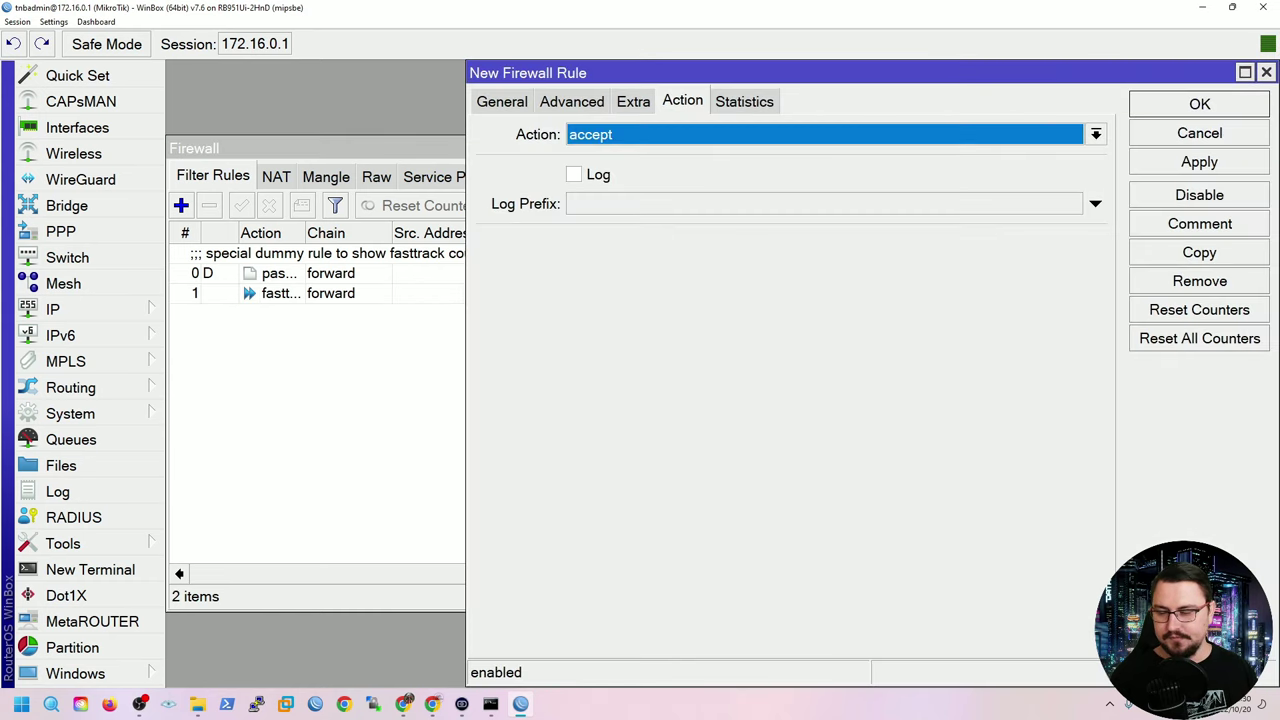
click(502, 101)
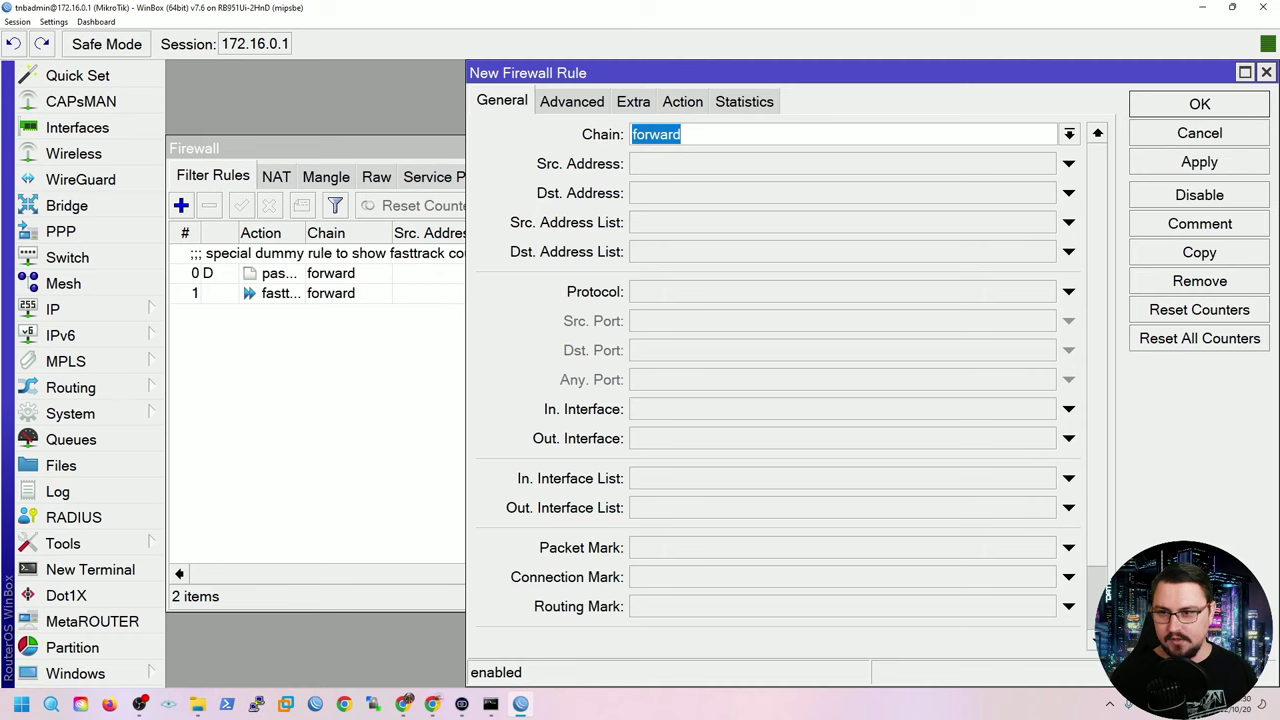
scroll(681, 128, down, 4)
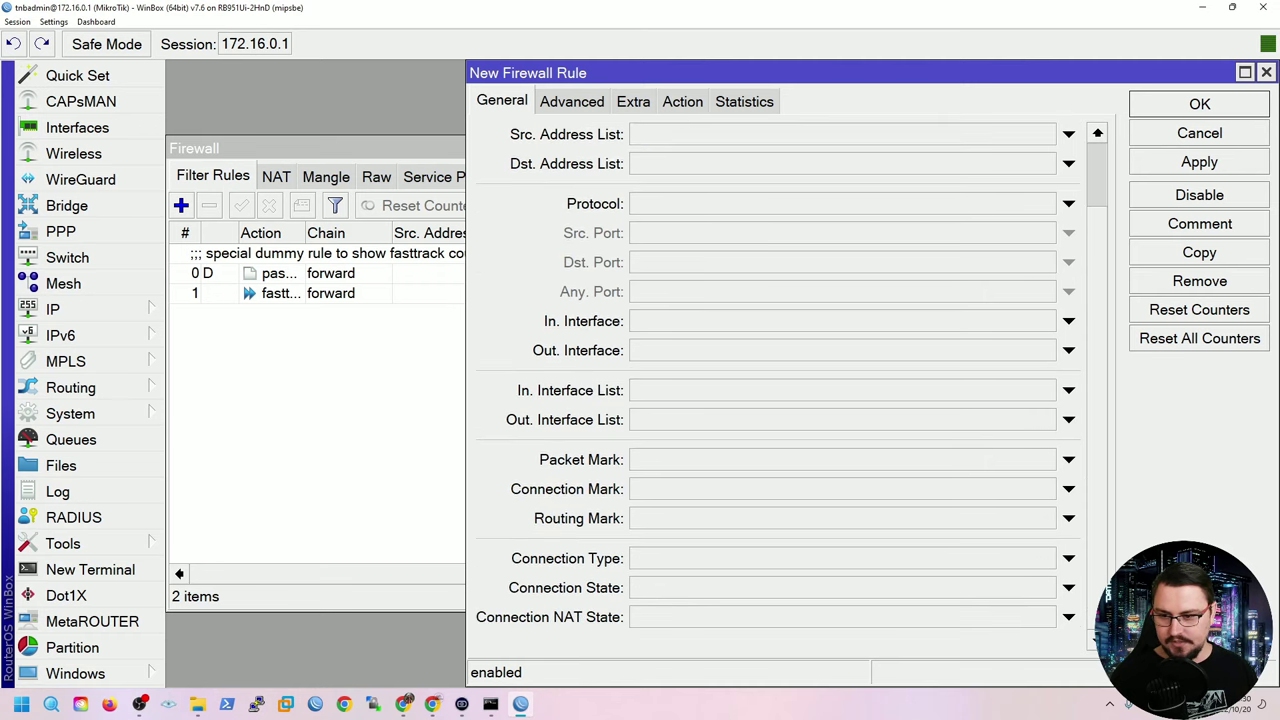
click(1068, 587)
click(735, 588)
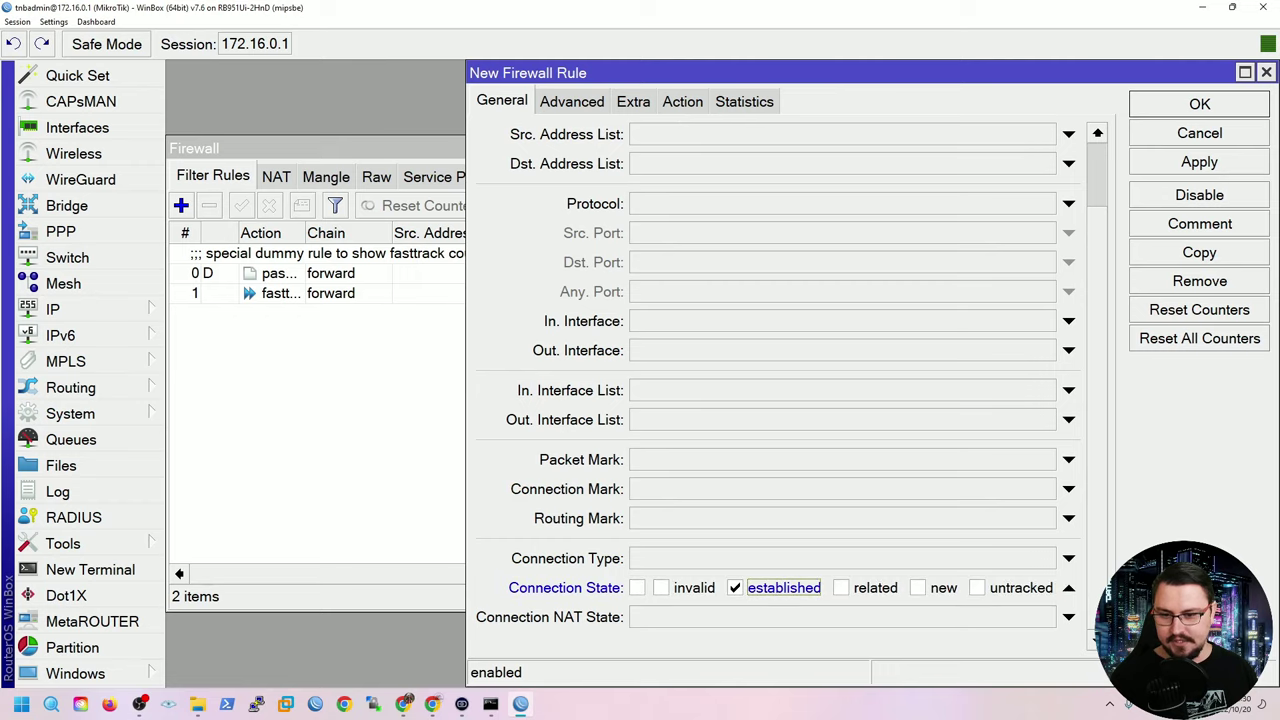
click(841, 588)
click(682, 101)
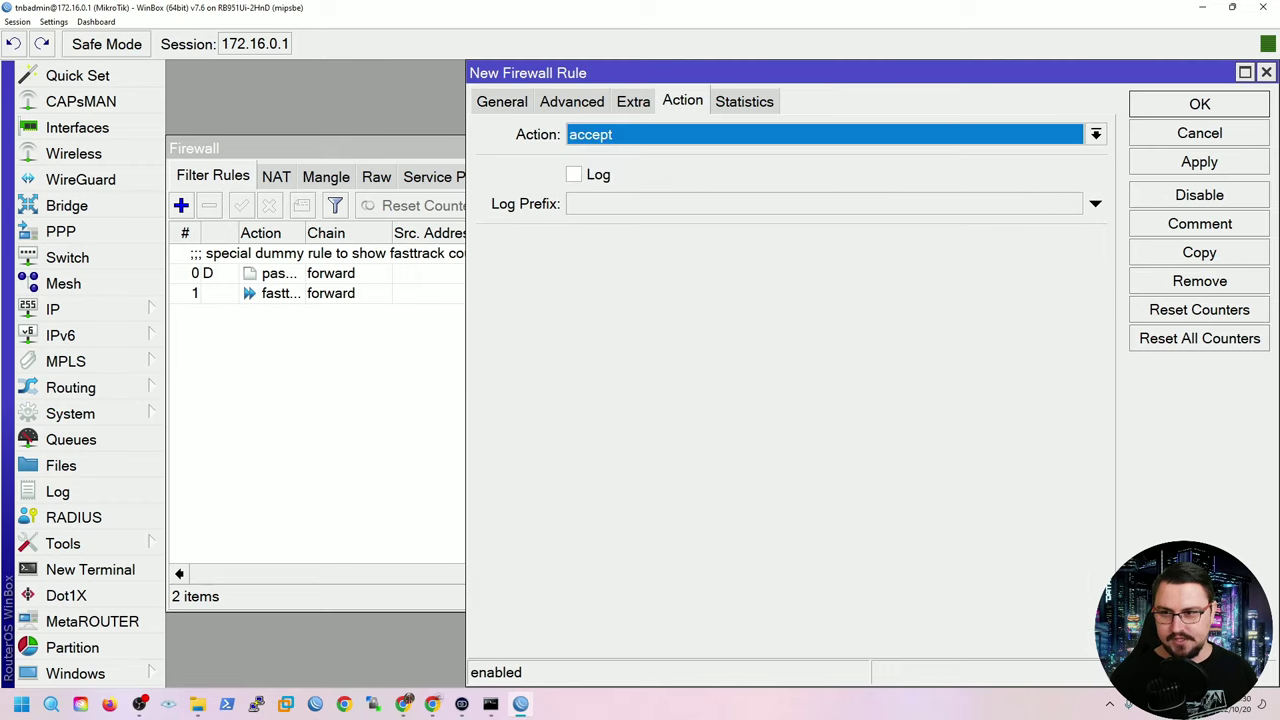
key(alt+Down)
key(Escape)
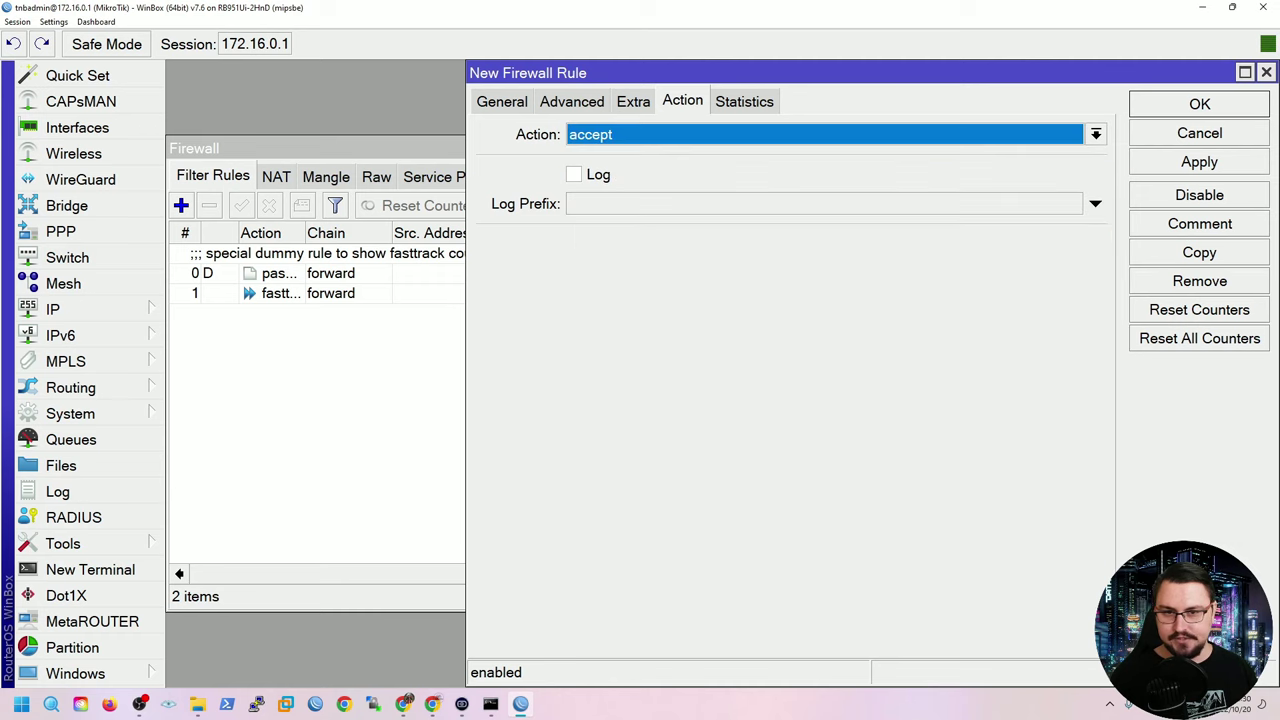
key(Return)
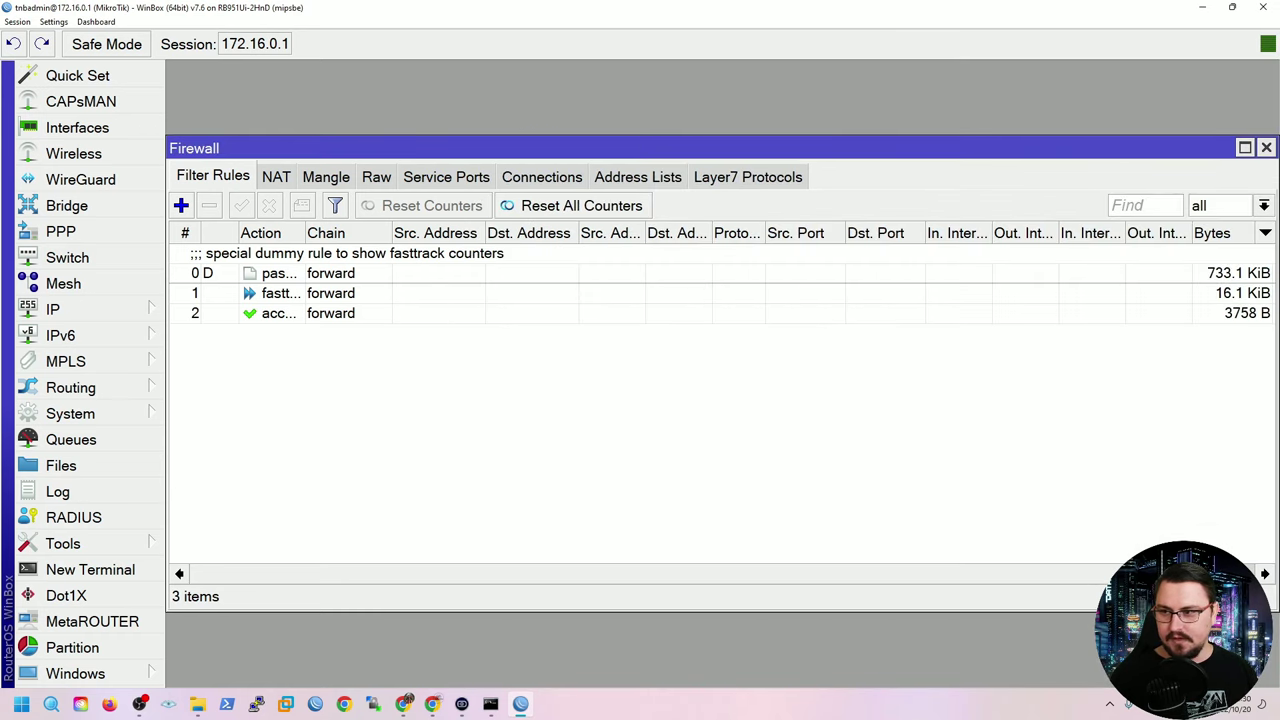
Add a forward rule dropping invalid connections.
key(Insert)
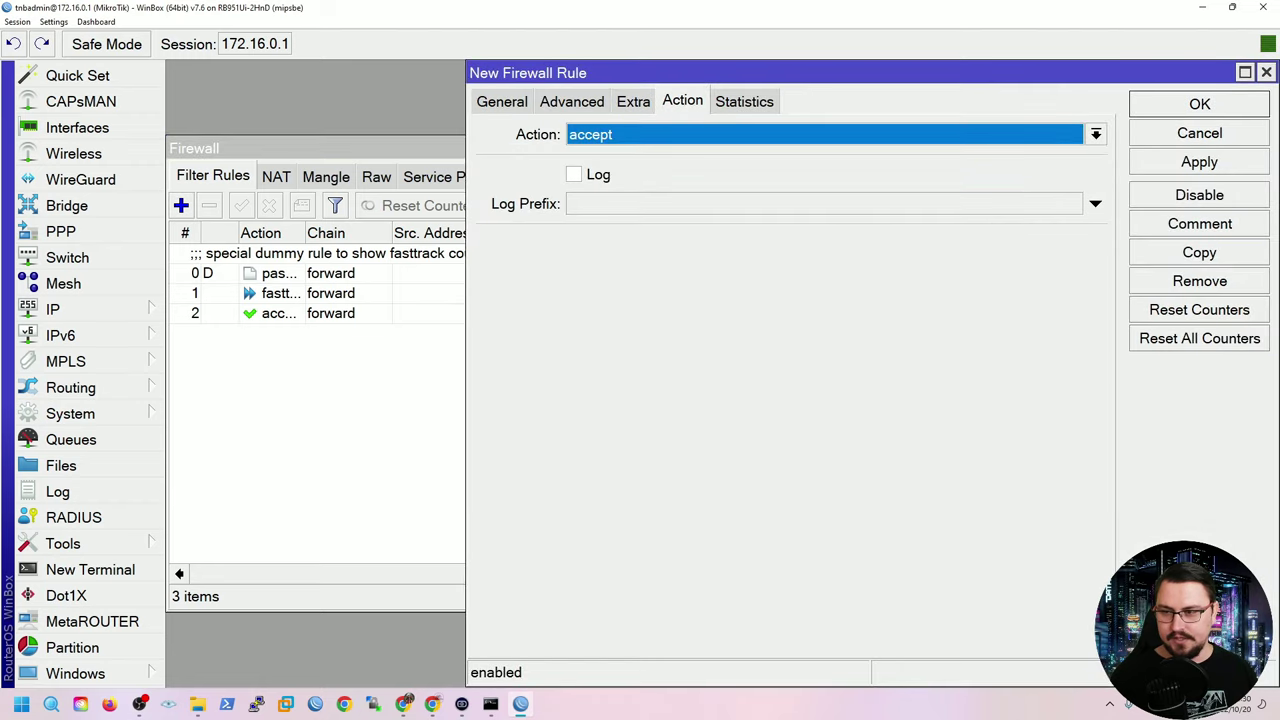
click(501, 101)
click(682, 134)
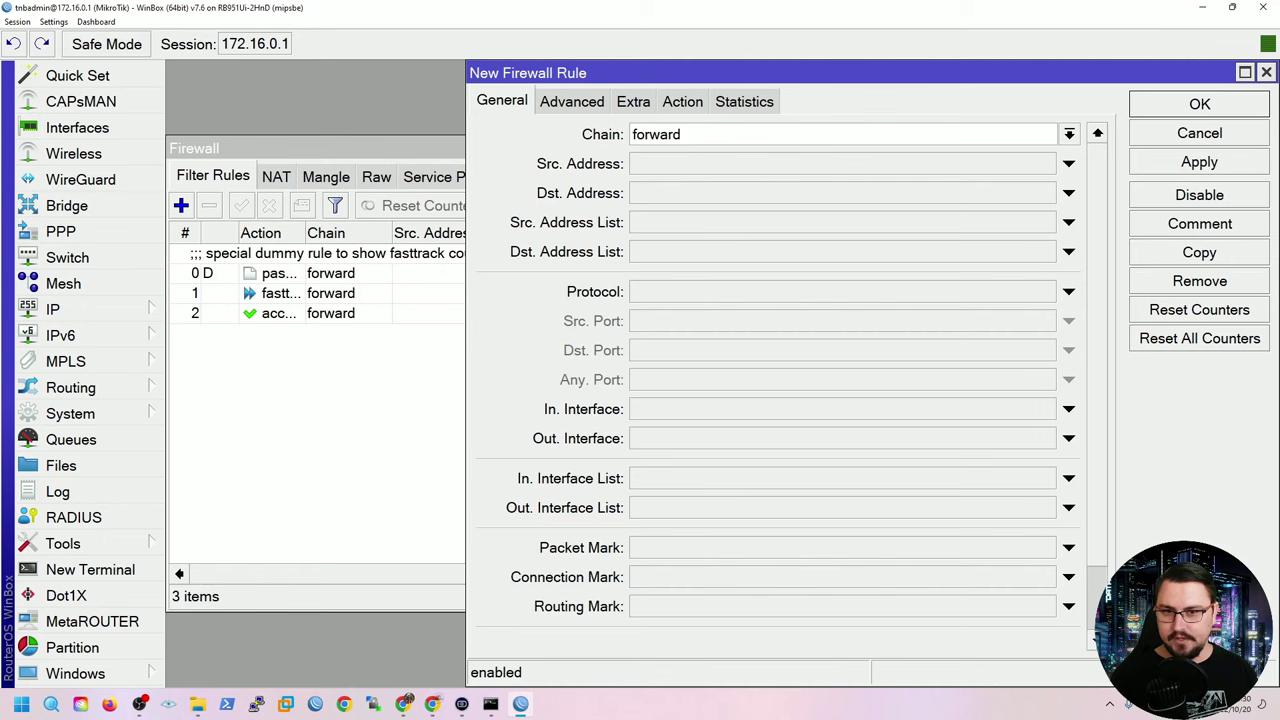
scroll(682, 134, down, 3)
click(1068, 587)
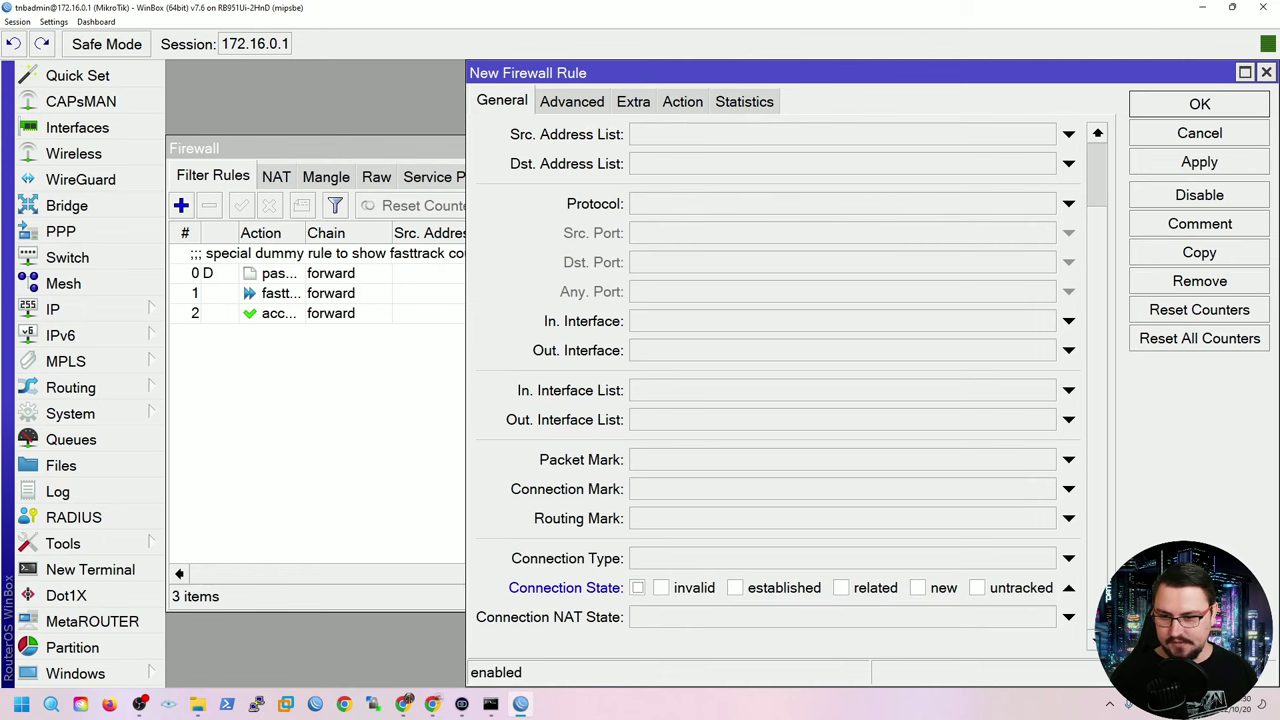
click(661, 587)
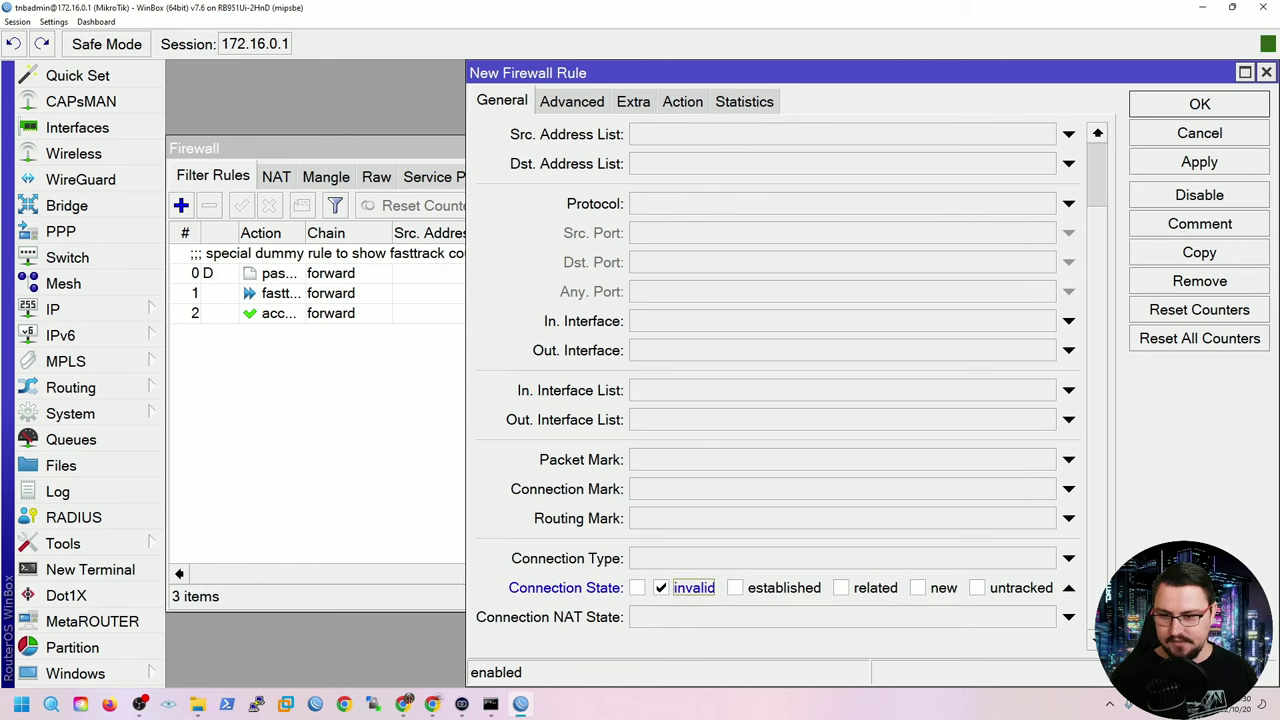
scroll(790, 380, up, 1)
click(682, 101)
click(1095, 134)
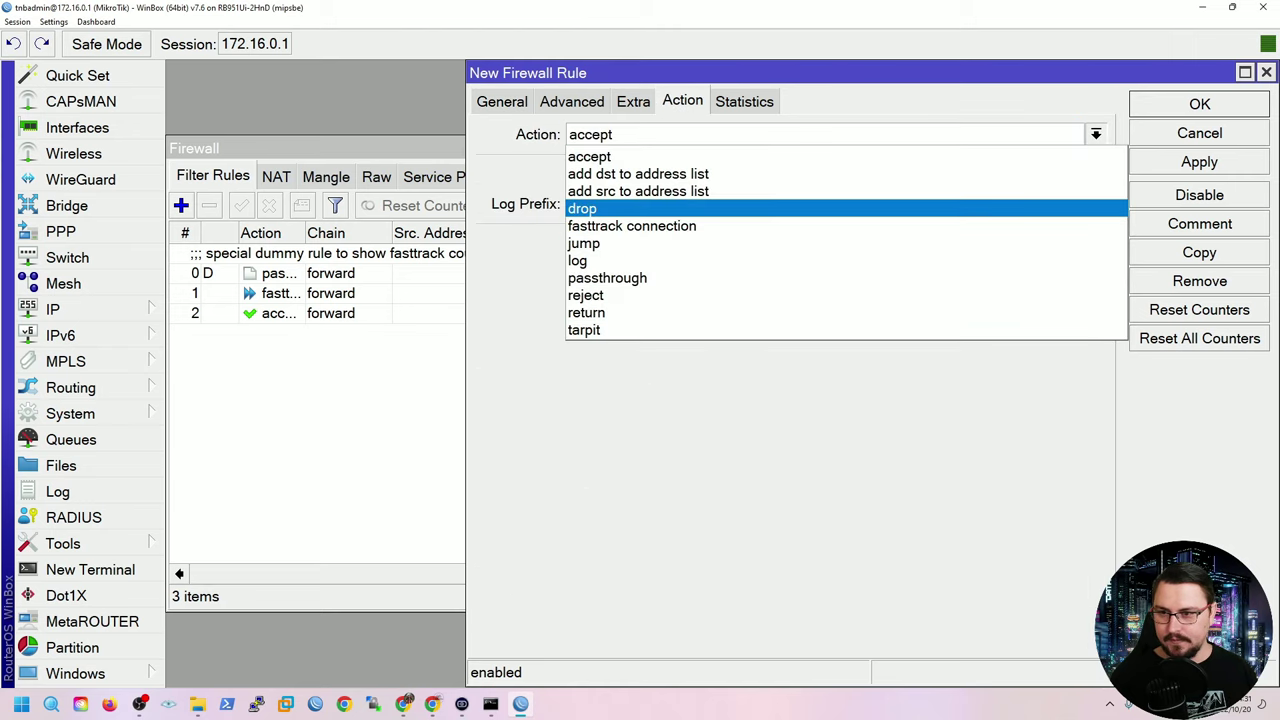
click(582, 208)
click(1199, 161)
click(1199, 104)
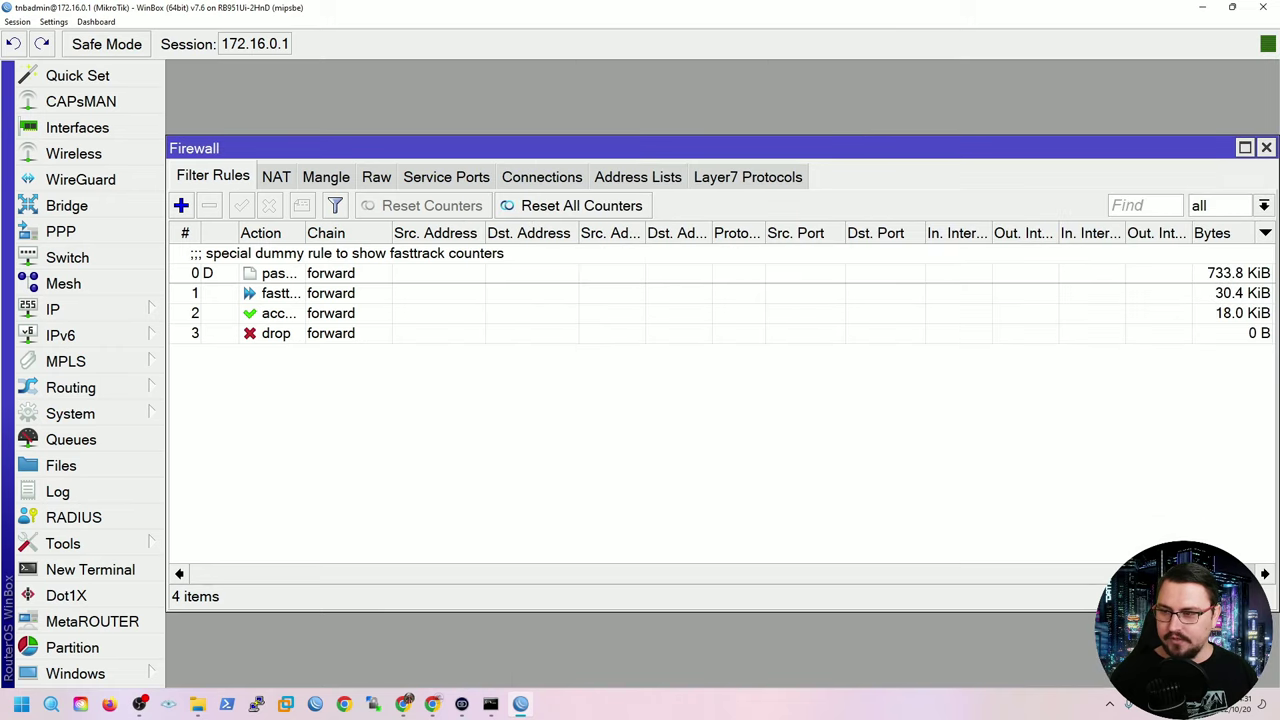
click(181, 205)
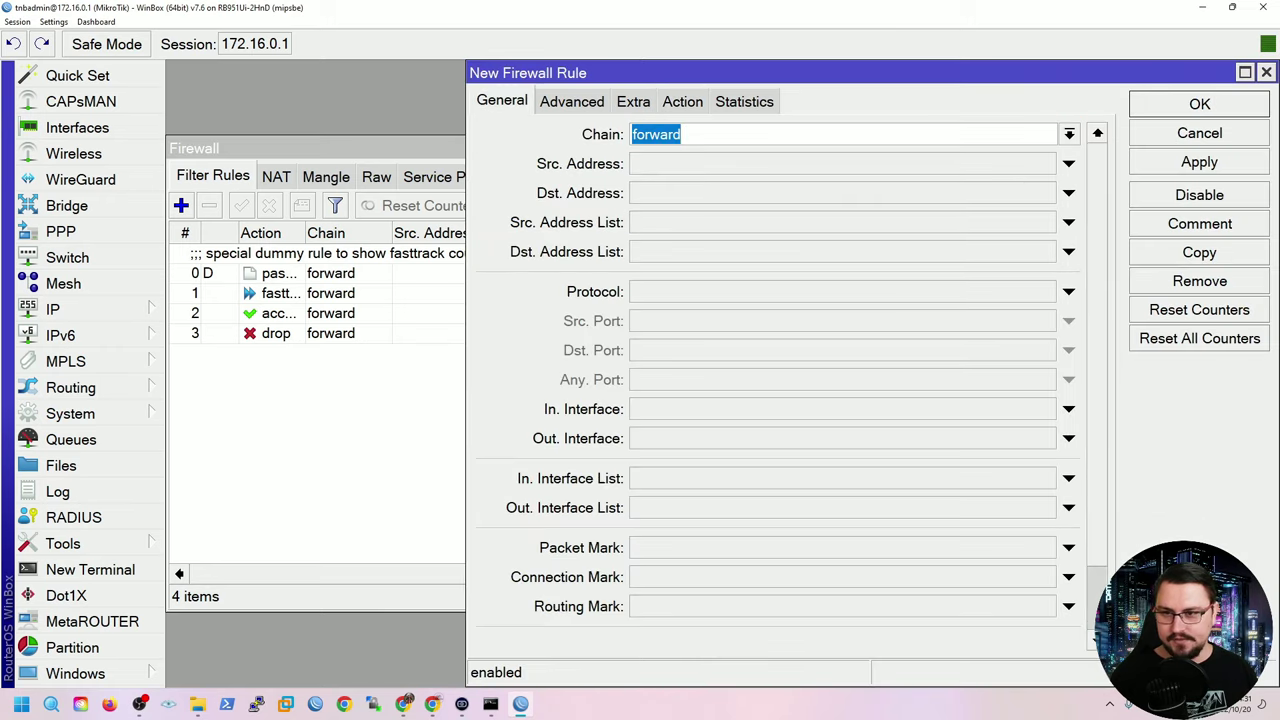
Match traffic arriving on in-interface ether1[INTERNET].
scroll(680, 128, down, 1)
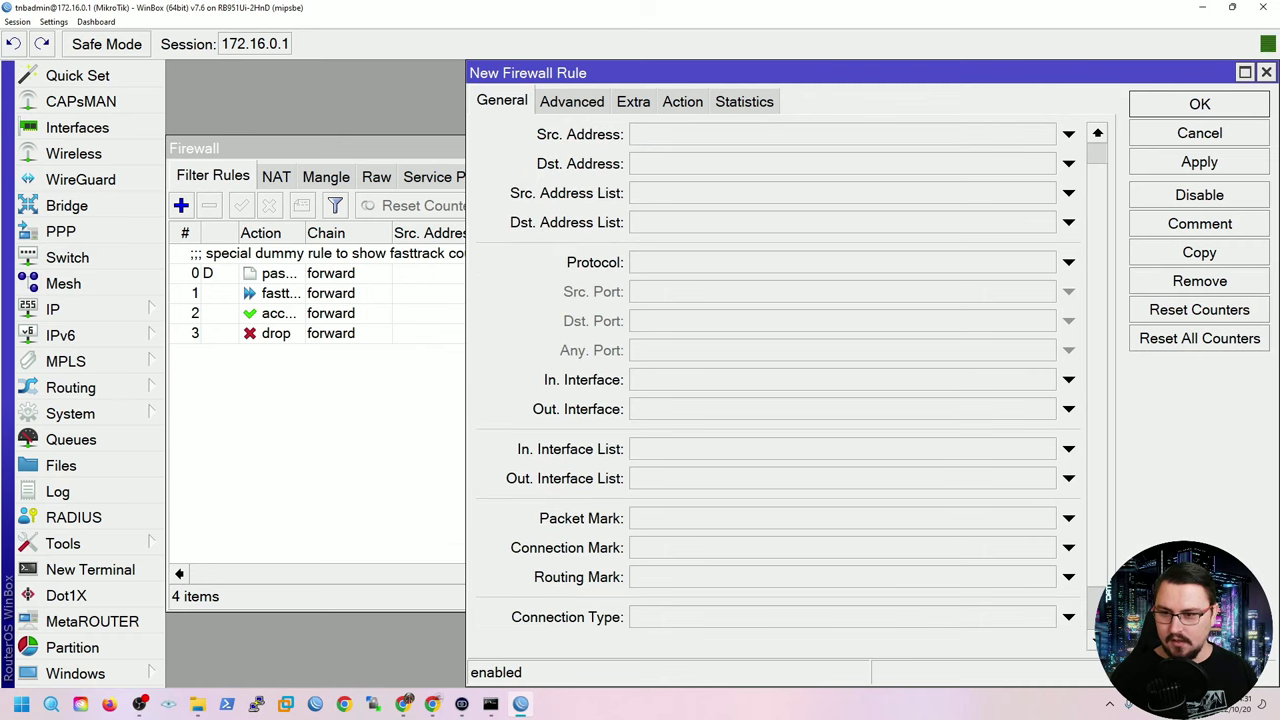
click(1068, 379)
click(1045, 379)
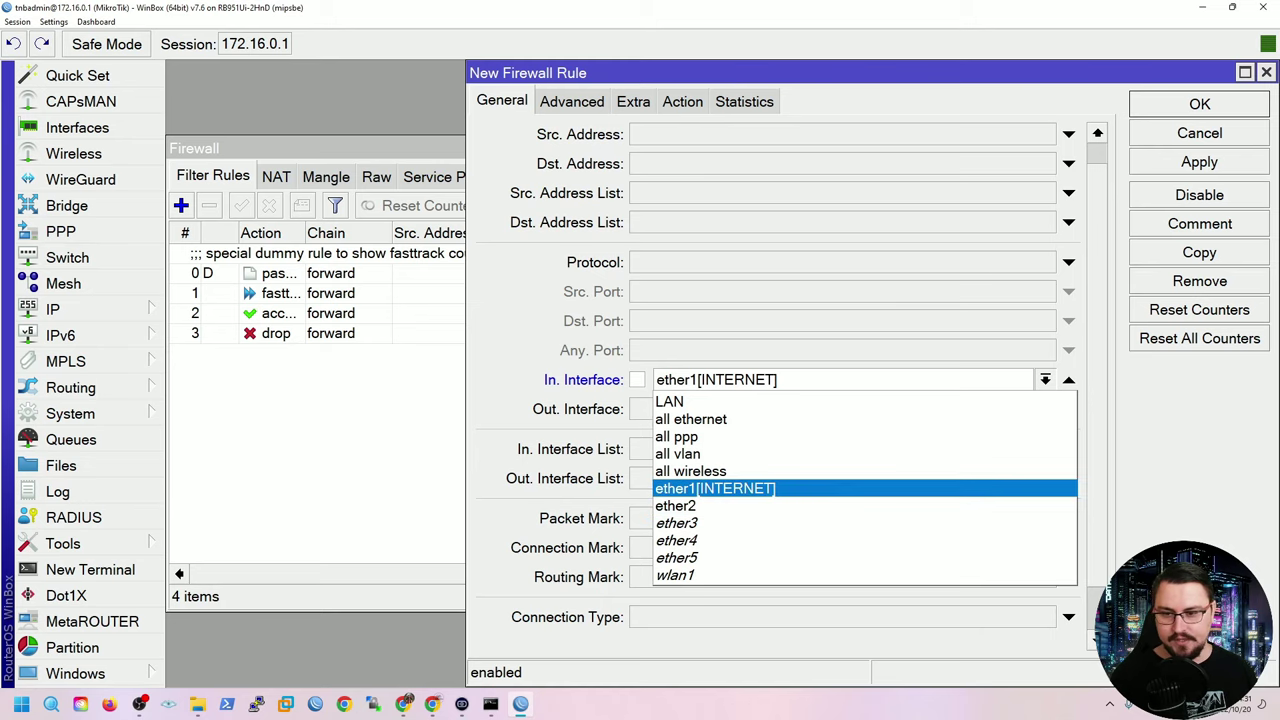
key(Return)
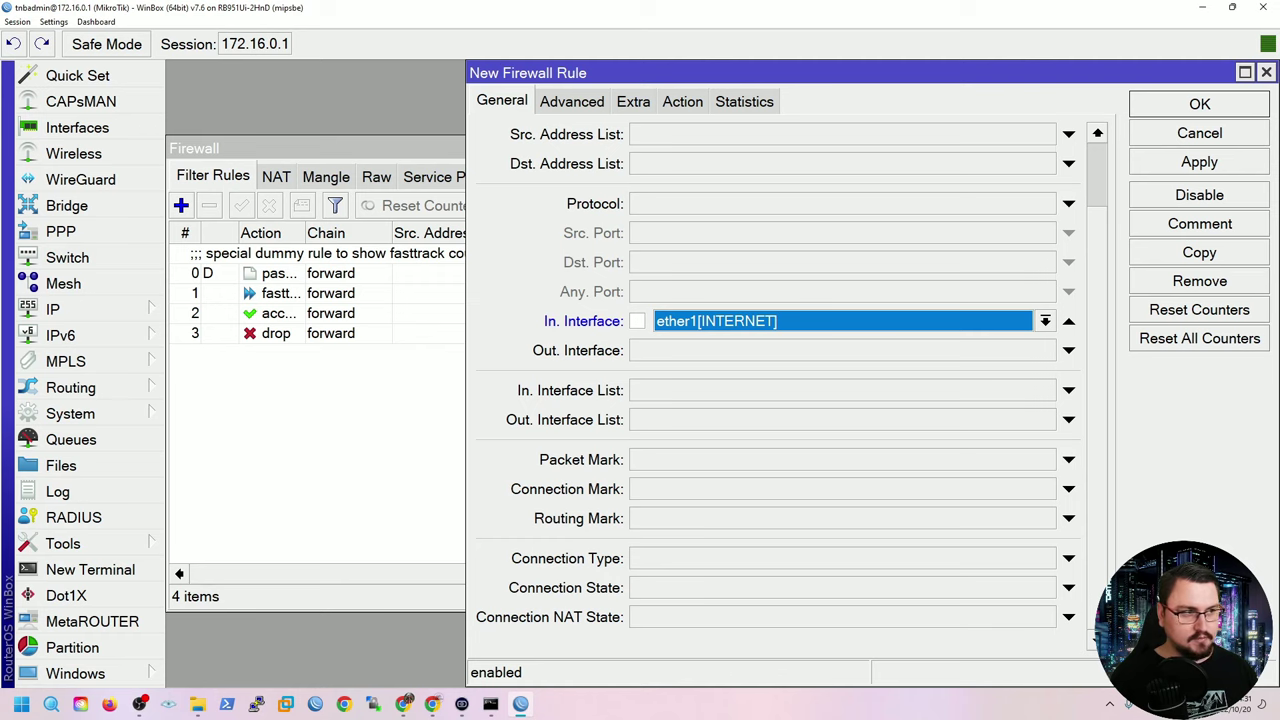
scroll(780, 380, up, 2)
click(656, 134)
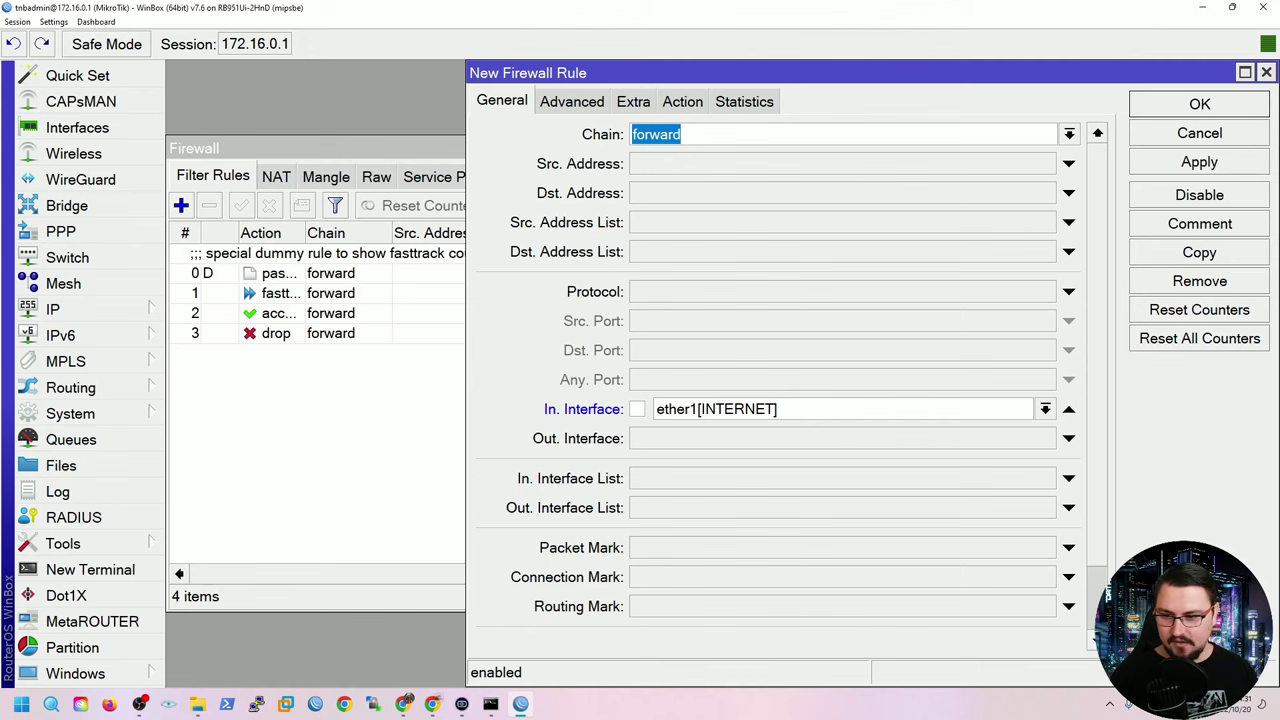
Match new connections whose connection NAT state is not dstnat.
scroll(680, 122, down, 3)
click(1069, 587)
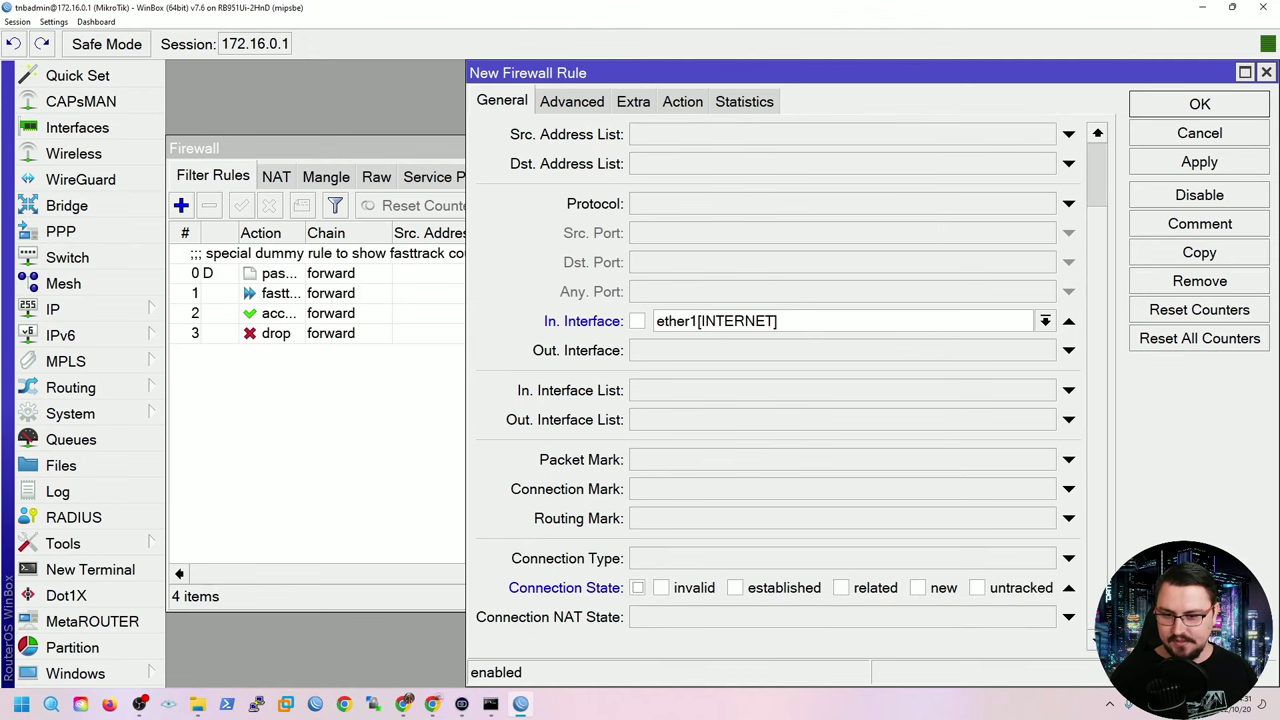
click(918, 587)
scroll(918, 587, up, 3)
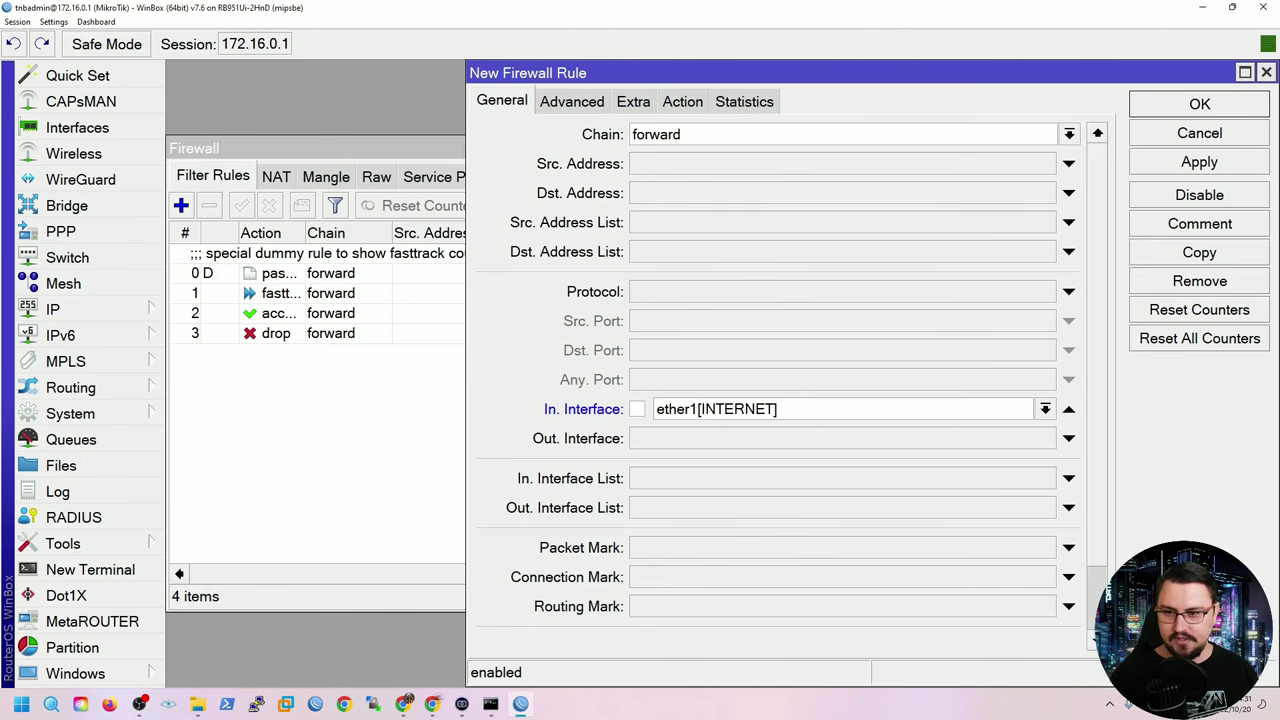
scroll(790, 380, down, 3)
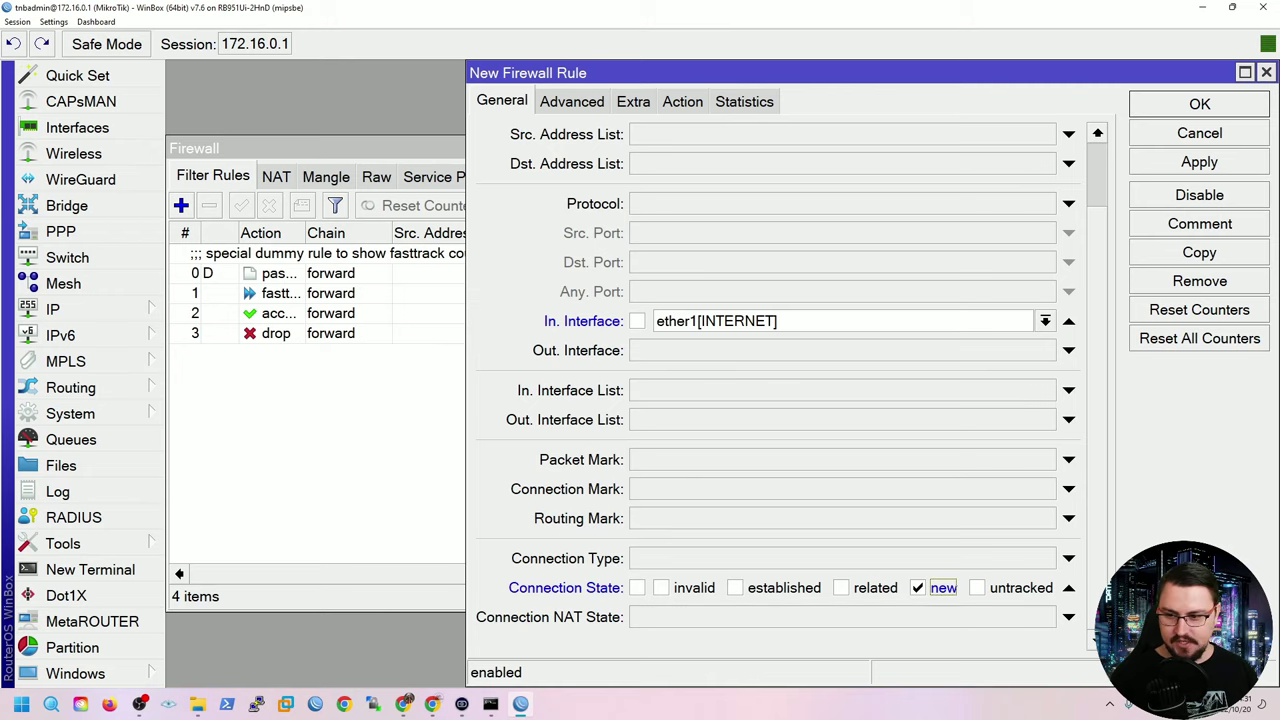
click(1069, 617)
click(733, 617)
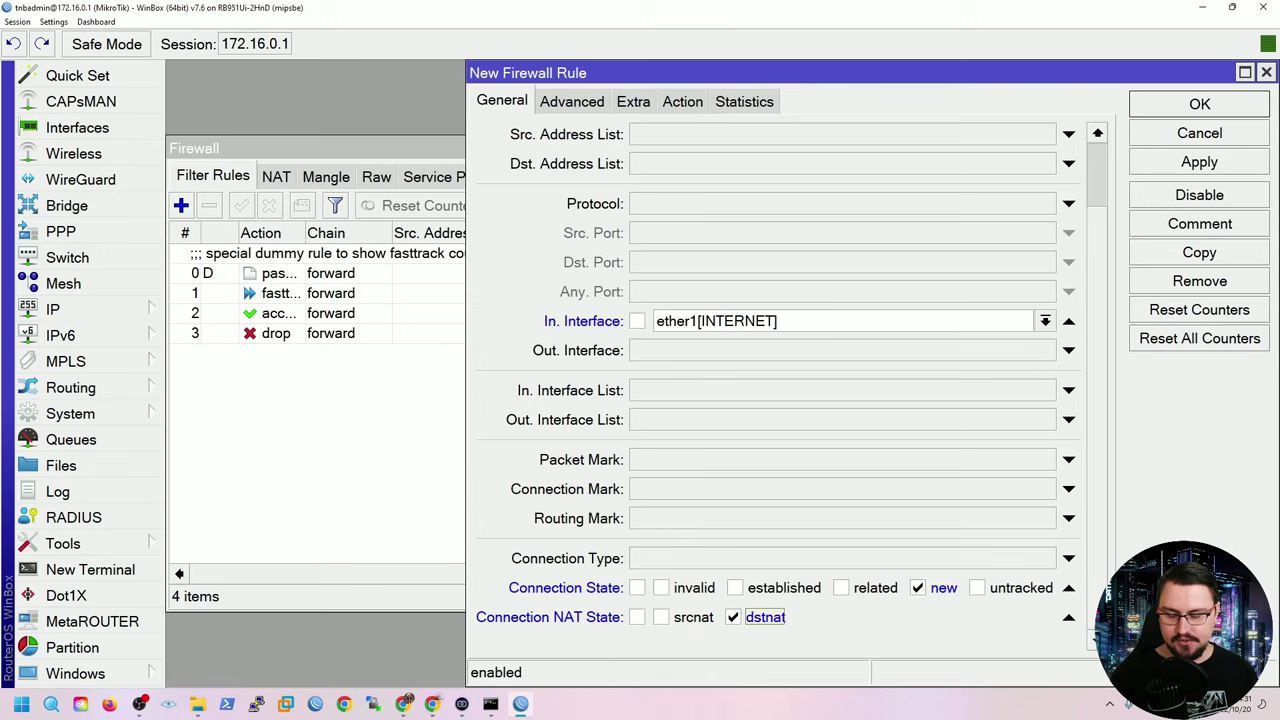
click(637, 617)
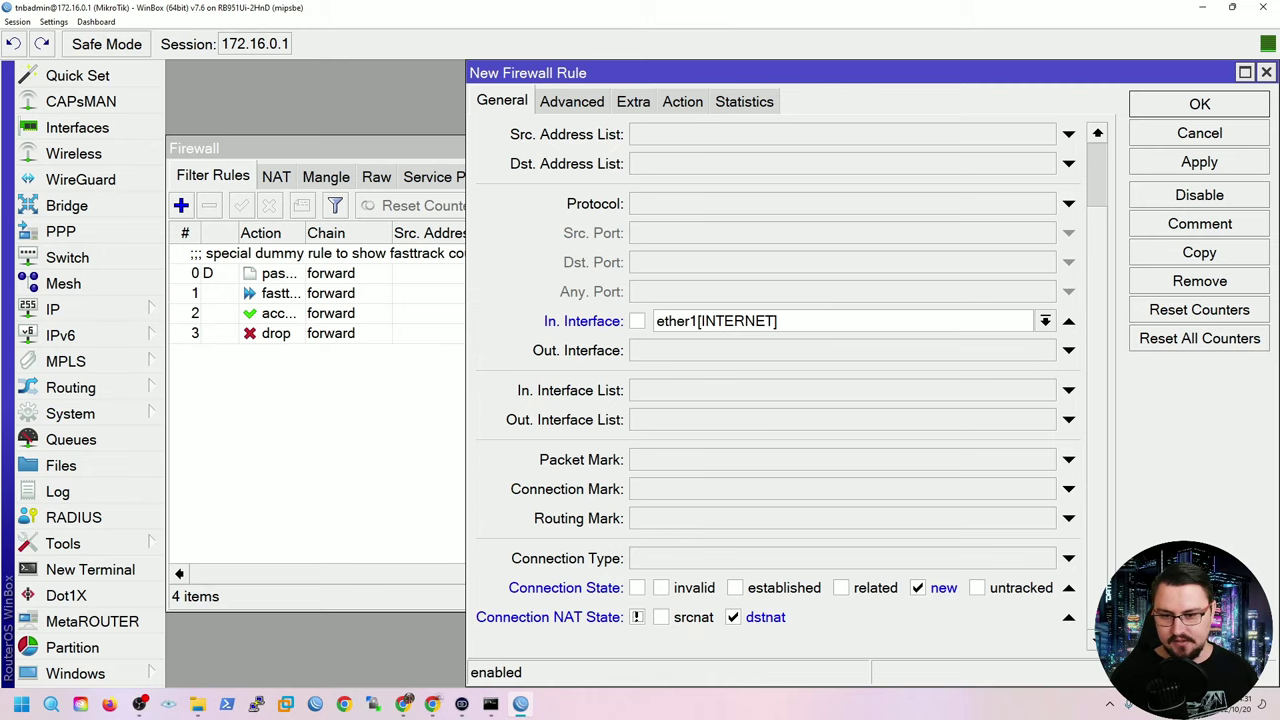
scroll(780, 400, up, 3)
Set the rule action to drop and save it.
click(682, 101)
click(1096, 134)
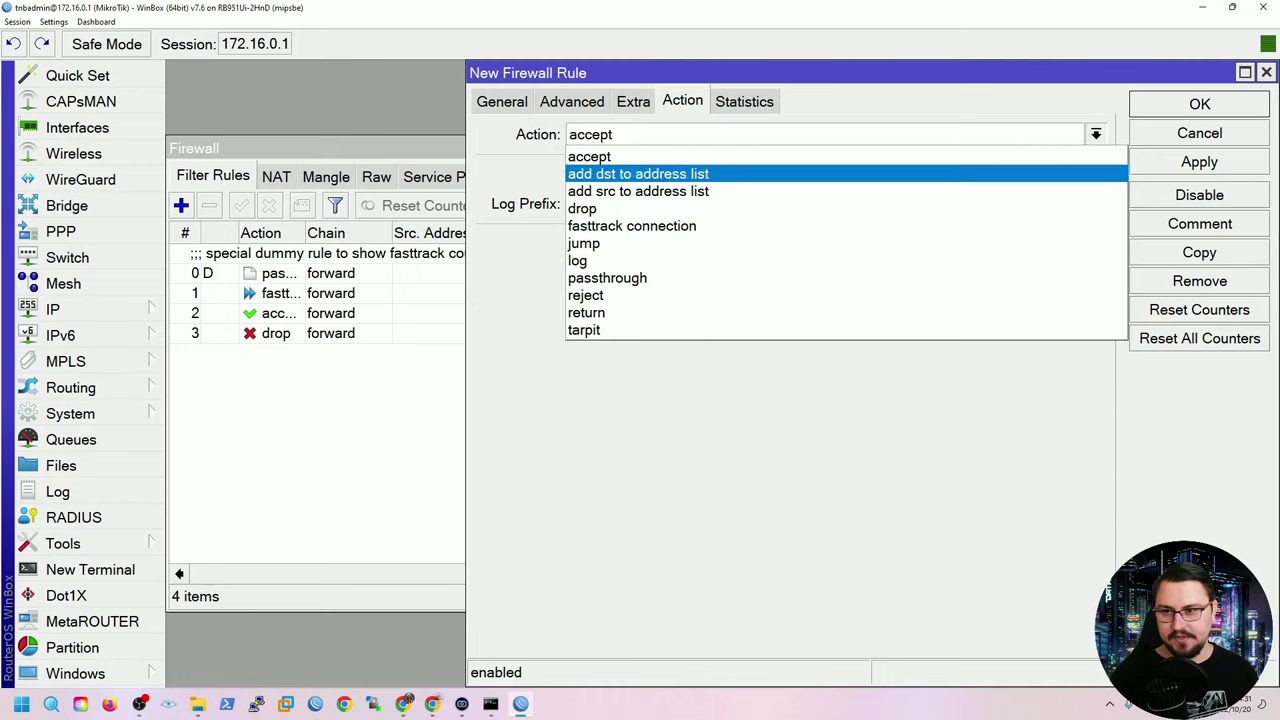
click(582, 208)
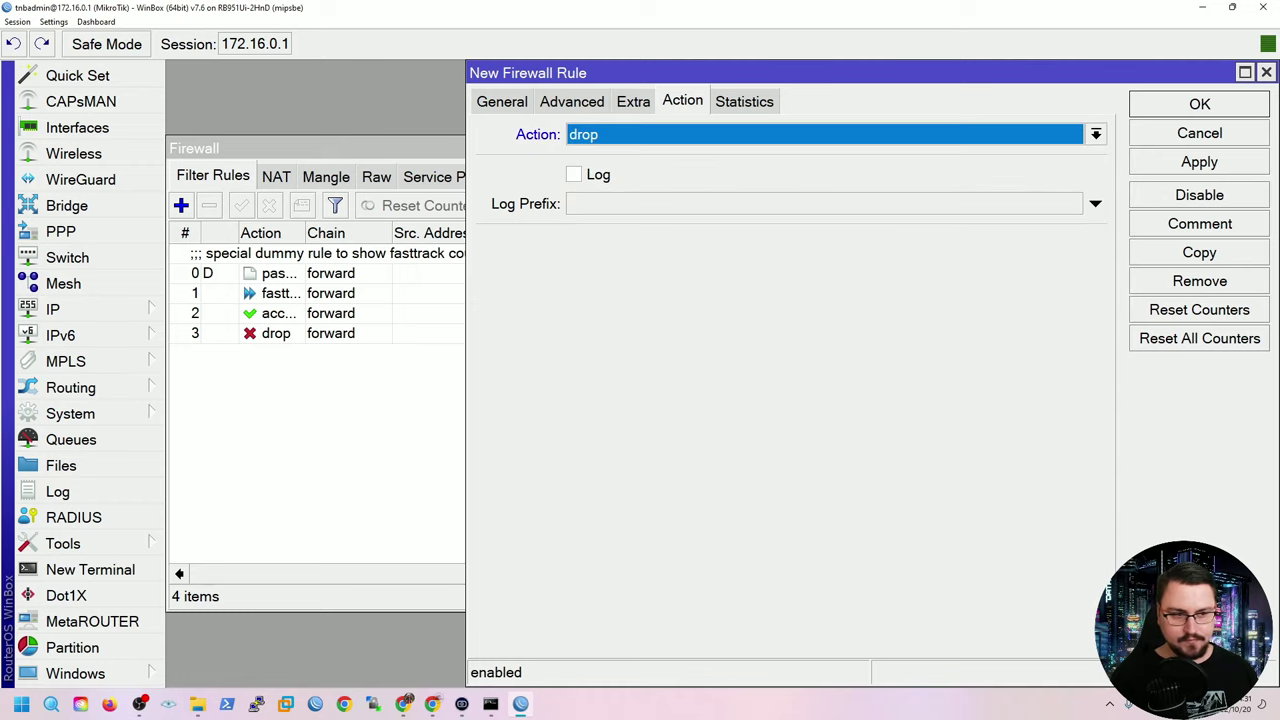
click(1199, 161)
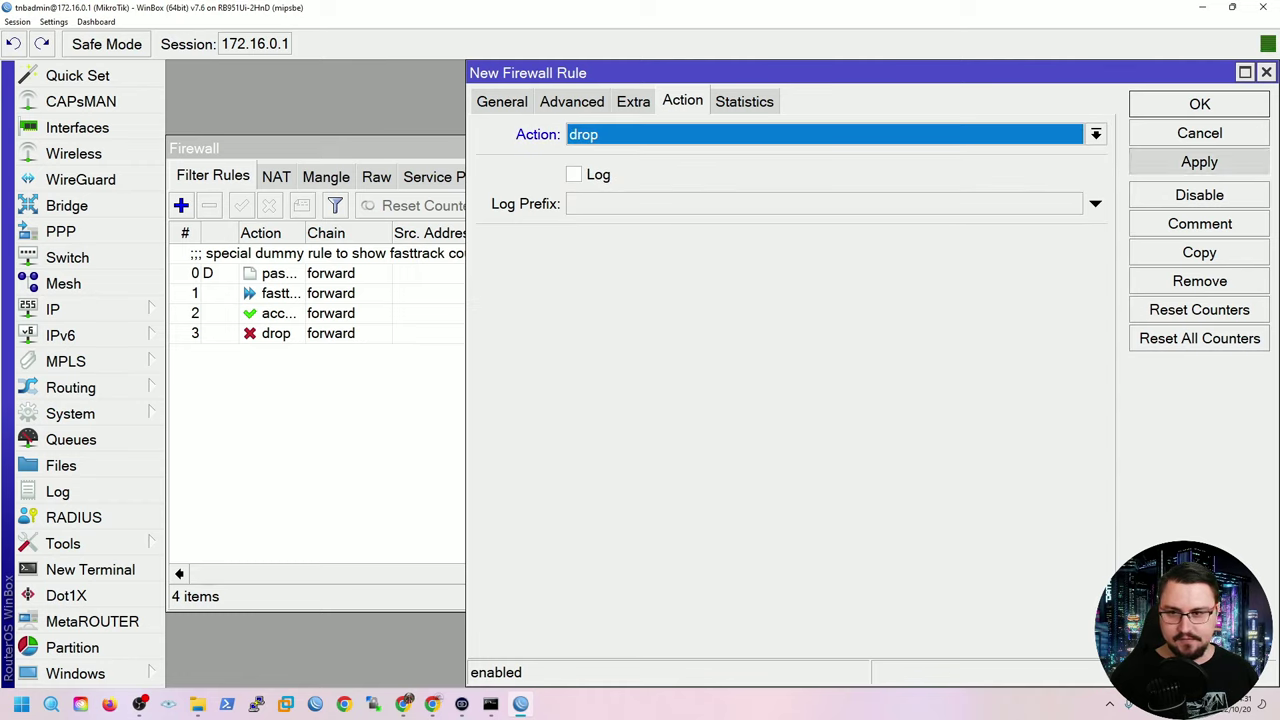
click(1199, 104)
Check rules 2–4 in the filter list, then bring up Wireless Tables showing wlan1.
click(275, 333)
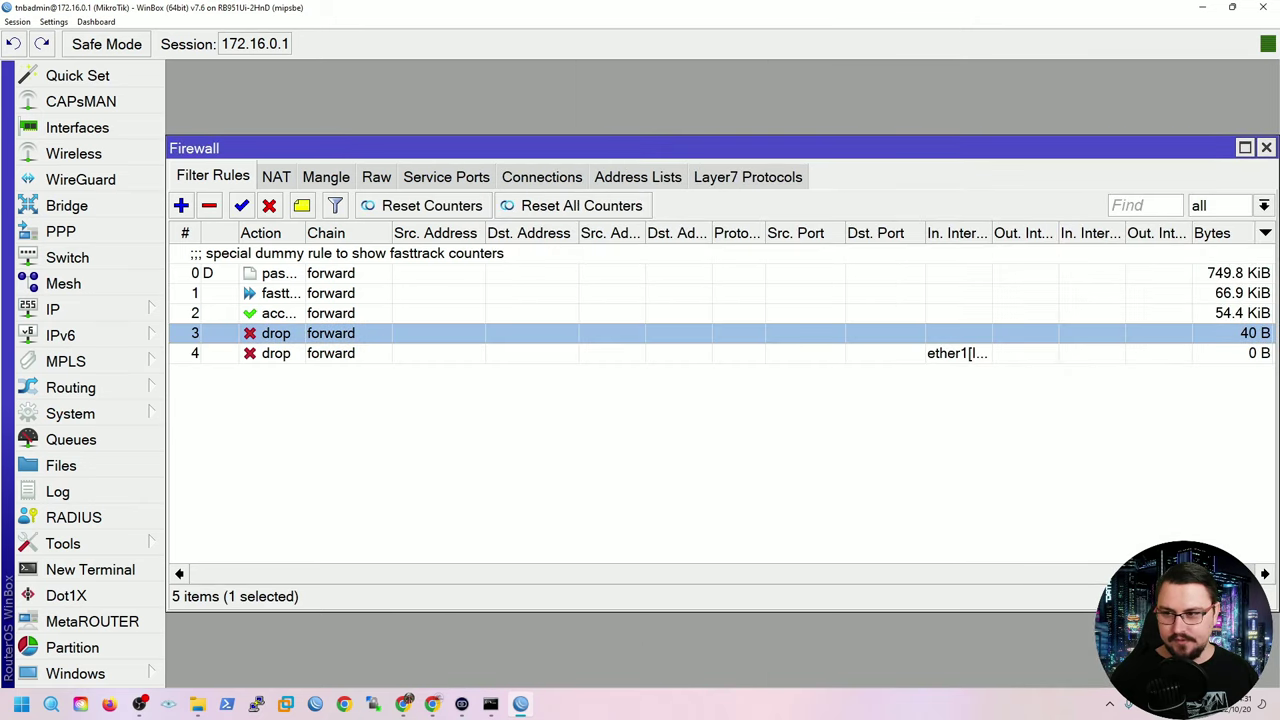
click(275, 313)
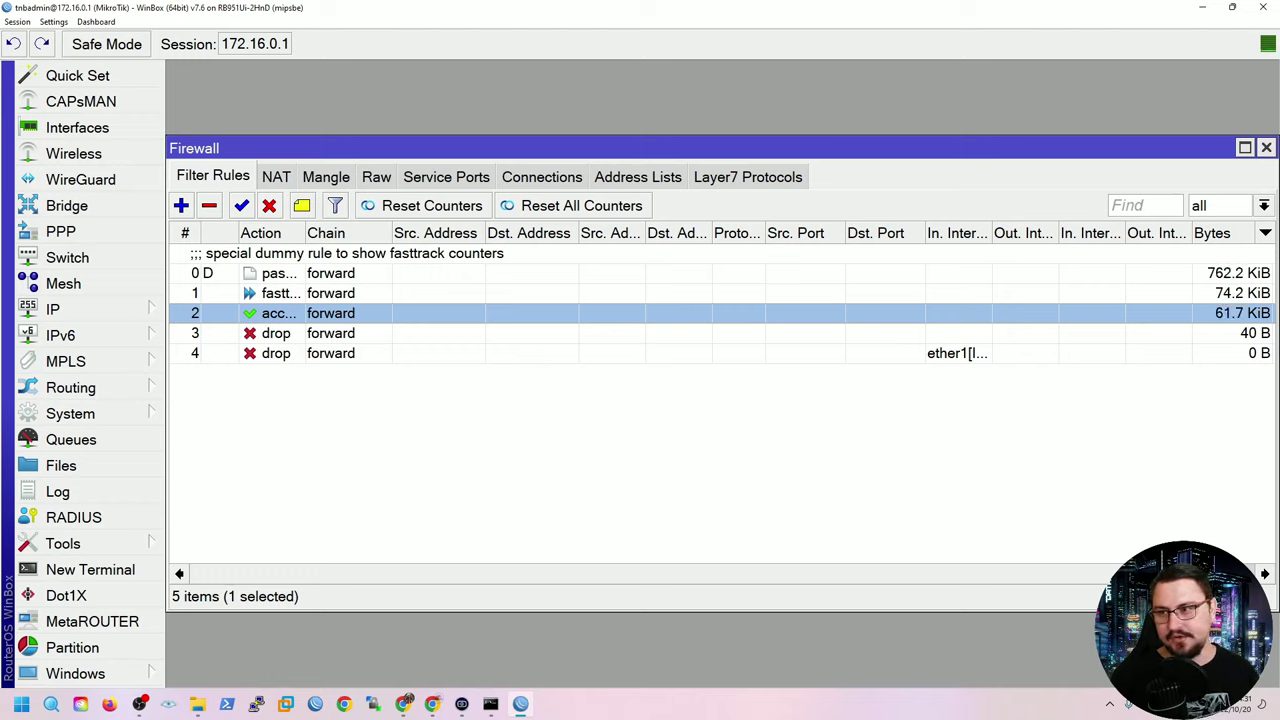
click(275, 353)
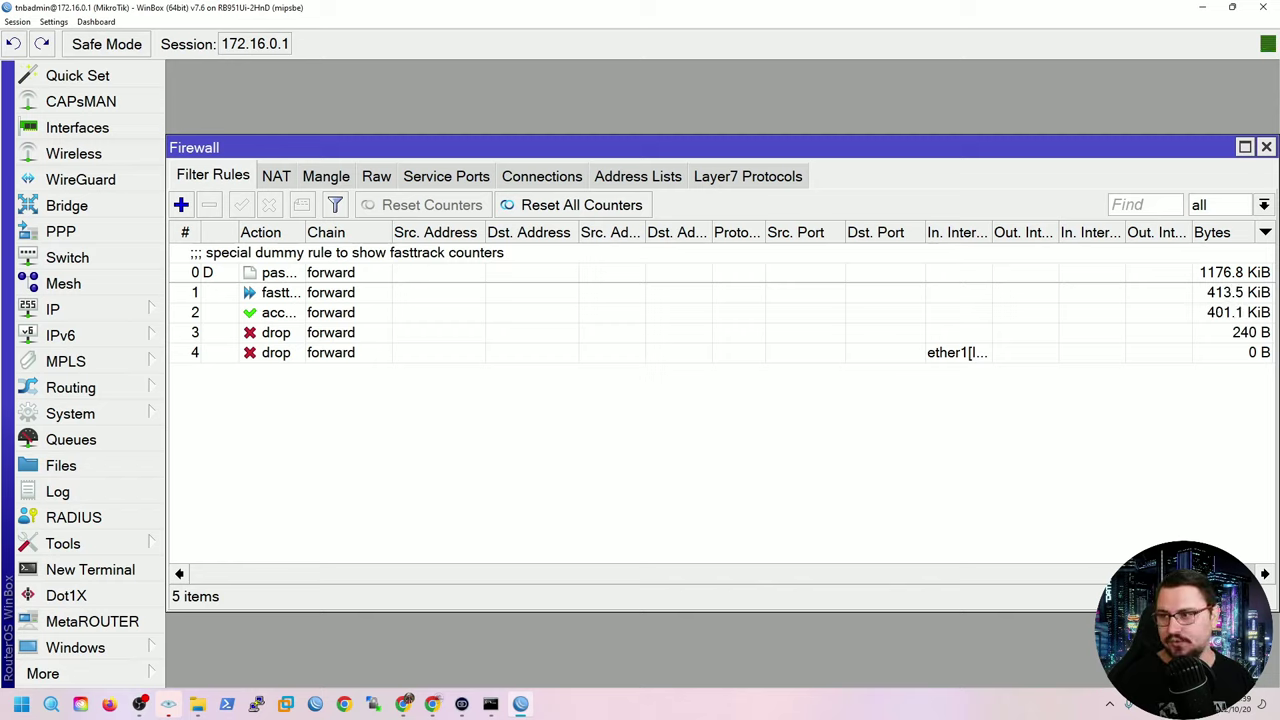
click(73, 153)
Enable wlan1 and set its wireless mode to ap bridge.
click(278, 310)
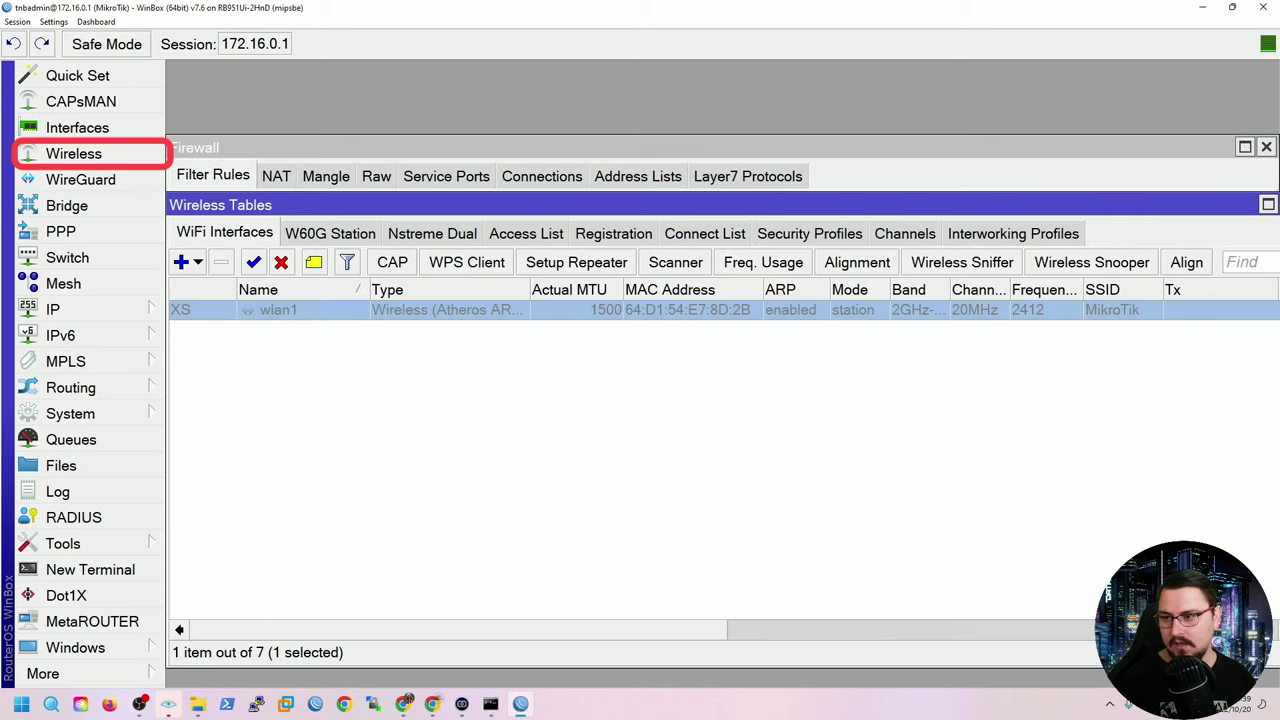
click(254, 262)
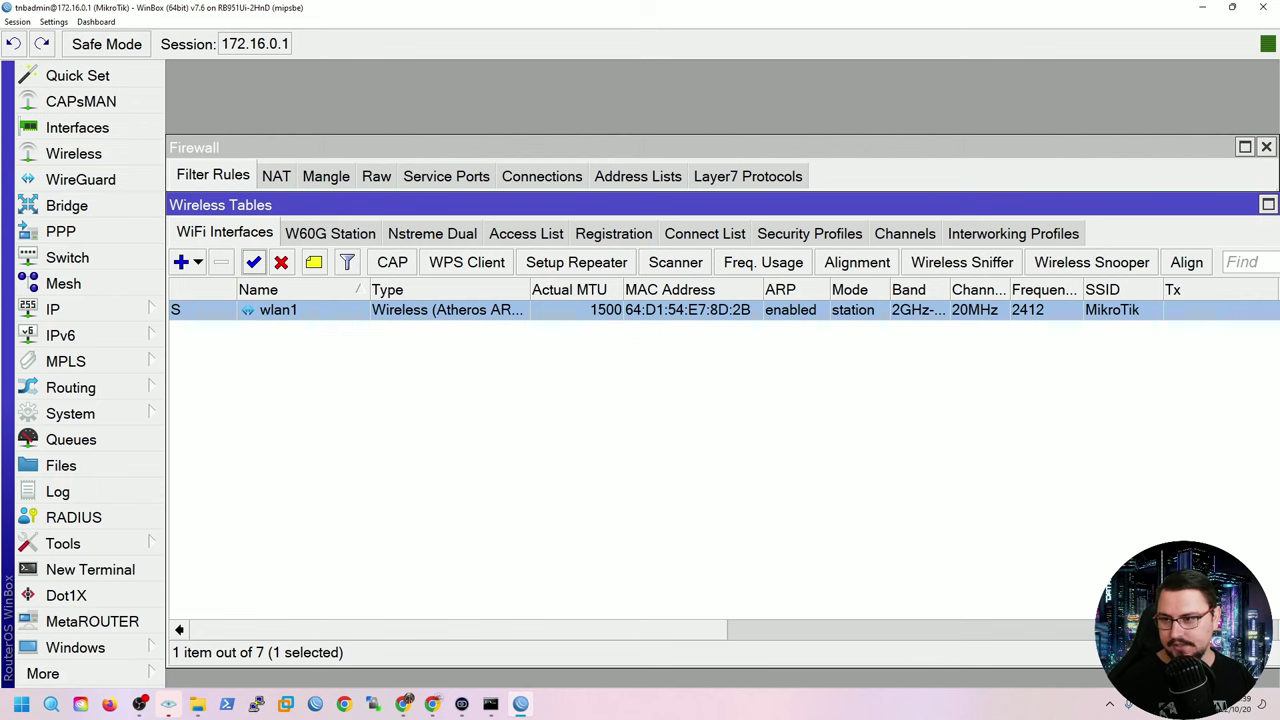
key(Return)
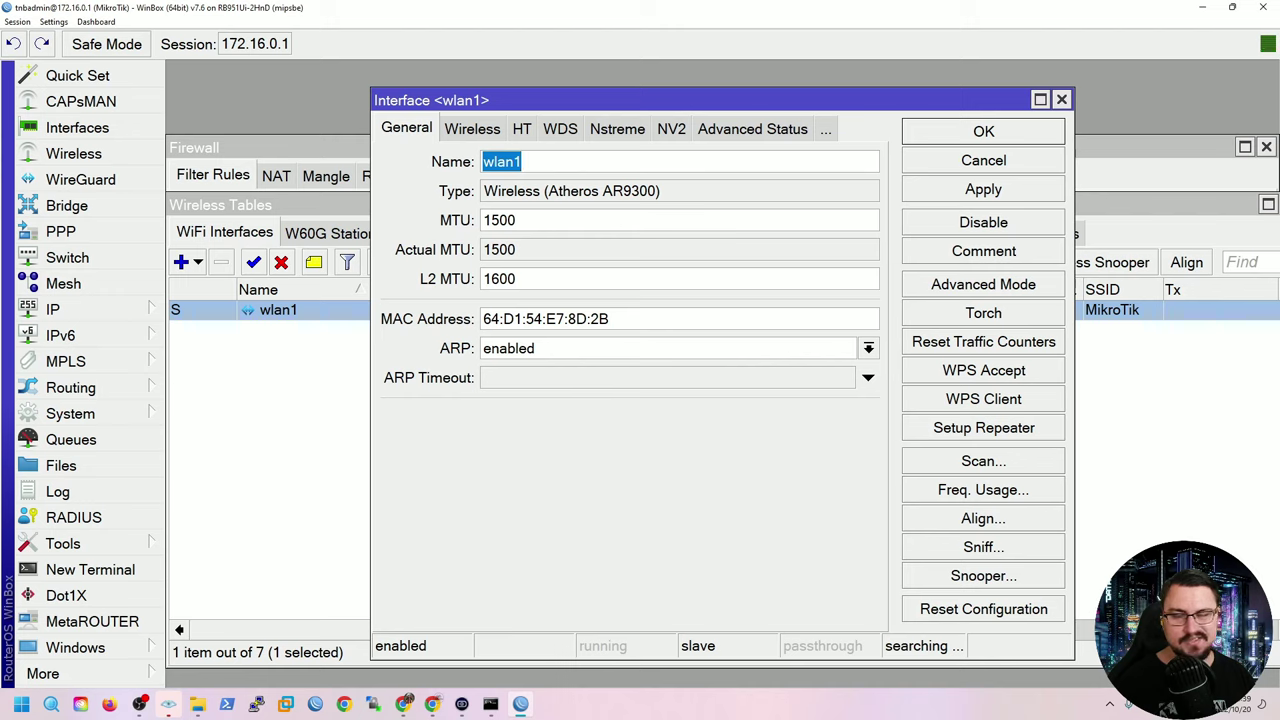
key(ctrl+Tab)
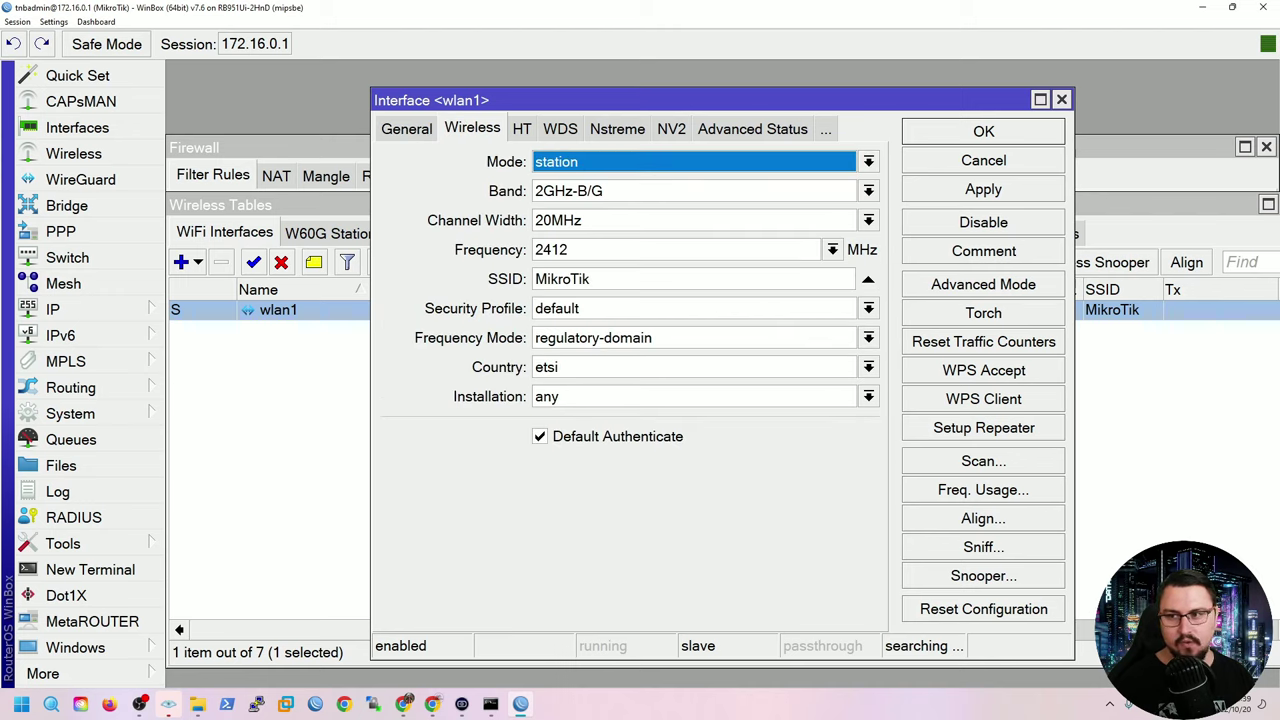
key(alt+Down)
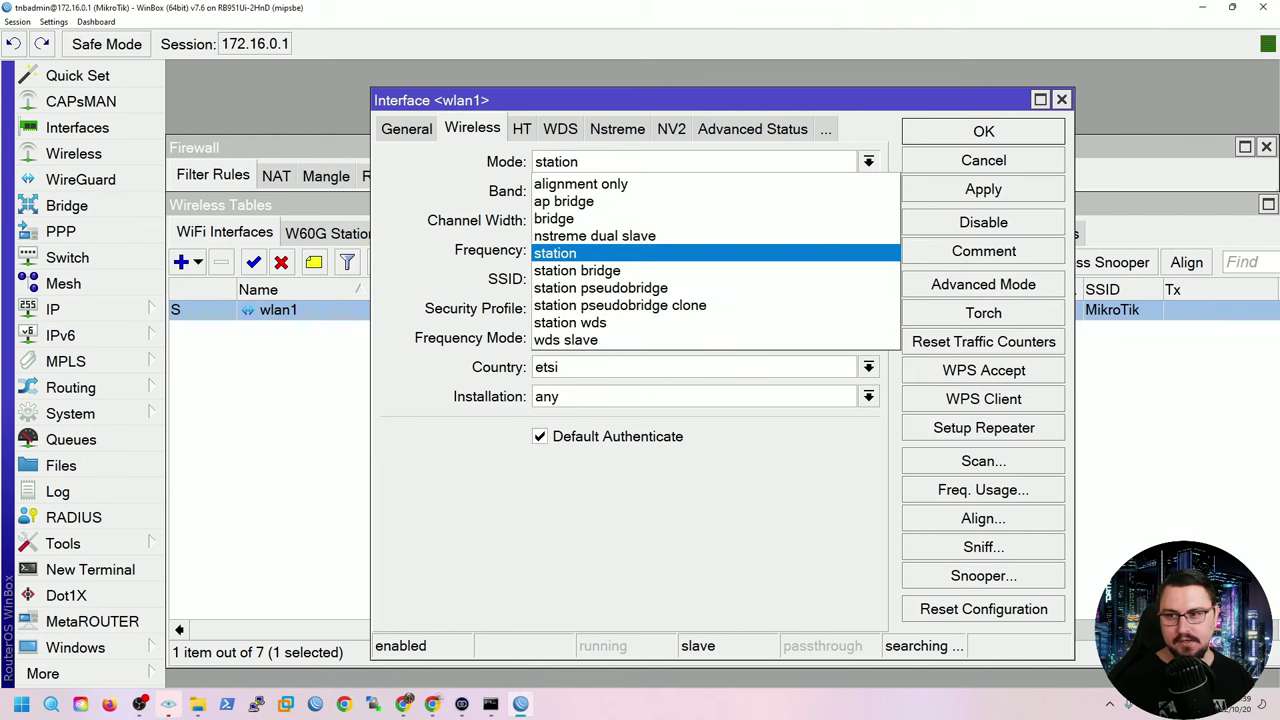
key(Home)
key(Down)
key(Down)
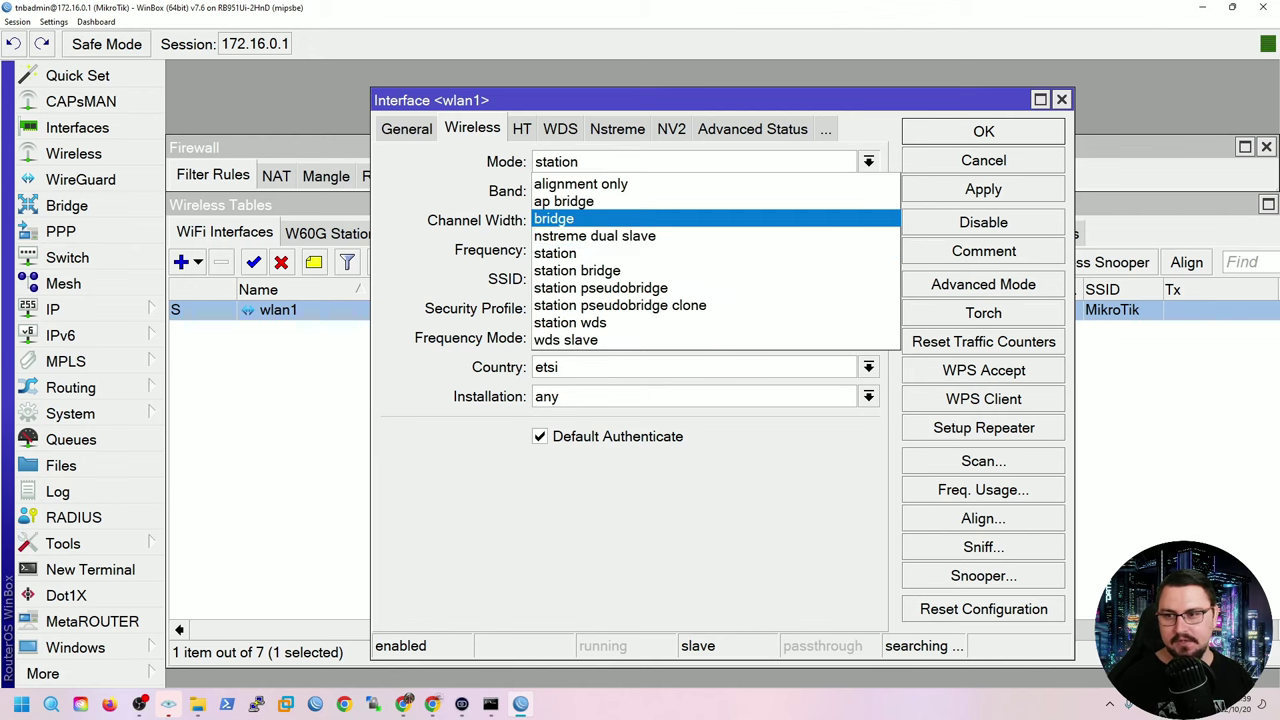
key(Up)
key(Return)
Set the wlan1 band to 2GHz-B/G/N.
key(Tab)
key(alt+Down)
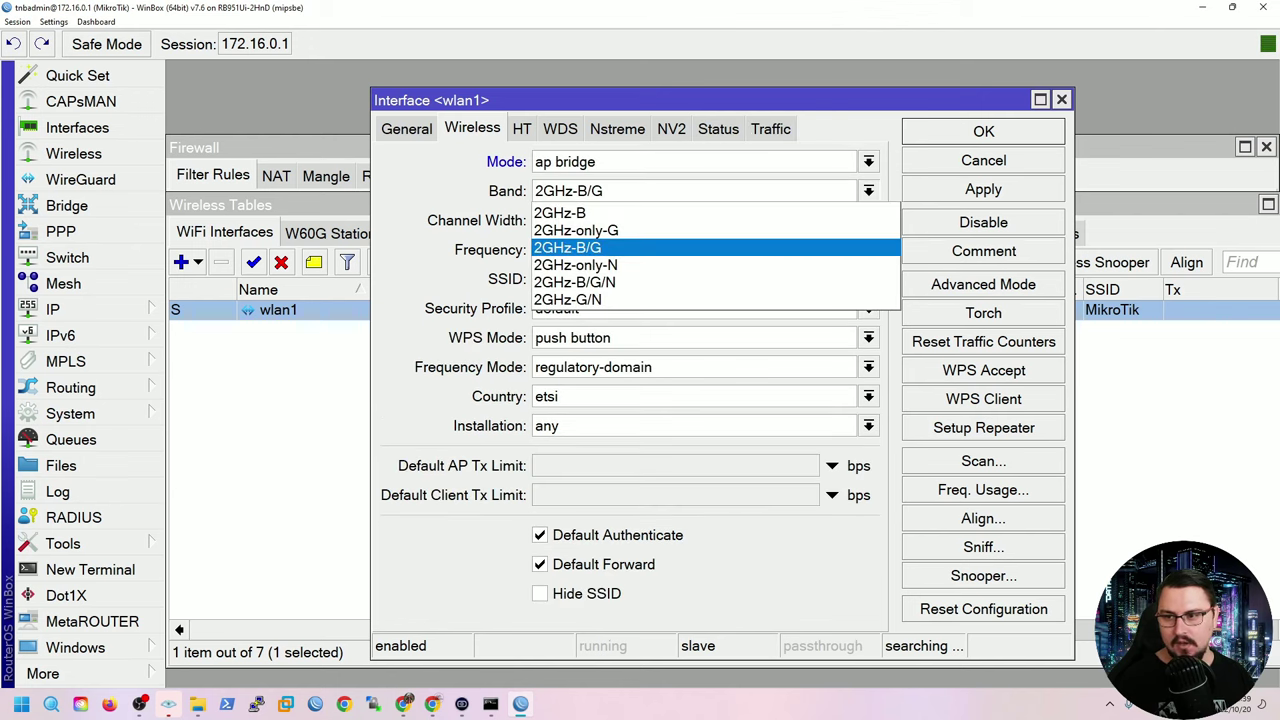
key(Down)
key(Down)
key(Up)
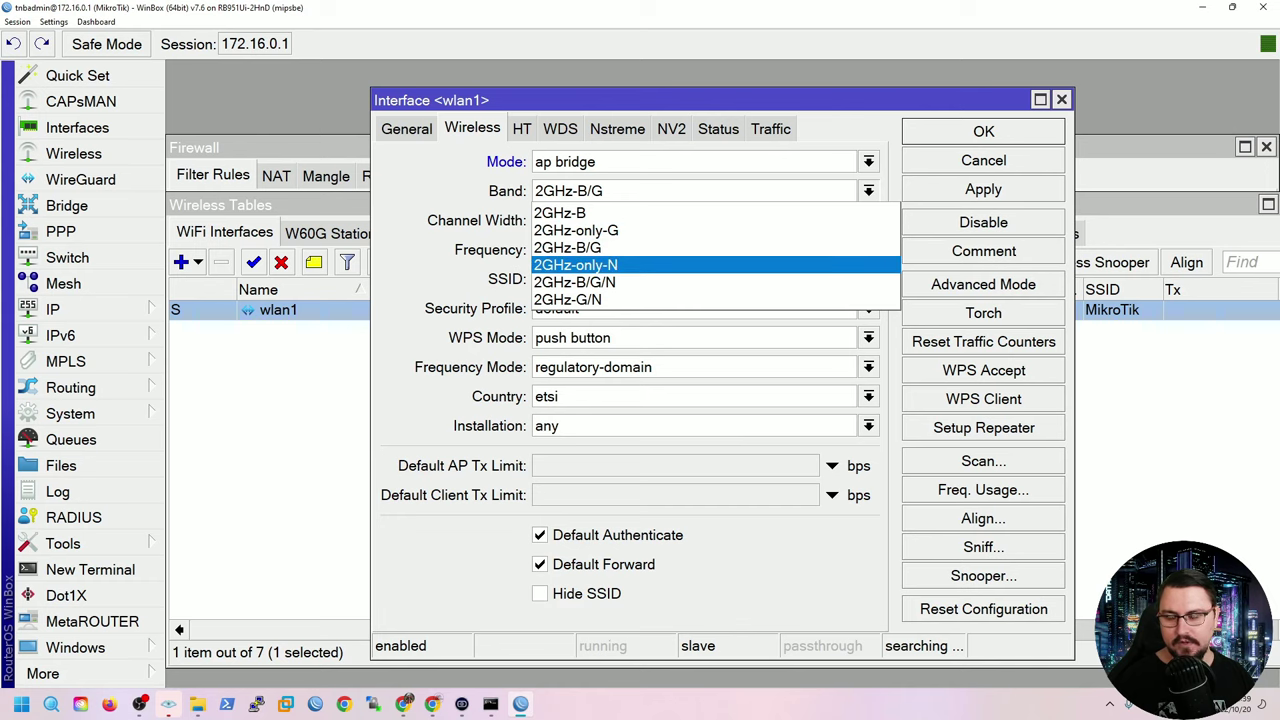
key(Down)
key(Down)
key(Up)
key(Return)
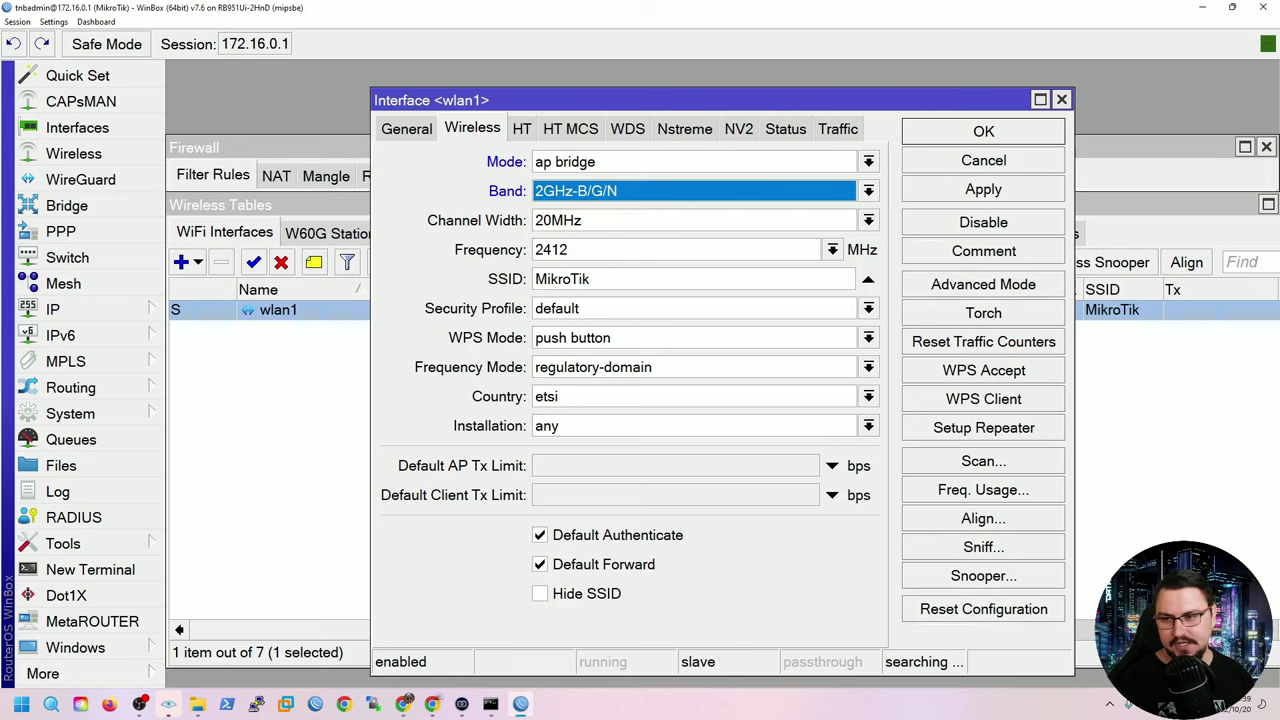
Set the channel width to 20/40MHz eC and keep the frequency on auto.
key(Tab)
key(alt+Down)
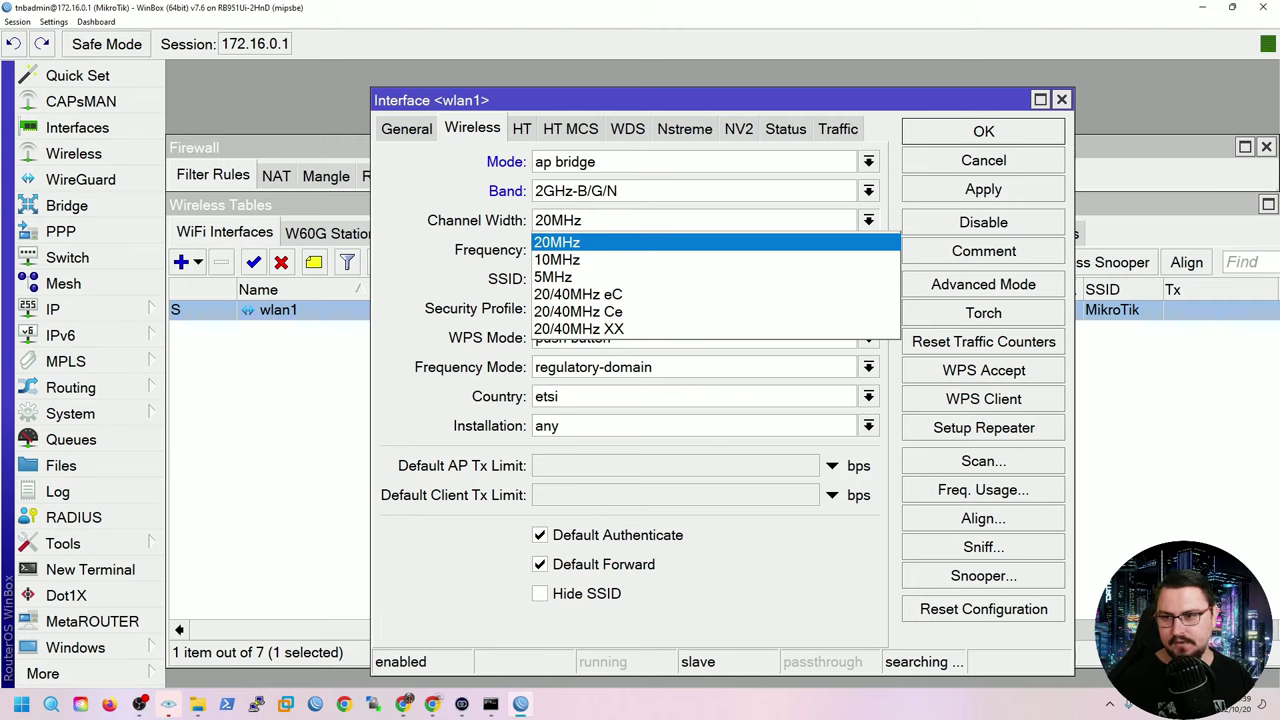
key(Down)
key(Down)
key(Down)
key(Down)
key(Up)
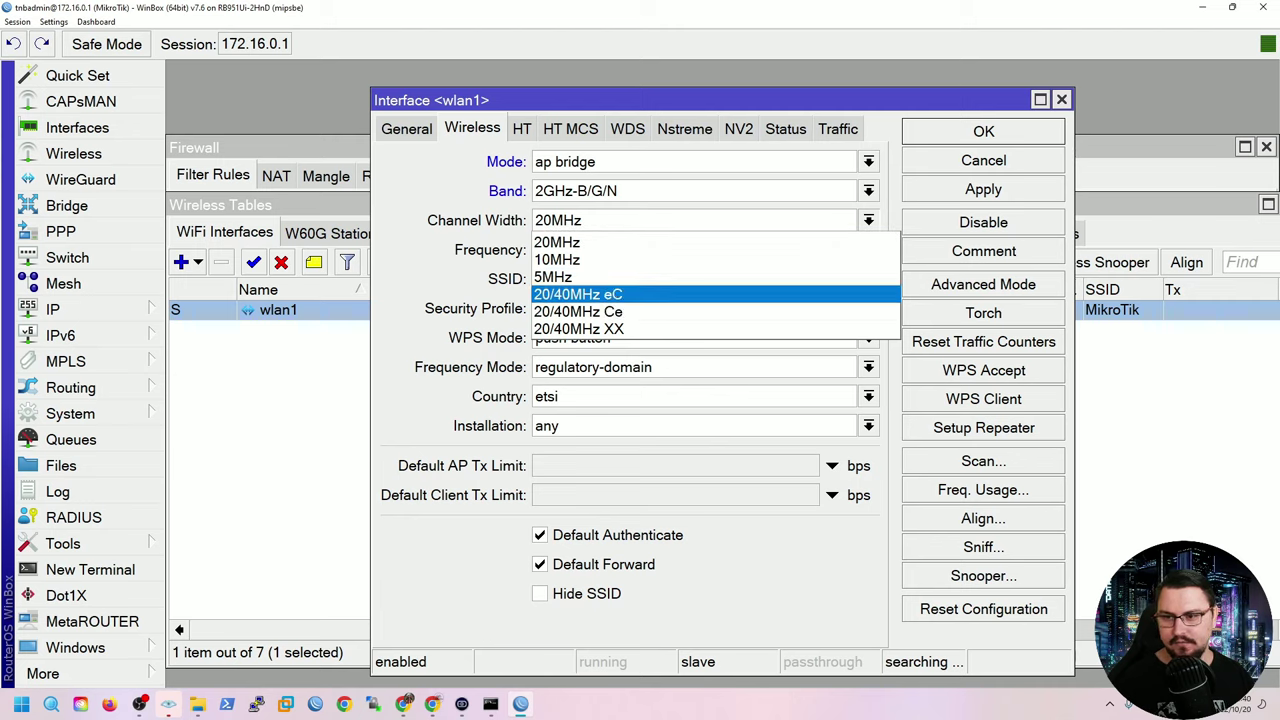
key(Return)
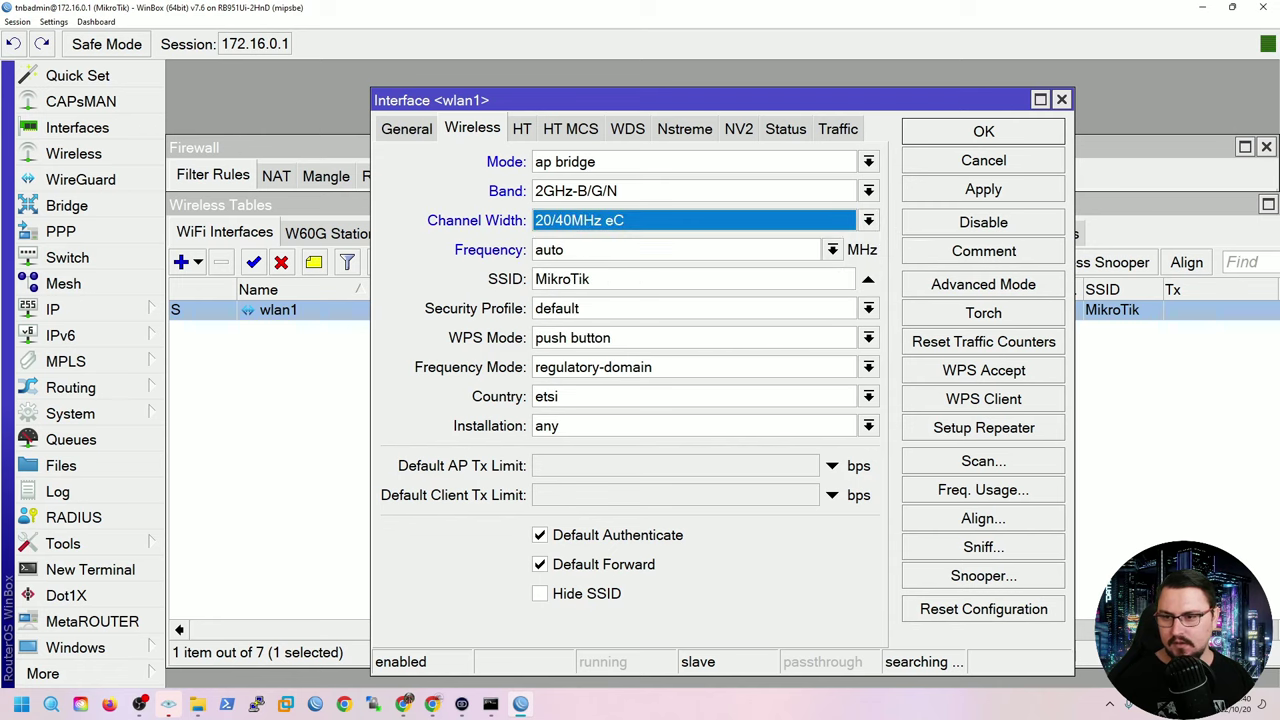
key(alt+Down)
key(Return)
key(Tab)
key(alt+Down)
key(Return)
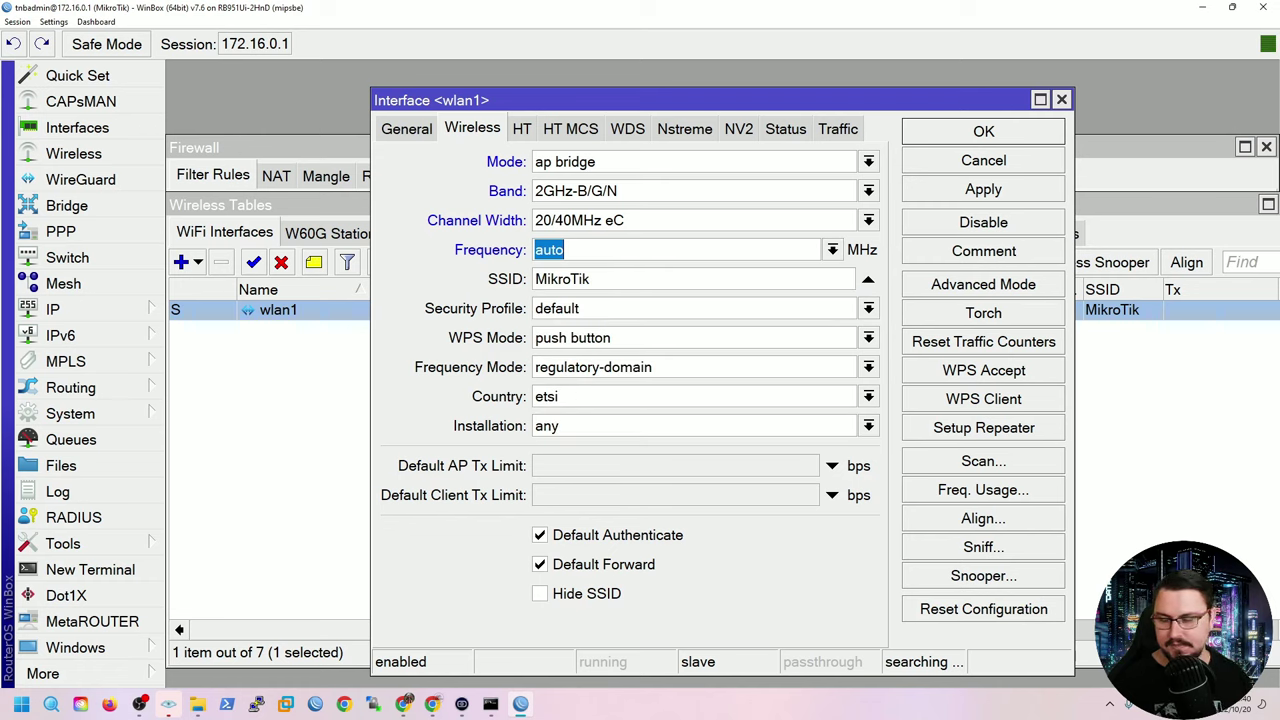
Name the wireless network TNB-Home and keep the default security profile.
key(Tab)
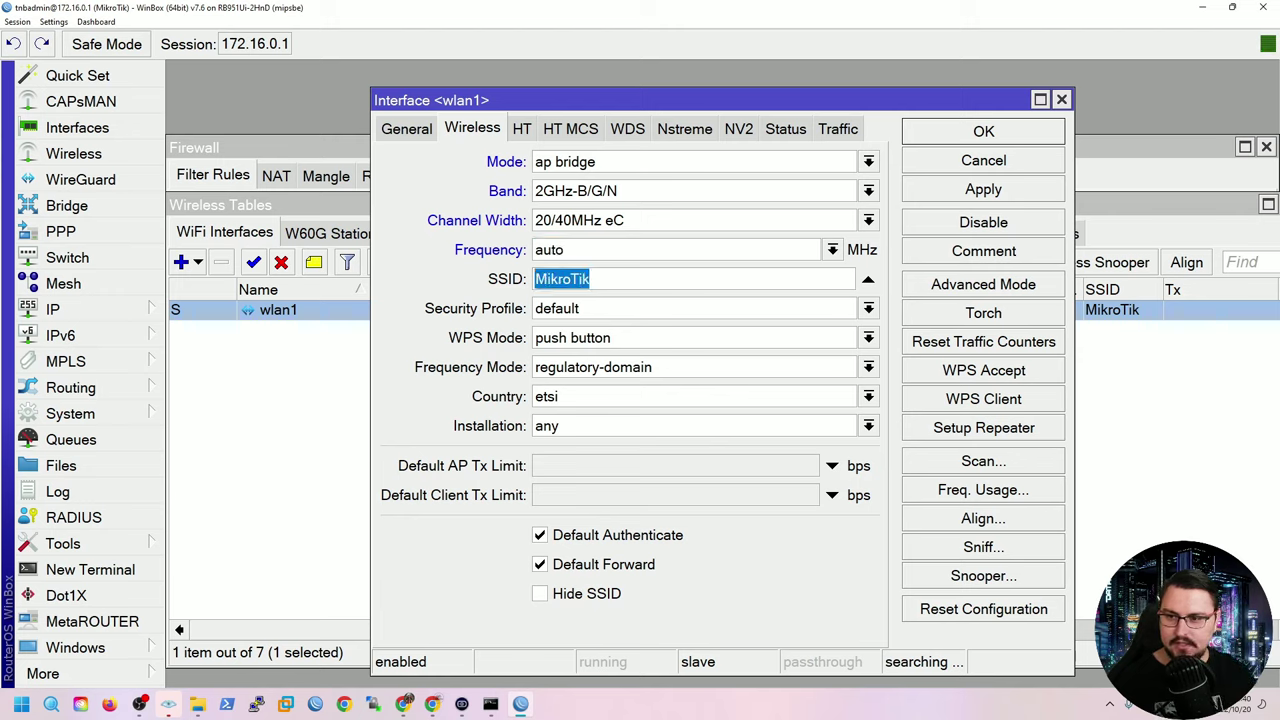
text(TNB)
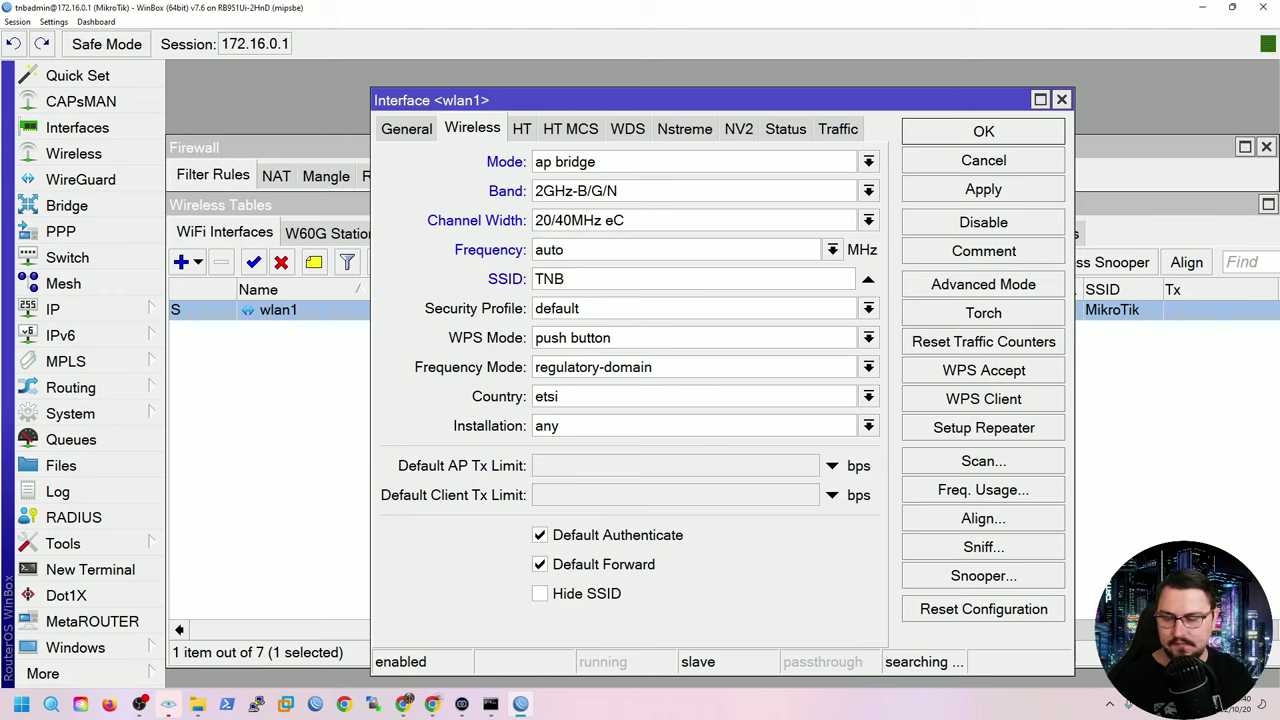
text(-Home)
key(Tab)
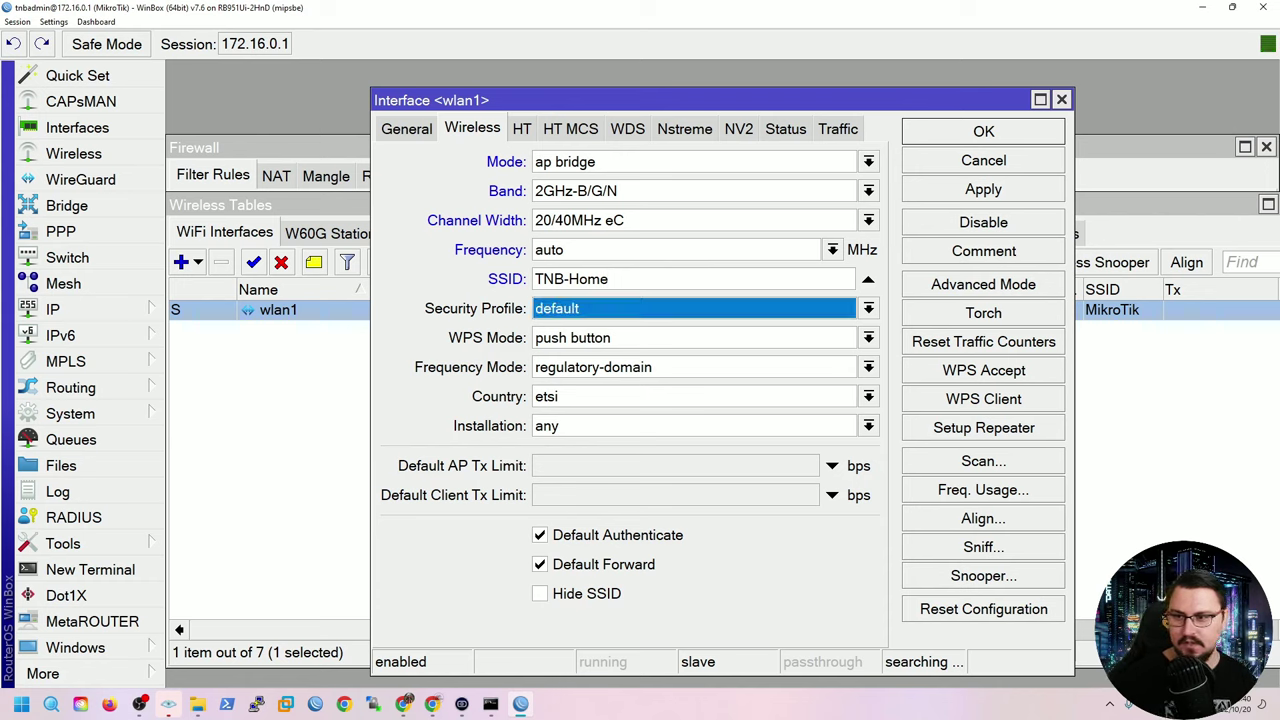
key(Down)
key(Return)
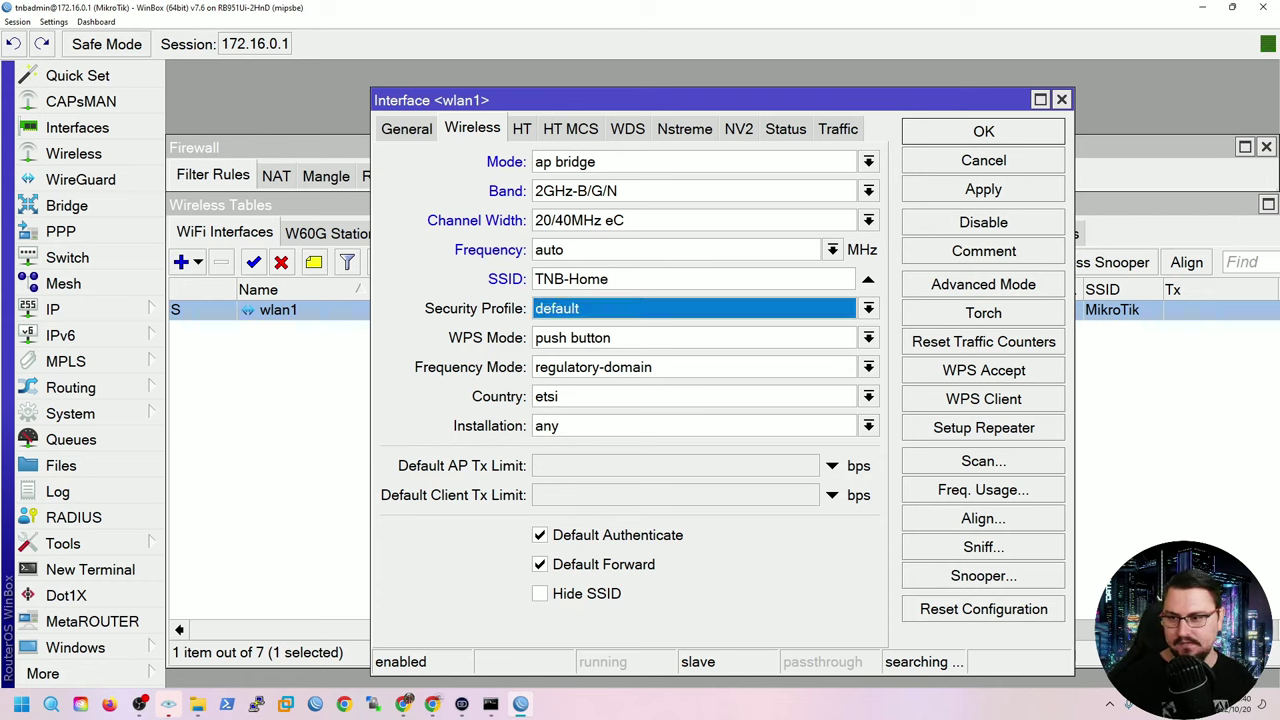
Set country to south africa and installation to indoor, then apply and close wlan1.
key(Tab)
key(Tab)
key(Tab)
key(Down)
scroll(706, 210, down, 20)
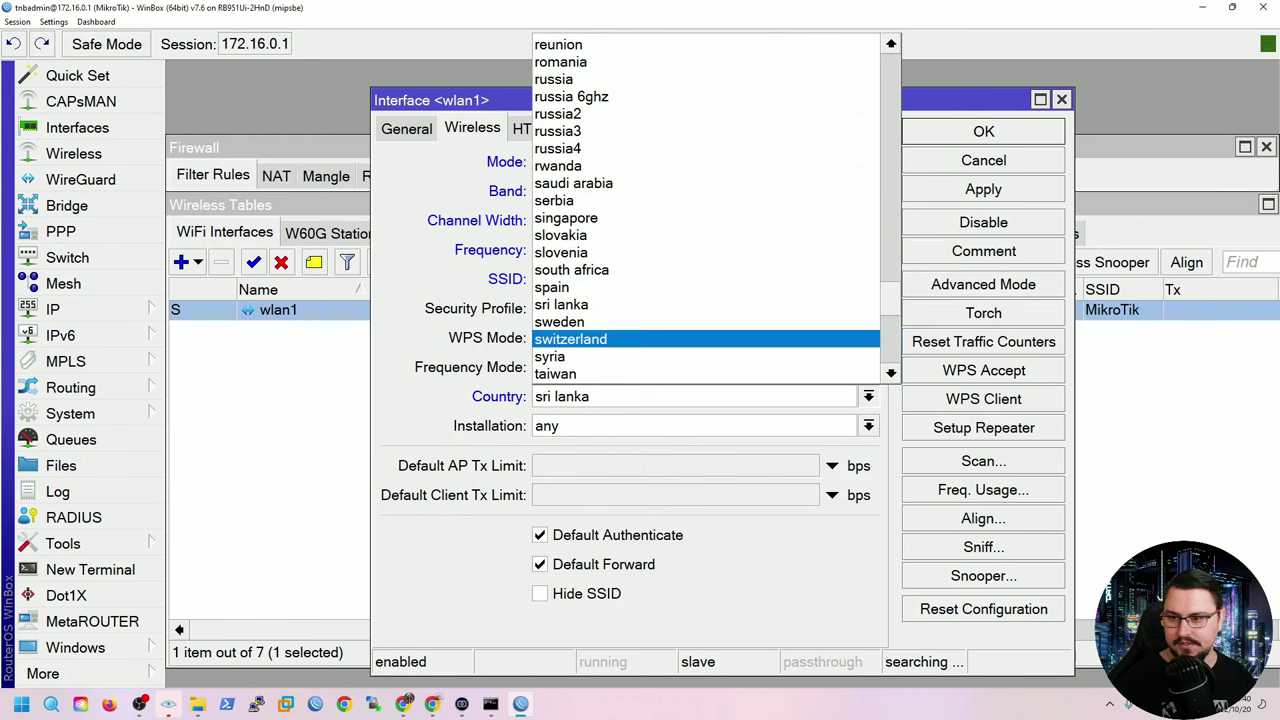
scroll(706, 210, down, 2)
key(Down)
key(Down)
key(Down)
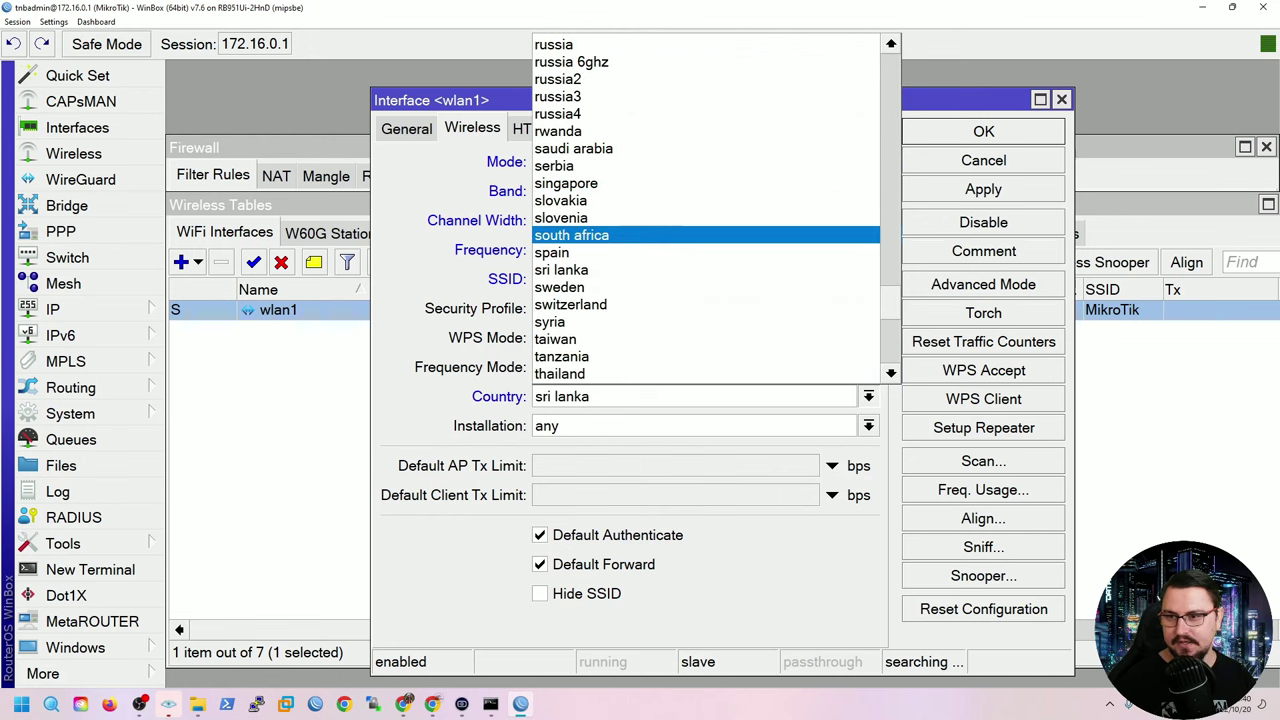
key(Return)
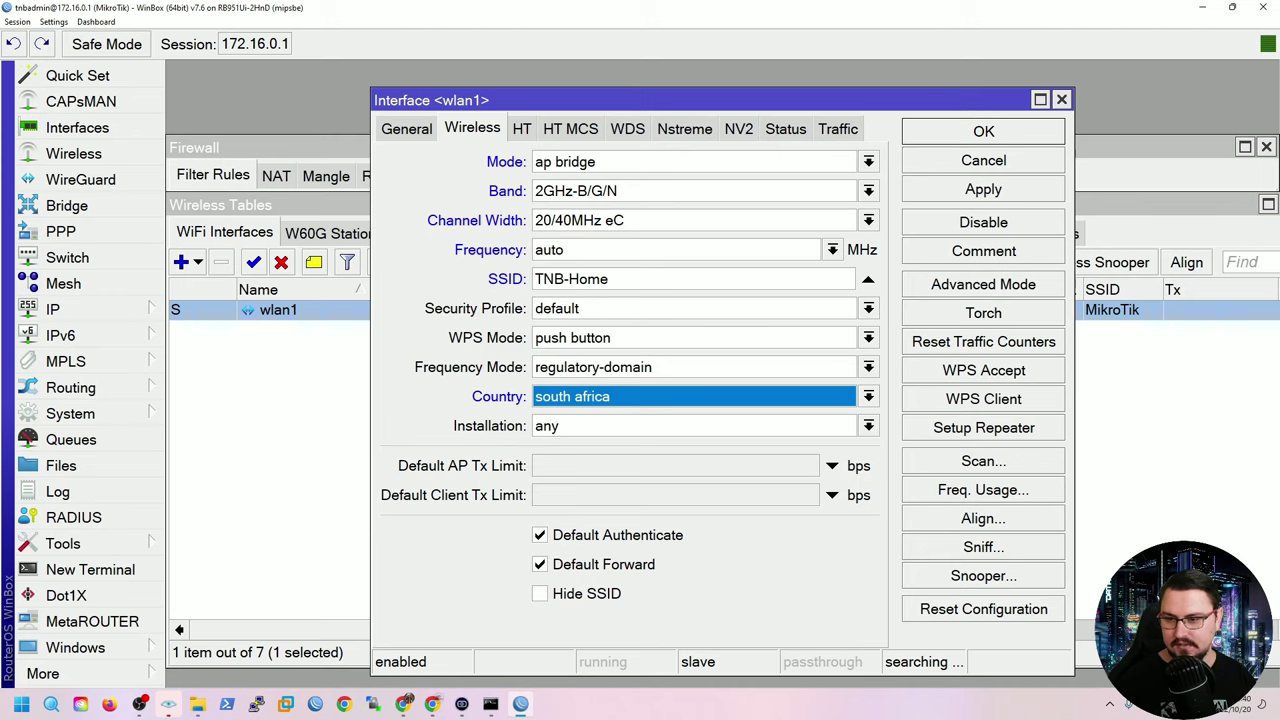
click(868, 426)
key(Down)
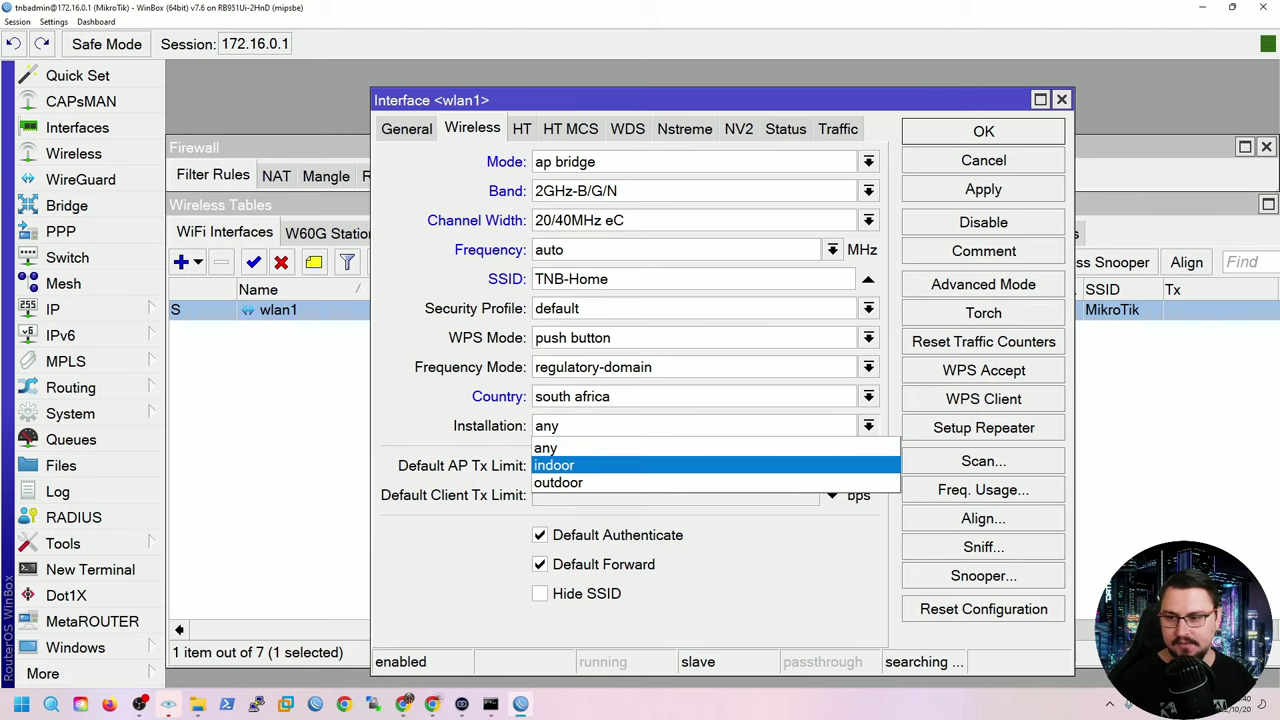
key(Return)
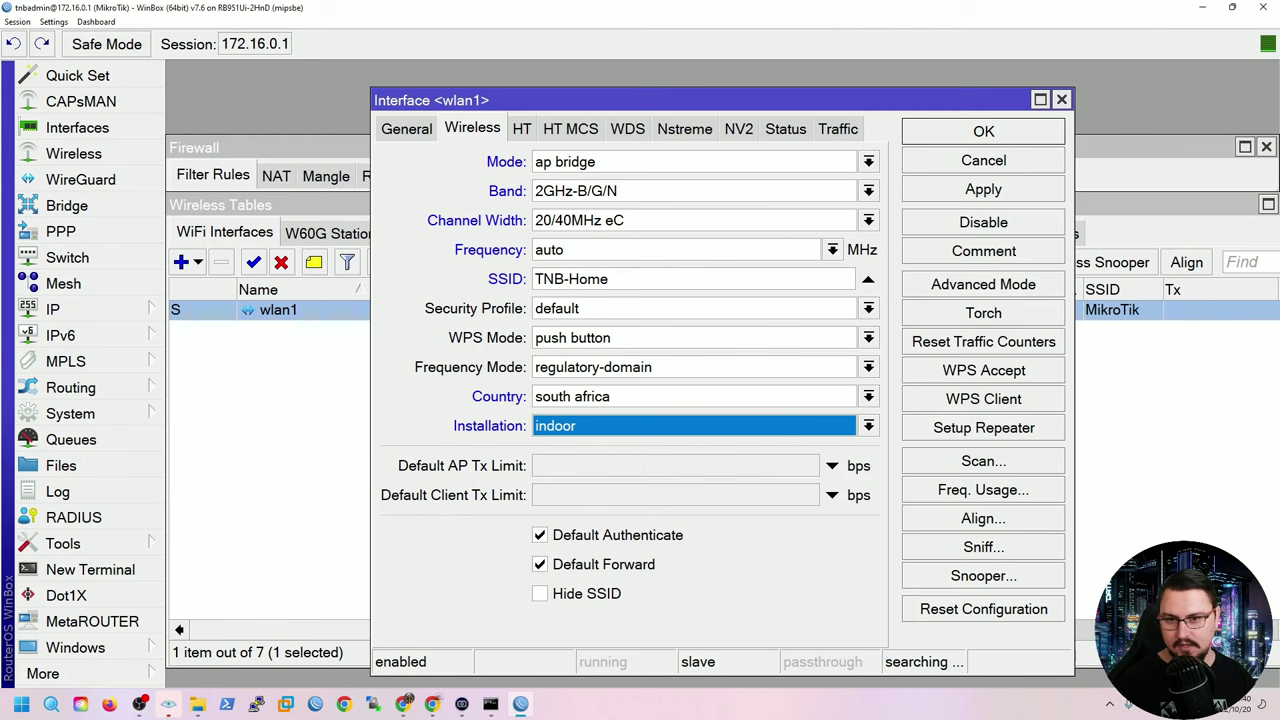
click(983, 189)
key(Return)
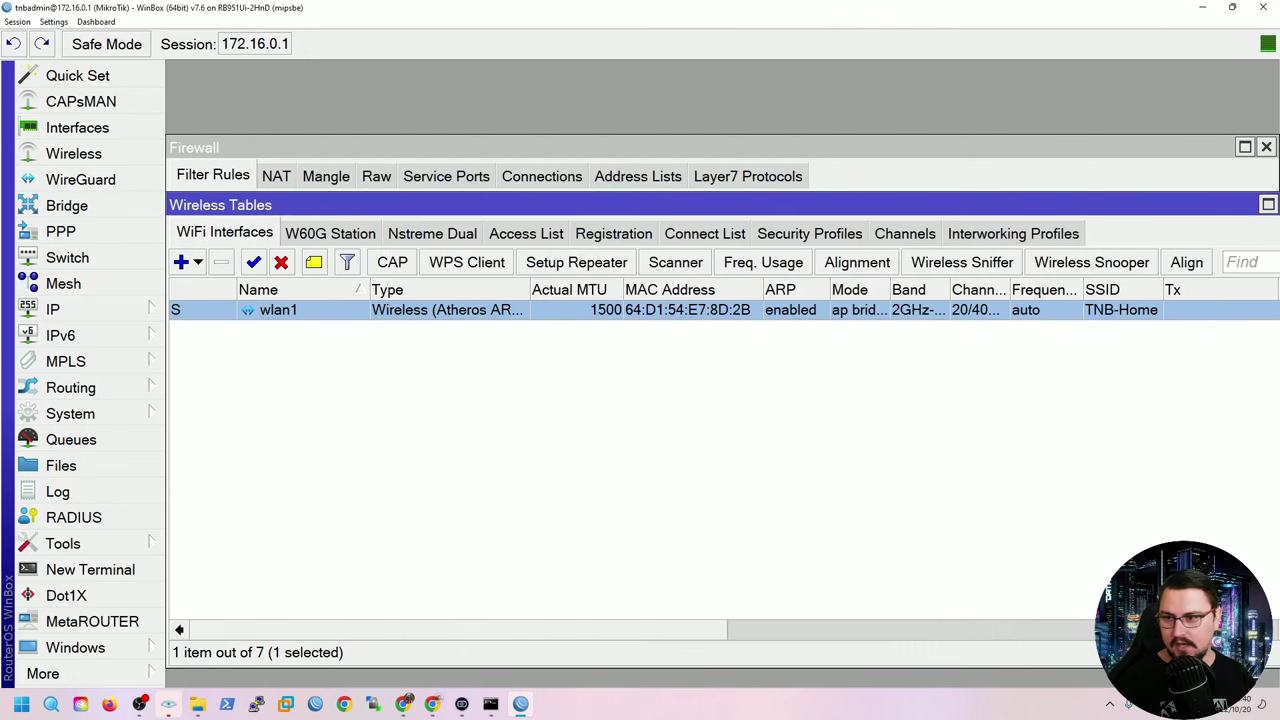
Set the default security profile to dynamic keys with WPA2 PSK and enter the pre-shared key.
click(809, 233)
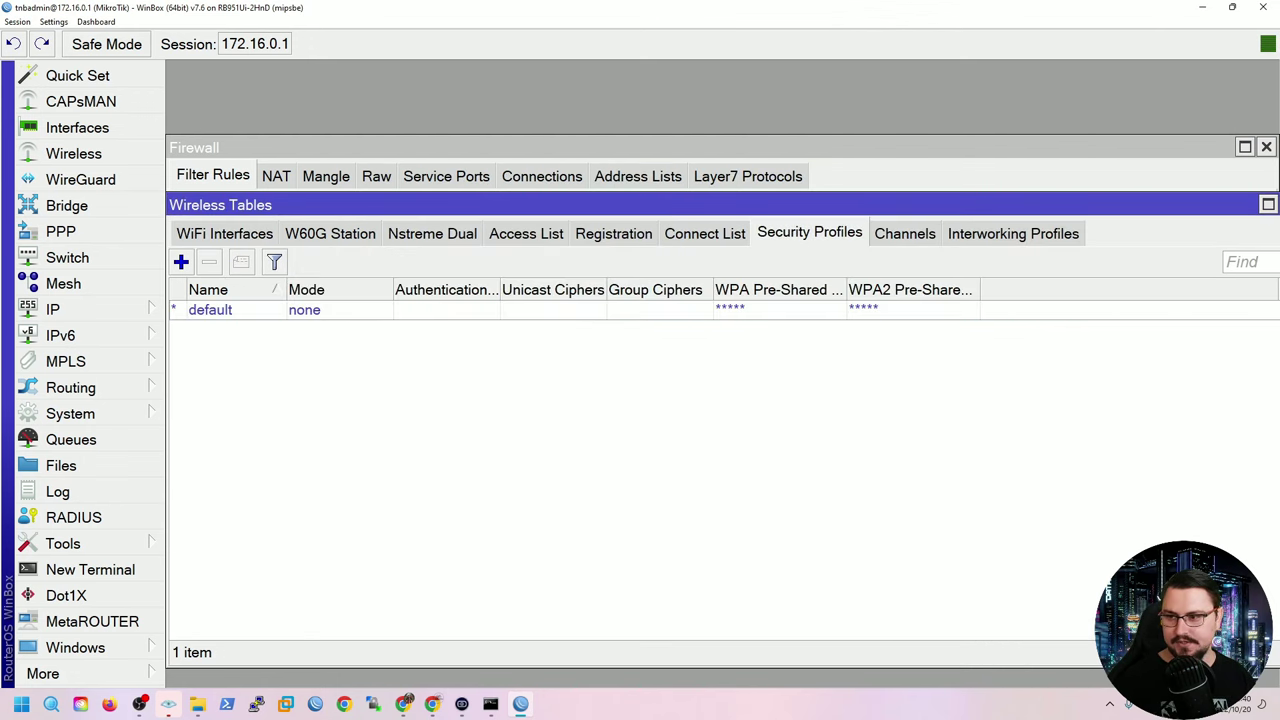
double_click(210, 310)
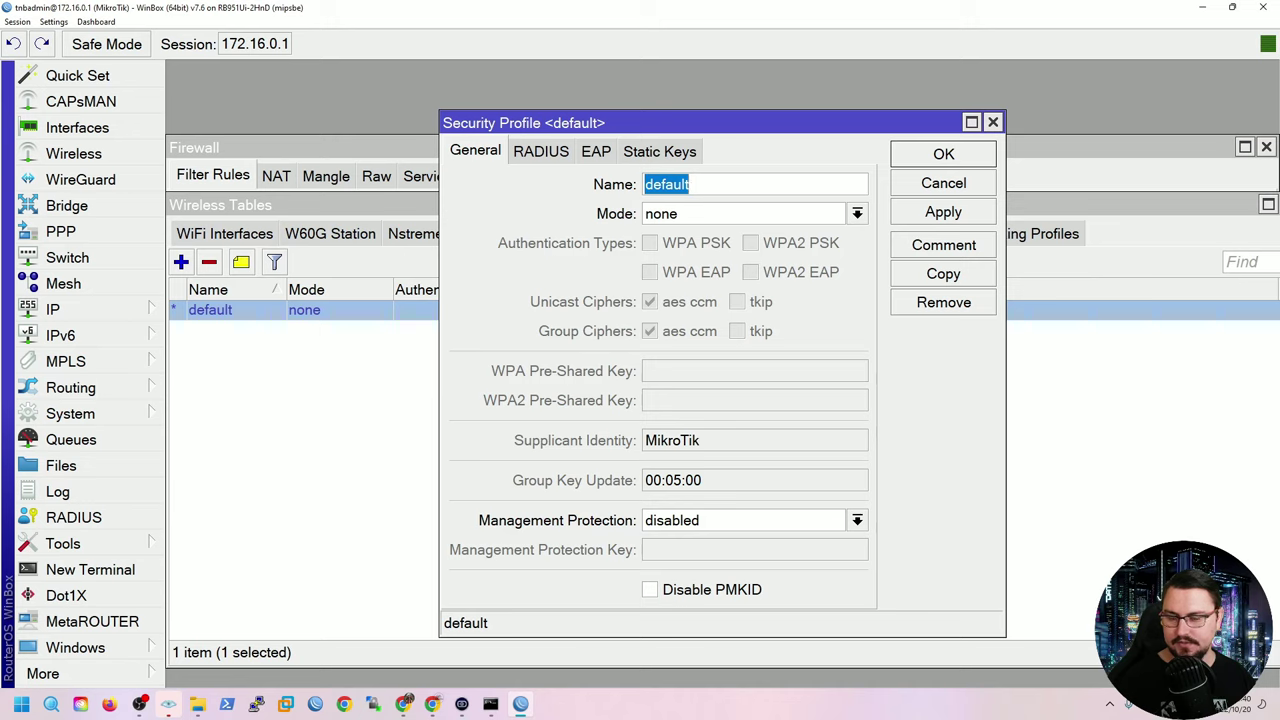
click(857, 213)
click(688, 234)
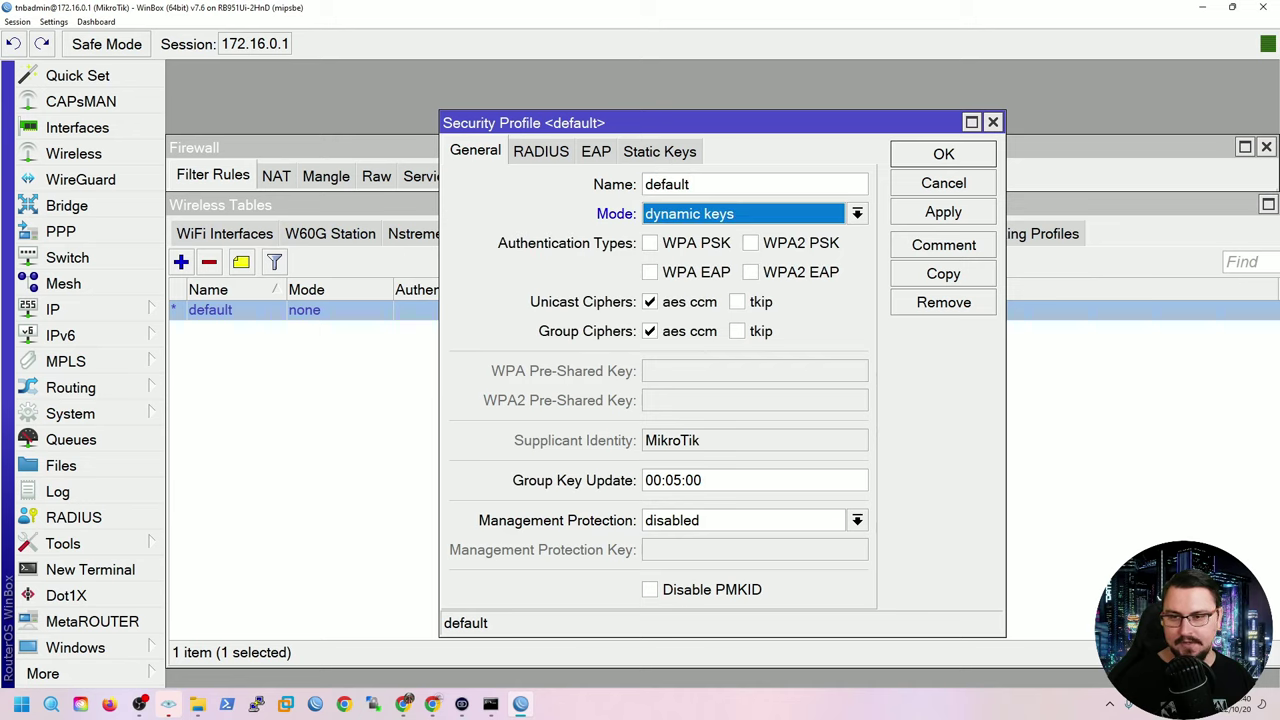
click(751, 243)
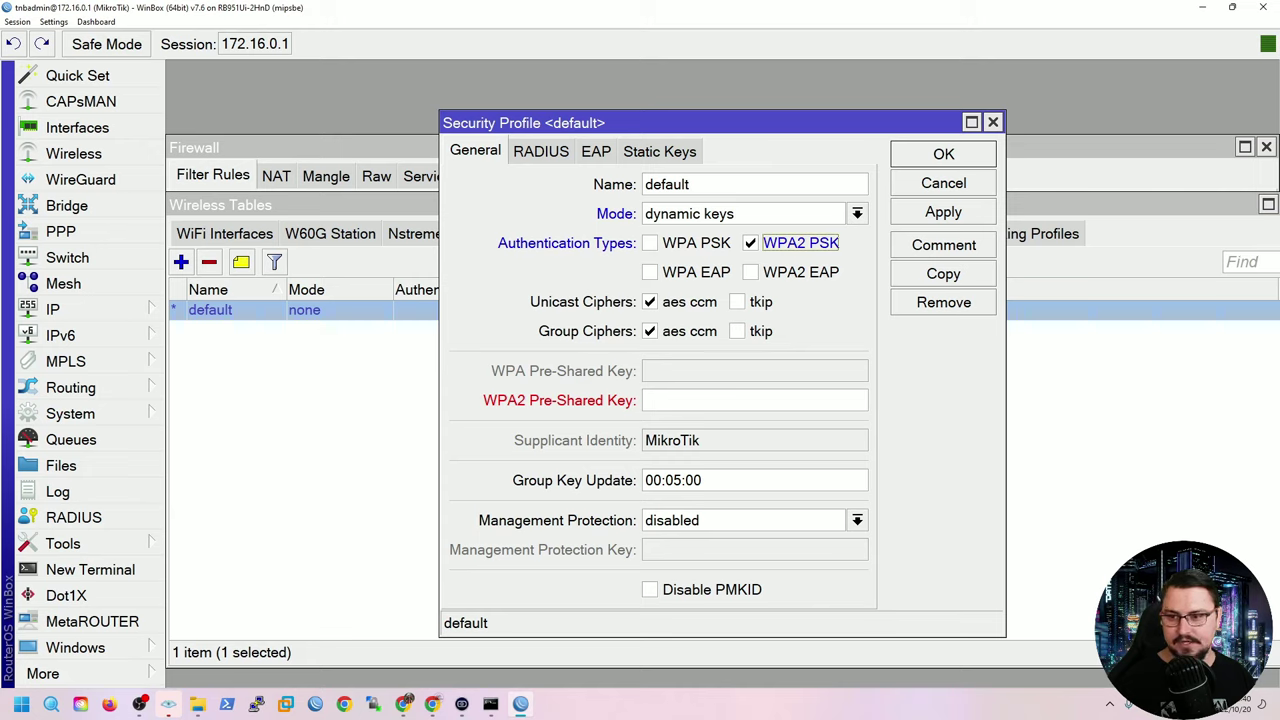
click(755, 400)
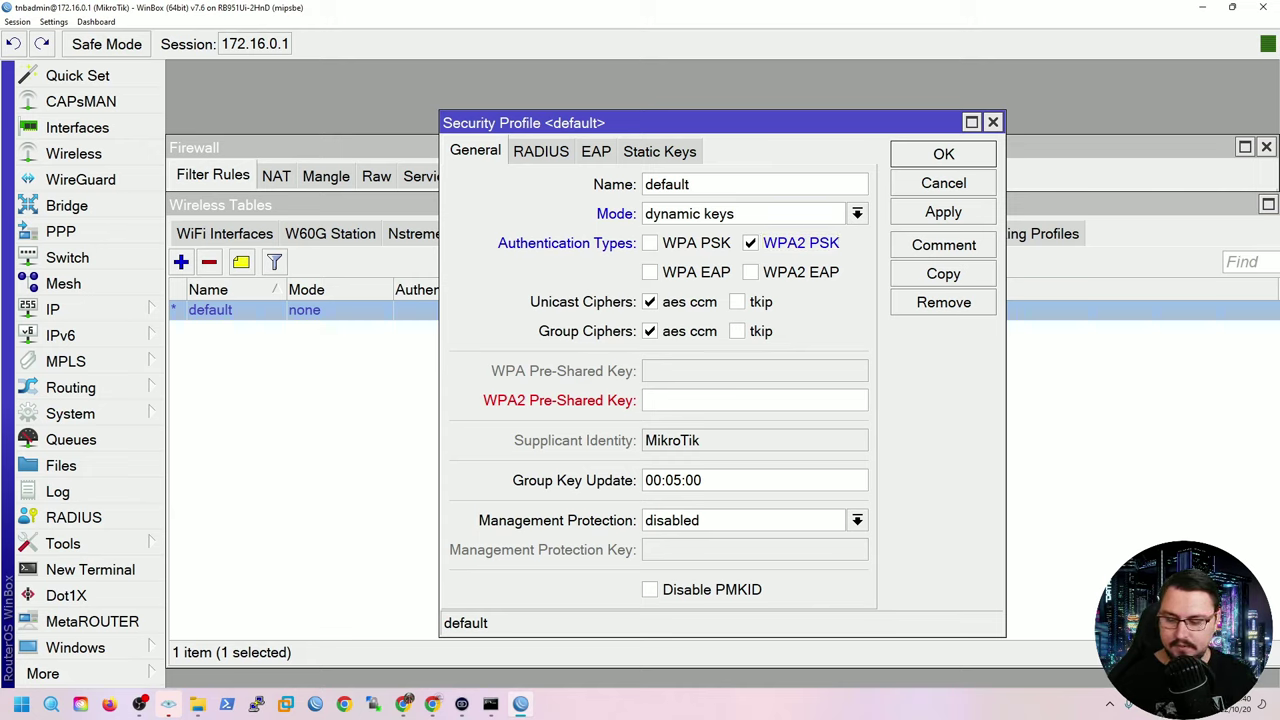
text(**)
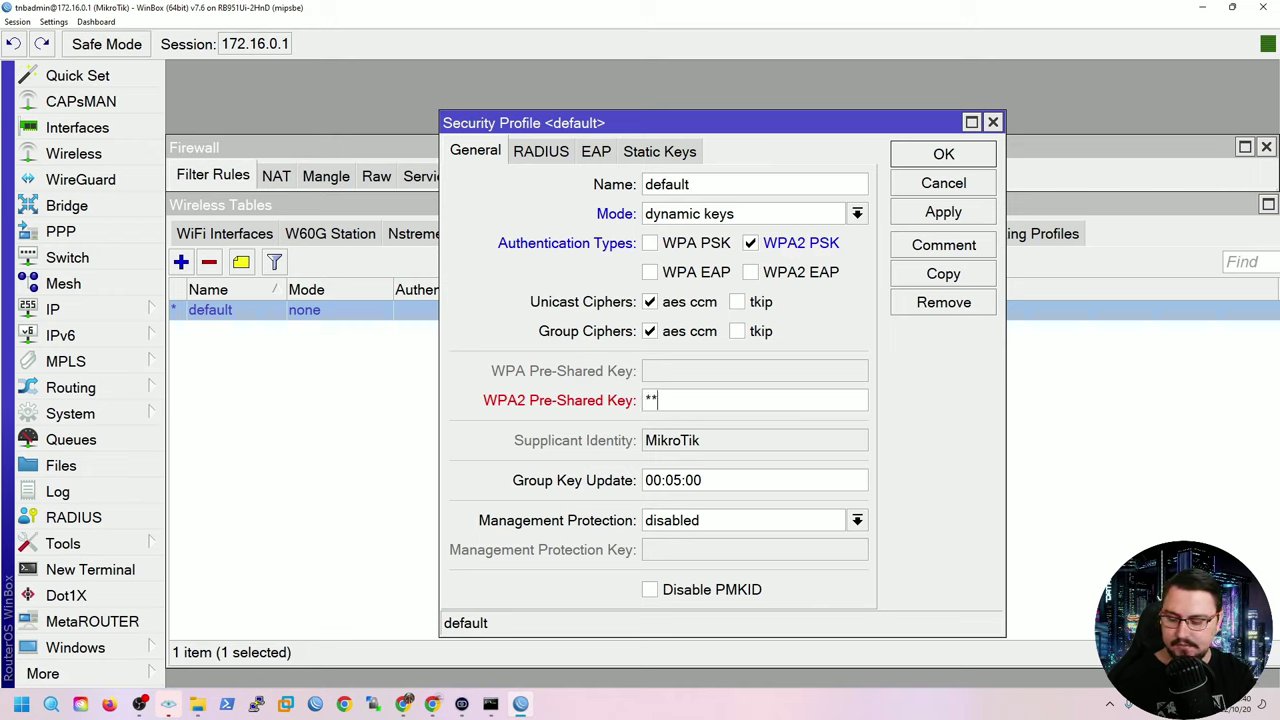
text(******)
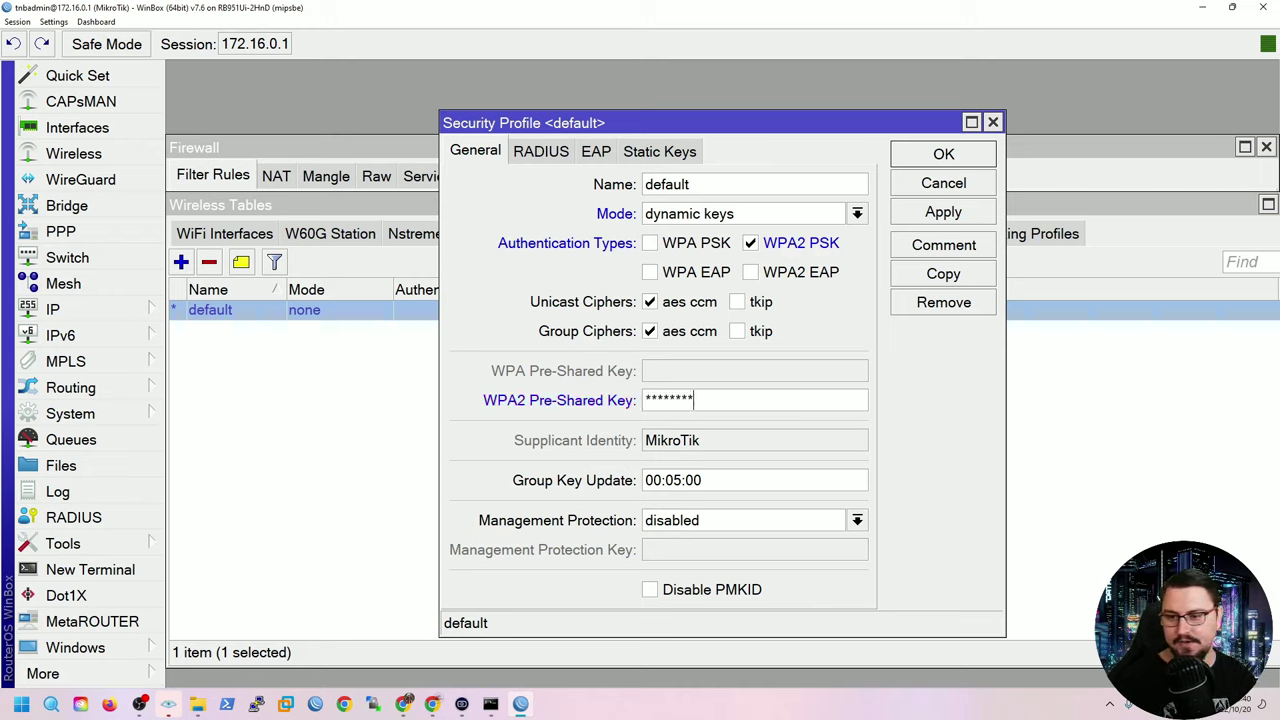
click(943, 212)
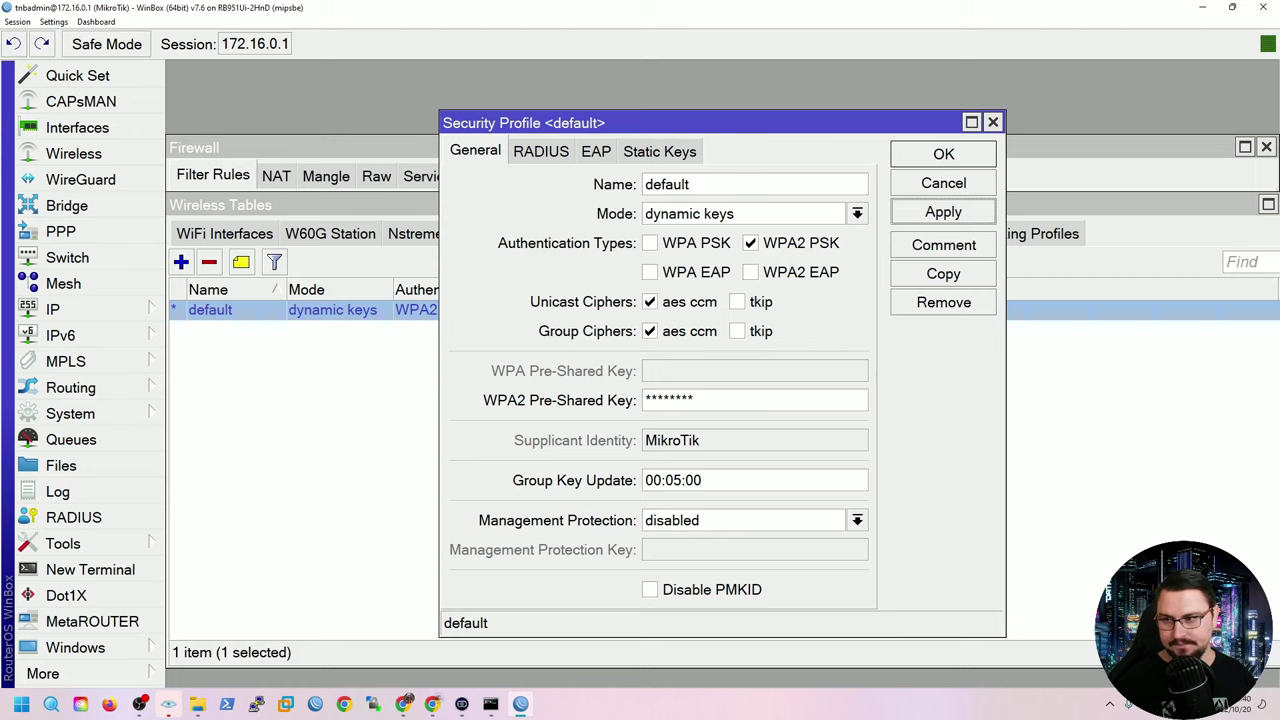
key(Return)
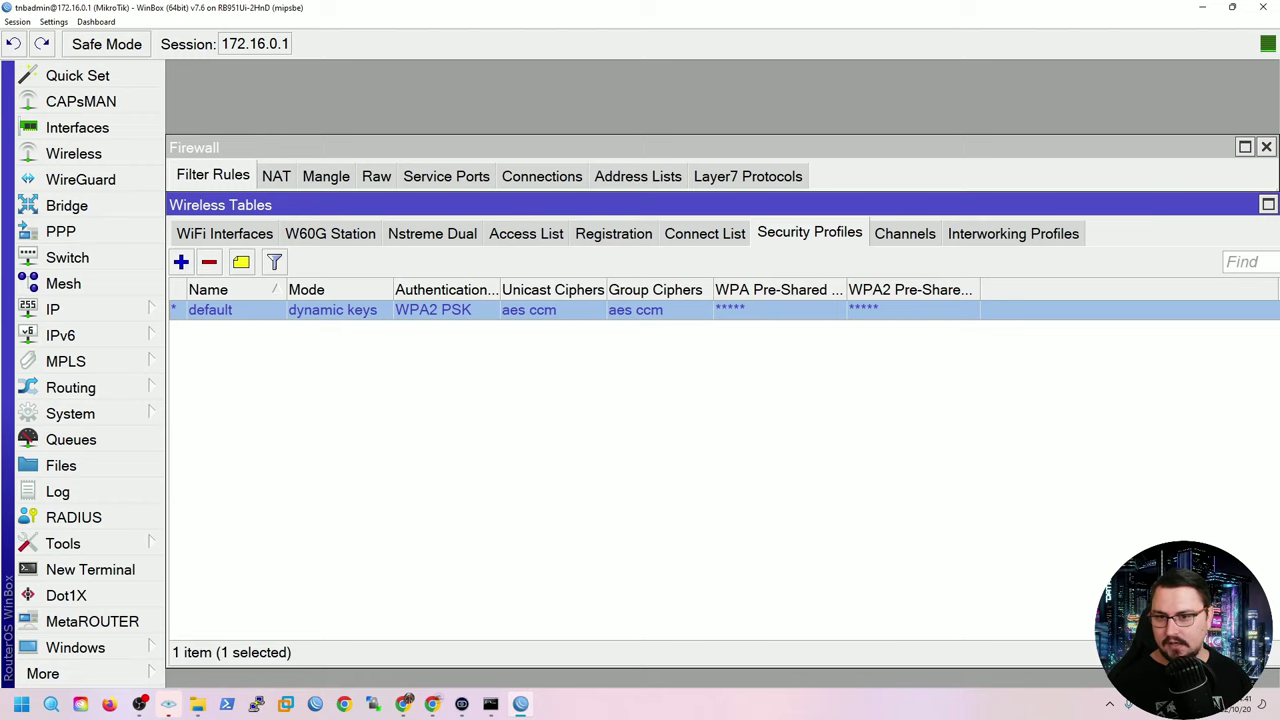
Check the registered wireless client and the DHCP lease for 172.16.0.253.
click(613, 233)
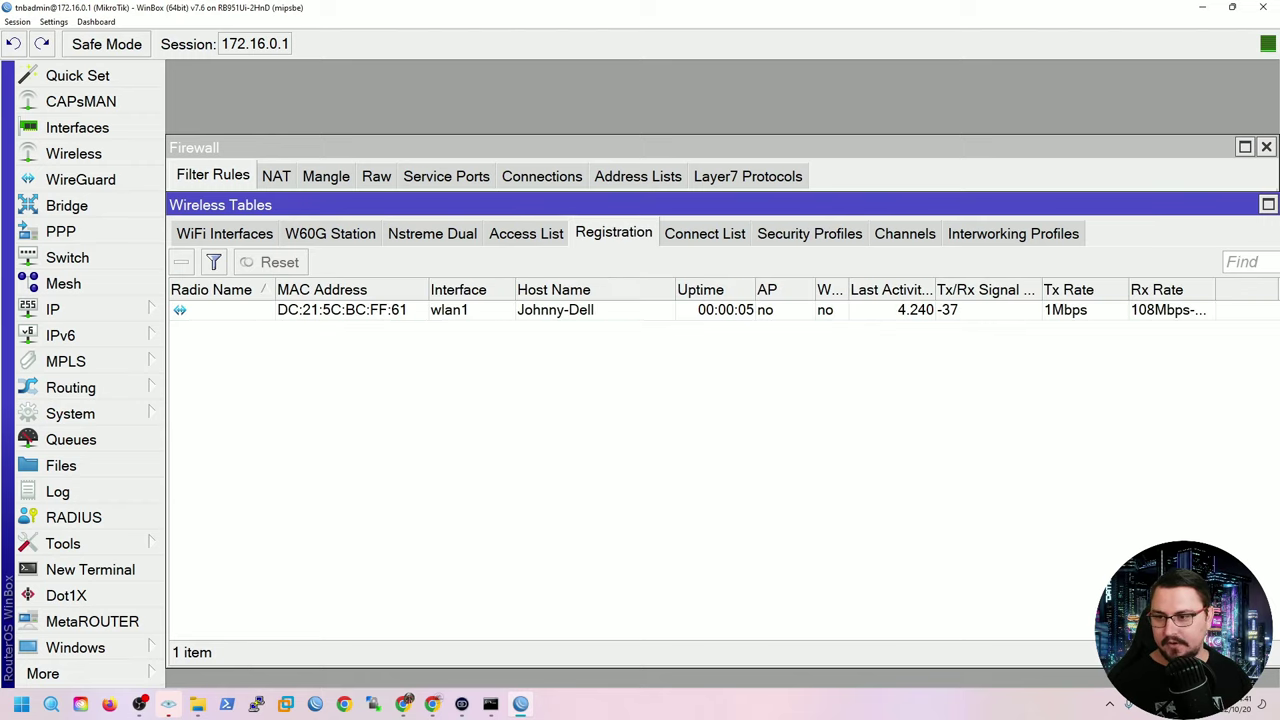
click(340, 310)
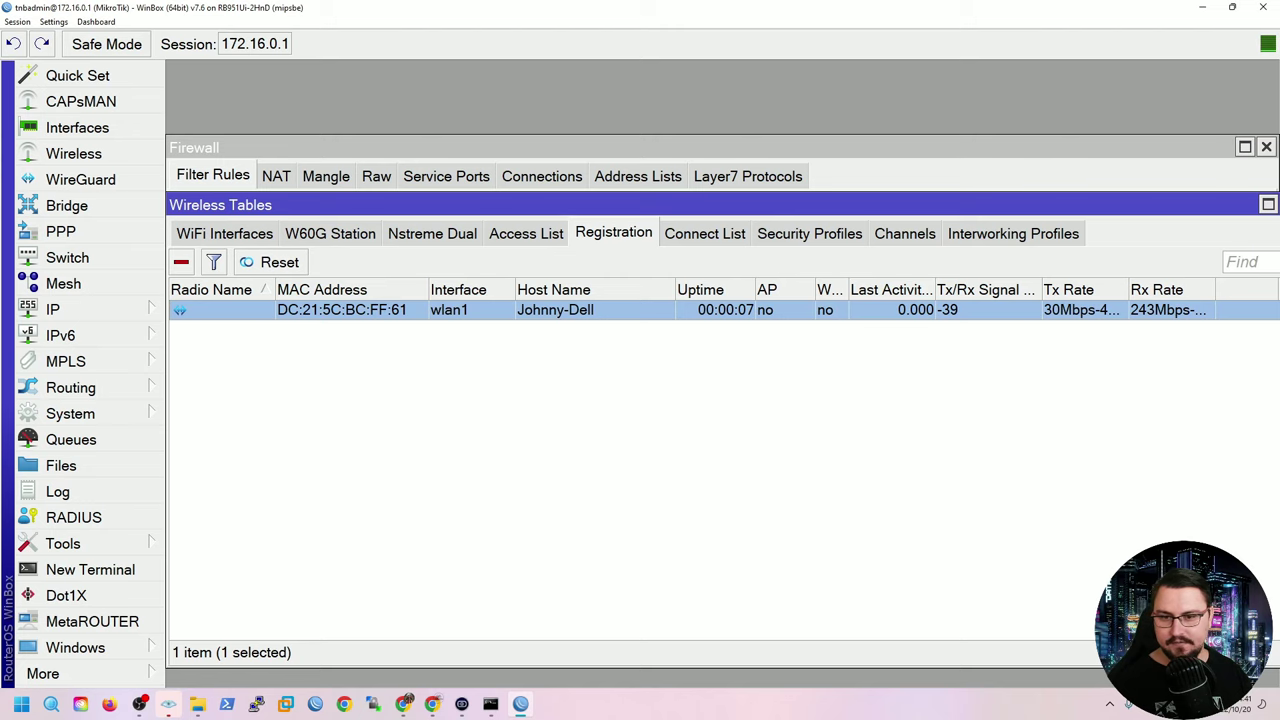
click(55, 309)
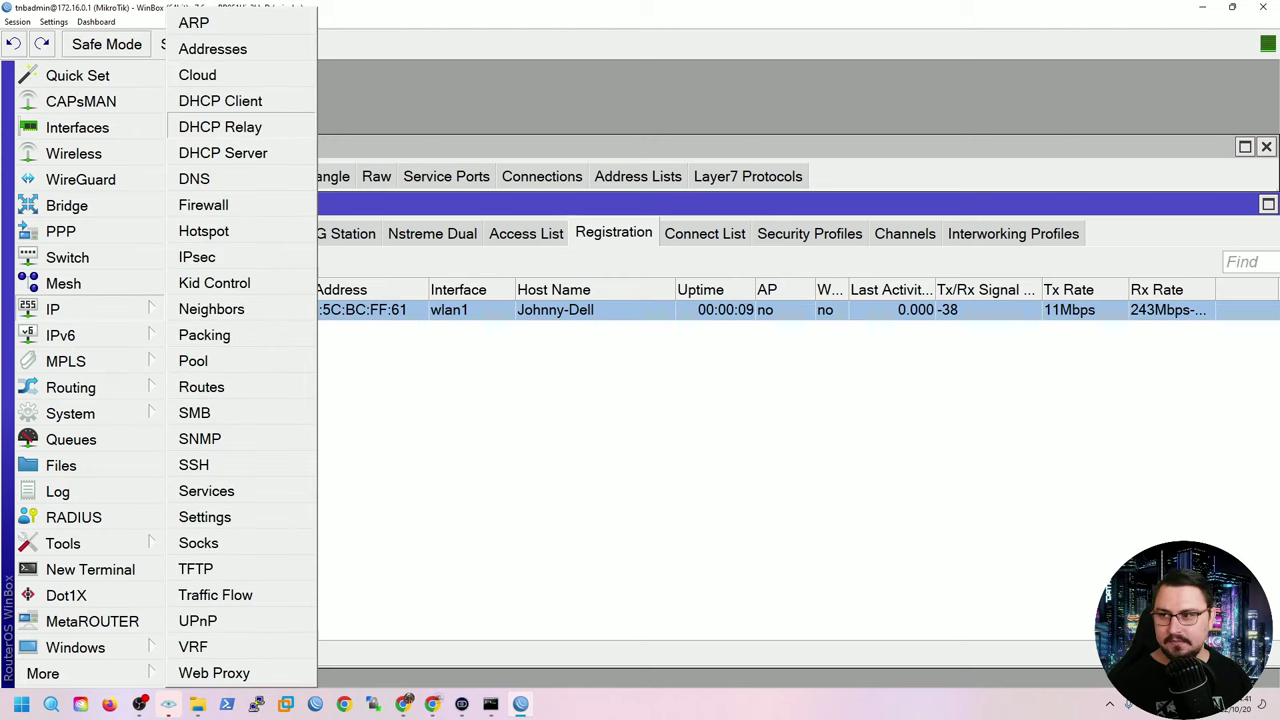
click(223, 153)
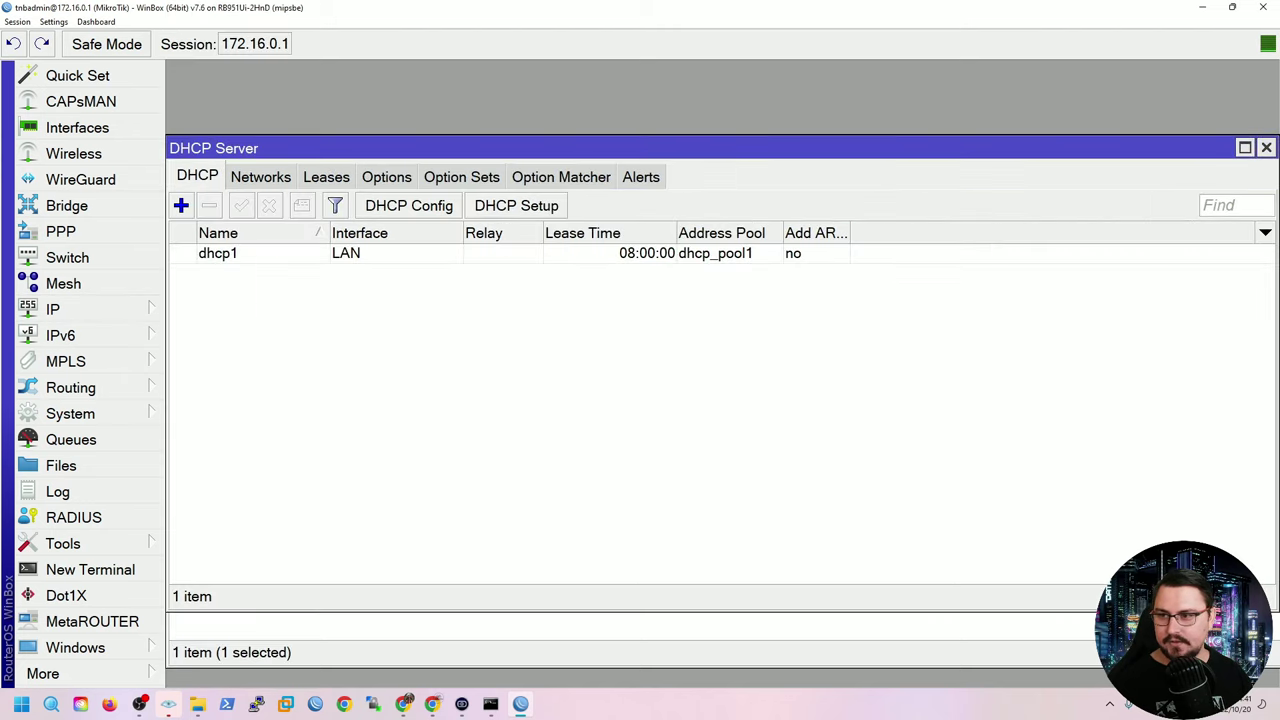
click(326, 176)
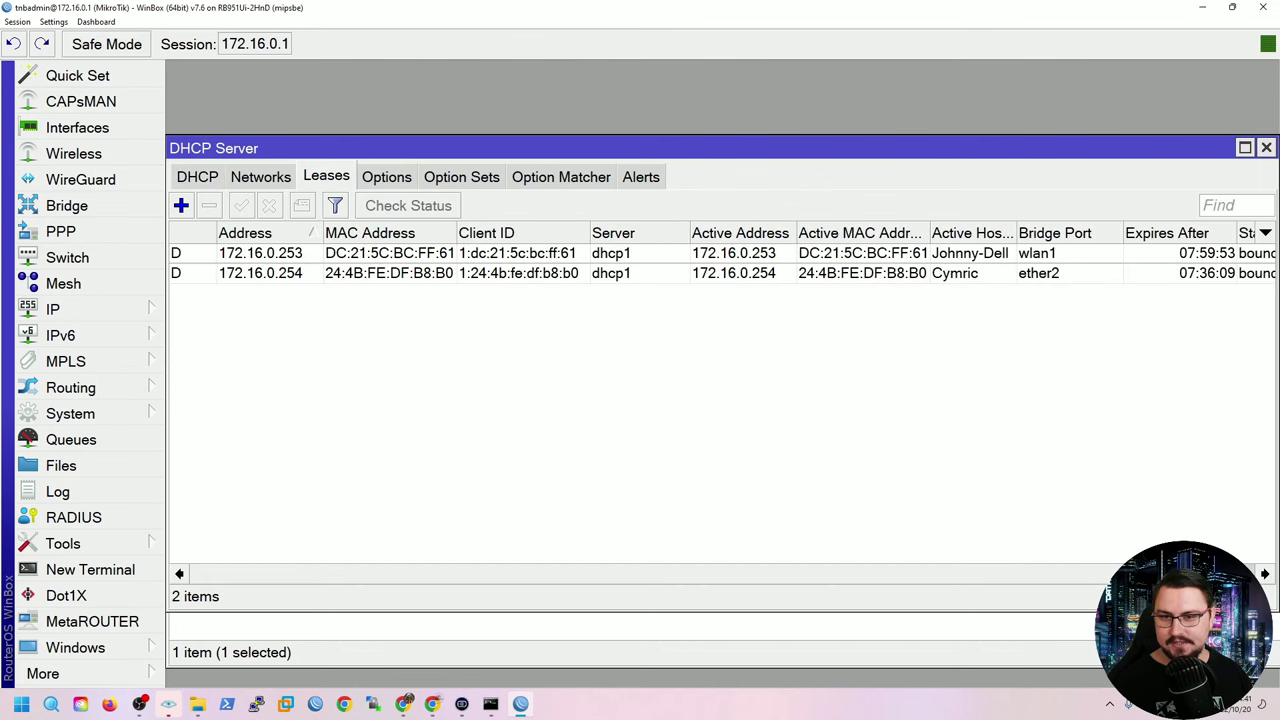
click(260, 253)
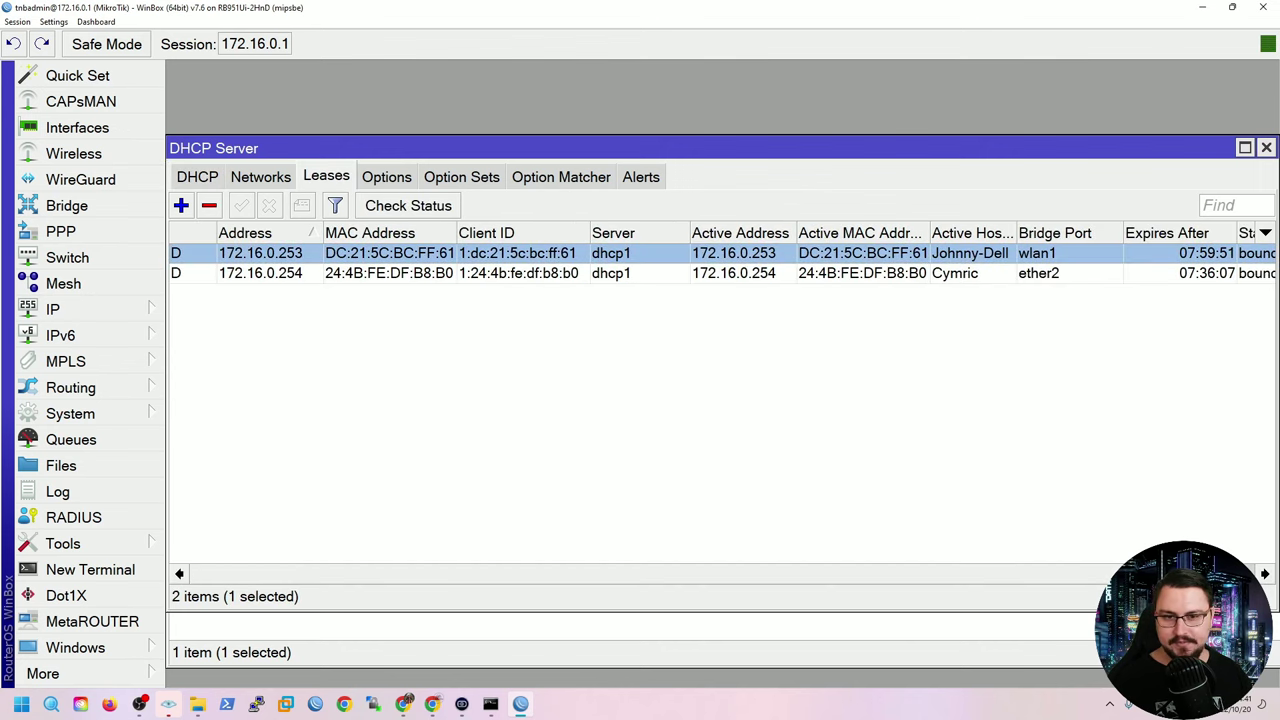
scroll(720, 400, right, 3)
scroll(720, 400, left, 3)
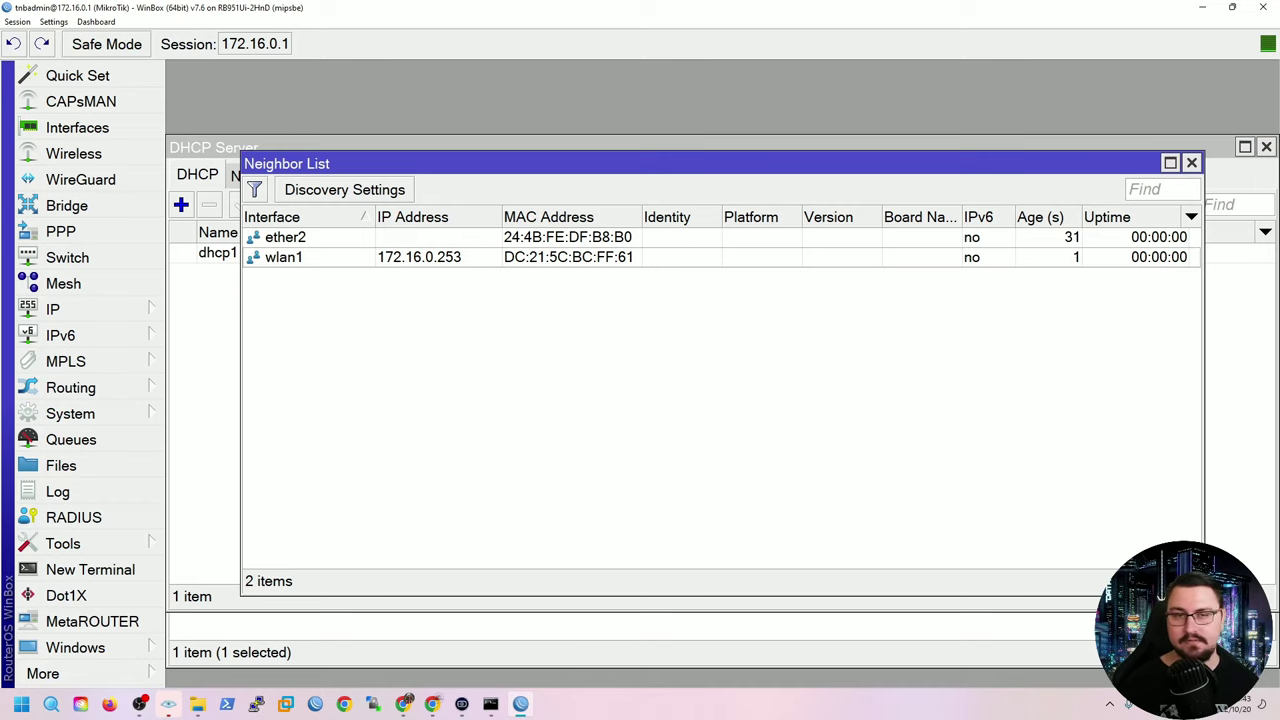
click(1191, 162)
Disable the DHCP client on ether1[INTERNET] and close its window.
click(52, 309)
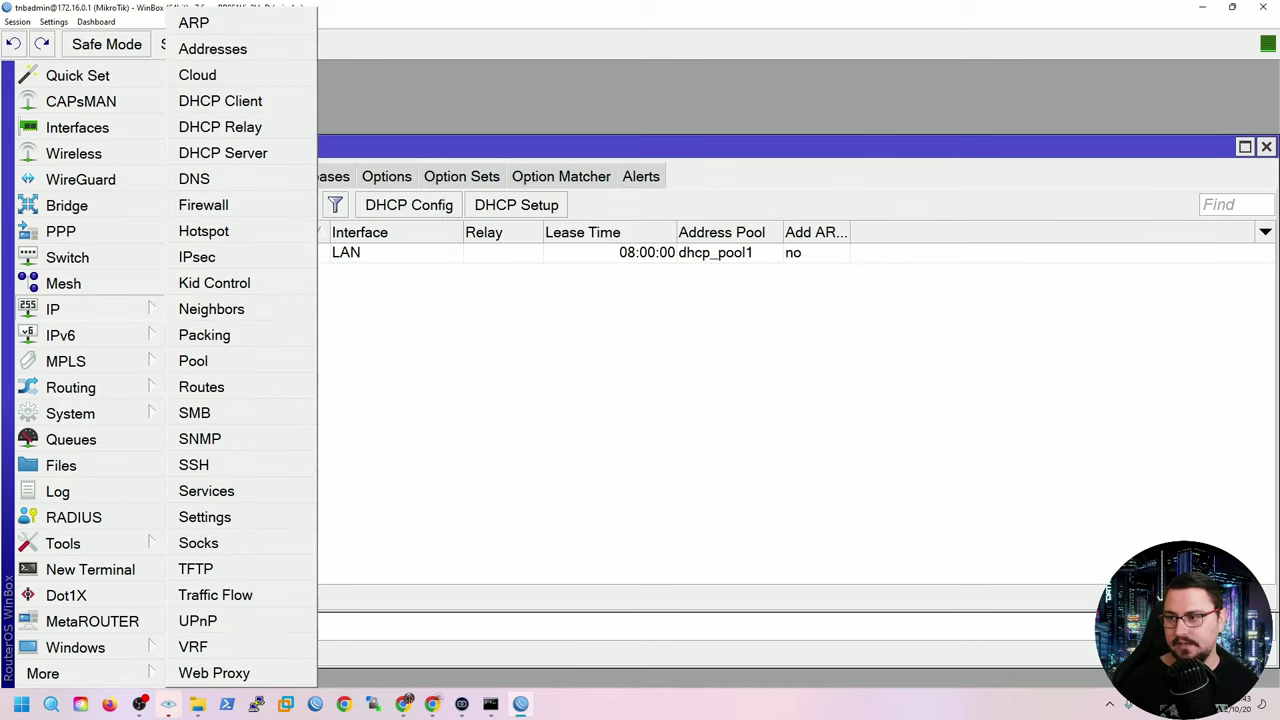
click(220, 101)
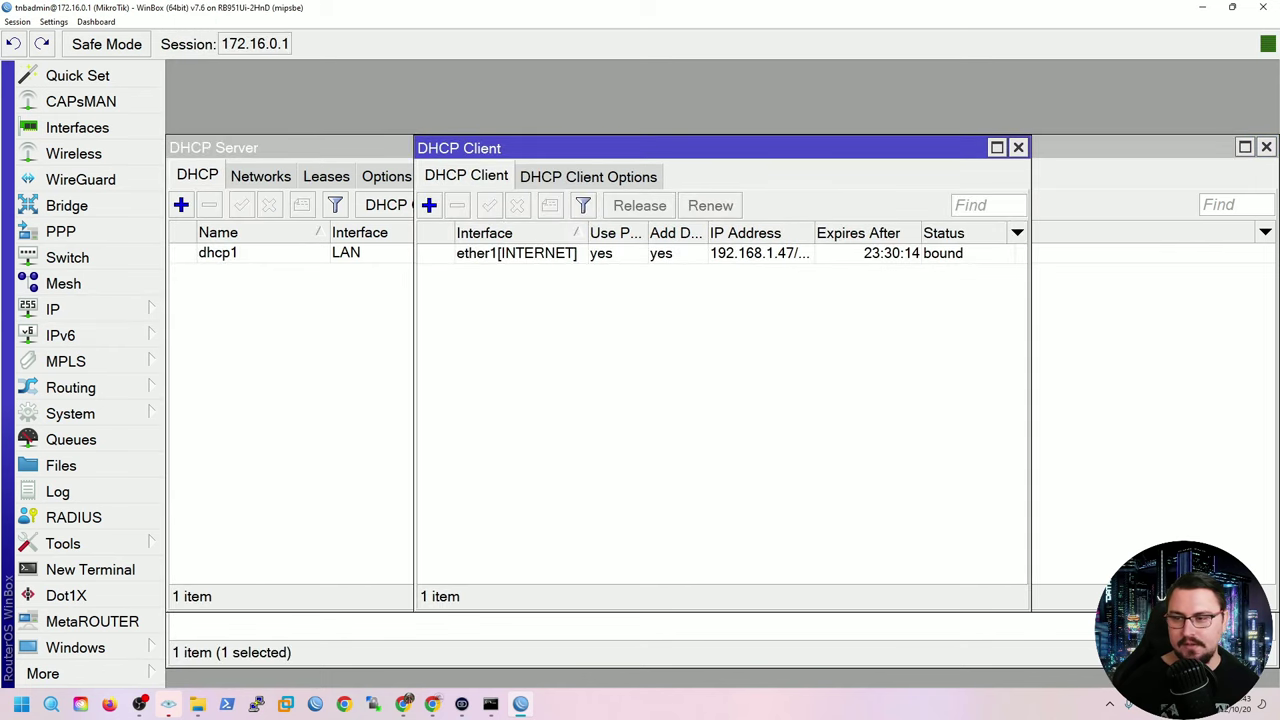
click(517, 253)
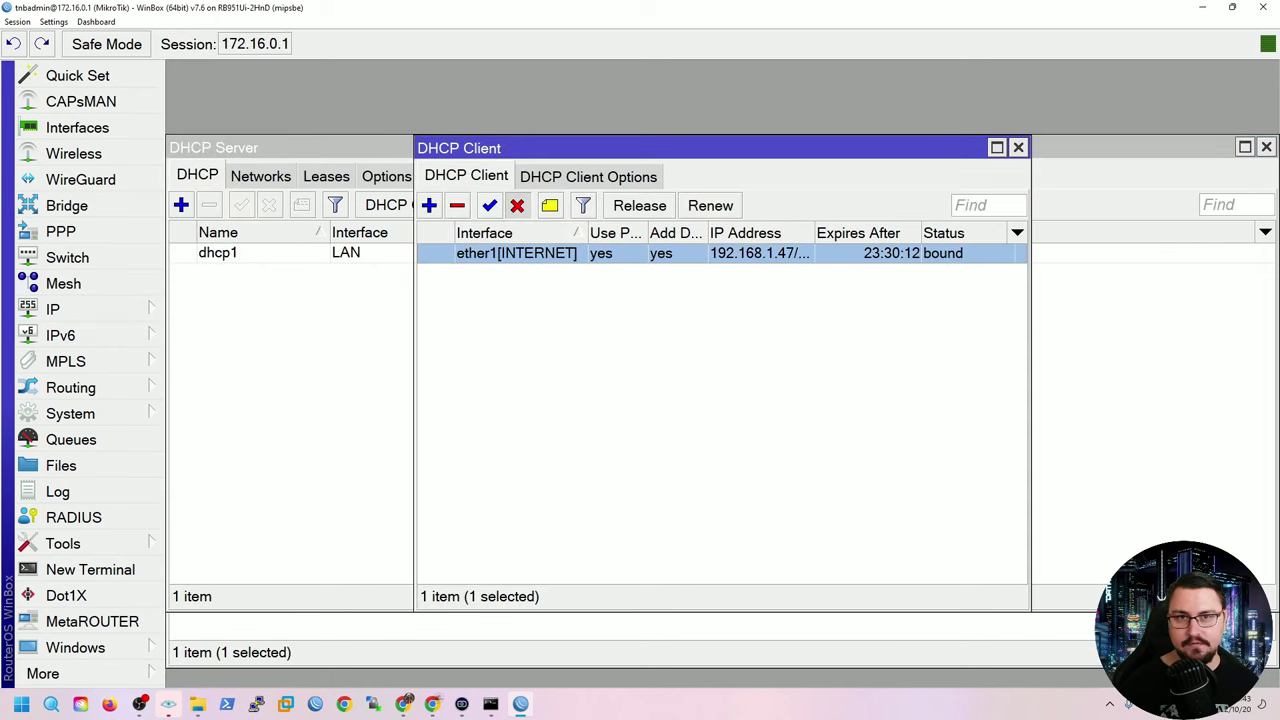
click(517, 205)
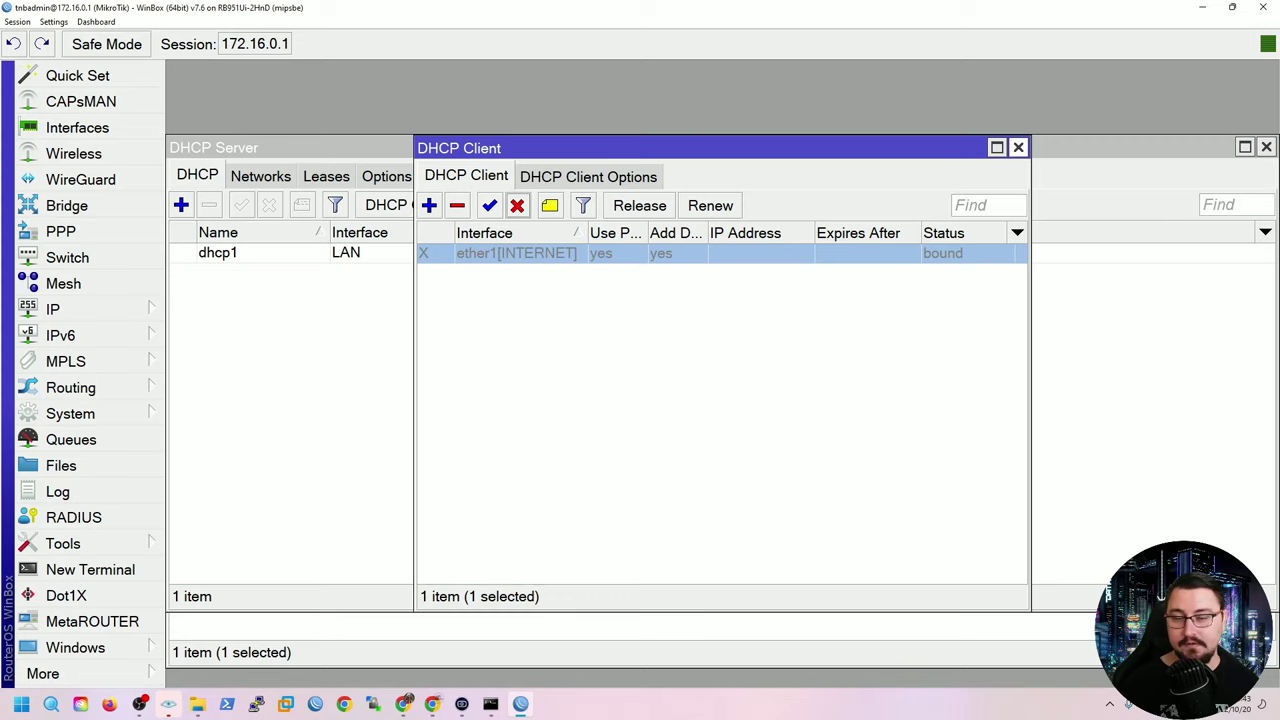
click(1018, 147)
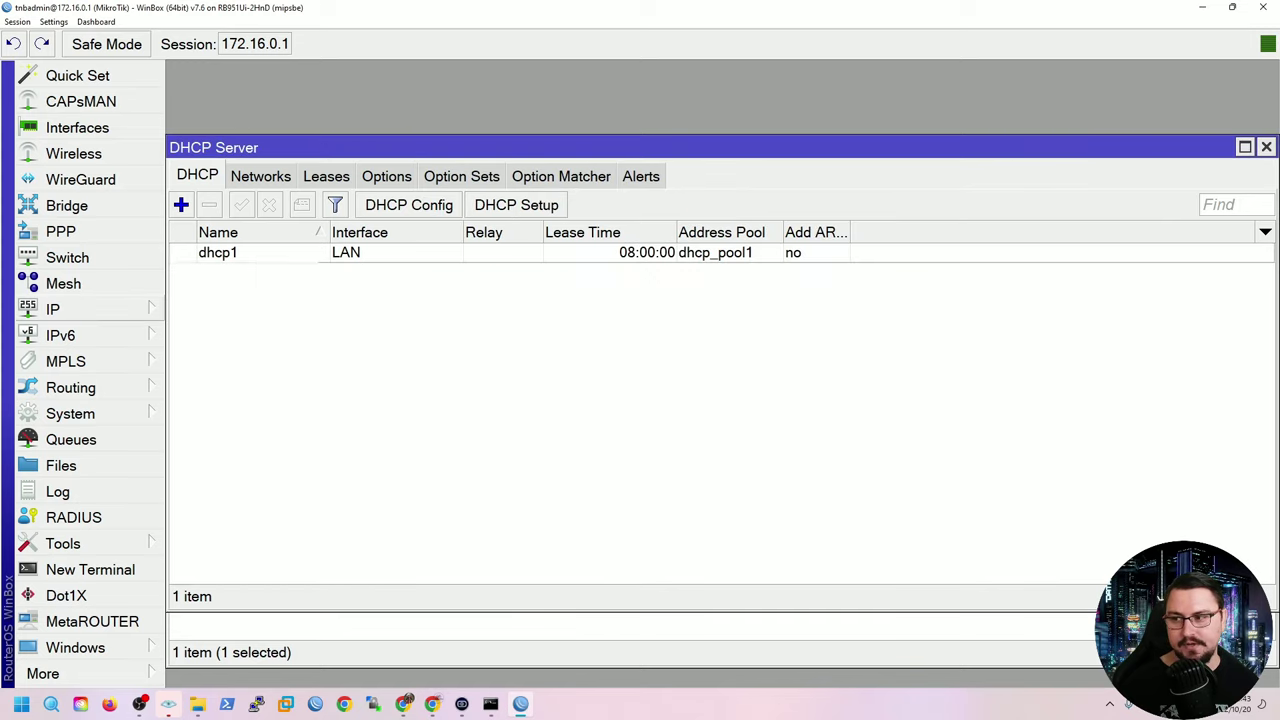
click(60, 309)
Add the static address 192.168.1.47/24 on ether1[INTERNET] and close the address list.
click(210, 46)
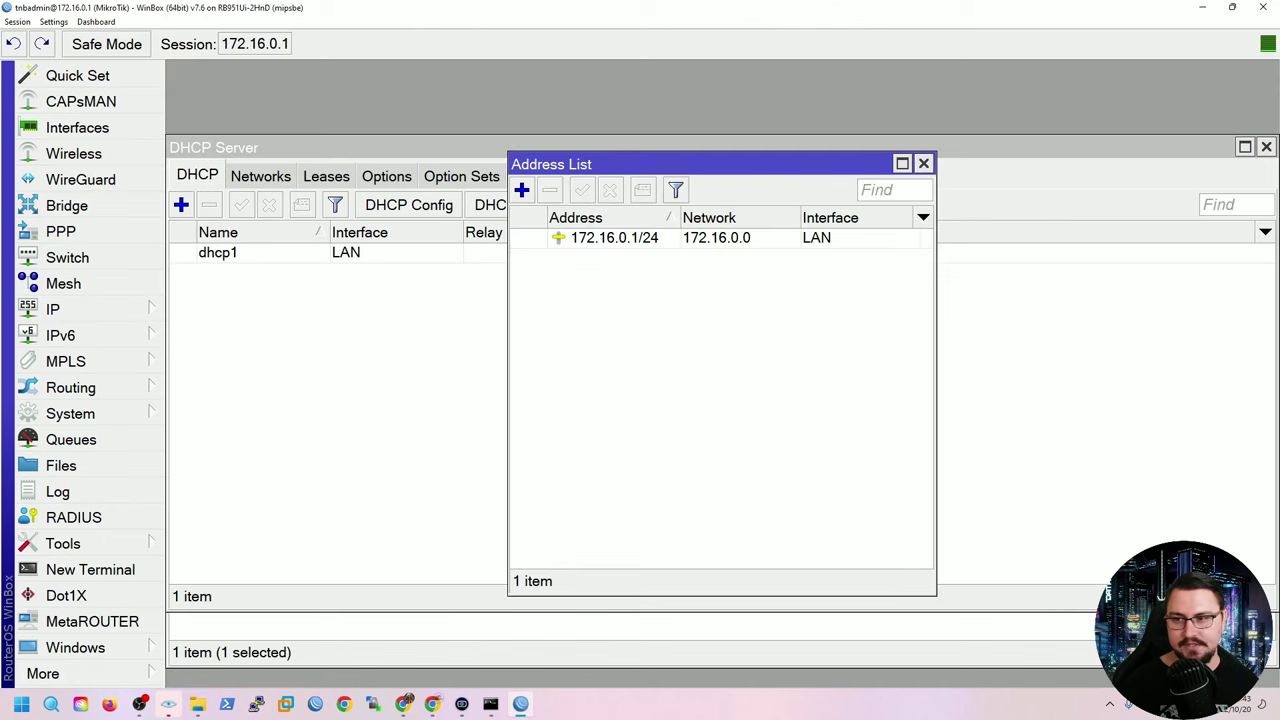
click(521, 190)
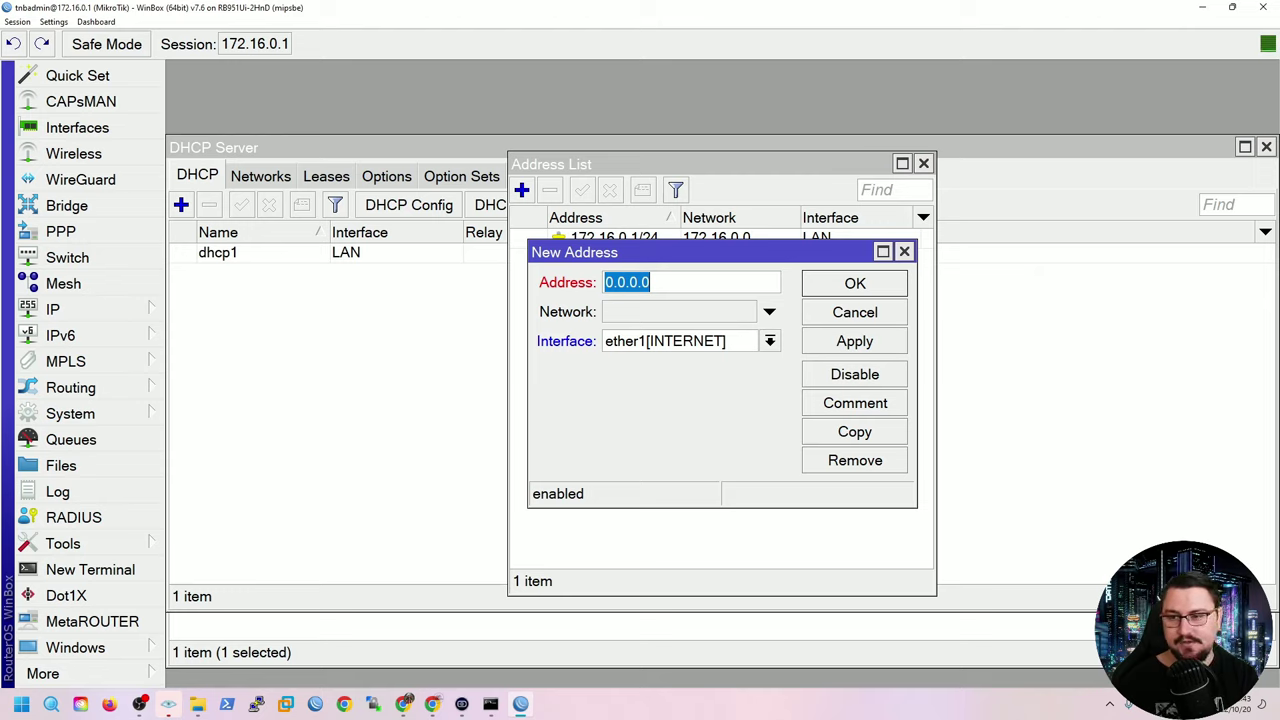
text(192.1)
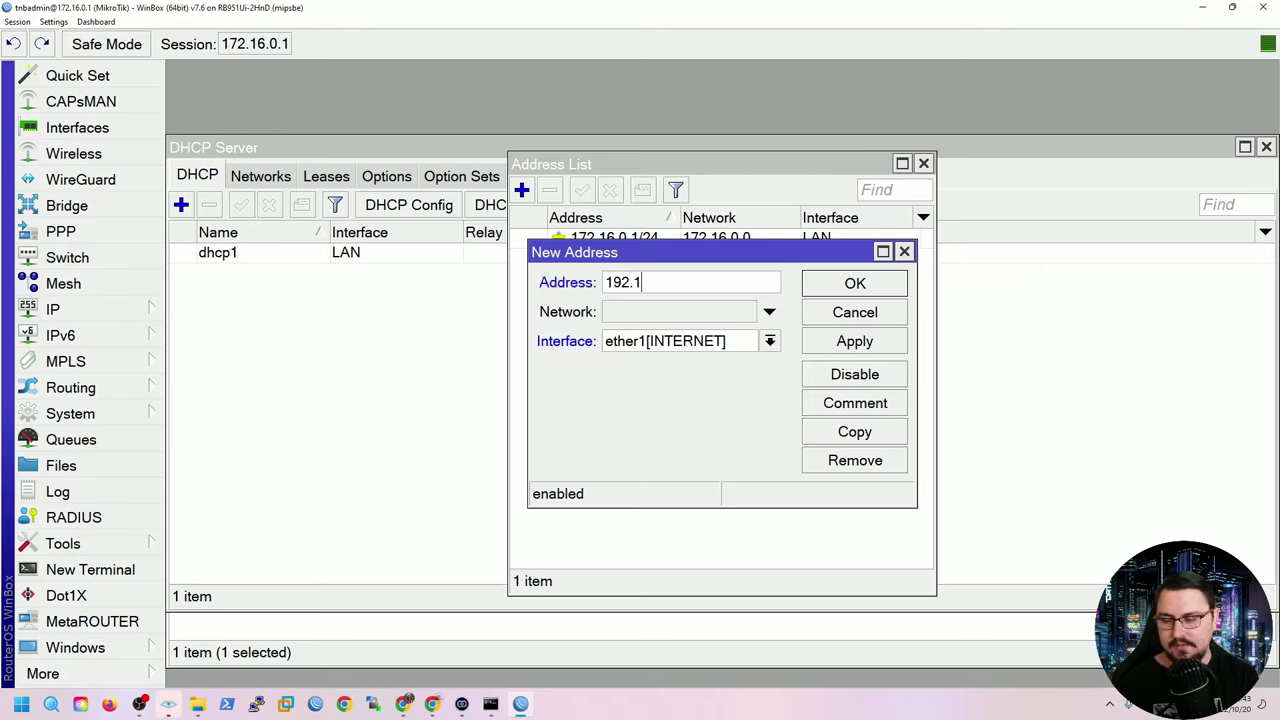
text(68.1)
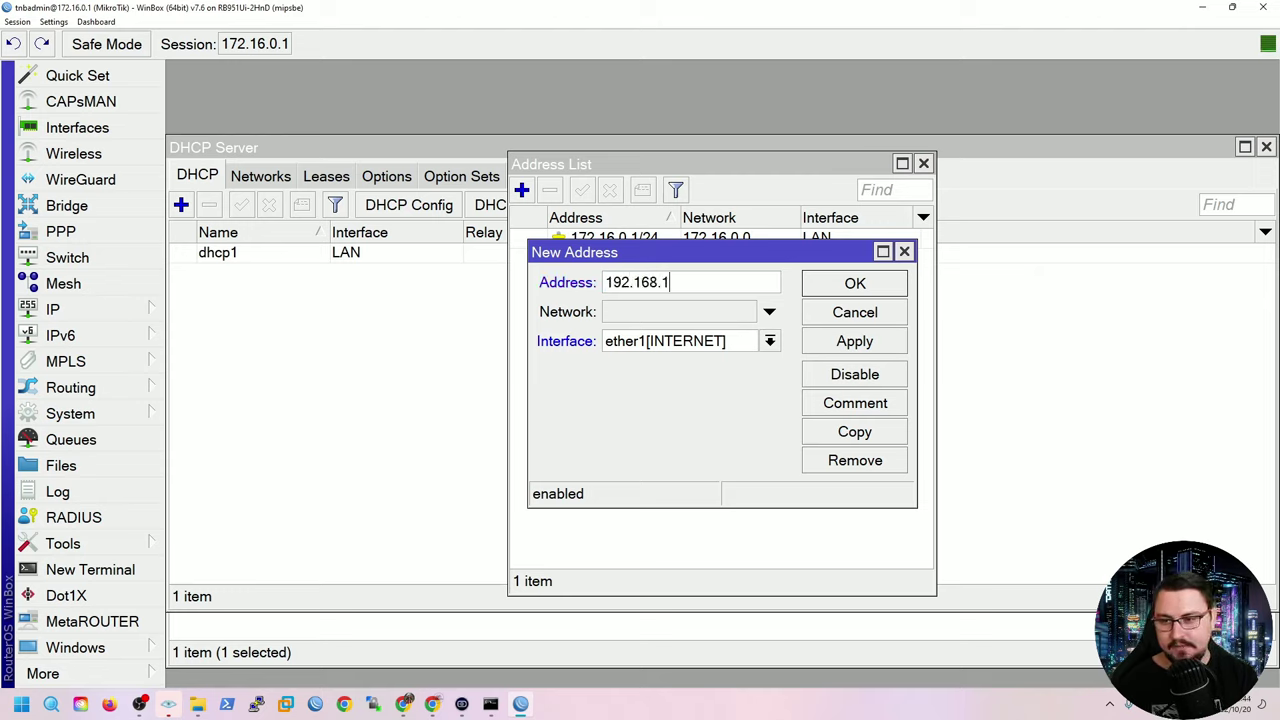
text(.47)
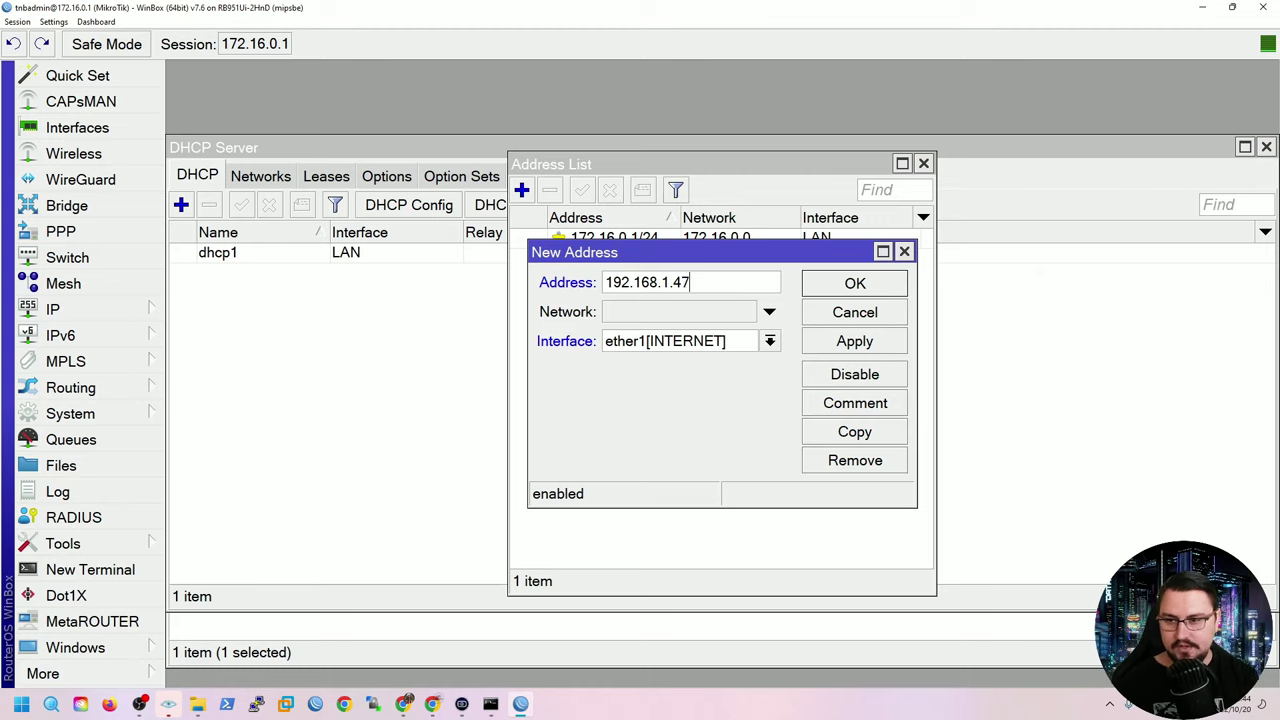
text(/24)
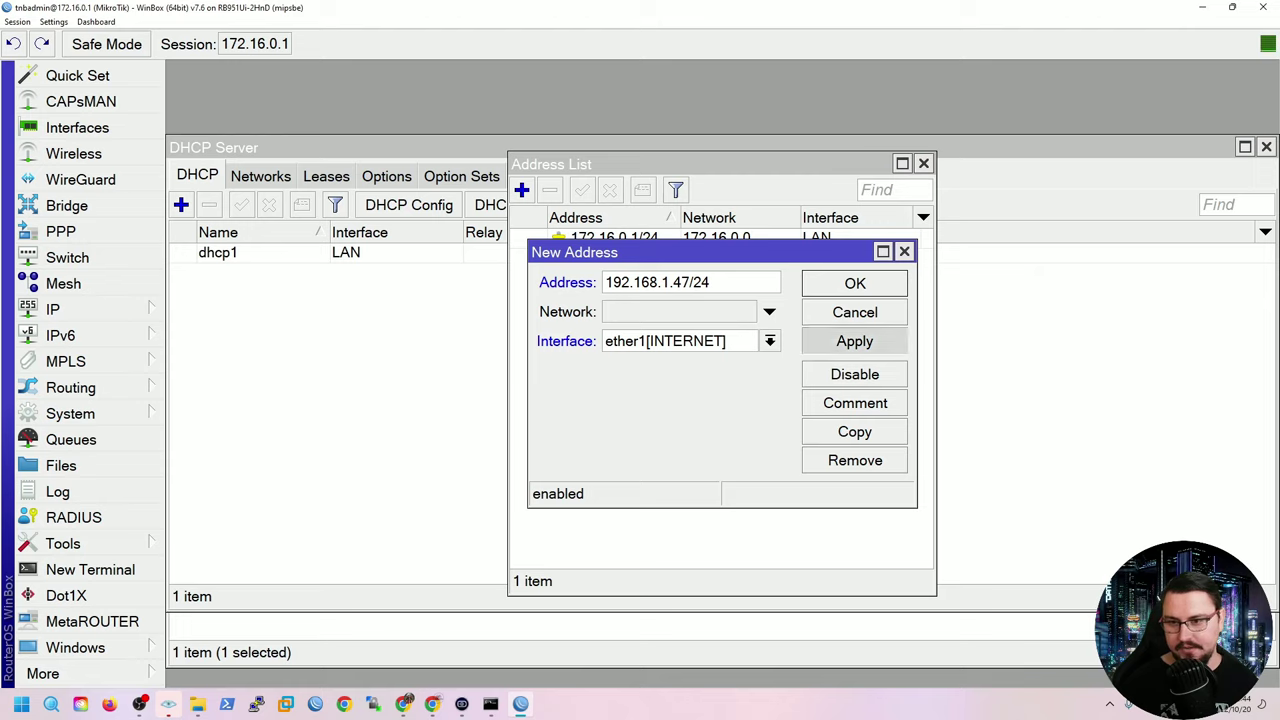
click(854, 341)
click(854, 283)
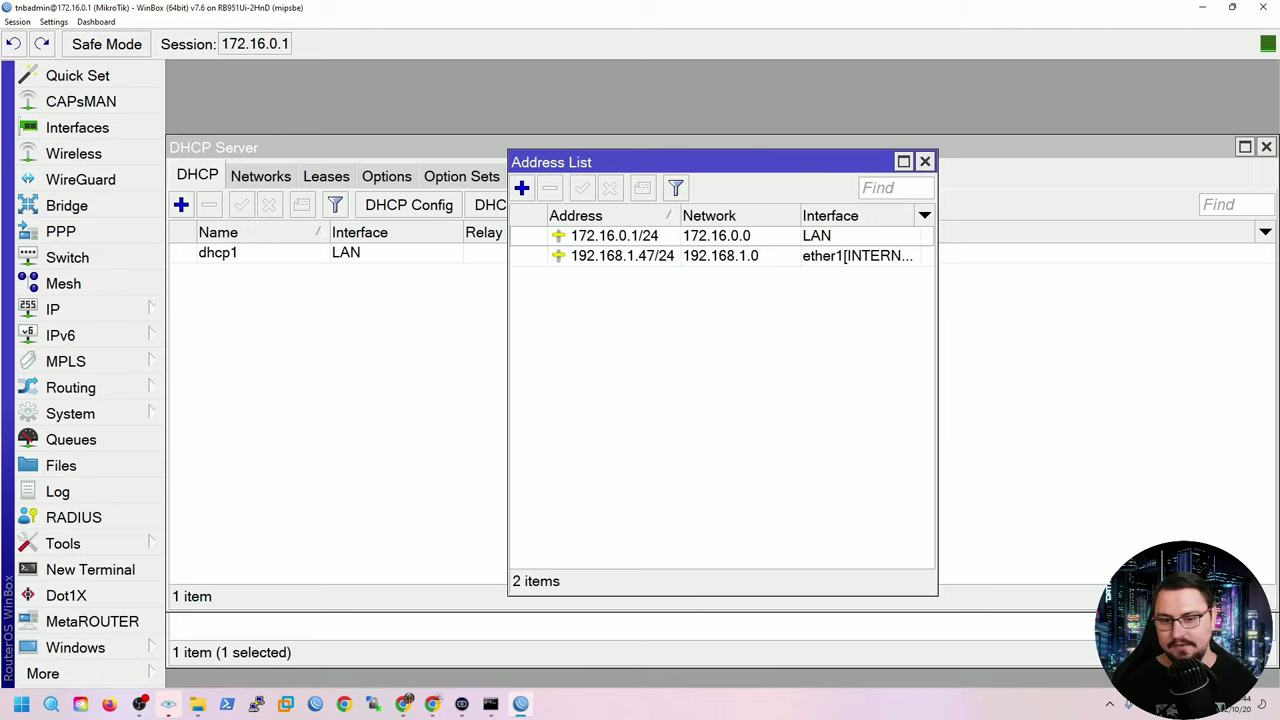
click(923, 163)
click(490, 704)
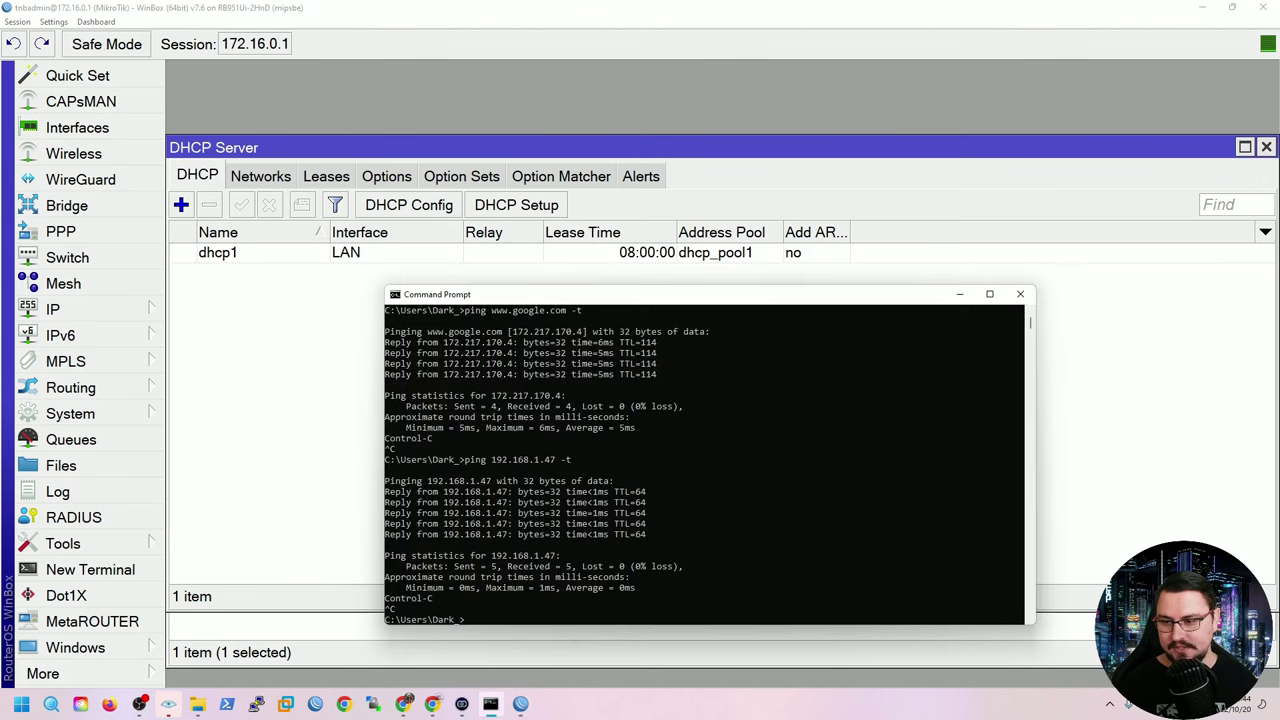
key(Up)
key(Up)
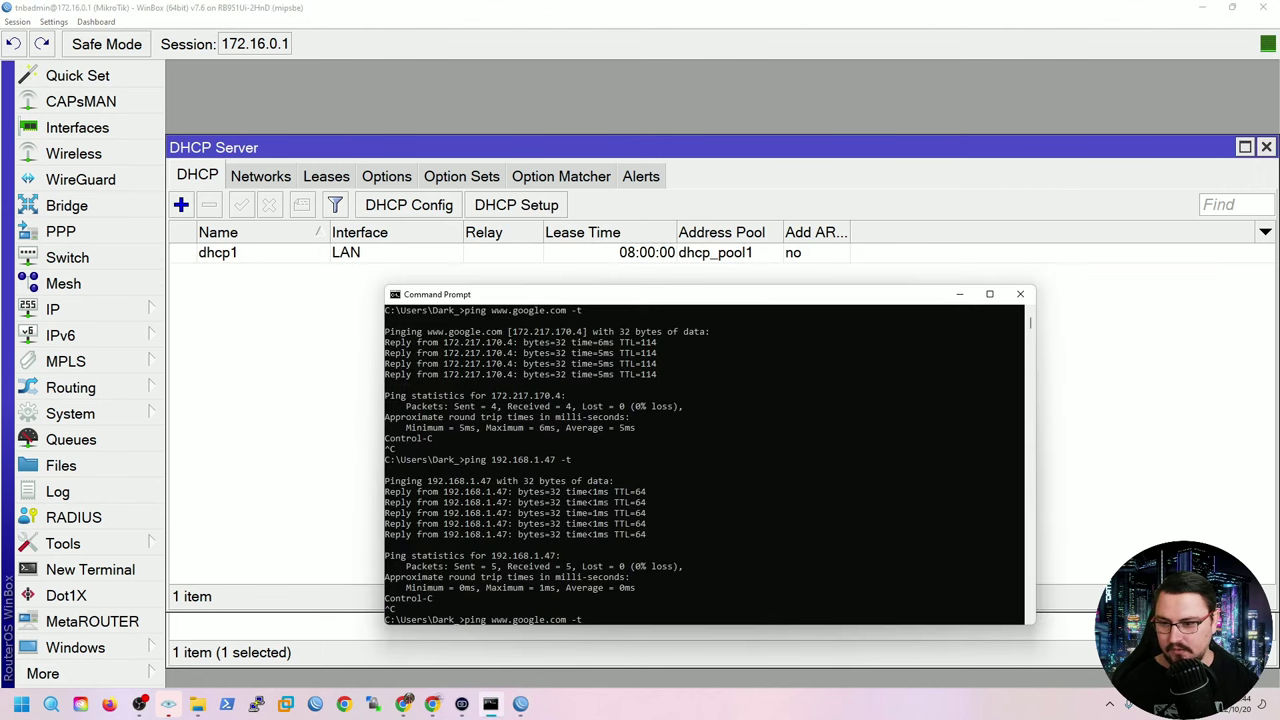
key(Return)
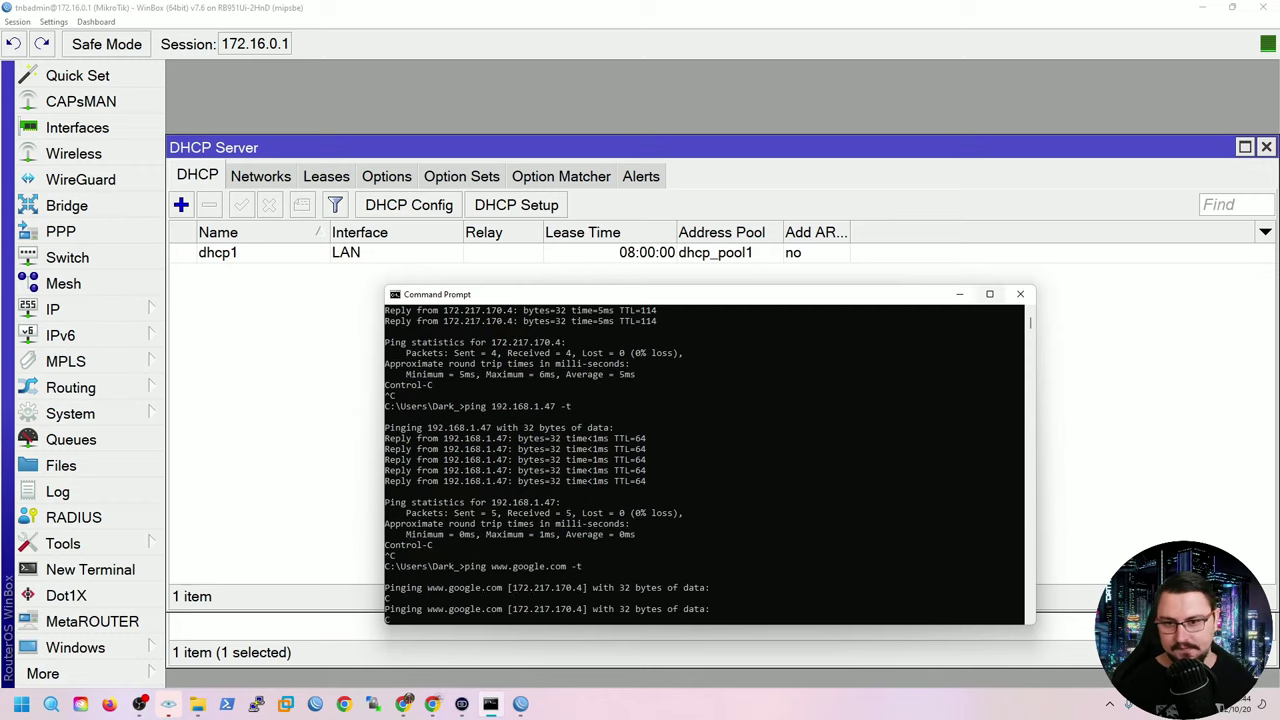
key(alt+Tab)
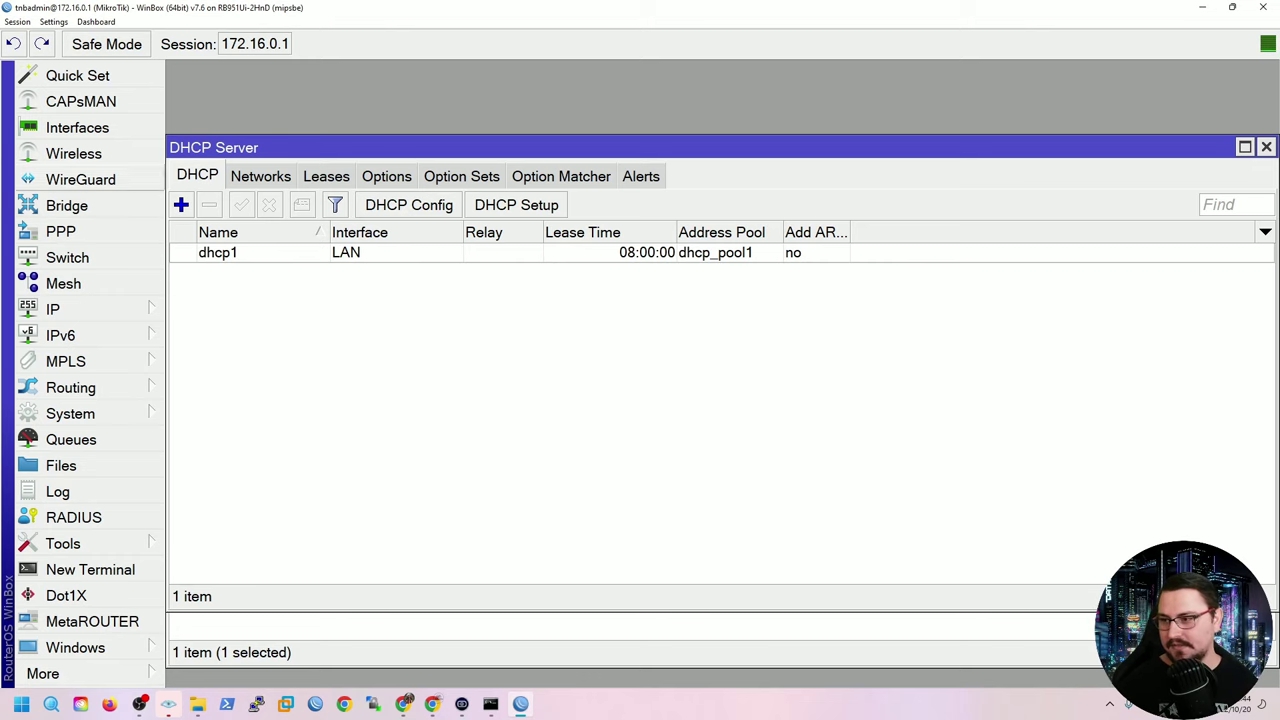
Add a default route 0.0.0.0/0 via gateway 192.168.1.1.
click(60, 309)
click(201, 387)
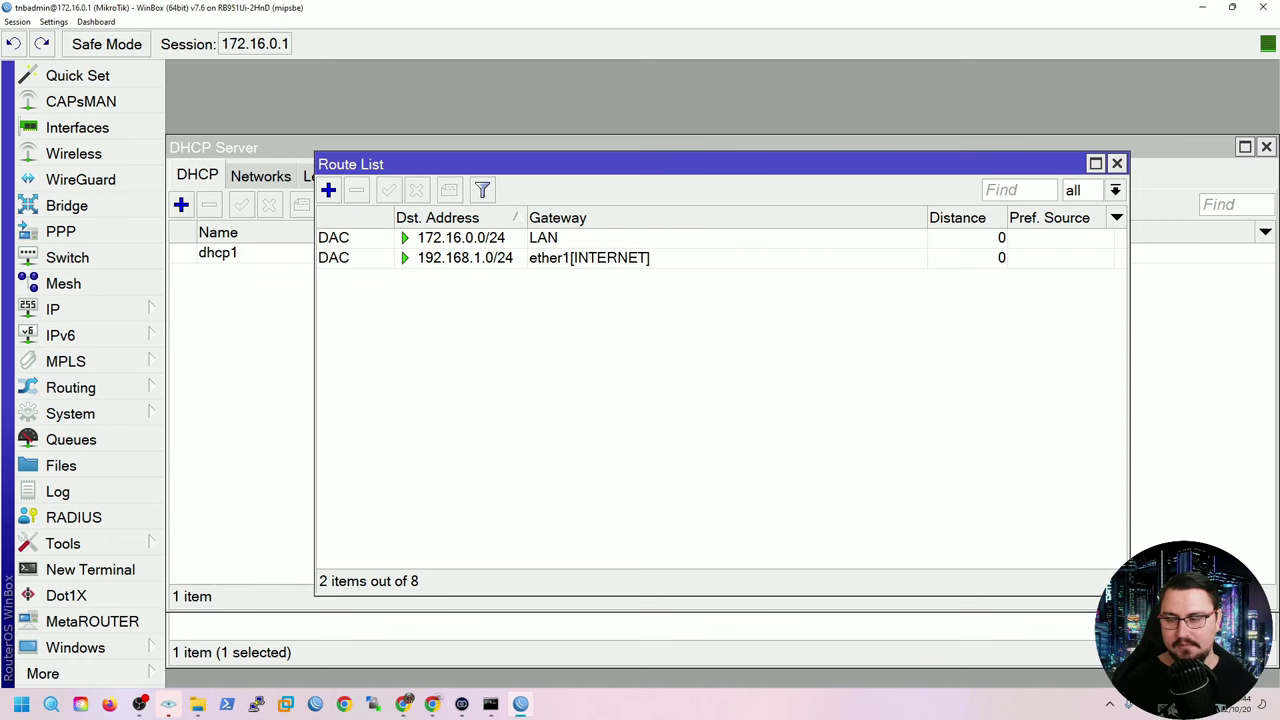
click(328, 190)
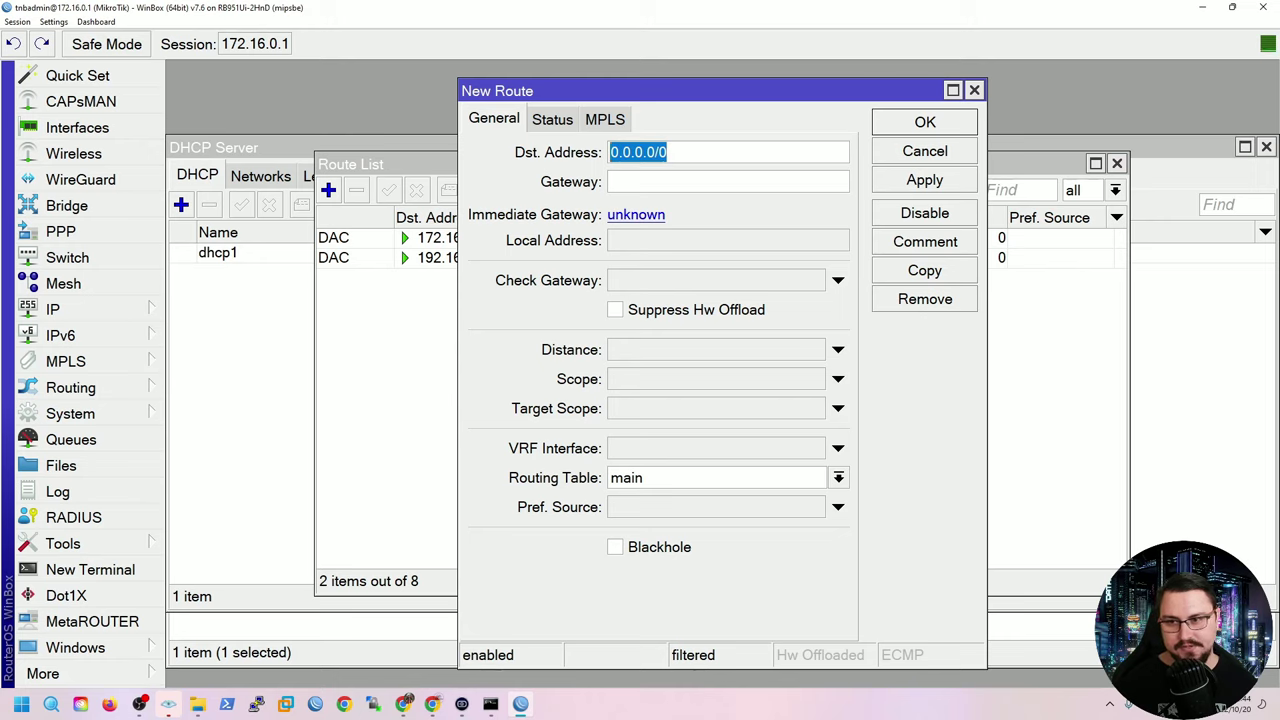
key(Tab)
text(1)
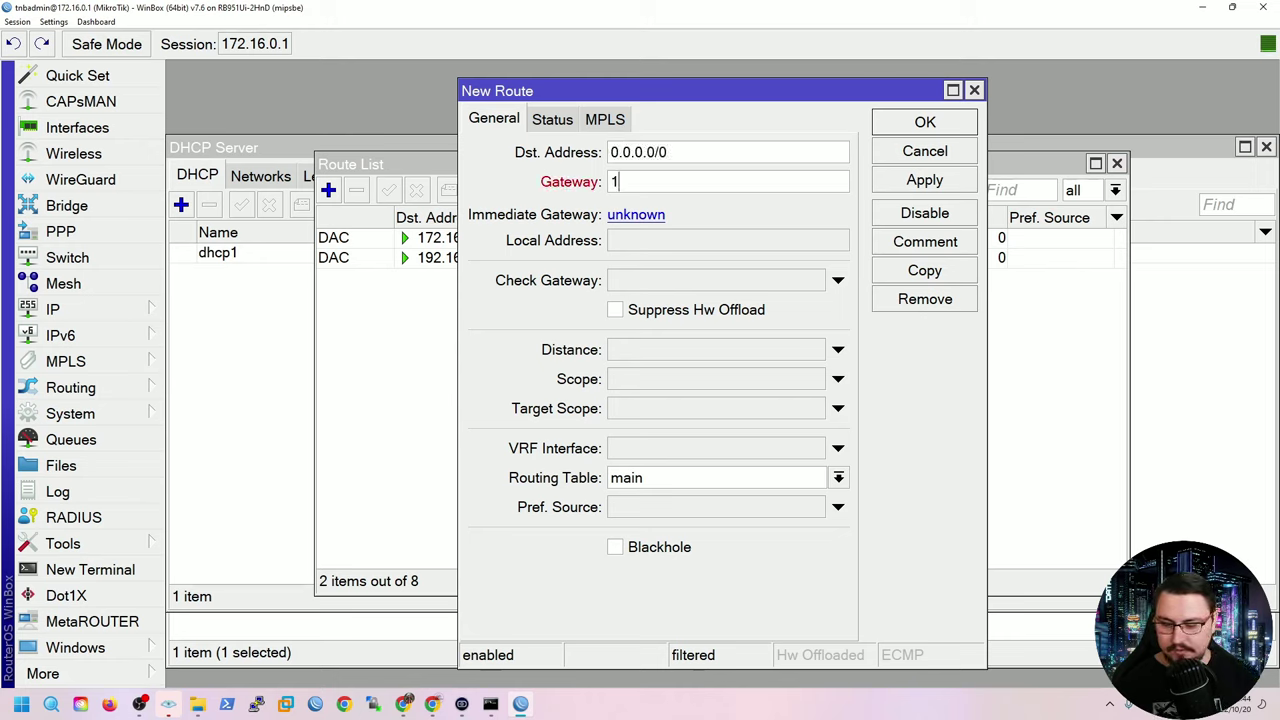
text(92.168.)
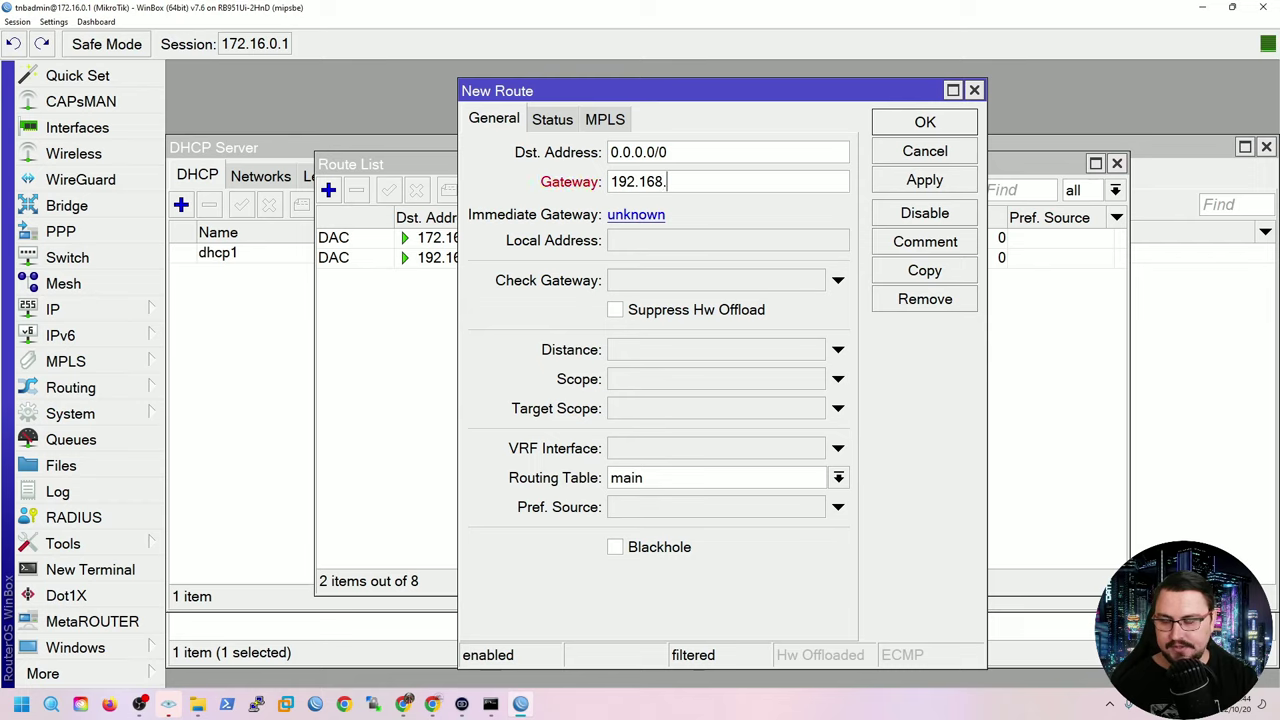
text(1.1)
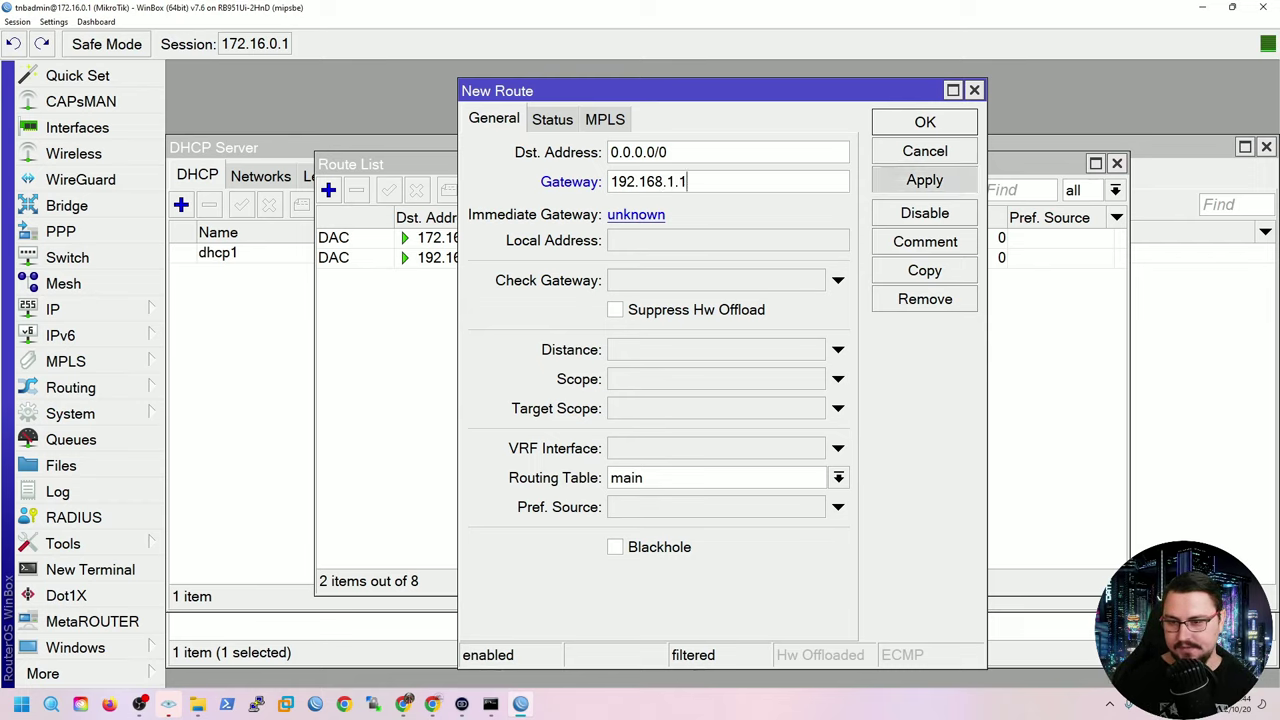
click(924, 180)
click(925, 121)
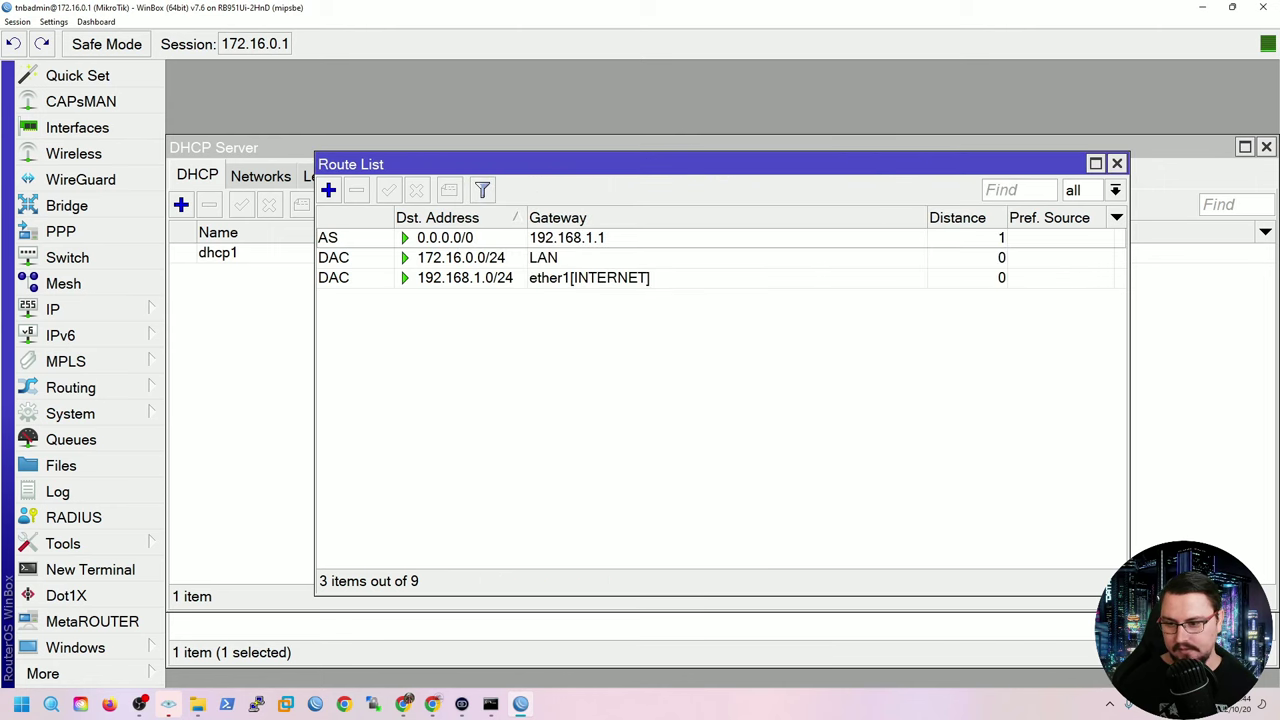
Rerun the google ping in Command Prompt, close it, and reposition the route list.
click(490, 704)
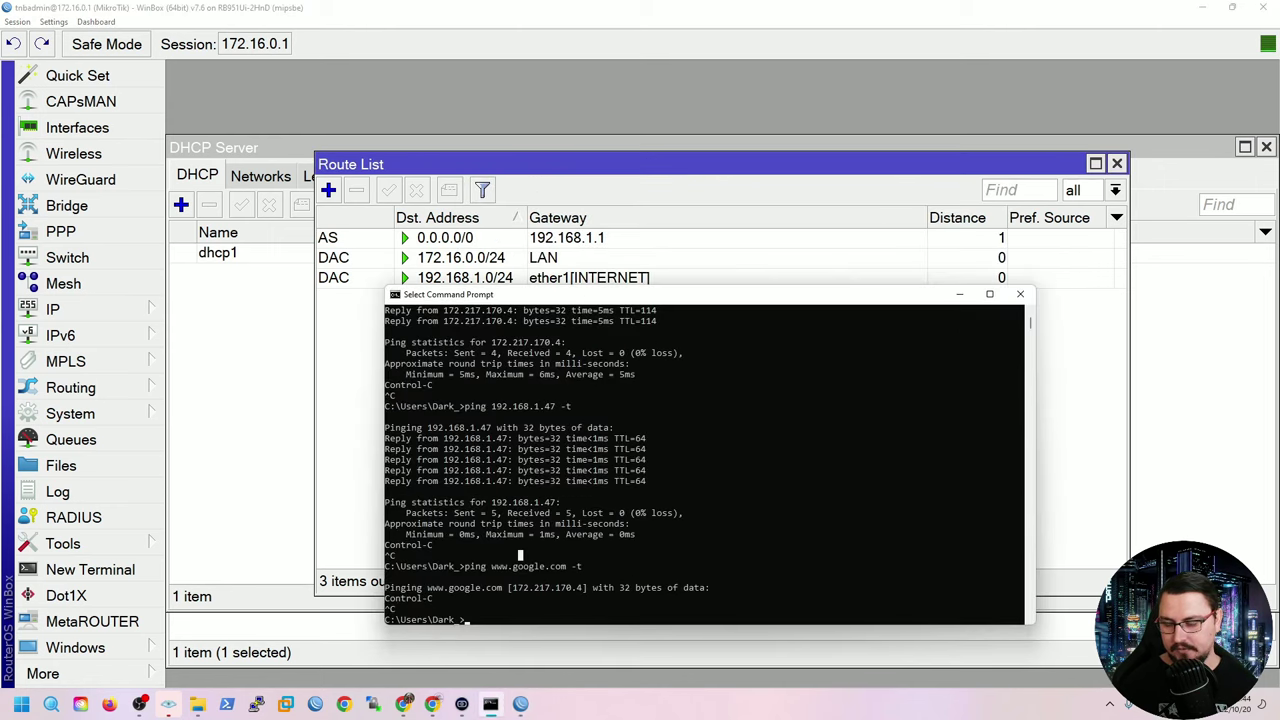
key(Up)
key(Return)
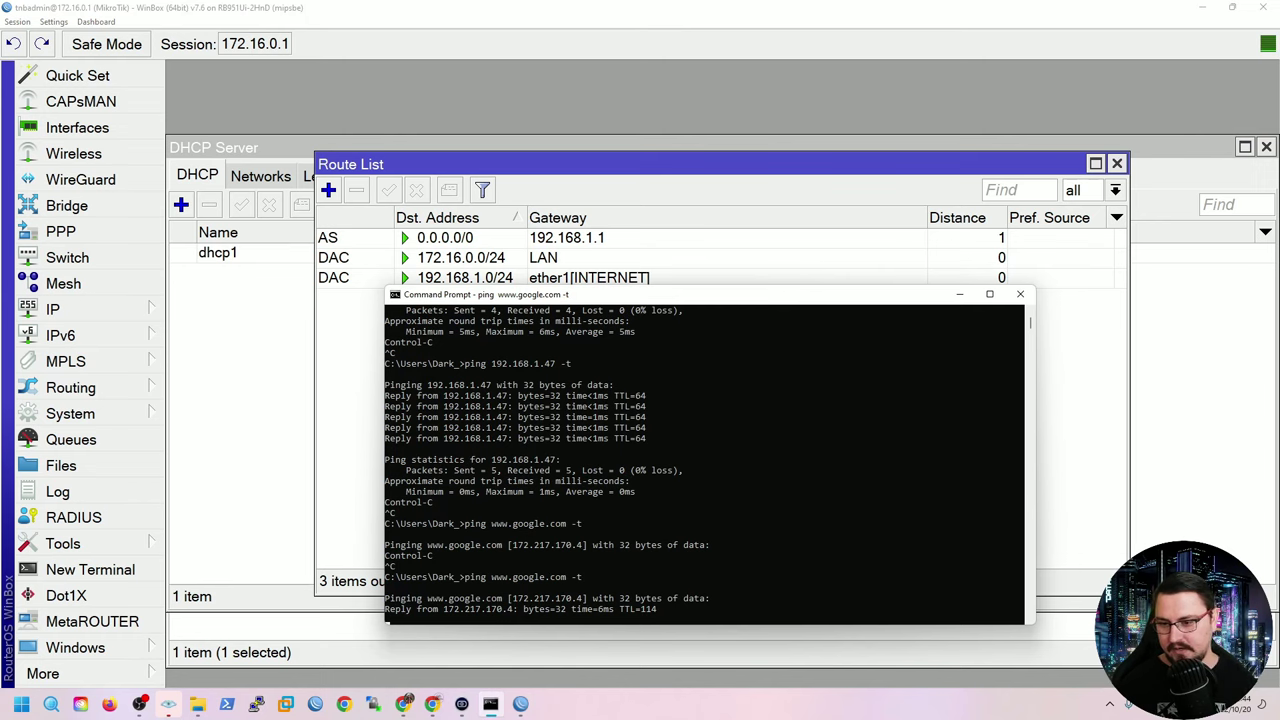
click(1020, 294)
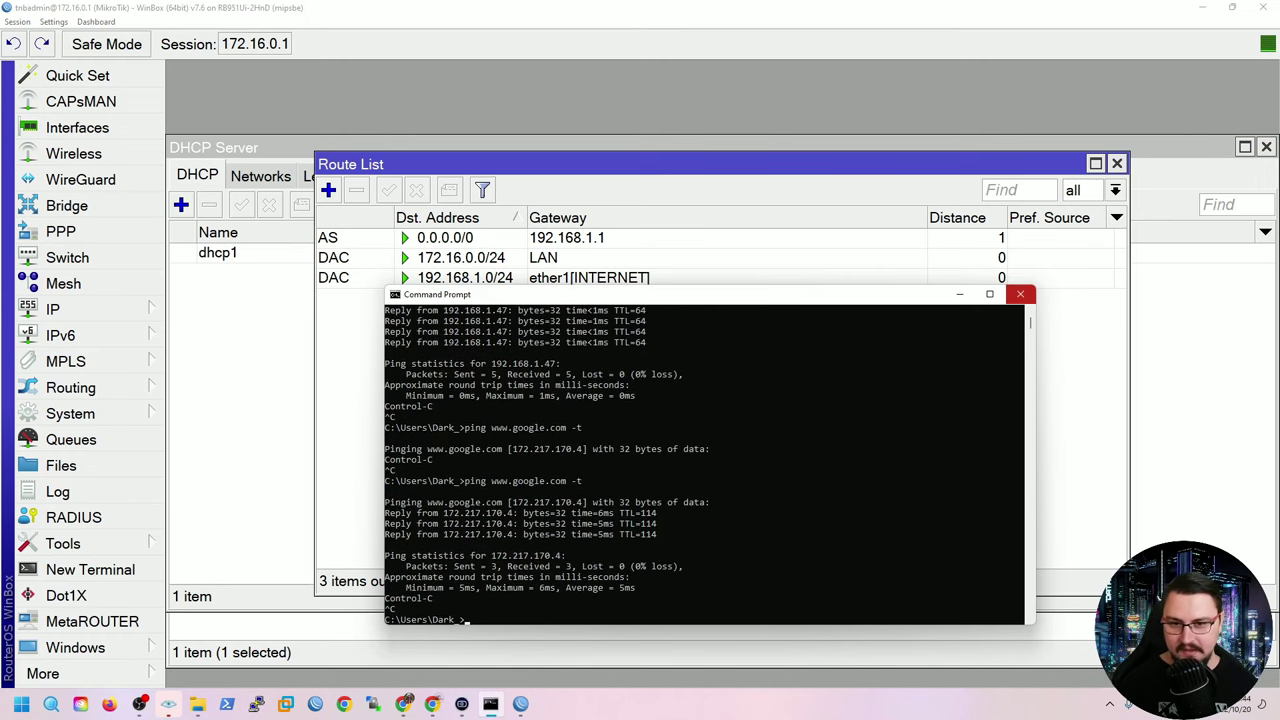
drag(700, 164, 784, 244)
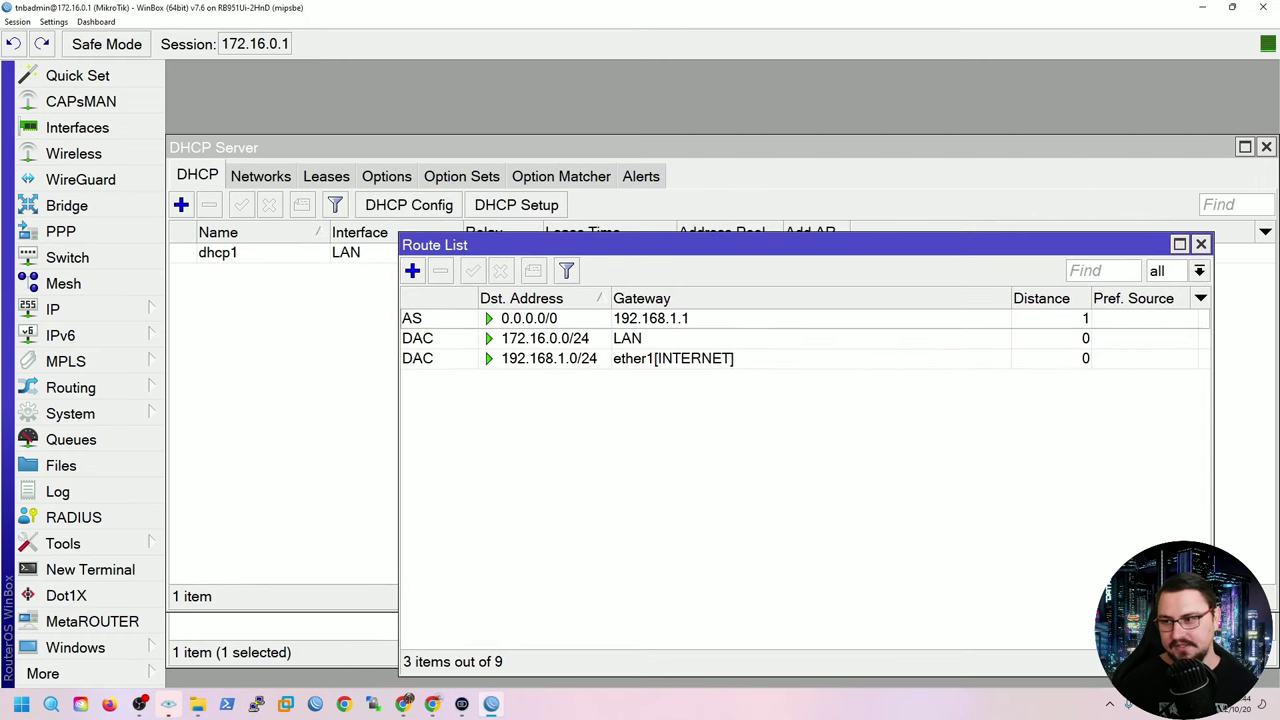
Inspect NAT rule 0's masquerade out-interface ether1[INTERNET] and close it unchanged.
click(700, 147)
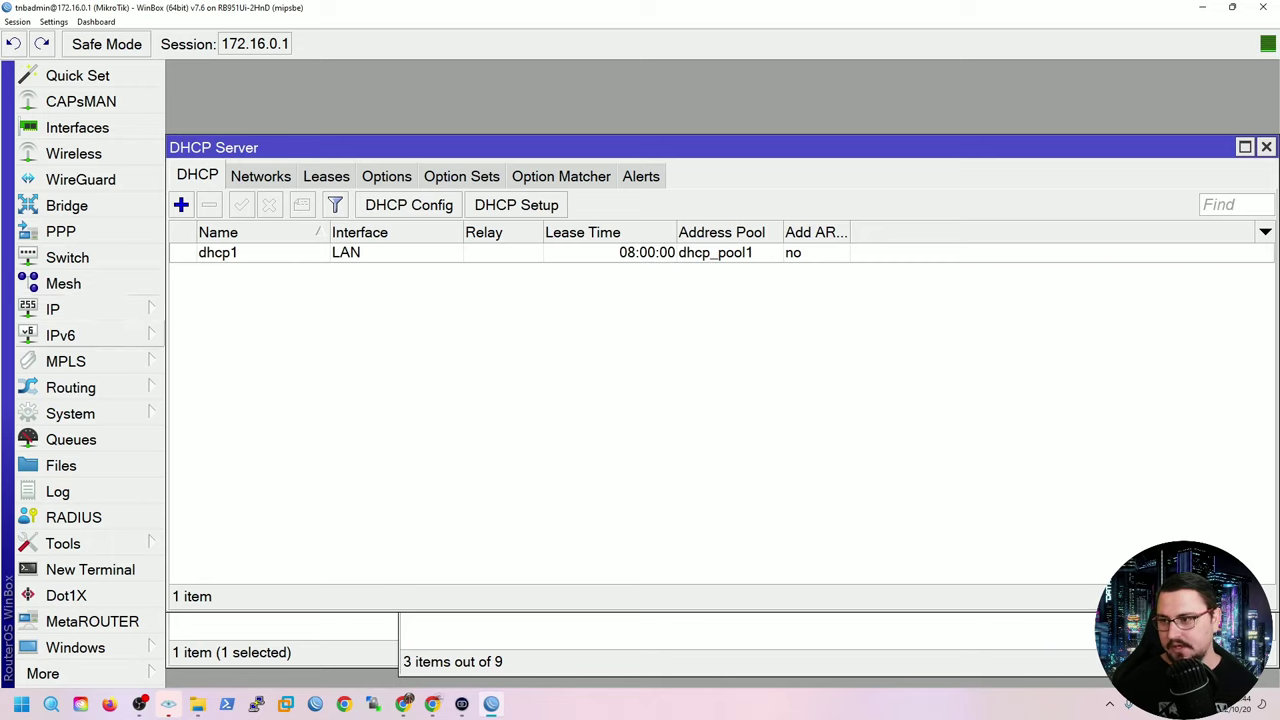
click(52, 309)
click(205, 205)
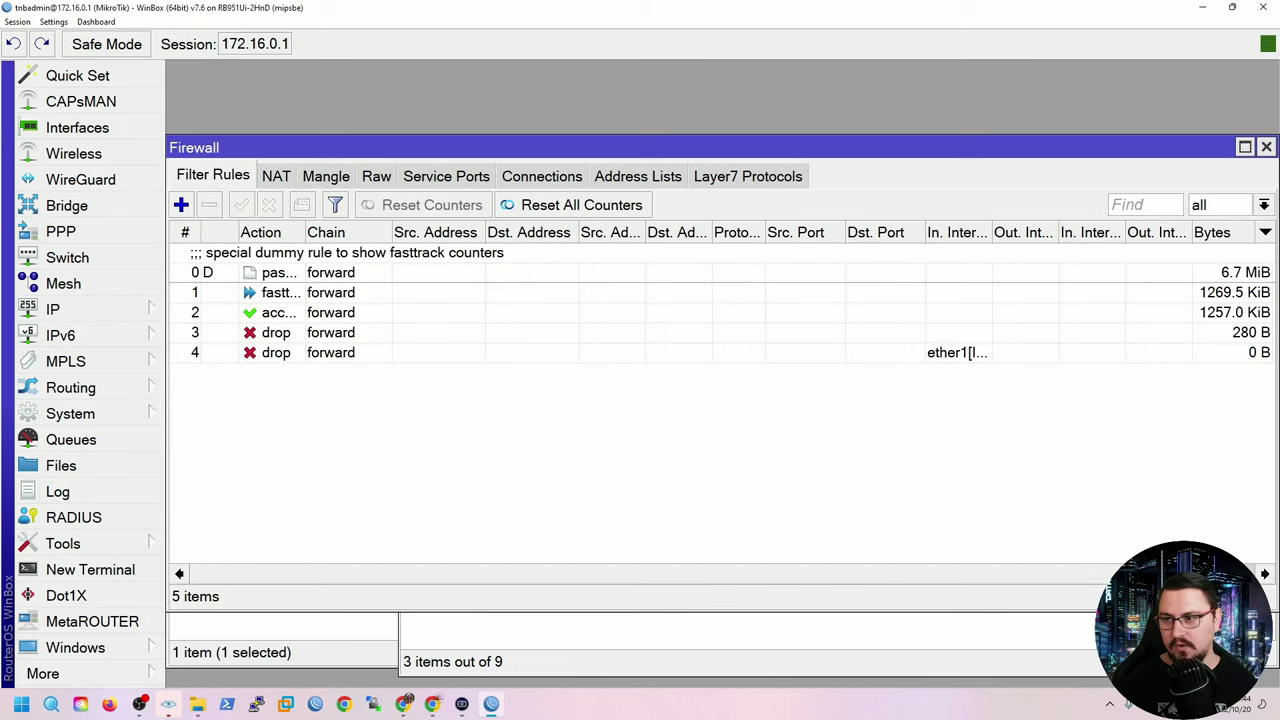
click(276, 176)
click(280, 252)
double_click(280, 252)
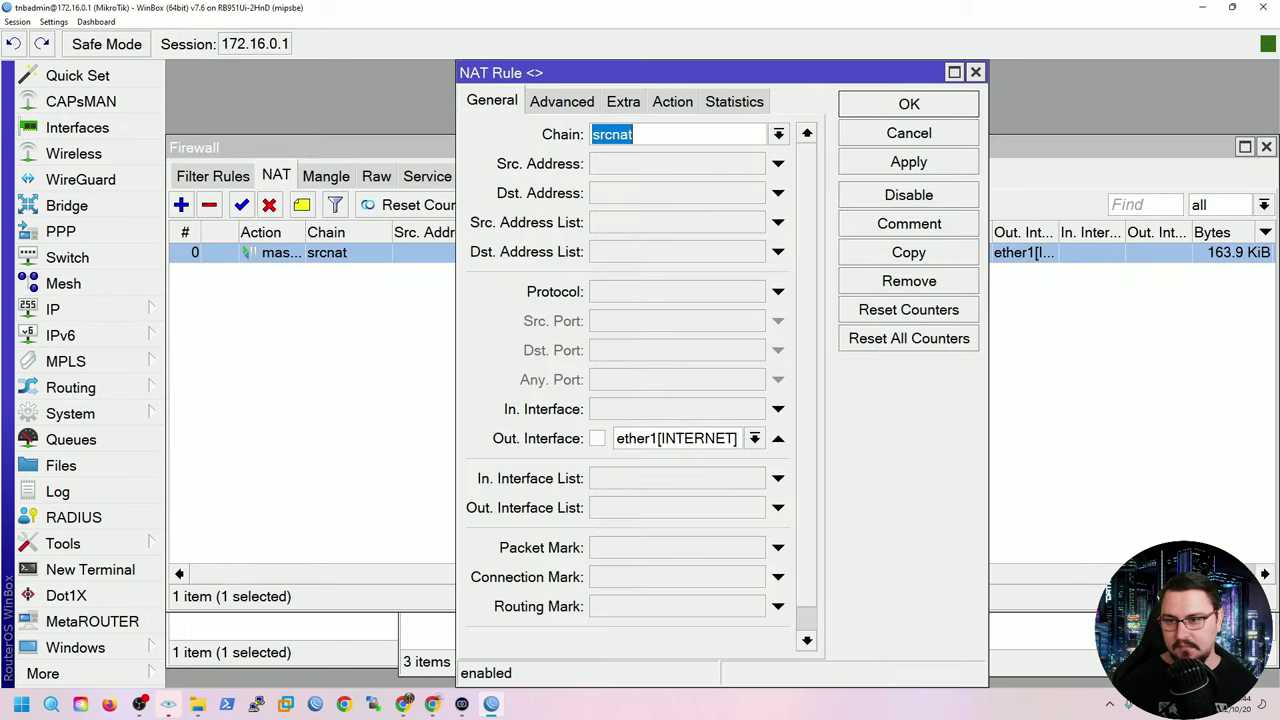
click(754, 438)
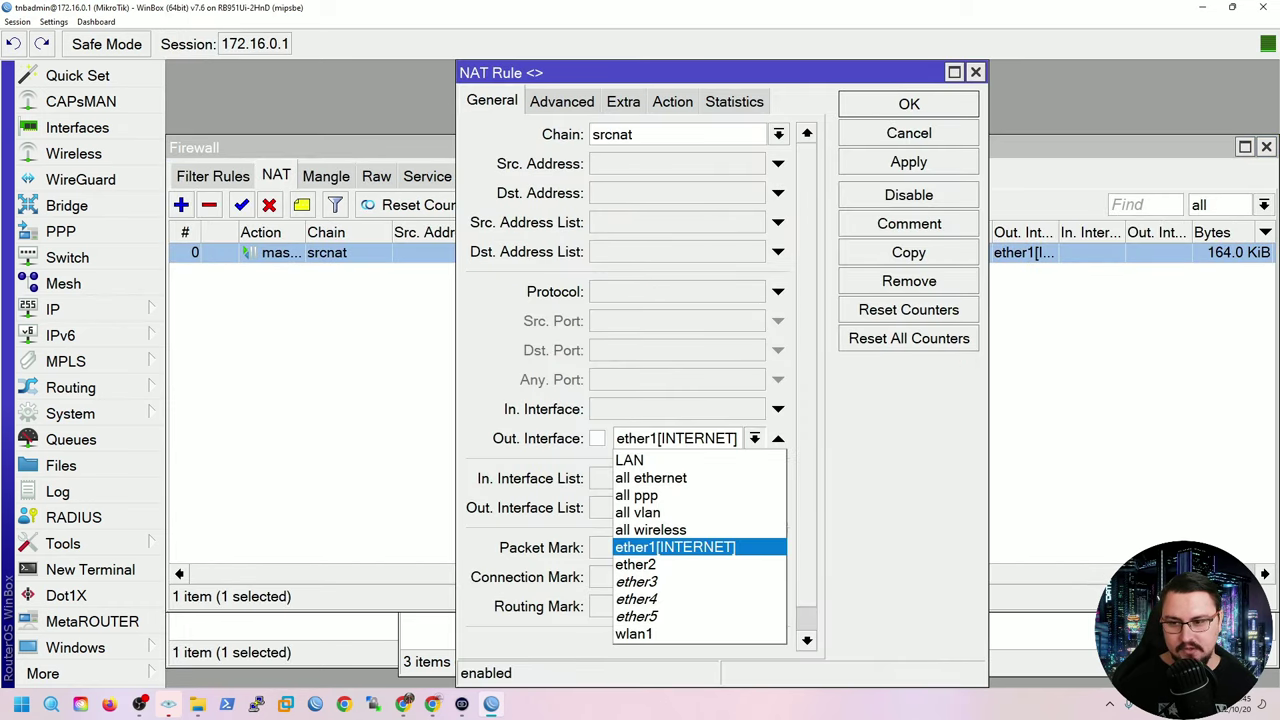
key(Escape)
click(909, 133)
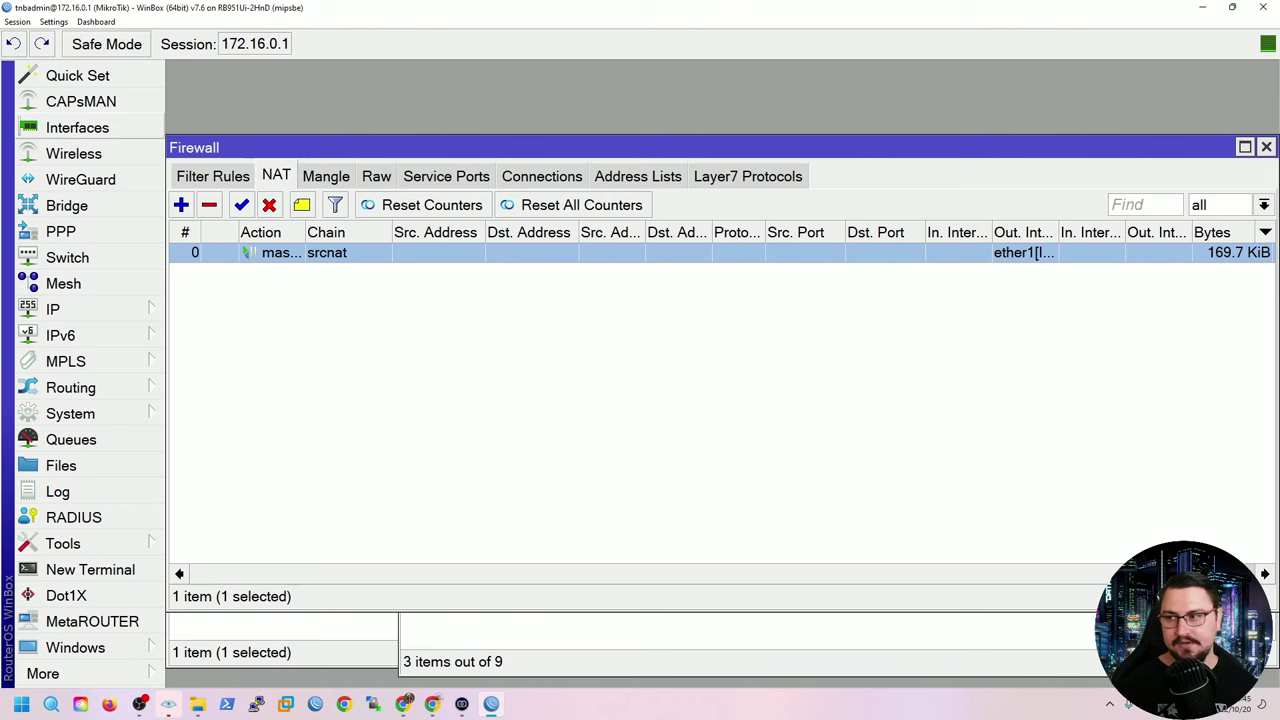
From the Interface List, start a new PPPoE client on ether1[INTERNET].
click(77, 127)
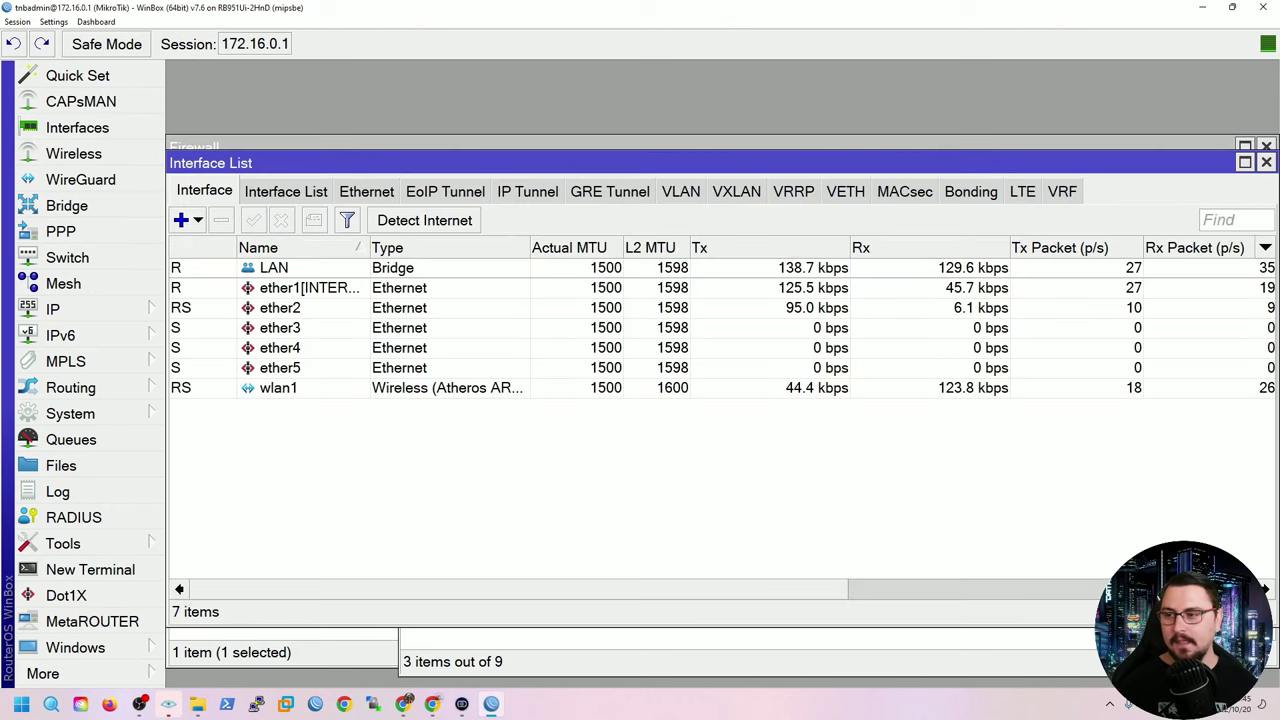
click(181, 220)
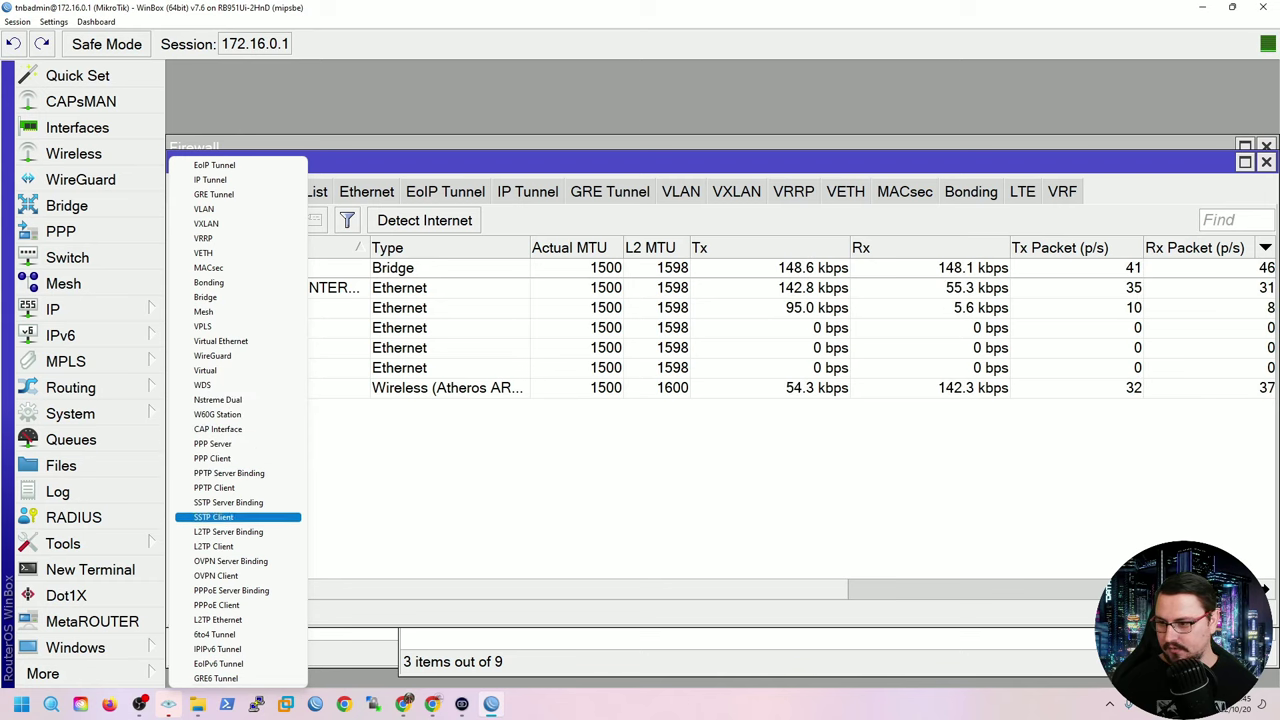
click(230, 605)
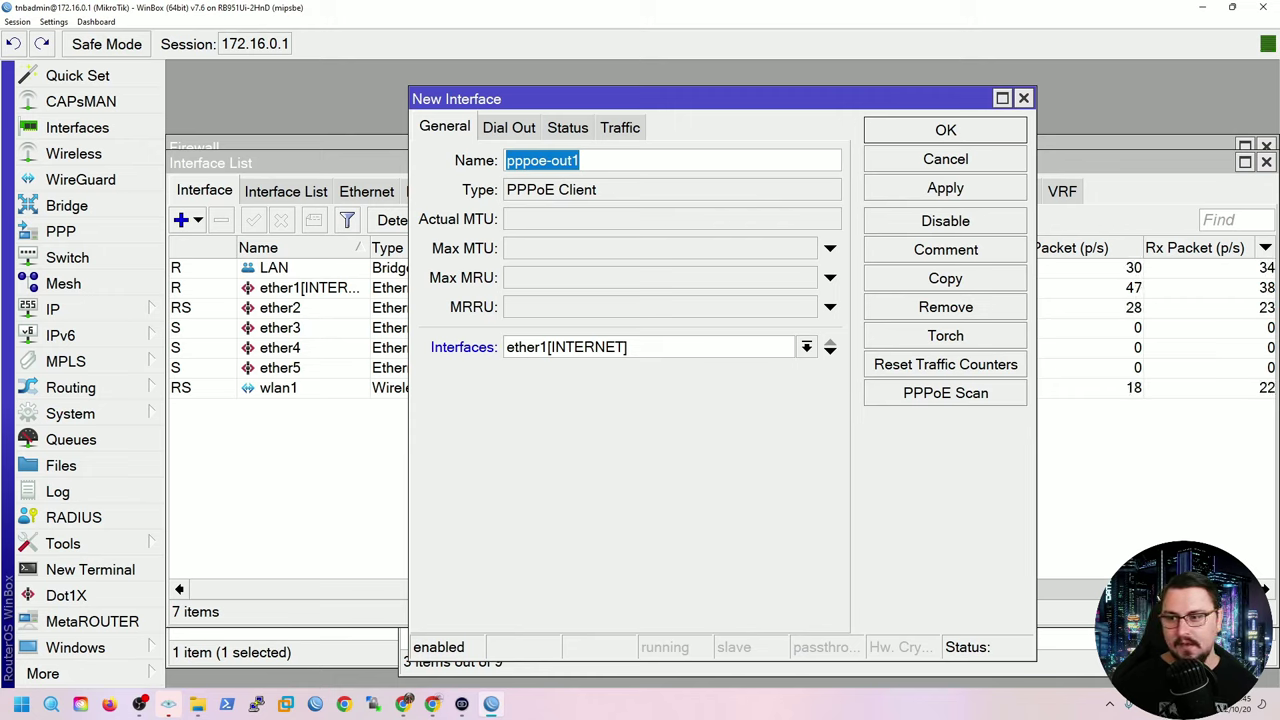
click(806, 347)
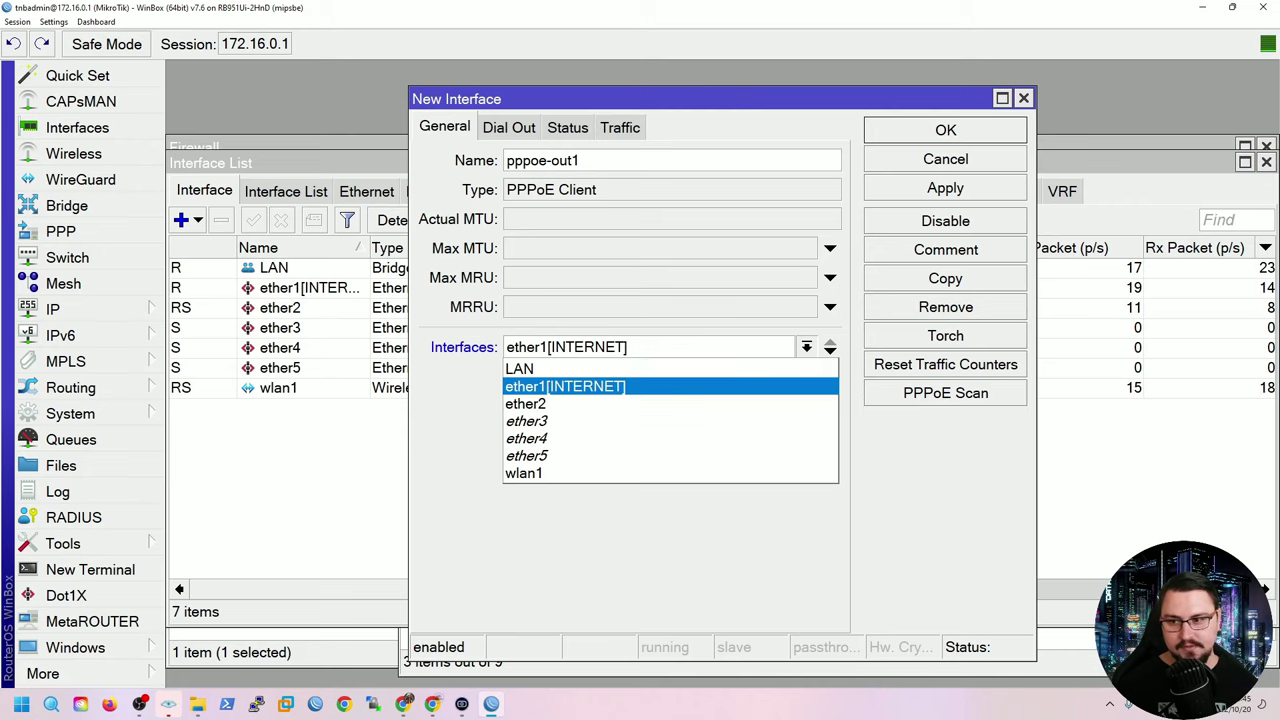
key(Return)
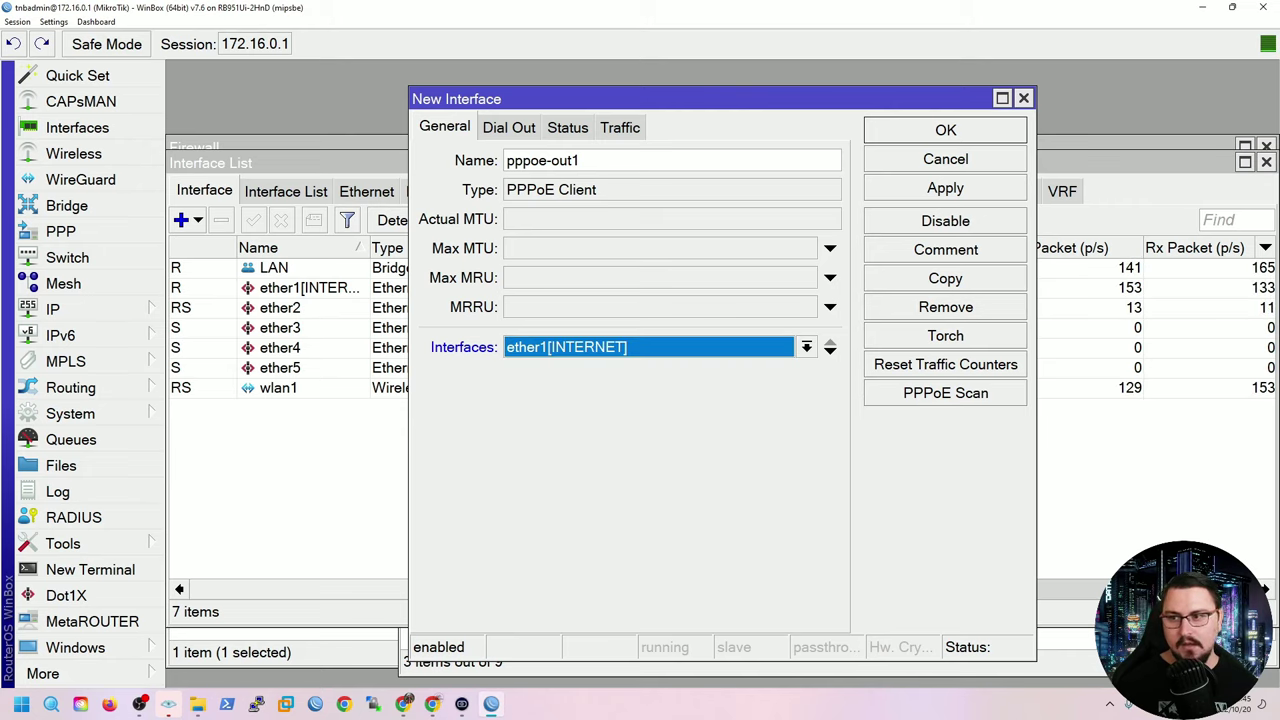
Tick Use Peer DNS on the Dial Out settings, then discard the PPPoE client.
key(ctrl+Tab)
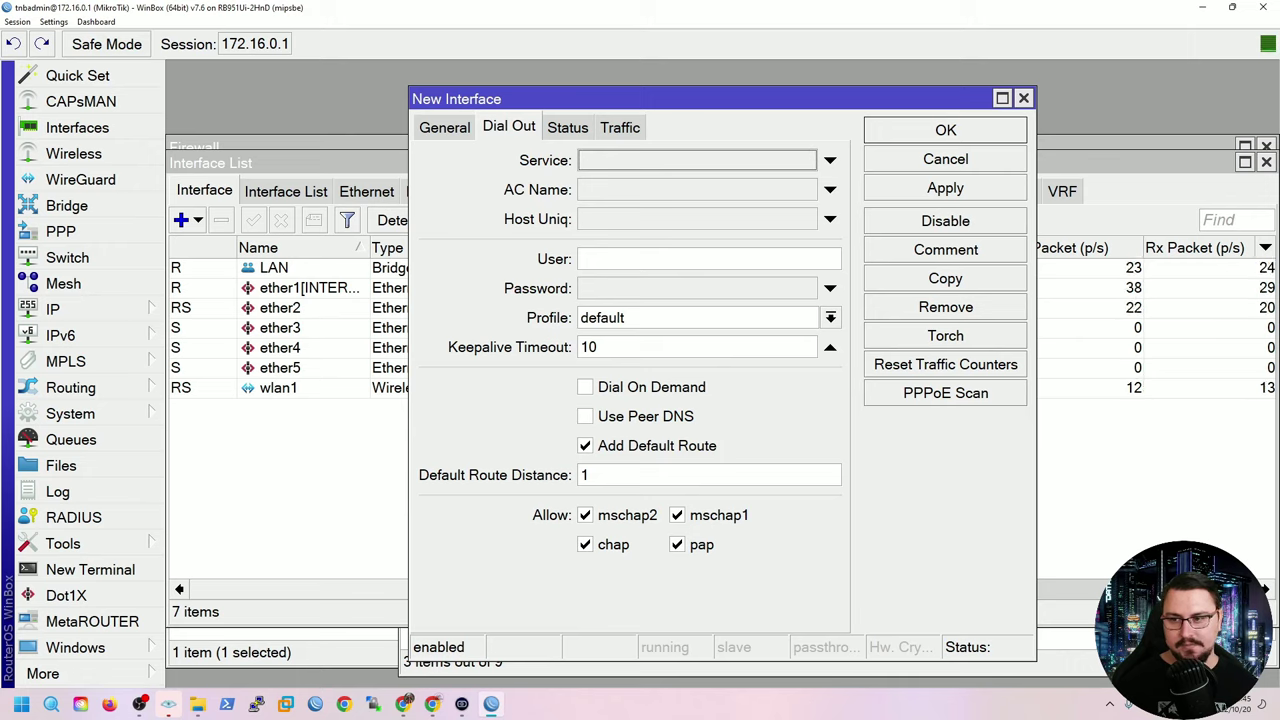
click(700, 259)
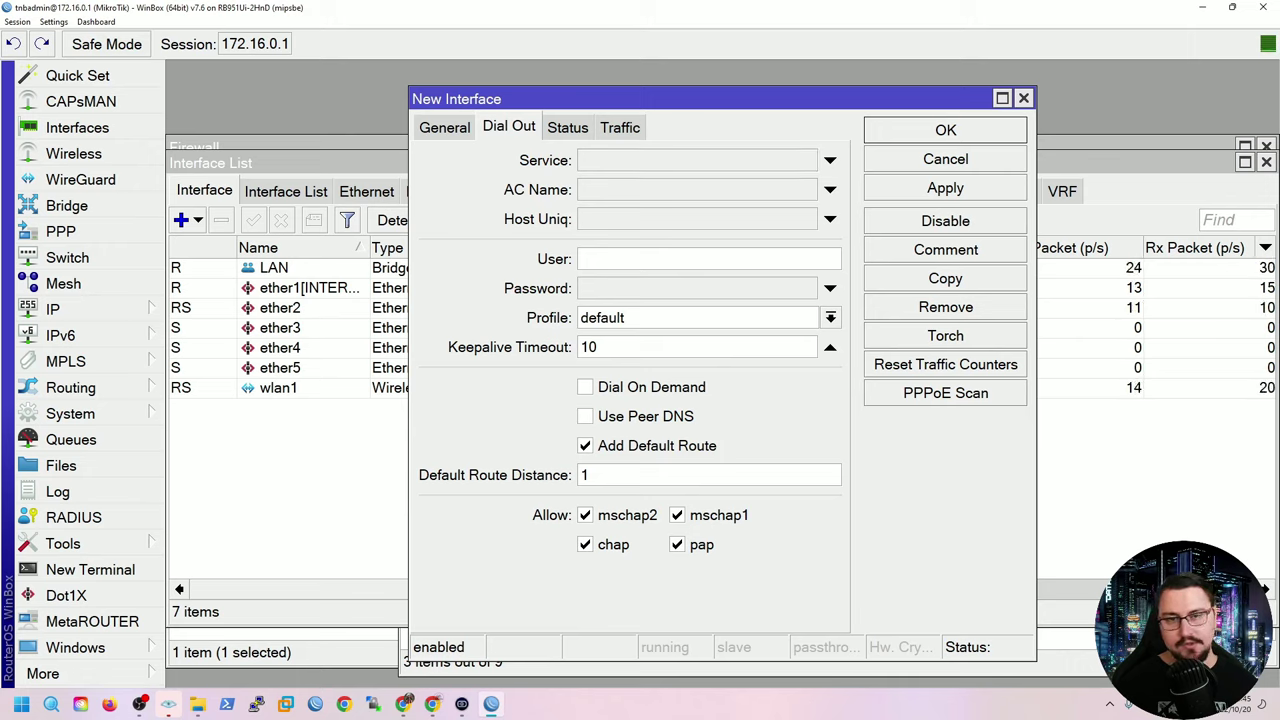
click(700, 288)
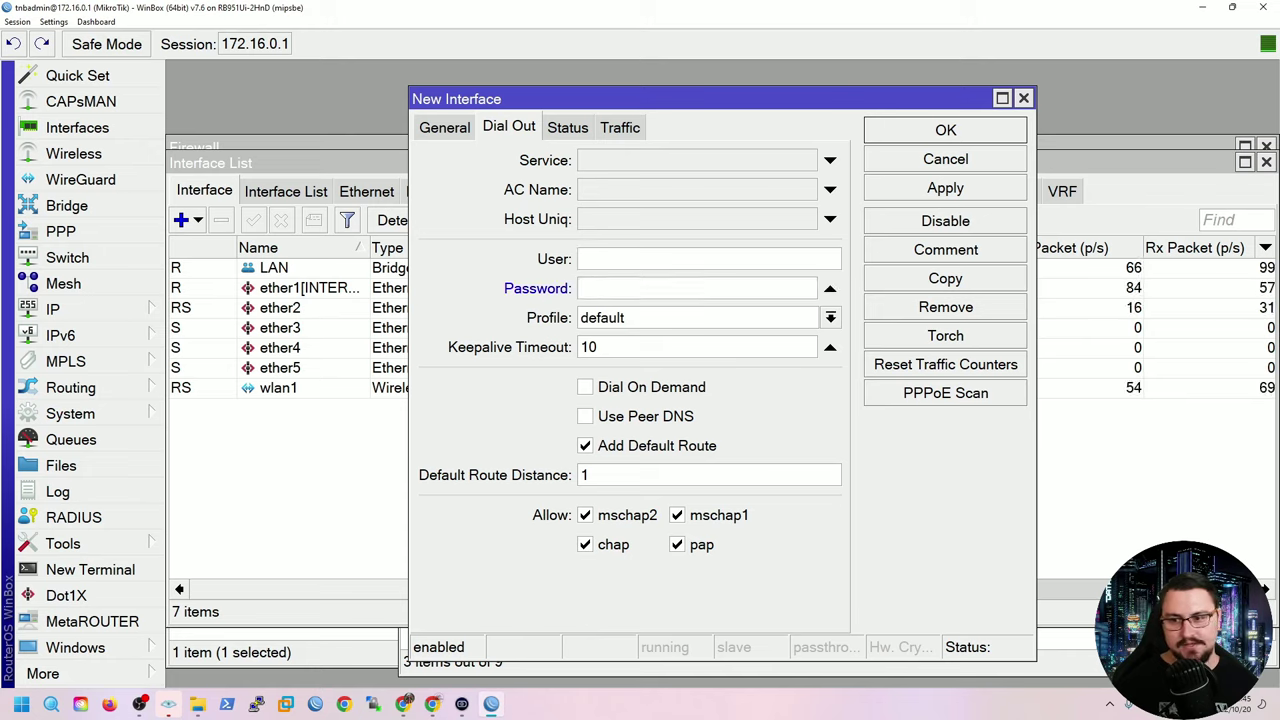
click(645, 416)
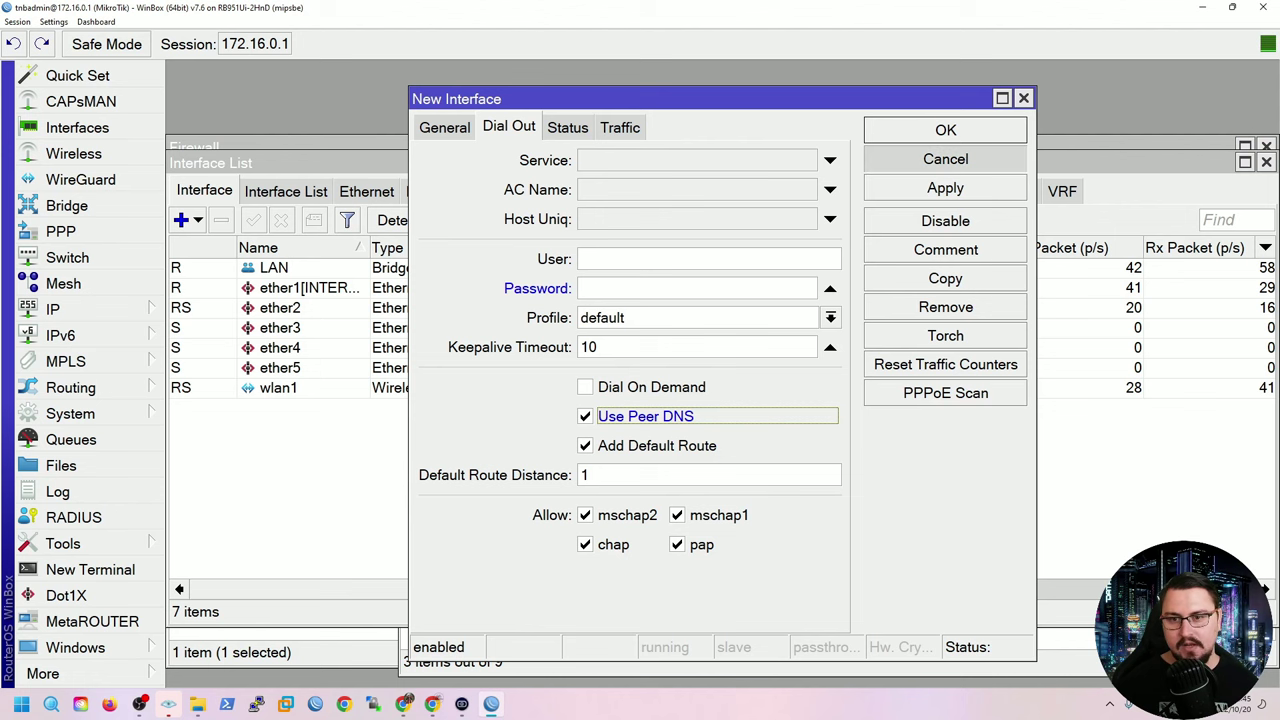
click(945, 159)
click(273, 267)
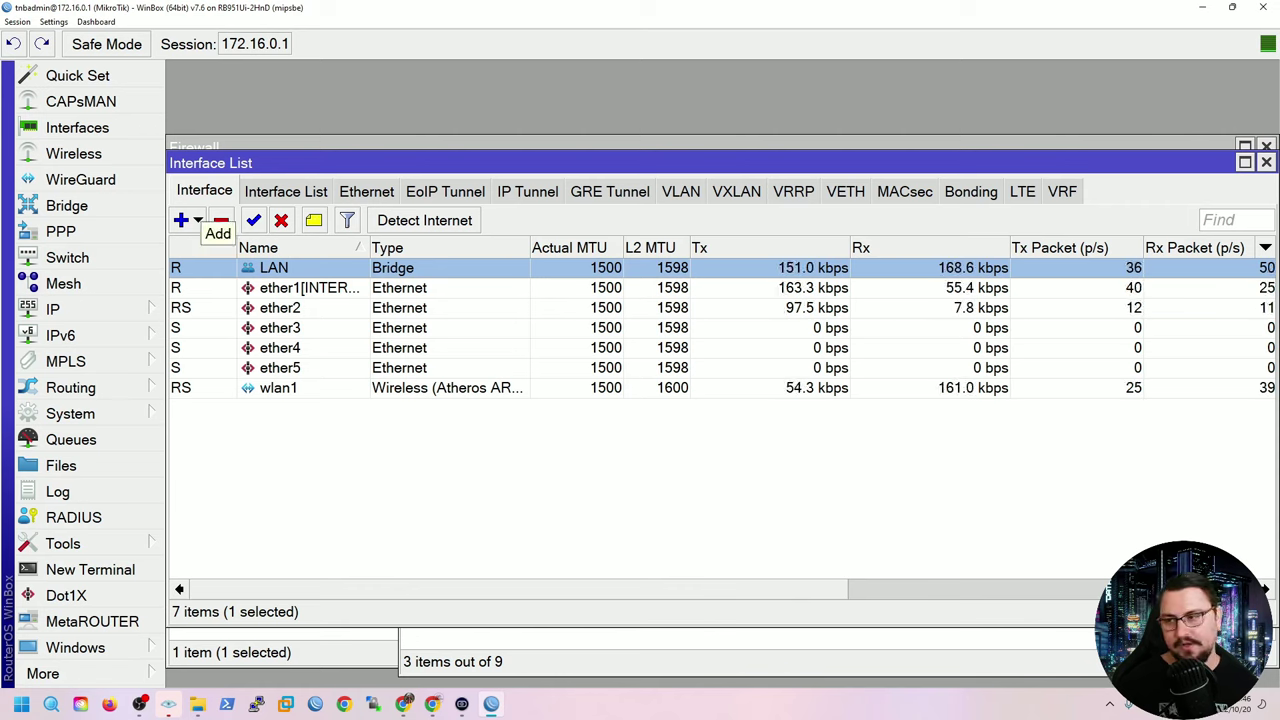
Reopen the srcnat masquerade rule, browse Out. Interface, and leave it as ether1[INTERNET].
click(280, 347)
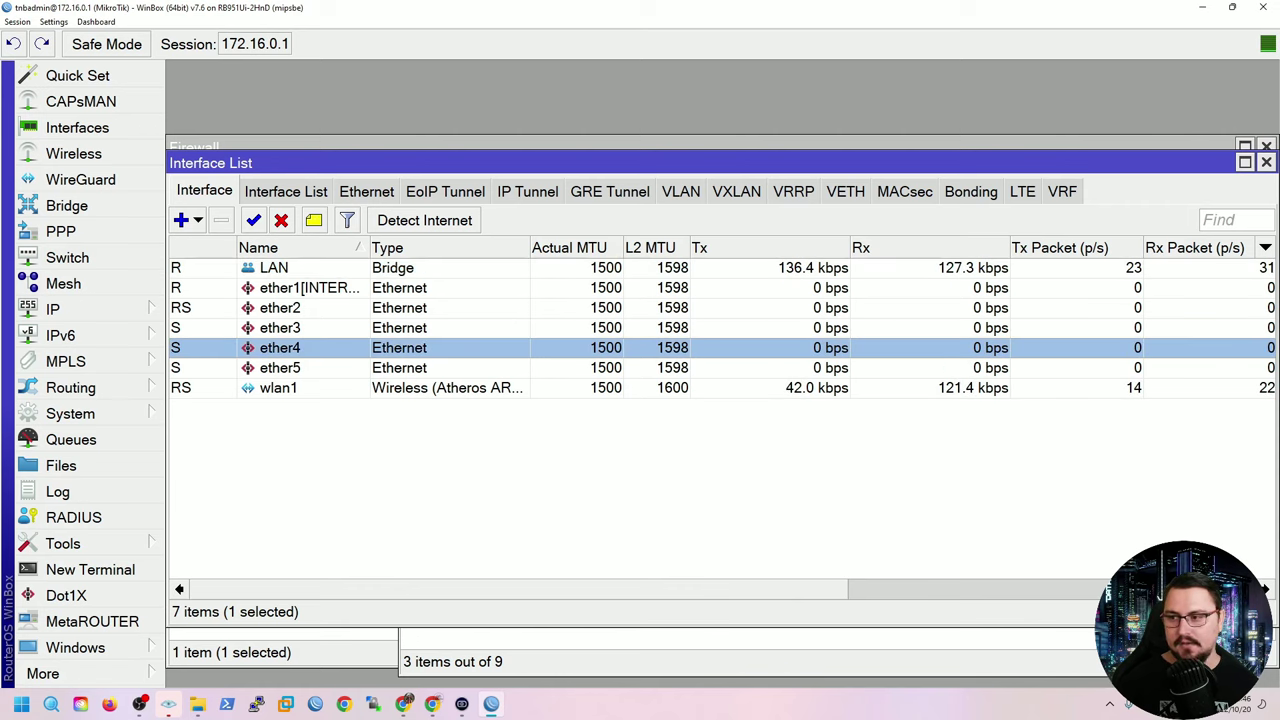
click(60, 309)
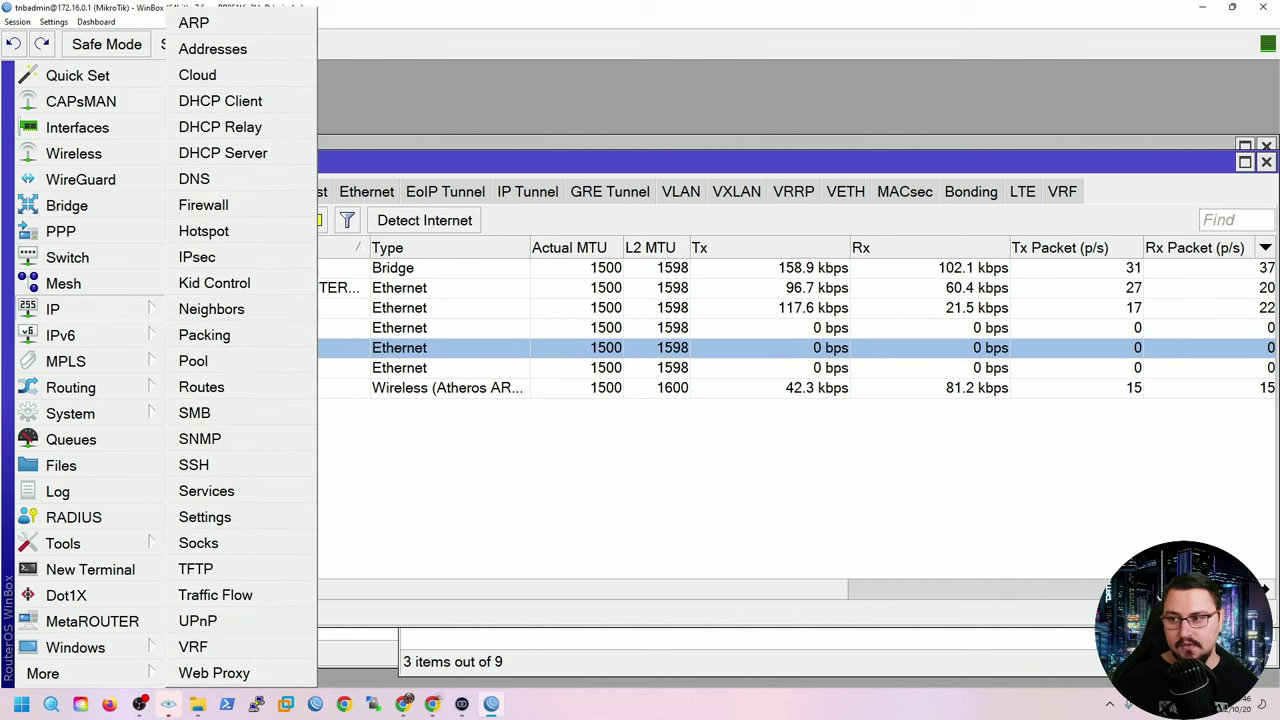
click(203, 205)
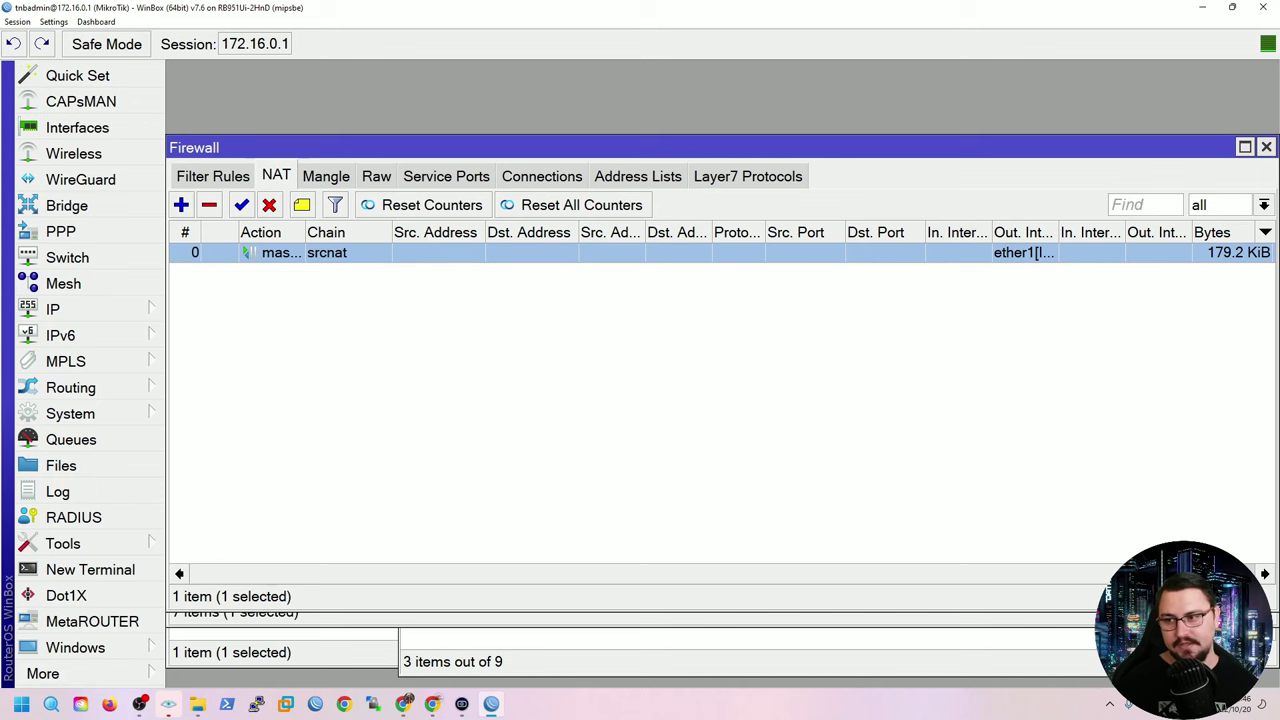
key(Return)
click(755, 438)
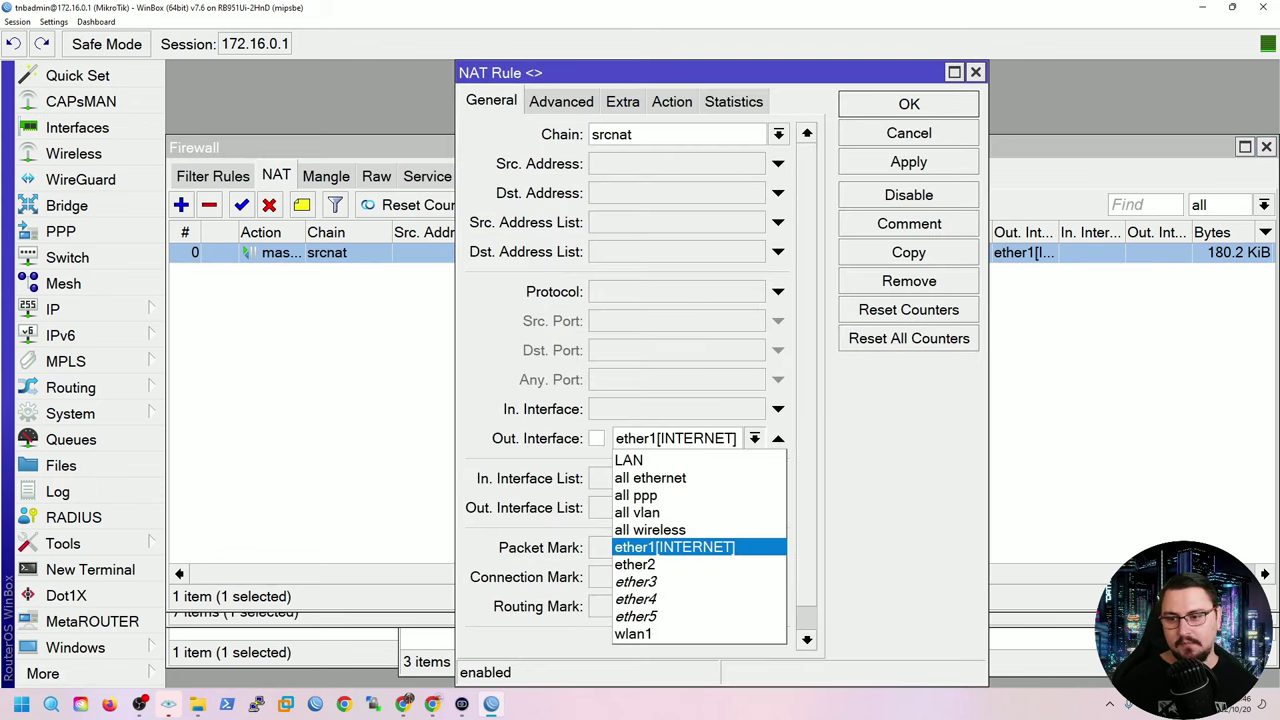
key(Down)
key(Down)
key(Down)
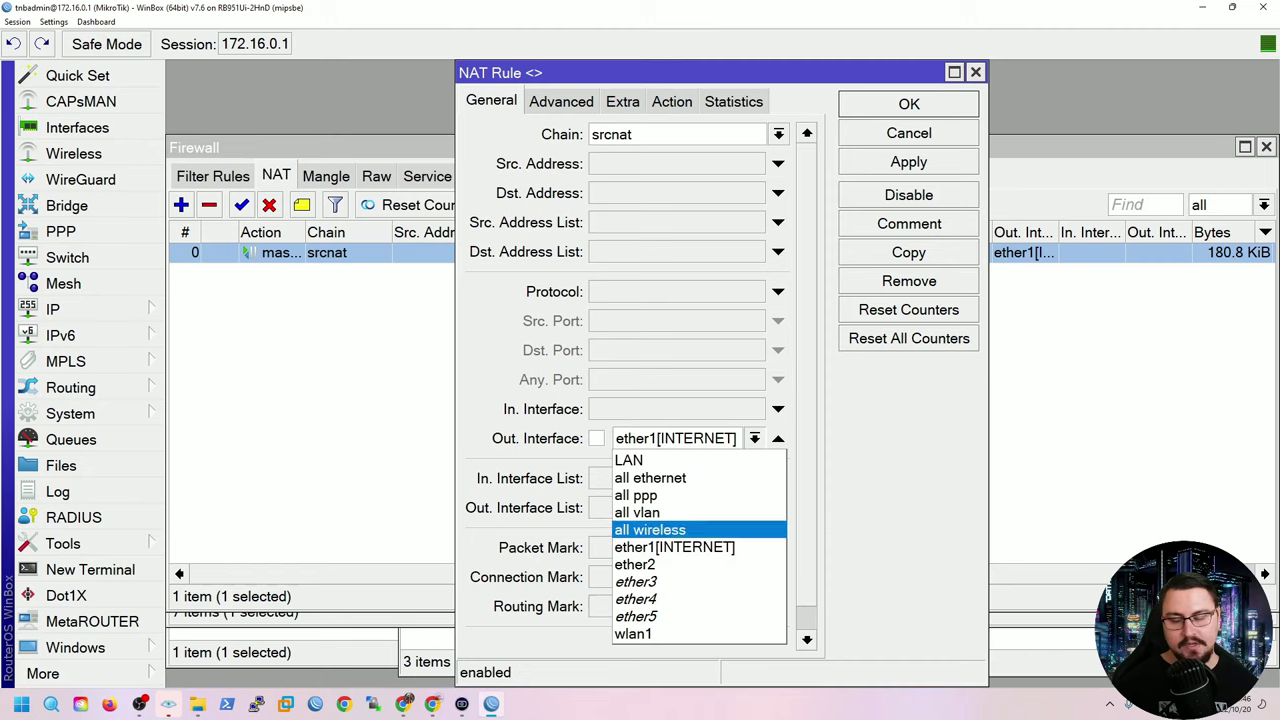
key(Up)
key(Up)
key(Up)
key(Up)
key(Escape)
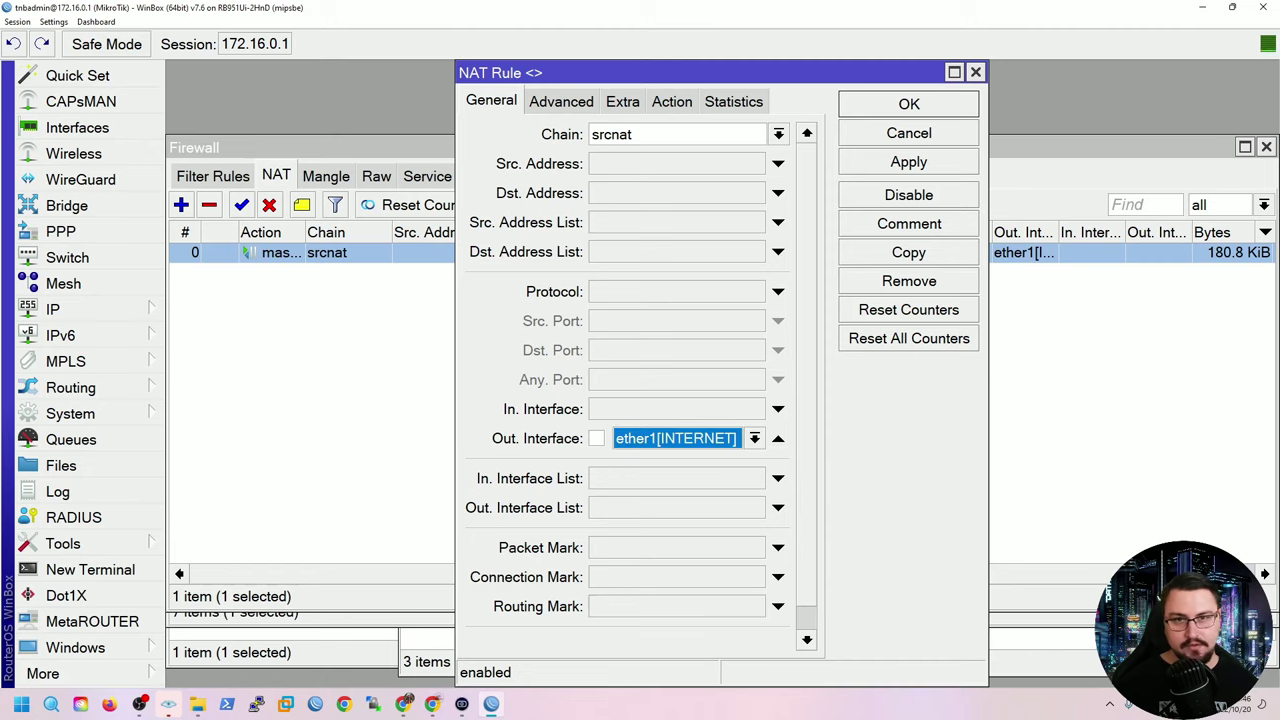
key(Escape)
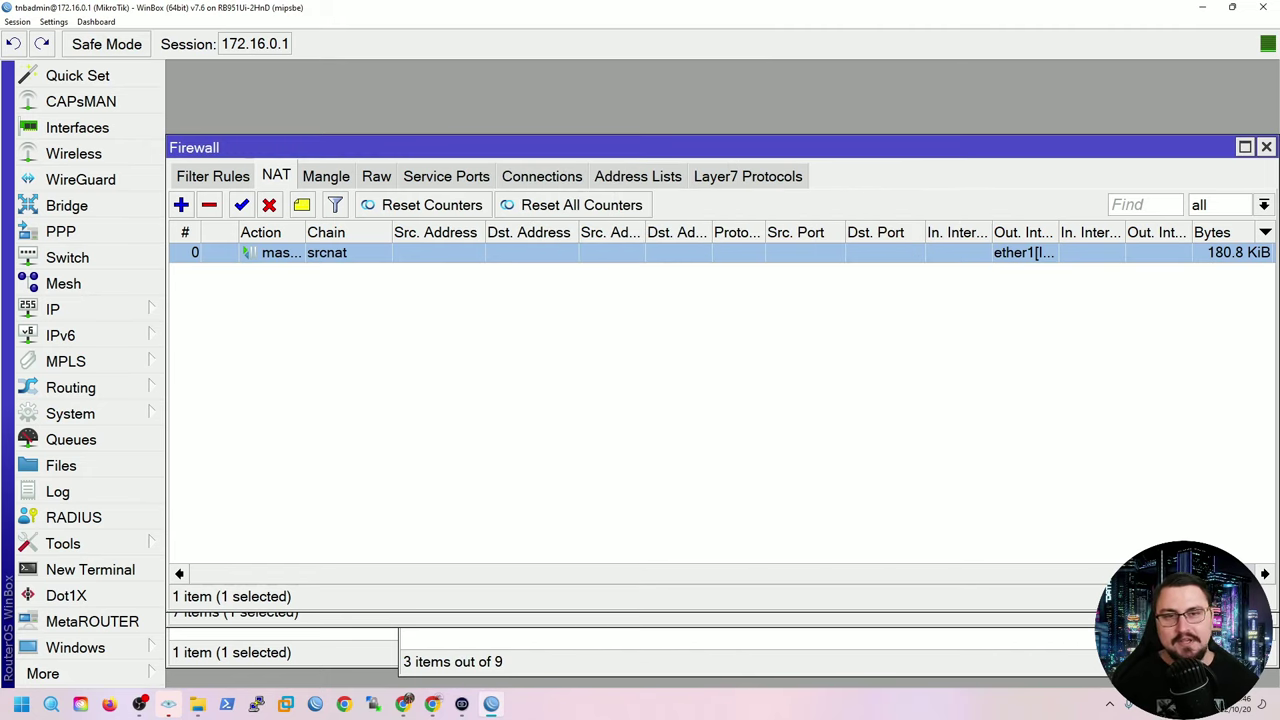